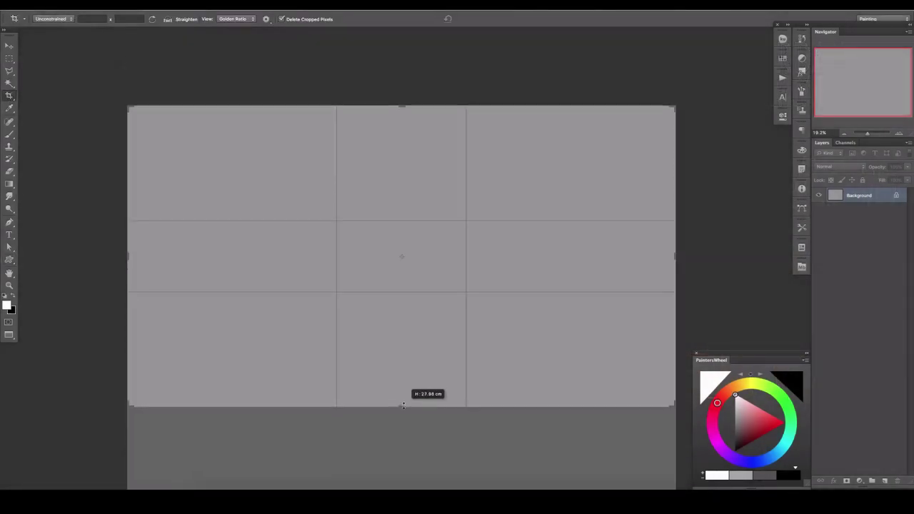
- Crop the canvas to a wide landscape, add Layer 1, and choose a textured brush preset
{"action": "left_click_drag", "start_coordinate": [403, 405], "coordinate": [403, 406]}
{"action": "key", "text": "Return"}
{"action": "key", "text": "b"}
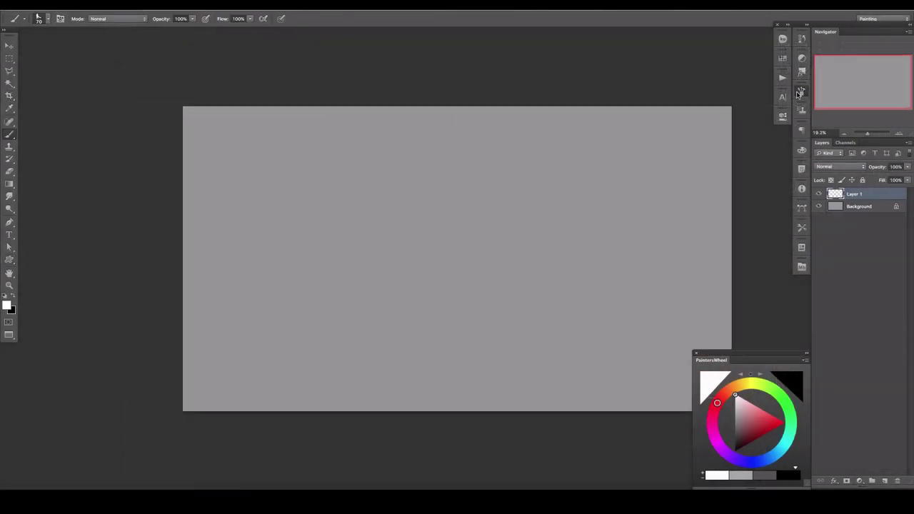
{"action": "left_click", "coordinate": [800, 93]}
{"action": "left_click", "coordinate": [48, 18]}
{"action": "double_click", "coordinate": [169, 314]}
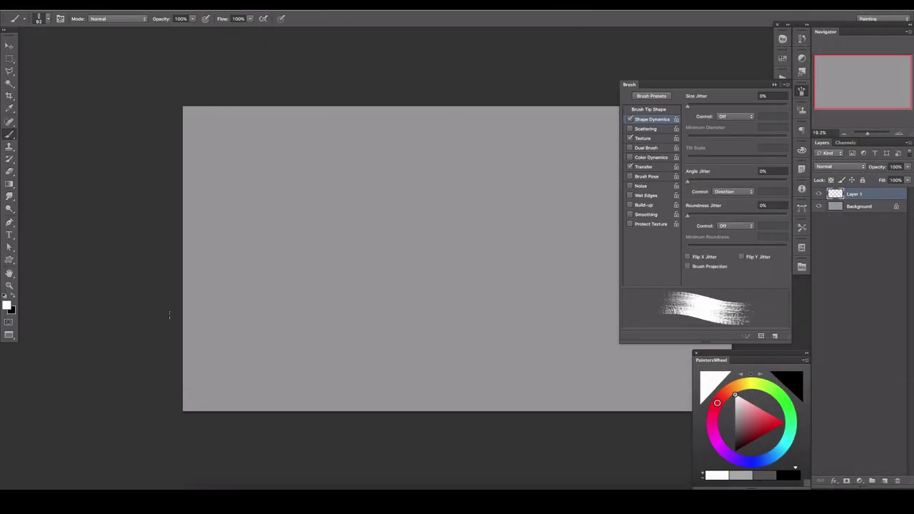
{"action": "left_click", "coordinate": [799, 93]}
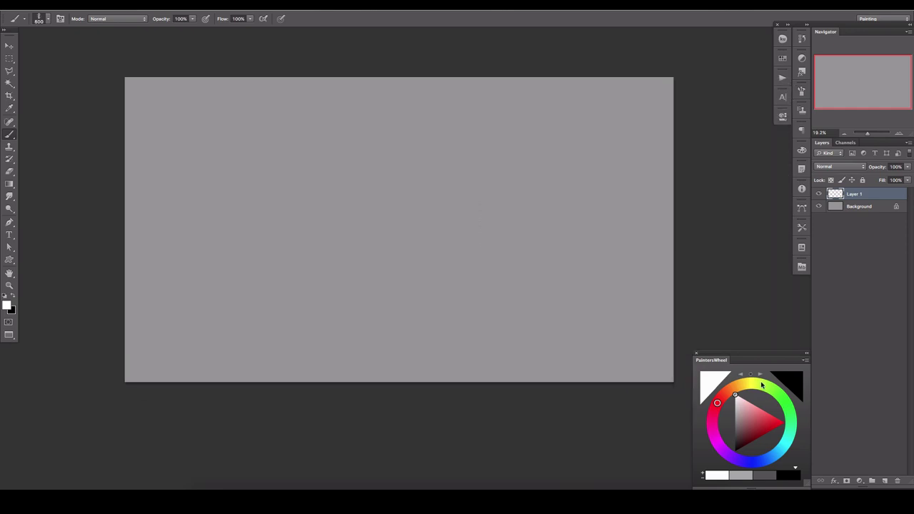
- Paint large olive-green diagonal strokes across the canvas using colour dynamics and a bigger brush
{"action": "left_click", "coordinate": [762, 385]}
{"action": "left_click_drag", "start_coordinate": [600, 171], "coordinate": [557, 243]}
{"action": "left_click_drag", "start_coordinate": [579, 121], "coordinate": [493, 271]}
{"action": "left_click", "coordinate": [801, 90]}
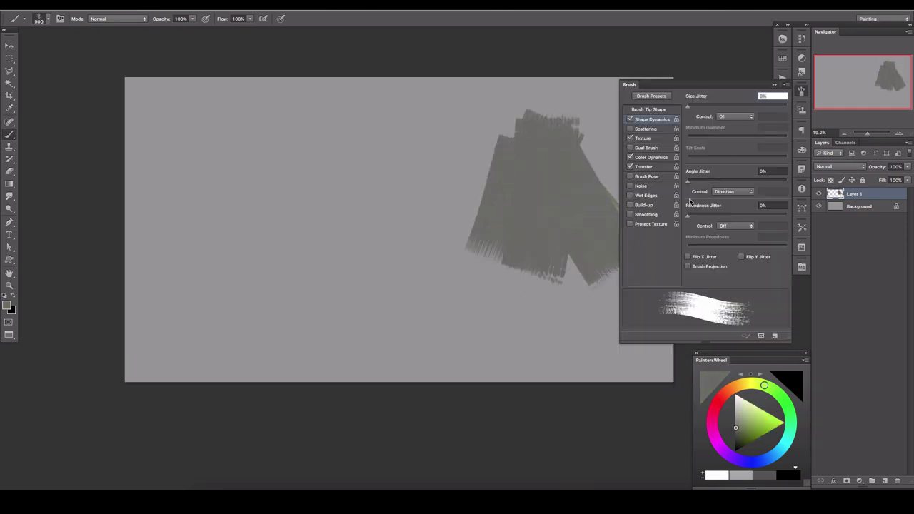
{"action": "left_click", "coordinate": [650, 157]}
{"action": "left_click", "coordinate": [801, 91]}
{"action": "key", "text": "bracketright"}
{"action": "key", "text": "bracketright"}
{"action": "key", "text": "bracketright"}
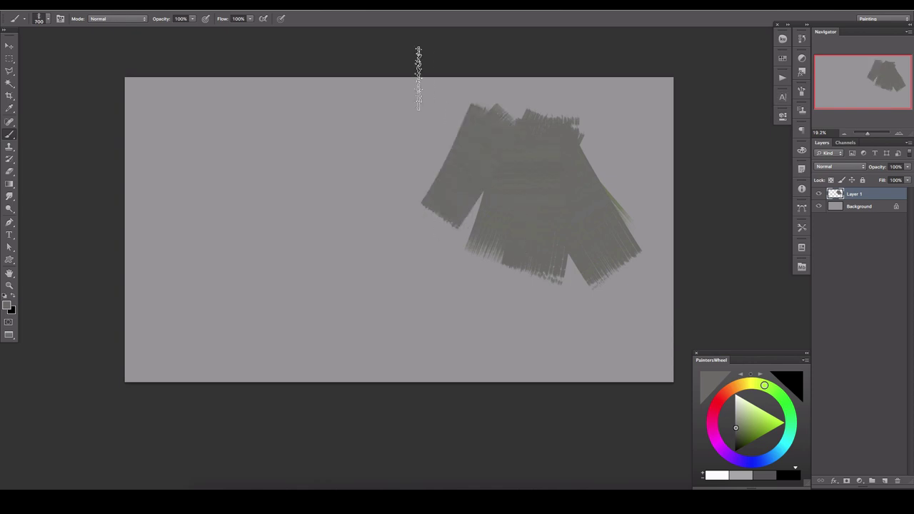
{"action": "mouse_move", "coordinate": [418, 71]}
{"action": "left_mouse_down"}
{"action": "mouse_move", "coordinate": [682, 300]}
{"action": "mouse_move", "coordinate": [379, 337]}
{"action": "mouse_move", "coordinate": [102, 72]}
{"action": "mouse_move", "coordinate": [312, 459]}
{"action": "mouse_move", "coordinate": [143, 321]}
{"action": "left_mouse_up"}
- Darken the texture with a Brightness/Contrast adjustment and choose an angular block custom shape
{"action": "left_click", "coordinate": [859, 481]}
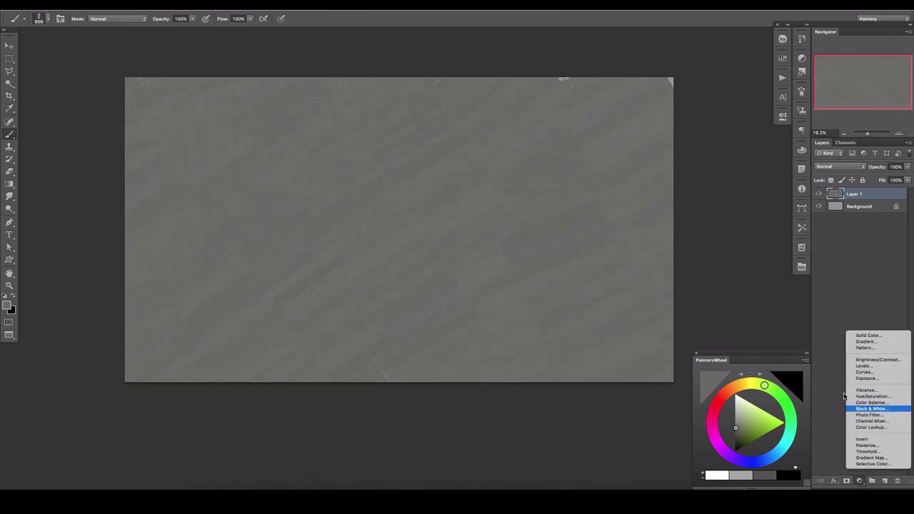
{"action": "left_click", "coordinate": [871, 363]}
{"action": "left_click_drag", "start_coordinate": [714, 162], "coordinate": [689, 161]}
{"action": "left_click", "coordinate": [297, 18]}
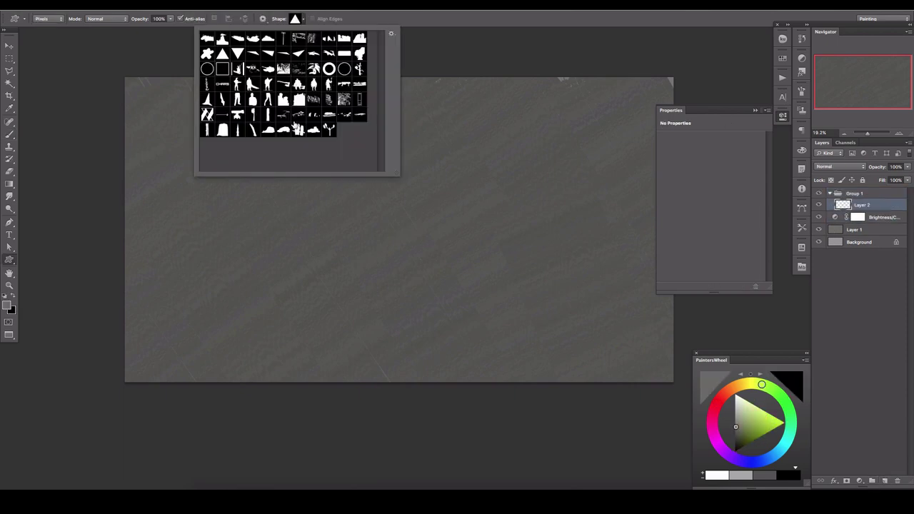
{"action": "double_click", "coordinate": [223, 130]}
{"action": "key", "text": "v"}
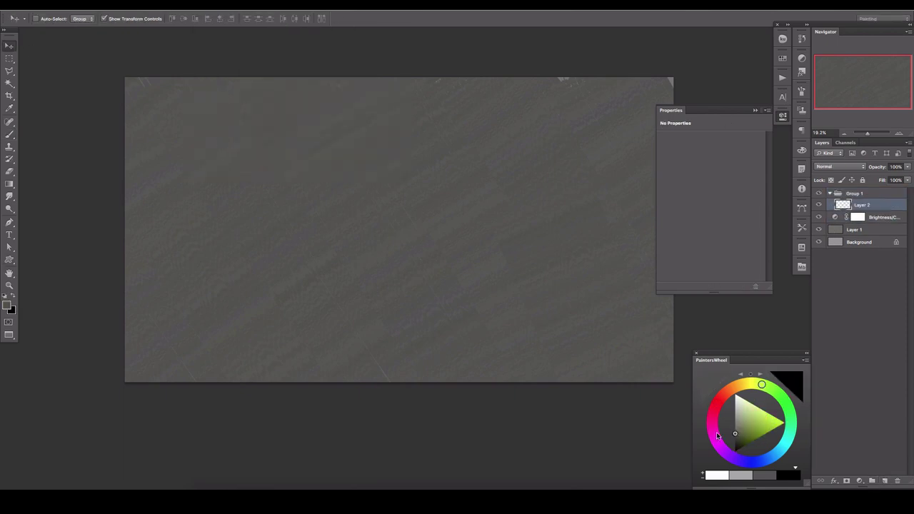
{"action": "left_click", "coordinate": [803, 132]}
- Draw a dark angular shape near the canvas centre and rotate it to lie roughly flat
{"action": "key", "text": "u"}
{"action": "left_click_drag", "start_coordinate": [336, 143], "coordinate": [437, 303]}
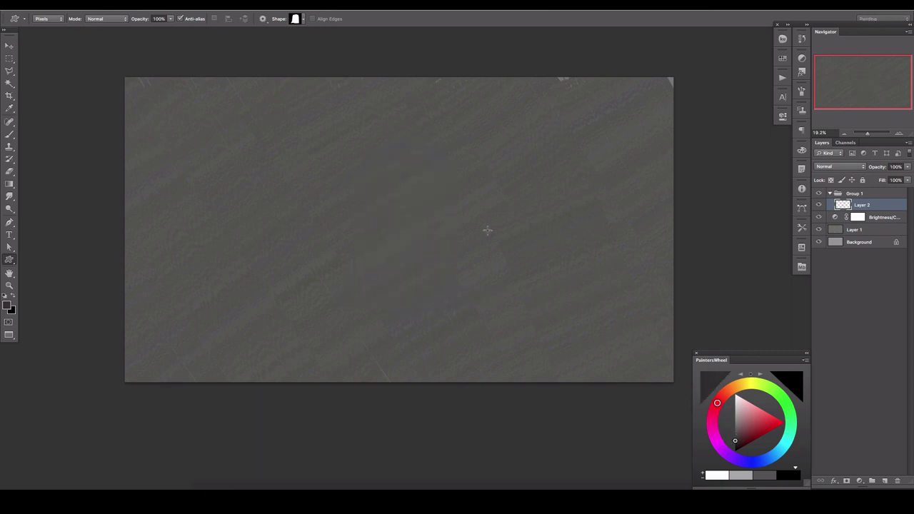
{"action": "left_click_drag", "start_coordinate": [402, 130], "coordinate": [506, 330]}
{"action": "key", "text": "ctrl+t"}
{"action": "mouse_move", "coordinate": [439, 132]}
{"action": "left_mouse_down"}
{"action": "mouse_move", "coordinate": [553, 153]}
{"action": "mouse_move", "coordinate": [524, 169]}
{"action": "left_mouse_up"}
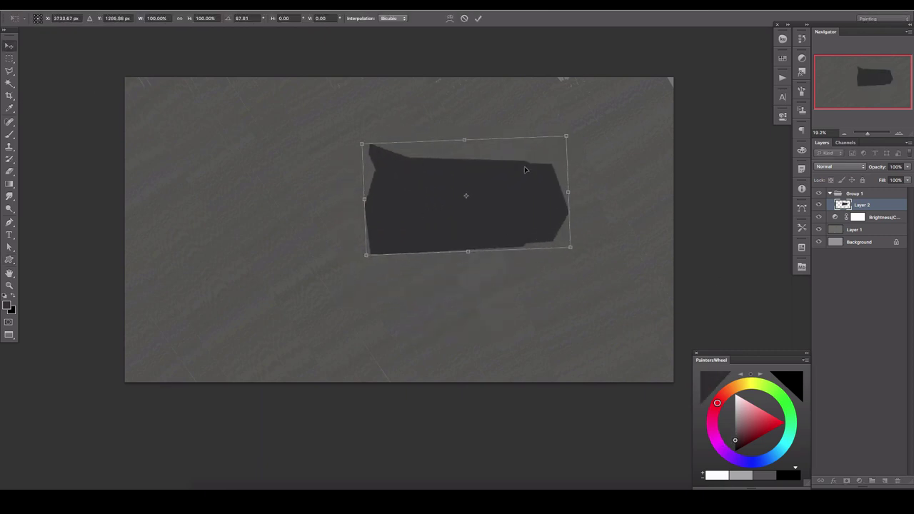
{"action": "key", "text": "Return"}
{"action": "key", "text": "l"}
- Extend the block with a Polygonal Lasso selection and paint it solid black
{"action": "left_click", "coordinate": [527, 180]}
{"action": "left_click", "coordinate": [417, 158]}
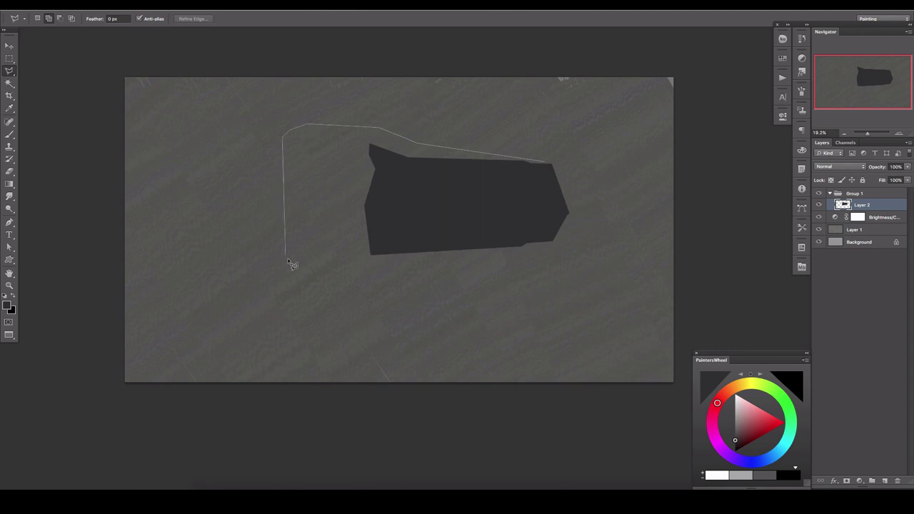
{"action": "double_click", "coordinate": [530, 260]}
{"action": "key", "text": "b"}
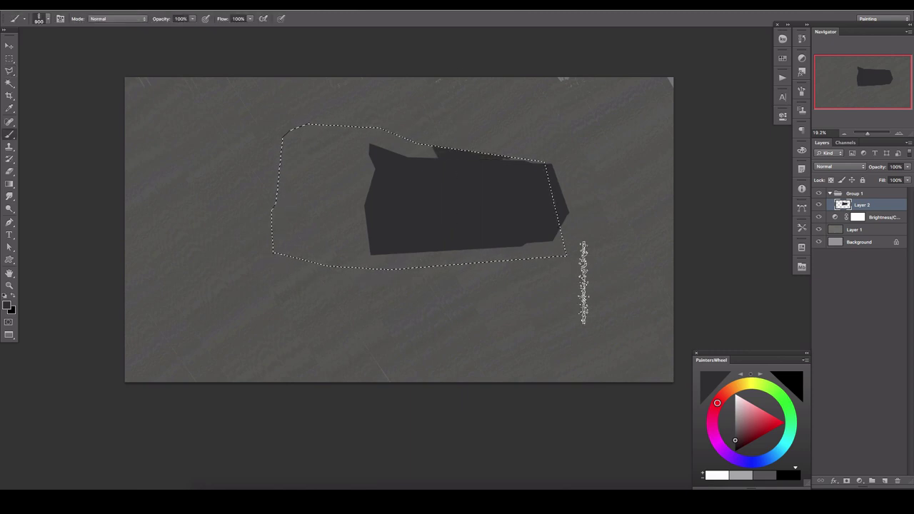
{"action": "mouse_move", "coordinate": [557, 247]}
{"action": "left_mouse_down"}
{"action": "mouse_move", "coordinate": [416, 306]}
{"action": "mouse_move", "coordinate": [439, 182]}
{"action": "left_mouse_up"}
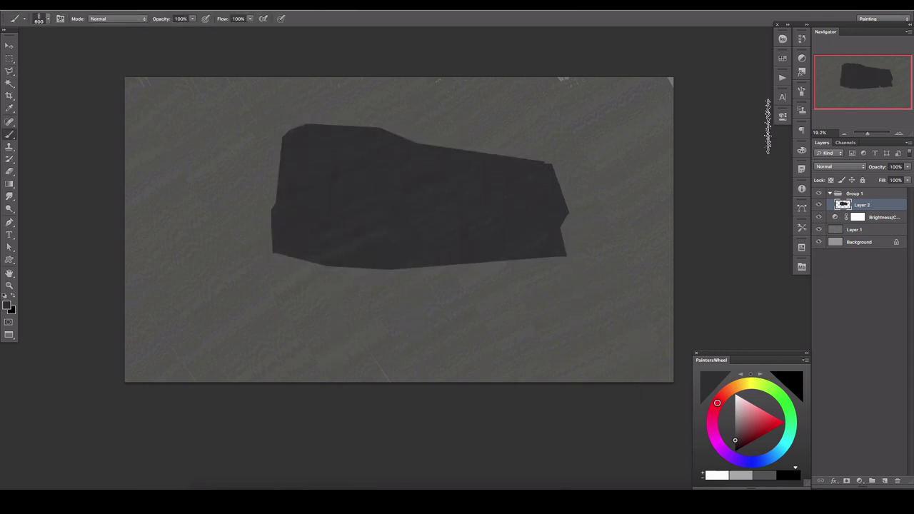
{"action": "key", "text": "F5"}
{"action": "key", "text": "F5"}
{"action": "key", "text": "d"}
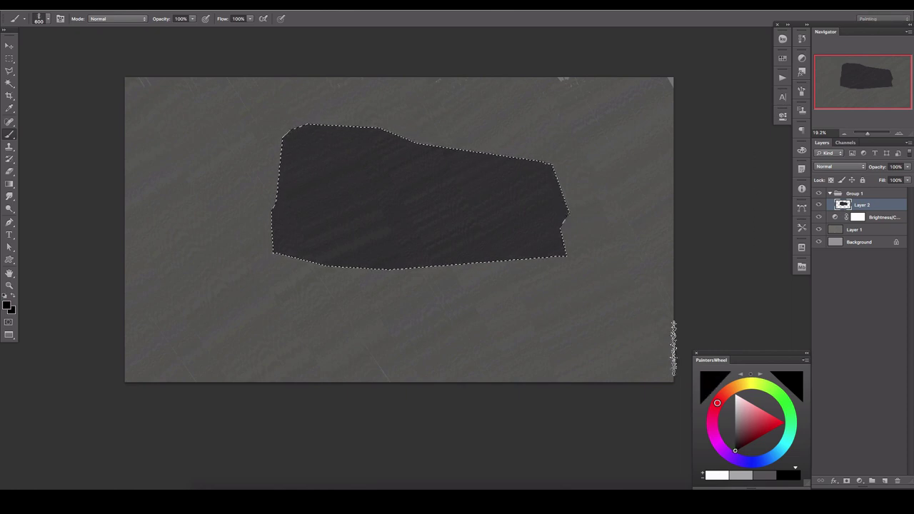
{"action": "left_click_drag", "start_coordinate": [557, 207], "coordinate": [301, 193]}
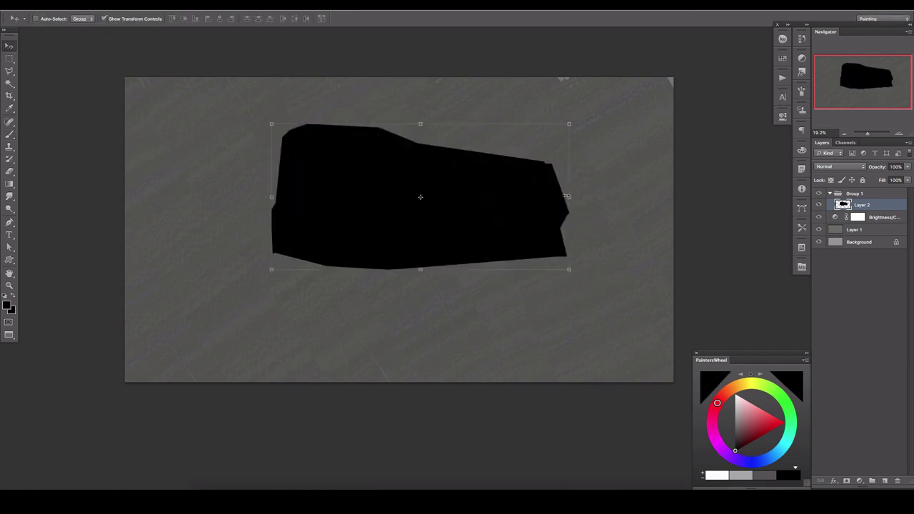
- Enlarge, rotate and level the black block, placing it at the upper right
{"action": "left_click_drag", "start_coordinate": [566, 196], "coordinate": [492, 195]}
{"action": "left_click_drag", "start_coordinate": [271, 124], "coordinate": [235, 102]}
{"action": "left_click_drag", "start_coordinate": [500, 114], "coordinate": [500, 96]}
{"action": "mouse_move", "coordinate": [400, 207]}
{"action": "left_mouse_down"}
{"action": "mouse_move", "coordinate": [471, 238]}
{"action": "mouse_move", "coordinate": [622, 219]}
{"action": "left_mouse_up"}
{"action": "left_click_drag", "start_coordinate": [647, 145], "coordinate": [698, 285]}
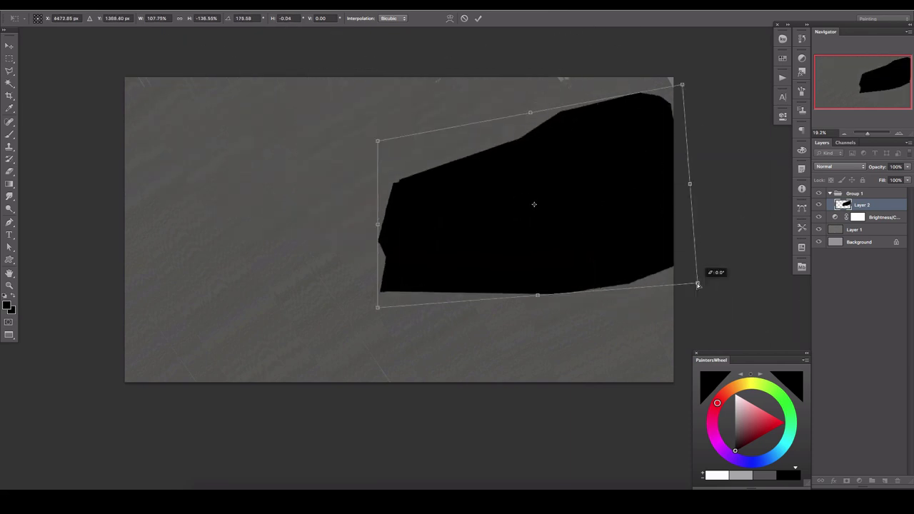
{"action": "left_click_drag", "start_coordinate": [424, 178], "coordinate": [518, 150]}
{"action": "key", "text": "Return"}
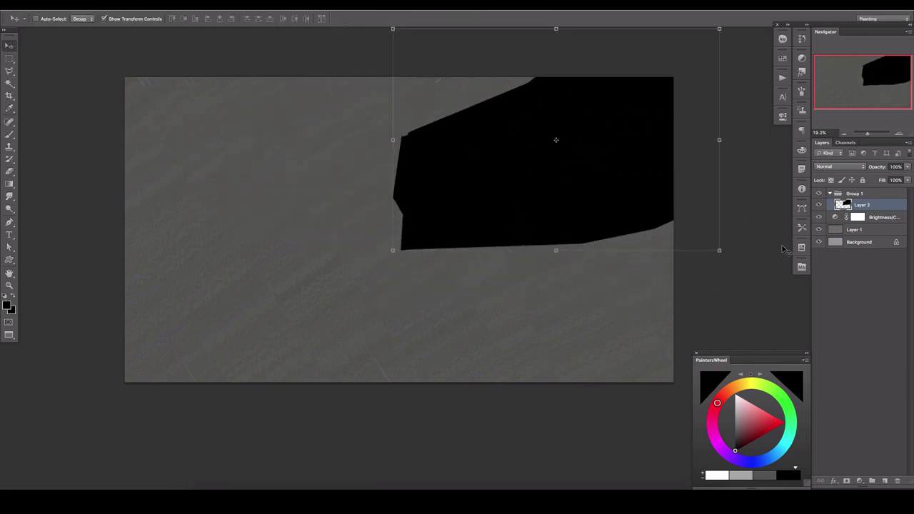
- Duplicate the black block's layer and paint the copy dark grey
{"action": "key", "text": "ctrl+j"}
{"action": "key", "text": "b"}
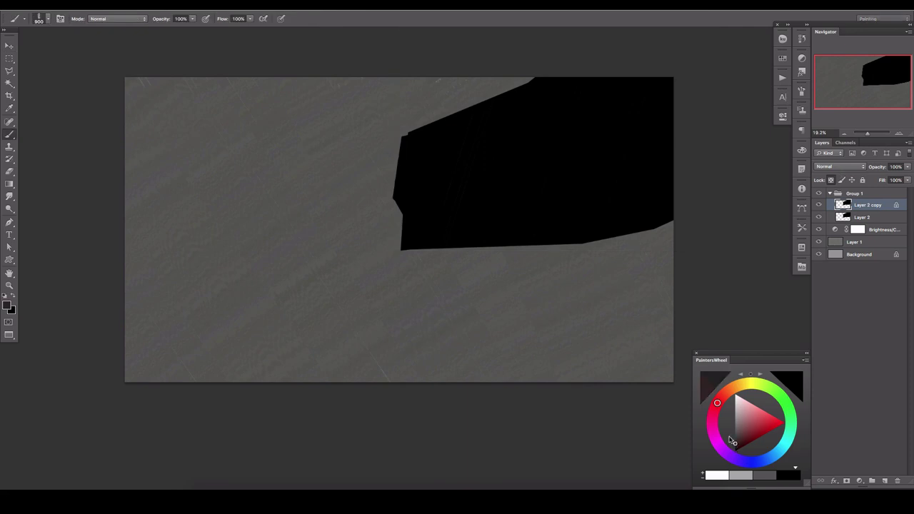
{"action": "left_click_drag", "start_coordinate": [642, 214], "coordinate": [582, 85]}
{"action": "left_click_drag", "start_coordinate": [647, 309], "coordinate": [429, 143]}
- Move the grey copy behind the black block and stretch it across the bottom as ground
{"action": "left_click_drag", "start_coordinate": [428, 215], "coordinate": [457, 235]}
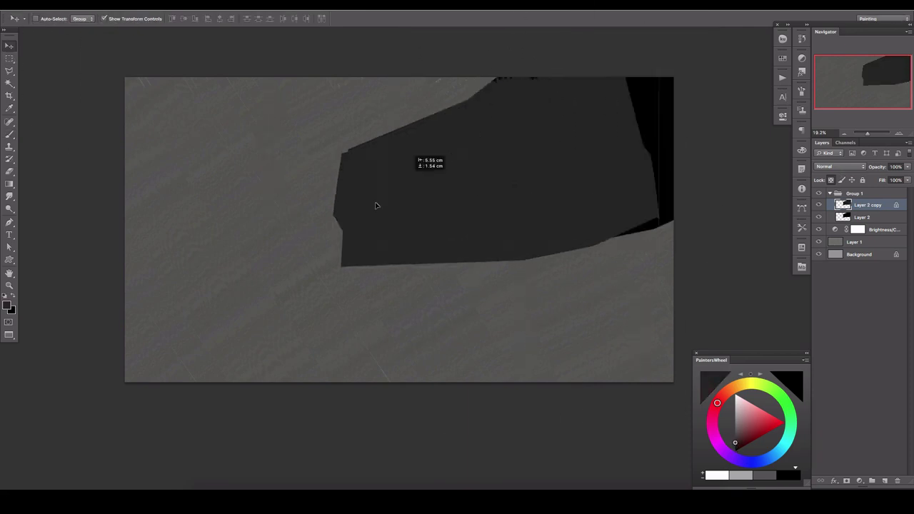
{"action": "mouse_move", "coordinate": [435, 182]}
{"action": "left_mouse_down"}
{"action": "mouse_move", "coordinate": [373, 204]}
{"action": "mouse_move", "coordinate": [264, 279]}
{"action": "left_mouse_up"}
{"action": "key", "text": "v"}
{"action": "key", "text": "ctrl+bracketleft"}
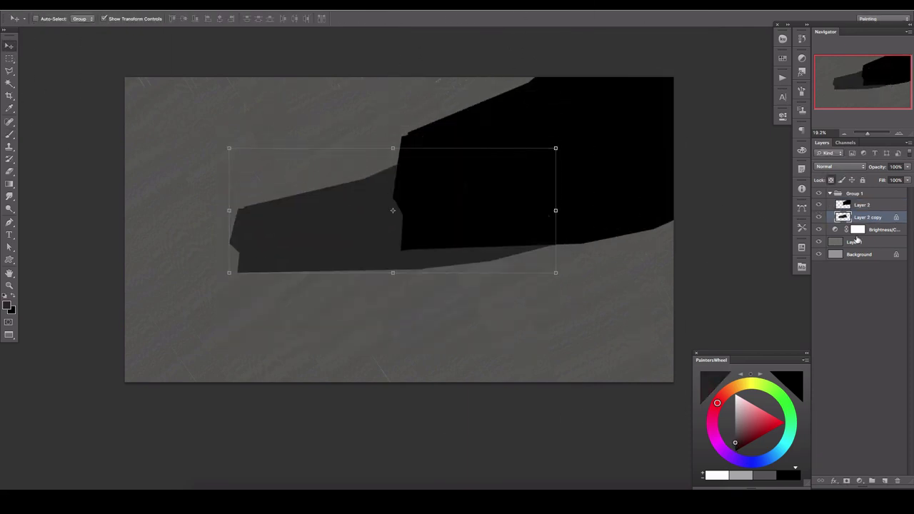
{"action": "mouse_move", "coordinate": [386, 286]}
{"action": "left_mouse_down"}
{"action": "mouse_move", "coordinate": [265, 187]}
{"action": "mouse_move", "coordinate": [316, 199]}
{"action": "mouse_move", "coordinate": [476, 285]}
{"action": "mouse_move", "coordinate": [641, 353]}
{"action": "mouse_move", "coordinate": [665, 245]}
{"action": "mouse_move", "coordinate": [386, 203]}
{"action": "left_mouse_up"}
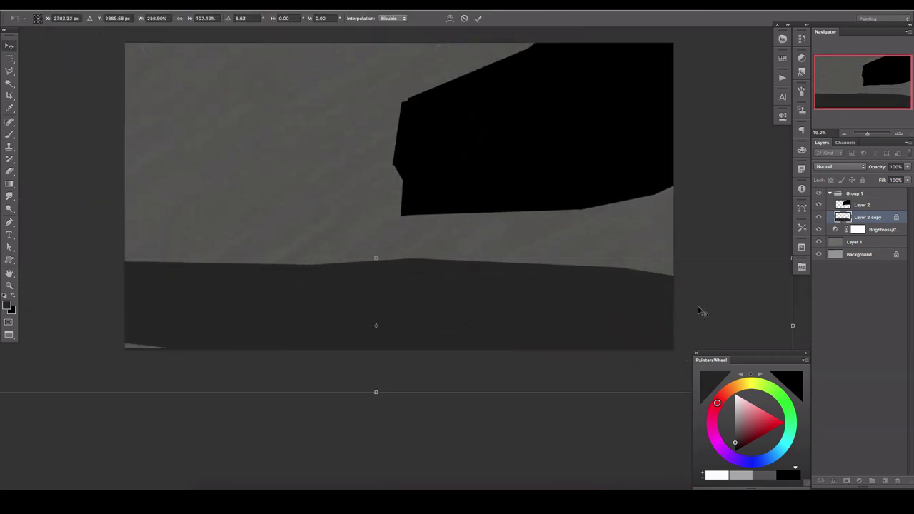
{"action": "key", "text": "Return"}
- Move the black block left and down, briefly lowering its opacity to check placement
{"action": "key", "text": "b"}
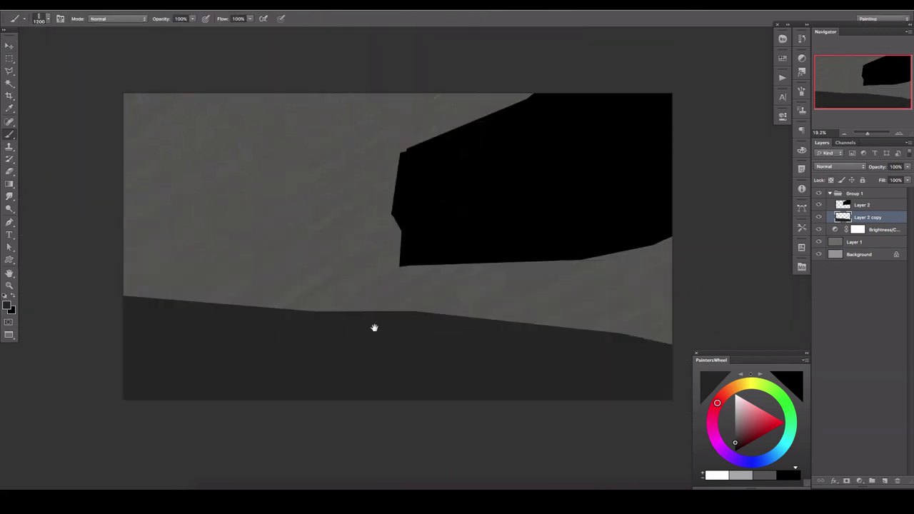
{"action": "scroll", "coordinate": [374, 326], "scroll_direction": "up", "scroll_amount": 2}
{"action": "key", "text": "alt+bracketright"}
{"action": "left_click", "coordinate": [9, 44]}
{"action": "left_click_drag", "start_coordinate": [492, 161], "coordinate": [371, 220]}
{"action": "left_click", "coordinate": [907, 166]}
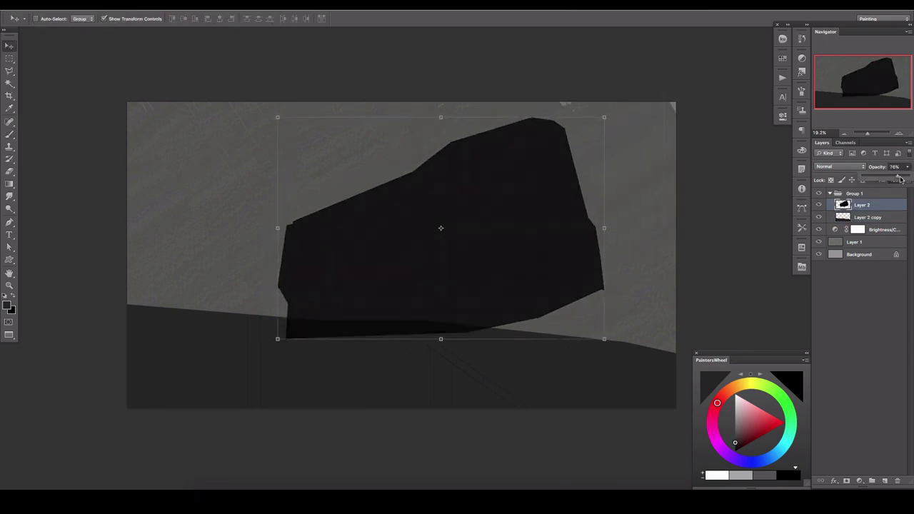
{"action": "mouse_move", "coordinate": [906, 180]}
{"action": "left_mouse_down"}
{"action": "mouse_move", "coordinate": [887, 183]}
{"action": "mouse_move", "coordinate": [910, 179]}
{"action": "left_mouse_up"}
{"action": "key", "text": "ctrl+bracketleft"}
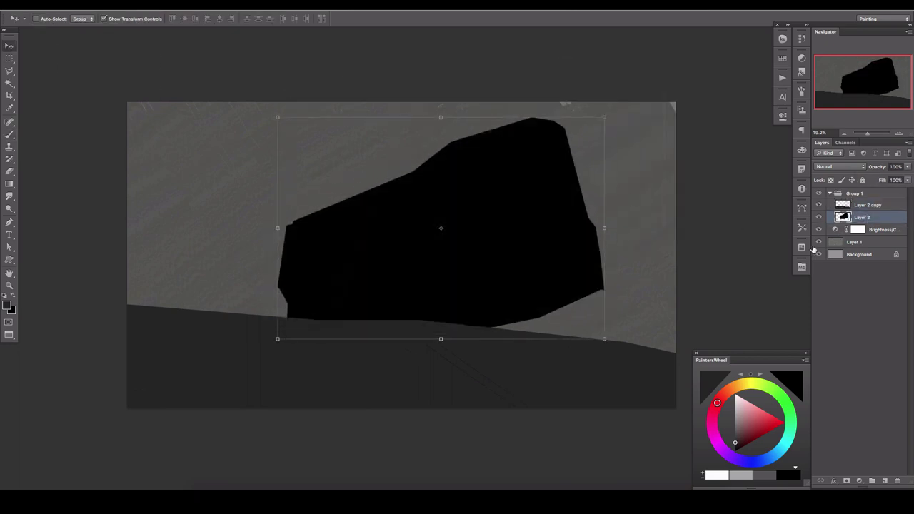
- Paint the block dark grey, squash it to half height and move it upper right
{"action": "key", "text": "b"}
{"action": "mouse_move", "coordinate": [624, 216]}
{"action": "left_mouse_down"}
{"action": "mouse_move", "coordinate": [332, 316]}
{"action": "mouse_move", "coordinate": [290, 257]}
{"action": "left_mouse_up"}
{"action": "key", "text": "ctrl+t"}
{"action": "left_click_drag", "start_coordinate": [277, 116], "coordinate": [253, 224]}
{"action": "mouse_move", "coordinate": [278, 273]}
{"action": "left_mouse_down"}
{"action": "mouse_move", "coordinate": [402, 181]}
{"action": "mouse_move", "coordinate": [354, 146]}
{"action": "left_mouse_up"}
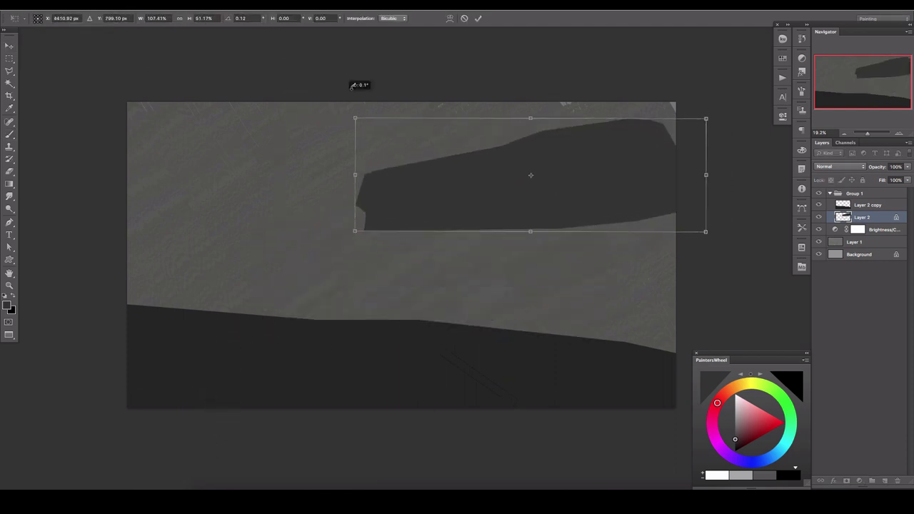
{"action": "key", "text": "Return"}
- Duplicate the flattened slab, move the copy left and rotate it into a slanted slab
{"action": "key", "text": "ctrl+j"}
{"action": "mouse_move", "coordinate": [394, 177]}
{"action": "left_mouse_down"}
{"action": "mouse_move", "coordinate": [197, 185]}
{"action": "mouse_move", "coordinate": [199, 170]}
{"action": "mouse_move", "coordinate": [606, 147]}
{"action": "mouse_move", "coordinate": [100, 121]}
{"action": "left_mouse_up"}
{"action": "key", "text": "ctrl+t"}
{"action": "left_click_drag", "start_coordinate": [333, 173], "coordinate": [300, 179]}
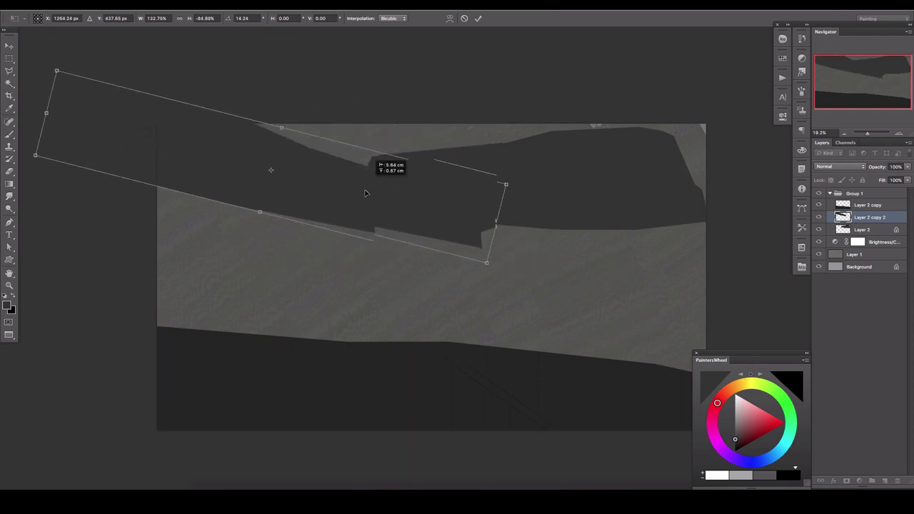
{"action": "key", "text": "Return"}
- Make another slab copy, shifted toward the lower left and rotated slightly
{"action": "key", "text": "ctrl+j"}
{"action": "key", "text": "ctrl+t"}
{"action": "left_click_drag", "start_coordinate": [385, 121], "coordinate": [350, 228]}
{"action": "left_click_drag", "start_coordinate": [429, 164], "coordinate": [416, 181]}
{"action": "key", "text": "Return"}
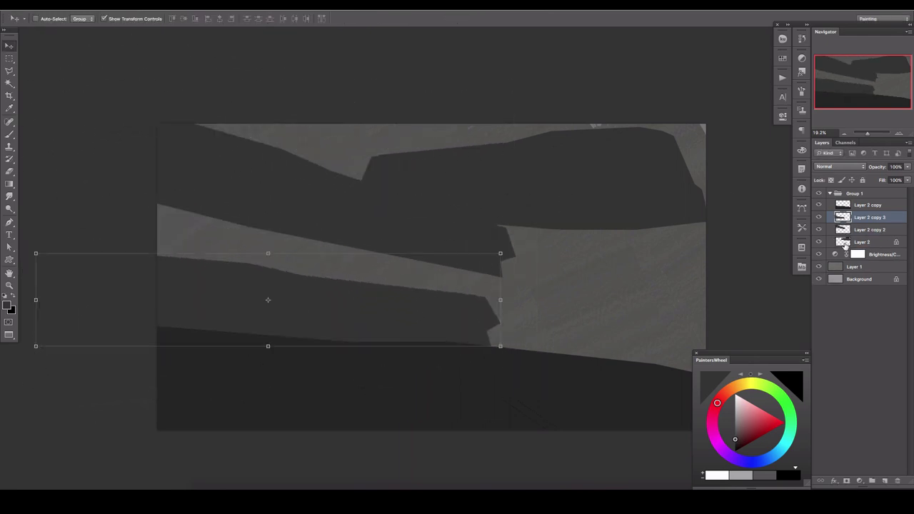
- Scale and move the Layer 2 copy 2 slab near the top
{"action": "left_click", "coordinate": [869, 229]}
{"action": "key", "text": "ctrl+t"}
{"action": "left_click_drag", "start_coordinate": [285, 173], "coordinate": [503, 195]}
{"action": "key", "text": "Return"}
- Stretch the Layer 2 copy 3 slab taller and lower it
{"action": "key", "text": "alt+]"}
{"action": "key", "text": "ctrl+t"}
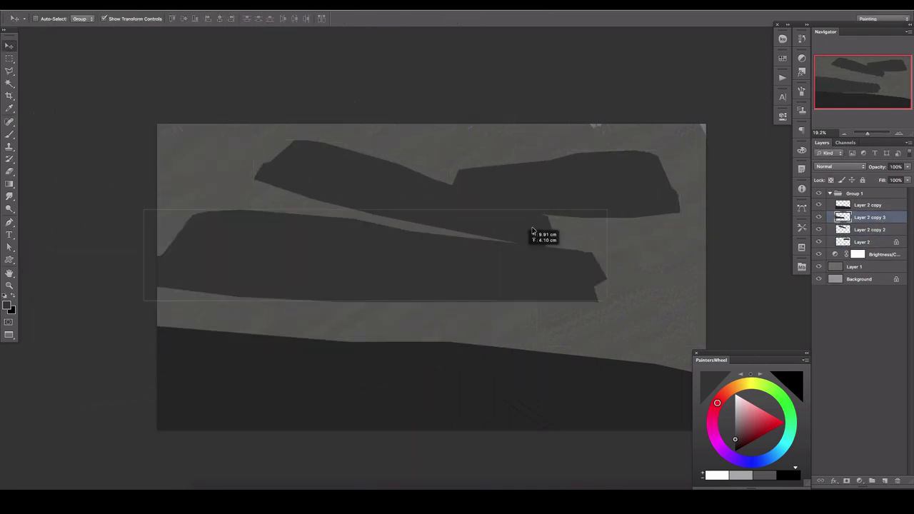
{"action": "left_click_drag", "start_coordinate": [536, 235], "coordinate": [525, 326]}
{"action": "left_click_drag", "start_coordinate": [296, 279], "coordinate": [432, 242]}
- Duplicate that slab again, then reshape and move the copy into place
{"action": "key", "text": "Return"}
{"action": "key", "text": "ctrl+j"}
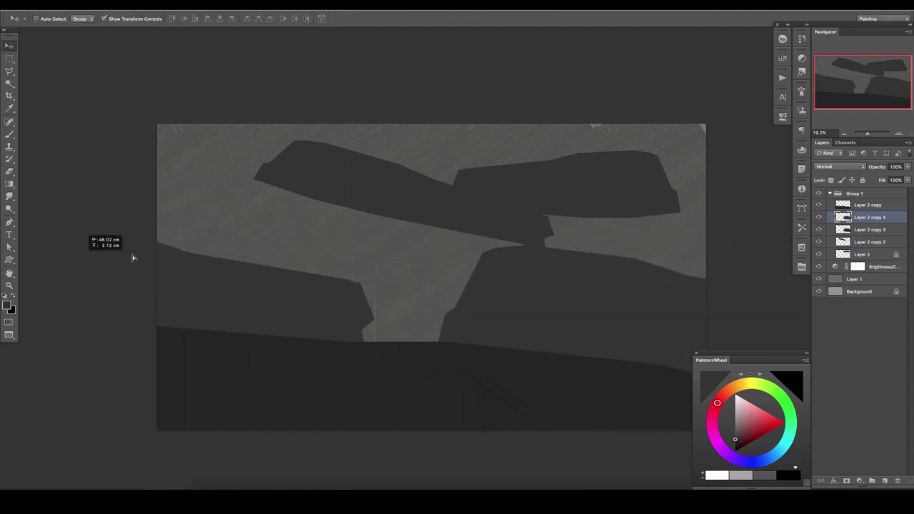
{"action": "key", "text": "ctrl+t"}
{"action": "left_click_drag", "start_coordinate": [132, 255], "coordinate": [128, 214]}
{"action": "left_click_drag", "start_coordinate": [178, 286], "coordinate": [214, 271]}
{"action": "key", "text": "Return"}
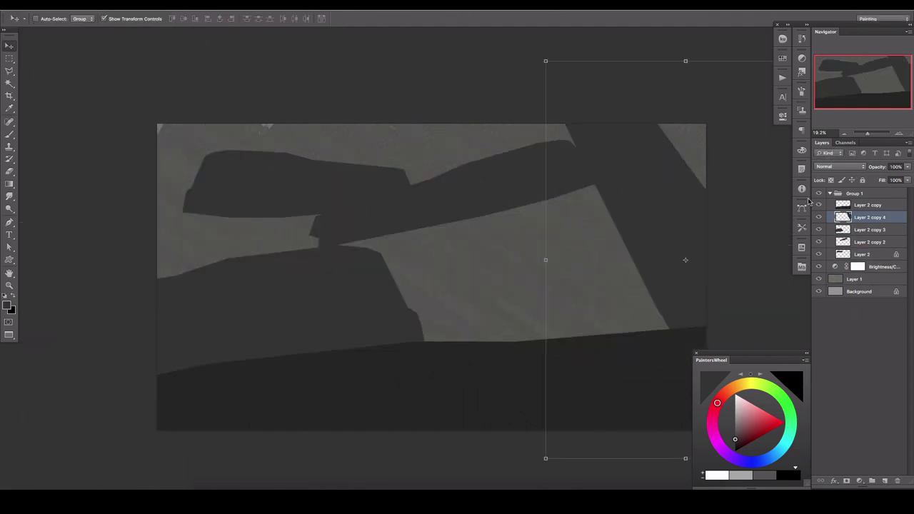
- Add a new empty Layer 3 for drawing a custom shape
{"action": "key", "text": "ctrl+shift+alt+n"}
{"action": "key", "text": "u"}
{"action": "left_click", "coordinate": [300, 18]}
- Draw dark brush-stroke texture across the ground and add a new painting layer
{"action": "double_click", "coordinate": [329, 117]}
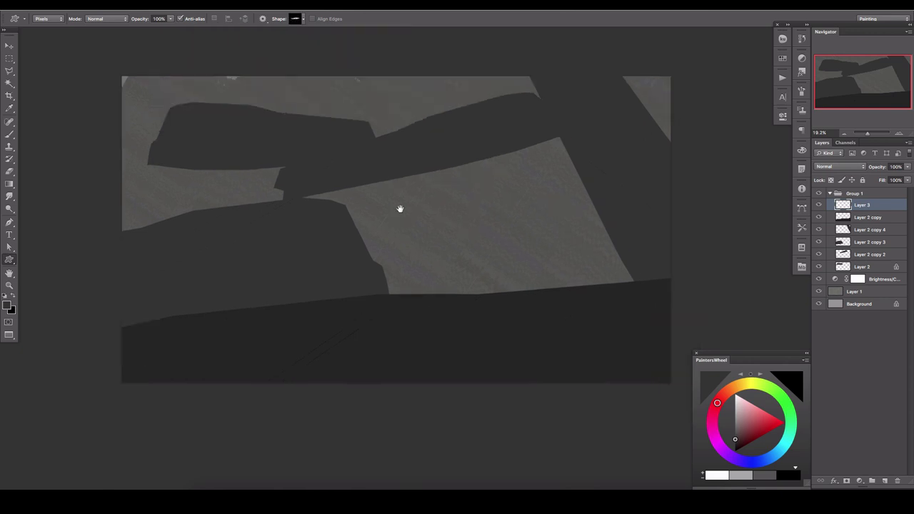
{"action": "left_click_drag", "start_coordinate": [121, 343], "coordinate": [657, 279]}
{"action": "left_click", "coordinate": [874, 279]}
{"action": "key", "text": "ctrl+shift+alt+n"}
{"action": "key", "text": "b"}
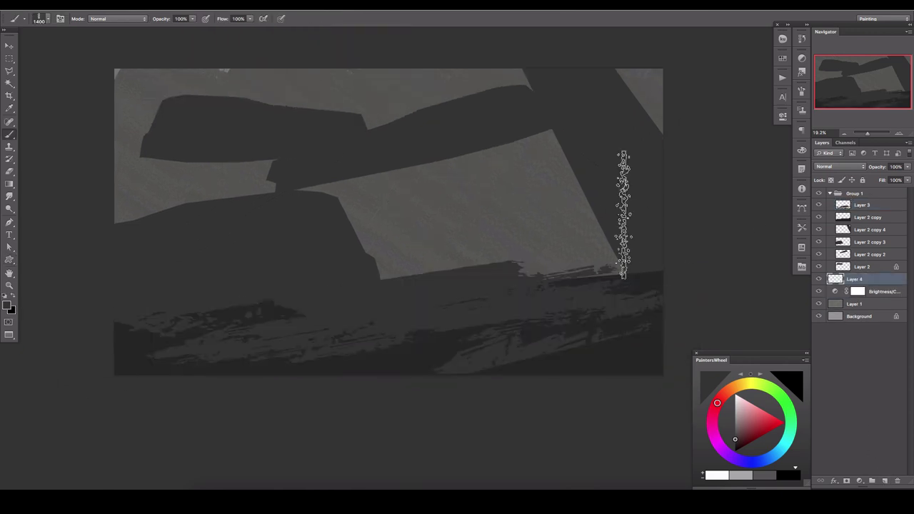
- Darken the right and top-left parts of the light plane with brush strokes
{"action": "left_click_drag", "start_coordinate": [593, 250], "coordinate": [552, 301]}
{"action": "mouse_move", "coordinate": [557, 171]}
{"action": "left_mouse_down"}
{"action": "mouse_move", "coordinate": [485, 235]}
{"action": "mouse_move", "coordinate": [402, 153]}
{"action": "mouse_move", "coordinate": [551, 204]}
{"action": "mouse_move", "coordinate": [341, 163]}
{"action": "left_mouse_up"}
{"action": "key", "text": "bracketleft"}
{"action": "key", "text": "bracketleft"}
{"action": "key", "text": "bracketleft"}
{"action": "key", "text": "bracketleft"}
{"action": "mouse_move", "coordinate": [99, 164]}
{"action": "left_mouse_down"}
{"action": "mouse_move", "coordinate": [151, 198]}
{"action": "mouse_move", "coordinate": [288, 230]}
{"action": "mouse_move", "coordinate": [334, 100]}
{"action": "left_mouse_up"}
{"action": "key", "text": "bracketleft"}
{"action": "key", "text": "bracketleft"}
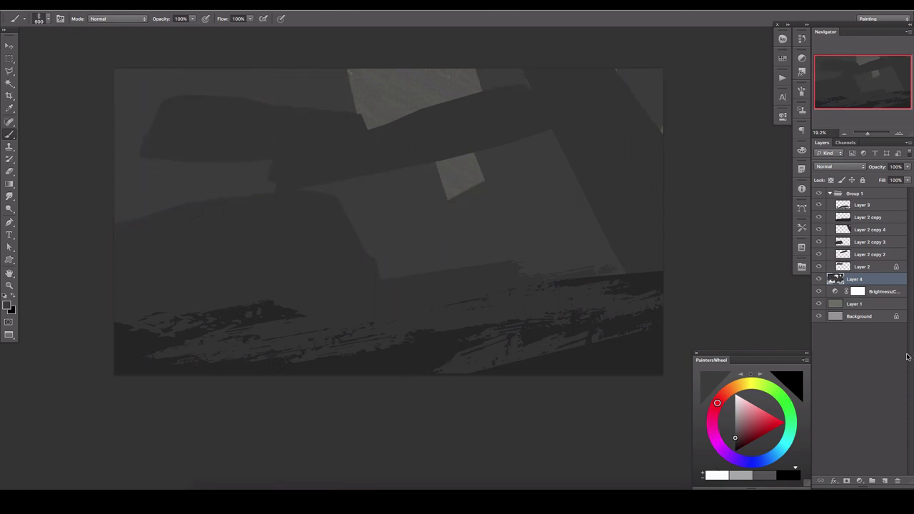
- Clip Layer 3 to the layer below and lower its opacity to 42%
{"action": "left_click", "coordinate": [862, 205]}
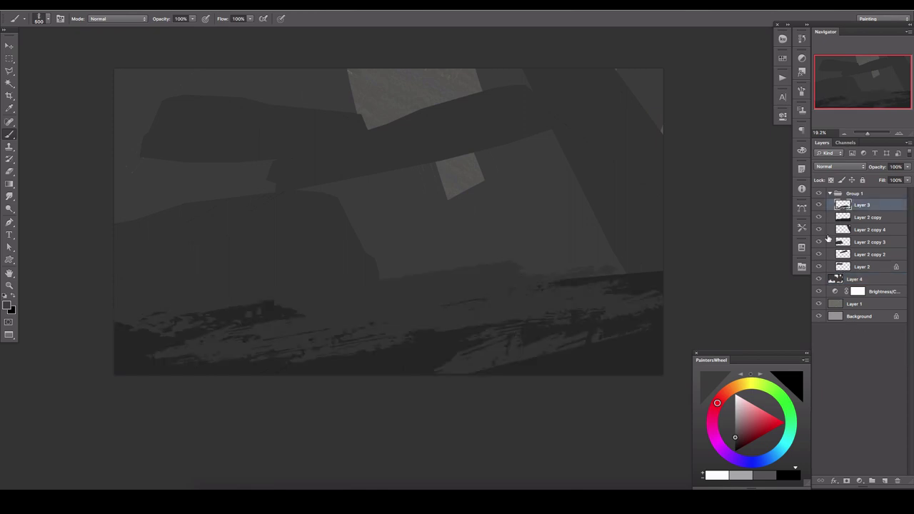
{"action": "right_click", "coordinate": [862, 205]}
{"action": "left_click", "coordinate": [817, 298]}
{"action": "left_click_drag", "start_coordinate": [907, 166], "coordinate": [885, 179]}
- On new Layer 5, draw a thin tilted pole under the upper slab and erase its edges
{"action": "key", "text": "ctrl+shift+alt+n"}
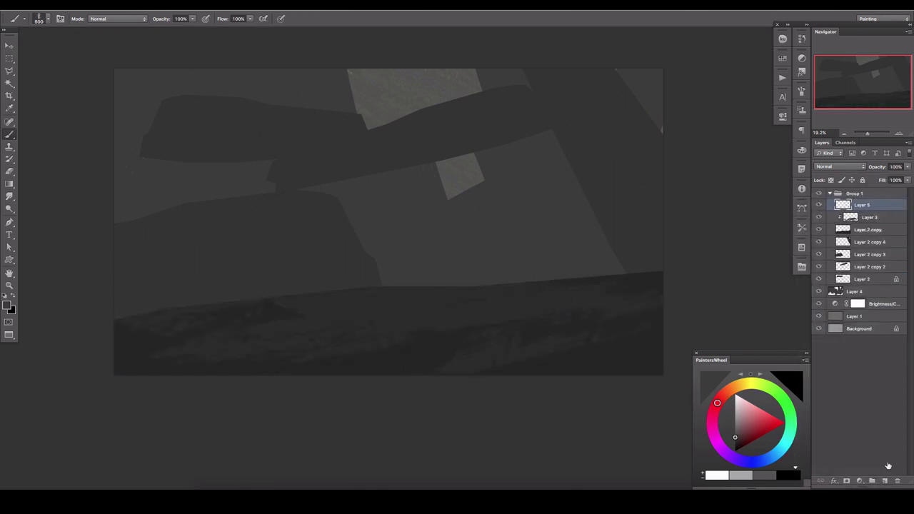
{"action": "key", "text": "u"}
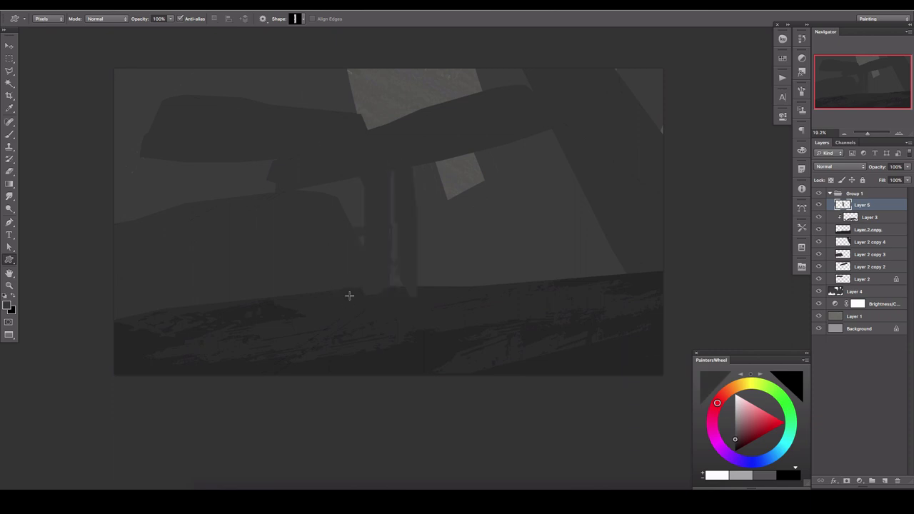
{"action": "key", "text": "ctrl+t"}
{"action": "mouse_move", "coordinate": [343, 189]}
{"action": "left_mouse_down"}
{"action": "mouse_move", "coordinate": [378, 145]}
{"action": "mouse_move", "coordinate": [357, 166]}
{"action": "left_mouse_up"}
{"action": "key", "text": "Return"}
{"action": "key", "text": "e"}
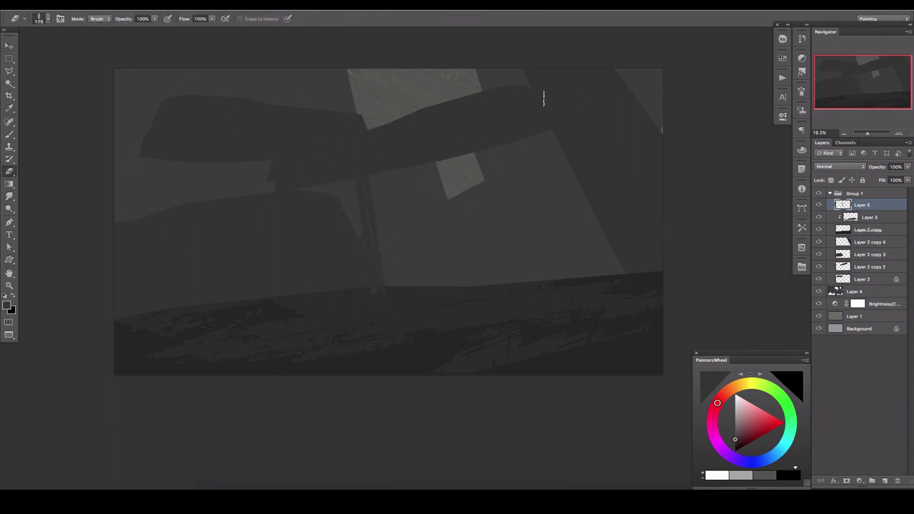
{"action": "key", "text": "Tab"}
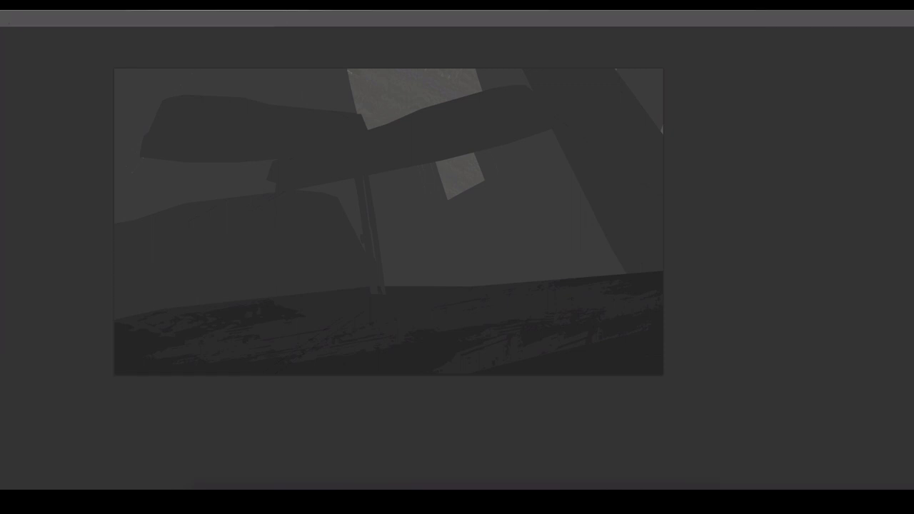
- Add a Brightness/Contrast adjustment layer that darkens the scene to -58
{"action": "key", "text": "Tab"}
{"action": "left_click", "coordinate": [859, 481]}
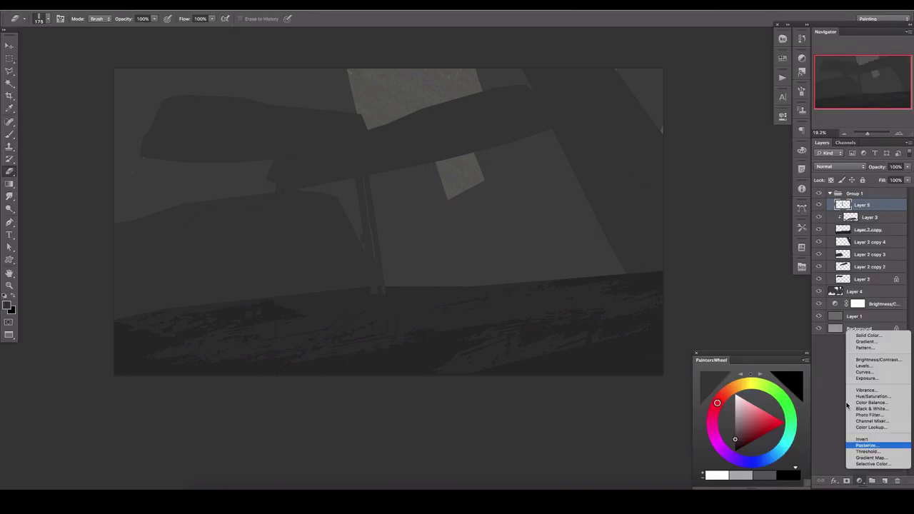
{"action": "left_click", "coordinate": [867, 359]}
{"action": "left_click_drag", "start_coordinate": [708, 168], "coordinate": [690, 166]}
- Set Layer 4 to 20% opacity and ease the brightness back to -33
{"action": "left_click", "coordinate": [844, 219]}
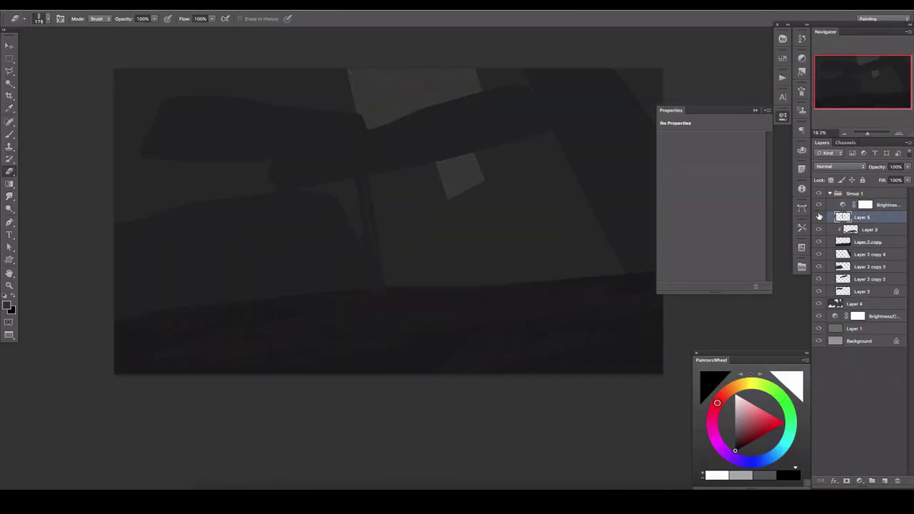
{"action": "left_click", "coordinate": [881, 205]}
{"action": "left_click", "coordinate": [855, 304]}
{"action": "left_click_drag", "start_coordinate": [907, 166], "coordinate": [890, 179]}
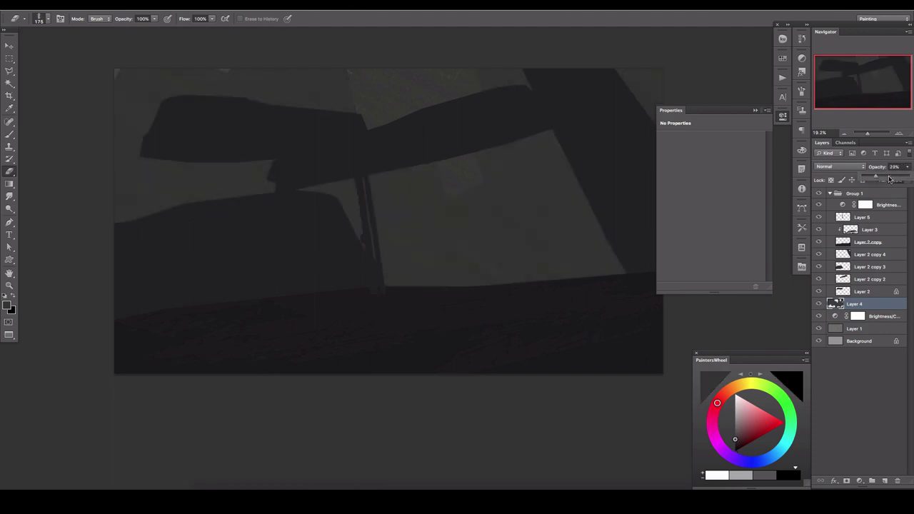
{"action": "left_click", "coordinate": [884, 205]}
{"action": "left_click_drag", "start_coordinate": [688, 165], "coordinate": [698, 169]}
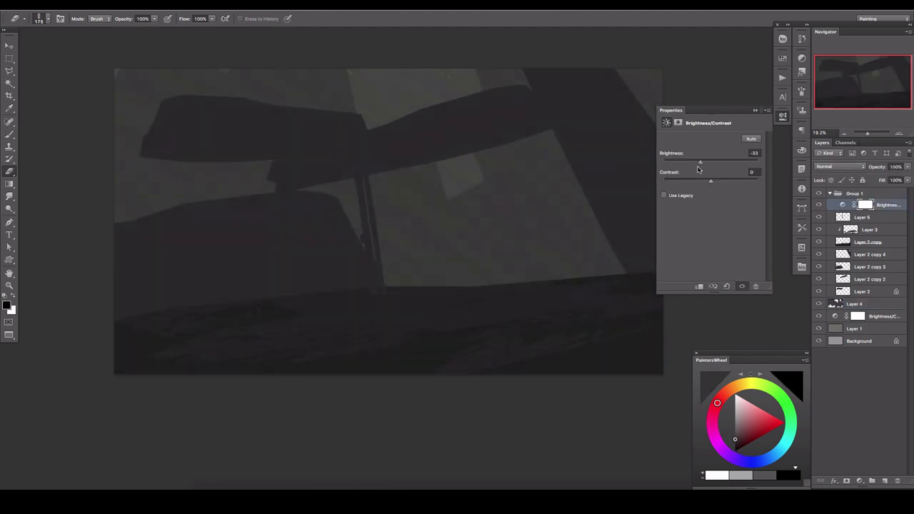
- Paint a tall dark block on the right side on a new layer
{"action": "left_click", "coordinate": [884, 483]}
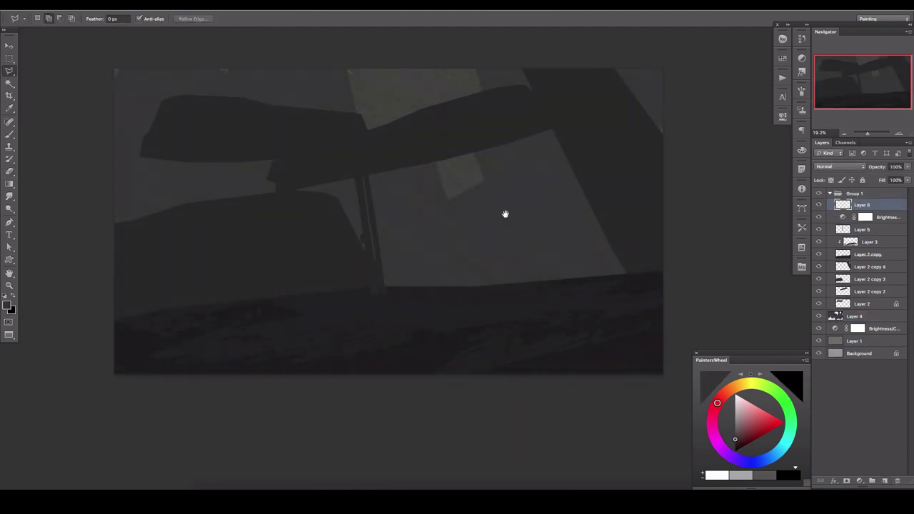
{"action": "key", "text": "l"}
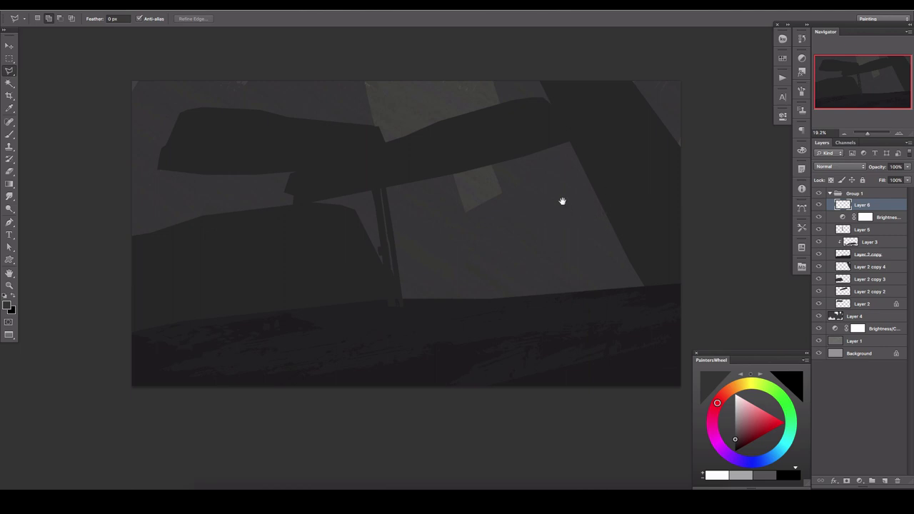
{"action": "left_click", "coordinate": [559, 328]}
{"action": "double_click", "coordinate": [751, 326]}
{"action": "key", "text": "b"}
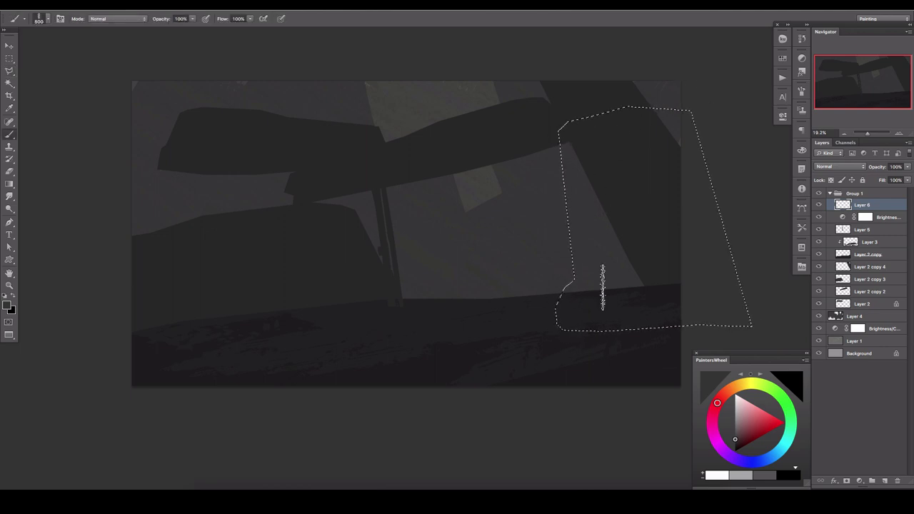
{"action": "left_click_drag", "start_coordinate": [621, 128], "coordinate": [614, 307]}
{"action": "key", "text": "ctrl+d"}
- Outline and paint a dark angular chunk beneath the slab on a new layer
{"action": "key", "text": "l"}
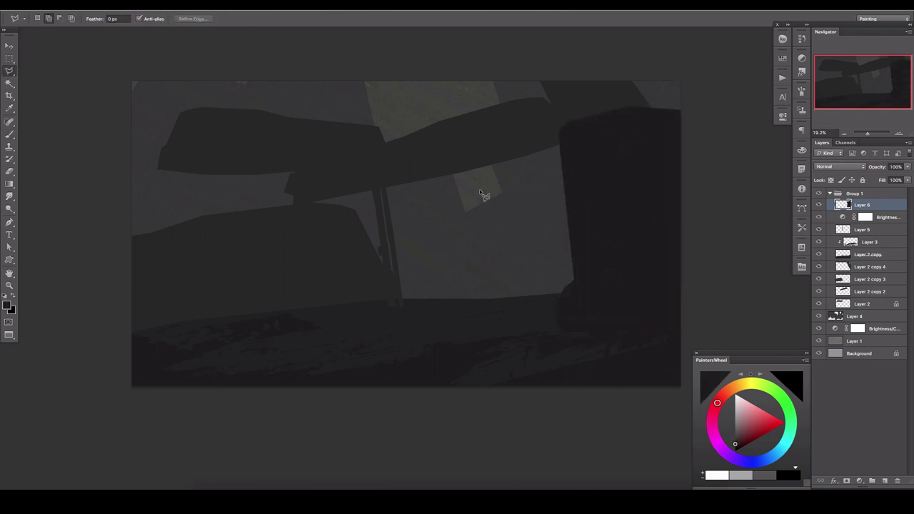
{"action": "left_click", "coordinate": [464, 313]}
{"action": "left_click", "coordinate": [870, 266]}
{"action": "left_click", "coordinate": [884, 483]}
{"action": "key", "text": "b"}
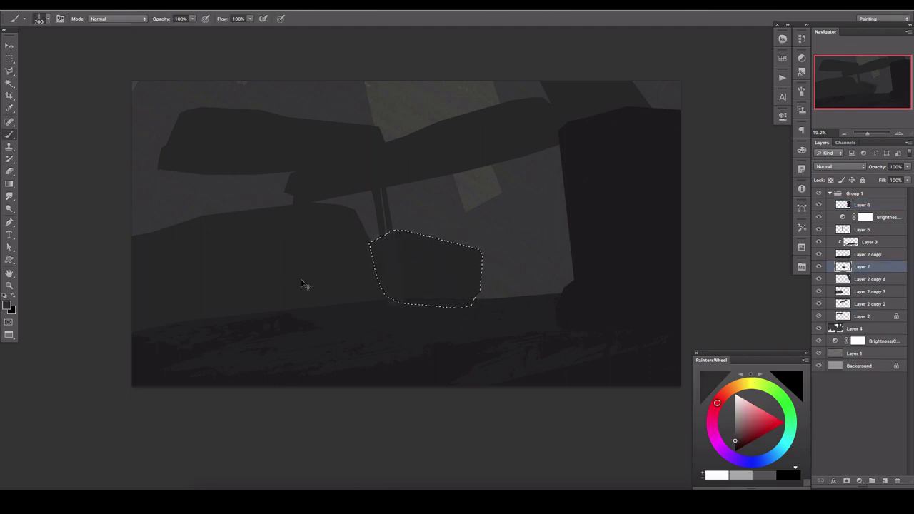
{"action": "key", "text": "ctrl+d"}
- Draw a scaffolding custom shape on the canvas and move Layer 8 up the stack
{"action": "key", "text": "u"}
{"action": "left_click", "coordinate": [297, 18]}
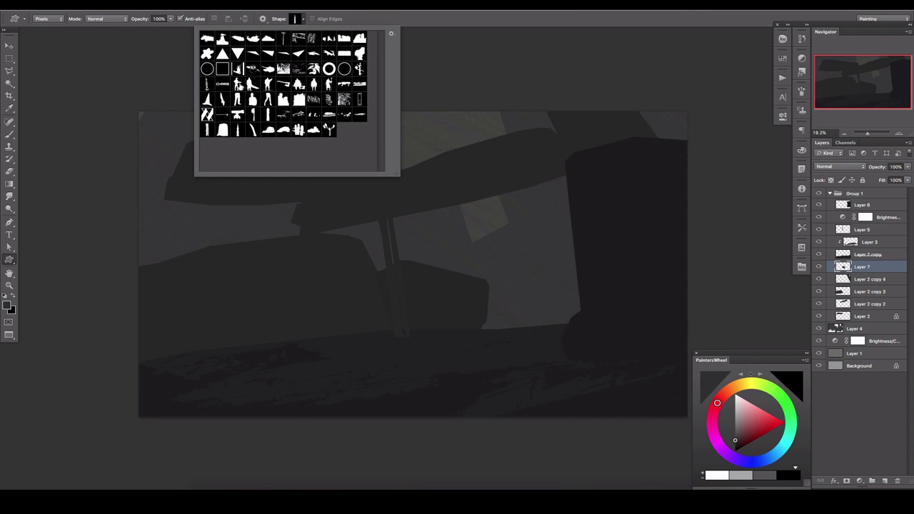
{"action": "double_click", "coordinate": [298, 129]}
{"action": "left_click_drag", "start_coordinate": [376, 337], "coordinate": [490, 260]}
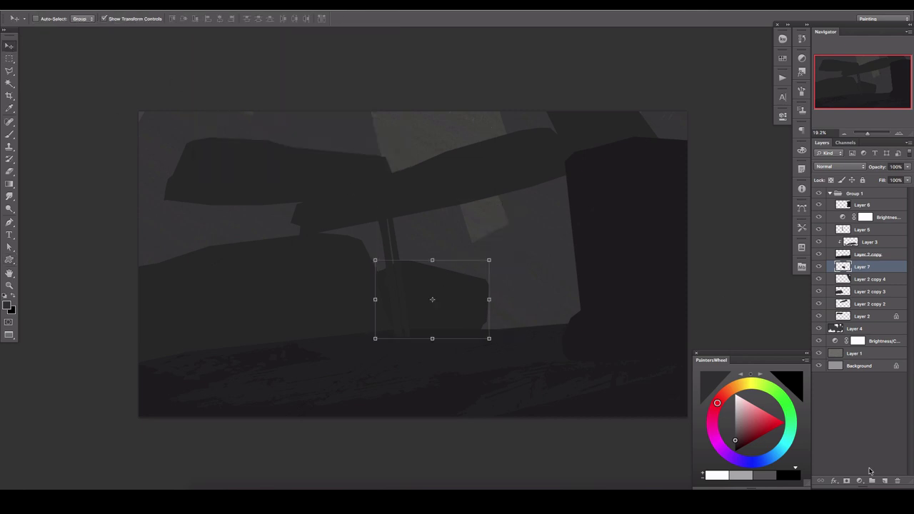
{"action": "key", "text": "ctrl+]"}
{"action": "key", "text": "ctrl+]"}
{"action": "key", "text": "ctrl+]"}
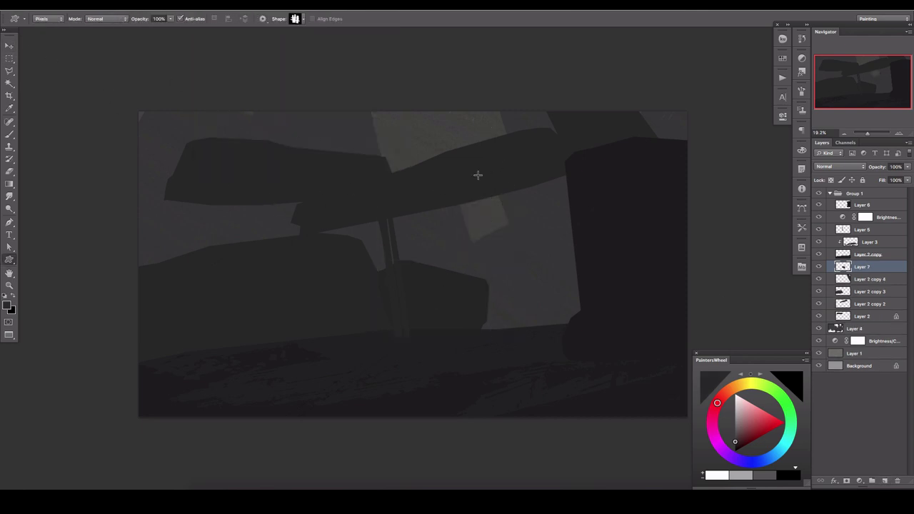
- Rotate the scaffold shape about 32° and lay Alt-dragged copies along the slab
{"action": "key", "text": "ctrl+t"}
{"action": "mouse_move", "coordinate": [524, 197]}
{"action": "left_mouse_down"}
{"action": "mouse_move", "coordinate": [535, 221]}
{"action": "mouse_move", "coordinate": [633, 178]}
{"action": "mouse_move", "coordinate": [491, 163]}
{"action": "mouse_move", "coordinate": [355, 239]}
{"action": "left_mouse_up"}
{"action": "key", "text": "Return"}
{"action": "left_click_drag", "start_coordinate": [426, 205], "coordinate": [482, 187]}
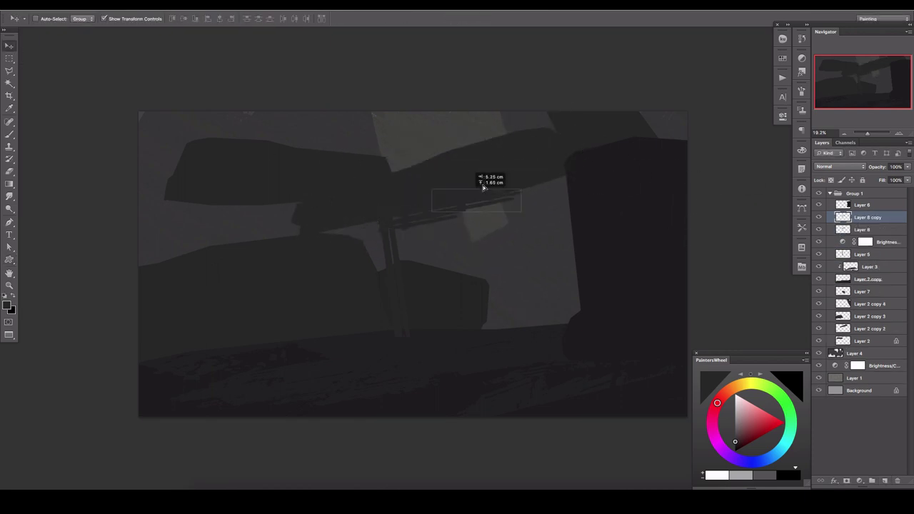
{"action": "mouse_move", "coordinate": [502, 223]}
{"action": "left_mouse_down"}
{"action": "mouse_move", "coordinate": [438, 152]}
{"action": "mouse_move", "coordinate": [420, 183]}
{"action": "left_mouse_up"}
- Rotate two scaffold copies upright and place them up-left as posts
{"action": "key", "text": "ctrl+t"}
{"action": "mouse_move", "coordinate": [192, 239]}
{"action": "left_mouse_down"}
{"action": "mouse_move", "coordinate": [314, 178]}
{"action": "mouse_move", "coordinate": [285, 214]}
{"action": "left_mouse_up"}
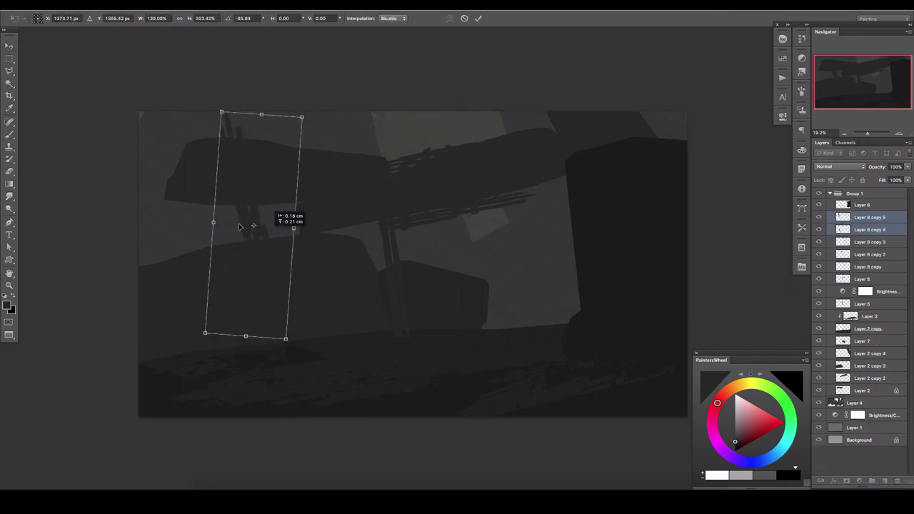
{"action": "key", "text": "Return"}
{"action": "mouse_move", "coordinate": [276, 92]}
{"action": "left_mouse_down"}
{"action": "mouse_move", "coordinate": [229, 82]}
{"action": "mouse_move", "coordinate": [287, 169]}
{"action": "left_mouse_up"}
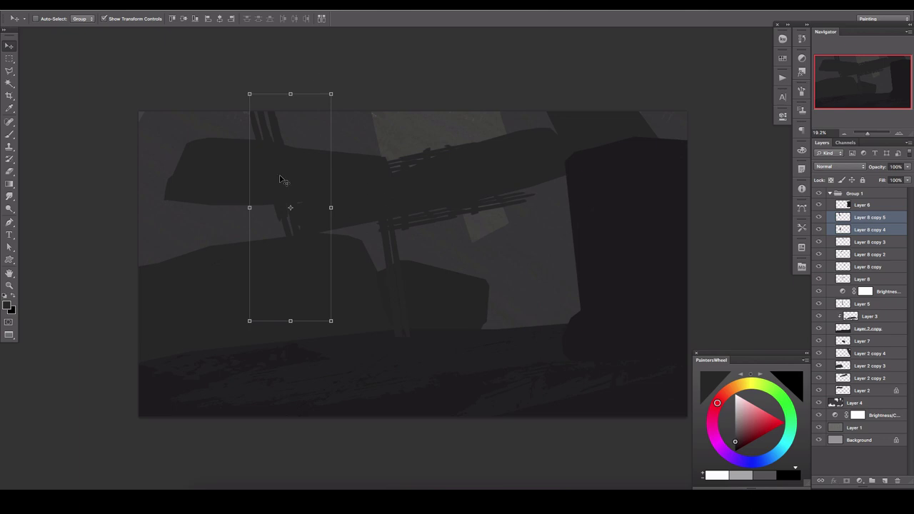
- Duplicate and enlarge the upright posts further left, then flip the canvas horizontally
{"action": "key", "text": "ctrl+j"}
{"action": "key", "text": "ctrl+t"}
{"action": "left_click_drag", "start_coordinate": [331, 321], "coordinate": [394, 500]}
{"action": "key", "text": "Return"}
{"action": "mouse_move", "coordinate": [235, 184]}
{"action": "left_mouse_down"}
{"action": "mouse_move", "coordinate": [179, 225]}
{"action": "mouse_move", "coordinate": [183, 242]}
{"action": "left_mouse_up"}
{"action": "key", "text": "ctrl+shift+h"}
{"action": "left_click", "coordinate": [821, 207]}
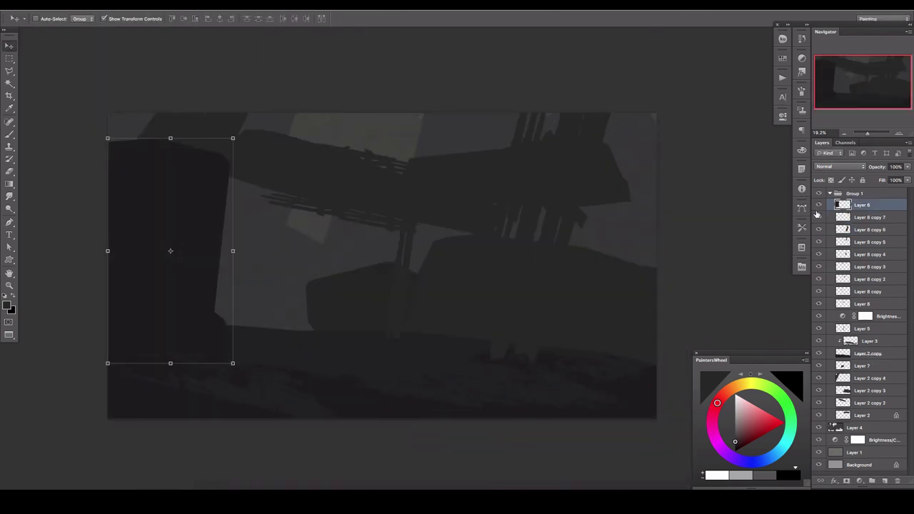
- Lay a soft gradient across the scene on a new layer above Layer 7
{"action": "left_click", "coordinate": [842, 363]}
{"action": "key", "text": "ctrl+shift+alt+n"}
{"action": "key", "text": "g"}
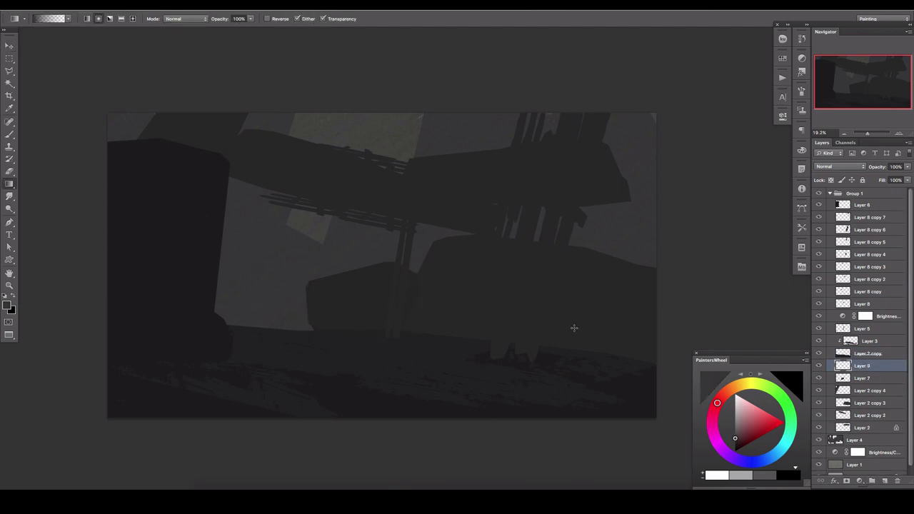
{"action": "left_click_drag", "start_coordinate": [238, 179], "coordinate": [238, 363]}
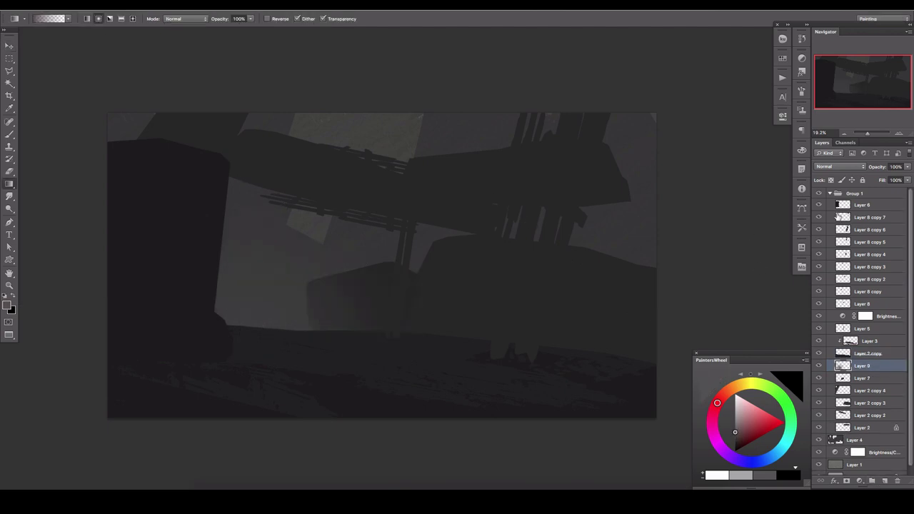
- Try glow gradients on a Linear Dodge (Add) layer, undoing both attempts
{"action": "key", "text": "ctrl+shift+alt+n"}
{"action": "left_click", "coordinate": [832, 167]}
{"action": "left_click", "coordinate": [838, 239]}
{"action": "left_click_drag", "start_coordinate": [268, 314], "coordinate": [270, 345]}
{"action": "key", "text": "ctrl+z"}
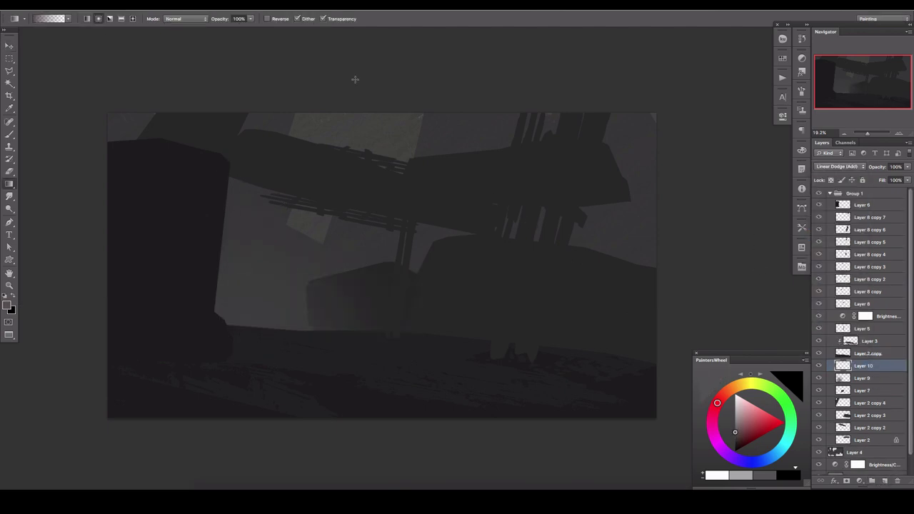
{"action": "left_click_drag", "start_coordinate": [355, 75], "coordinate": [436, 127]}
{"action": "key", "text": "ctrl+z"}
- Paint a dimmed glow behind the dark beam on a new layer
{"action": "left_click", "coordinate": [854, 452]}
{"action": "key", "text": "ctrl+shift+alt+n"}
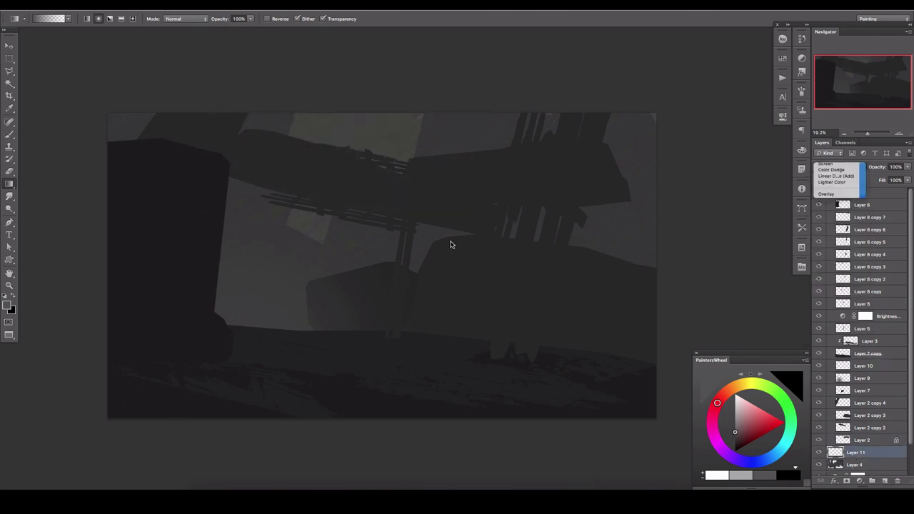
{"action": "left_click_drag", "start_coordinate": [357, 89], "coordinate": [336, 226]}
{"action": "left_click_drag", "start_coordinate": [873, 166], "coordinate": [857, 166]}
- Rotate the ground strip layer about 2.8°
{"action": "left_click", "coordinate": [884, 481]}
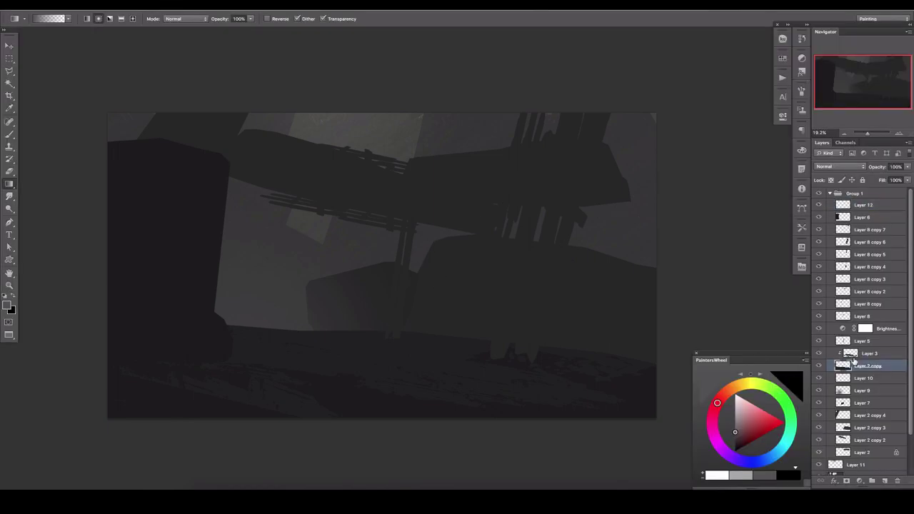
{"action": "key", "text": "ctrl+t"}
{"action": "left_click_drag", "start_coordinate": [707, 343], "coordinate": [714, 319]}
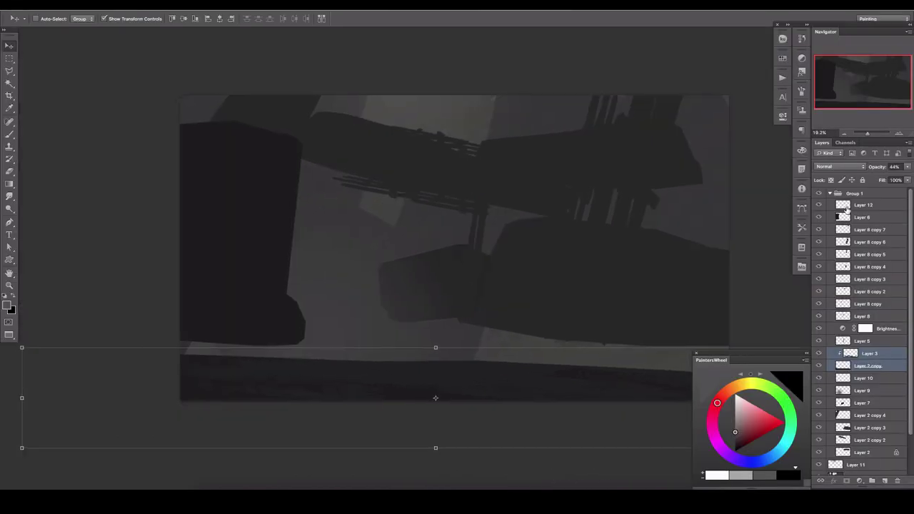
{"action": "left_click", "coordinate": [846, 207]}
- Draw a fog gradient across the lower band at 66% opacity in Lighten mode
{"action": "key", "text": "ctrl+shift+alt+n"}
{"action": "left_click", "coordinate": [861, 390]}
{"action": "key", "text": "ctrl+shift+alt+n"}
{"action": "key", "text": "g"}
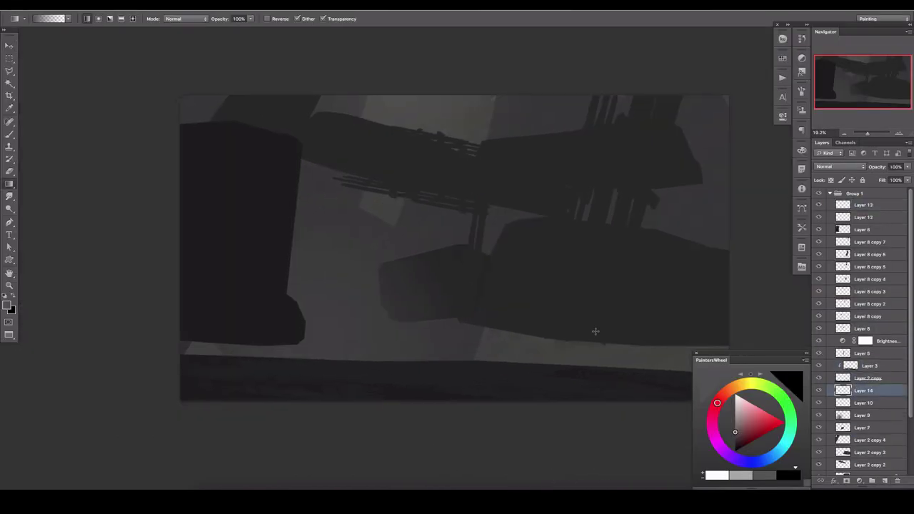
{"action": "left_click_drag", "start_coordinate": [514, 342], "coordinate": [523, 317]}
{"action": "left_click_drag", "start_coordinate": [903, 171], "coordinate": [889, 175]}
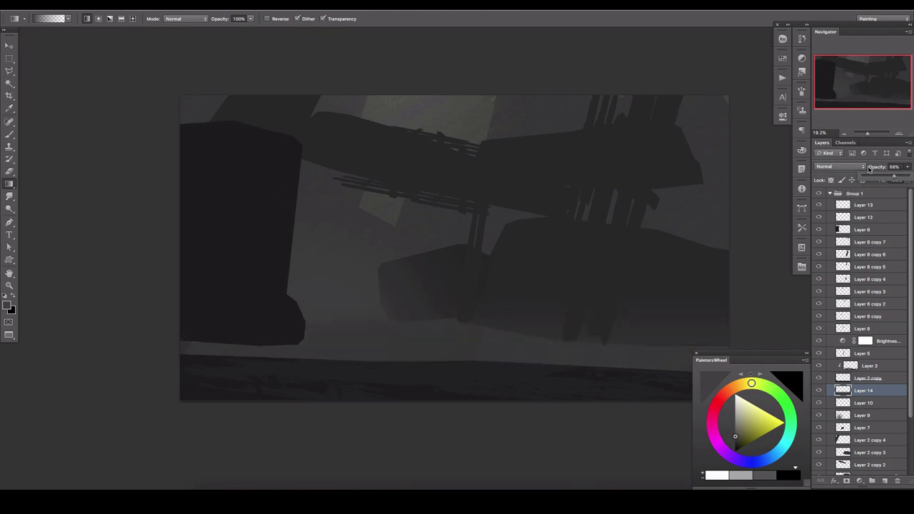
{"action": "left_click", "coordinate": [838, 167]}
{"action": "left_click", "coordinate": [828, 222]}
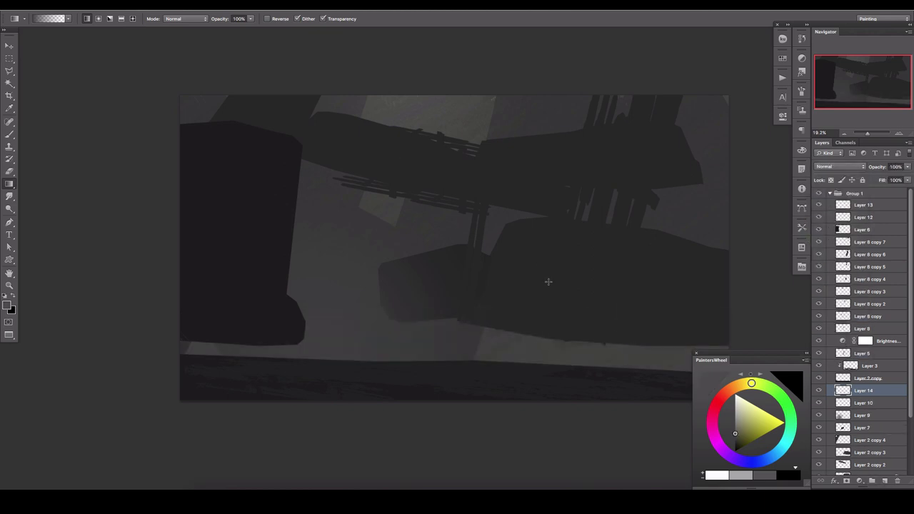
- Move the fog Layer 14 below Layer 13, mask it, drop it to 20%, and add Layers 15–16
{"action": "left_click_drag", "start_coordinate": [863, 390], "coordinate": [863, 223]}
{"action": "left_click", "coordinate": [846, 482]}
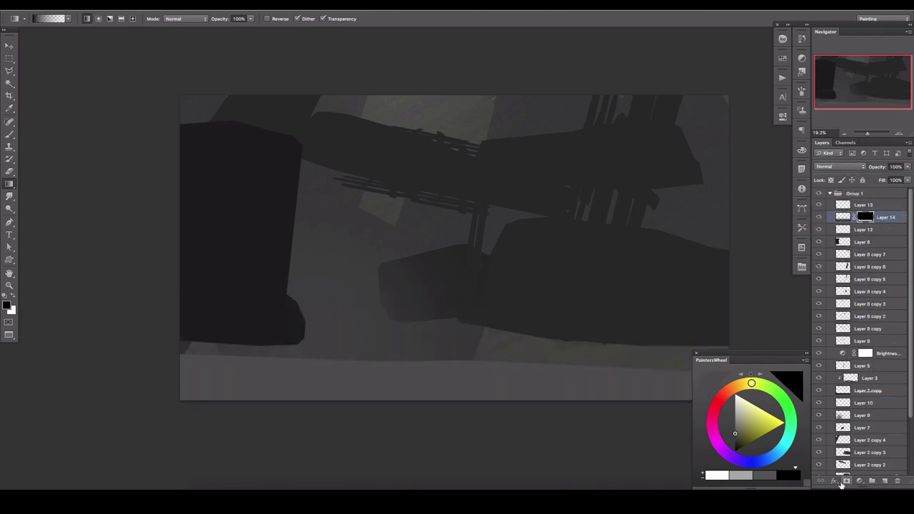
{"action": "left_click_drag", "start_coordinate": [907, 167], "coordinate": [871, 178]}
{"action": "left_click", "coordinate": [863, 207]}
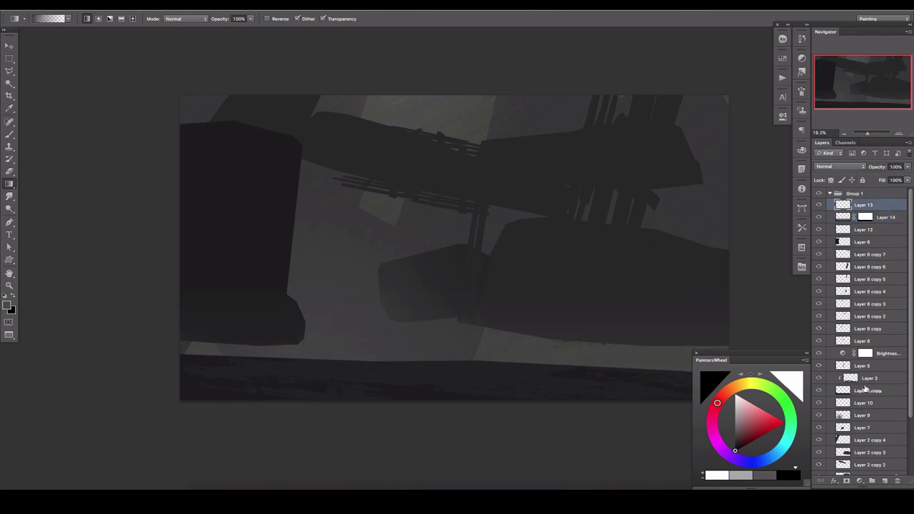
{"action": "left_click", "coordinate": [884, 480]}
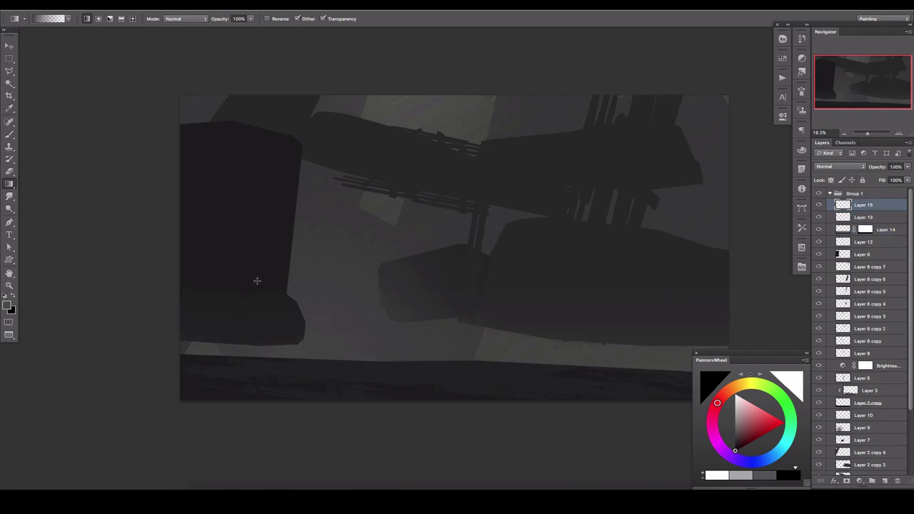
{"action": "key", "text": "ctrl+shift+alt+n"}
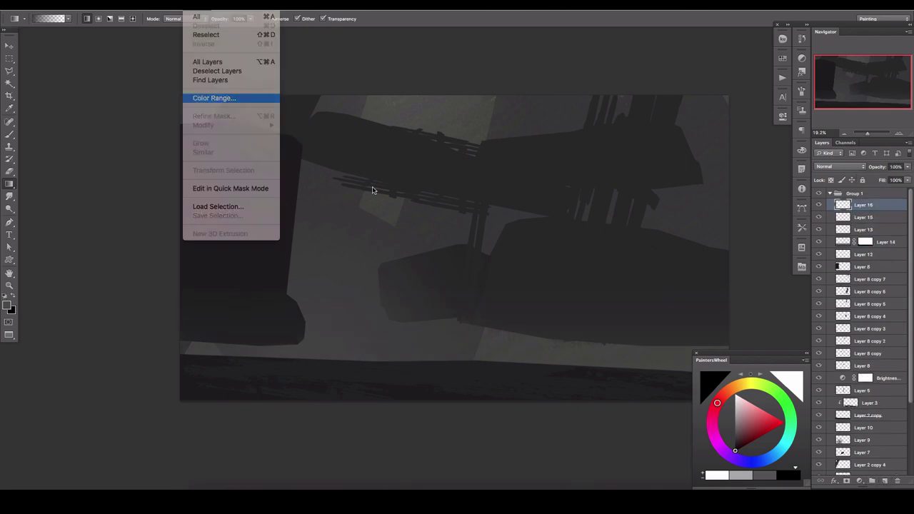
- Make a Color Range selection and pick a different custom shape
{"action": "left_click", "coordinate": [214, 95]}
{"action": "key", "text": "Return"}
{"action": "left_click", "coordinate": [9, 260]}
{"action": "left_click", "coordinate": [295, 19]}
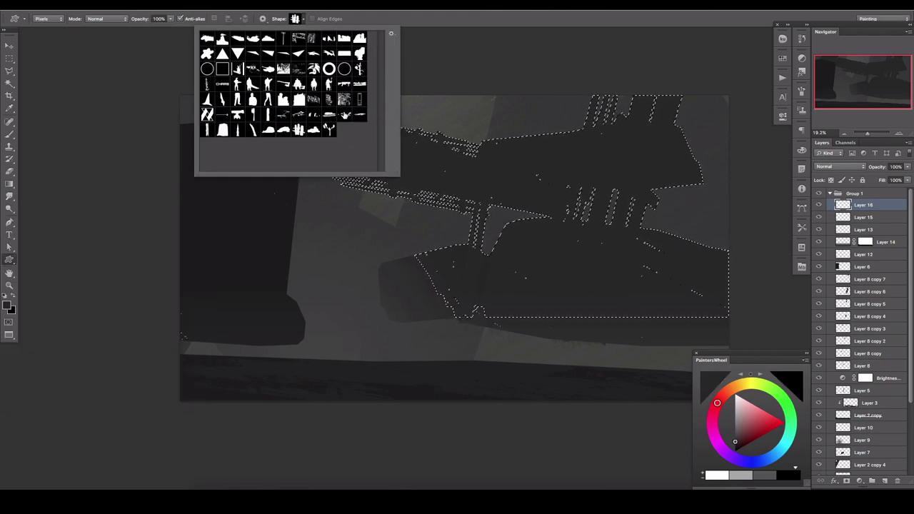
{"action": "double_click", "coordinate": [268, 53]}
- Stamp light grey shapes inside the selection around the upper ruins on a new layer
{"action": "key", "text": "ctrl+shift+alt+n"}
{"action": "left_click_drag", "start_coordinate": [563, 86], "coordinate": [445, 190]}
{"action": "left_click_drag", "start_coordinate": [514, 143], "coordinate": [572, 200]}
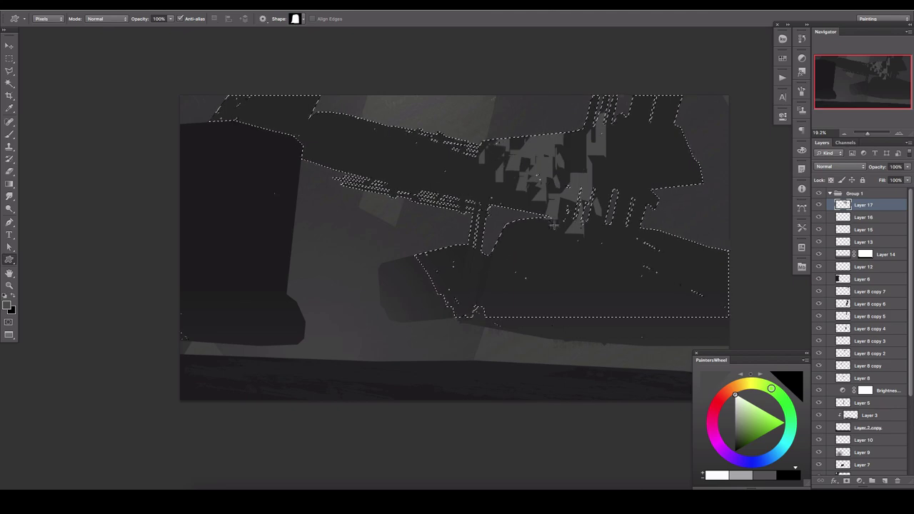
{"action": "left_click_drag", "start_coordinate": [484, 300], "coordinate": [542, 214]}
{"action": "left_click_drag", "start_coordinate": [500, 235], "coordinate": [625, 227]}
- Delete the grey shapes inside a polygonal selection
{"action": "key", "text": "l"}
{"action": "left_click", "coordinate": [464, 134]}
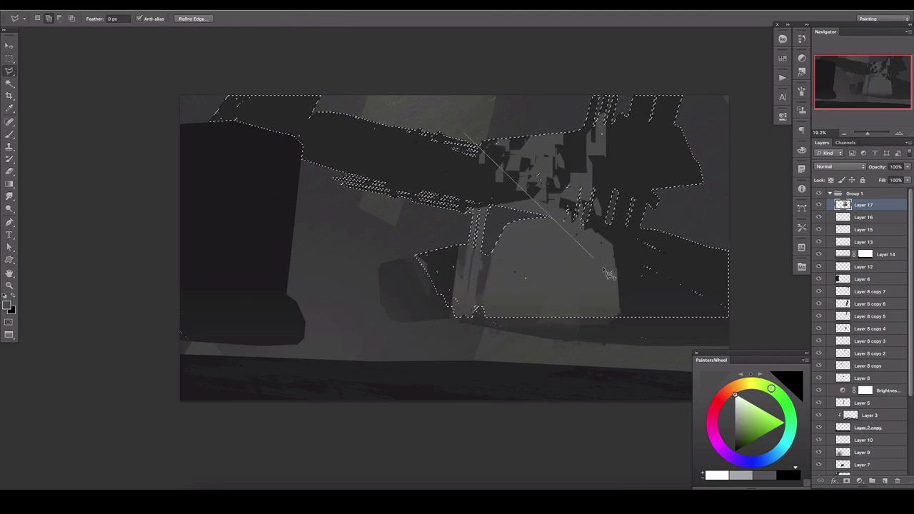
{"action": "key", "text": "ctrl+d"}
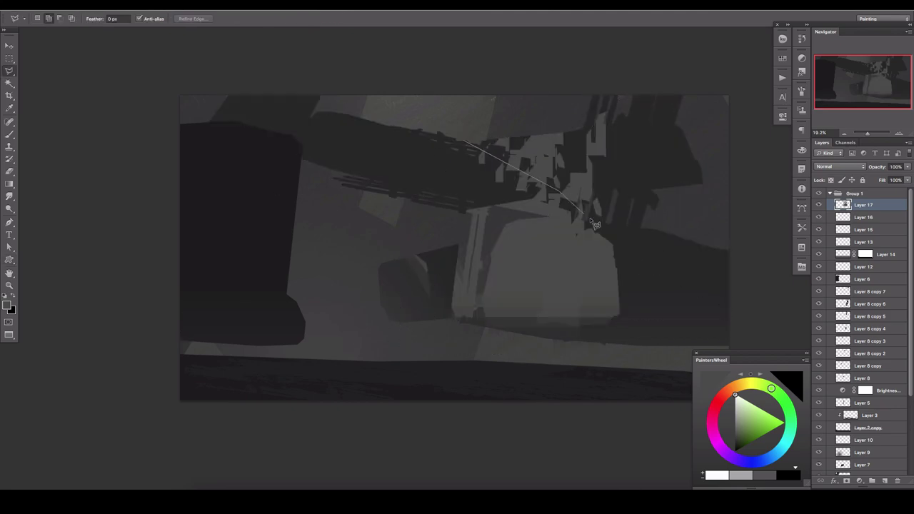
{"action": "key", "text": "Delete"}
{"action": "key", "text": "ctrl+d"}
- Fill a new polygonal facet with light grey and mirror the image horizontally
{"action": "left_click", "coordinate": [683, 345]}
{"action": "left_click", "coordinate": [726, 341]}
{"action": "double_click", "coordinate": [722, 241]}
{"action": "key", "text": "u"}
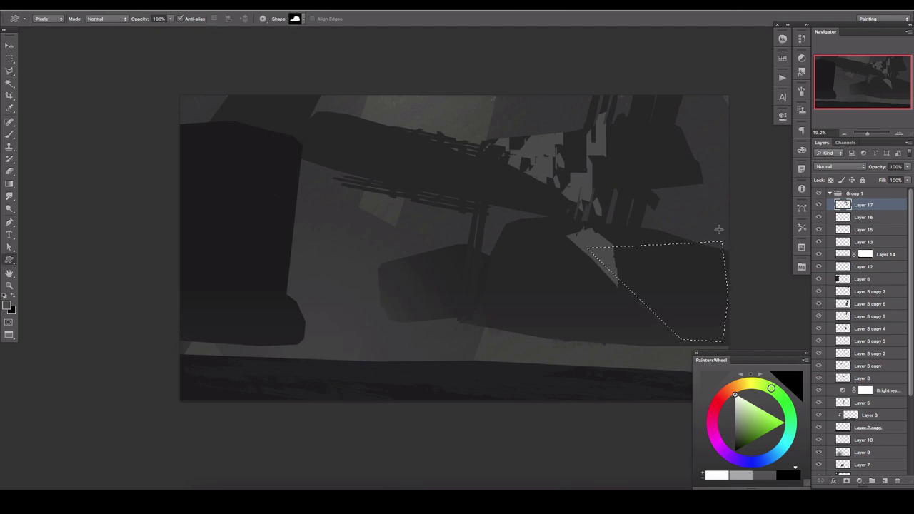
{"action": "key", "text": "alt+BackSpace"}
{"action": "key", "text": "h"}
- Outline two polygonal facets on the lower structures
{"action": "key", "text": "l"}
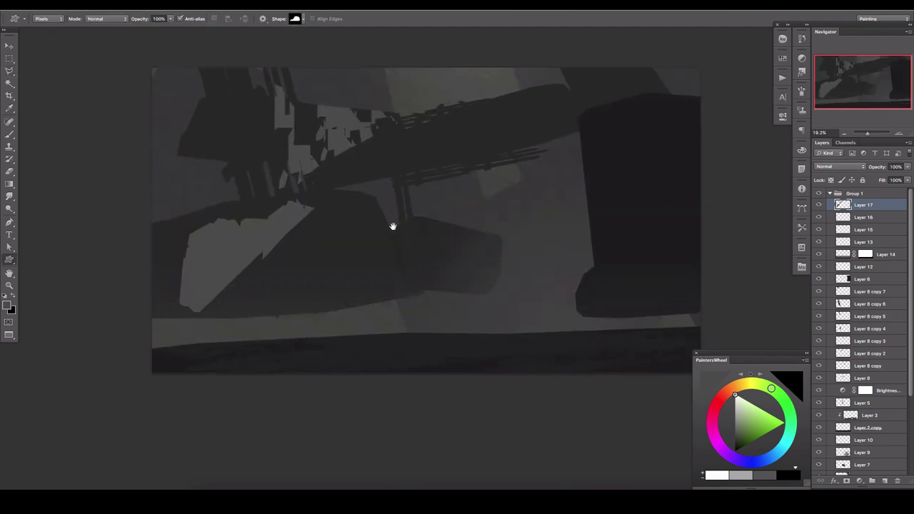
{"action": "left_click", "coordinate": [499, 236]}
{"action": "left_click", "coordinate": [426, 280]}
{"action": "left_click", "coordinate": [498, 236]}
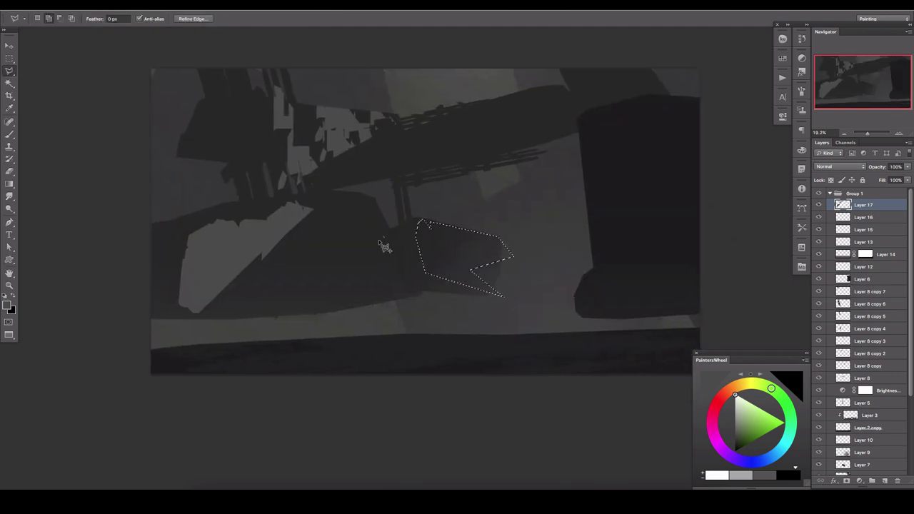
{"action": "left_click", "coordinate": [383, 239], "text": "shift"}
{"action": "double_click", "coordinate": [397, 275]}
- Fill the facets with grey texture on a new layer and add another layer below Layer 17
{"action": "key", "text": "u"}
{"action": "key", "text": "ctrl+shift+alt+n"}
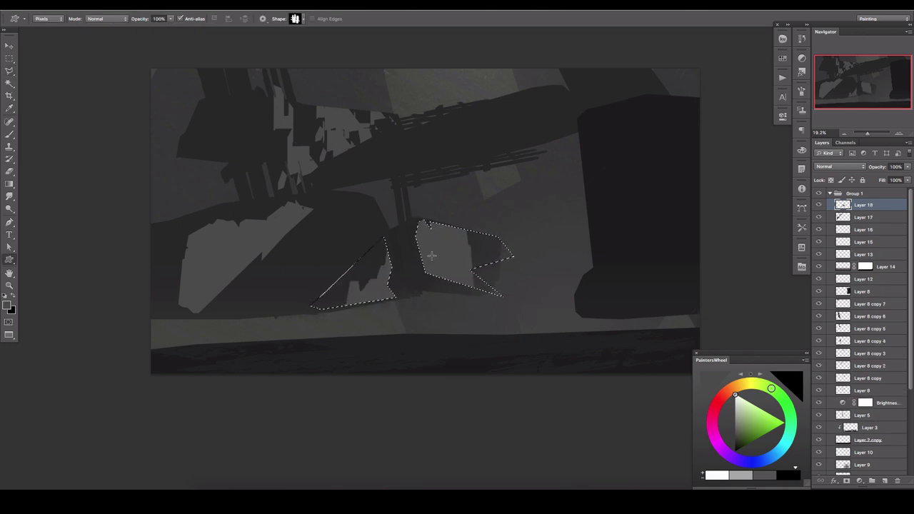
{"action": "left_click", "coordinate": [430, 252]}
{"action": "key", "text": "Return"}
{"action": "key", "text": "ctrl+d"}
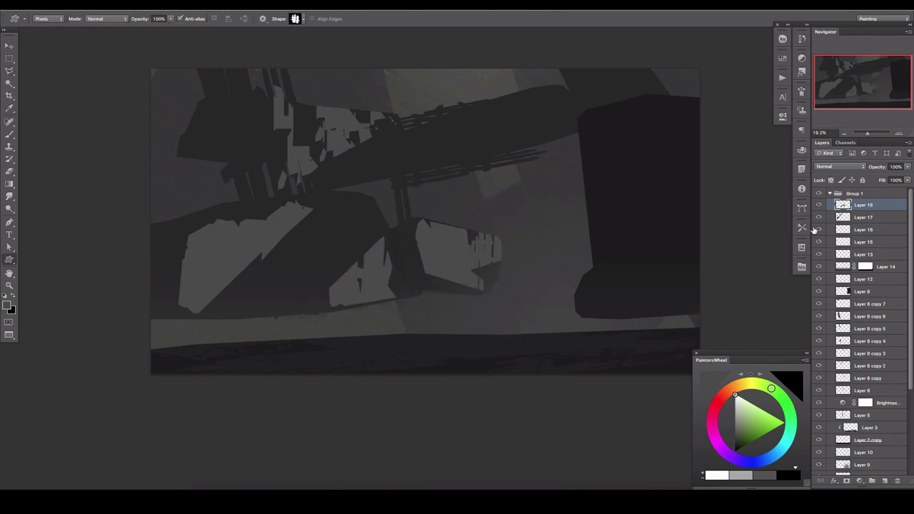
{"action": "key", "text": "ctrl+shift+alt+n"}
{"action": "left_click", "coordinate": [300, 19]}
- Stamp dark sampled-colour shapes at the lower centre and along the canvas bottom
{"action": "double_click", "coordinate": [284, 134]}
{"action": "left_click", "coordinate": [429, 283], "text": "alt"}
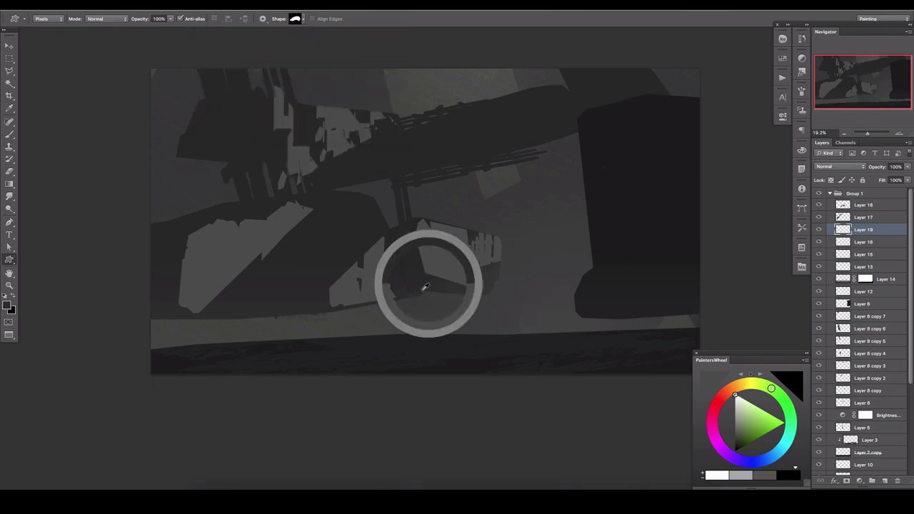
{"action": "mouse_move", "coordinate": [450, 340]}
{"action": "left_mouse_down"}
{"action": "mouse_move", "coordinate": [312, 297]}
{"action": "mouse_move", "coordinate": [282, 340]}
{"action": "left_mouse_up"}
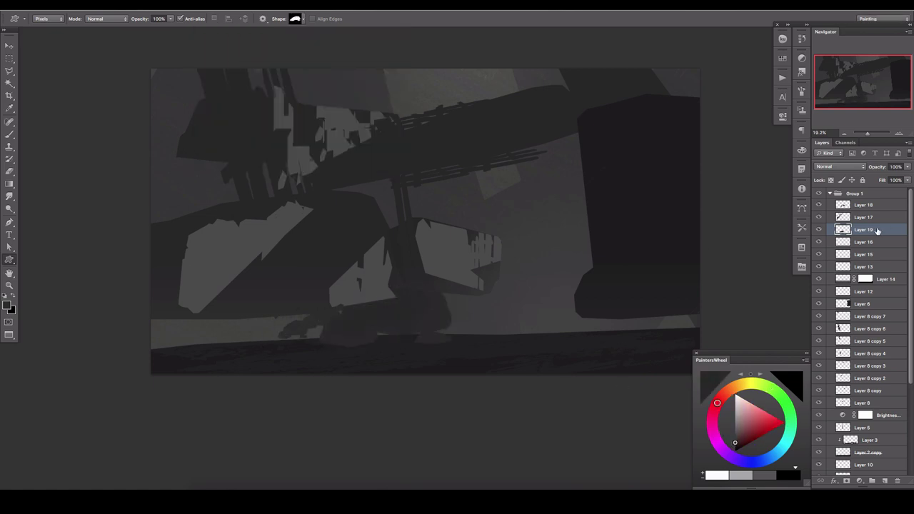
{"action": "left_click_drag", "start_coordinate": [877, 230], "coordinate": [877, 205]}
{"action": "left_click_drag", "start_coordinate": [182, 314], "coordinate": [428, 336]}
- Fill dark ground masses joining the right building, plus a black foreground slope, on new layers
{"action": "key", "text": "ctrl+shift+alt+n"}
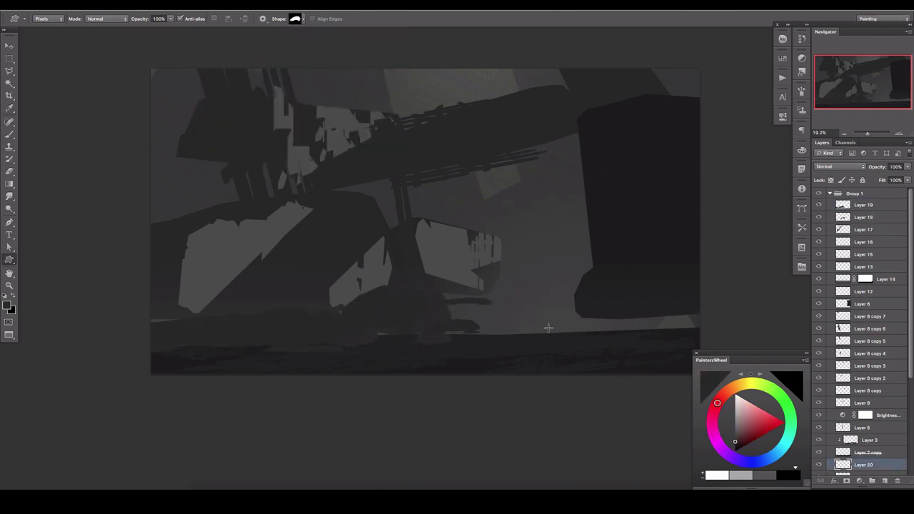
{"action": "left_click_drag", "start_coordinate": [548, 328], "coordinate": [347, 343]}
{"action": "left_click_drag", "start_coordinate": [364, 288], "coordinate": [714, 316]}
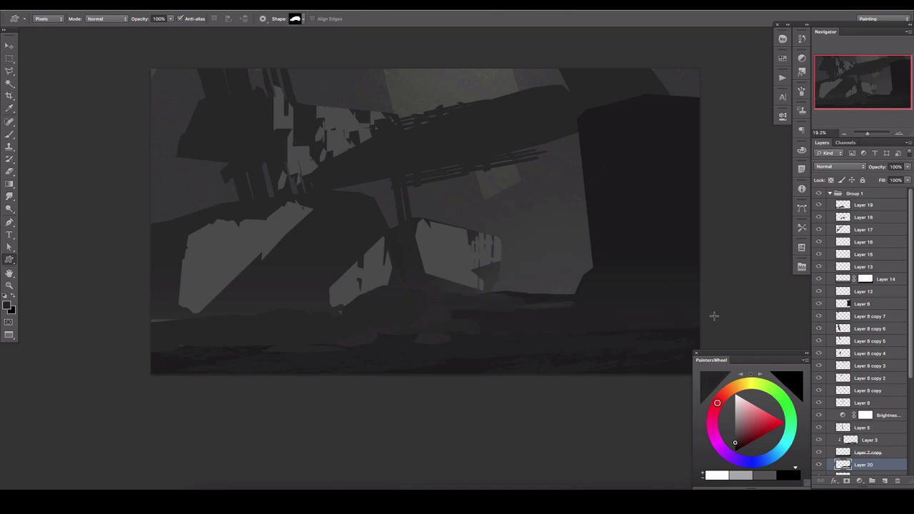
{"action": "left_click_drag", "start_coordinate": [481, 331], "coordinate": [446, 339]}
{"action": "left_click_drag", "start_coordinate": [595, 385], "coordinate": [533, 367]}
{"action": "key", "text": "ctrl+shift+alt+n"}
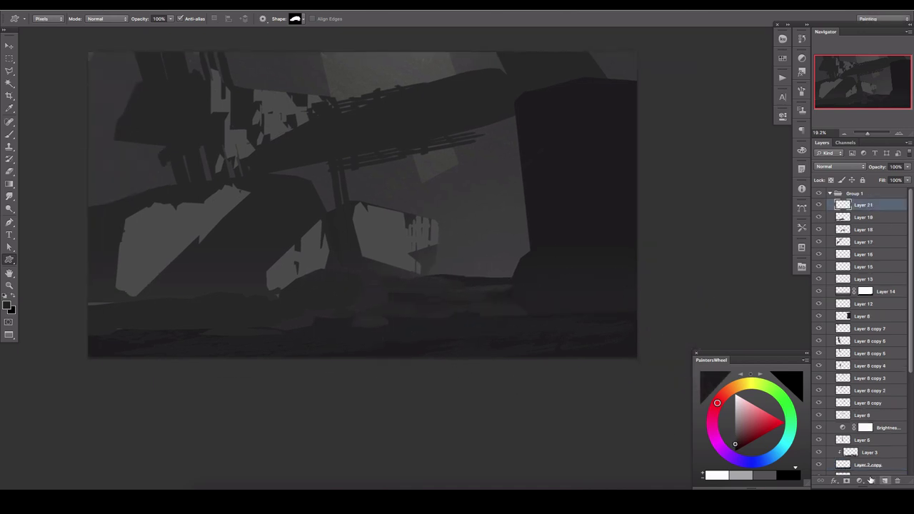
{"action": "left_click_drag", "start_coordinate": [666, 309], "coordinate": [215, 403]}
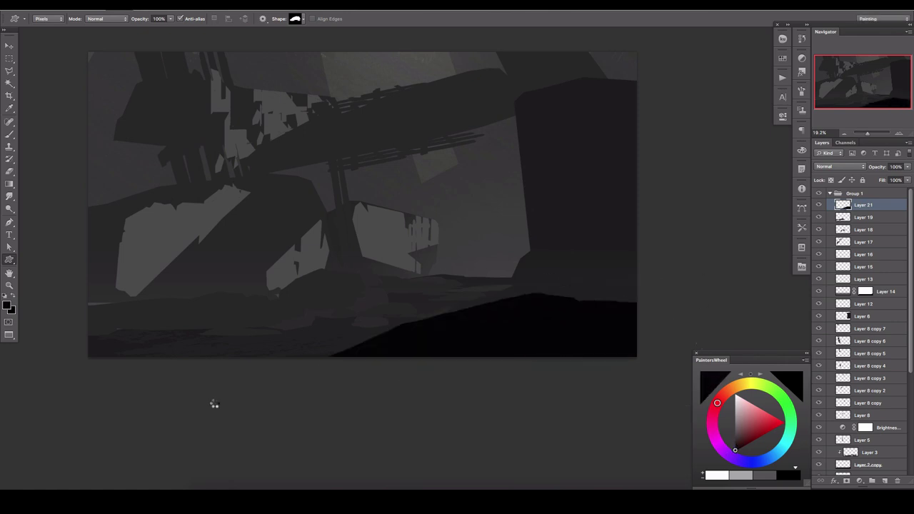
- Flip the image back, widen the canvas on the right, and stretch Layer 1 to fill it
{"action": "key", "text": "h"}
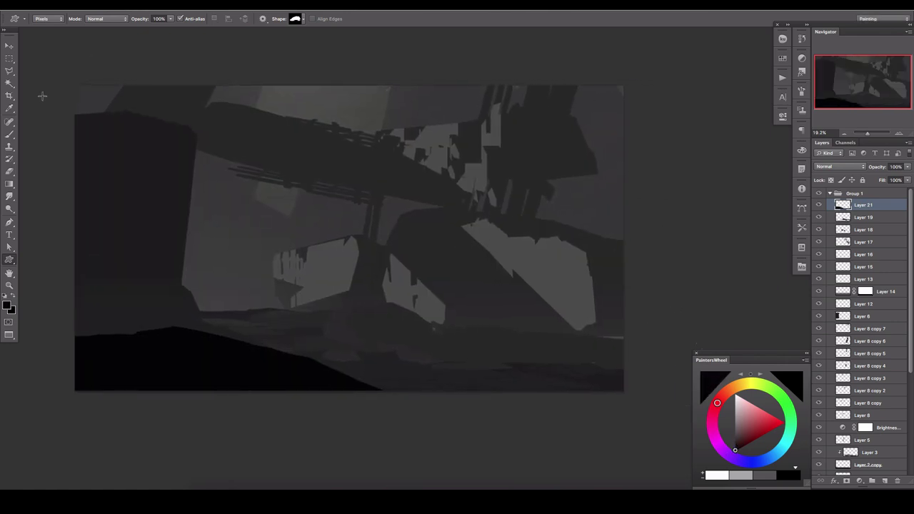
{"action": "key", "text": "c"}
{"action": "left_click_drag", "start_coordinate": [637, 238], "coordinate": [672, 245]}
{"action": "key", "text": "Return"}
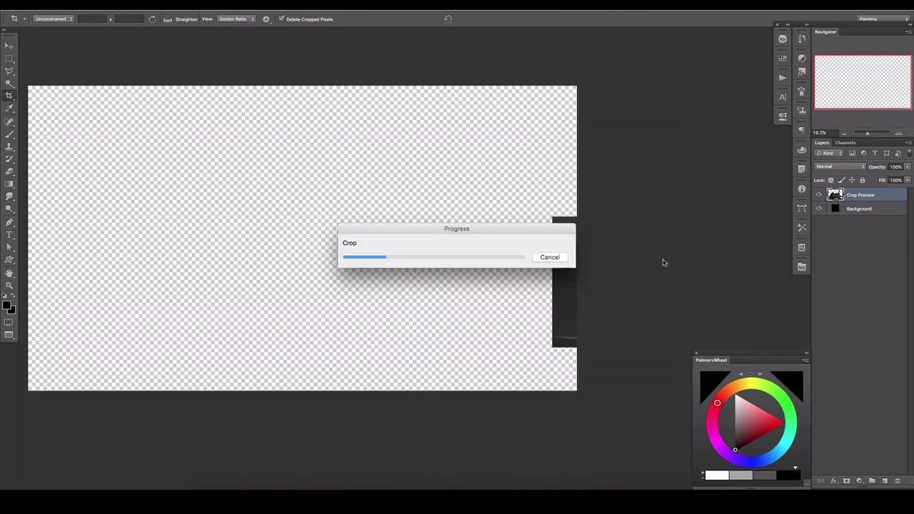
{"action": "key", "text": "v"}
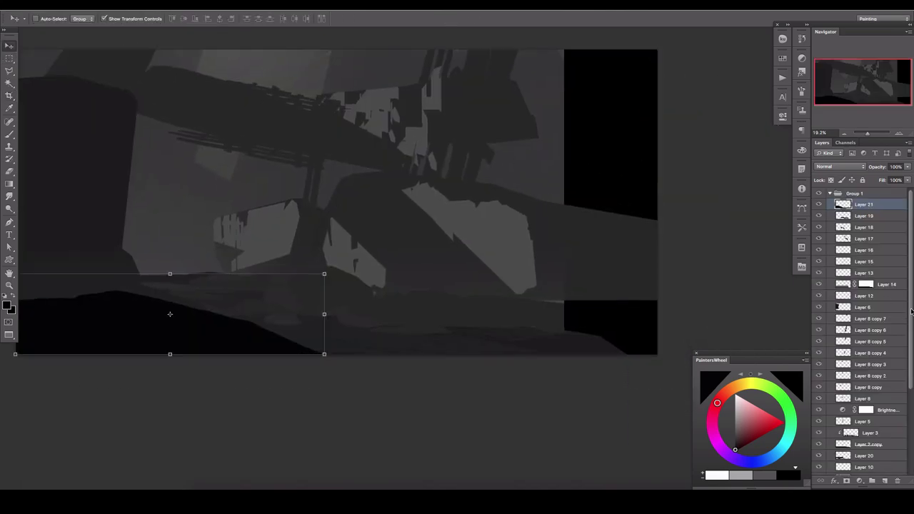
{"action": "left_click", "coordinate": [829, 460]}
{"action": "left_click_drag", "start_coordinate": [563, 203], "coordinate": [657, 202]}
- Stretch Layer 4's content to the new right canvas edge
{"action": "left_click", "coordinate": [855, 435]}
{"action": "left_click", "coordinate": [9, 57]}
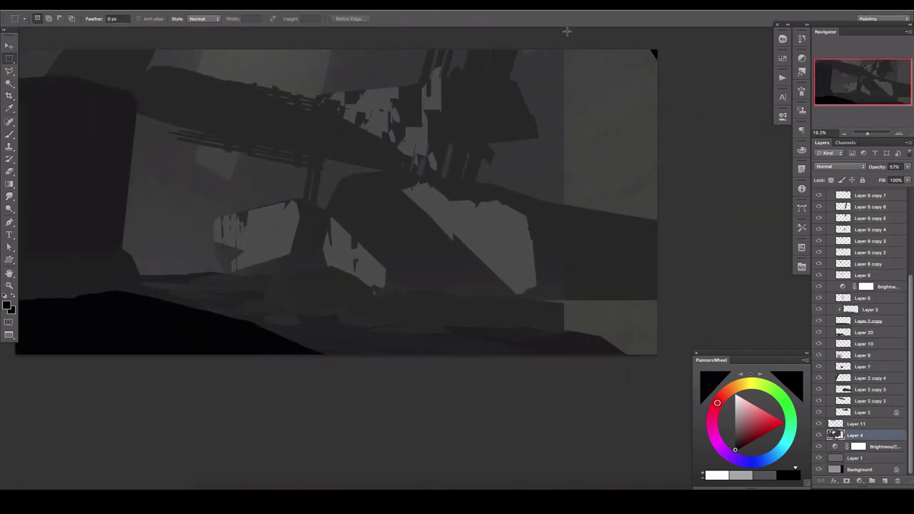
{"action": "key", "text": "ctrl+t"}
{"action": "left_click_drag", "start_coordinate": [584, 209], "coordinate": [657, 209]}
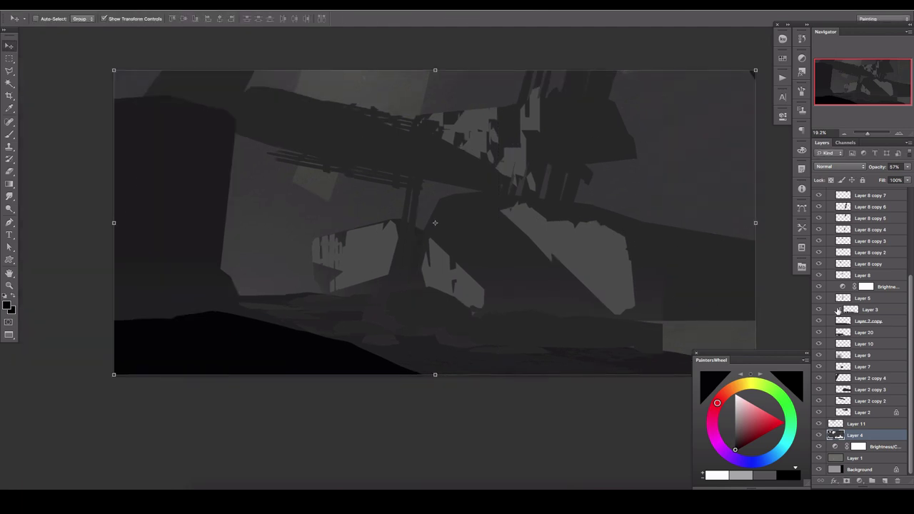
- On a new layer, paint thin dark grey poles among the right-side ruins
{"action": "key", "text": "ctrl+shift+n"}
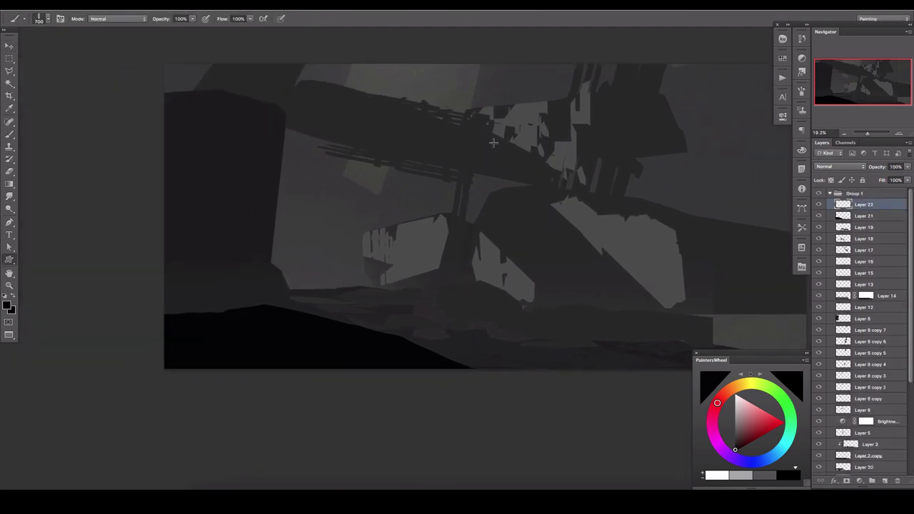
{"action": "key", "text": "u"}
{"action": "key", "text": "l"}
{"action": "scroll", "coordinate": [336, 153], "scroll_direction": "right", "scroll_amount": 5}
{"action": "left_click", "coordinate": [607, 242]}
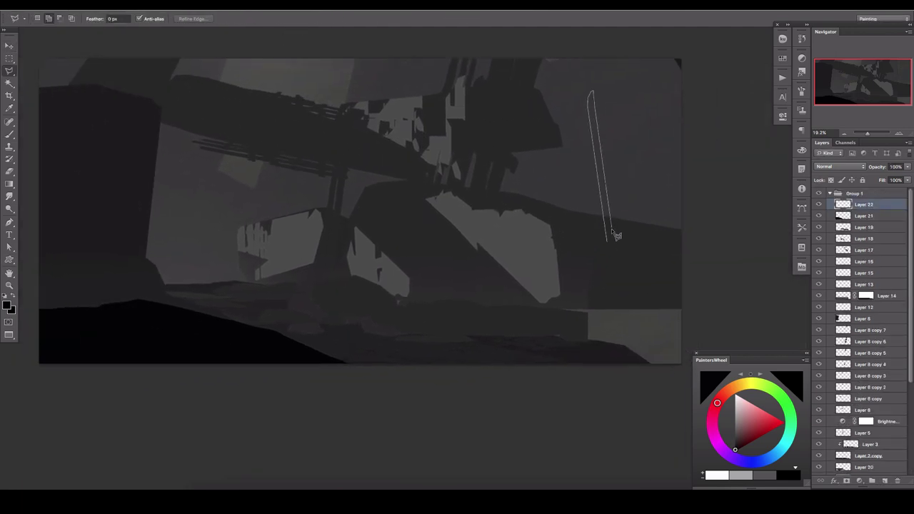
{"action": "key", "text": "b"}
{"action": "left_click_drag", "start_coordinate": [592, 97], "coordinate": [628, 243]}
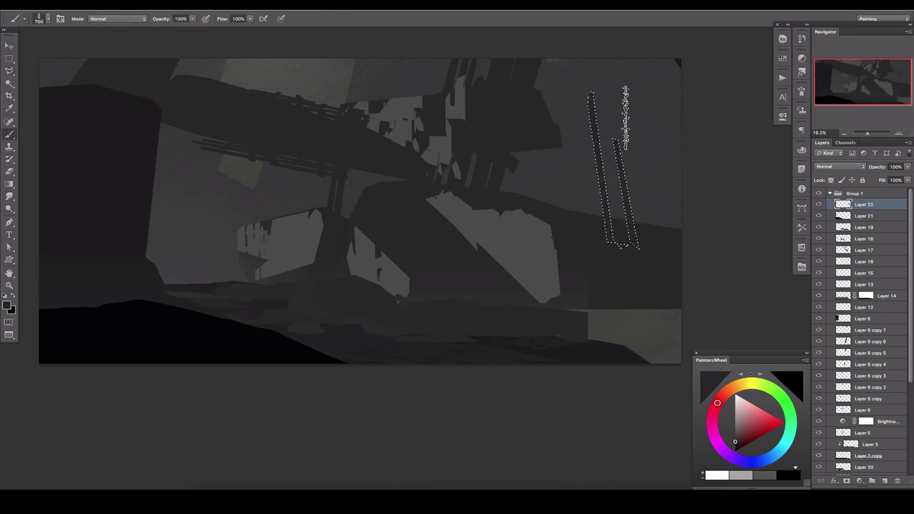
{"action": "key", "text": "ctrl+d"}
- Add new layers above Layer 22 and below Layer 6, and paint darker tones into the left wall
{"action": "key", "text": "u"}
{"action": "left_click", "coordinate": [843, 319]}
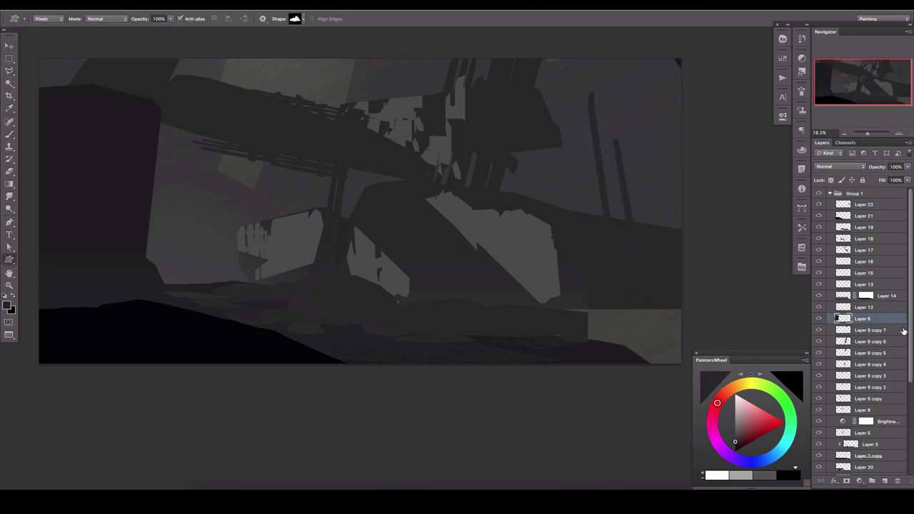
{"action": "left_click", "coordinate": [850, 205]}
{"action": "key", "text": "ctrl+shift+alt+n"}
{"action": "key", "text": "l"}
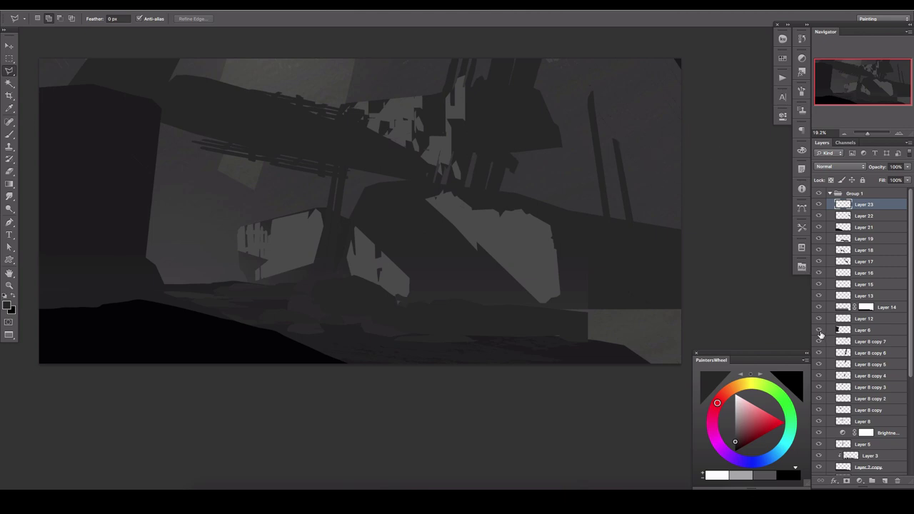
{"action": "left_click", "coordinate": [849, 341]}
{"action": "key", "text": "ctrl+shift+alt+n"}
{"action": "left_click_drag", "start_coordinate": [285, 112], "coordinate": [405, 104]}
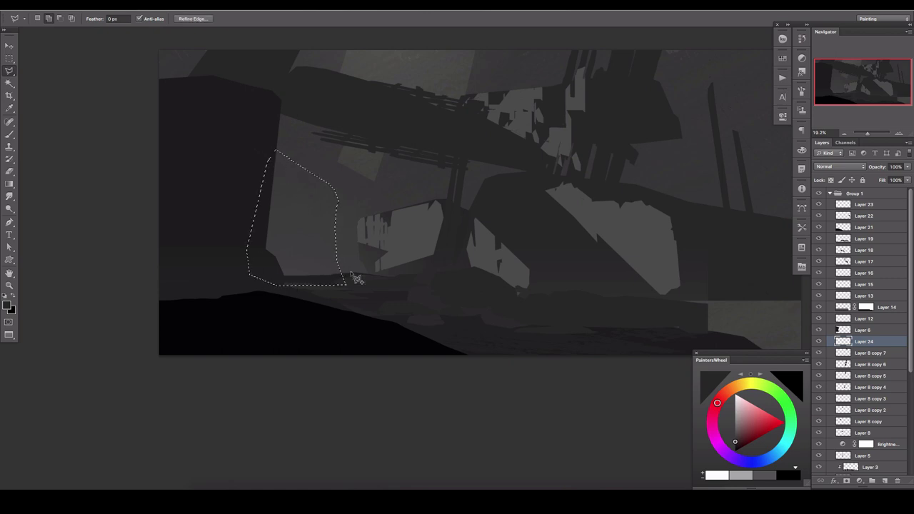
{"action": "key", "text": "b"}
{"action": "left_click_drag", "start_coordinate": [322, 262], "coordinate": [285, 168]}
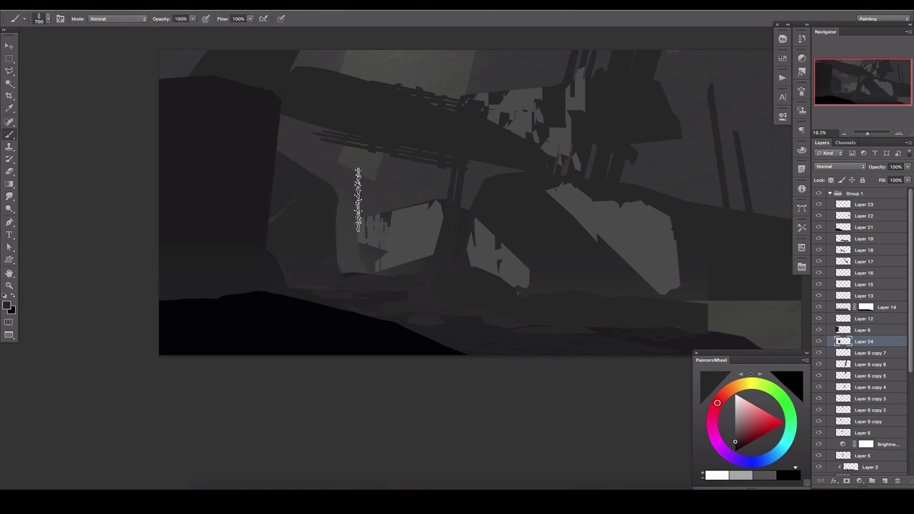
- Darken the light foreground patch at the lower right with a polygonal selection
{"action": "left_click_drag", "start_coordinate": [606, 300], "coordinate": [465, 289]}
{"action": "key", "text": "l"}
{"action": "left_click", "coordinate": [462, 289]}
{"action": "left_click", "coordinate": [646, 283]}
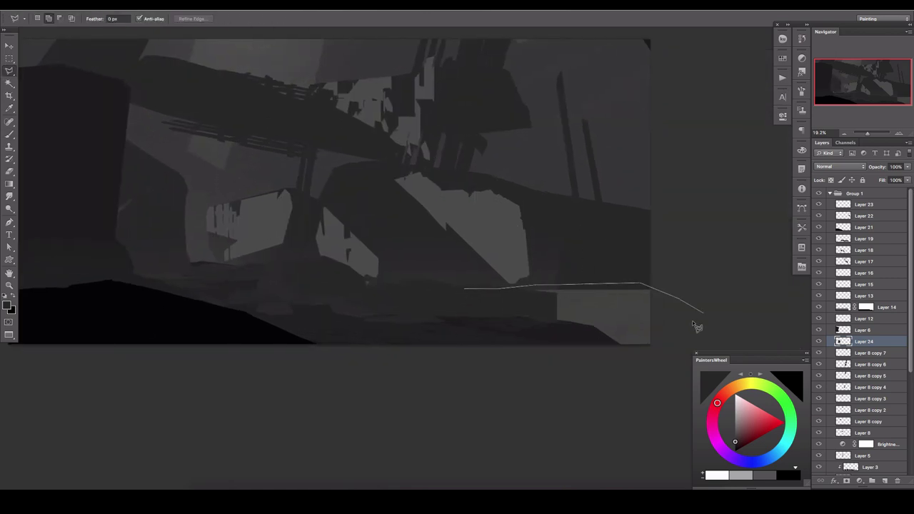
{"action": "left_click", "coordinate": [703, 314]}
{"action": "key", "text": "b"}
{"action": "mouse_move", "coordinate": [576, 335]}
{"action": "left_mouse_down"}
{"action": "mouse_move", "coordinate": [596, 286]}
{"action": "mouse_move", "coordinate": [381, 326]}
{"action": "left_mouse_up"}
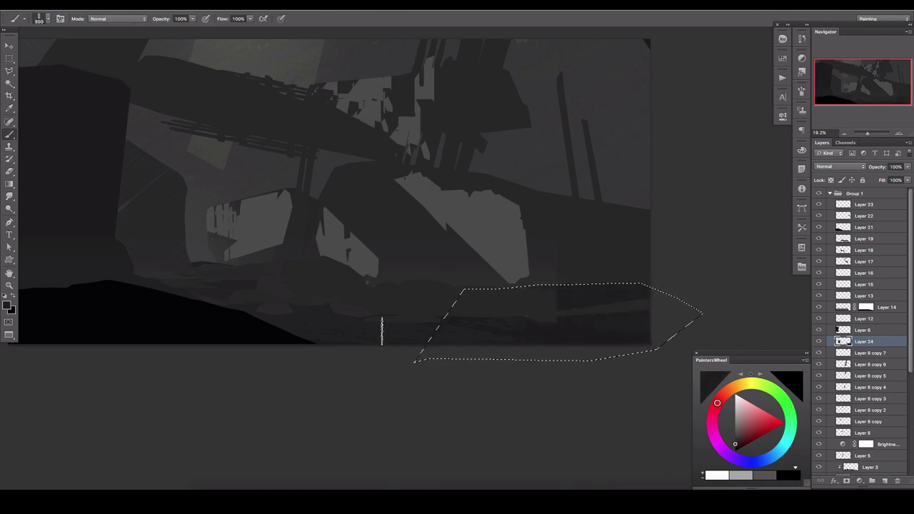
{"action": "key", "text": "ctrl+d"}
{"action": "key", "text": "bracketright"}
{"action": "key", "text": "bracketright"}
- Select a sliver along the central slab's edge and enlarge the brush on Layer 23
{"action": "key", "text": "l"}
{"action": "left_click", "coordinate": [442, 184]}
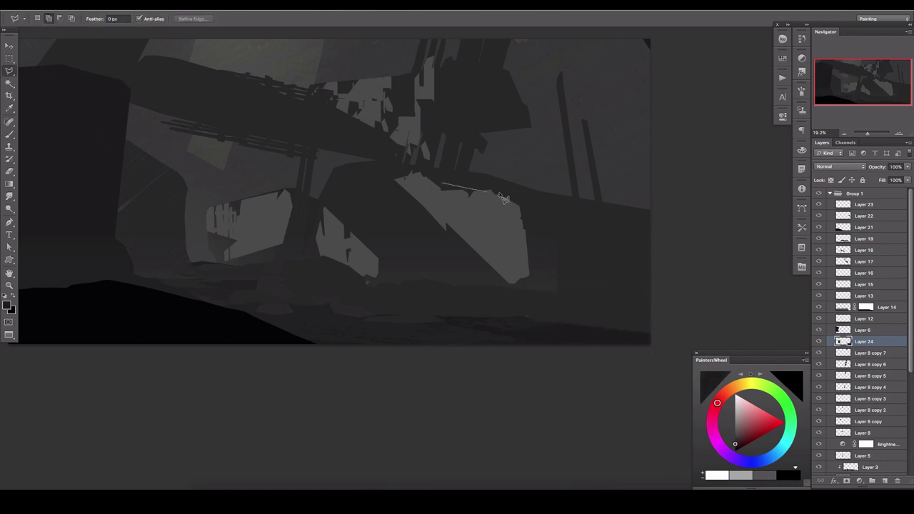
{"action": "left_click", "coordinate": [653, 212]}
{"action": "left_click", "coordinate": [443, 184]}
{"action": "key", "text": "x"}
{"action": "key", "text": "b"}
{"action": "key", "text": "bracketright"}
{"action": "key", "text": "bracketright"}
{"action": "key", "text": "bracketright"}
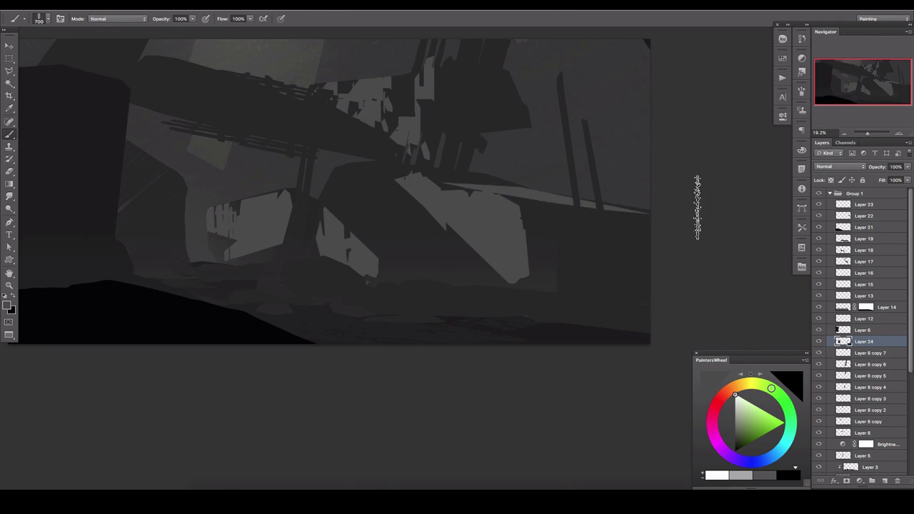
{"action": "left_click_drag", "start_coordinate": [357, 225], "coordinate": [588, 294]}
{"action": "left_click", "coordinate": [840, 205]}
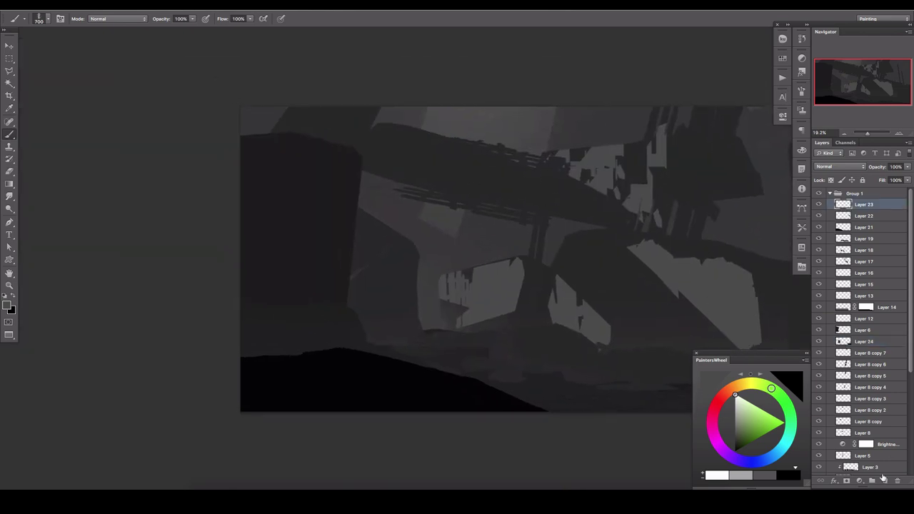
{"action": "left_click_drag", "start_coordinate": [456, 152], "coordinate": [317, 172]}
{"action": "left_click", "coordinate": [9, 58]}
- Fill a black ellipse on a new layer and tilt it over the upper right
{"action": "left_click", "coordinate": [42, 66]}
{"action": "left_click_drag", "start_coordinate": [494, 227], "coordinate": [420, 188]}
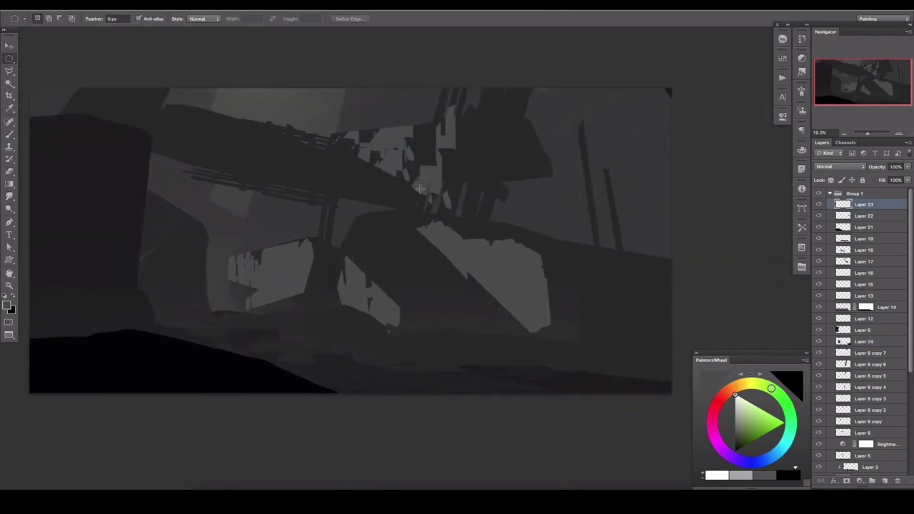
{"action": "key", "text": "b"}
{"action": "mouse_move", "coordinate": [359, 169]}
{"action": "left_mouse_down"}
{"action": "mouse_move", "coordinate": [428, 206]}
{"action": "mouse_move", "coordinate": [693, 426]}
{"action": "left_mouse_up"}
{"action": "key", "text": "ctrl+shift+alt+n"}
{"action": "key", "text": "ctrl+t"}
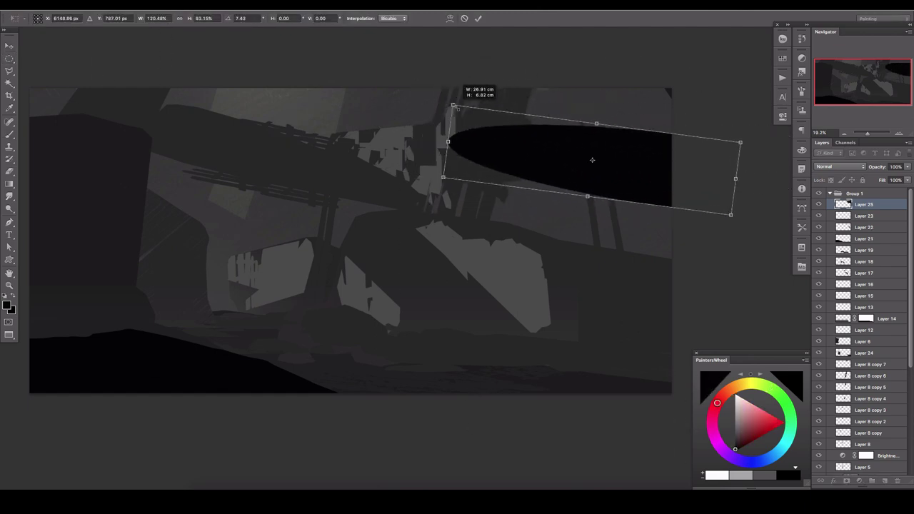
{"action": "mouse_move", "coordinate": [465, 89]}
{"action": "left_mouse_down"}
{"action": "mouse_move", "coordinate": [481, 105]}
{"action": "mouse_move", "coordinate": [480, 129]}
{"action": "left_mouse_up"}
{"action": "key", "text": "Return"}
- On a new layer, brush black hanging structures under the disc and extend its left end
{"action": "key", "text": "ctrl+shift+alt+n"}
{"action": "key", "text": "u"}
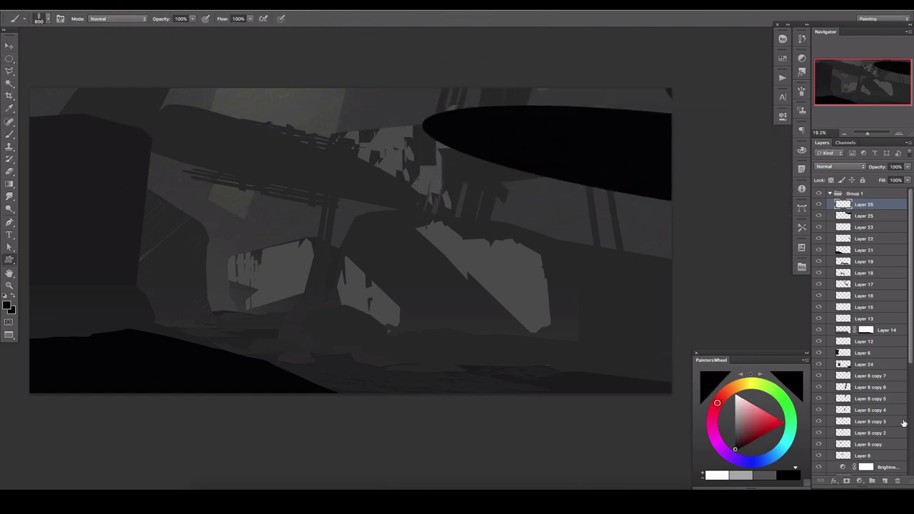
{"action": "left_click", "coordinate": [294, 20]}
{"action": "key", "text": "b"}
{"action": "left_click_drag", "start_coordinate": [542, 191], "coordinate": [643, 203]}
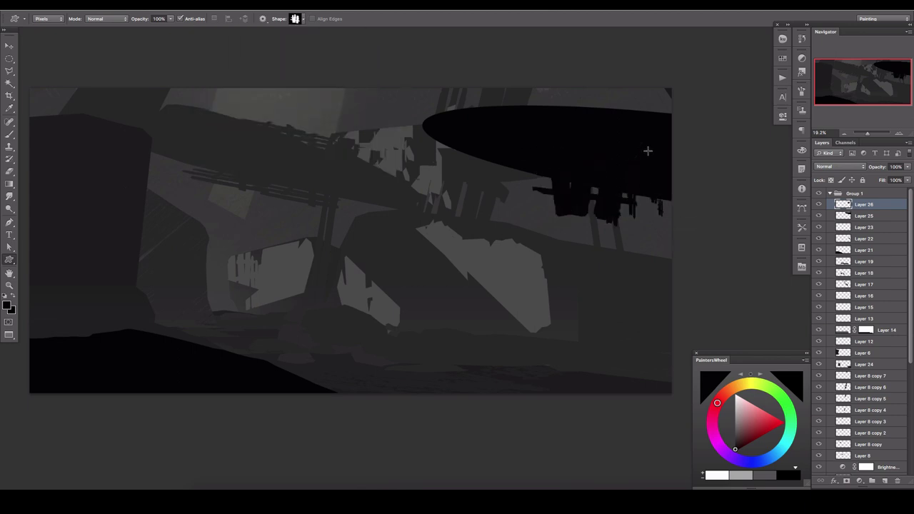
{"action": "key", "text": "bracketleft"}
{"action": "key", "text": "bracketleft"}
{"action": "key", "text": "bracketleft"}
{"action": "left_click_drag", "start_coordinate": [457, 115], "coordinate": [415, 114]}
- Fill a polygonal area above the disc with black
{"action": "key", "text": "l"}
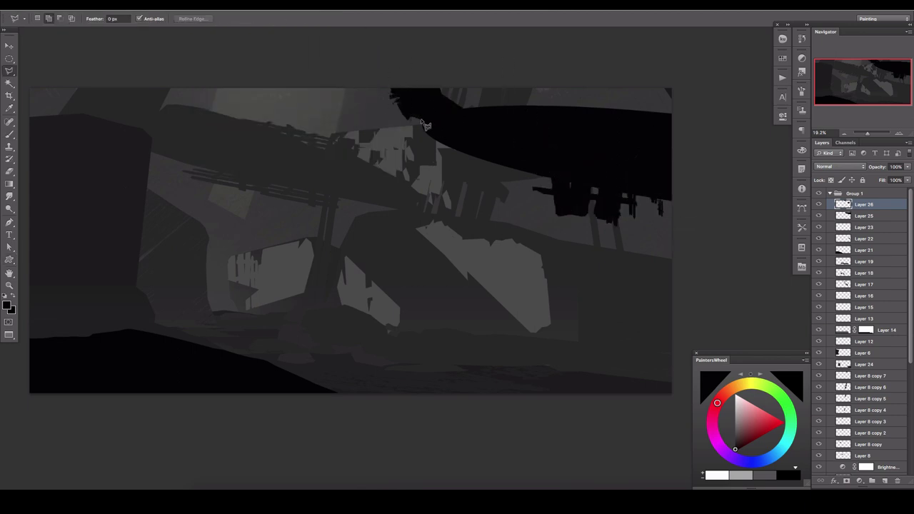
{"action": "left_click", "coordinate": [614, 41]}
{"action": "left_click", "coordinate": [336, 41]}
{"action": "left_click", "coordinate": [365, 85]}
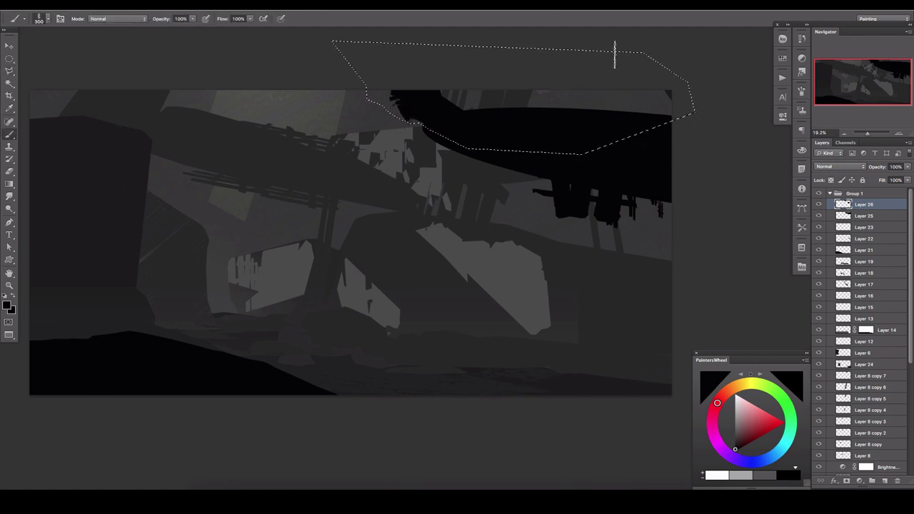
{"action": "key", "text": "alt+BackSpace"}
{"action": "key", "text": "ctrl+d"}
- Merge the disc and structure layers, then shift and rotate the black silhouette
{"action": "left_click", "coordinate": [9, 48]}
{"action": "left_click_drag", "start_coordinate": [476, 142], "coordinate": [543, 143]}
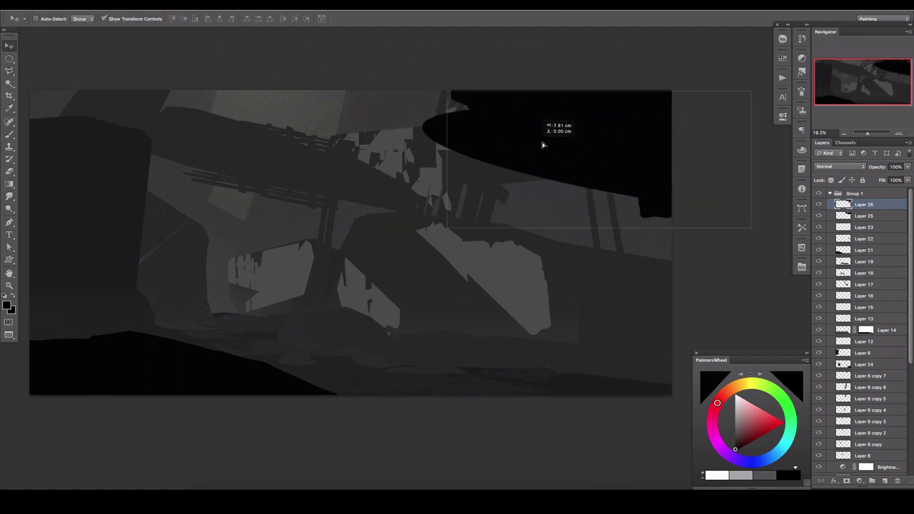
{"action": "key", "text": "ctrl+z"}
{"action": "right_click", "coordinate": [857, 204]}
{"action": "left_click", "coordinate": [829, 388]}
{"action": "mouse_move", "coordinate": [431, 123]}
{"action": "left_mouse_down"}
{"action": "mouse_move", "coordinate": [502, 123]}
{"action": "mouse_move", "coordinate": [488, 146]}
{"action": "left_mouse_up"}
{"action": "key", "text": "ctrl+t"}
{"action": "key", "text": "Return"}
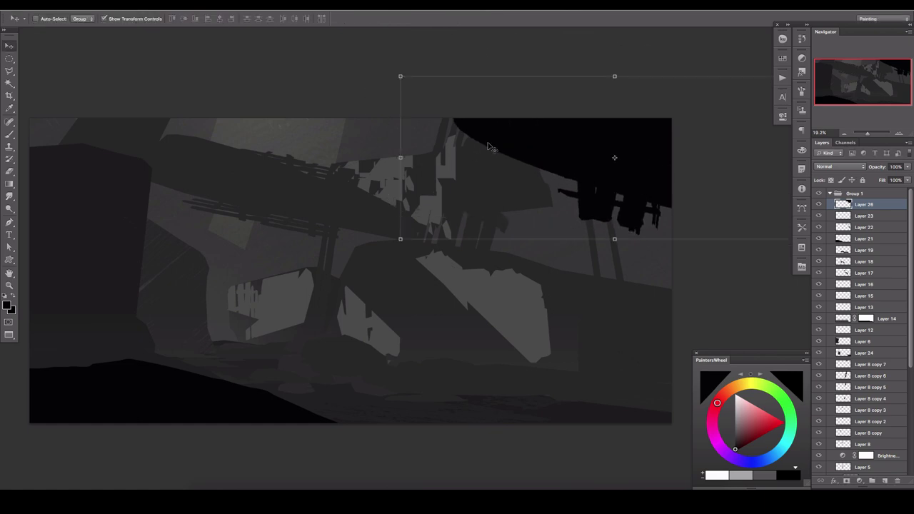
- On a new layer, draw a slanted stroke custom shape on the right
{"action": "key", "text": "l"}
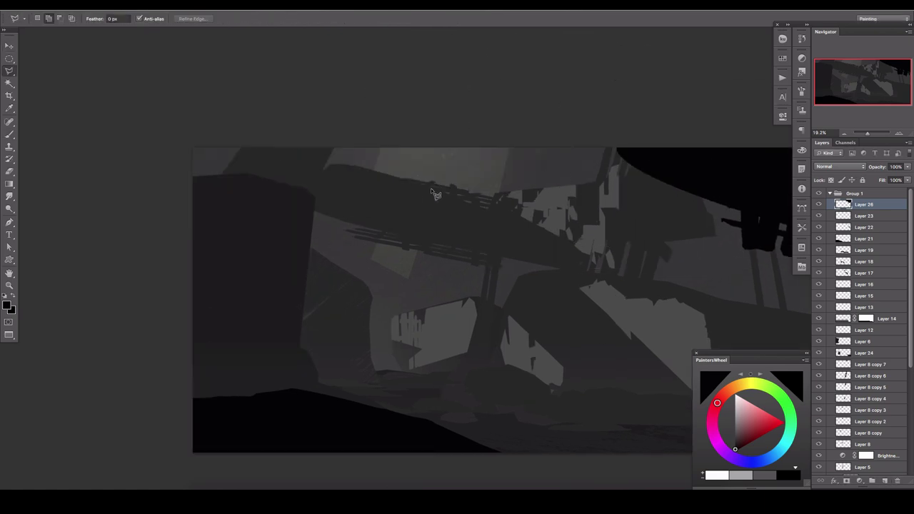
{"action": "left_click", "coordinate": [885, 481]}
{"action": "key", "text": "u"}
{"action": "left_click", "coordinate": [303, 19]}
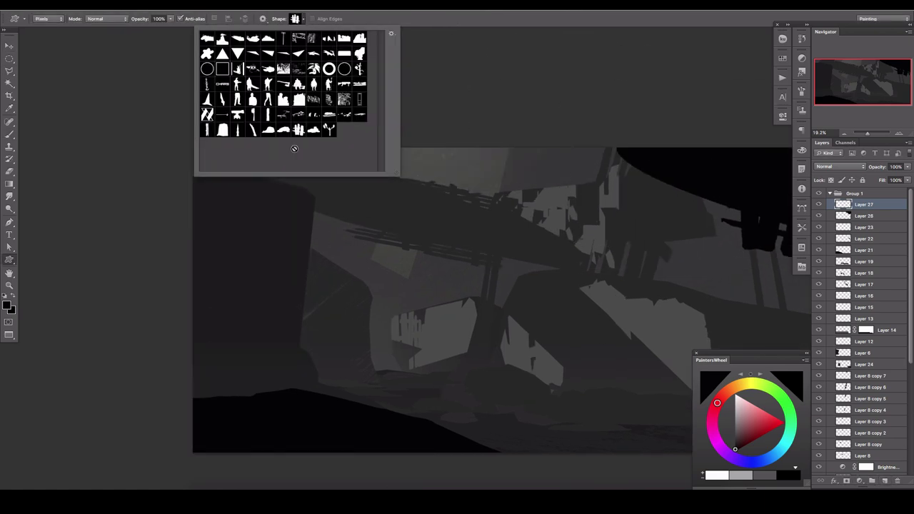
{"action": "double_click", "coordinate": [252, 131]}
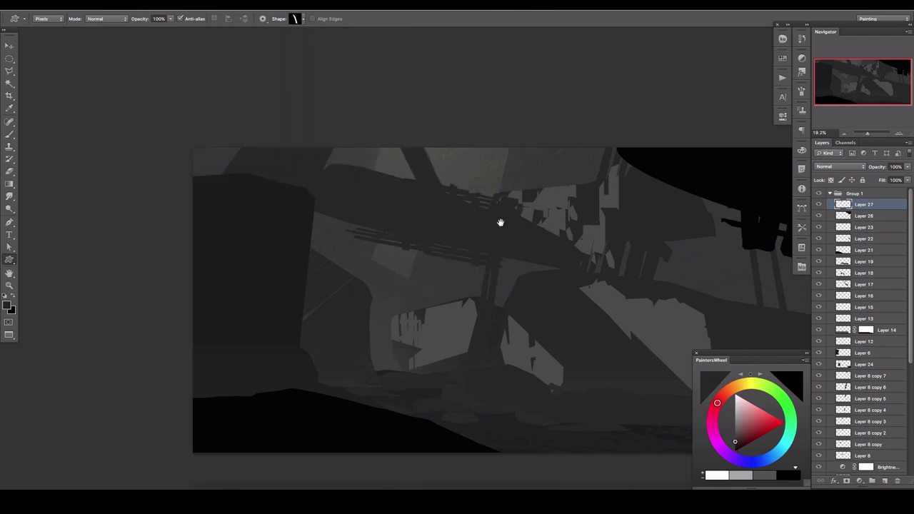
{"action": "left_click_drag", "start_coordinate": [500, 223], "coordinate": [397, 173]}
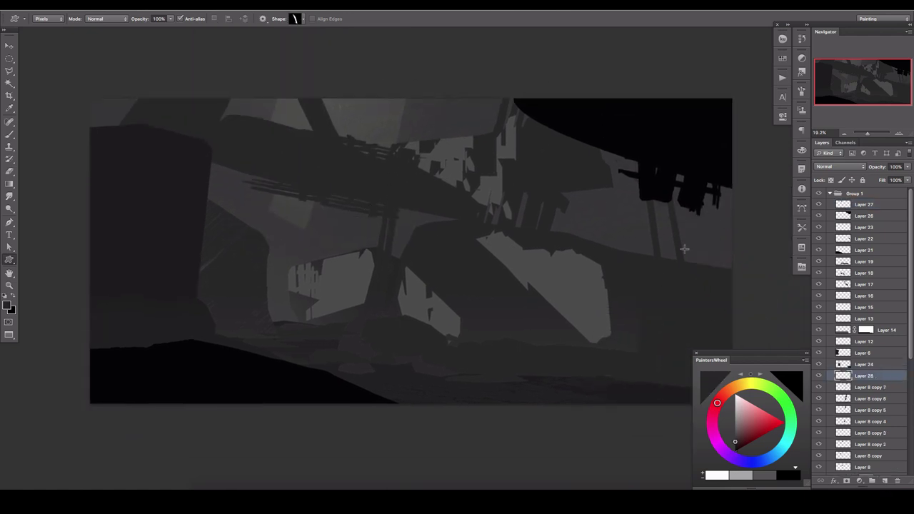
{"action": "left_click_drag", "start_coordinate": [632, 212], "coordinate": [601, 264]}
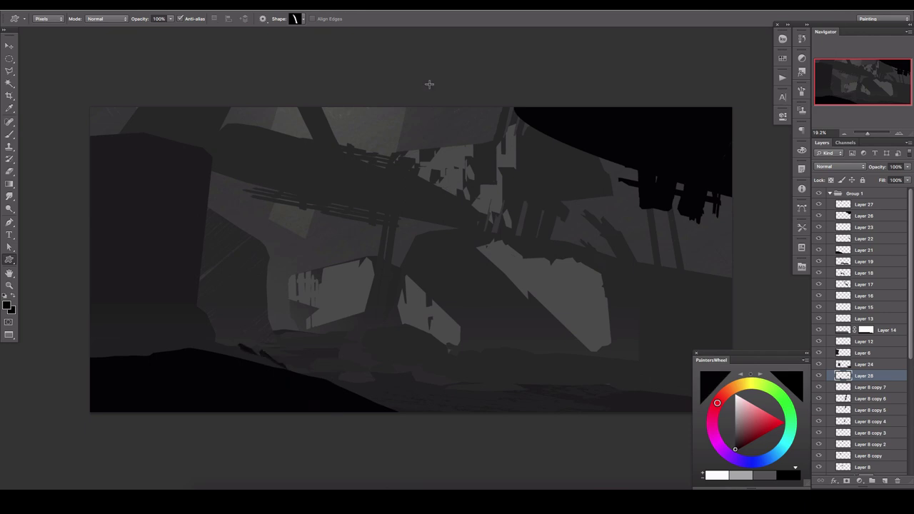
- On Layer 26, add black slanted struts beneath the disc and along the right edge
{"action": "left_click", "coordinate": [864, 216]}
{"action": "left_click_drag", "start_coordinate": [739, 210], "coordinate": [652, 202]}
{"action": "left_click_drag", "start_coordinate": [471, 129], "coordinate": [596, 227]}
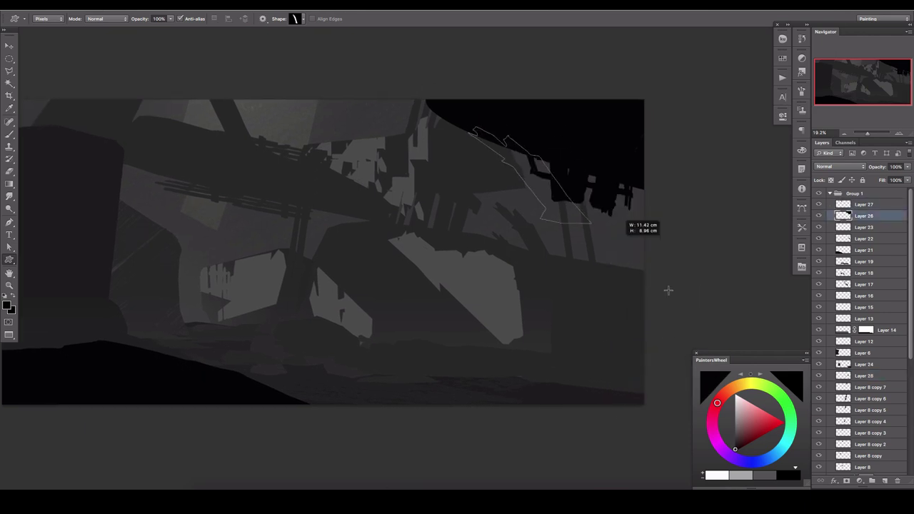
{"action": "left_click_drag", "start_coordinate": [614, 375], "coordinate": [587, 75]}
{"action": "left_click_drag", "start_coordinate": [656, 443], "coordinate": [551, 310]}
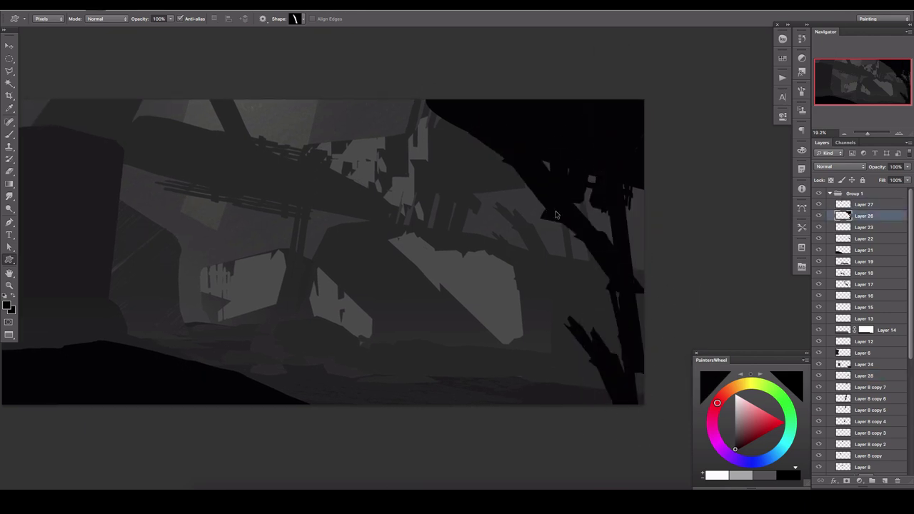
- Add black fence-post silhouettes at the lower right and left, then flip the canvas horizontally
{"action": "key", "text": "l"}
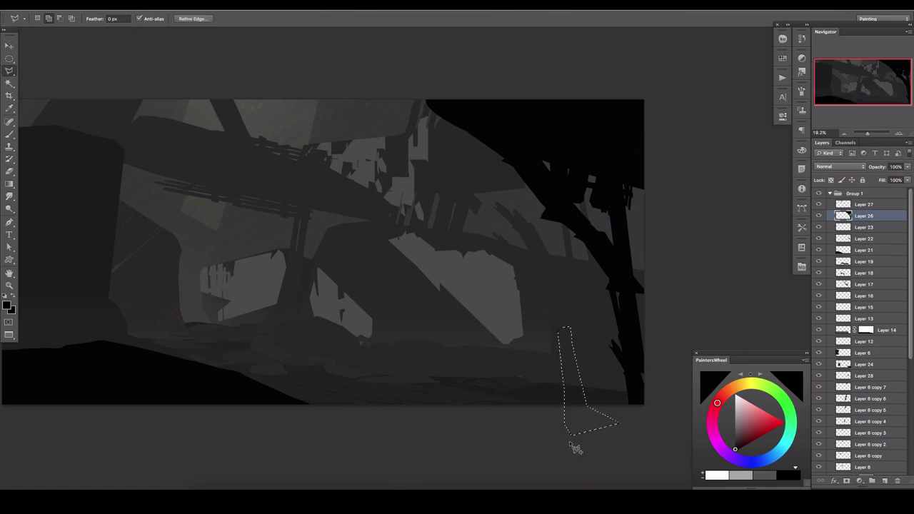
{"action": "left_click", "coordinate": [576, 448]}
{"action": "key", "text": "alt+BackSpace"}
{"action": "key", "text": "u"}
{"action": "left_click_drag", "start_coordinate": [614, 437], "coordinate": [571, 329]}
{"action": "left_click_drag", "start_coordinate": [561, 364], "coordinate": [504, 412]}
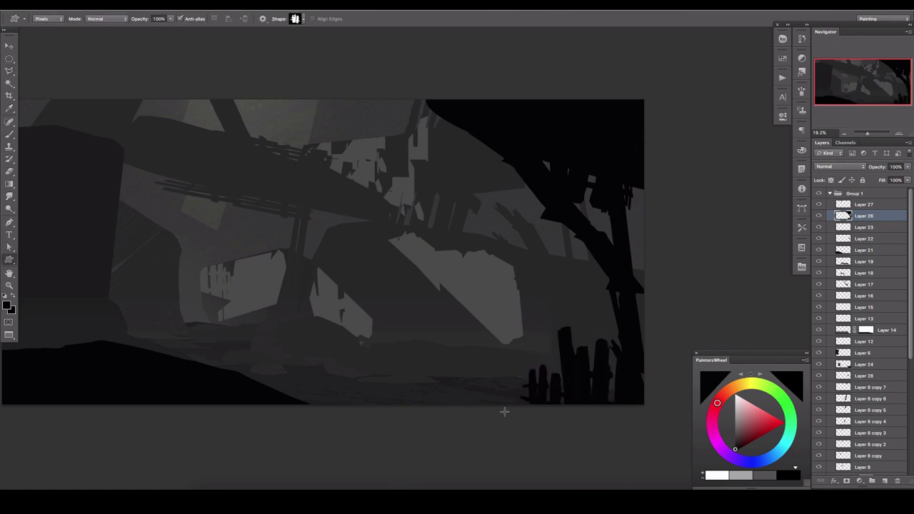
{"action": "left_click_drag", "start_coordinate": [166, 290], "coordinate": [320, 238]}
{"action": "left_click_drag", "start_coordinate": [271, 385], "coordinate": [165, 254]}
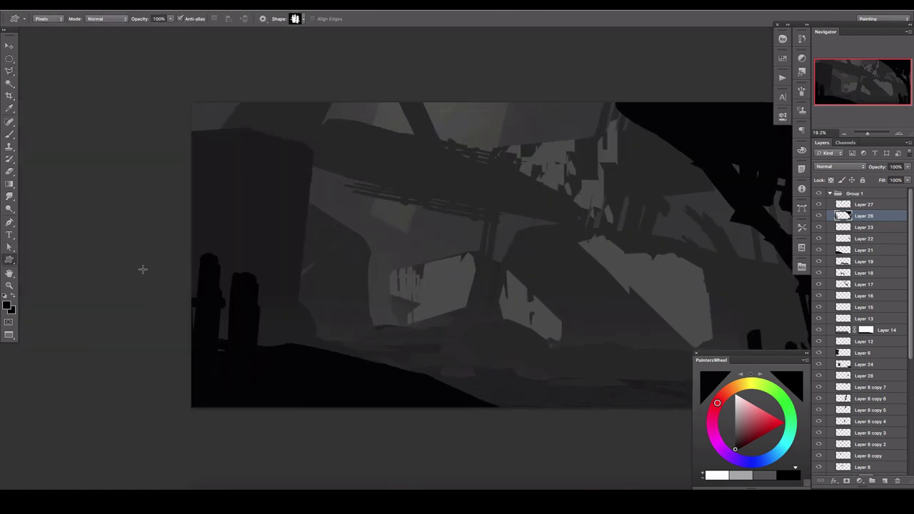
{"action": "key", "text": "h"}
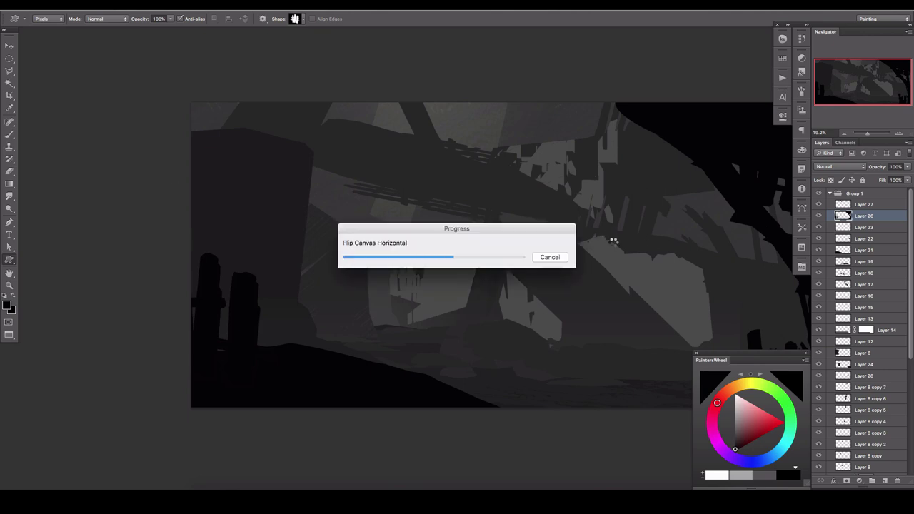
- Lay a pale yellow gradient light beam on a new Linear Dodge (Add) layer
{"action": "key", "text": "ctrl+shift+alt+n"}
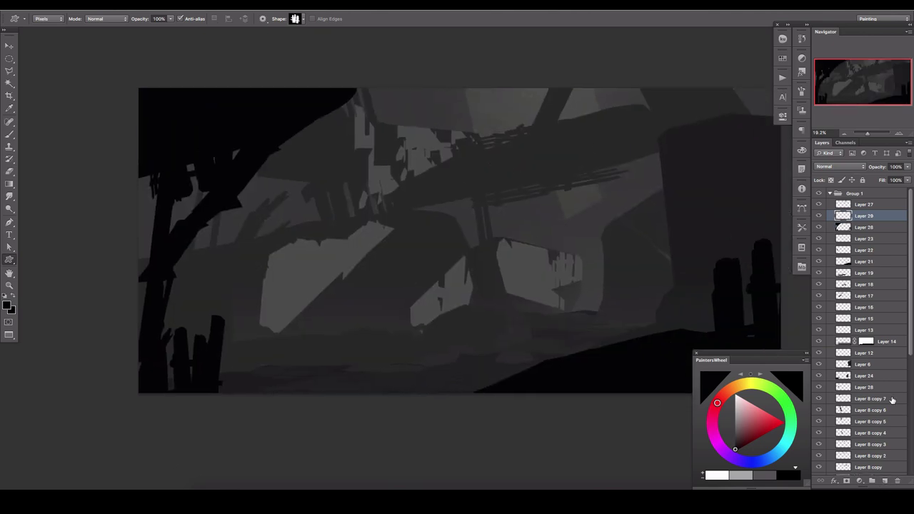
{"action": "key", "text": "g"}
{"action": "left_click", "coordinate": [751, 383]}
{"action": "left_click", "coordinate": [737, 435]}
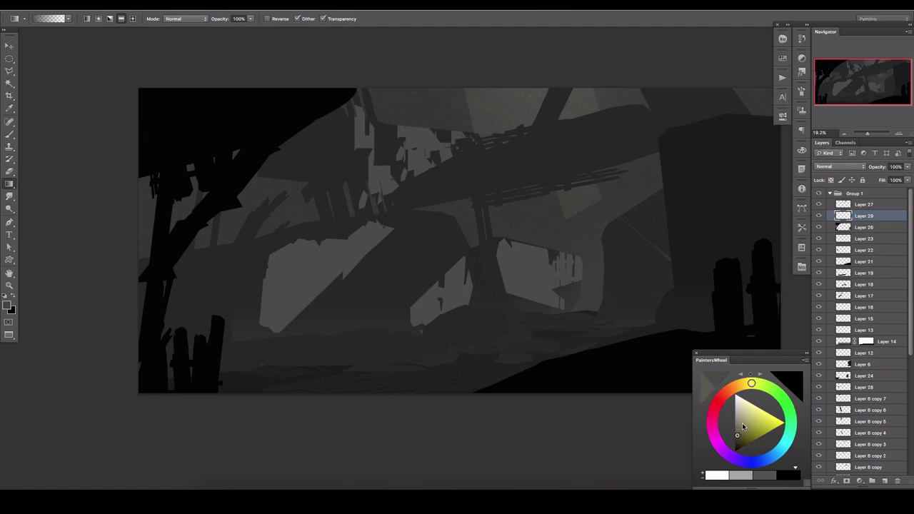
{"action": "left_click", "coordinate": [839, 166]}
{"action": "left_click", "coordinate": [835, 257]}
{"action": "left_click_drag", "start_coordinate": [457, 204], "coordinate": [497, 316]}
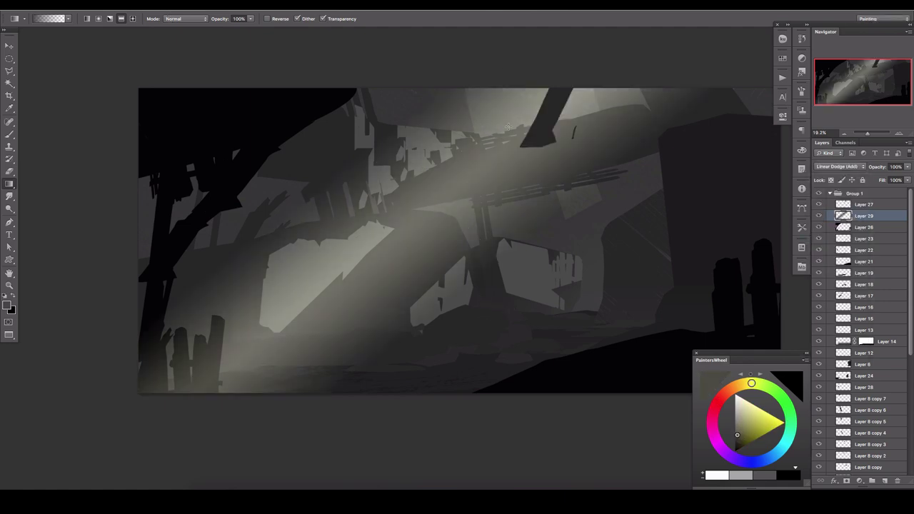
- Rotate the Layer 29 light beam and fade it to about 60% opacity
{"action": "left_click_drag", "start_coordinate": [864, 215], "coordinate": [869, 228]}
{"action": "left_click", "coordinate": [864, 216]}
{"action": "key", "text": "ctrl+t"}
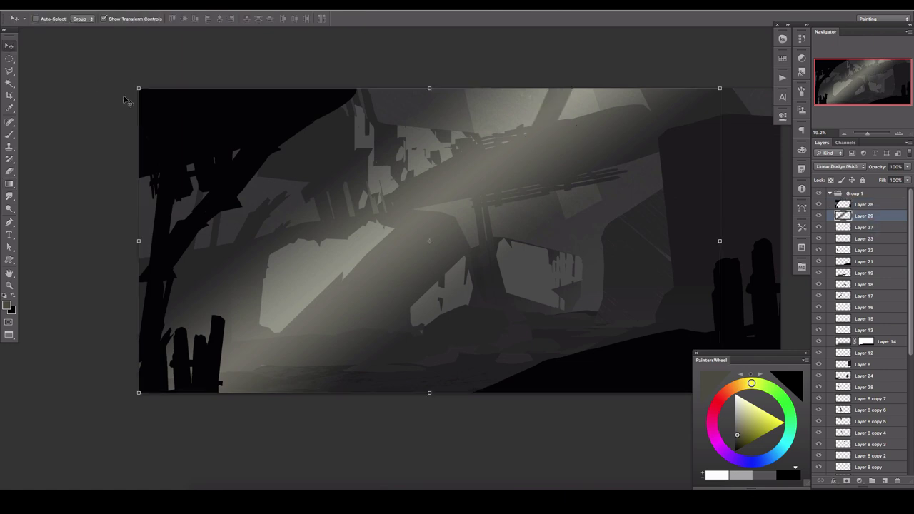
{"action": "left_click_drag", "start_coordinate": [129, 95], "coordinate": [659, 362]}
{"action": "key", "text": "Return"}
{"action": "key", "text": "e"}
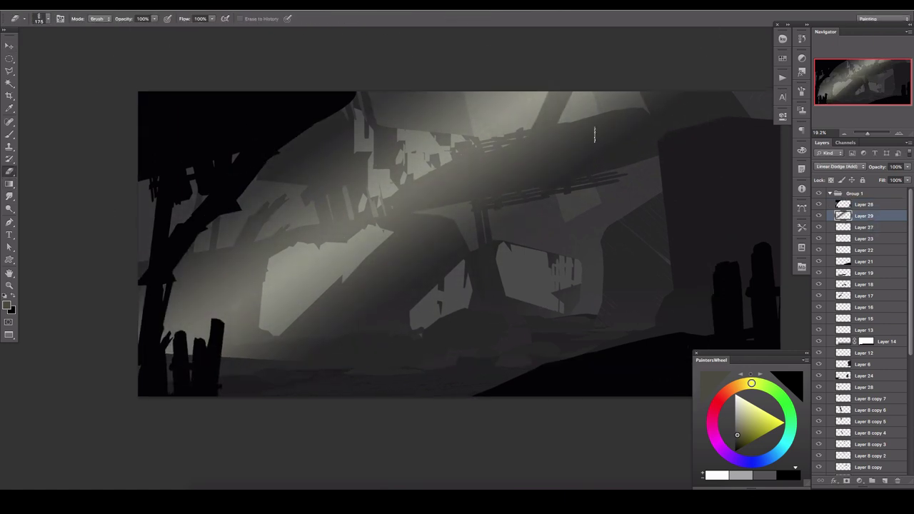
{"action": "left_click", "coordinate": [907, 167]}
{"action": "mouse_move", "coordinate": [904, 176]}
{"action": "left_mouse_down"}
{"action": "mouse_move", "coordinate": [875, 180]}
{"action": "mouse_move", "coordinate": [882, 178]}
{"action": "left_mouse_up"}
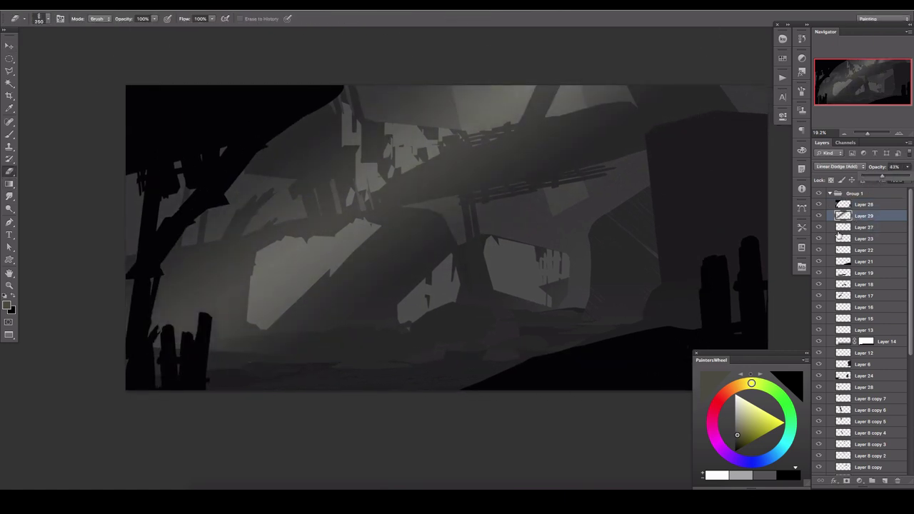
- Duplicate the beam, move the copy above Layer 8 copy, and shrink it to about 55%
{"action": "key", "text": "v"}
{"action": "left_click_drag", "start_coordinate": [370, 129], "coordinate": [509, 184]}
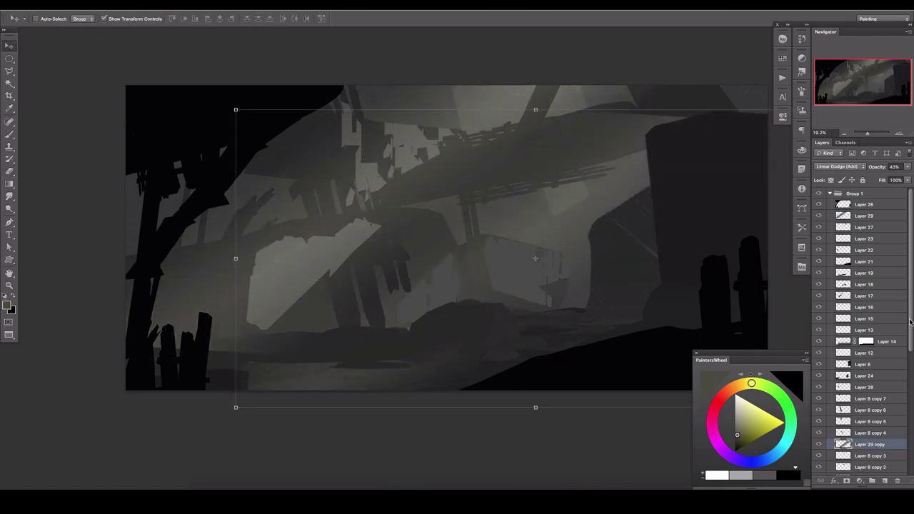
{"action": "scroll", "coordinate": [911, 322], "scroll_direction": "down", "scroll_amount": 5}
{"action": "left_click_drag", "start_coordinate": [869, 280], "coordinate": [809, 376]}
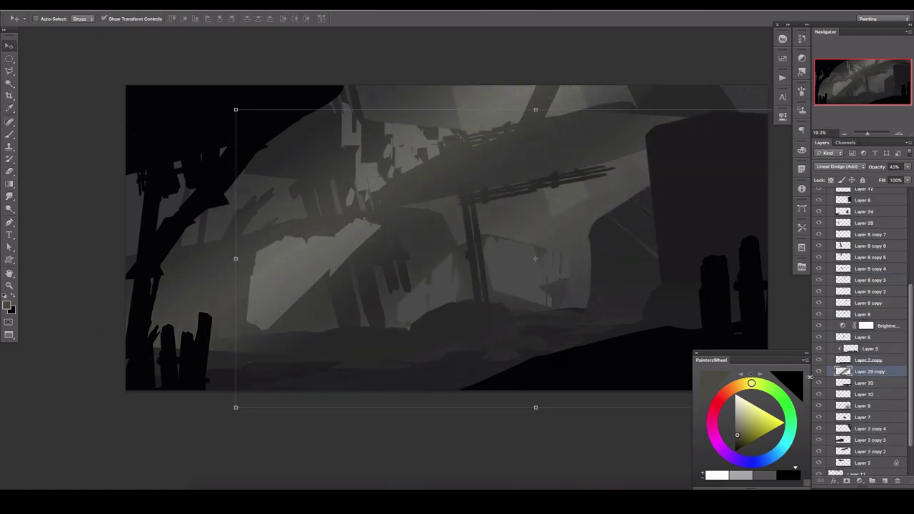
{"action": "left_click_drag", "start_coordinate": [864, 371], "coordinate": [864, 303]}
{"action": "left_click_drag", "start_coordinate": [323, 170], "coordinate": [421, 216]}
{"action": "left_click_drag", "start_coordinate": [337, 160], "coordinate": [350, 165]}
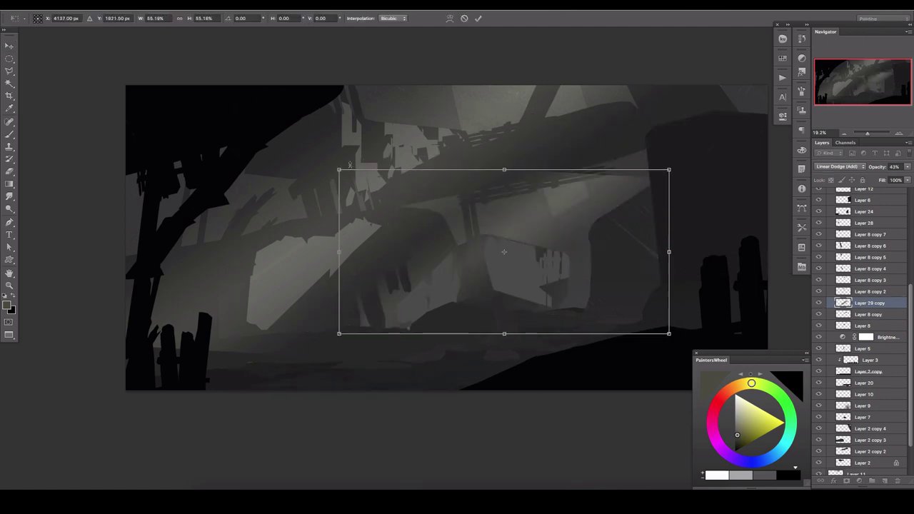
{"action": "key", "text": "Return"}
- Enlarge the beam copy across the ruins and tilt it about -2.4°
{"action": "key", "text": "e"}
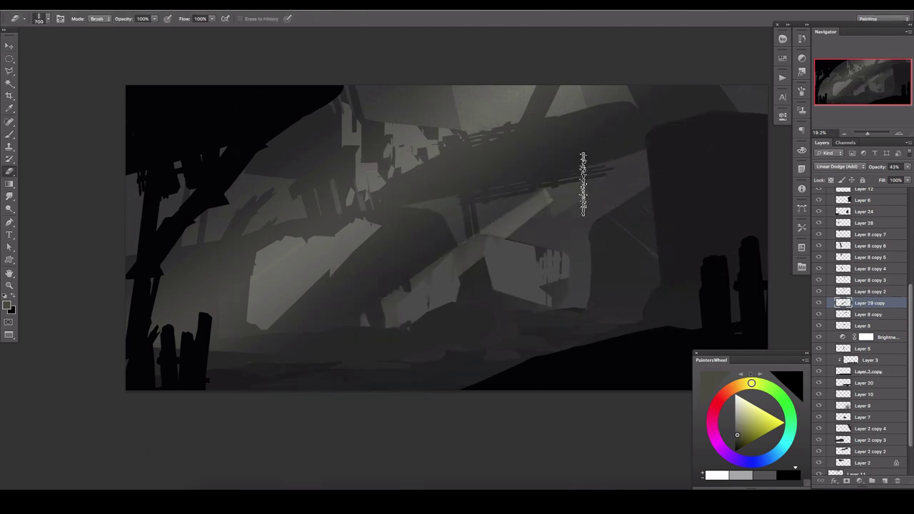
{"action": "key", "text": "ctrl+t"}
{"action": "left_click_drag", "start_coordinate": [469, 235], "coordinate": [418, 231]}
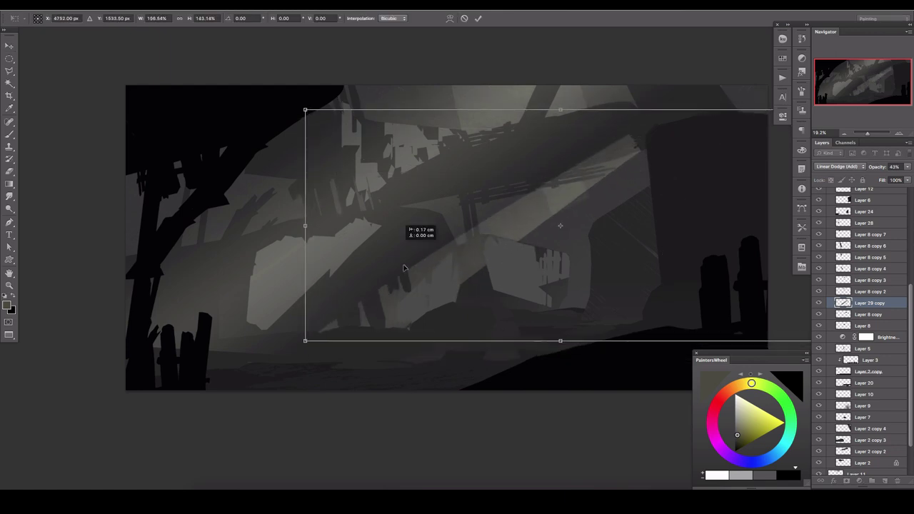
{"action": "left_click_drag", "start_coordinate": [284, 143], "coordinate": [282, 132]}
{"action": "left_click_drag", "start_coordinate": [413, 174], "coordinate": [447, 159]}
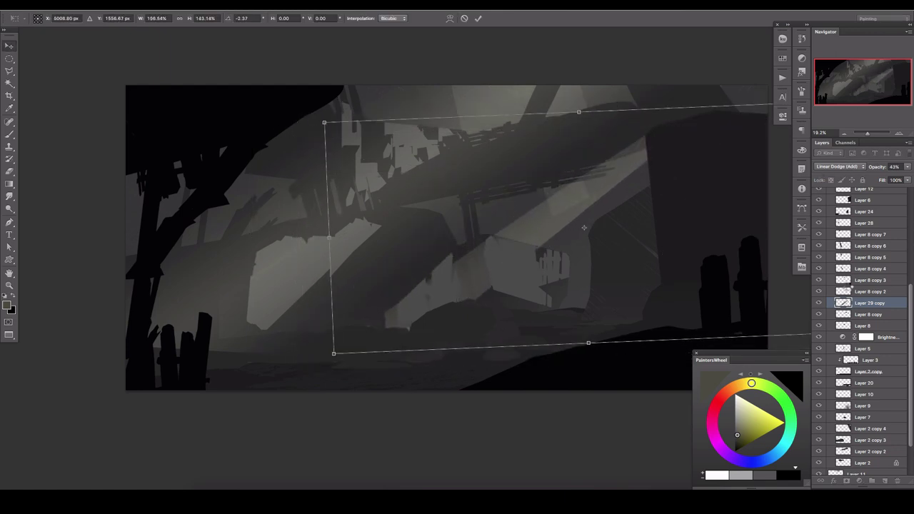
{"action": "key", "text": "Return"}
- Hide the beam copy over the darkest areas with Blend If and set 29% opacity
{"action": "double_click", "coordinate": [892, 302]}
{"action": "left_click_drag", "start_coordinate": [715, 458], "coordinate": [712, 455]}
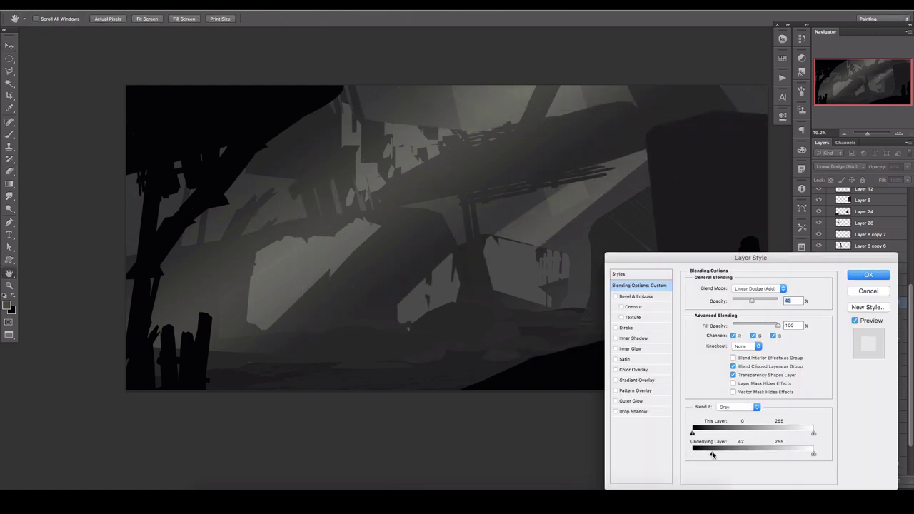
{"action": "key", "text": "Return"}
{"action": "left_click_drag", "start_coordinate": [870, 178], "coordinate": [876, 180]}
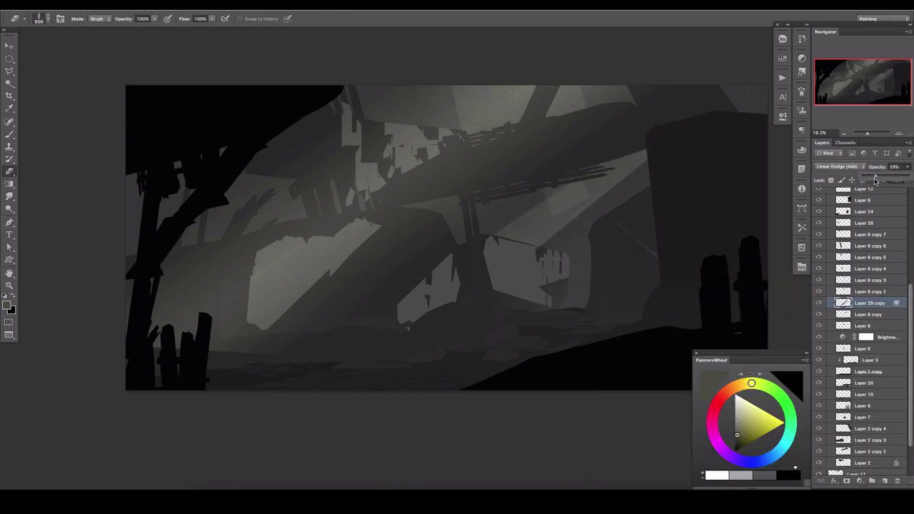
{"action": "scroll", "coordinate": [905, 299], "scroll_direction": "up", "scroll_amount": 10}
- Add a Color Lookup adjustment and audition several grades, landing on FoggyNight.3DL
{"action": "left_click", "coordinate": [858, 481]}
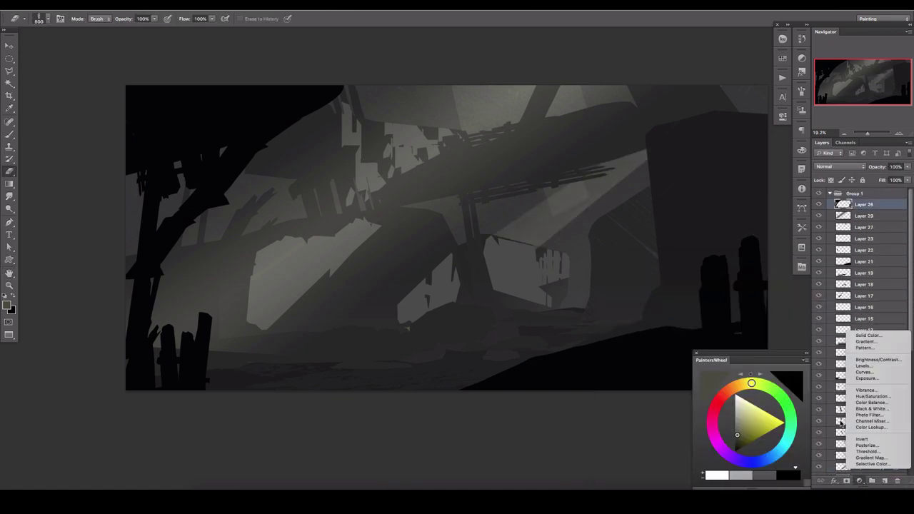
{"action": "left_click", "coordinate": [878, 437]}
{"action": "left_click", "coordinate": [721, 138]}
{"action": "left_click", "coordinate": [721, 181]}
{"action": "key", "text": "Down"}
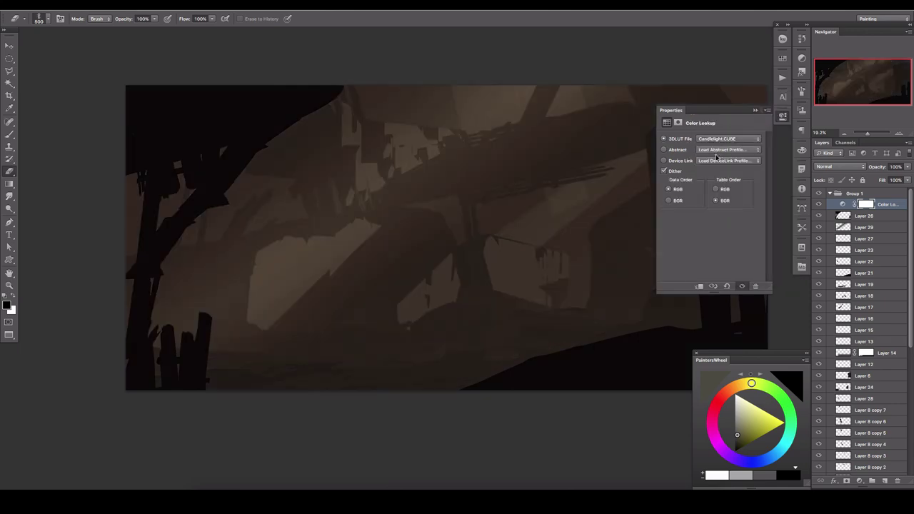
{"action": "key", "text": "Down"}
{"action": "key", "text": "Down"}
{"action": "left_click", "coordinate": [714, 145]}
{"action": "left_click", "coordinate": [714, 151]}
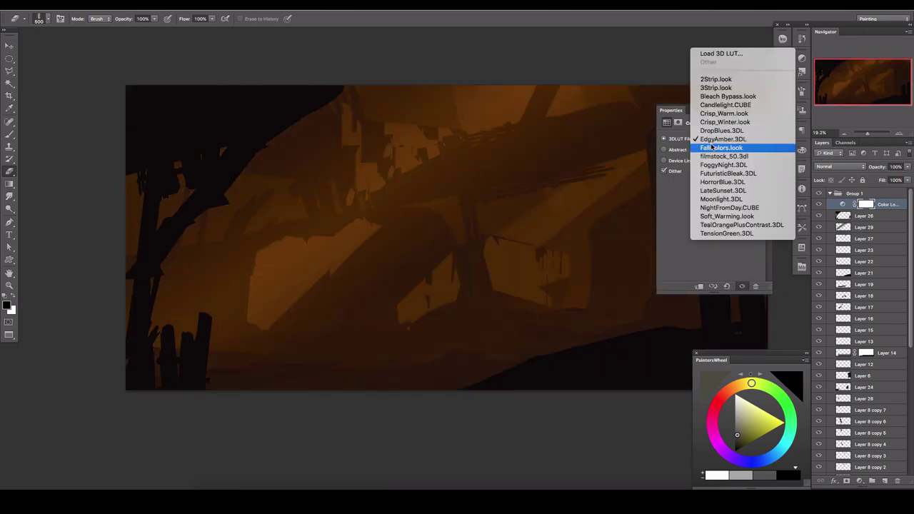
- Try Moonlight.3DL, then settle on TensionGreen.3DL faded to a faint 16% tint
{"action": "left_click", "coordinate": [712, 149]}
{"action": "left_click", "coordinate": [711, 147]}
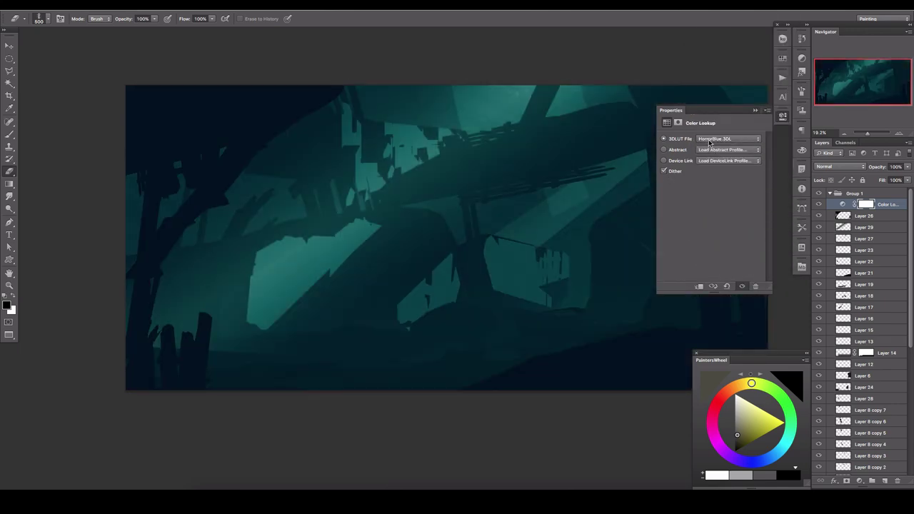
{"action": "left_click", "coordinate": [711, 150]}
{"action": "left_click", "coordinate": [710, 151]}
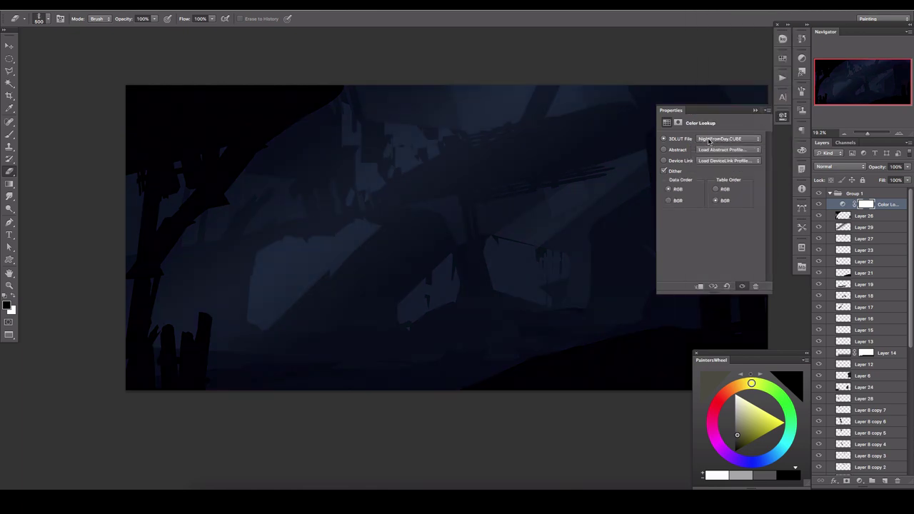
{"action": "left_click", "coordinate": [710, 151]}
{"action": "left_click_drag", "start_coordinate": [907, 166], "coordinate": [868, 181]}
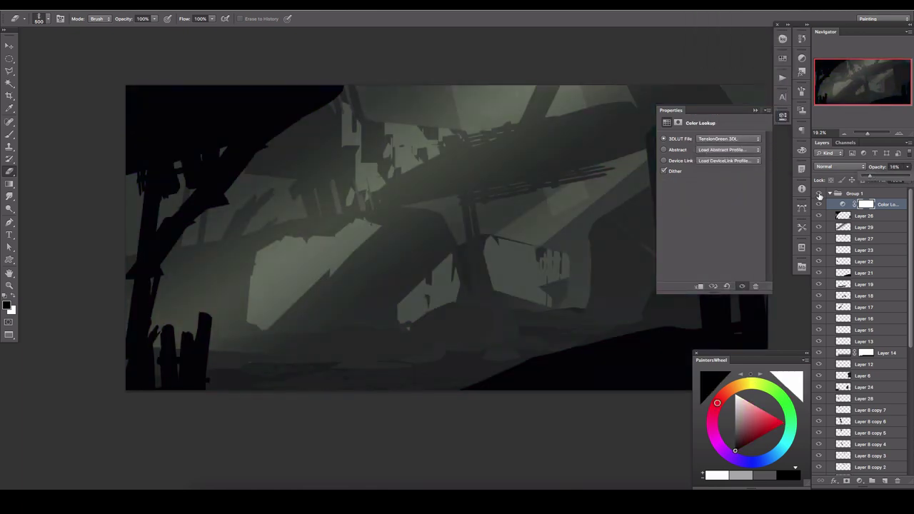
{"action": "left_click", "coordinate": [783, 114]}
- Add new Layers 30–31 and Color Range-select the lighter ground and ruin surfaces
{"action": "left_click", "coordinate": [885, 481]}
{"action": "left_click", "coordinate": [193, 5]}
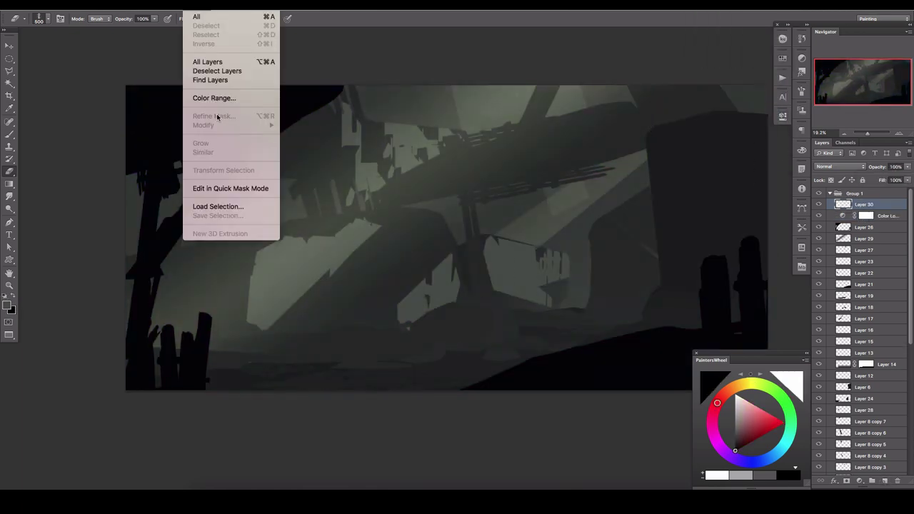
{"action": "left_click", "coordinate": [207, 96]}
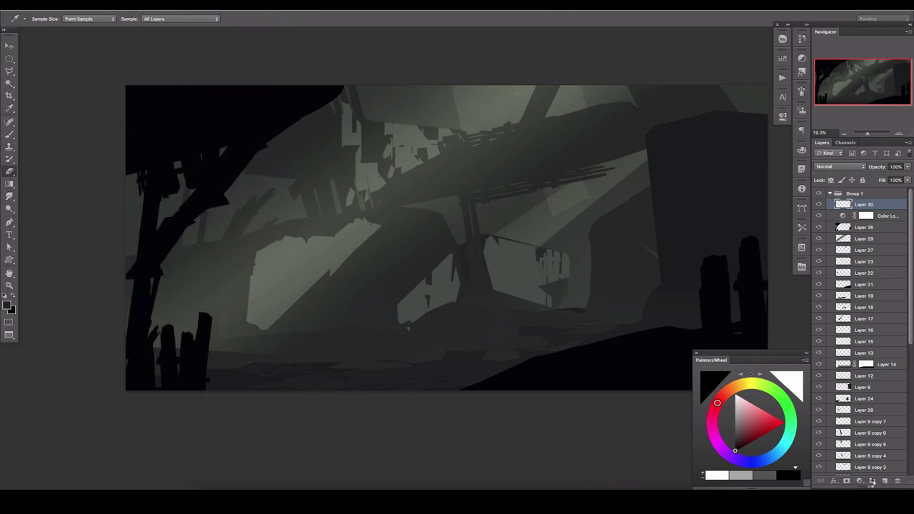
{"action": "key", "text": "Return"}
{"action": "left_click", "coordinate": [884, 481]}
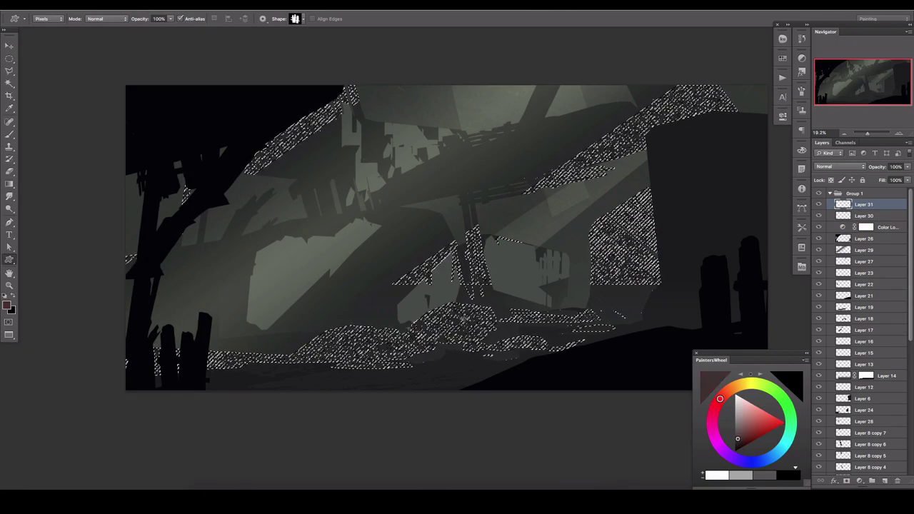
- Fill the lit-area selection with red and fade it to 53% opacity
{"action": "mouse_move", "coordinate": [586, 331]}
{"action": "left_mouse_down"}
{"action": "mouse_move", "coordinate": [572, 285]}
{"action": "mouse_move", "coordinate": [367, 272]}
{"action": "left_mouse_up"}
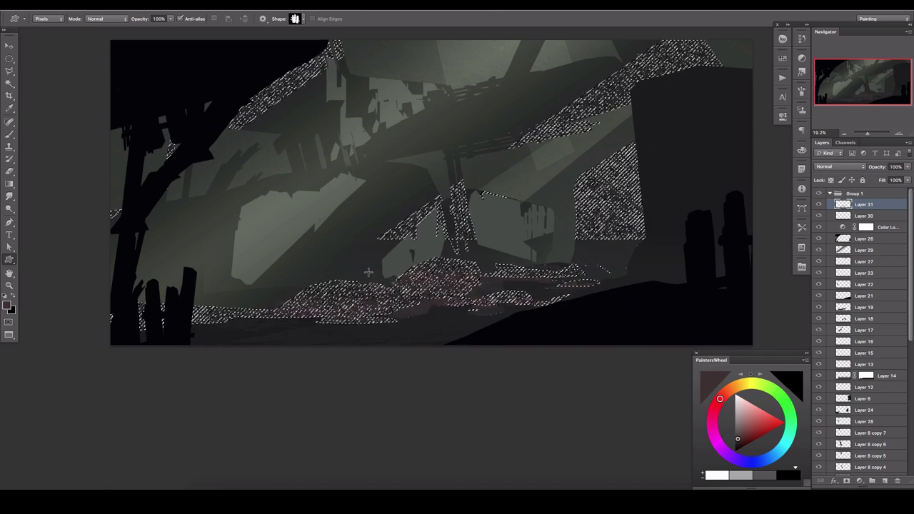
{"action": "key", "text": "ctrl+d"}
{"action": "left_click_drag", "start_coordinate": [907, 170], "coordinate": [881, 183]}
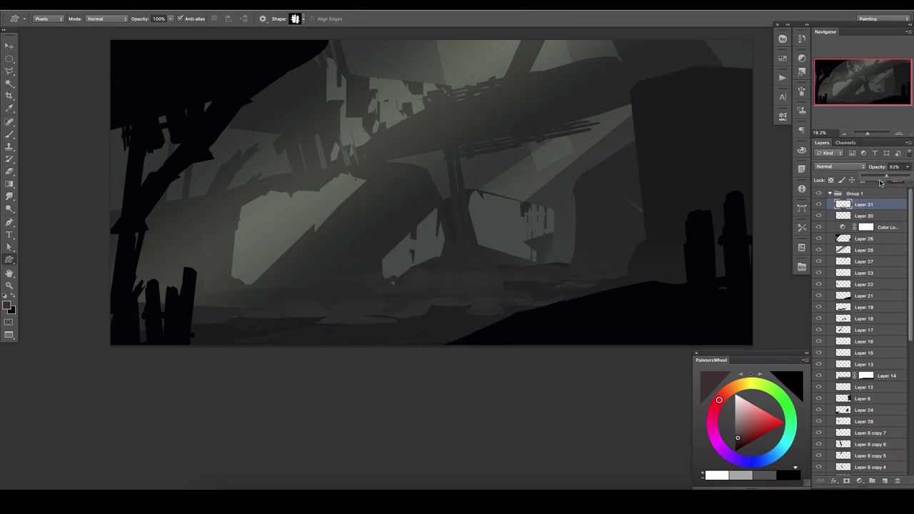
- Compare the light rays on and off, then begin a polygonal outline on that layer
{"action": "left_click", "coordinate": [819, 250]}
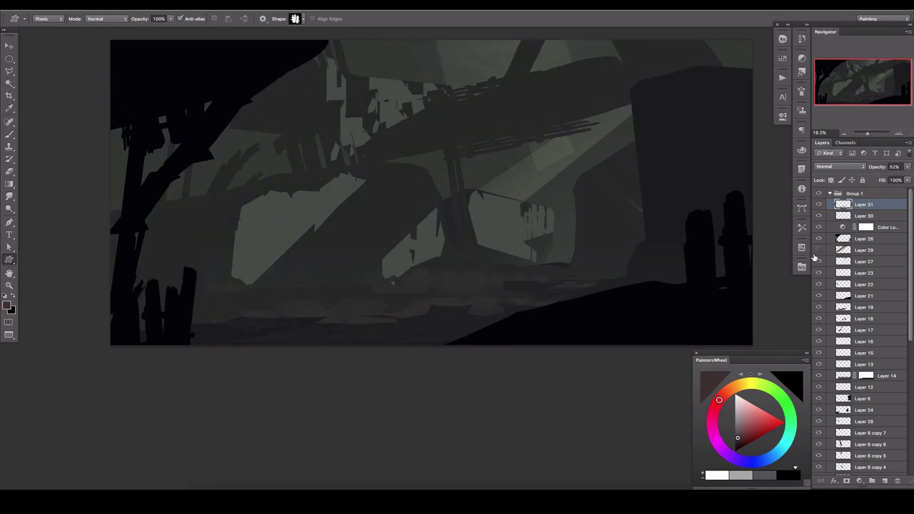
{"action": "left_click", "coordinate": [864, 250]}
{"action": "key", "text": "l"}
{"action": "left_click", "coordinate": [601, 81]}
- Delete the upper-right light rays inside a polygonal lasso selection, then deselect
{"action": "left_click", "coordinate": [568, 74]}
{"action": "left_click", "coordinate": [530, 73]}
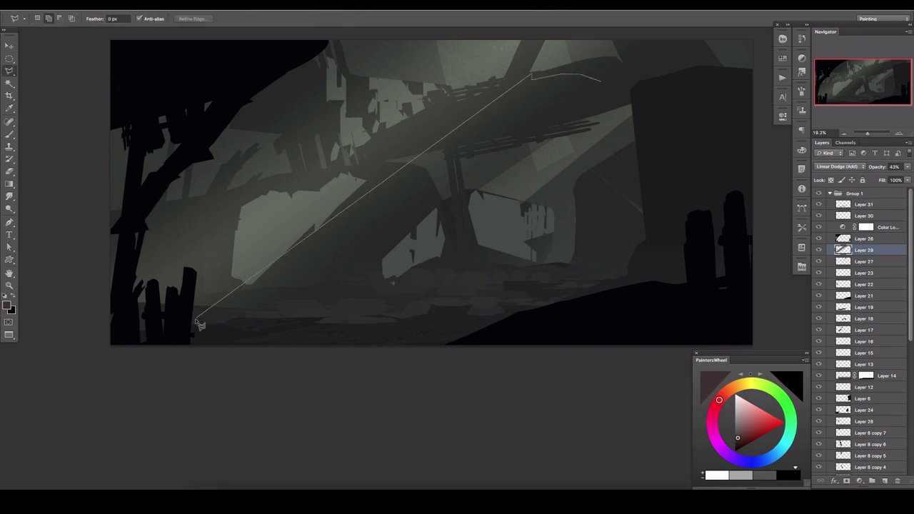
{"action": "left_click", "coordinate": [613, 316]}
{"action": "double_click", "coordinate": [754, 180]}
{"action": "key", "text": "Delete"}
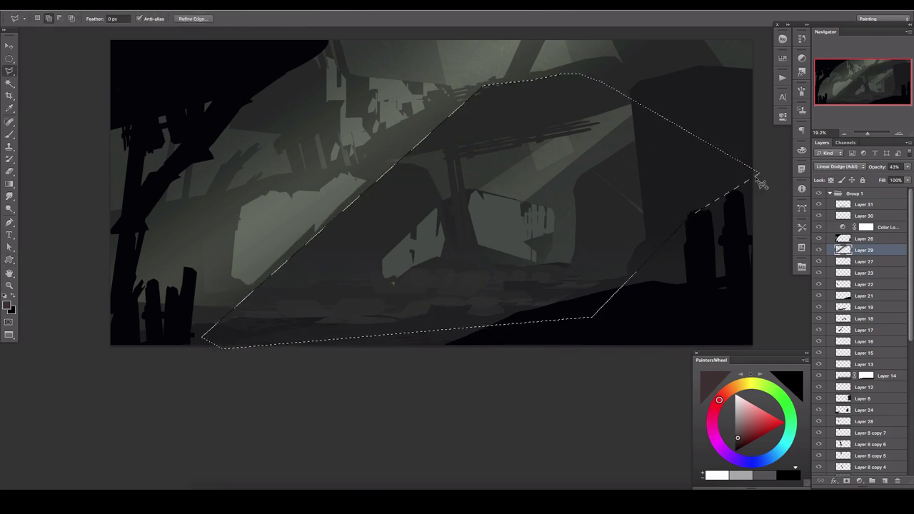
{"action": "key", "text": "ctrl+d"}
- Mirror the canvas horizontally and outline a new polygonal selection across the left canvas
{"action": "key", "text": "ctrl+shift+h"}
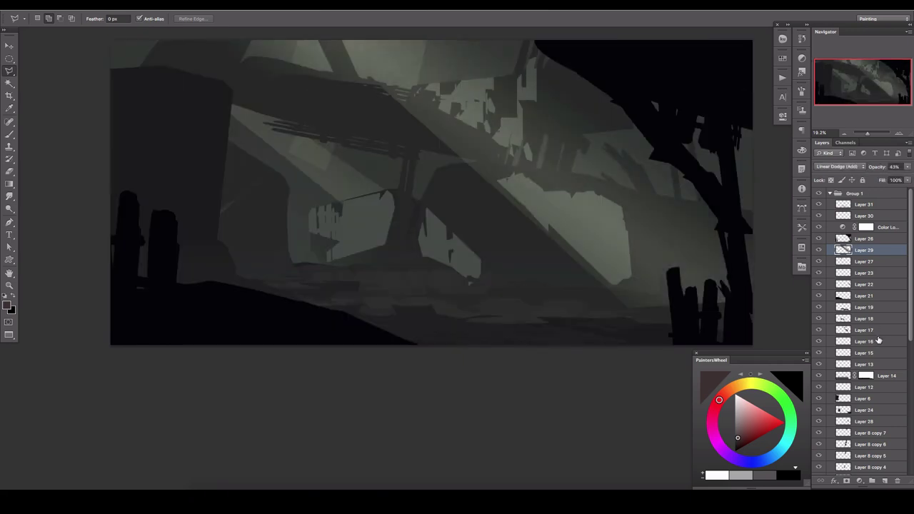
{"action": "scroll", "coordinate": [879, 341], "scroll_direction": "down", "scroll_amount": 3}
{"action": "scroll", "coordinate": [879, 340], "scroll_direction": "down", "scroll_amount": 2}
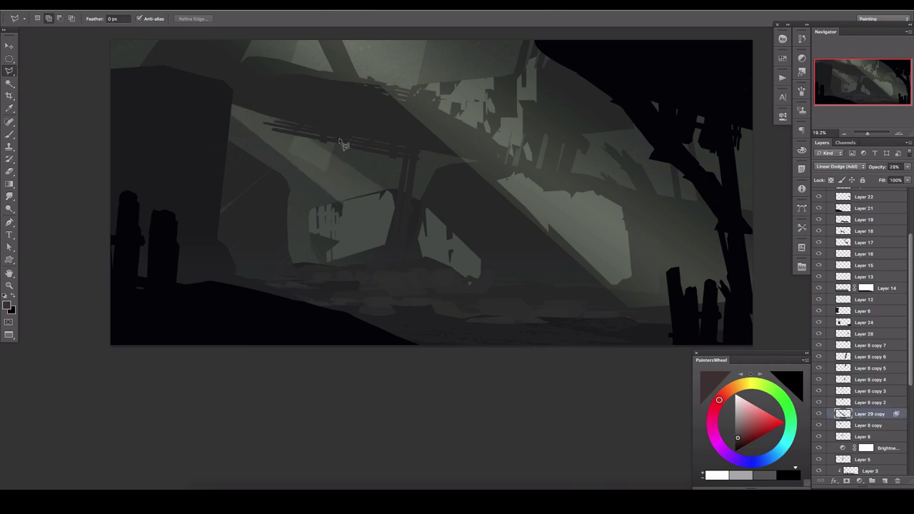
{"action": "left_click", "coordinate": [226, 95]}
{"action": "left_click", "coordinate": [404, 264]}
{"action": "left_click", "coordinate": [341, 270]}
{"action": "left_click", "coordinate": [164, 180]}
{"action": "left_click", "coordinate": [121, 108]}
{"action": "left_click", "coordinate": [225, 95]}
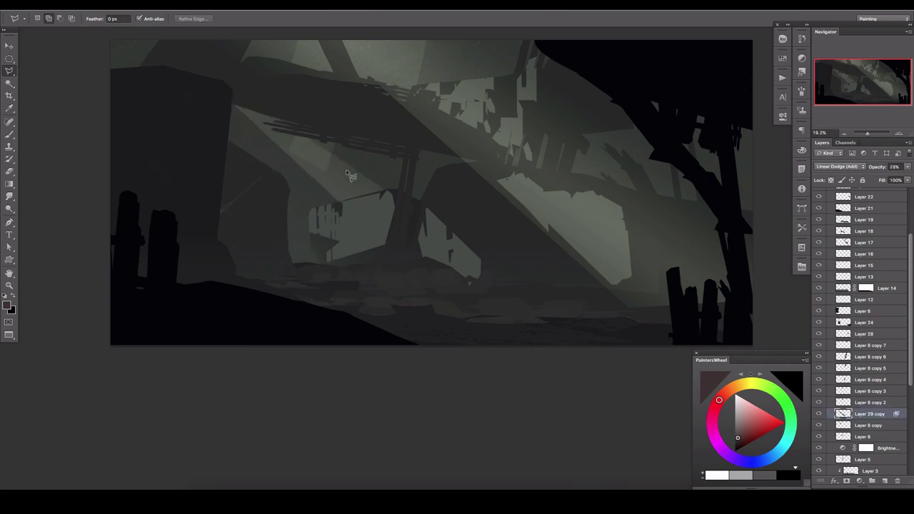
- Add empty Layer 32 above Layer 30 in Group 1 and view the canvas alone
{"action": "scroll", "coordinate": [911, 295], "scroll_direction": "up", "scroll_amount": 5}
{"action": "left_click", "coordinate": [814, 215]}
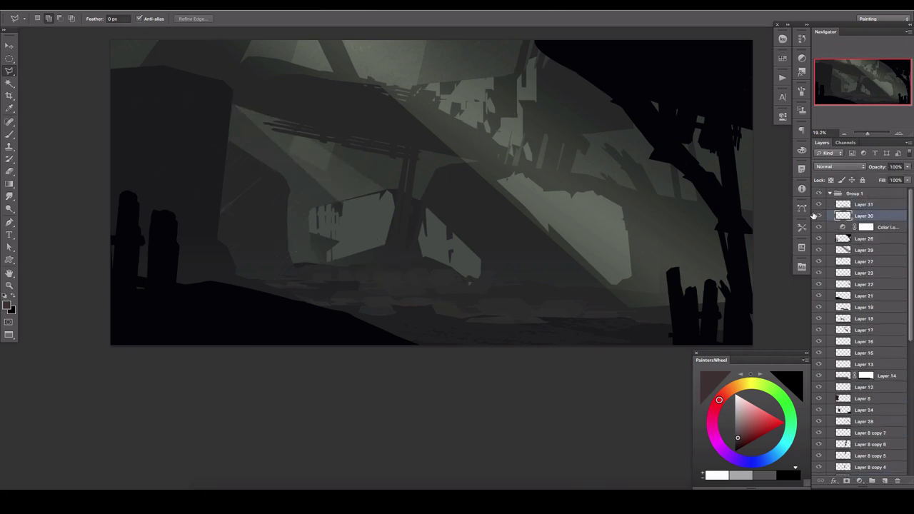
{"action": "left_click", "coordinate": [884, 480]}
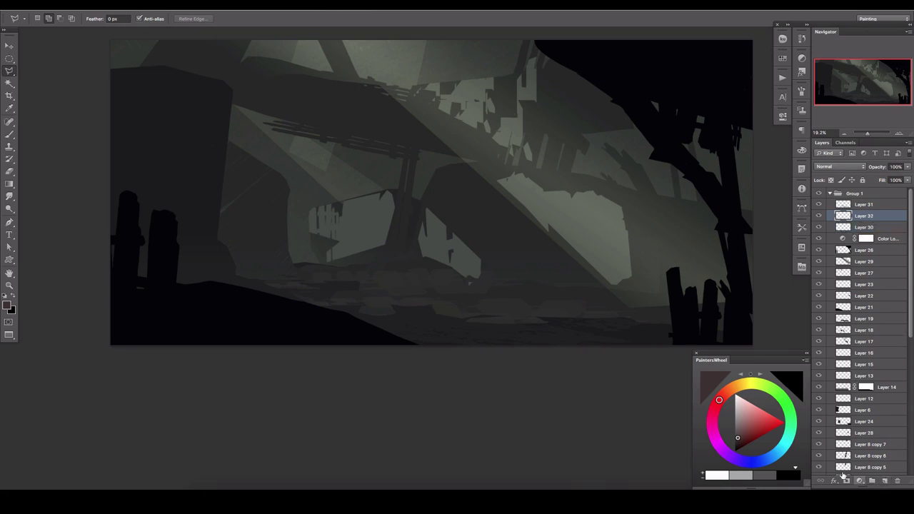
{"action": "key", "text": "Tab"}
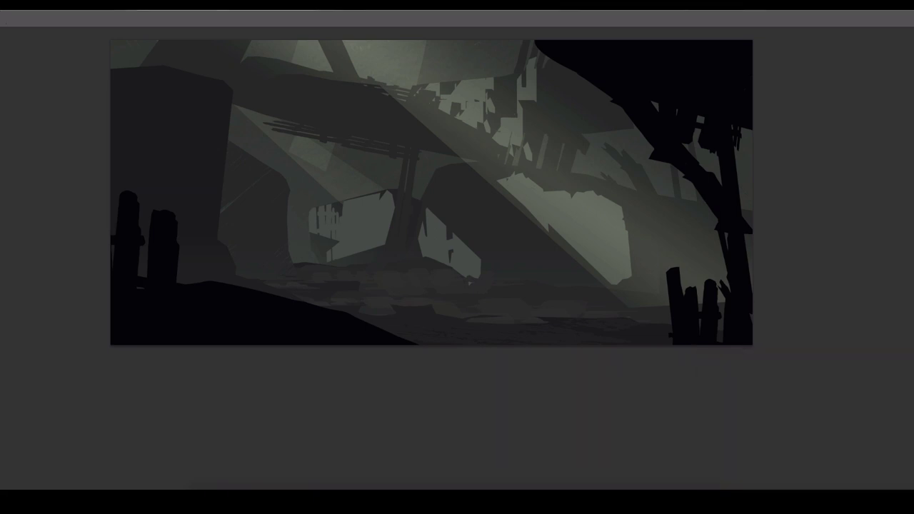
- Add a Brightness/Contrast adjustment (45/60) and a Color Lookup set to Bleach Bypass.look
{"action": "key", "text": "Tab"}
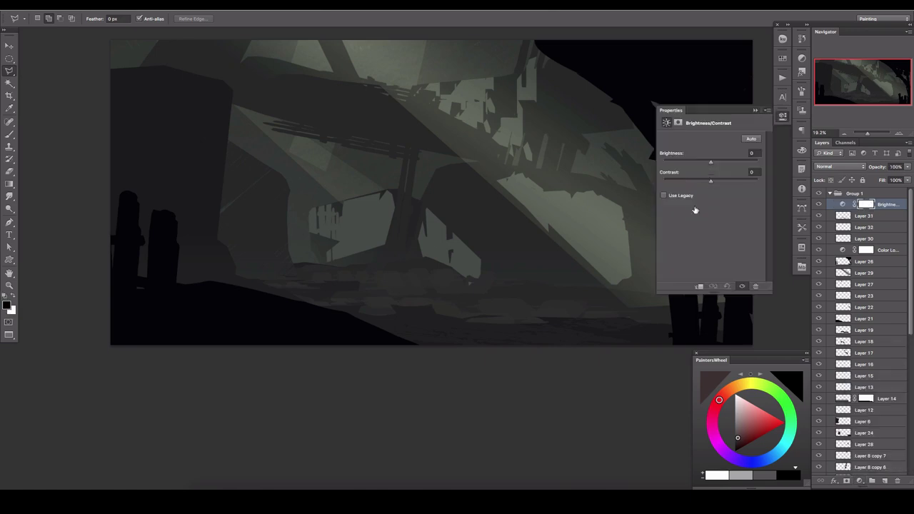
{"action": "mouse_move", "coordinate": [711, 180]}
{"action": "left_mouse_down"}
{"action": "mouse_move", "coordinate": [727, 181]}
{"action": "mouse_move", "coordinate": [725, 161]}
{"action": "mouse_move", "coordinate": [735, 181]}
{"action": "left_mouse_up"}
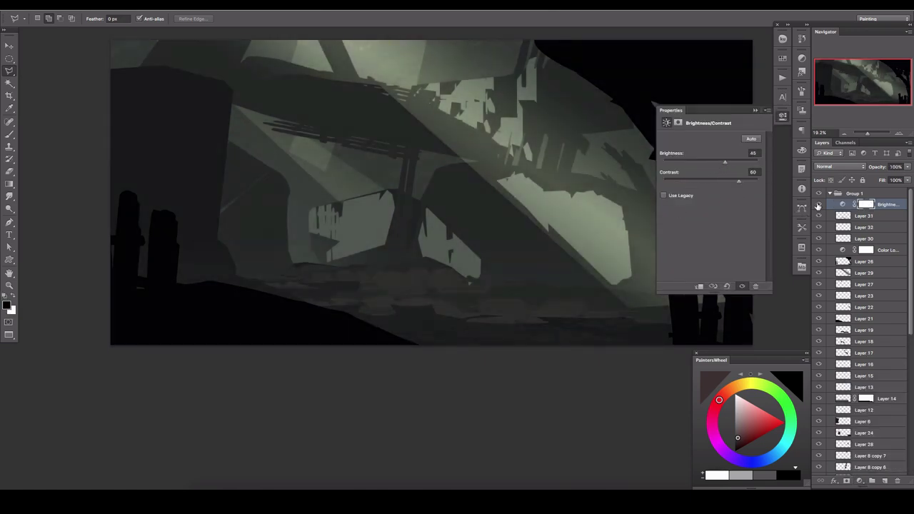
{"action": "left_click", "coordinate": [859, 480]}
{"action": "left_click", "coordinate": [868, 442]}
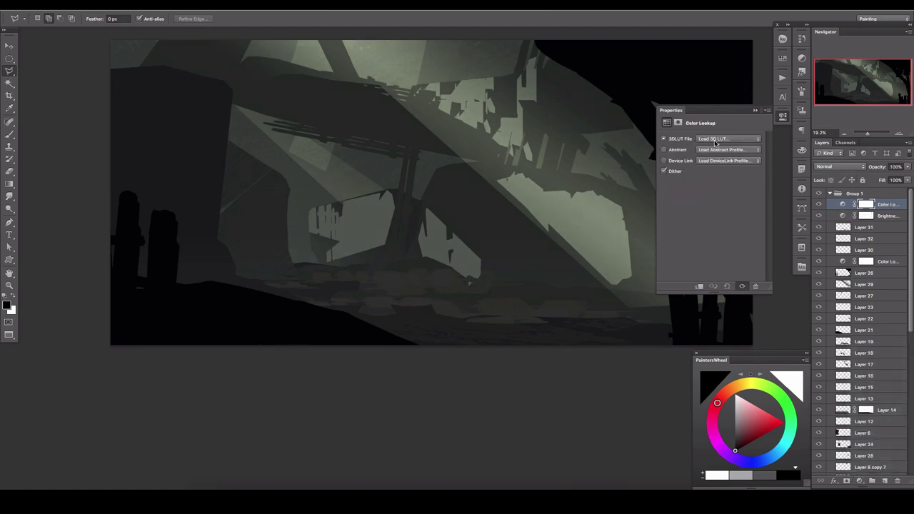
{"action": "left_click", "coordinate": [715, 140]}
{"action": "left_click", "coordinate": [714, 172]}
- Keep Bleach Bypass at 26% opacity and flip the canvas back horizontally
{"action": "left_click", "coordinate": [716, 139]}
{"action": "left_click", "coordinate": [711, 160]}
{"action": "left_click_drag", "start_coordinate": [904, 179], "coordinate": [874, 178]}
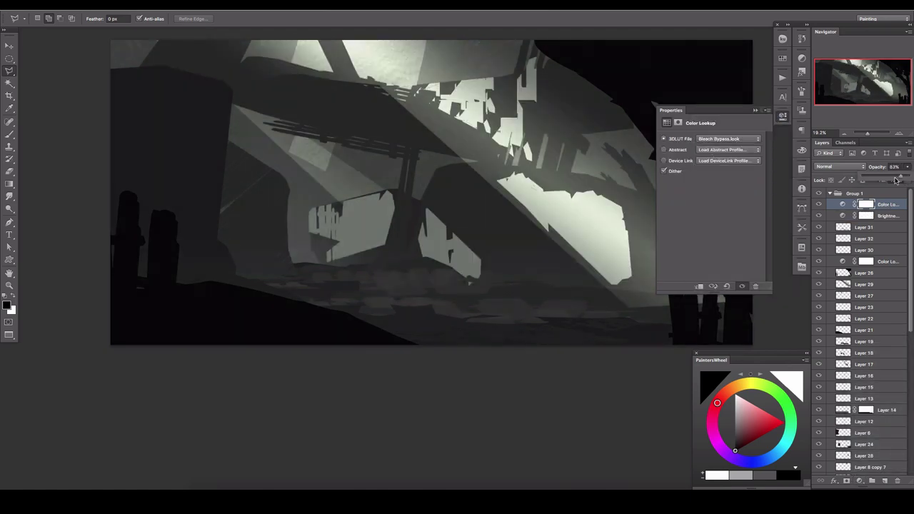
{"action": "key", "text": "ctrl+shift+h"}
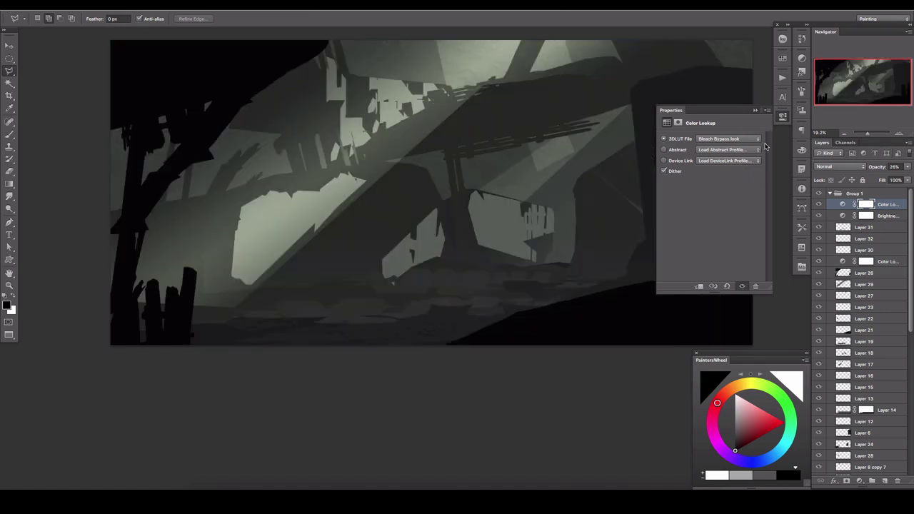
- Add a new empty layer above Layer 28
{"action": "left_click", "coordinate": [782, 117]}
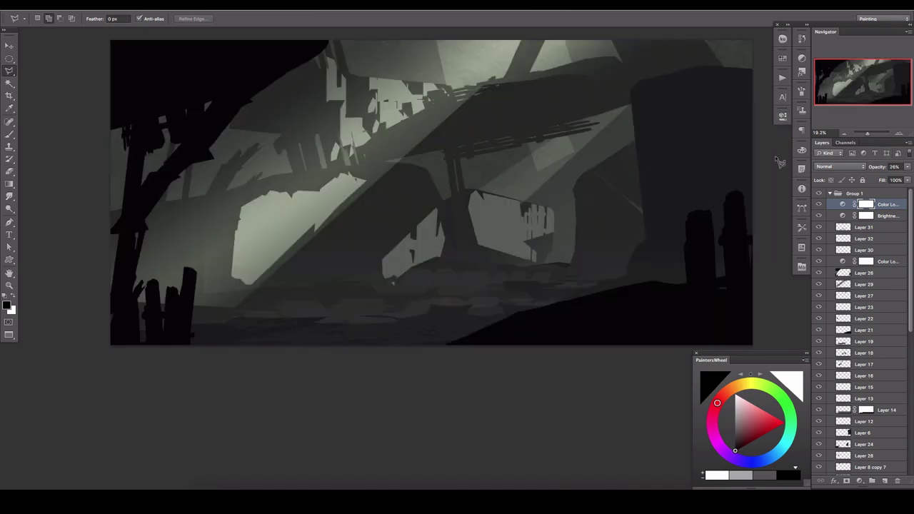
{"action": "left_click", "coordinate": [864, 227]}
{"action": "scroll", "coordinate": [843, 307], "scroll_direction": "down", "scroll_amount": 2}
{"action": "scroll", "coordinate": [835, 311], "scroll_direction": "down", "scroll_amount": 2}
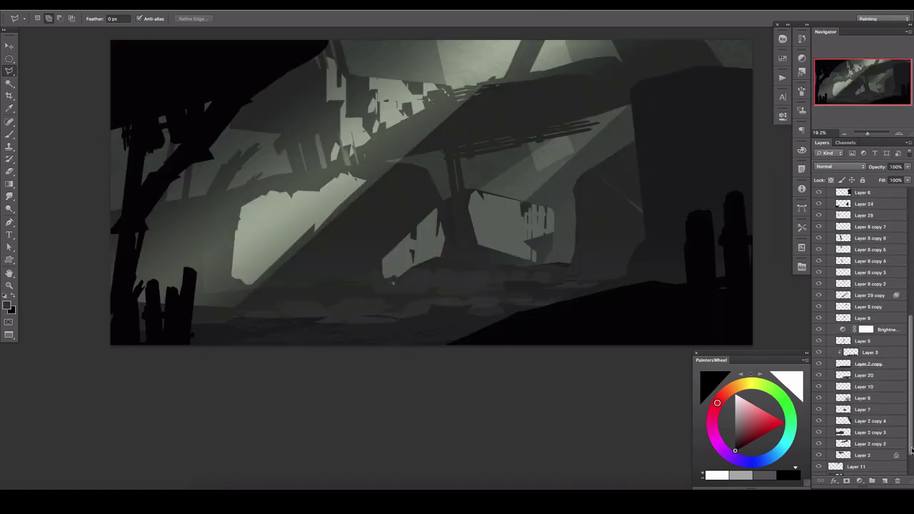
{"action": "scroll", "coordinate": [821, 316], "scroll_direction": "down", "scroll_amount": 2}
{"action": "key", "text": "ctrl+shift+alt+n"}
- Paint a soft grey-green glow mid-right with a soft brush, then erase parts of it
{"action": "key", "text": "b"}
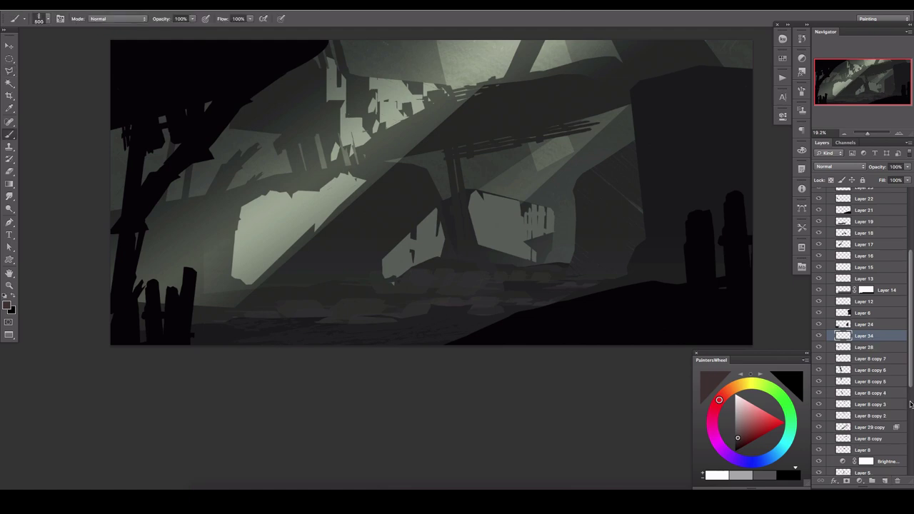
{"action": "right_click", "coordinate": [138, 178]}
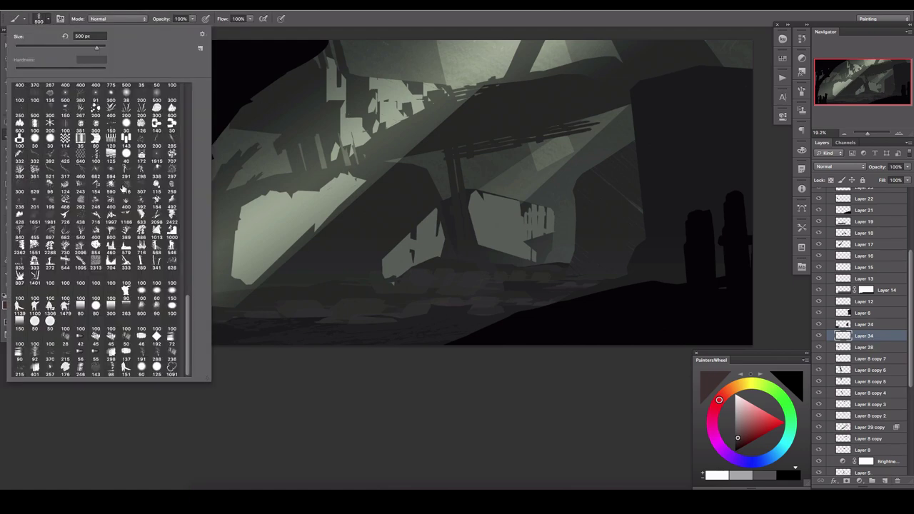
{"action": "double_click", "coordinate": [166, 312]}
{"action": "left_click", "coordinate": [347, 159], "text": "alt"}
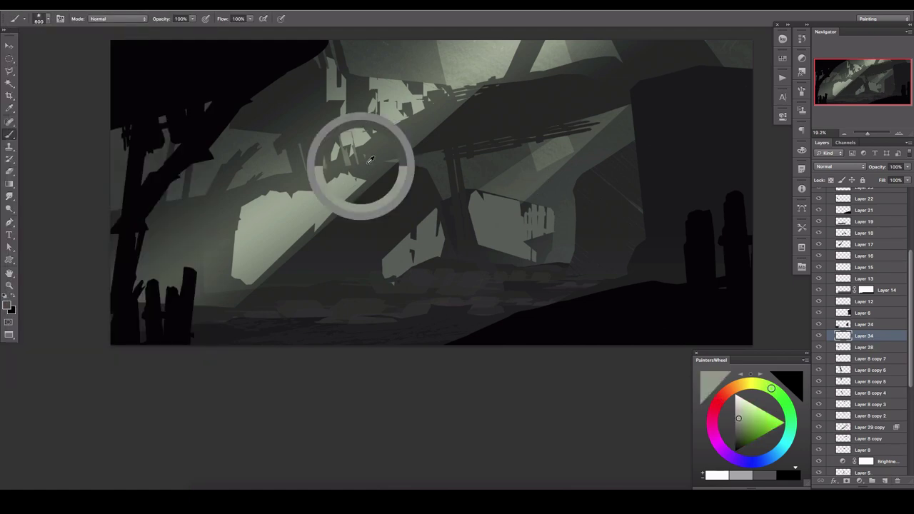
{"action": "left_click_drag", "start_coordinate": [557, 185], "coordinate": [424, 292]}
{"action": "key", "text": "e"}
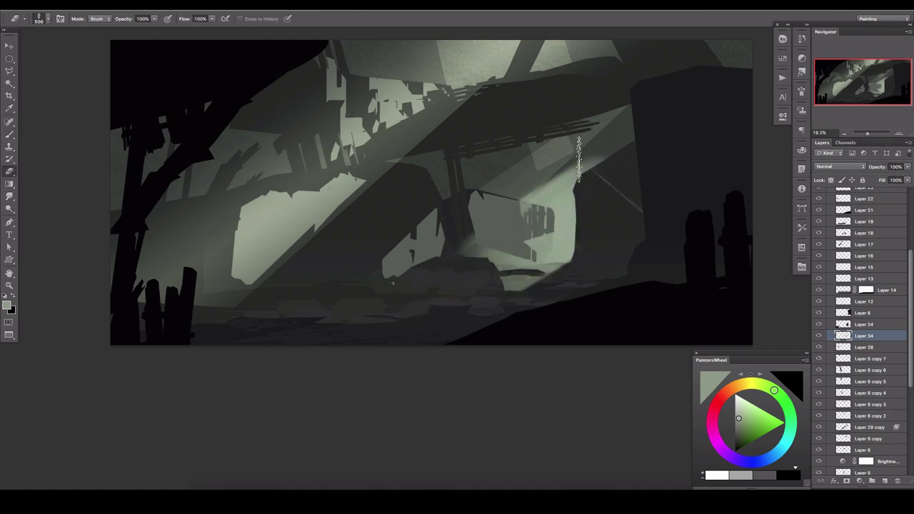
{"action": "mouse_move", "coordinate": [577, 147]}
{"action": "left_mouse_down"}
{"action": "mouse_move", "coordinate": [391, 292]}
{"action": "mouse_move", "coordinate": [505, 296]}
{"action": "left_mouse_up"}
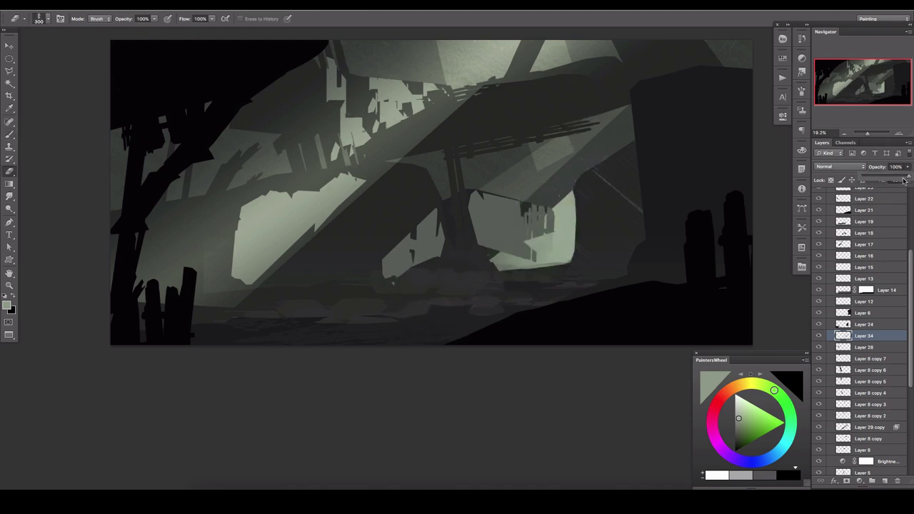
- Lower the glow's opacity and move Layer 34 between Layers 23 and 22
{"action": "left_click_drag", "start_coordinate": [903, 181], "coordinate": [899, 179]}
{"action": "mouse_move", "coordinate": [864, 335]}
{"action": "left_mouse_down"}
{"action": "mouse_move", "coordinate": [875, 239]}
{"action": "mouse_move", "coordinate": [865, 264]}
{"action": "left_mouse_up"}
{"action": "scroll", "coordinate": [882, 299], "scroll_direction": "up", "scroll_amount": 3}
{"action": "key", "text": "bracketleft"}
{"action": "key", "text": "bracketleft"}
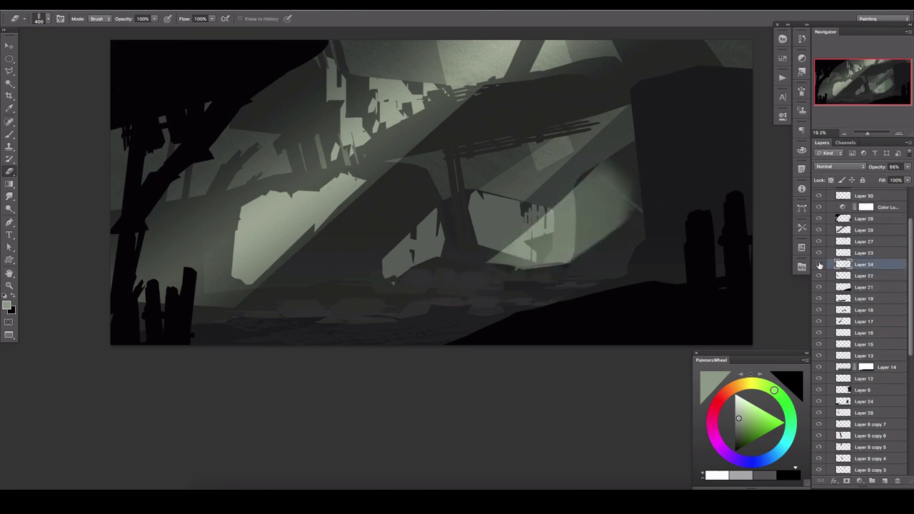
{"action": "left_click", "coordinate": [843, 264], "text": "ctrl"}
{"action": "key", "text": "bracketright"}
{"action": "key", "text": "bracketright"}
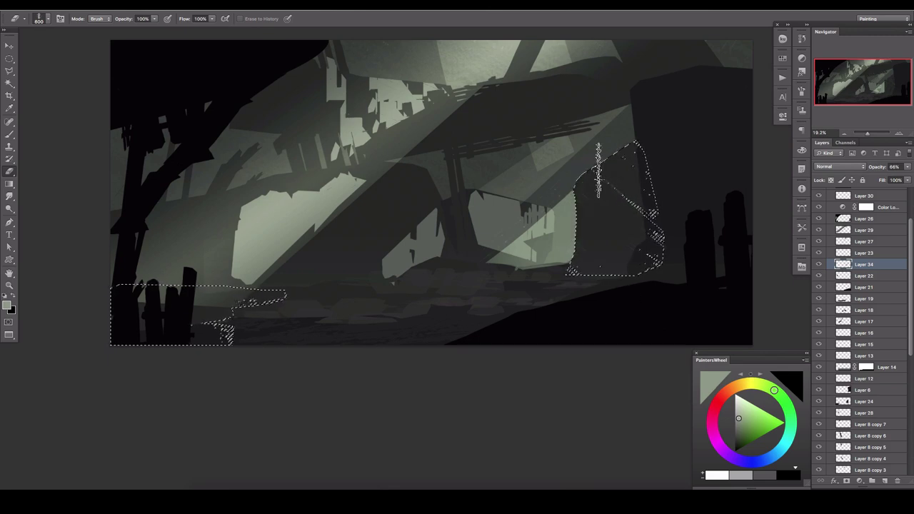
{"action": "key", "text": "ctrl+d"}
- Set Layer 34 to 66% opacity and add empty Layer 35 atop Group 1
{"action": "left_click_drag", "start_coordinate": [907, 166], "coordinate": [870, 180]}
{"action": "scroll", "coordinate": [909, 200], "scroll_direction": "up", "scroll_amount": 3}
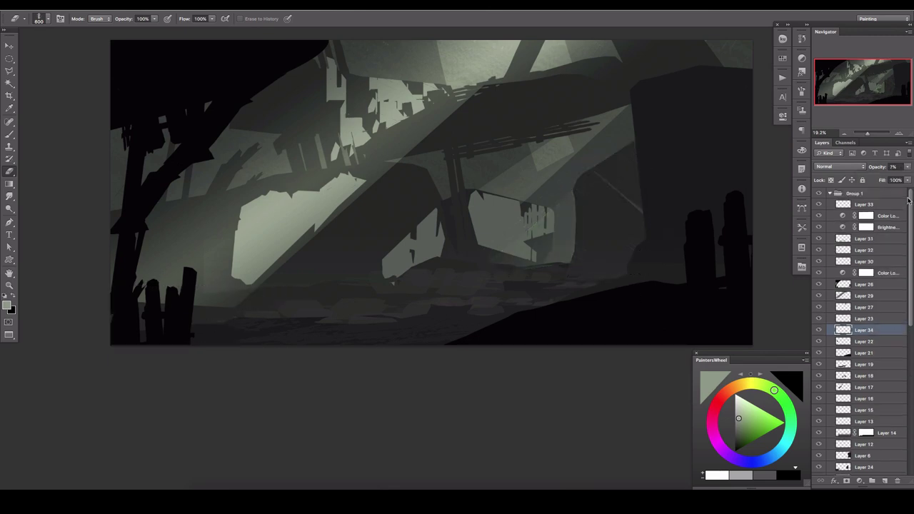
{"action": "left_click", "coordinate": [896, 204]}
{"action": "left_click", "coordinate": [884, 480]}
{"action": "key", "text": "l"}
{"action": "left_click_drag", "start_coordinate": [239, 281], "coordinate": [355, 261]}
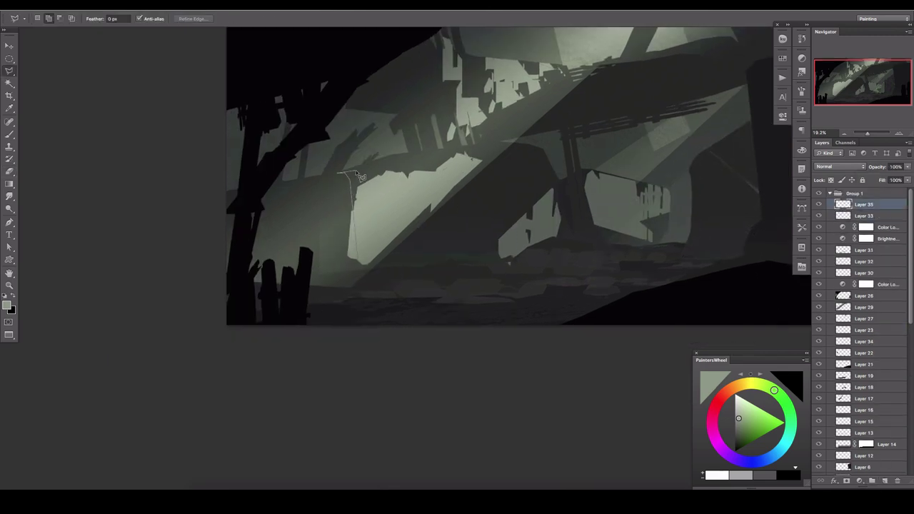
- Outline the lit wall panel left of centre with the polygonal lasso, then deselect
{"action": "left_click", "coordinate": [350, 175]}
{"action": "left_click", "coordinate": [452, 157]}
{"action": "double_click", "coordinate": [450, 186]}
{"action": "key", "text": "u"}
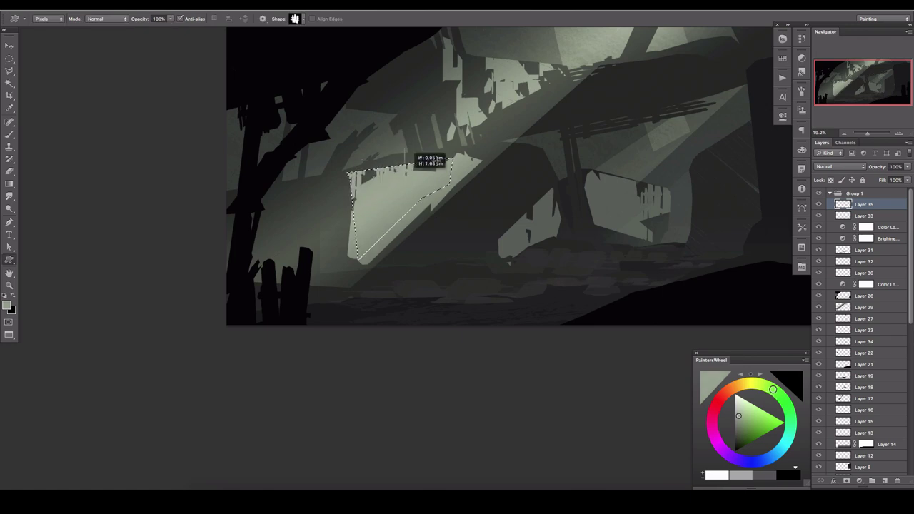
{"action": "key", "text": "ctrl+d"}
{"action": "key", "text": "b"}
{"action": "left_click_drag", "start_coordinate": [416, 139], "coordinate": [464, 232]}
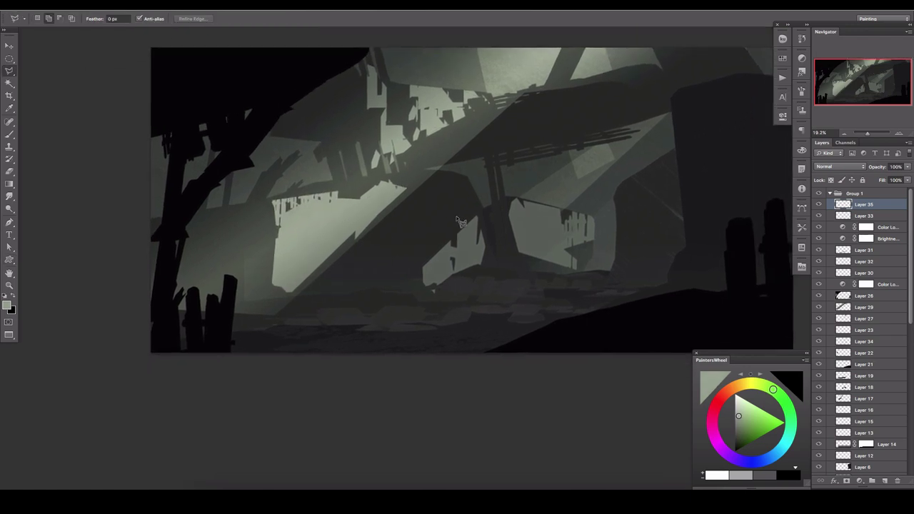
- Paint Layer 36 over a Color Range selection of lit areas at 68%, then add Layer 37
{"action": "key", "text": "ctrl+alt+shift+n"}
{"action": "key", "text": "alt+s"}
{"action": "key", "text": "c"}
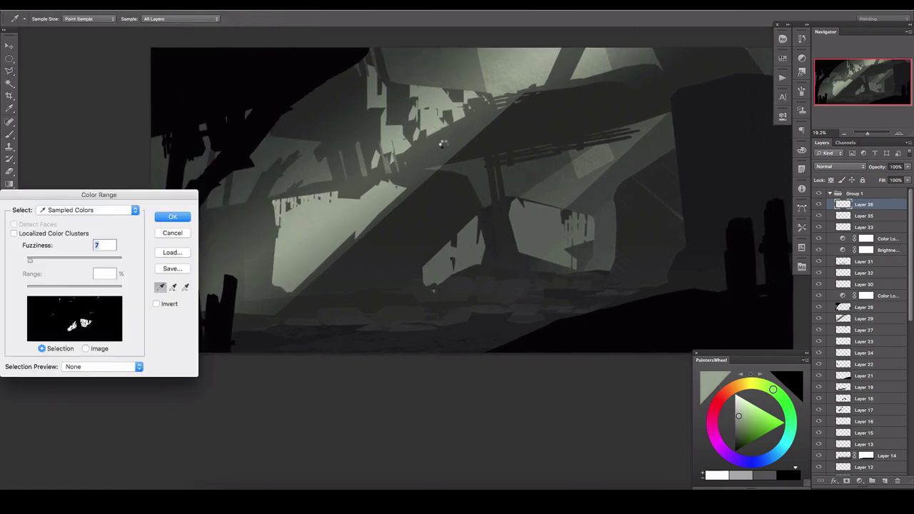
{"action": "key", "text": "Return"}
{"action": "key", "text": "b"}
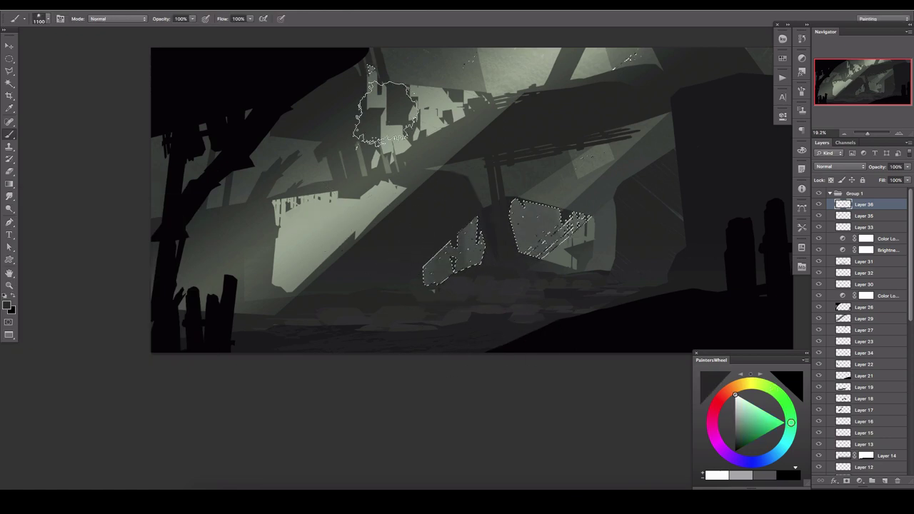
{"action": "left_click_drag", "start_coordinate": [907, 166], "coordinate": [890, 179]}
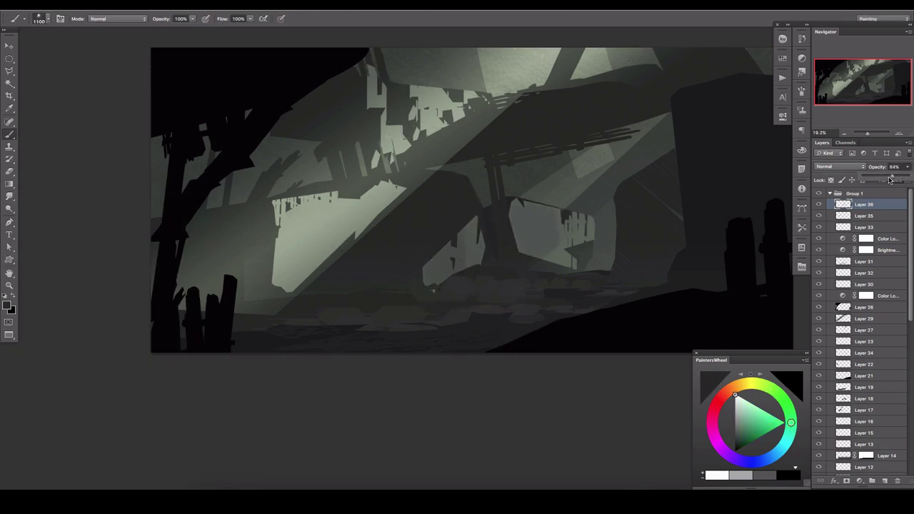
{"action": "key", "text": "ctrl+alt+shift+n"}
{"action": "key", "text": "alt+s"}
- Confirm a Color Range selection of the lit areas with adjusted fuzziness
{"action": "key", "text": "c"}
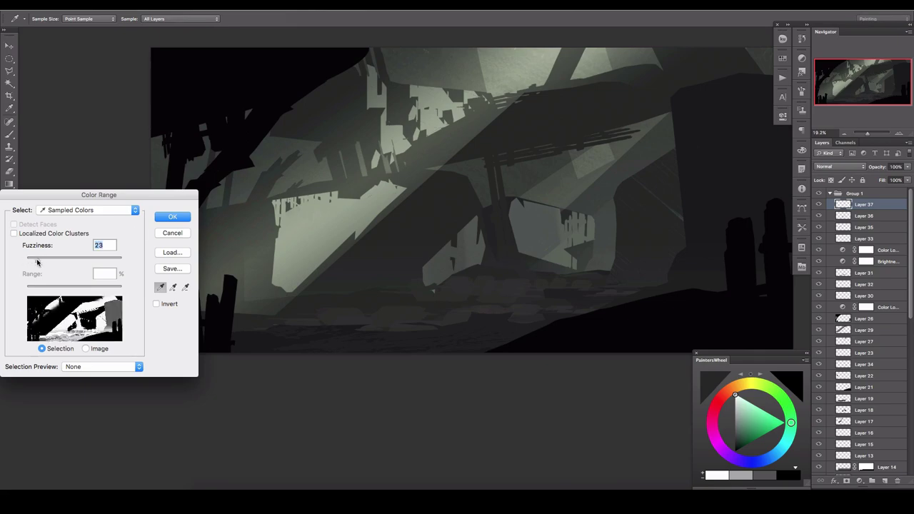
{"action": "key", "text": "shift+Down"}
{"action": "left_click", "coordinate": [173, 218]}
- Stamp dark thin scaffolding custom shapes across the middle, right and upper ruins
{"action": "key", "text": "u"}
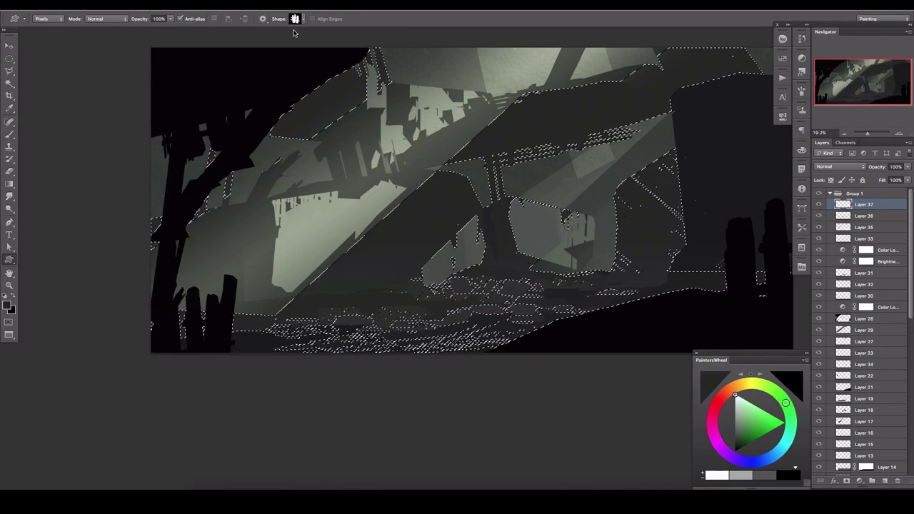
{"action": "left_click", "coordinate": [294, 19]}
{"action": "double_click", "coordinate": [351, 114]}
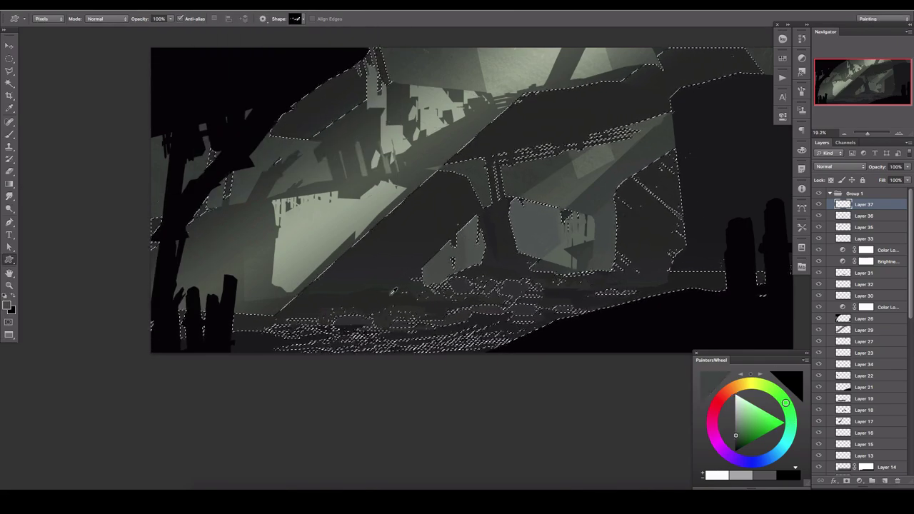
{"action": "key", "text": "d"}
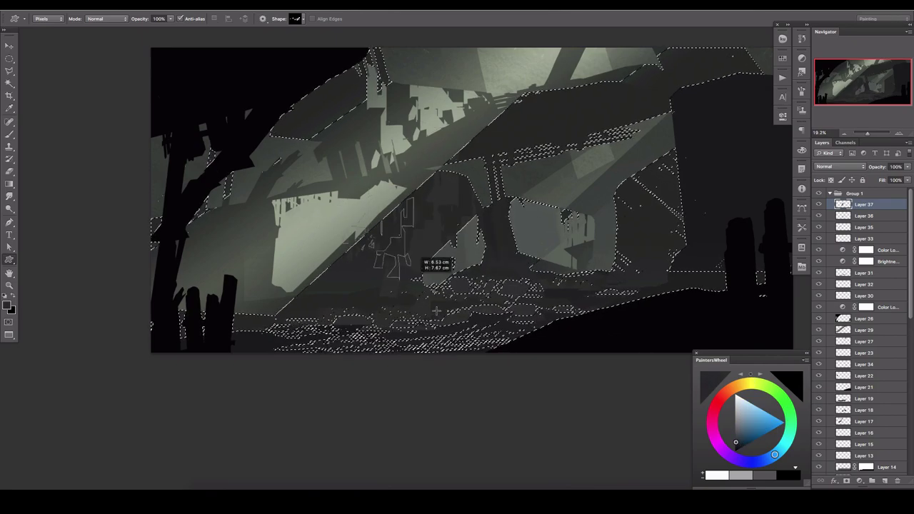
{"action": "left_click_drag", "start_coordinate": [423, 136], "coordinate": [493, 307]}
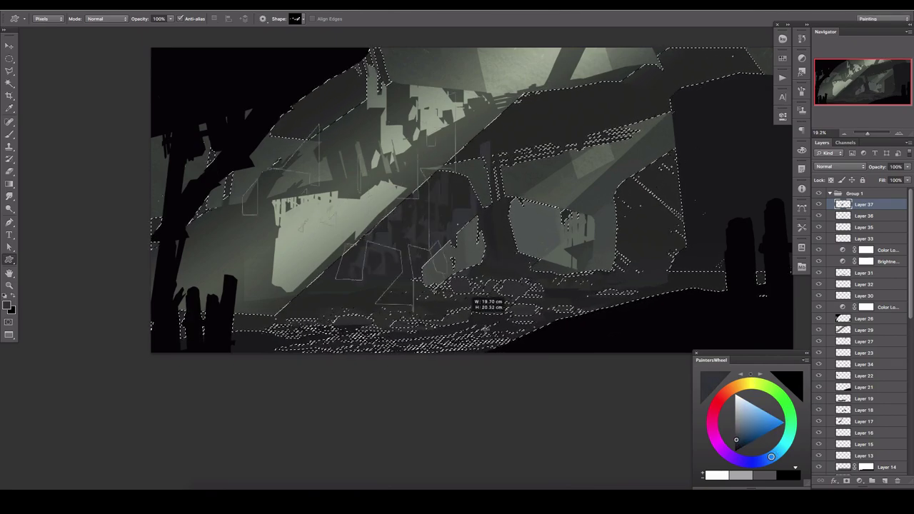
{"action": "left_click_drag", "start_coordinate": [682, 151], "coordinate": [607, 266]}
{"action": "left_click_drag", "start_coordinate": [628, 89], "coordinate": [564, 125]}
{"action": "left_click_drag", "start_coordinate": [543, 93], "coordinate": [478, 147]}
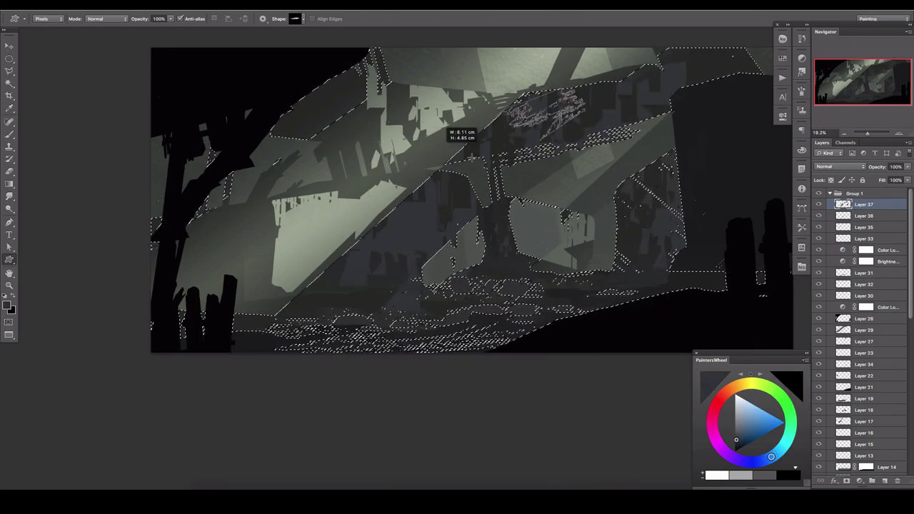
{"action": "left_click_drag", "start_coordinate": [411, 136], "coordinate": [362, 179]}
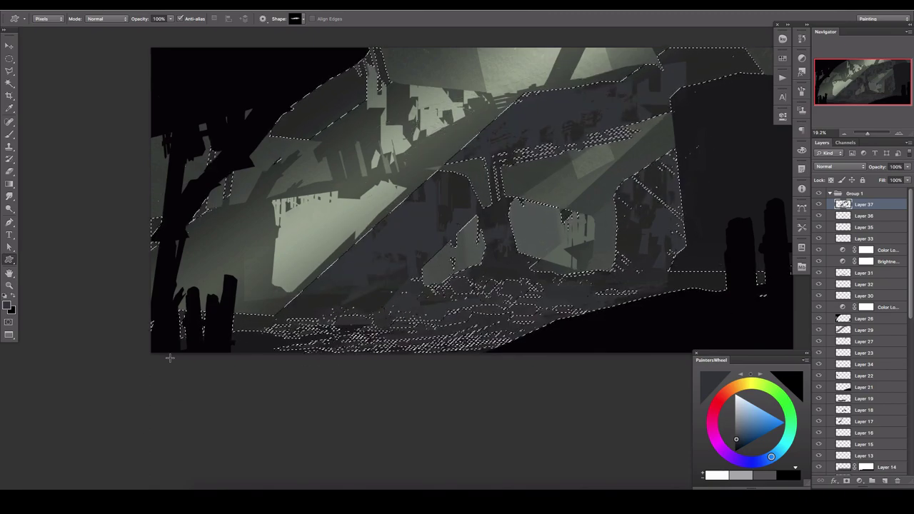
- Tint the floor muted blue, deselect, and add a Vibrance adjustment above Layer 37
{"action": "left_click", "coordinate": [740, 435]}
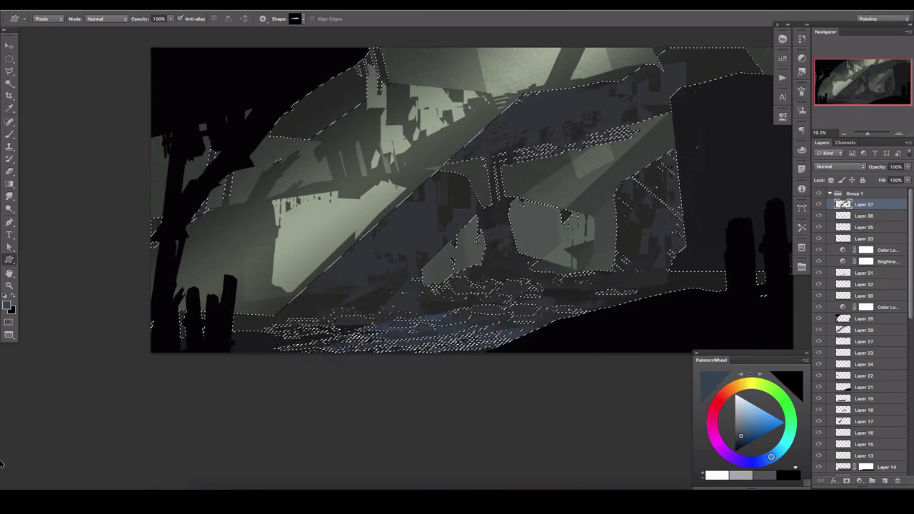
{"action": "left_click", "coordinate": [744, 429]}
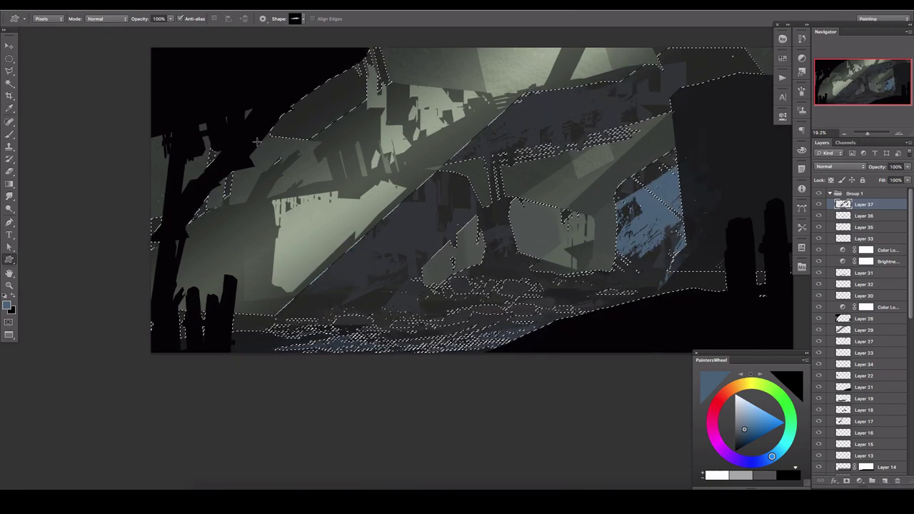
{"action": "key", "text": "ctrl+d"}
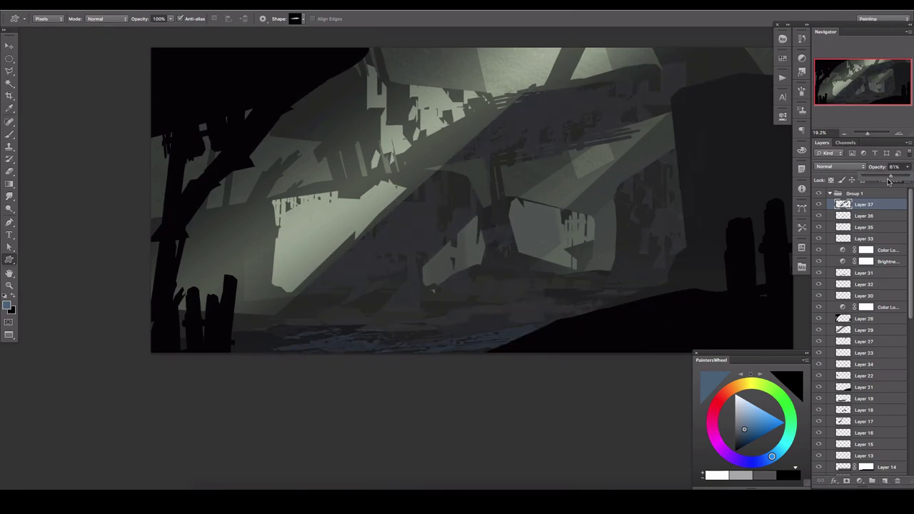
{"action": "left_click", "coordinate": [859, 481]}
{"action": "left_click", "coordinate": [871, 386]}
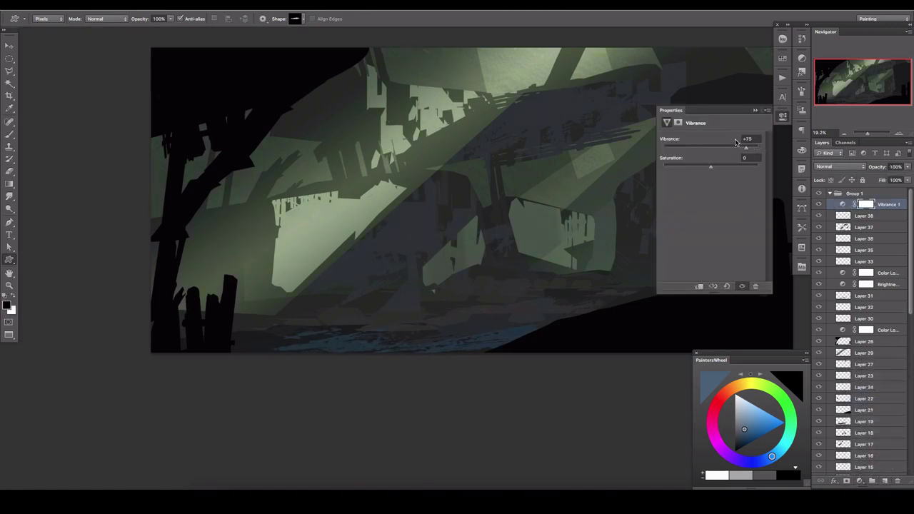
- Mirror the canvas horizontally and raise Layer 37 to 85% opacity
{"action": "key", "text": "h"}
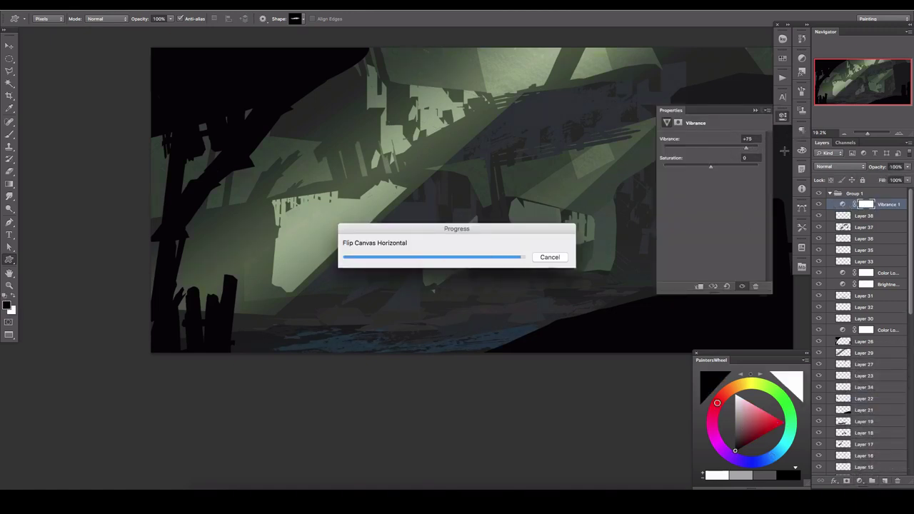
{"action": "left_click", "coordinate": [842, 227]}
{"action": "key", "text": "8"}
{"action": "key", "text": "5"}
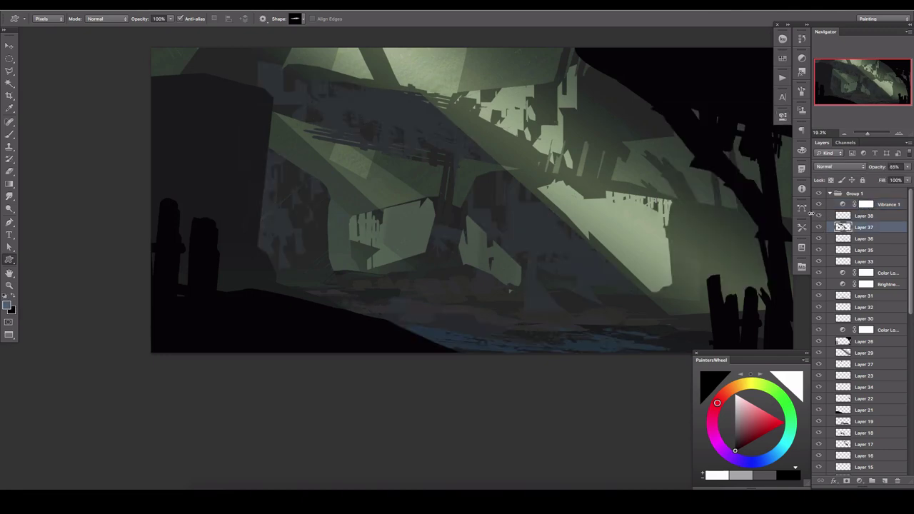
- Draw straight-edged polygonal selections around the beam
{"action": "key", "text": "l"}
{"action": "left_click", "coordinate": [504, 158]}
{"action": "left_click", "coordinate": [272, 103]}
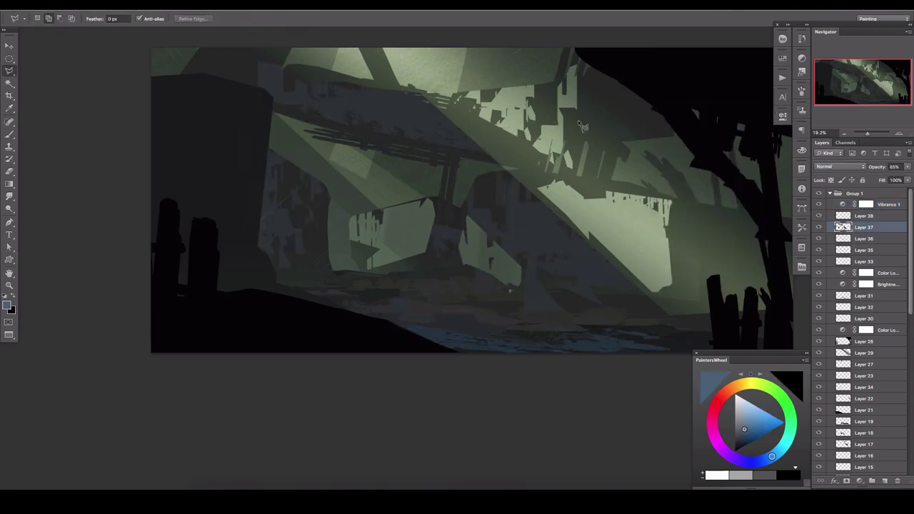
{"action": "left_click", "coordinate": [467, 230]}
- Clear the polygon selection and erase on Layer 37 with the eraser enlarged to about 600
{"action": "key", "text": "ctrl+d"}
{"action": "key", "text": "e"}
{"action": "left_click", "coordinate": [818, 229]}
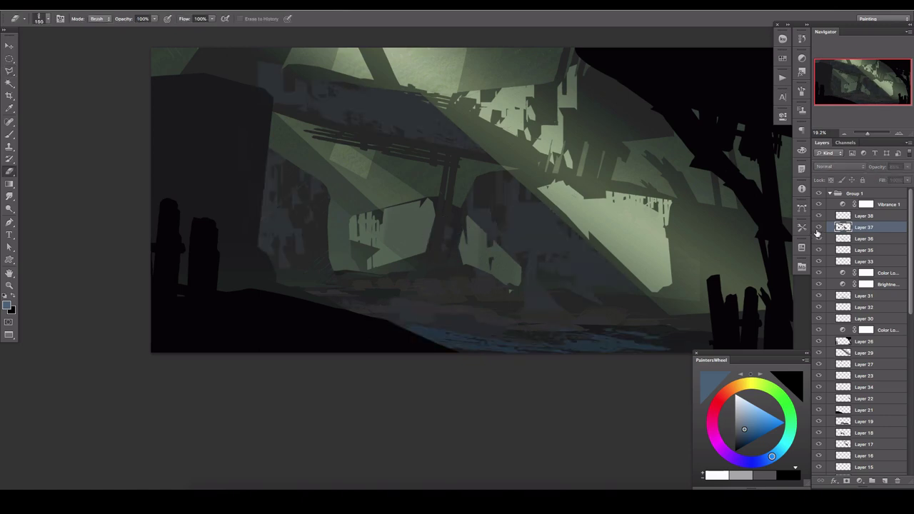
{"action": "key", "text": "bracketright"}
{"action": "key", "text": "bracketright"}
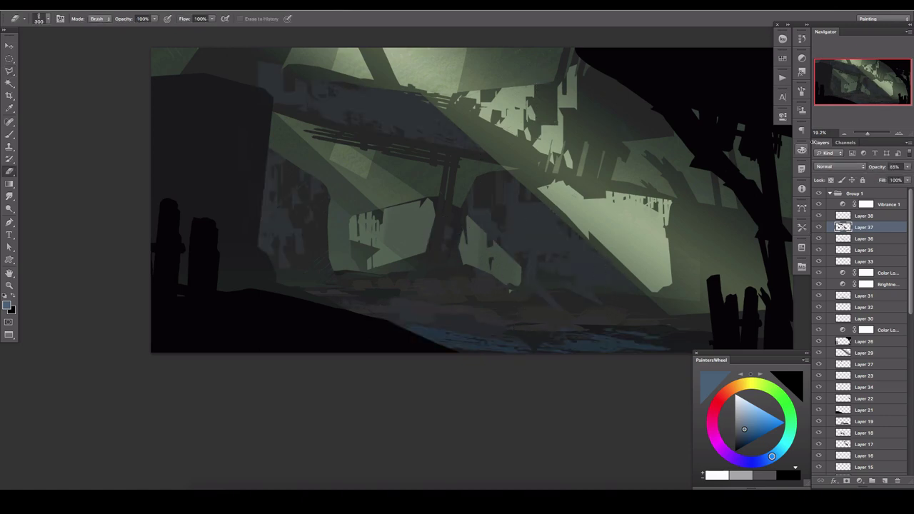
{"action": "left_click", "coordinate": [782, 104]}
{"action": "key", "text": "bracketright"}
{"action": "key", "text": "bracketright"}
{"action": "left_click", "coordinate": [782, 104]}
- Add a Vivid Light layer with an orange gradient from the top at 18% opacity
{"action": "left_click", "coordinate": [884, 202]}
{"action": "left_click", "coordinate": [884, 480]}
{"action": "key", "text": "g"}
{"action": "left_click", "coordinate": [839, 167]}
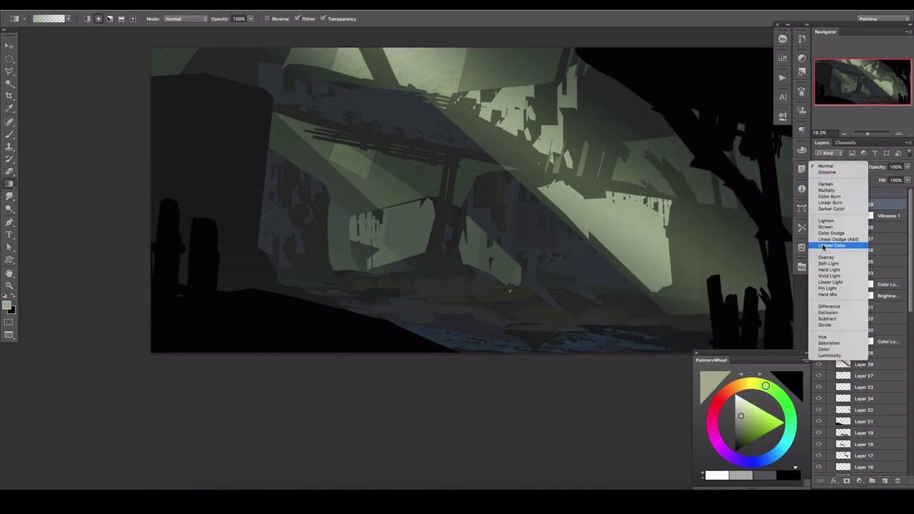
{"action": "left_click", "coordinate": [829, 275]}
{"action": "left_click", "coordinate": [738, 385]}
{"action": "left_click", "coordinate": [766, 412]}
{"action": "left_click_drag", "start_coordinate": [377, 134], "coordinate": [421, 325]}
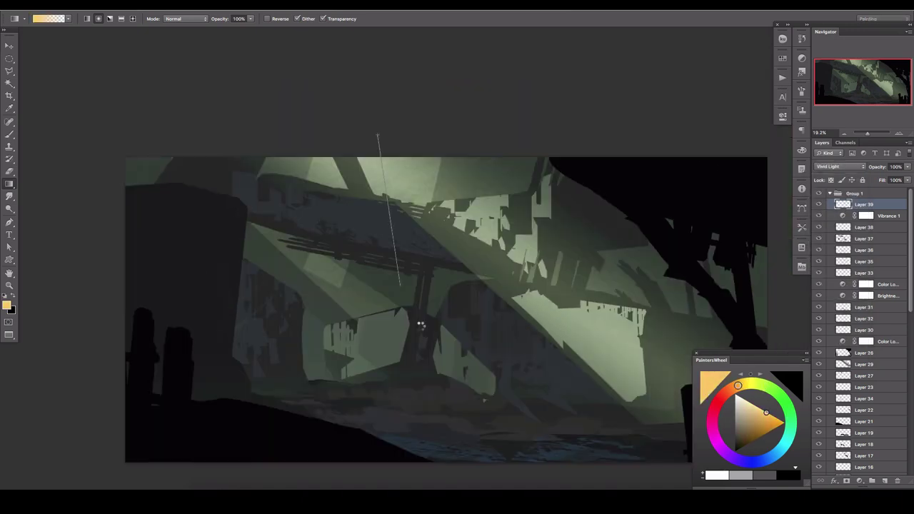
{"action": "left_click_drag", "start_coordinate": [907, 166], "coordinate": [860, 183]}
{"action": "left_click_drag", "start_coordinate": [550, 242], "coordinate": [502, 187]}
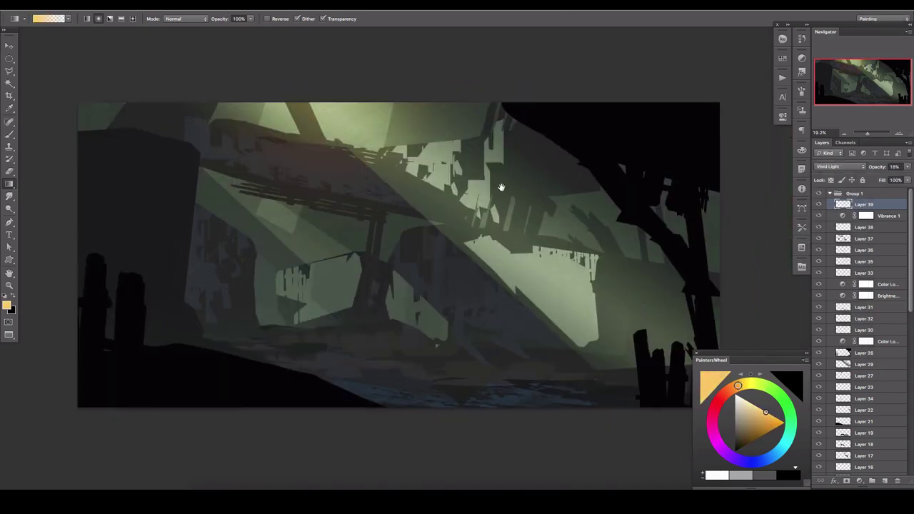
- Try a dark teal band on a new layer above Layer 39, then discard it
{"action": "left_click", "coordinate": [884, 481]}
{"action": "left_click", "coordinate": [782, 447]}
{"action": "left_click", "coordinate": [839, 167]}
{"action": "left_click", "coordinate": [829, 275]}
{"action": "left_click", "coordinate": [739, 432]}
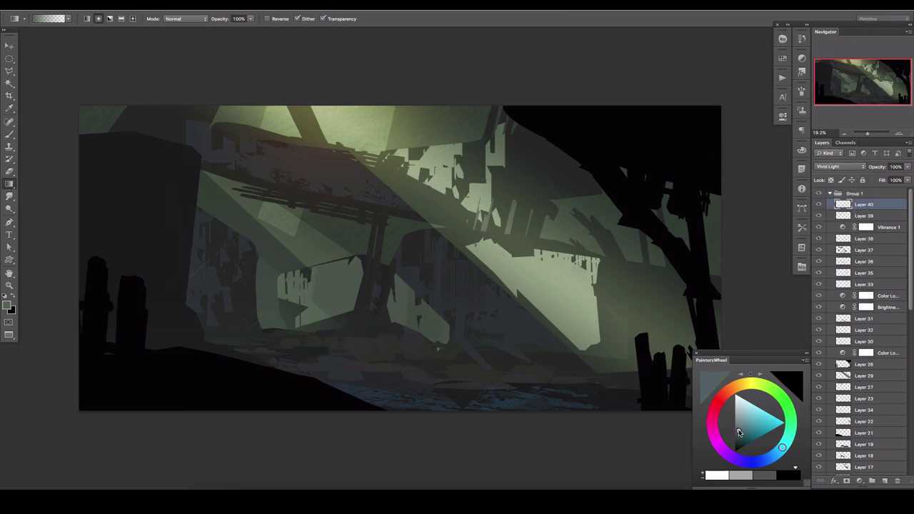
{"action": "scroll", "coordinate": [739, 432], "scroll_direction": "down", "scroll_amount": 3}
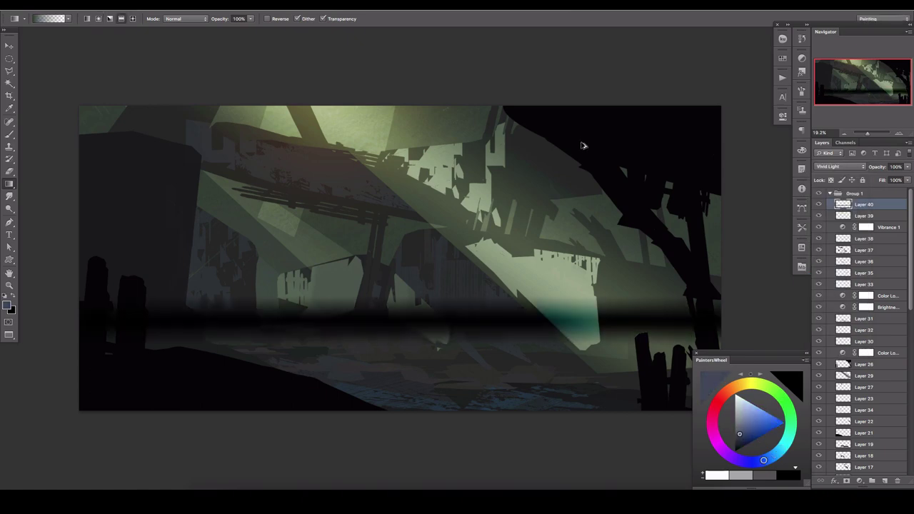
{"action": "left_click", "coordinate": [829, 166]}
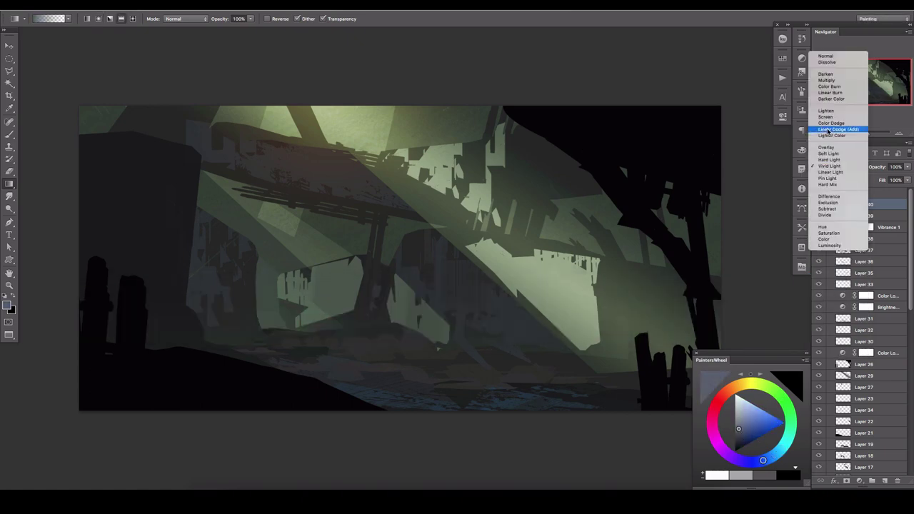
{"action": "key", "text": "Escape"}
{"action": "key", "text": "Delete"}
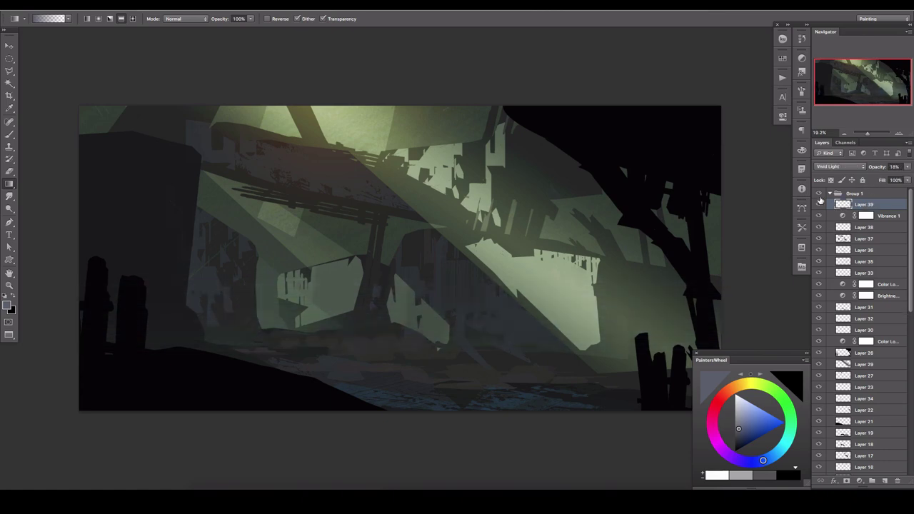
- Add a fresh empty Layer 40 above Layer 39, leaving window arrangement unchanged
{"action": "left_click", "coordinate": [884, 484]}
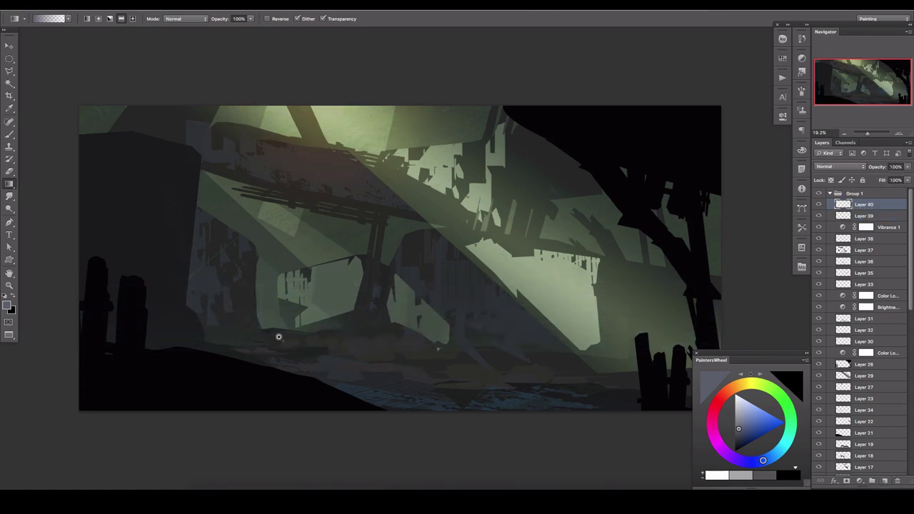
{"action": "left_click", "coordinate": [279, 13]}
{"action": "left_click", "coordinate": [429, 227]}
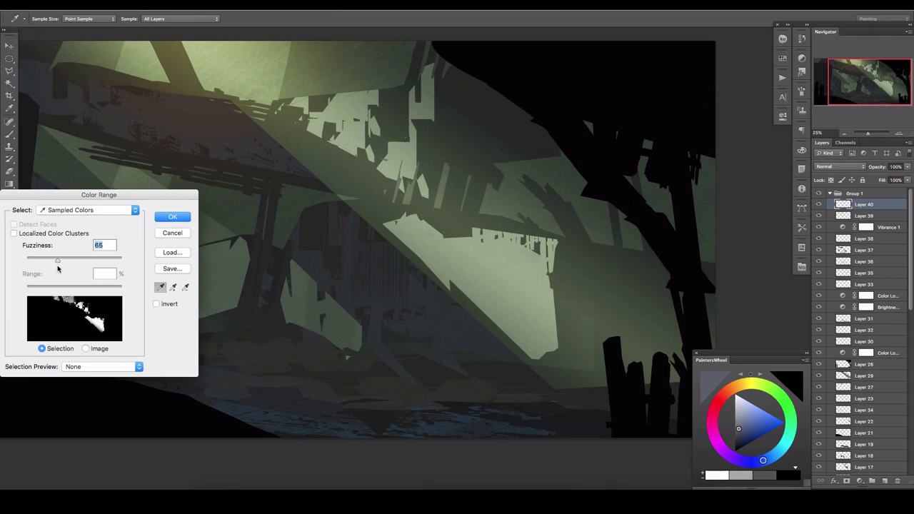
- Confirm the colour-range selection of the lit planes and add a texture layer
{"action": "key", "text": "Return"}
{"action": "key", "text": "b"}
{"action": "left_click", "coordinate": [883, 480]}
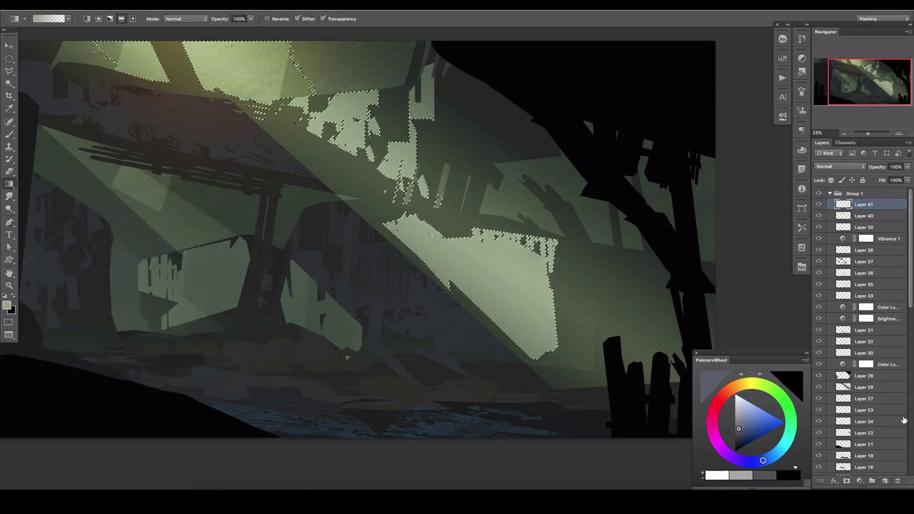
- Choose the large scaffolding tower brush from the brush preset list
{"action": "left_click", "coordinate": [39, 19]}
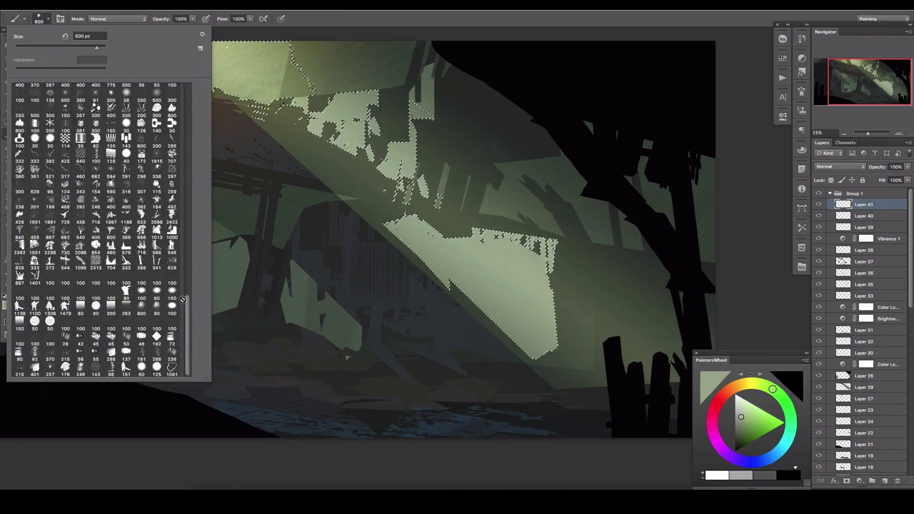
{"action": "left_click_drag", "start_coordinate": [182, 299], "coordinate": [191, 269]}
{"action": "scroll", "coordinate": [175, 308], "scroll_direction": "up", "scroll_amount": 2}
{"action": "scroll", "coordinate": [175, 308], "scroll_direction": "up", "scroll_amount": 2}
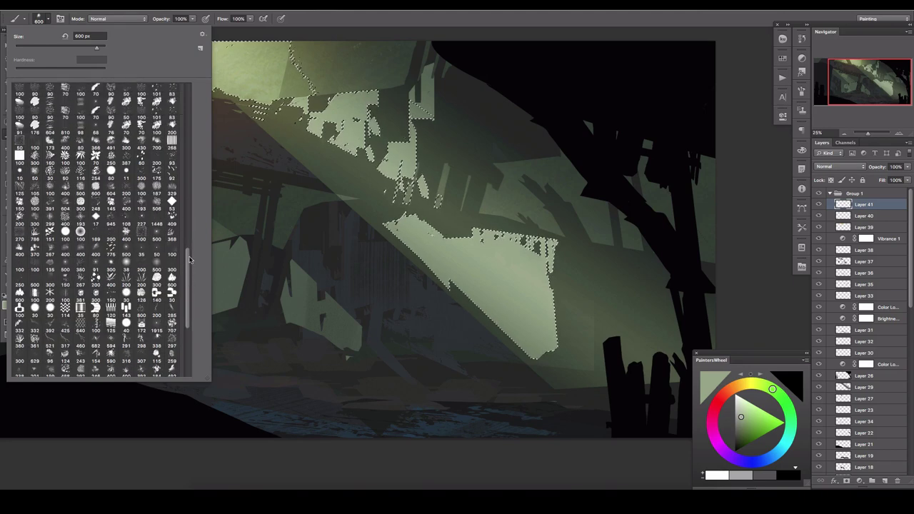
{"action": "scroll", "coordinate": [175, 309], "scroll_direction": "up", "scroll_amount": 2}
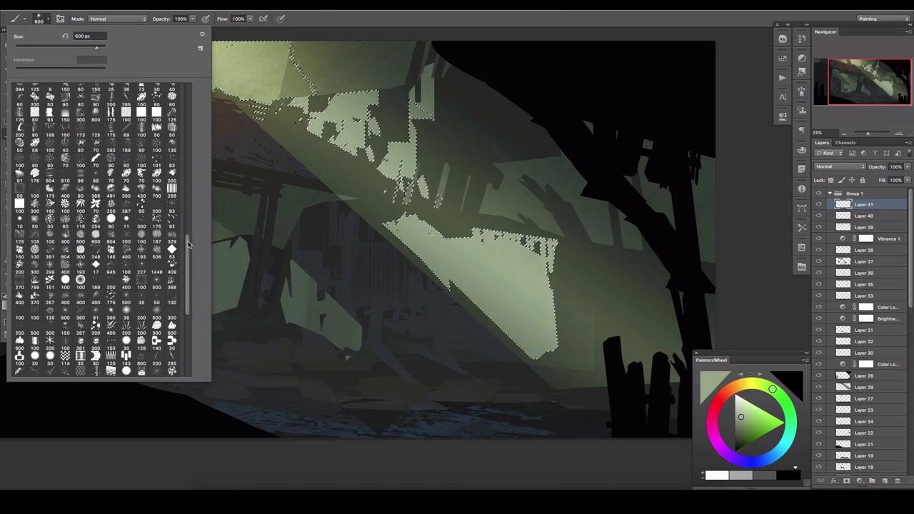
{"action": "left_click_drag", "start_coordinate": [188, 245], "coordinate": [184, 223]}
{"action": "scroll", "coordinate": [173, 234], "scroll_direction": "up", "scroll_amount": 3}
{"action": "scroll", "coordinate": [173, 234], "scroll_direction": "up", "scroll_amount": 3}
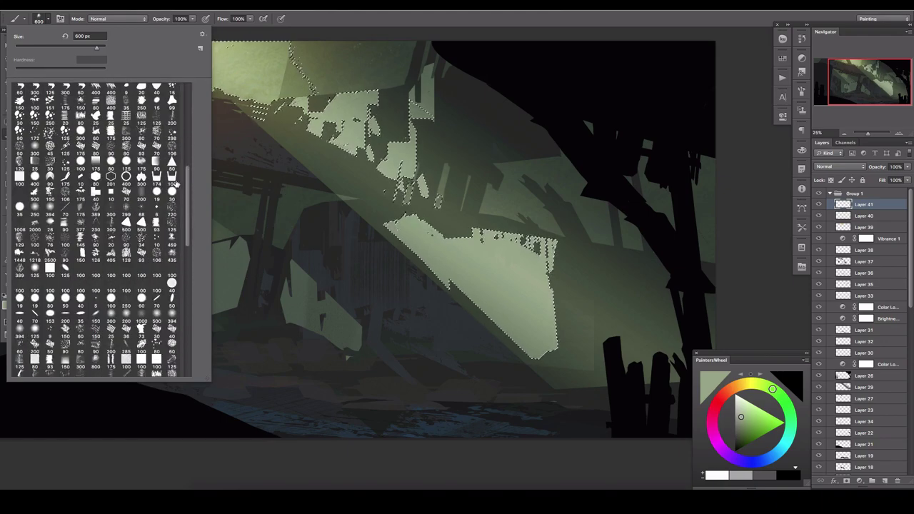
{"action": "scroll", "coordinate": [186, 143], "scroll_direction": "up", "scroll_amount": 3}
{"action": "scroll", "coordinate": [190, 105], "scroll_direction": "down", "scroll_amount": 5}
{"action": "scroll", "coordinate": [186, 111], "scroll_direction": "down", "scroll_amount": 5}
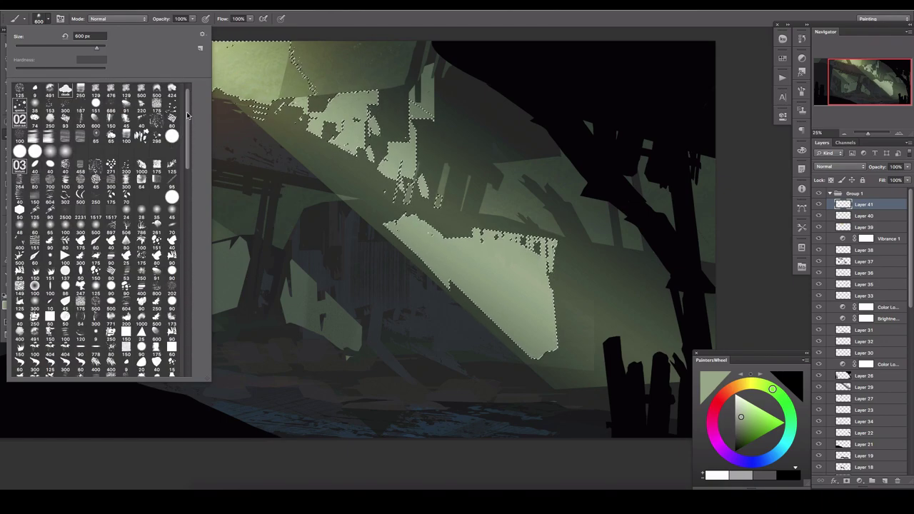
{"action": "scroll", "coordinate": [174, 214], "scroll_direction": "down", "scroll_amount": 5}
{"action": "scroll", "coordinate": [166, 329], "scroll_direction": "down", "scroll_amount": 5}
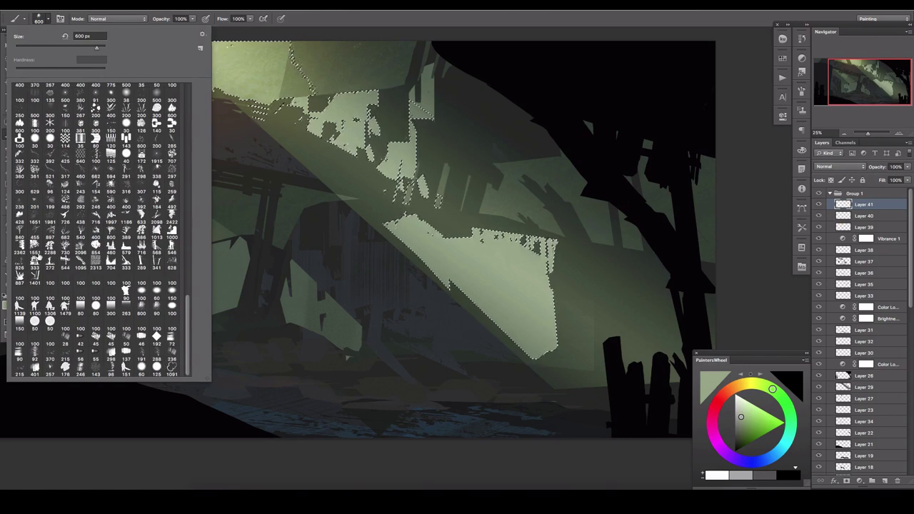
{"action": "double_click", "coordinate": [109, 284]}
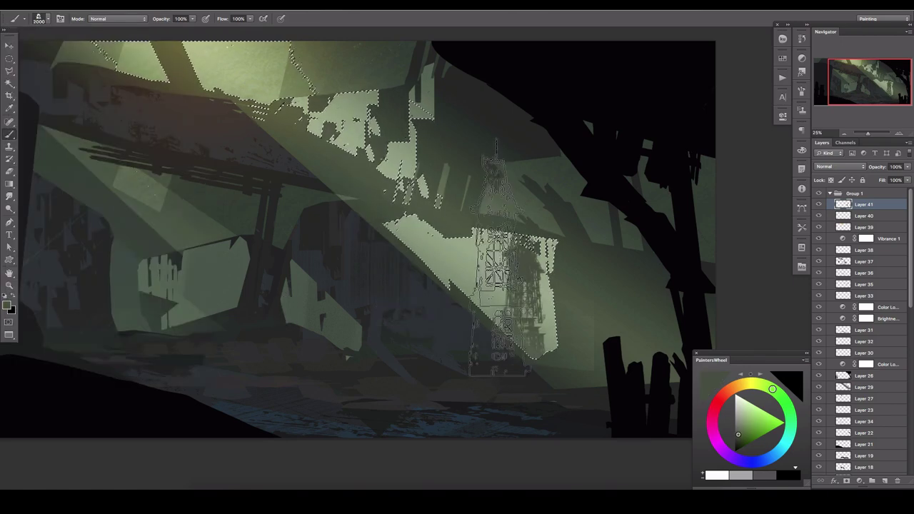
- Stamp the scaffolding tower texture into the selection, deselect, and fade it to 43% opacity
{"action": "left_click", "coordinate": [354, 130]}
{"action": "key", "text": "ctrl+d"}
{"action": "left_click_drag", "start_coordinate": [874, 179], "coordinate": [882, 177]}
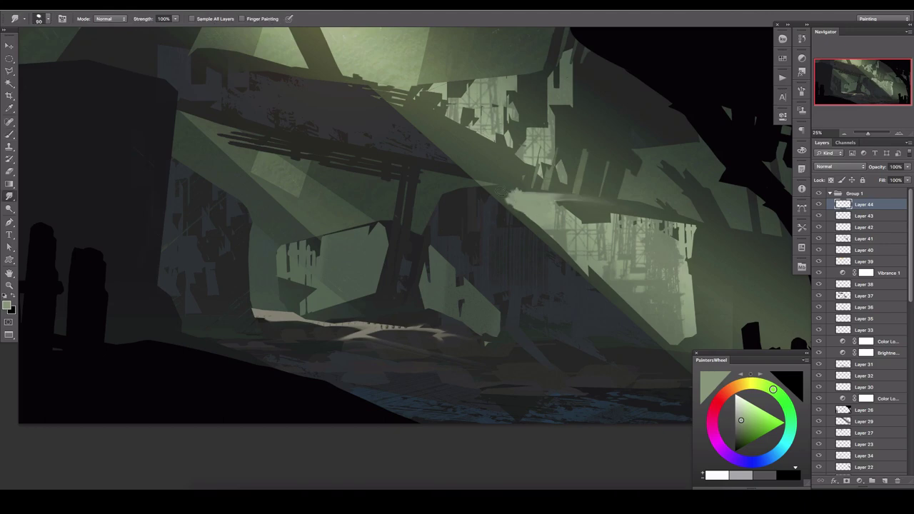
{"action": "key", "text": "ctrl+shift+alt+n"}
{"action": "left_click", "coordinate": [214, 108]}
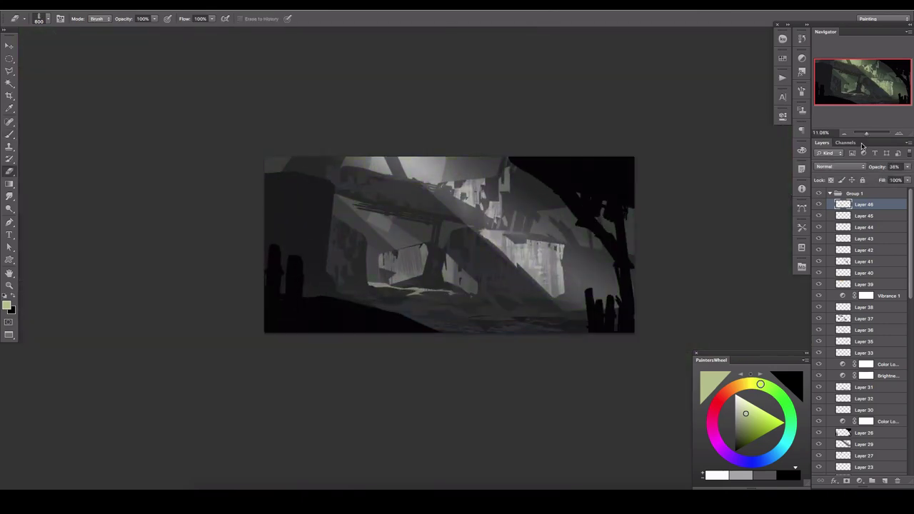
- Flatten the image and shade a lasso-selected central rock block with a vertical gradient
{"action": "left_click", "coordinate": [883, 482]}
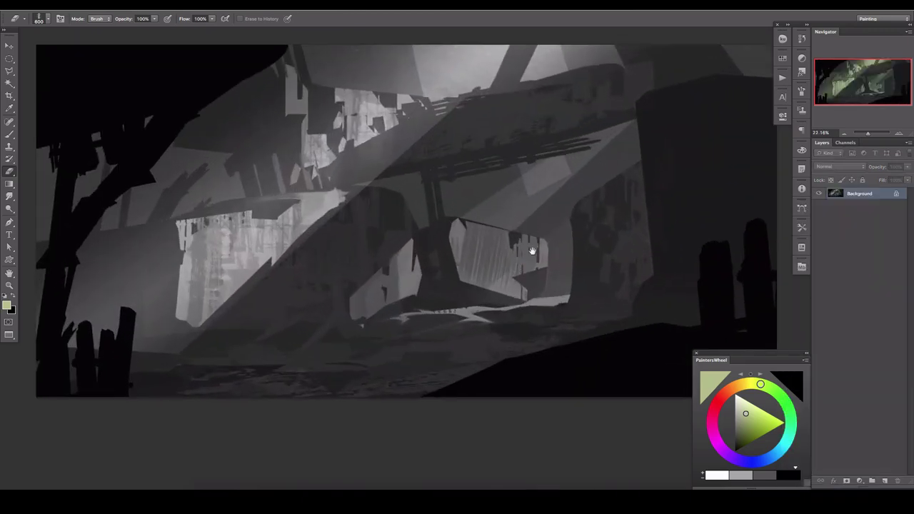
{"action": "key", "text": "l"}
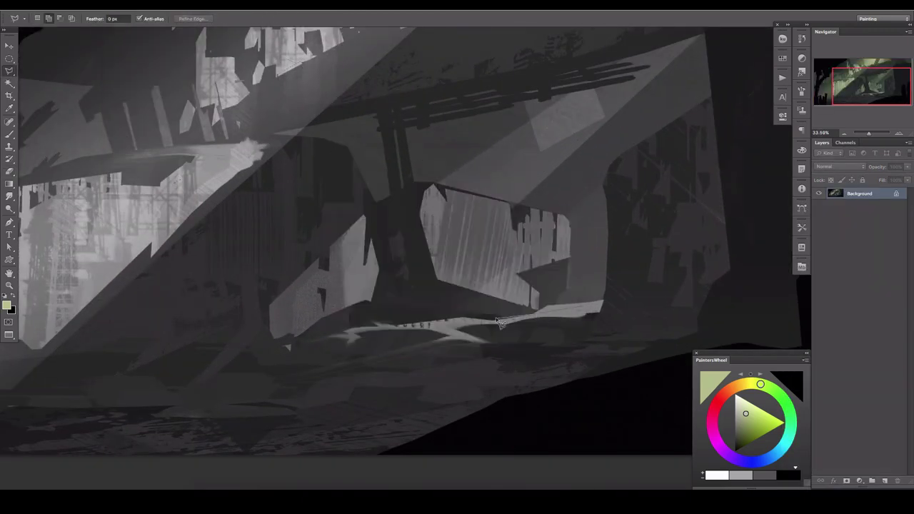
{"action": "double_click", "coordinate": [604, 304]}
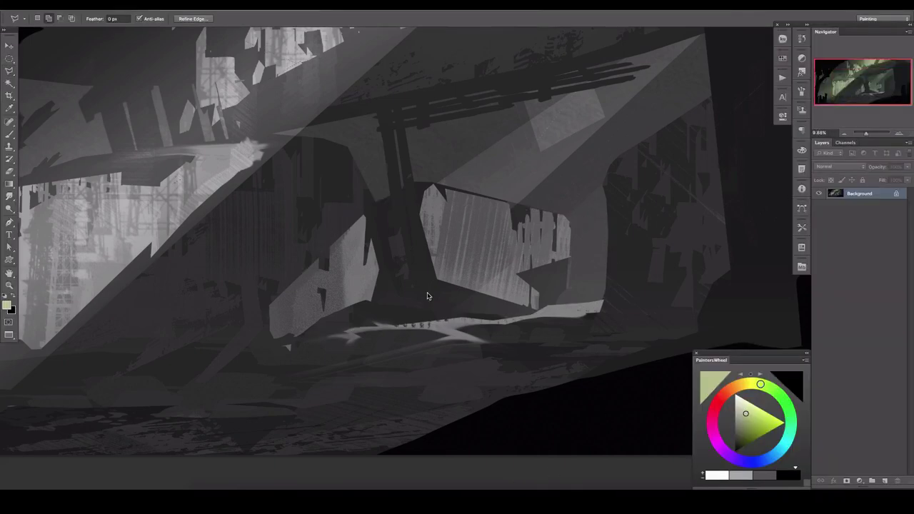
{"action": "key", "text": "g"}
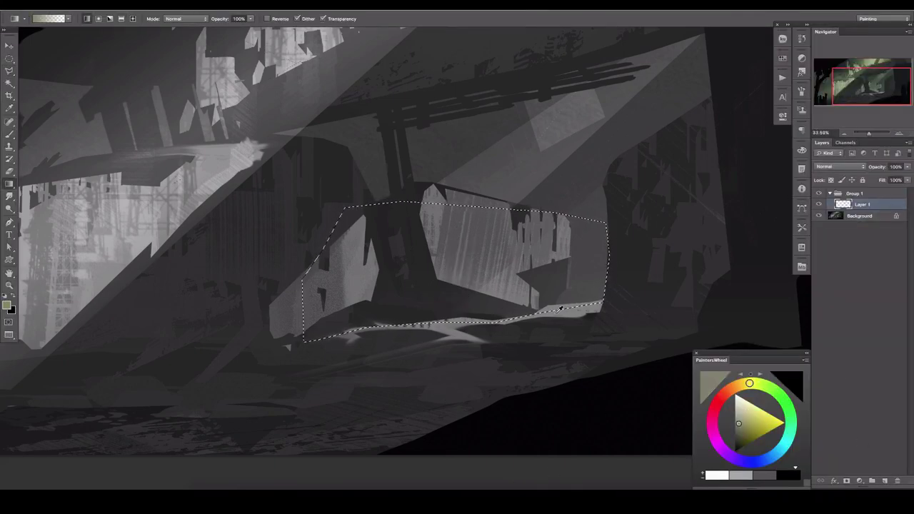
{"action": "left_click_drag", "start_coordinate": [457, 335], "coordinate": [457, 214]}
{"action": "key", "text": "ctrl+d"}
- Brush dark diagonal streaks across the rock base at lowered opacity, then add a figure layer
{"action": "key", "text": "b"}
{"action": "left_click_drag", "start_coordinate": [293, 332], "coordinate": [422, 282]}
{"action": "left_click_drag", "start_coordinate": [904, 178], "coordinate": [897, 178]}
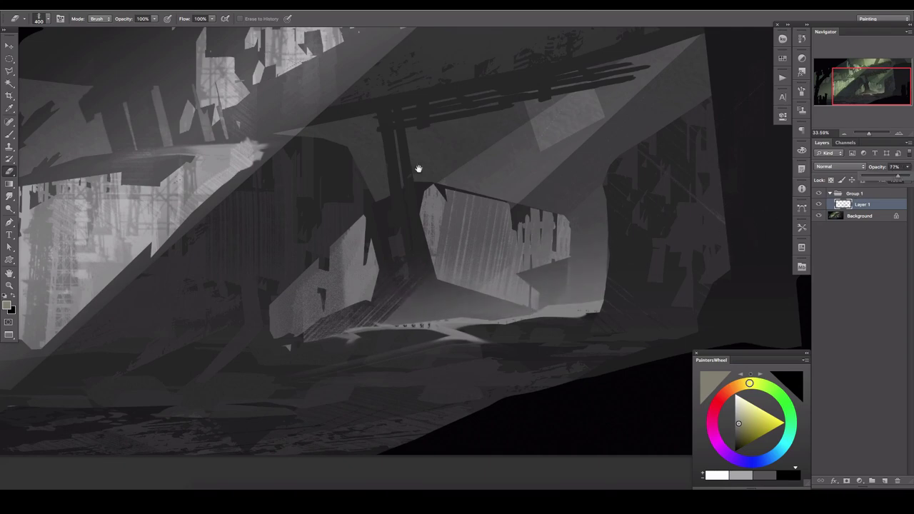
{"action": "left_click_drag", "start_coordinate": [418, 169], "coordinate": [627, 222]}
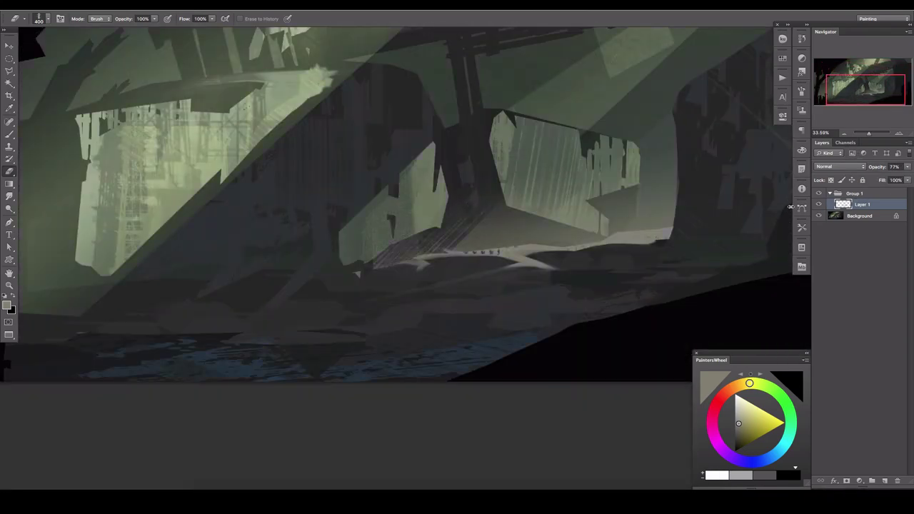
{"action": "mouse_move", "coordinate": [557, 193]}
{"action": "left_mouse_down"}
{"action": "mouse_move", "coordinate": [511, 265]}
{"action": "mouse_move", "coordinate": [407, 268]}
{"action": "left_mouse_up"}
{"action": "left_click", "coordinate": [866, 482]}
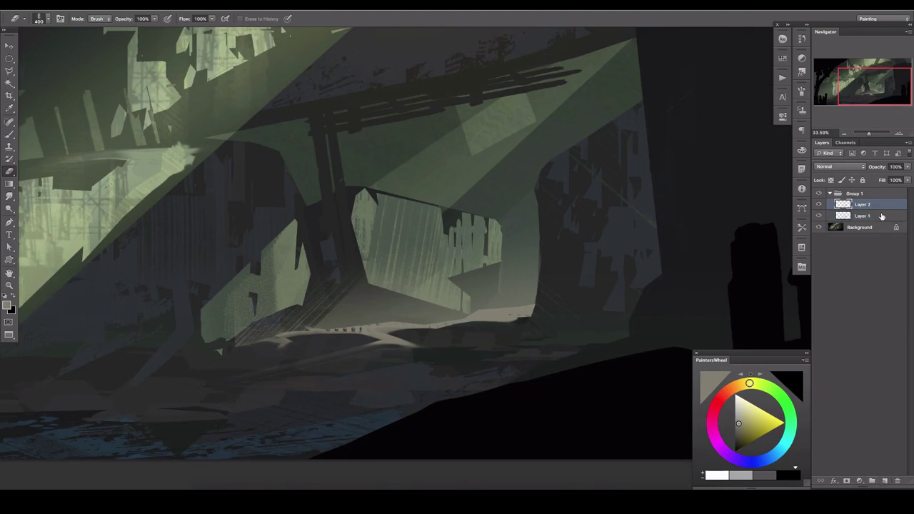
{"action": "left_click_drag", "start_coordinate": [511, 224], "coordinate": [561, 205]}
- Draw a dark, horizontally flipped human figure shape beneath the arch, moved to the top of the stack
{"action": "key", "text": "u"}
{"action": "left_click", "coordinate": [296, 18]}
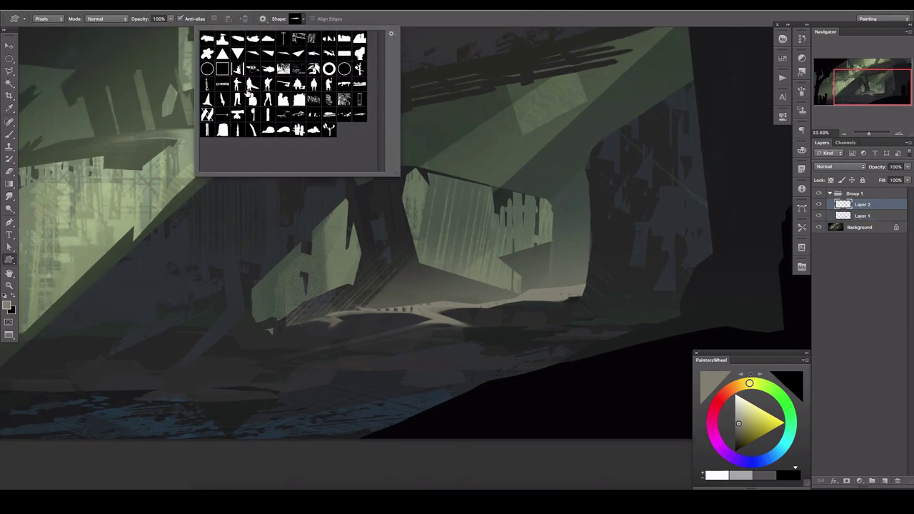
{"action": "left_click", "coordinate": [252, 84]}
{"action": "left_click", "coordinate": [531, 290], "text": "alt"}
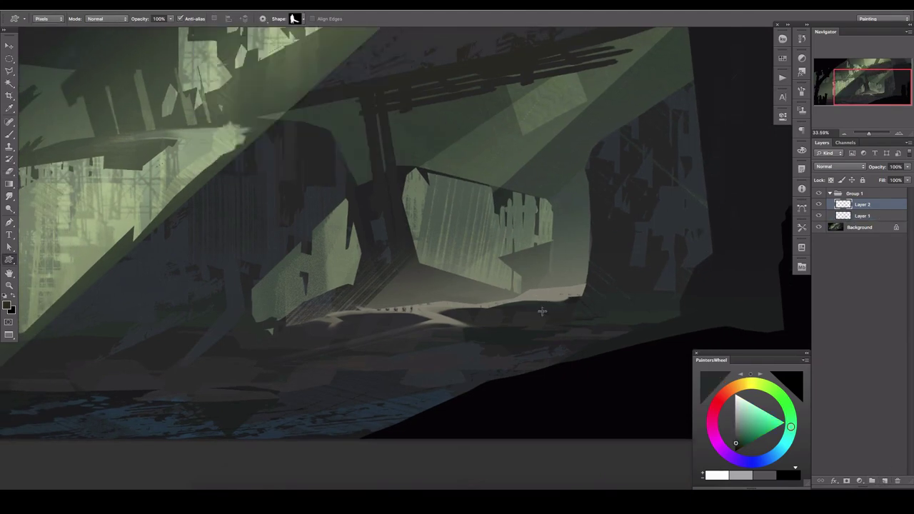
{"action": "left_click_drag", "start_coordinate": [544, 308], "coordinate": [485, 248]}
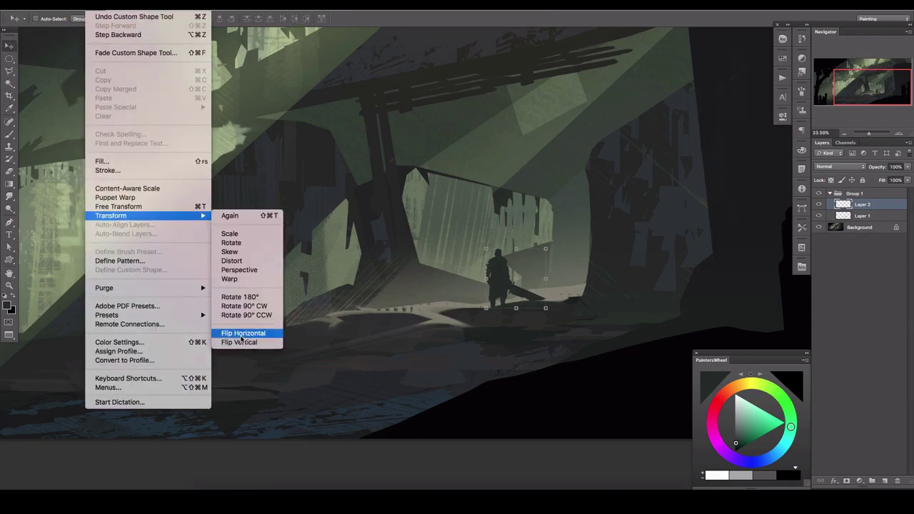
{"action": "left_click", "coordinate": [255, 330]}
{"action": "key", "text": "v"}
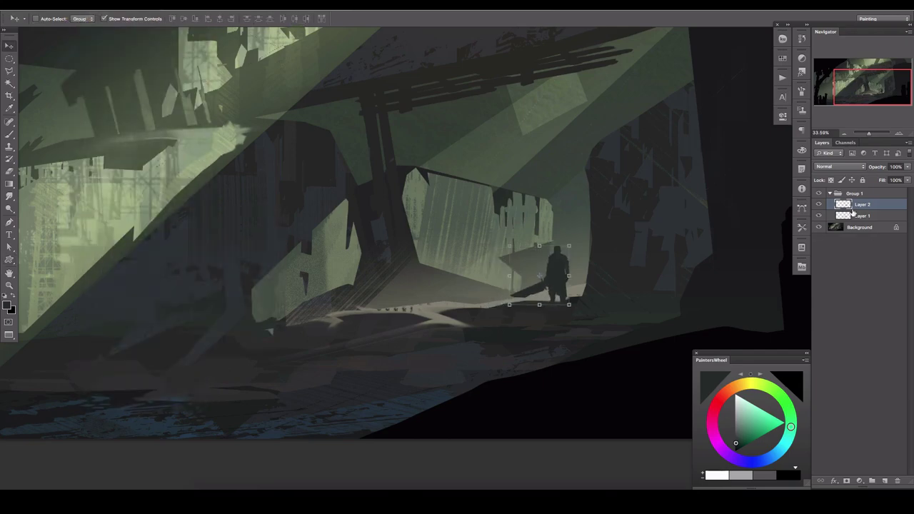
{"action": "left_click_drag", "start_coordinate": [852, 212], "coordinate": [854, 189]}
- Add an Overlay layer with a pale yellow gradient glow around the figure
{"action": "left_click", "coordinate": [863, 216]}
{"action": "left_click", "coordinate": [884, 481]}
{"action": "left_click", "coordinate": [839, 167]}
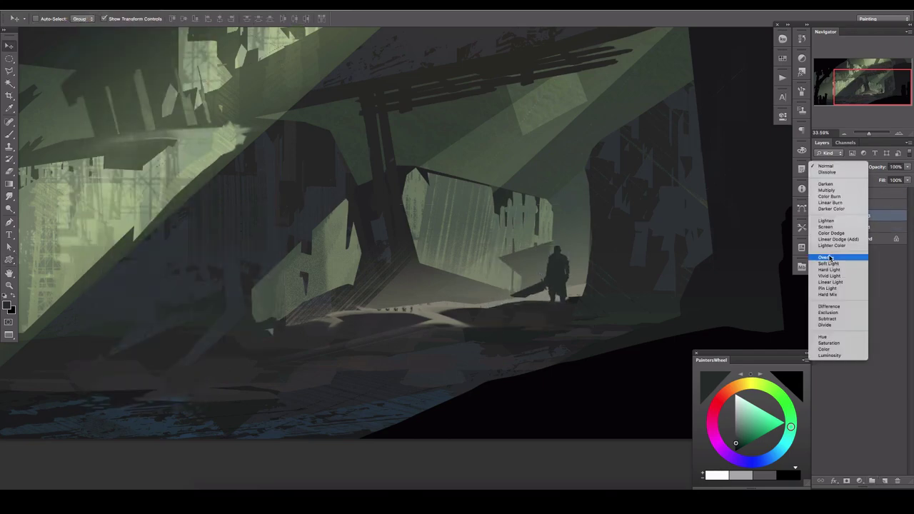
{"action": "left_click", "coordinate": [829, 258]}
{"action": "key", "text": "g"}
{"action": "left_click", "coordinate": [519, 244], "text": "alt"}
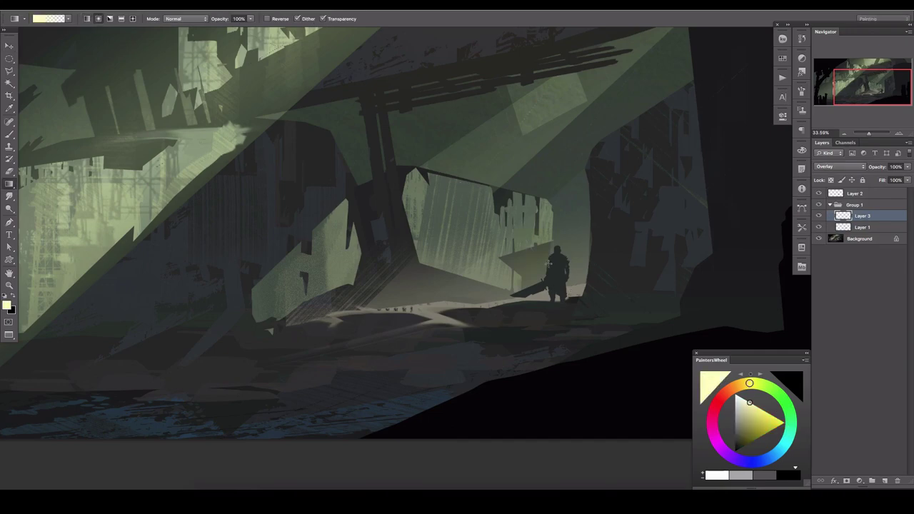
{"action": "left_click_drag", "start_coordinate": [557, 250], "coordinate": [438, 133]}
- Paint soft bright light rays around the figure, shrink the eraser to 400, and add Layer 4
{"action": "key", "text": "b"}
{"action": "right_click", "coordinate": [157, 309]}
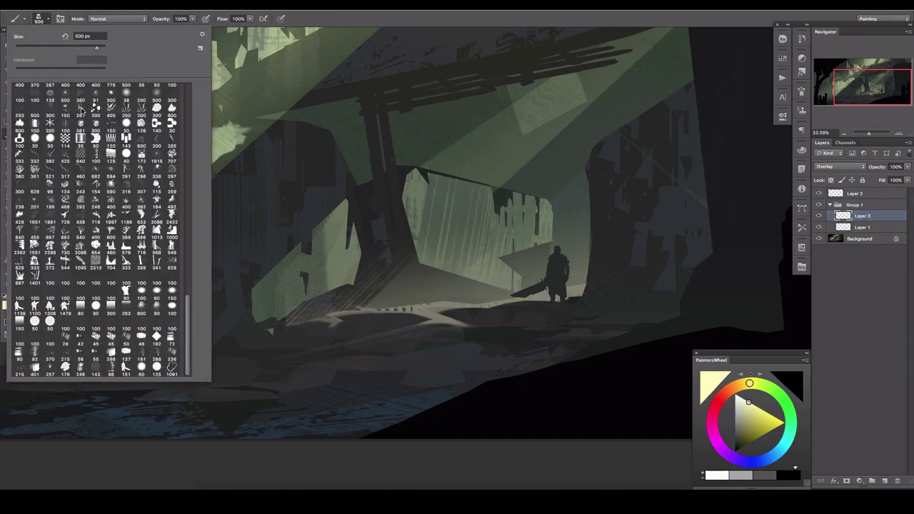
{"action": "double_click", "coordinate": [157, 309]}
{"action": "left_click_drag", "start_coordinate": [561, 255], "coordinate": [485, 208]}
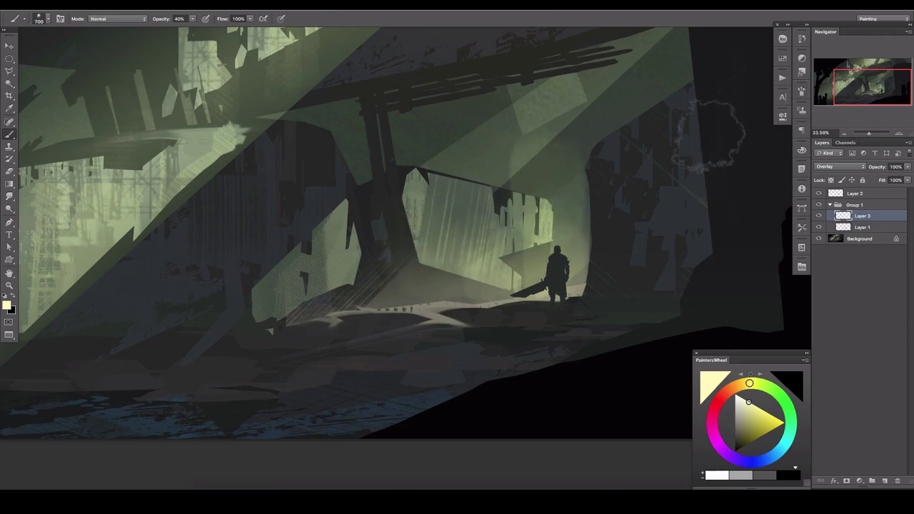
{"action": "key", "text": "e"}
{"action": "key", "text": "bracketleft"}
{"action": "key", "text": "bracketleft"}
{"action": "key", "text": "bracketleft"}
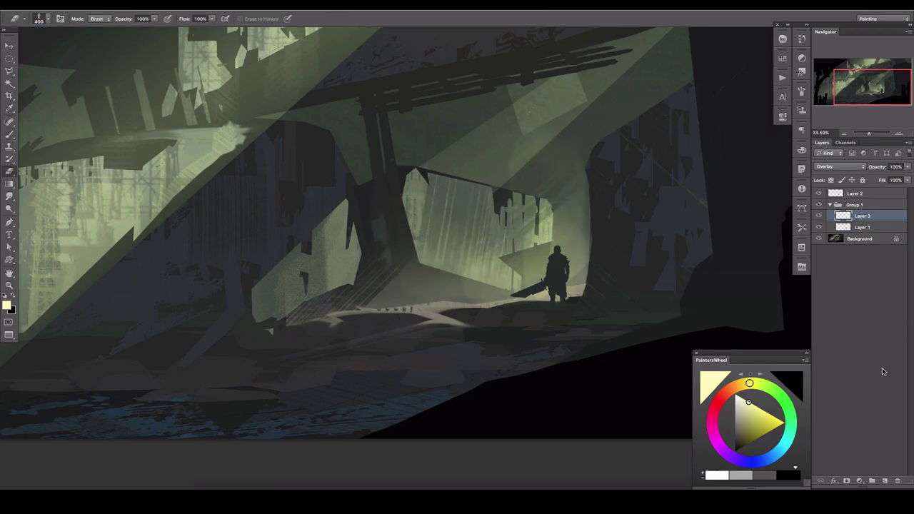
{"action": "left_click", "coordinate": [885, 481]}
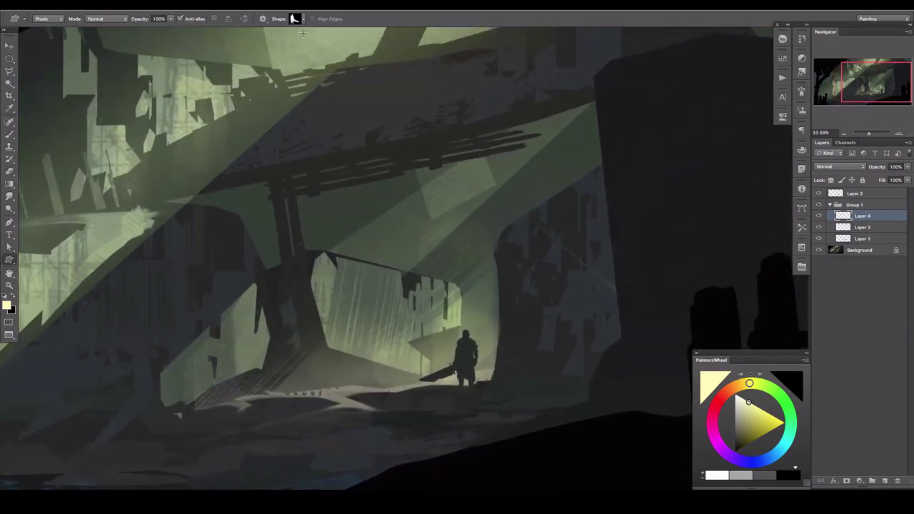
- Draw a thin black slash custom shape in the ruins and select a small nearby area
{"action": "left_click", "coordinate": [300, 18]}
{"action": "left_click", "coordinate": [298, 143]}
{"action": "key", "text": "d"}
{"action": "left_click_drag", "start_coordinate": [574, 251], "coordinate": [546, 95]}
{"action": "key", "text": "l"}
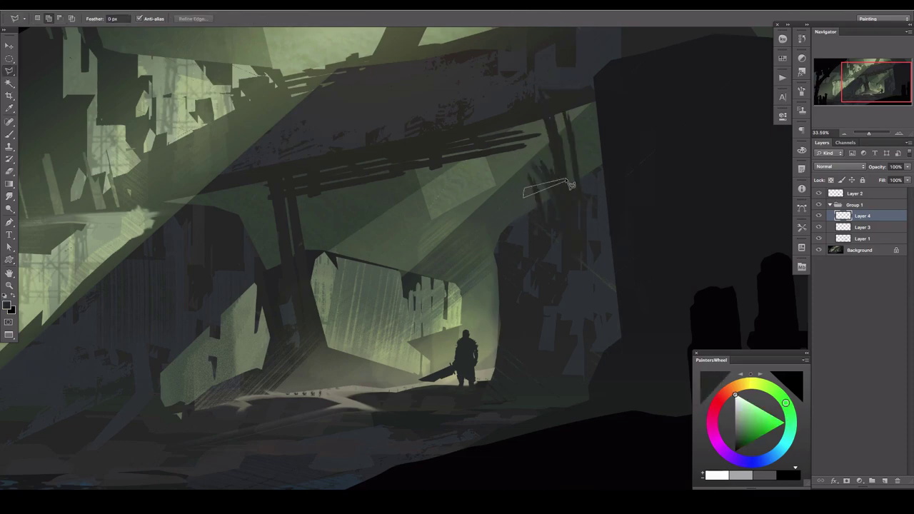
{"action": "left_click_drag", "start_coordinate": [538, 201], "coordinate": [524, 193]}
{"action": "key", "text": "b"}
{"action": "key", "text": "0"}
{"action": "key", "text": "bracketleft"}
{"action": "key", "text": "bracketleft"}
{"action": "key", "text": "bracketleft"}
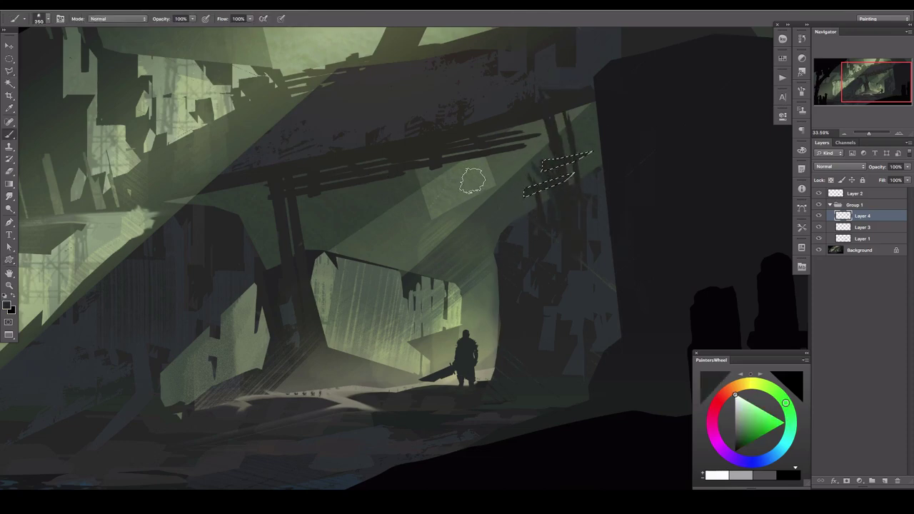
- On new Layer 5, select the pillar edge beside the figure and pick a lighter green for brushing
{"action": "left_click", "coordinate": [884, 481]}
{"action": "scroll", "coordinate": [503, 360], "scroll_direction": "up", "scroll_amount": 3}
{"action": "scroll", "coordinate": [504, 360], "scroll_direction": "up", "scroll_amount": 2}
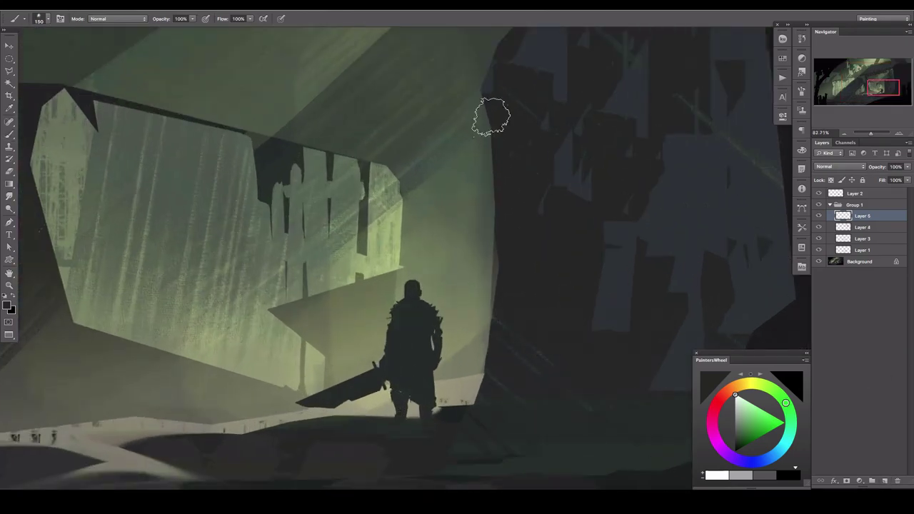
{"action": "key", "text": "l"}
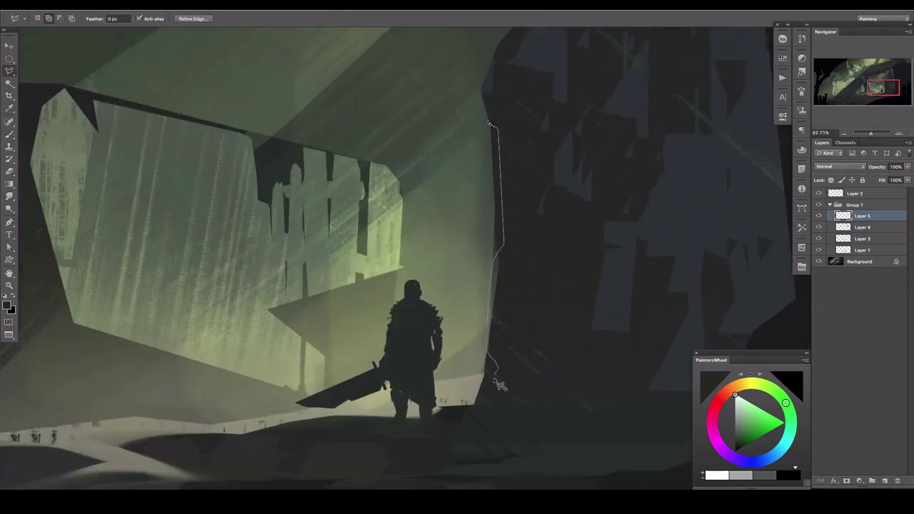
{"action": "left_click", "coordinate": [468, 392]}
{"action": "left_click", "coordinate": [441, 109]}
{"action": "left_click", "coordinate": [490, 123]}
{"action": "key", "text": "b"}
{"action": "left_click", "coordinate": [493, 178], "text": "alt"}
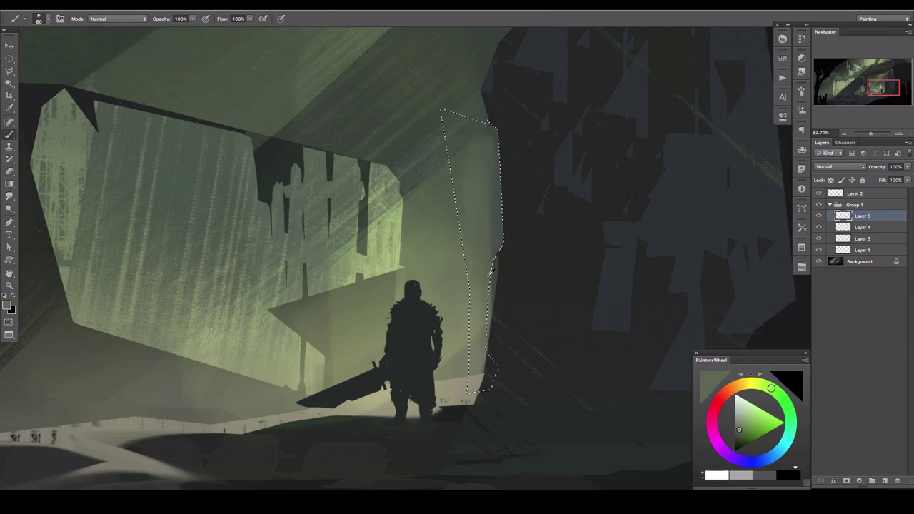
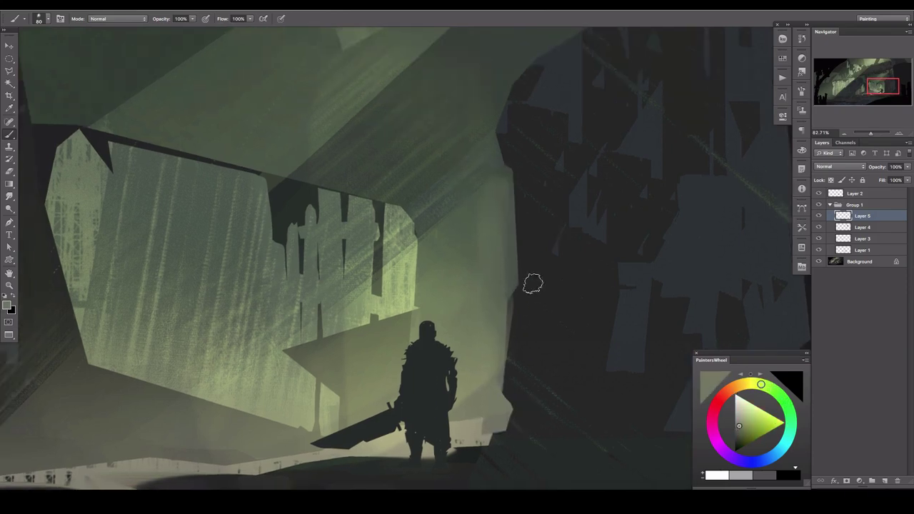
- Outline a dark angled plane beside the sword figure on a new layer and fill it with sampled dark green
{"action": "left_click", "coordinate": [508, 259], "text": "alt"}
{"action": "key", "text": "l"}
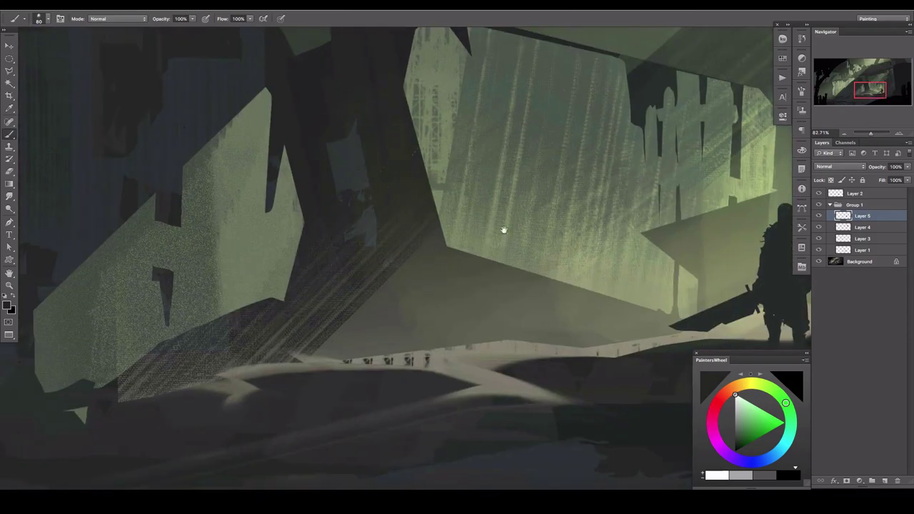
{"action": "key", "text": "b"}
{"action": "key", "text": "l"}
{"action": "key", "text": "b"}
{"action": "left_click", "coordinate": [502, 289], "text": "alt"}
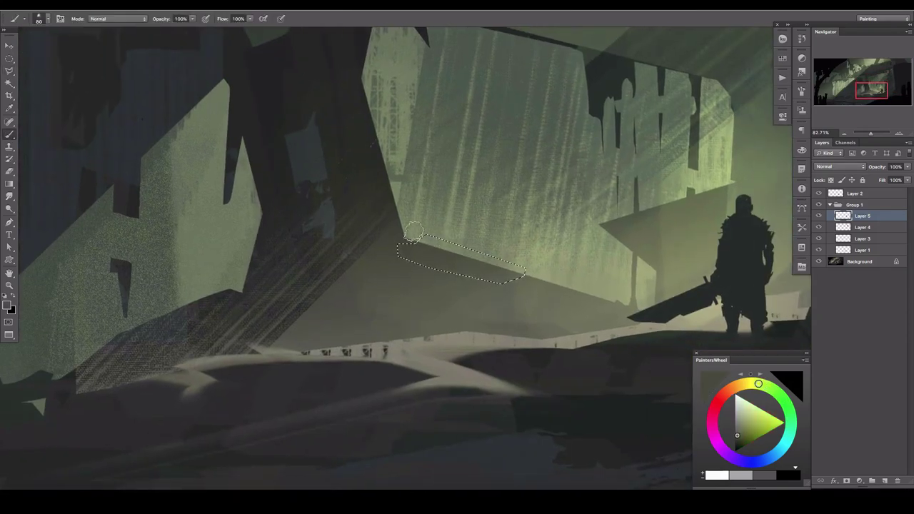
{"action": "left_click_drag", "start_coordinate": [421, 243], "coordinate": [514, 275]}
{"action": "left_click", "coordinate": [884, 481]}
{"action": "left_click_drag", "start_coordinate": [674, 279], "coordinate": [497, 207]}
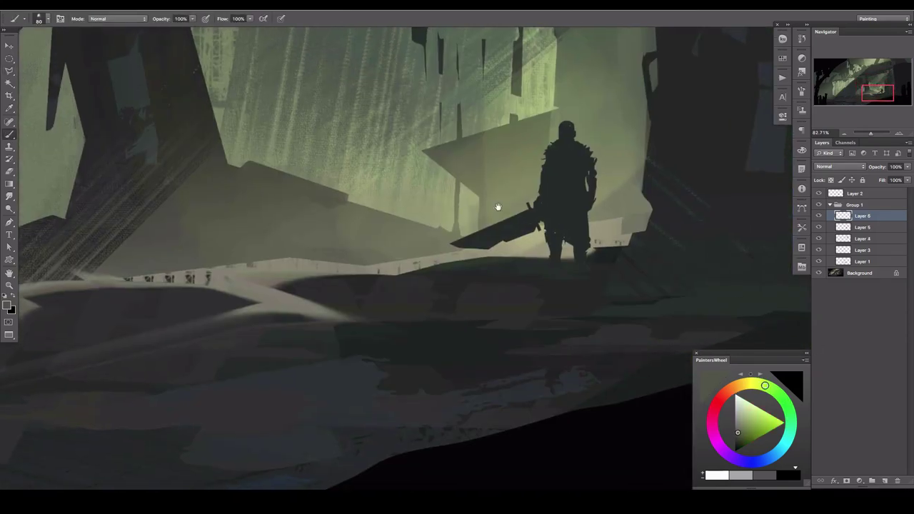
- Make a pixel selection with Select > Color Range
{"action": "left_click", "coordinate": [192, 5]}
{"action": "left_click", "coordinate": [207, 96]}
{"action": "key", "text": "Return"}
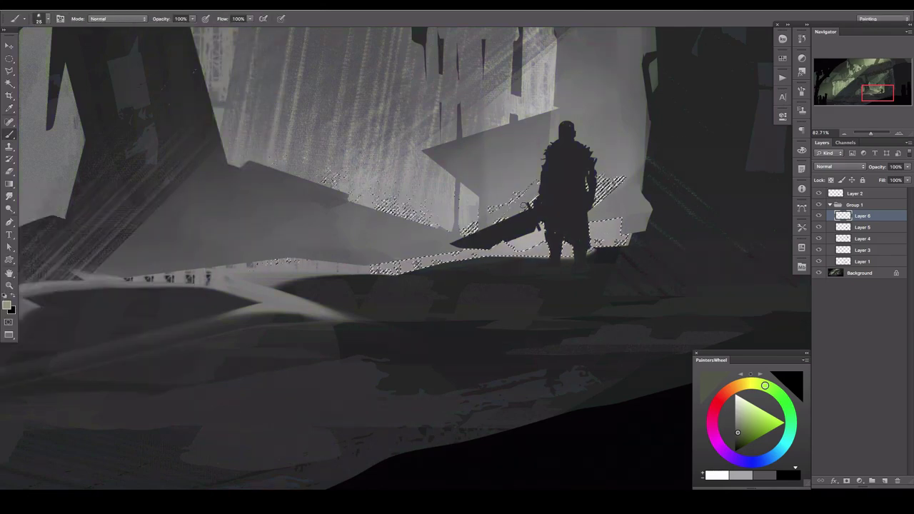
- Switch to a light cream colour, enlarge the brush slightly, and toggle a layer to compare the floor
{"action": "key", "text": "bracketright"}
{"action": "key", "text": "bracketright"}
{"action": "key", "text": "bracketright"}
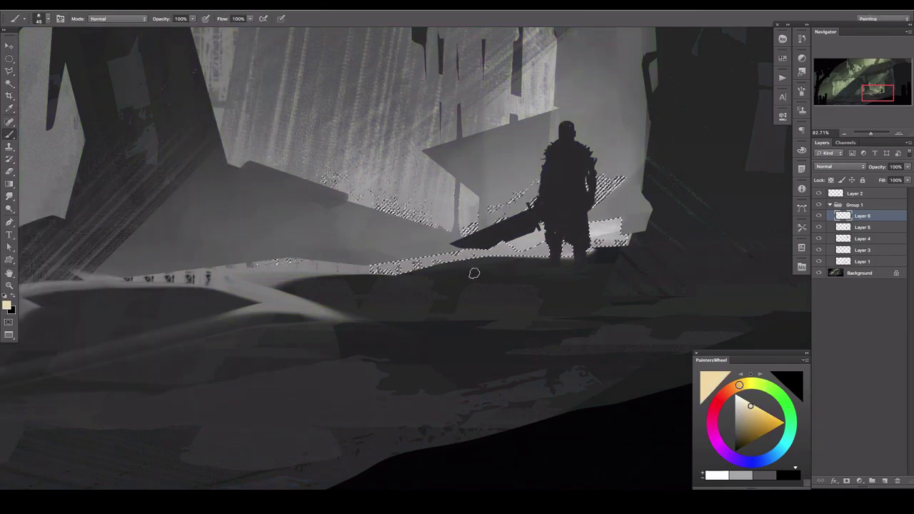
{"action": "key", "text": "bracketright"}
{"action": "mouse_move", "coordinate": [870, 133]}
{"action": "left_mouse_down"}
{"action": "mouse_move", "coordinate": [850, 133]}
{"action": "mouse_move", "coordinate": [883, 130]}
{"action": "left_mouse_up"}
{"action": "left_click", "coordinate": [818, 215]}
{"action": "left_click", "coordinate": [818, 193]}
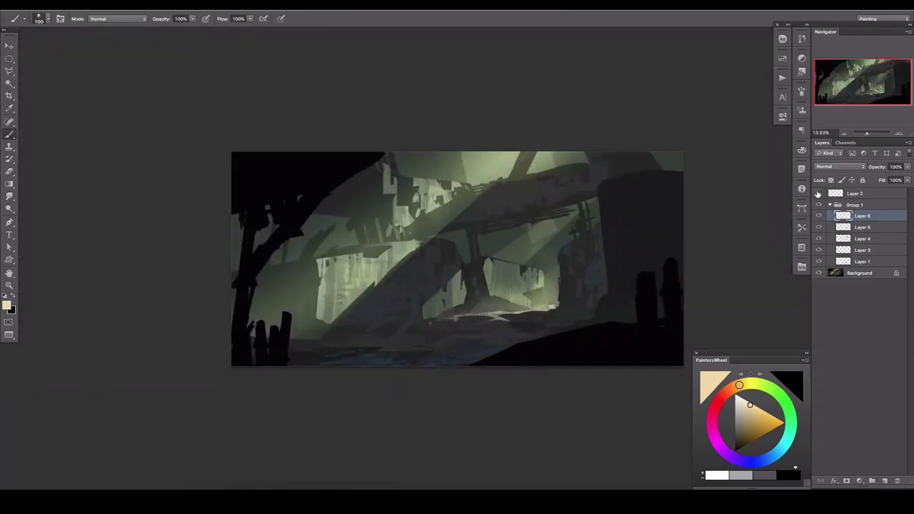
- Mirror the view, then paint a bright green glow across the lower right on a new Vivid Light layer
{"action": "key", "text": "h"}
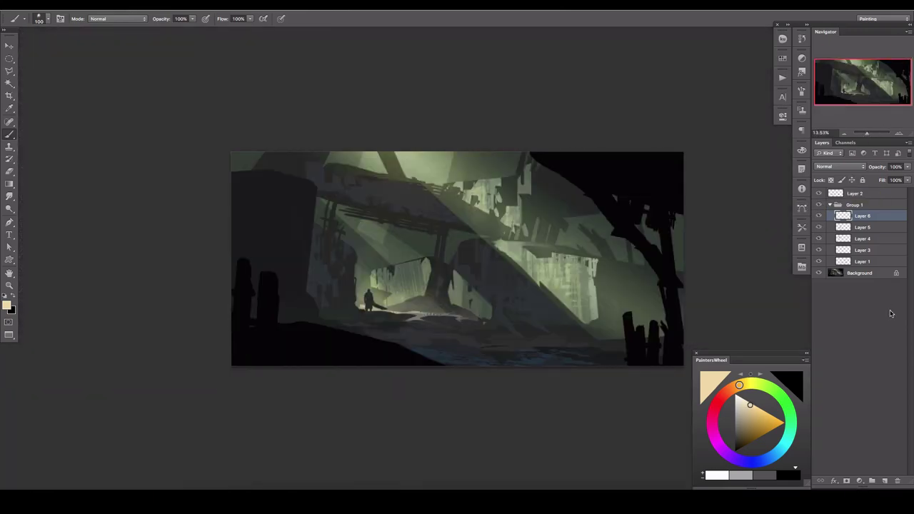
{"action": "left_click", "coordinate": [885, 480]}
{"action": "scroll", "coordinate": [524, 310], "scroll_direction": "up", "scroll_amount": 1}
{"action": "left_click", "coordinate": [550, 266], "text": "alt"}
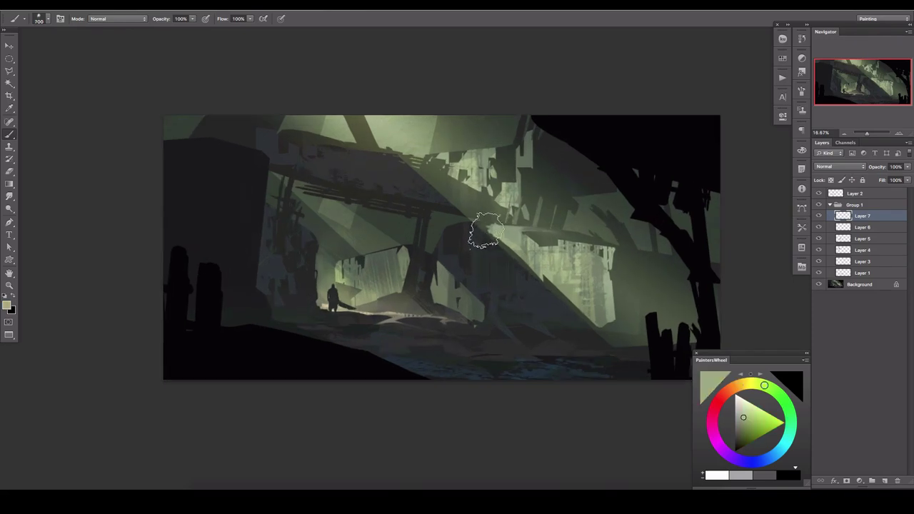
{"action": "left_click", "coordinate": [841, 166]}
{"action": "left_click", "coordinate": [841, 278]}
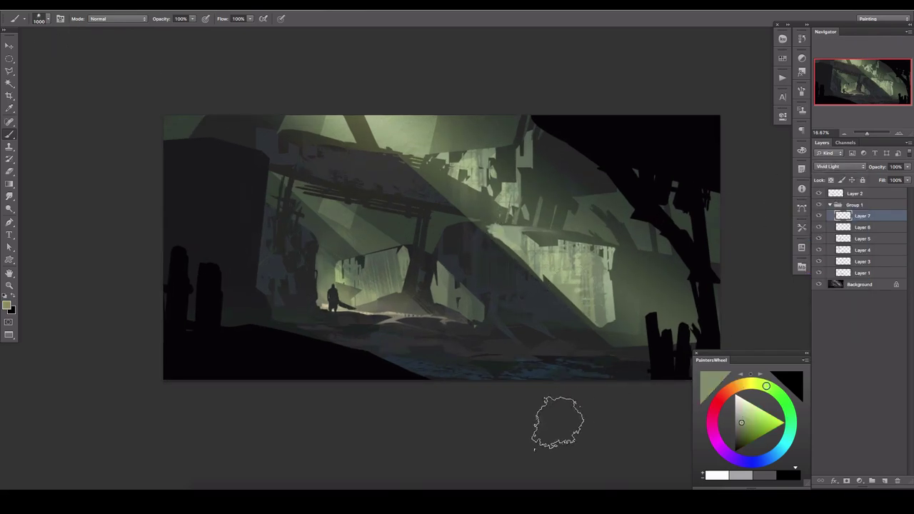
{"action": "left_click", "coordinate": [592, 321], "text": "alt"}
{"action": "mouse_move", "coordinate": [592, 321]}
{"action": "left_mouse_down"}
{"action": "mouse_move", "coordinate": [550, 314]}
{"action": "mouse_move", "coordinate": [642, 329]}
{"action": "left_mouse_up"}
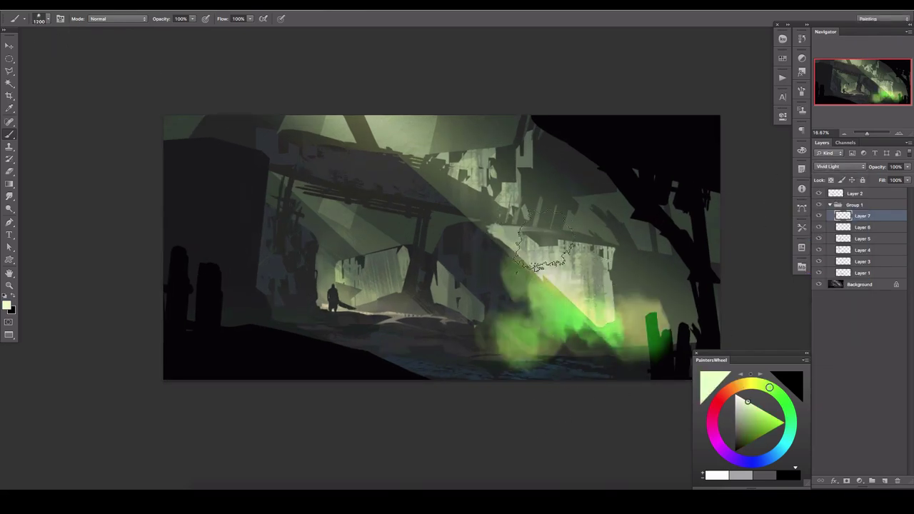
- Erase most of the green glow along the beam and lower that layer to 53% opacity
{"action": "key", "text": "e"}
{"action": "mouse_move", "coordinate": [510, 253]}
{"action": "left_mouse_down"}
{"action": "mouse_move", "coordinate": [528, 357]}
{"action": "mouse_move", "coordinate": [542, 286]}
{"action": "left_mouse_up"}
{"action": "left_click", "coordinate": [32, 17]}
{"action": "double_click", "coordinate": [146, 316]}
{"action": "key", "text": "bracketright"}
{"action": "key", "text": "bracketright"}
{"action": "key", "text": "bracketright"}
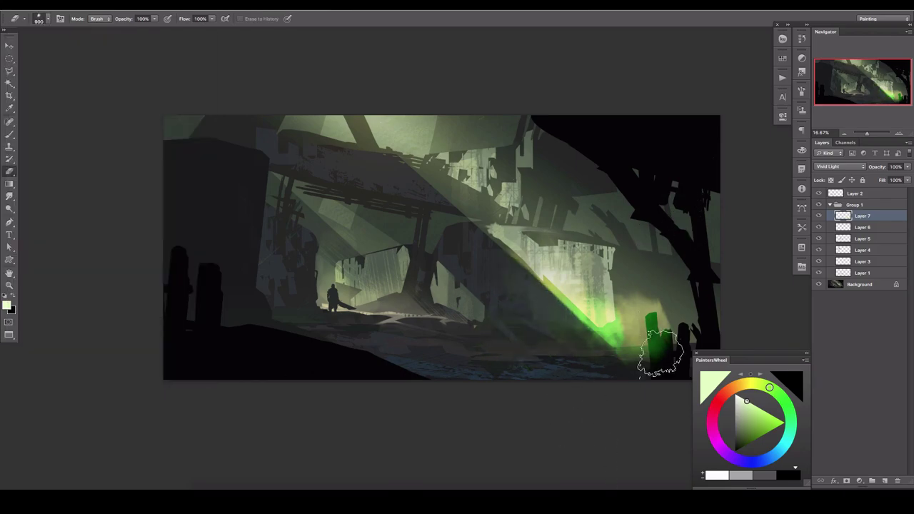
{"action": "left_click_drag", "start_coordinate": [656, 363], "coordinate": [586, 328]}
{"action": "left_click", "coordinate": [906, 166]}
{"action": "left_click_drag", "start_coordinate": [903, 176], "coordinate": [885, 176]}
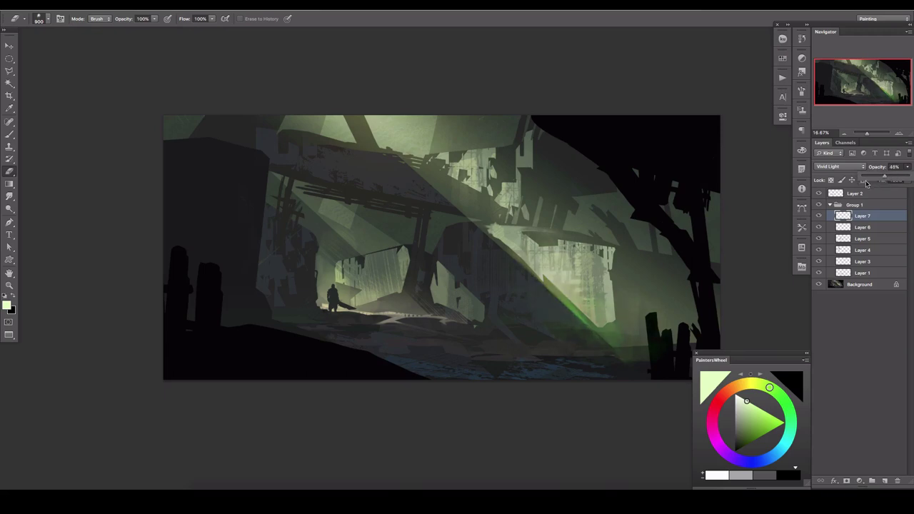
{"action": "left_click", "coordinate": [819, 215]}
- On new Layer 9, paint dark blue-grey streaks across the cavern floor with a smaller brush
{"action": "key", "text": "ctrl+shift+alt+n"}
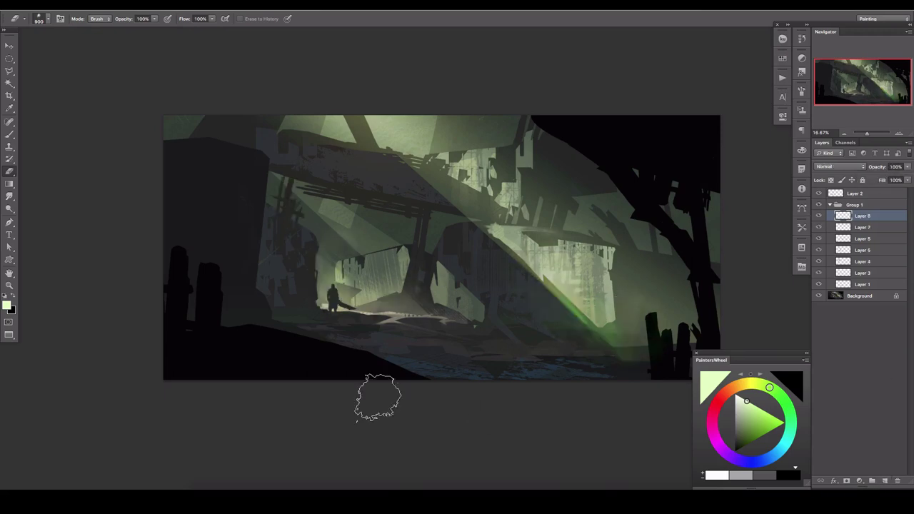
{"action": "scroll", "coordinate": [454, 350], "scroll_direction": "up", "scroll_amount": 2, "text": "alt"}
{"action": "key", "text": "ctrl+shift+alt+n"}
{"action": "key", "text": "b"}
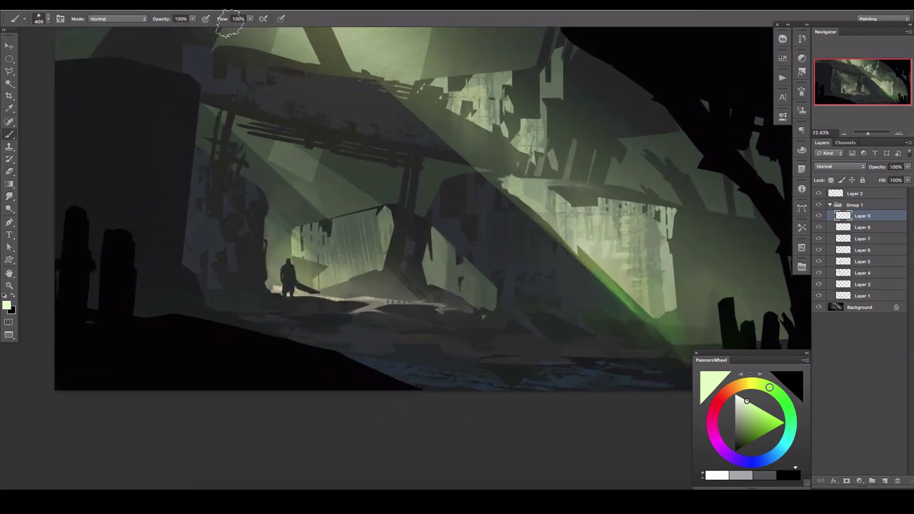
{"action": "left_click_drag", "start_coordinate": [767, 388], "coordinate": [765, 460]}
{"action": "left_click", "coordinate": [737, 438]}
{"action": "left_click_drag", "start_coordinate": [450, 382], "coordinate": [498, 377]}
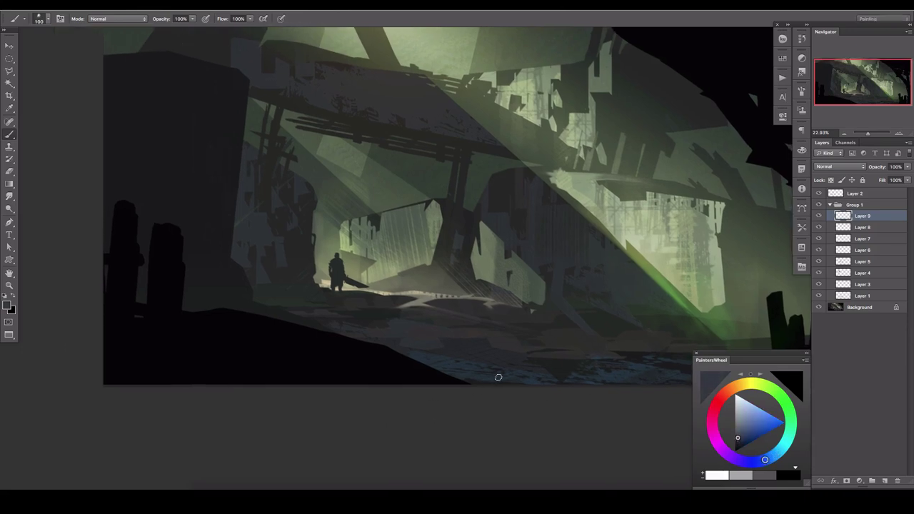
{"action": "left_click_drag", "start_coordinate": [433, 312], "coordinate": [493, 323]}
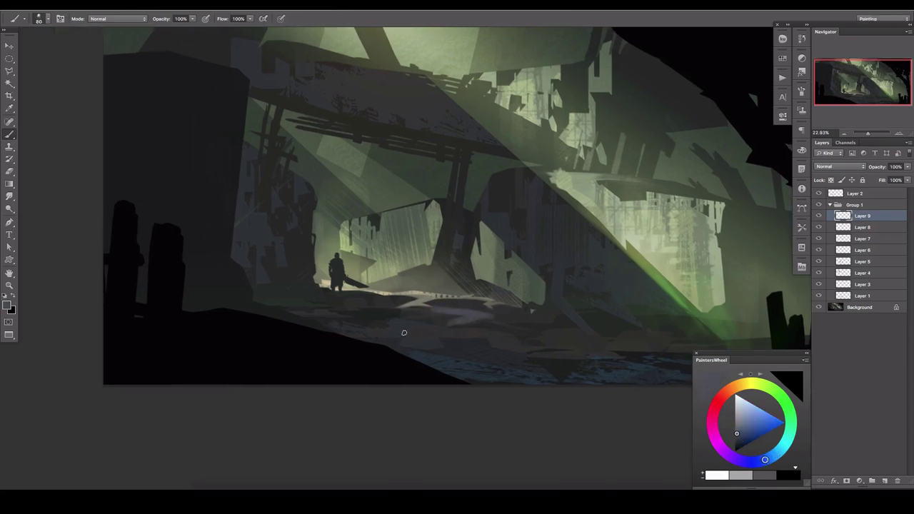
{"action": "left_click_drag", "start_coordinate": [400, 336], "coordinate": [548, 323]}
- Smudge the floor streaks and add a faint extra stroke in a new colour
{"action": "key", "text": "r"}
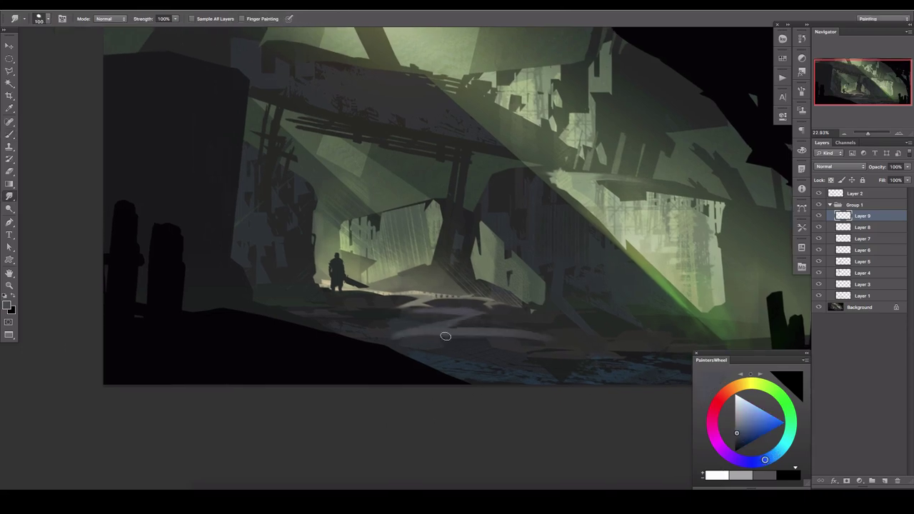
{"action": "mouse_move", "coordinate": [445, 336]}
{"action": "left_mouse_down"}
{"action": "mouse_move", "coordinate": [514, 353]}
{"action": "mouse_move", "coordinate": [476, 354]}
{"action": "left_mouse_up"}
{"action": "key", "text": "bracketright"}
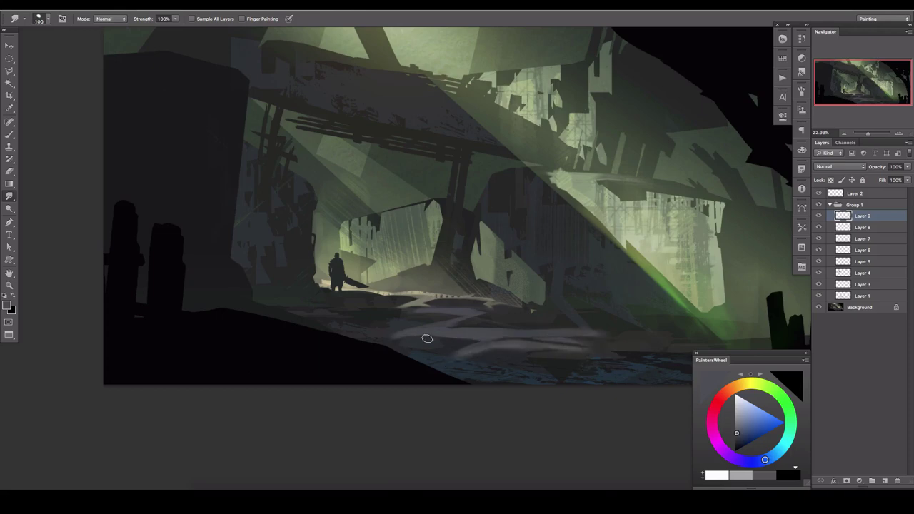
{"action": "left_click_drag", "start_coordinate": [634, 289], "coordinate": [455, 265]}
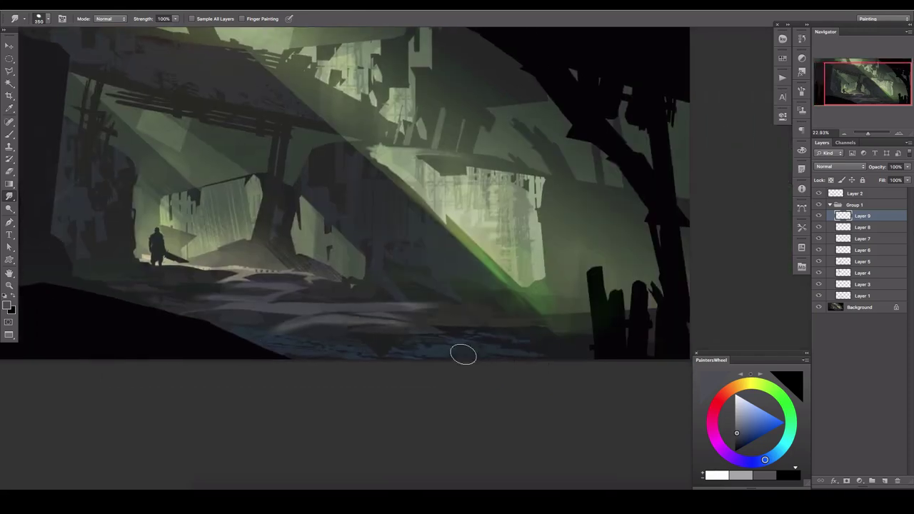
{"action": "left_click_drag", "start_coordinate": [463, 355], "coordinate": [424, 349]}
{"action": "key", "text": "b"}
{"action": "left_click", "coordinate": [431, 350], "text": "alt"}
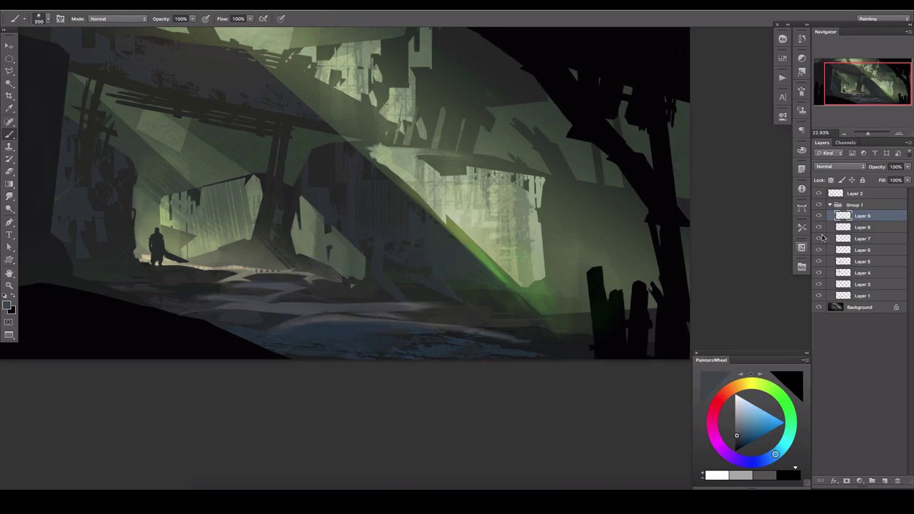
{"action": "key", "text": "bracketright"}
{"action": "key", "text": "bracketright"}
{"action": "mouse_move", "coordinate": [355, 304]}
{"action": "left_mouse_down"}
{"action": "mouse_move", "coordinate": [307, 313]}
{"action": "mouse_move", "coordinate": [351, 331]}
{"action": "mouse_move", "coordinate": [457, 336]}
{"action": "left_mouse_up"}
- Erase parts of the lower floor strokes, set Layer 9 to 83% opacity, and delete the green glow layer
{"action": "key", "text": "r"}
{"action": "key", "text": "e"}
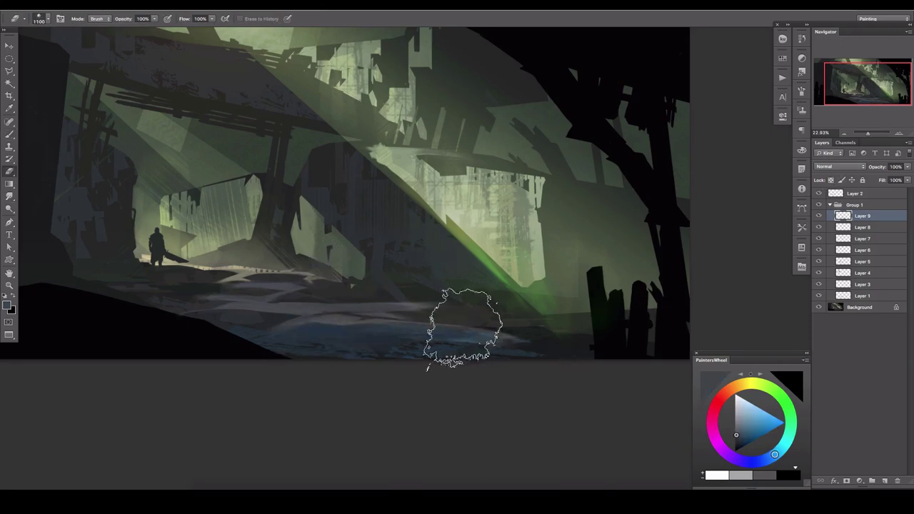
{"action": "left_click_drag", "start_coordinate": [357, 336], "coordinate": [237, 338]}
{"action": "left_click", "coordinate": [819, 227]}
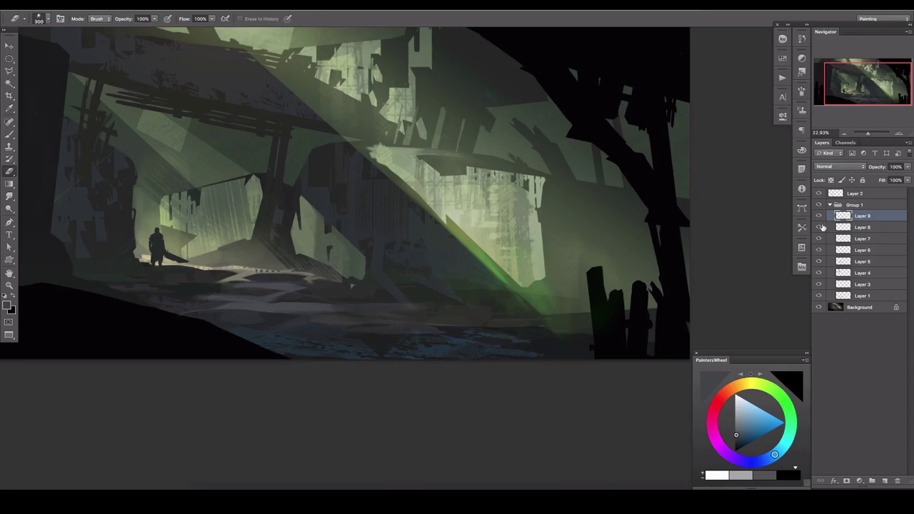
{"action": "key", "text": "ctrl+minus"}
{"action": "left_click_drag", "start_coordinate": [907, 167], "coordinate": [899, 178]}
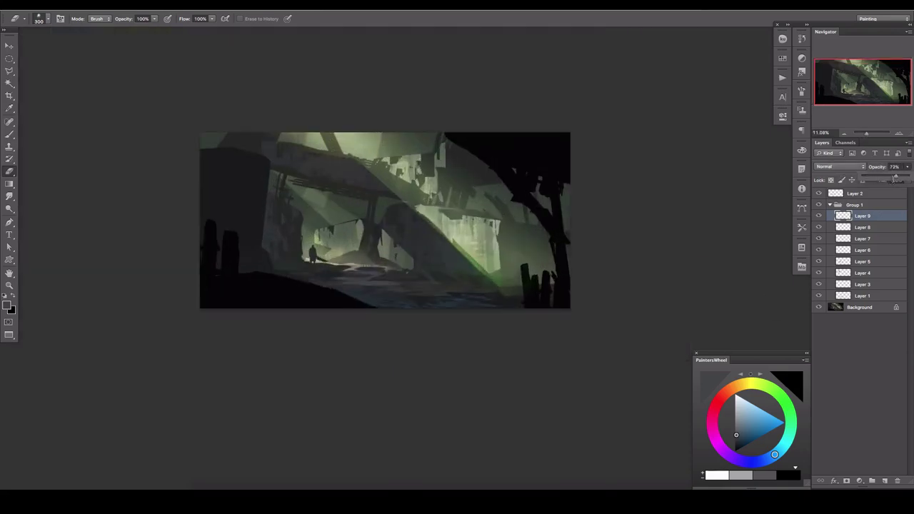
{"action": "left_click", "coordinate": [819, 238]}
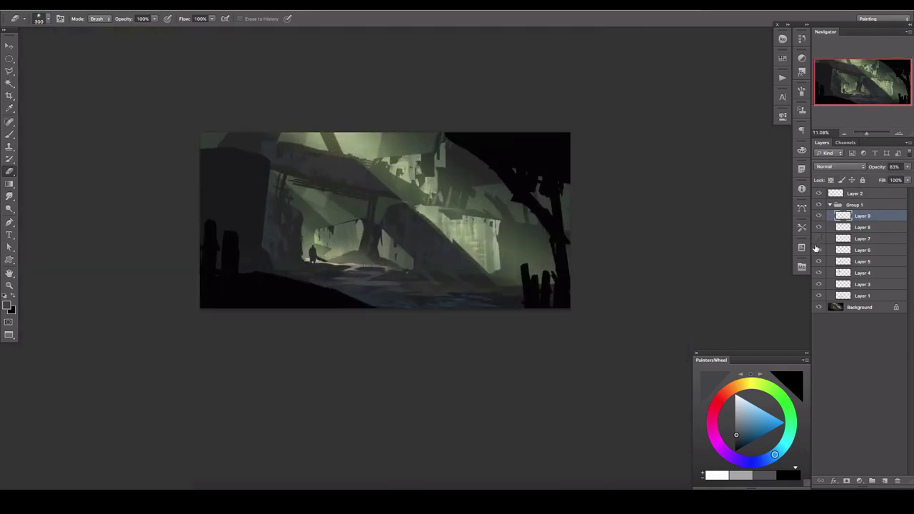
{"action": "key", "text": "Delete"}
{"action": "left_click", "coordinate": [853, 216]}
- Fit the painting to the window and lower Layer 9's opacity to 39%
{"action": "key", "text": "ctrl+shift+alt+n"}
{"action": "key", "text": "u"}
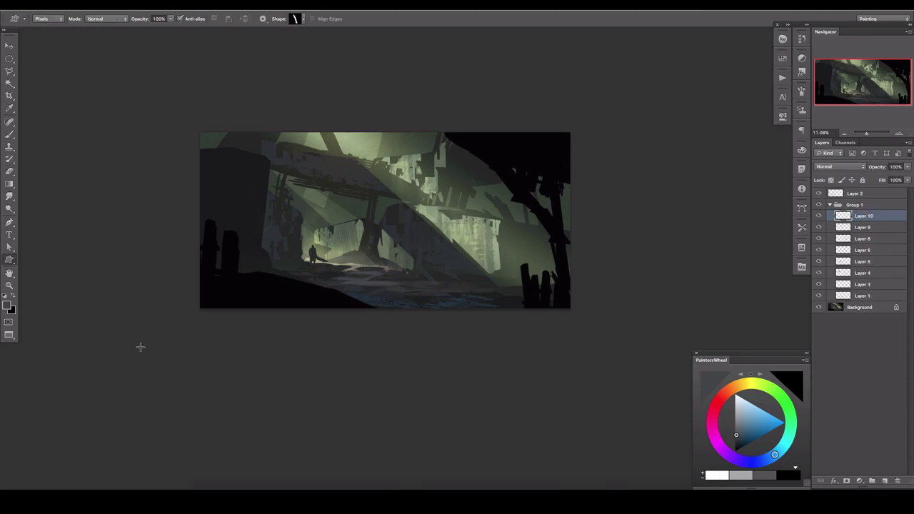
{"action": "key", "text": "ctrl+0"}
{"action": "left_click", "coordinate": [835, 228]}
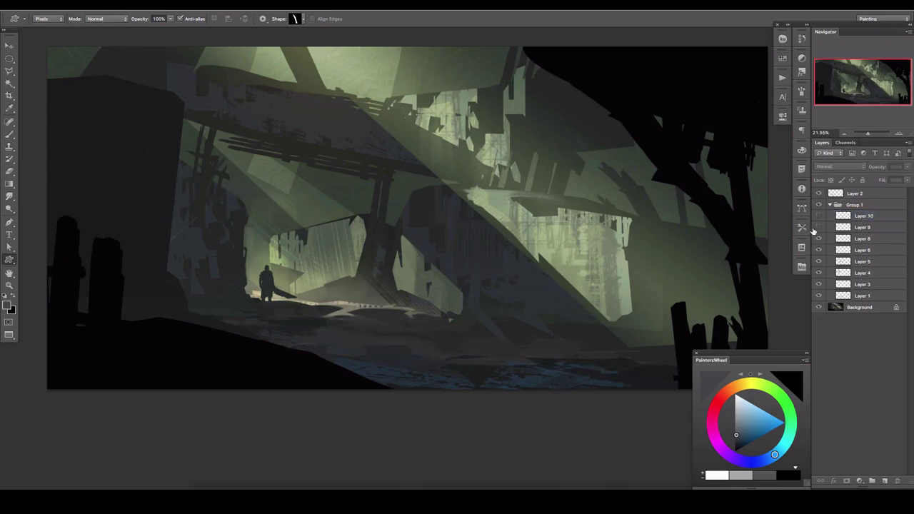
{"action": "left_click_drag", "start_coordinate": [882, 181], "coordinate": [877, 179]}
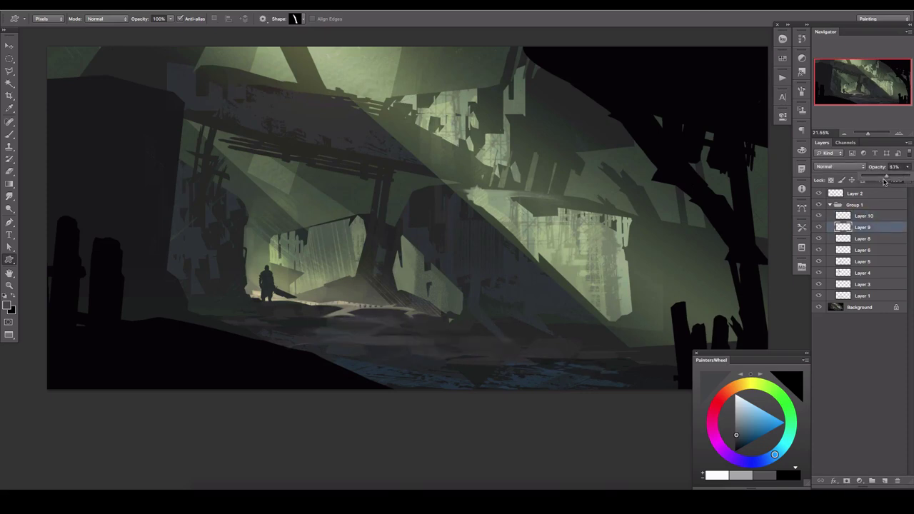
- On a new layer, lasso a band near the upper structure and fill it with light green
{"action": "left_click", "coordinate": [842, 216]}
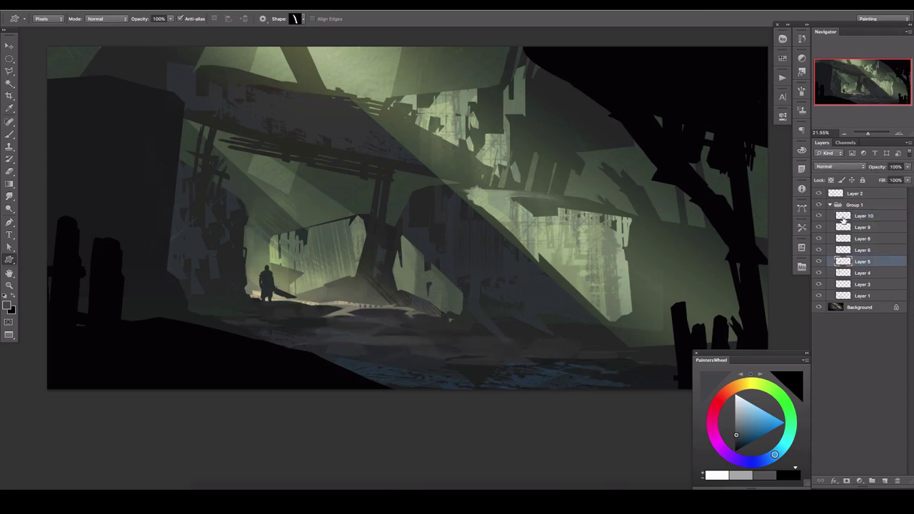
{"action": "key", "text": "ctrl+shift+alt+n"}
{"action": "key", "text": "l"}
{"action": "left_click", "coordinate": [614, 173]}
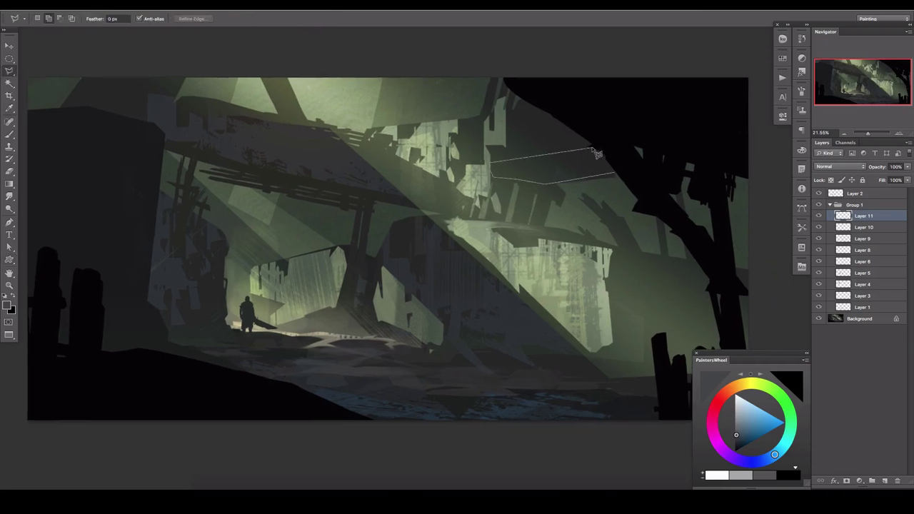
{"action": "double_click", "coordinate": [597, 154]}
{"action": "key", "text": "ctrl+shift+alt+n"}
{"action": "key", "text": "b"}
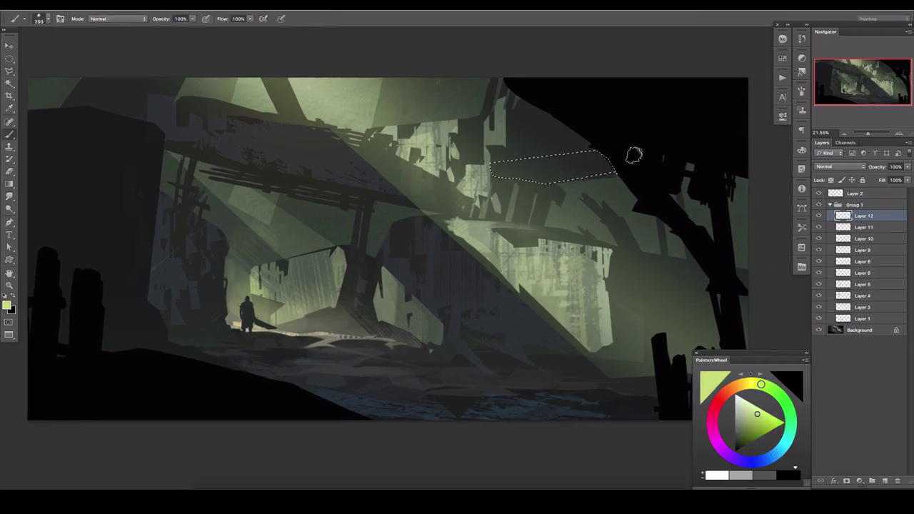
{"action": "left_click_drag", "start_coordinate": [634, 155], "coordinate": [582, 133]}
{"action": "key", "text": "ctrl+d"}
- Erase part of the green light band and lower its layer's opacity
{"action": "key", "text": "e"}
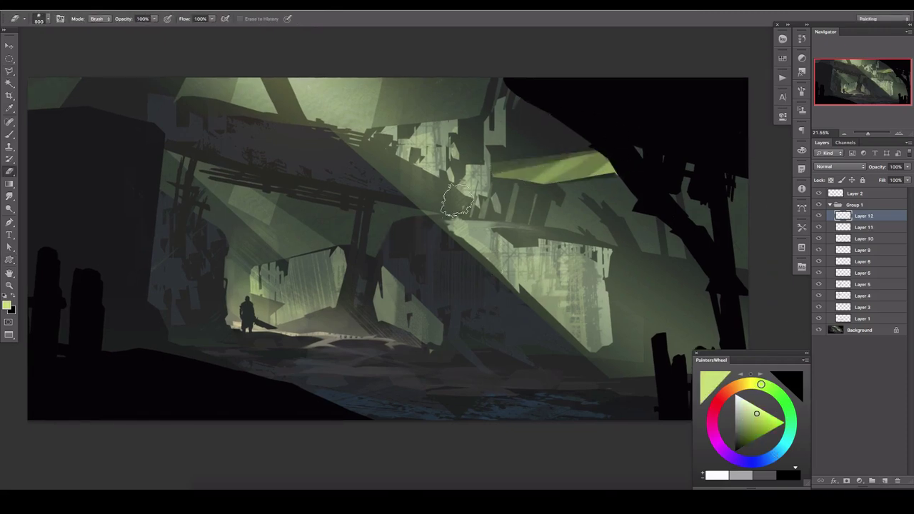
{"action": "mouse_move", "coordinate": [500, 167]}
{"action": "left_mouse_down"}
{"action": "mouse_move", "coordinate": [629, 173]}
{"action": "mouse_move", "coordinate": [485, 154]}
{"action": "left_mouse_up"}
{"action": "key", "text": "bracketleft"}
{"action": "key", "text": "bracketleft"}
{"action": "key", "text": "bracketleft"}
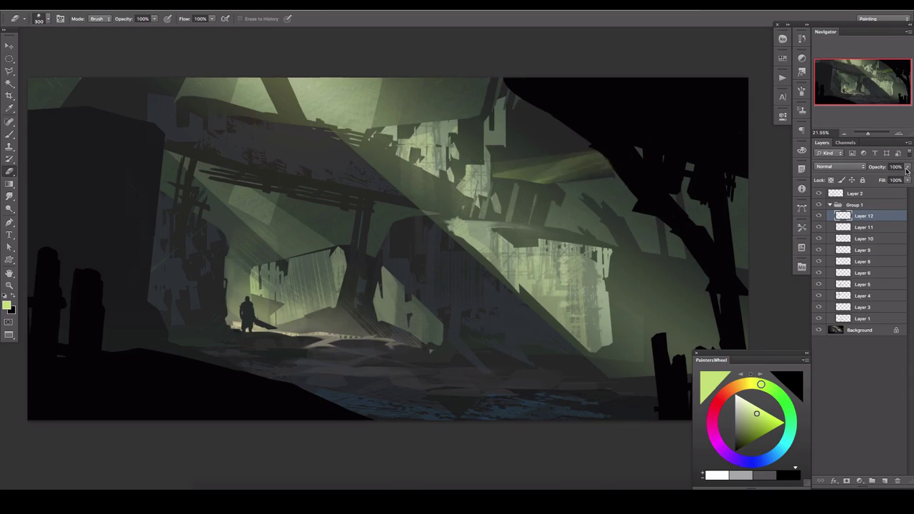
{"action": "left_click_drag", "start_coordinate": [907, 169], "coordinate": [872, 182]}
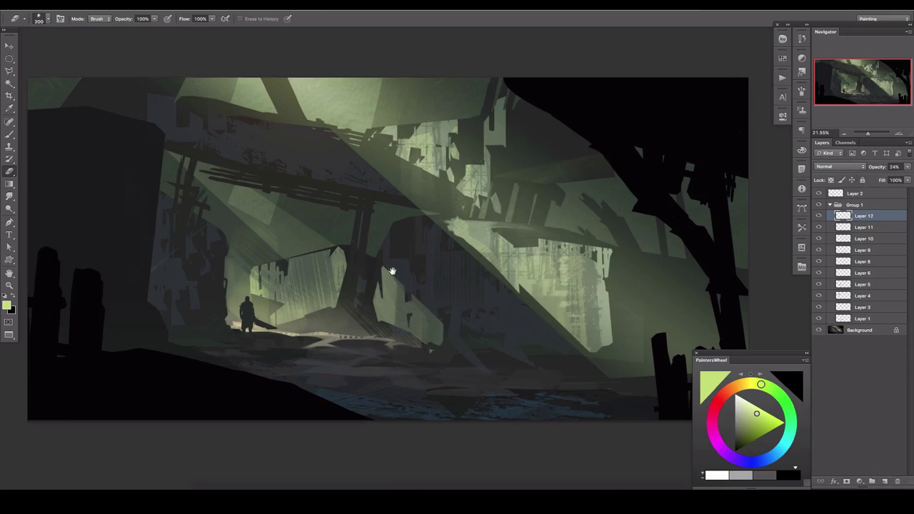
- Select the dark areas with Color Range and set black with a textured brush preset
{"action": "scroll", "coordinate": [456, 250], "scroll_direction": "down", "scroll_amount": 2}
{"action": "left_click", "coordinate": [197, 5]}
{"action": "left_click", "coordinate": [204, 94]}
{"action": "left_click", "coordinate": [171, 214]}
{"action": "key", "text": "b"}
{"action": "key", "text": "d"}
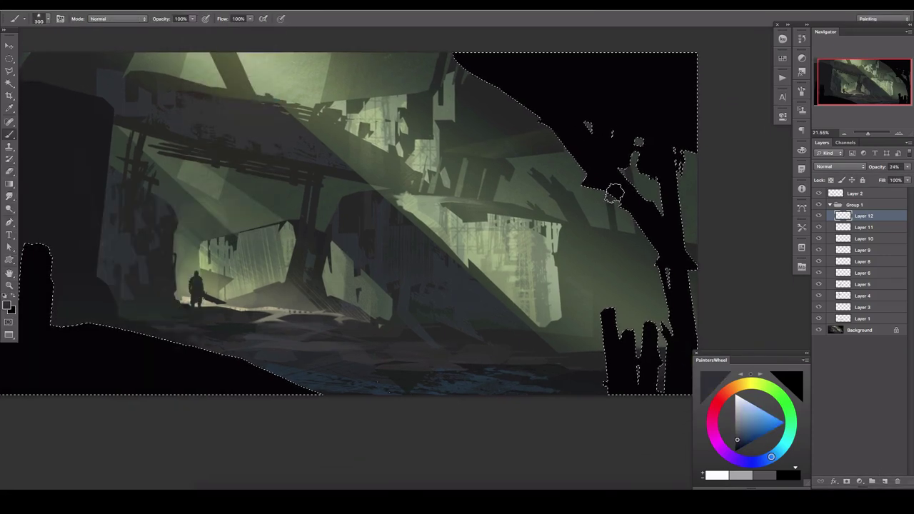
{"action": "left_click", "coordinate": [38, 17]}
{"action": "left_click", "coordinate": [141, 260]}
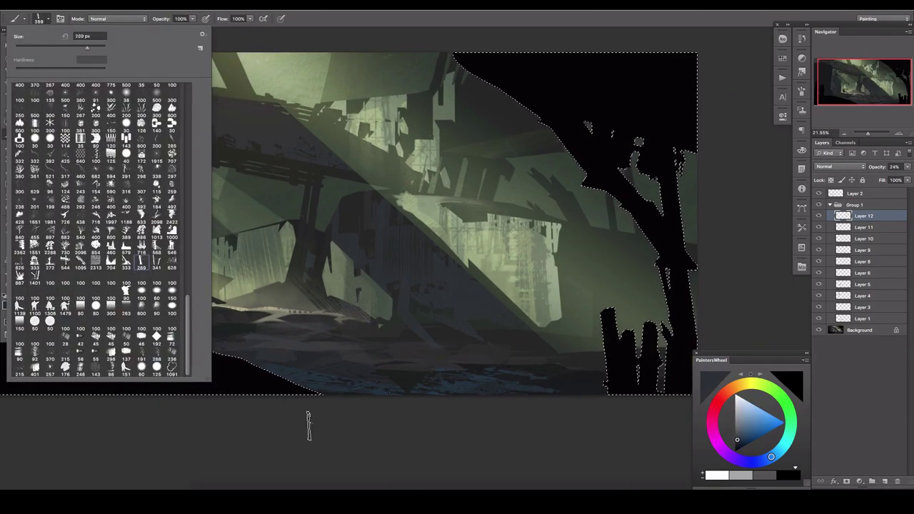
- On a new layer, smudge and paint dark strokes in the upper right, then set 55% opacity
{"action": "key", "text": "Return"}
{"action": "key", "text": "ctrl+shift+alt+n"}
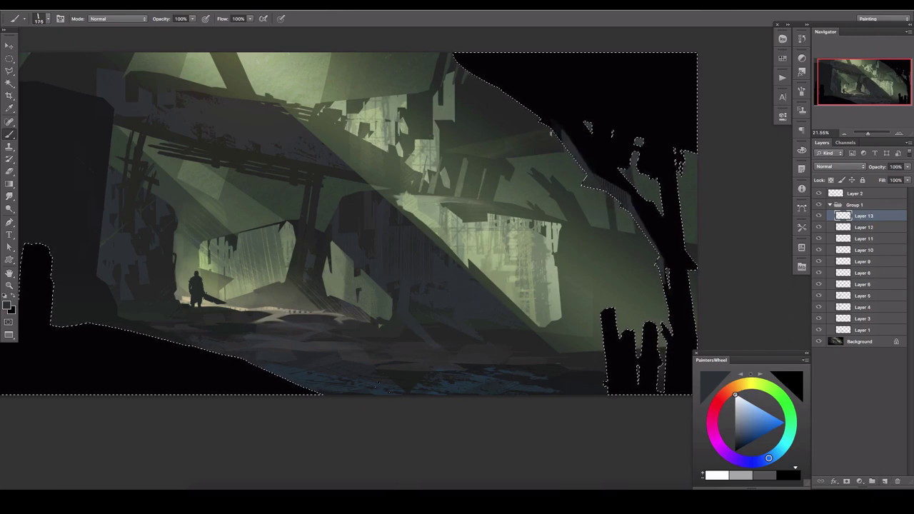
{"action": "key", "text": "r"}
{"action": "mouse_move", "coordinate": [572, 151]}
{"action": "left_mouse_down"}
{"action": "mouse_move", "coordinate": [547, 135]}
{"action": "mouse_move", "coordinate": [597, 179]}
{"action": "mouse_move", "coordinate": [593, 85]}
{"action": "mouse_move", "coordinate": [619, 172]}
{"action": "left_mouse_up"}
{"action": "key", "text": "b"}
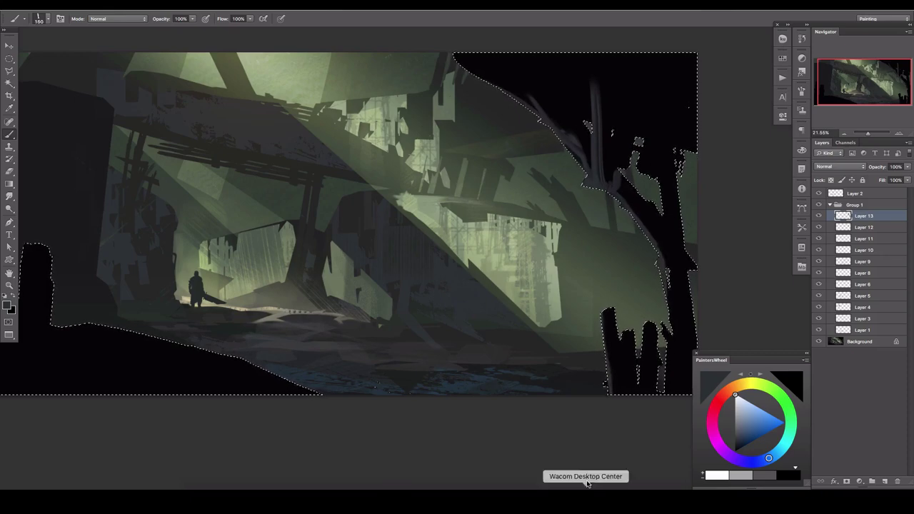
{"action": "left_click", "coordinate": [383, 228]}
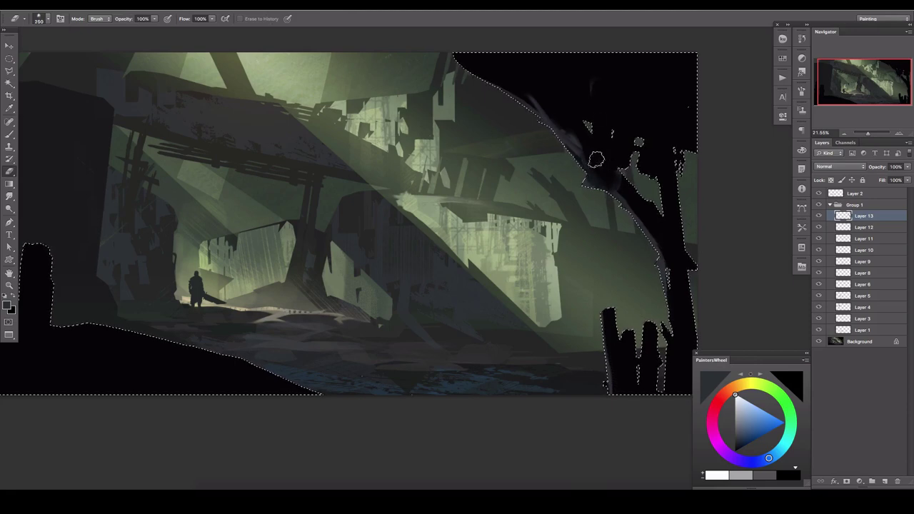
{"action": "left_click_drag", "start_coordinate": [597, 159], "coordinate": [545, 74]}
{"action": "key", "text": "ctrl+d"}
{"action": "left_click", "coordinate": [907, 166]}
{"action": "left_click_drag", "start_coordinate": [901, 177], "coordinate": [888, 176]}
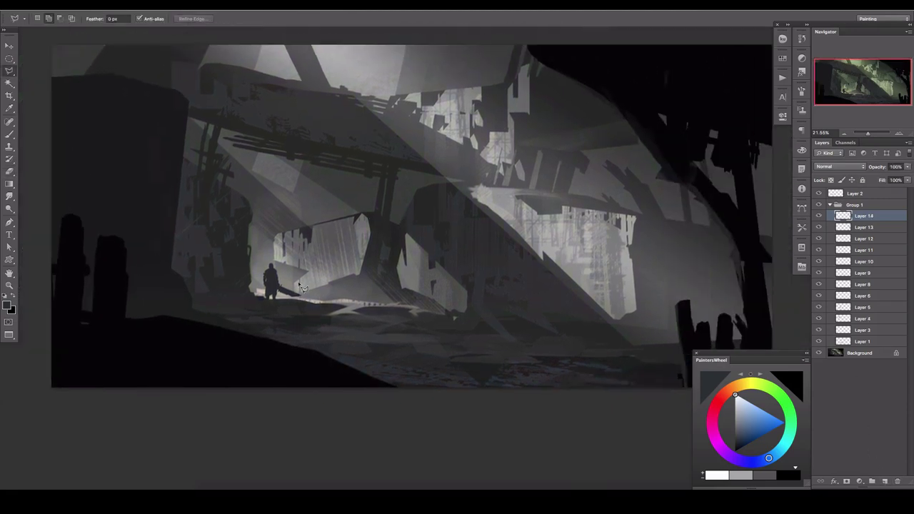
- Gradient-fill a polygonal selection of the central cavern on a new layer and lower its opacity
{"action": "left_click", "coordinate": [634, 240]}
{"action": "left_click", "coordinate": [451, 211]}
{"action": "double_click", "coordinate": [342, 247]}
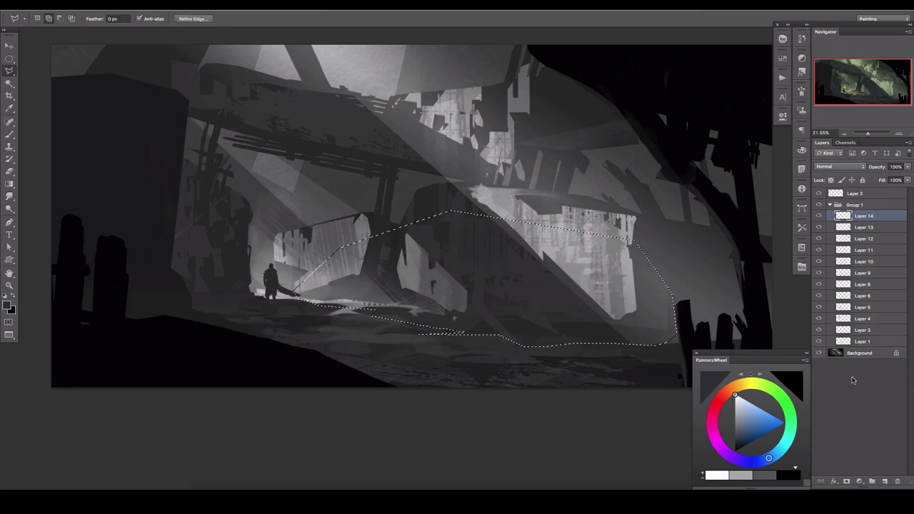
{"action": "key", "text": "ctrl+shift+alt+n"}
{"action": "key", "text": "g"}
{"action": "left_click_drag", "start_coordinate": [489, 291], "coordinate": [471, 214]}
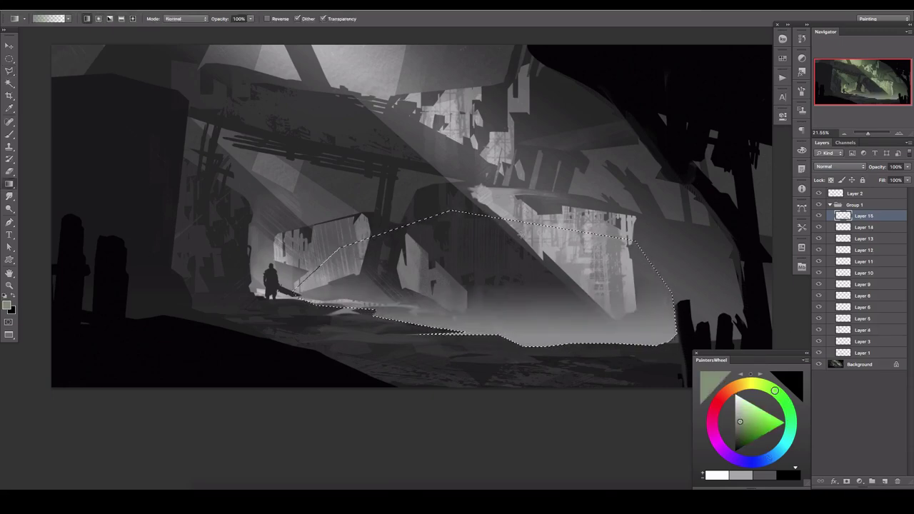
{"action": "key", "text": "ctrl+d"}
{"action": "left_click", "coordinate": [907, 166]}
{"action": "left_click_drag", "start_coordinate": [901, 176], "coordinate": [872, 178]}
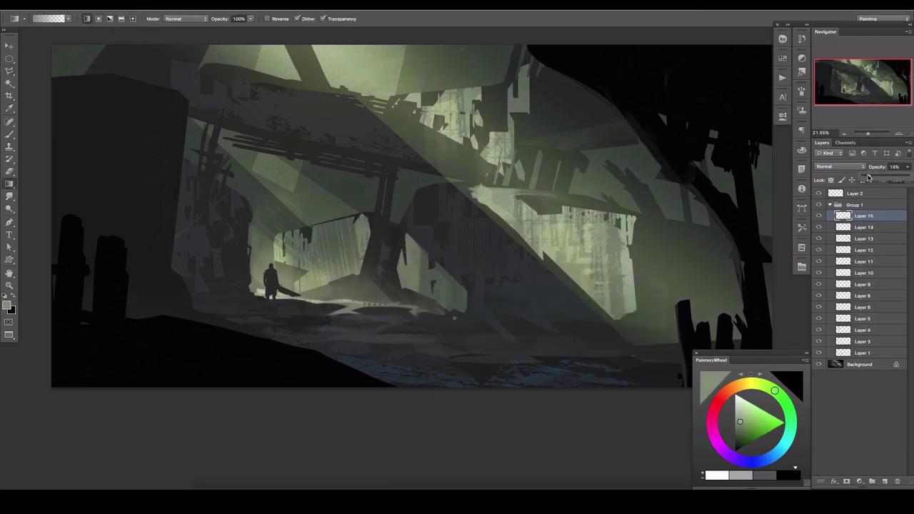
- On a new Overlay layer, add pale-green radial gradient glows on the upper beam
{"action": "key", "text": "ctrl+shift+alt+n"}
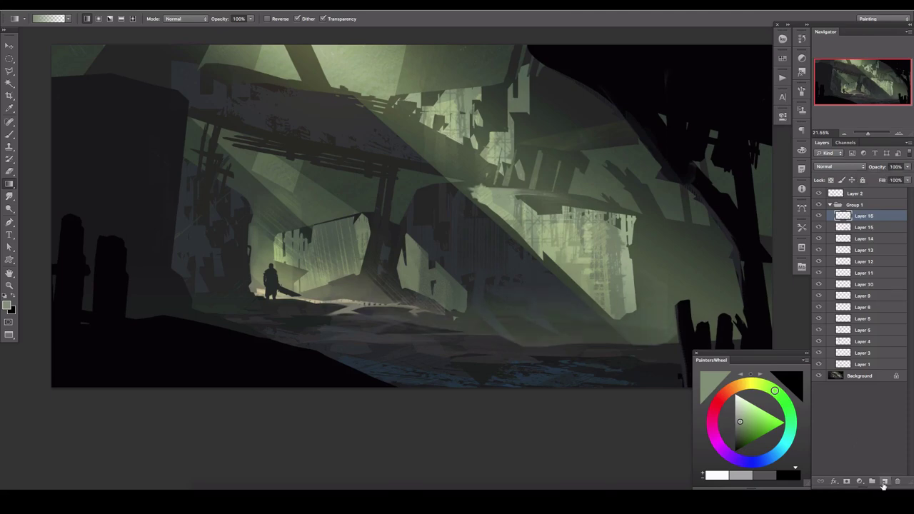
{"action": "left_click", "coordinate": [841, 166]}
{"action": "left_click", "coordinate": [842, 255]}
{"action": "left_click", "coordinate": [247, 264], "text": "alt"}
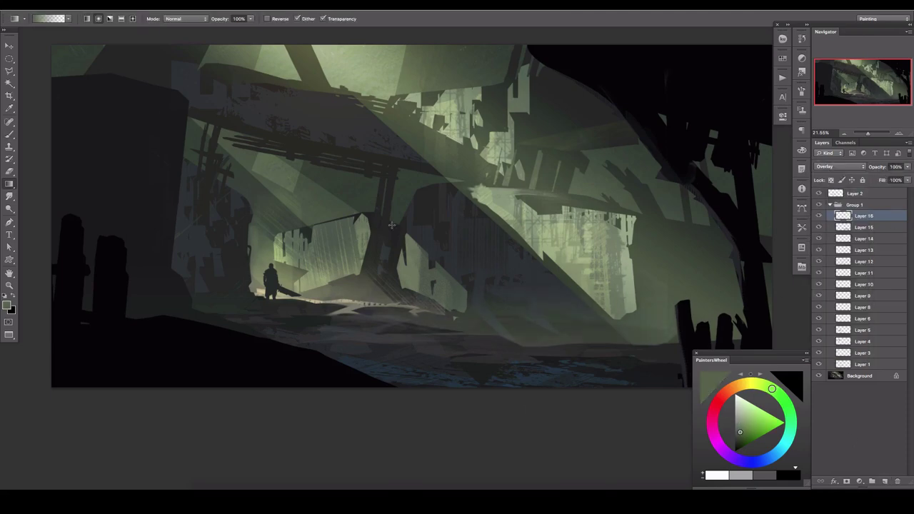
{"action": "left_click", "coordinate": [99, 19]}
{"action": "left_click_drag", "start_coordinate": [342, 214], "coordinate": [415, 137]}
{"action": "left_click", "coordinate": [415, 138], "text": "alt"}
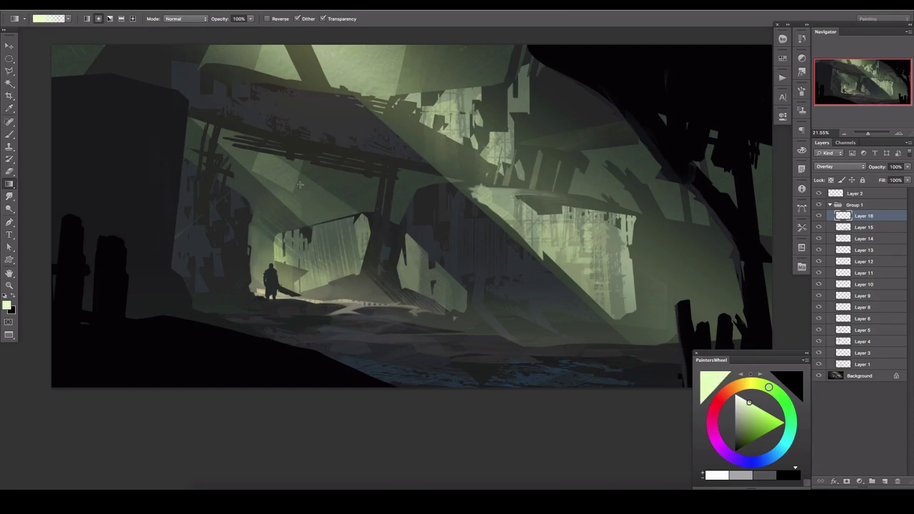
{"action": "left_click_drag", "start_coordinate": [278, 164], "coordinate": [414, 261]}
- Add radial glows on the right-hand beam and around the figure, then set opacity to 24%
{"action": "left_click_drag", "start_coordinate": [289, 75], "coordinate": [244, 74]}
{"action": "left_click_drag", "start_coordinate": [486, 175], "coordinate": [480, 289]}
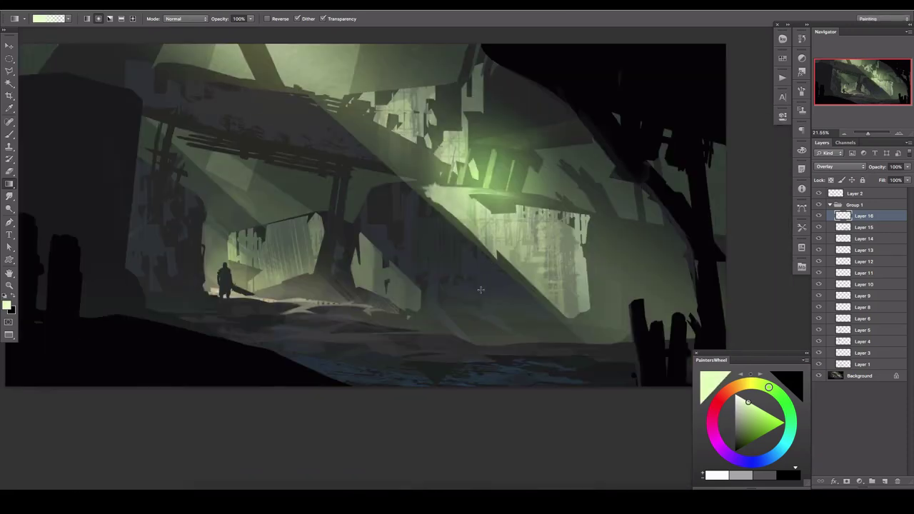
{"action": "left_click_drag", "start_coordinate": [338, 297], "coordinate": [367, 246]}
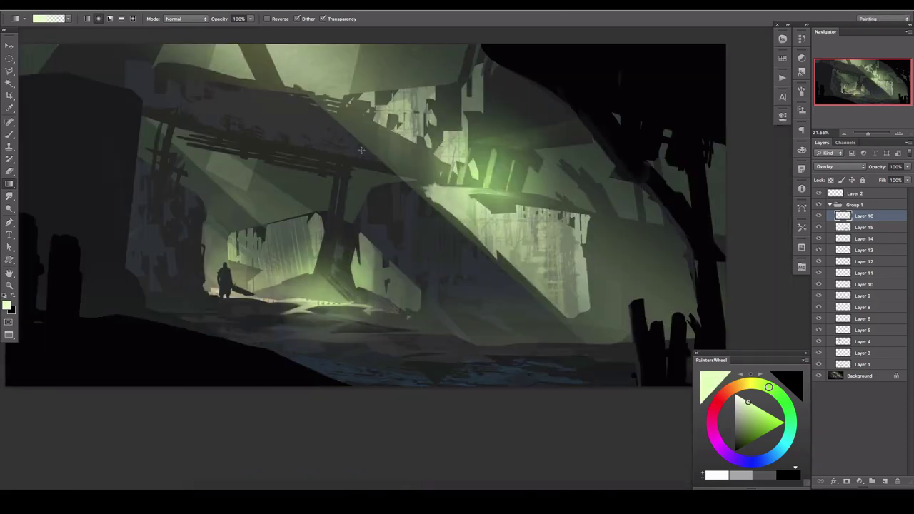
{"action": "left_click", "coordinate": [892, 170]}
{"action": "type", "text": "24"}
{"action": "key", "text": "Return"}
- Add two new layers, mirror the canvas and zoom into the central cavern structures
{"action": "left_click_drag", "start_coordinate": [444, 175], "coordinate": [505, 159]}
{"action": "left_click", "coordinate": [885, 481]}
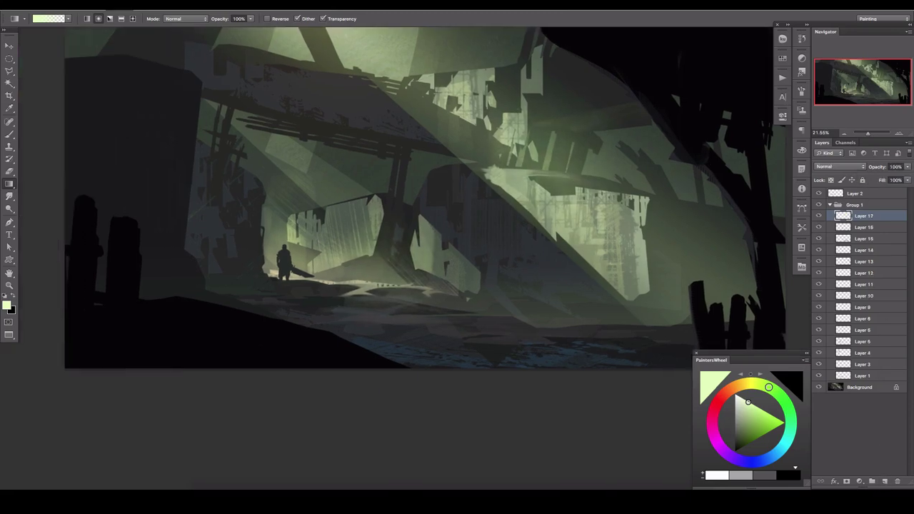
{"action": "key", "text": "ctrl+shift+h"}
{"action": "left_click", "coordinate": [885, 482]}
{"action": "scroll", "coordinate": [439, 264], "scroll_direction": "up", "scroll_amount": 1}
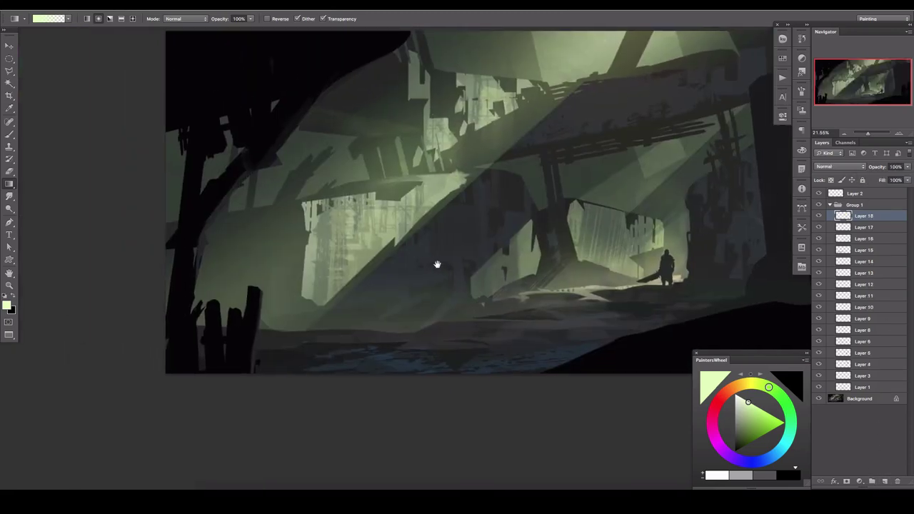
{"action": "scroll", "coordinate": [438, 265], "scroll_direction": "up", "scroll_amount": 1}
{"action": "left_click_drag", "start_coordinate": [415, 138], "coordinate": [444, 108]}
- Lasso a thin vertical strip in the mid-left pillars and paint it darker green
{"action": "key", "text": "l"}
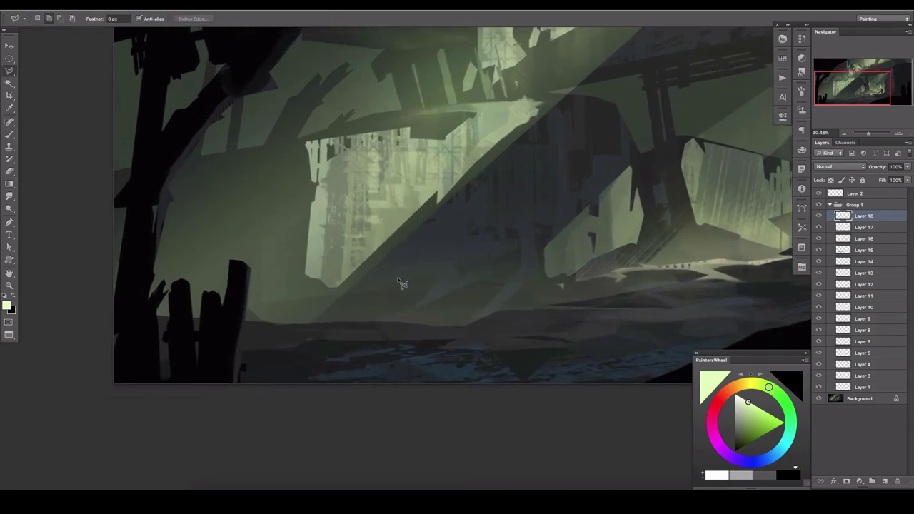
{"action": "double_click", "coordinate": [386, 138]}
{"action": "key", "text": "b"}
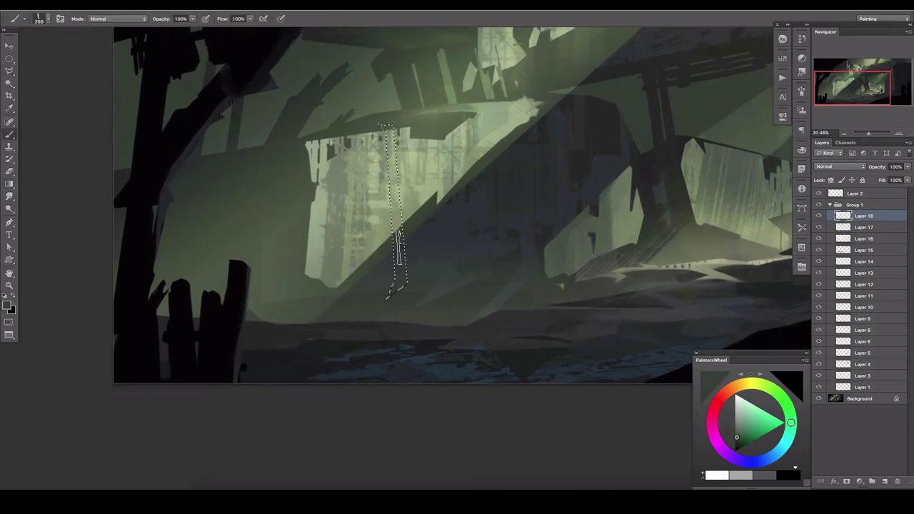
{"action": "left_click_drag", "start_coordinate": [389, 128], "coordinate": [400, 285]}
{"action": "key", "text": "bracketleft"}
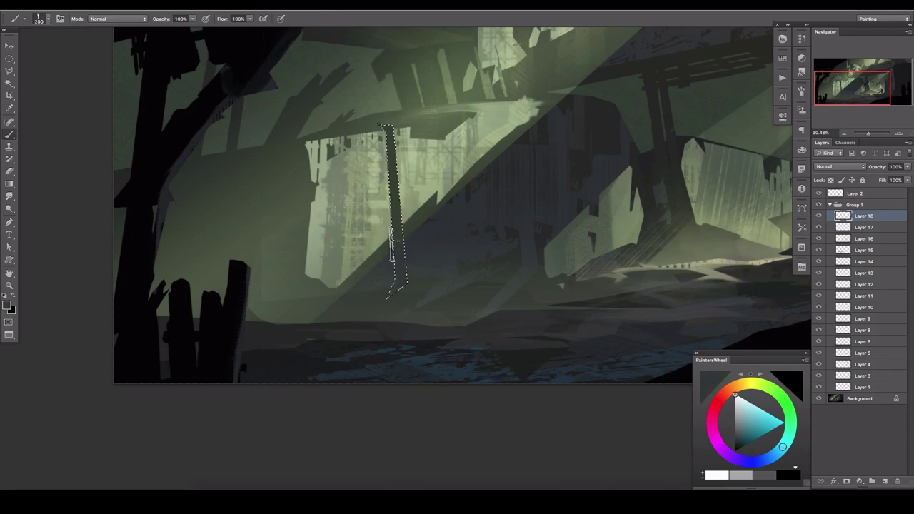
{"action": "left_click_drag", "start_coordinate": [359, 255], "coordinate": [388, 205]}
{"action": "mouse_move", "coordinate": [426, 107]}
{"action": "left_mouse_down"}
{"action": "mouse_move", "coordinate": [397, 286]}
{"action": "mouse_move", "coordinate": [425, 75]}
{"action": "left_mouse_up"}
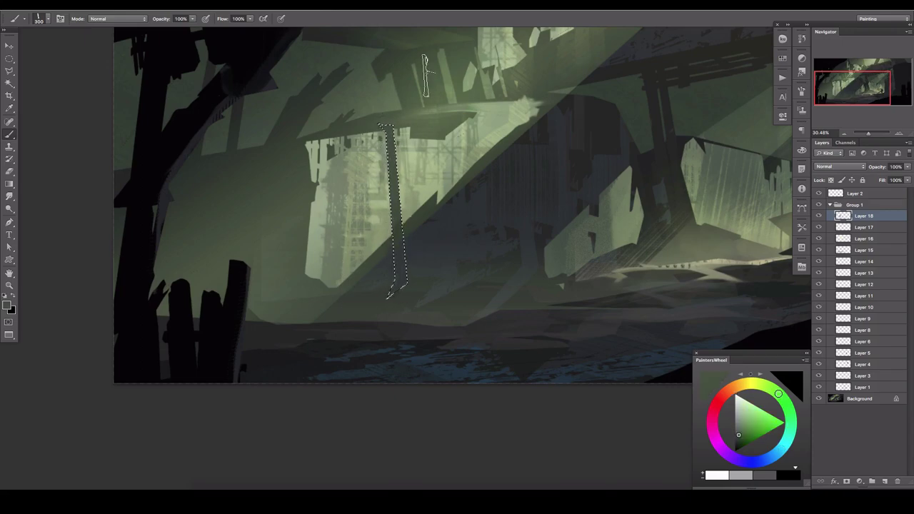
- Select and paint along the pillar edge, then deselect and pan left
{"action": "key", "text": "l"}
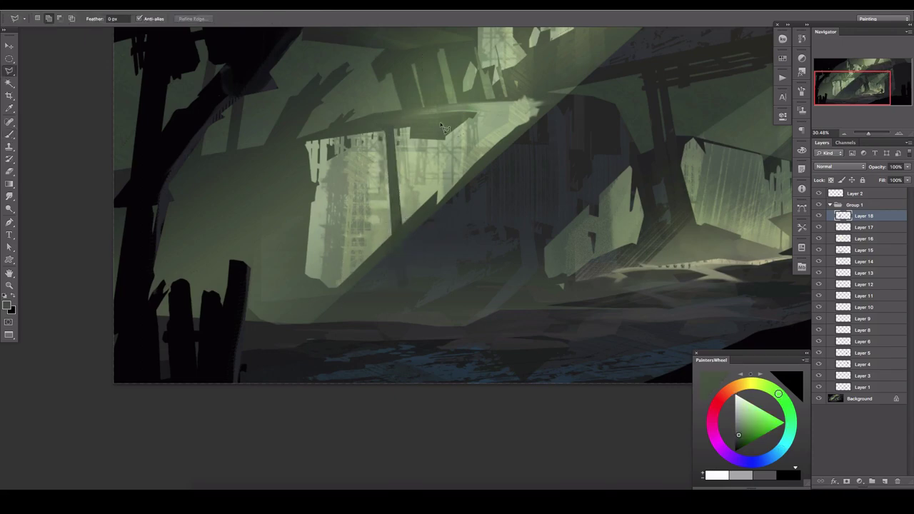
{"action": "key", "text": "ctrl+equal"}
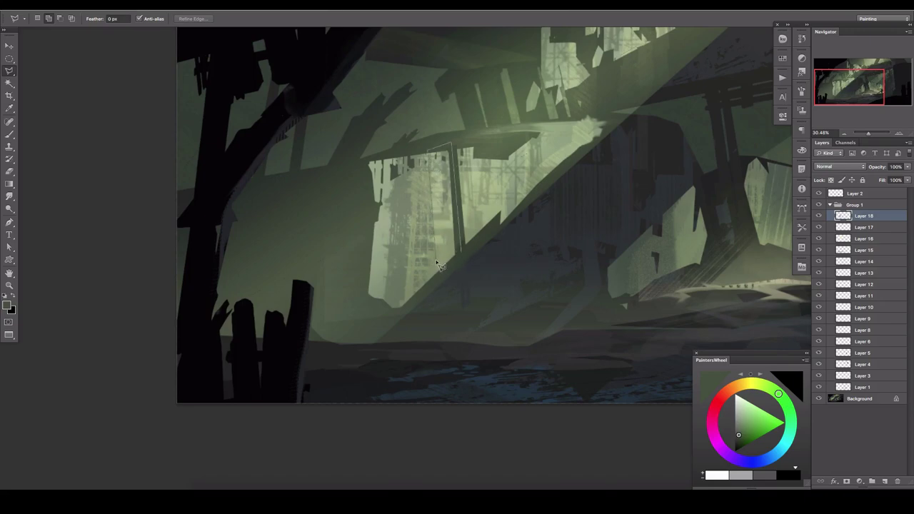
{"action": "double_click", "coordinate": [392, 322]}
{"action": "key", "text": "b"}
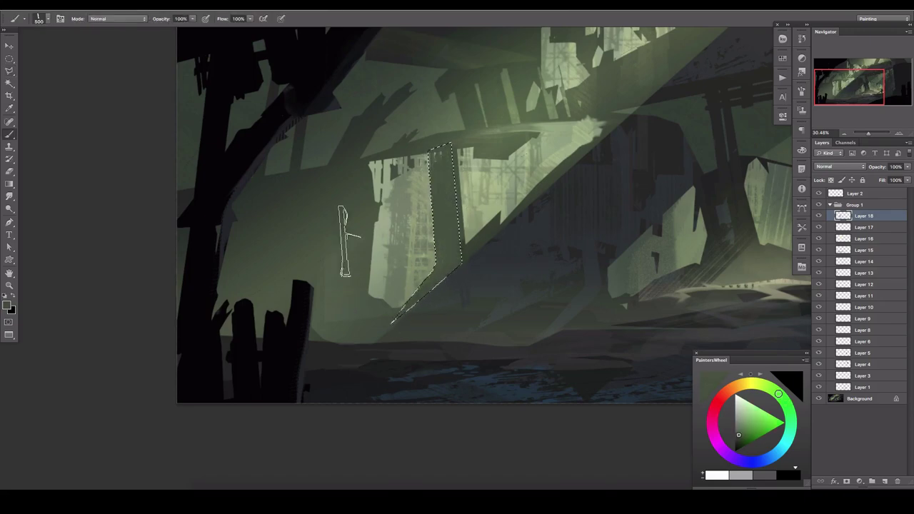
{"action": "key", "text": "ctrl+d"}
{"action": "key", "text": "l"}
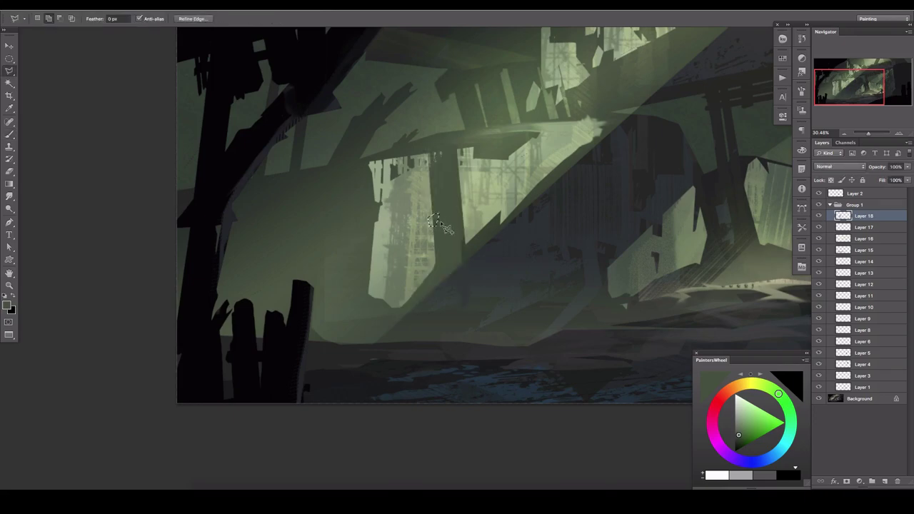
{"action": "key", "text": "b"}
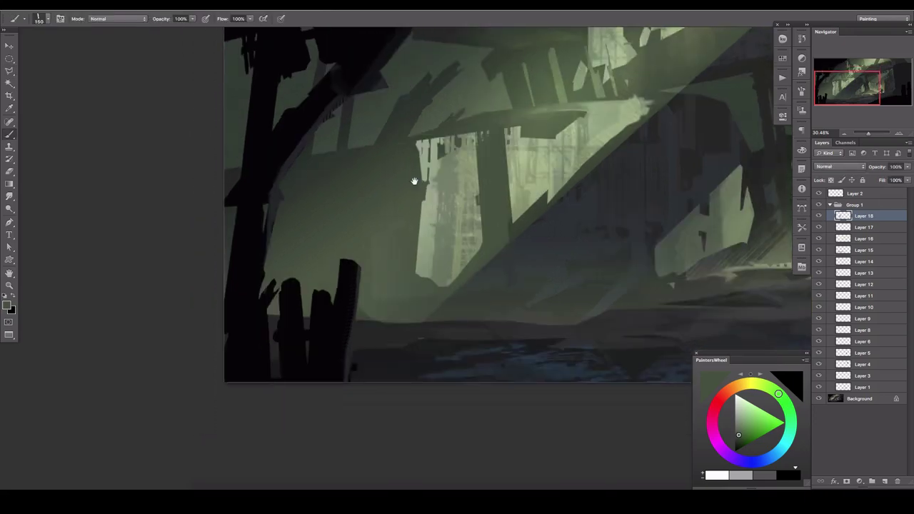
{"action": "left_click_drag", "start_coordinate": [373, 190], "coordinate": [300, 193]}
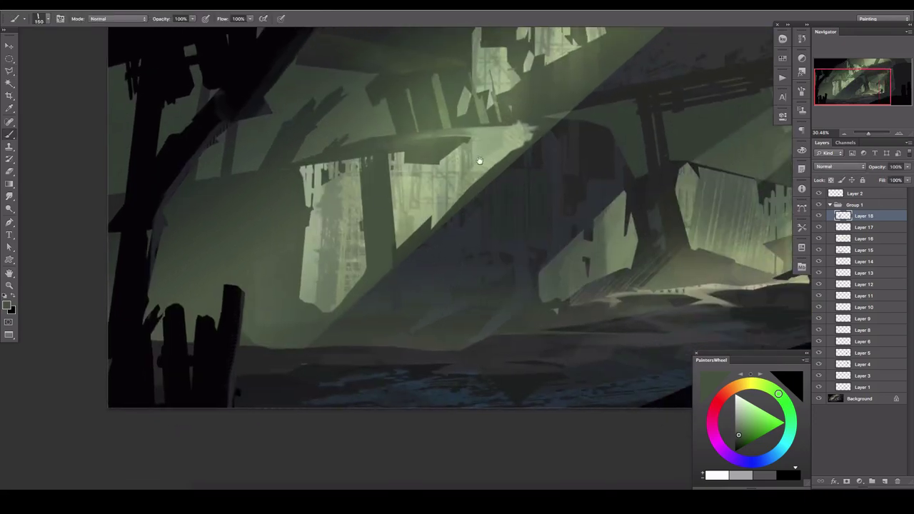
- Select a small area near the pillar base and pick a new green paint colour
{"action": "key", "text": "l"}
{"action": "double_click", "coordinate": [348, 333]}
{"action": "key", "text": "b"}
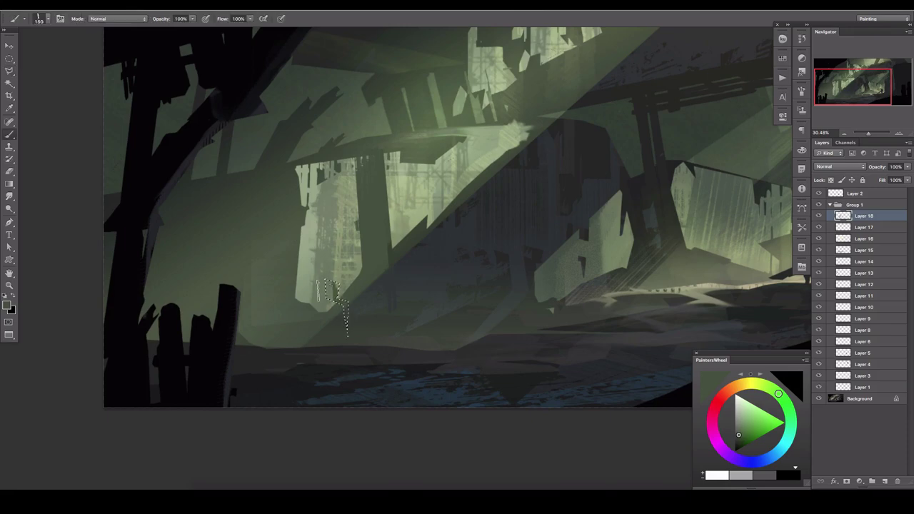
{"action": "left_click", "coordinate": [318, 312], "text": "alt"}
{"action": "key", "text": "l"}
{"action": "scroll", "coordinate": [355, 239], "scroll_direction": "left", "scroll_amount": 5}
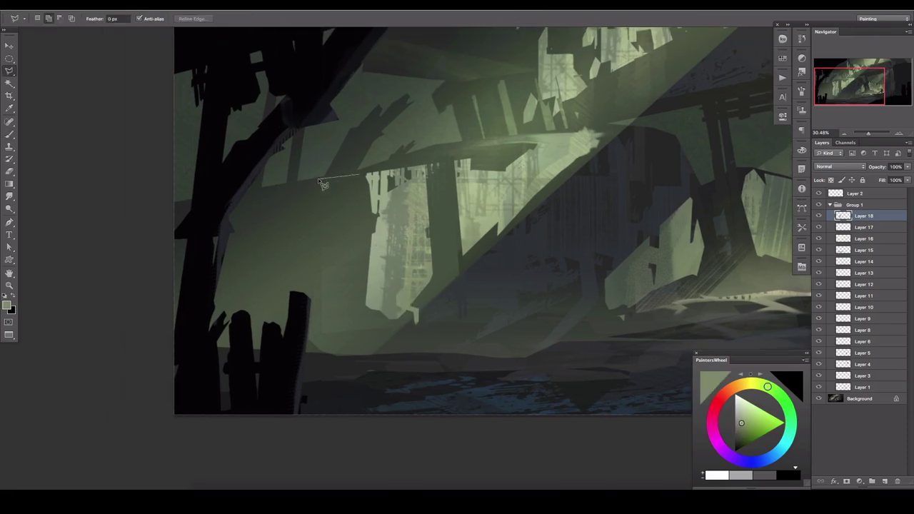
{"action": "key", "text": "Escape"}
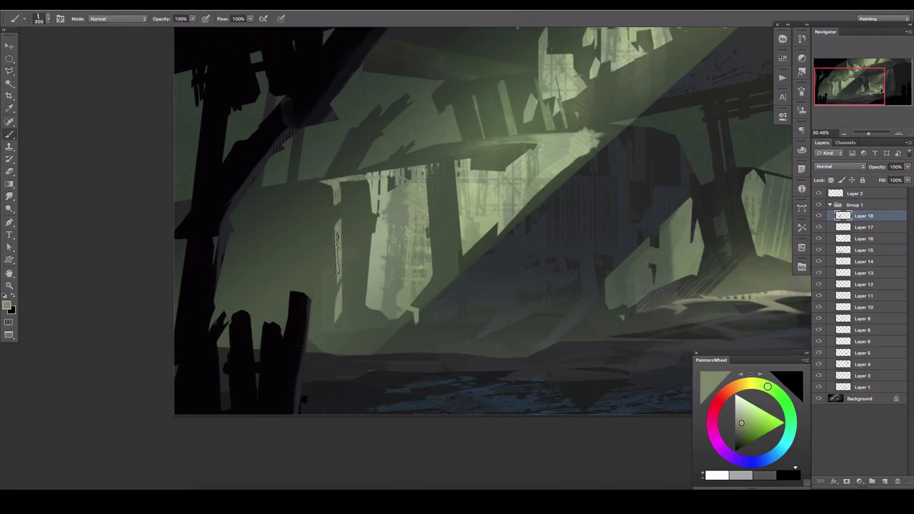
{"action": "scroll", "coordinate": [332, 279], "scroll_direction": "right", "scroll_amount": 5}
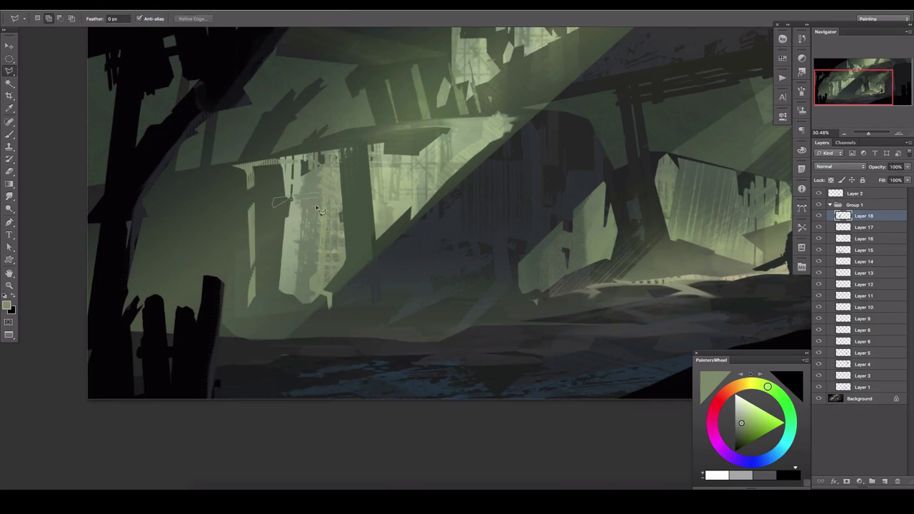
{"action": "key", "text": "b"}
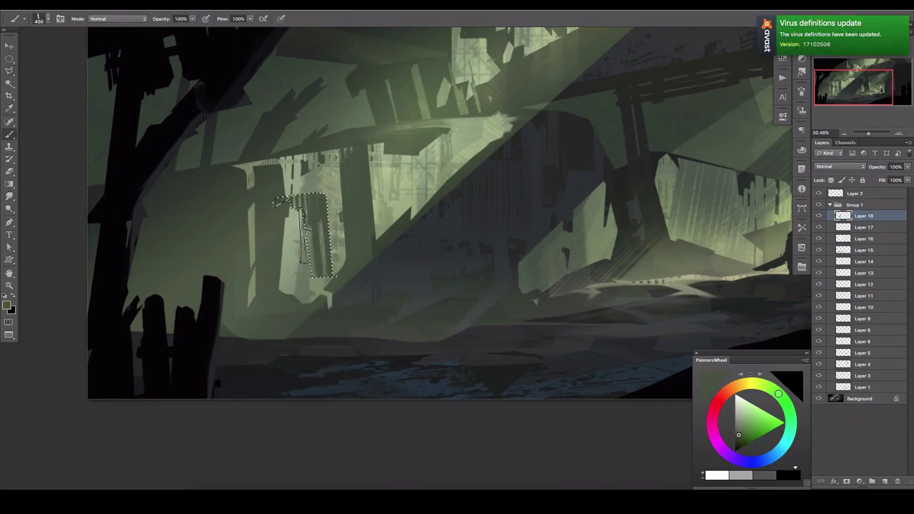
{"action": "left_click", "coordinate": [693, 146], "text": "alt"}
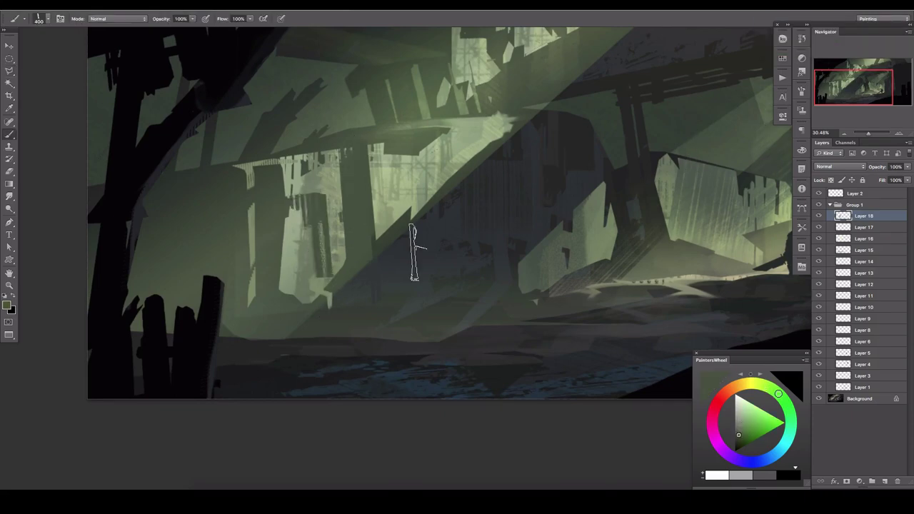
- Lasso the ground ledge, paint darker green strokes inside it and deselect
{"action": "left_click_drag", "start_coordinate": [465, 173], "coordinate": [521, 133]}
{"action": "key", "text": "l"}
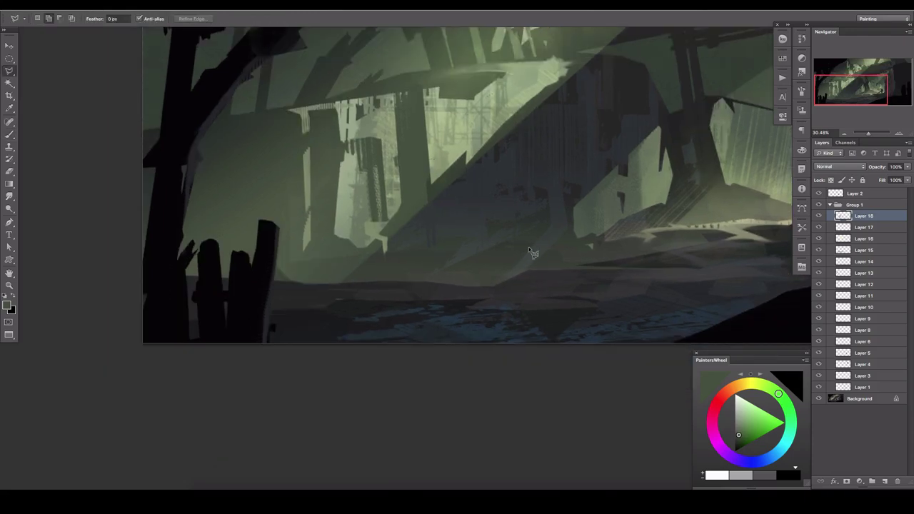
{"action": "left_click", "coordinate": [389, 250]}
{"action": "left_click", "coordinate": [366, 273]}
{"action": "left_click", "coordinate": [515, 273]}
{"action": "left_click", "coordinate": [527, 242]}
{"action": "key", "text": "b"}
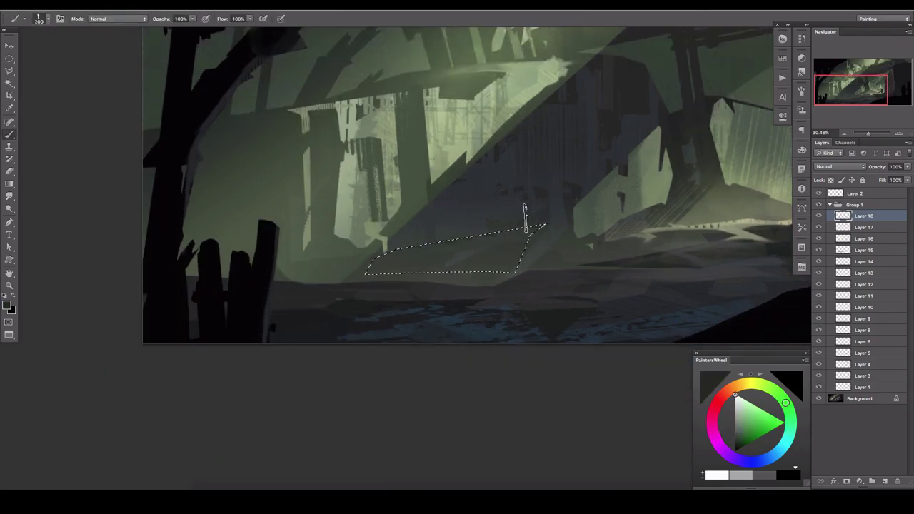
{"action": "key", "text": "bracketleft"}
{"action": "key", "text": "bracketleft"}
{"action": "left_click_drag", "start_coordinate": [378, 261], "coordinate": [500, 250]}
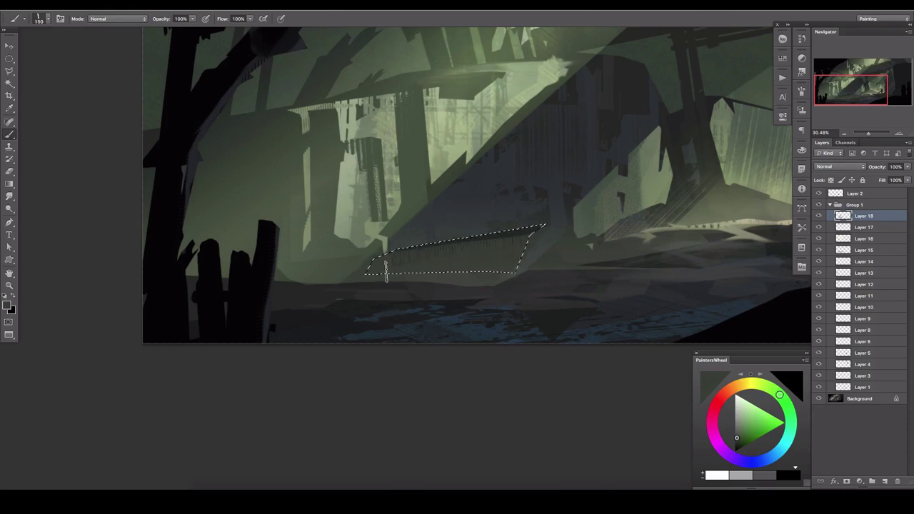
{"action": "left_click", "coordinate": [457, 257], "text": "alt"}
{"action": "key", "text": "ctrl+d"}
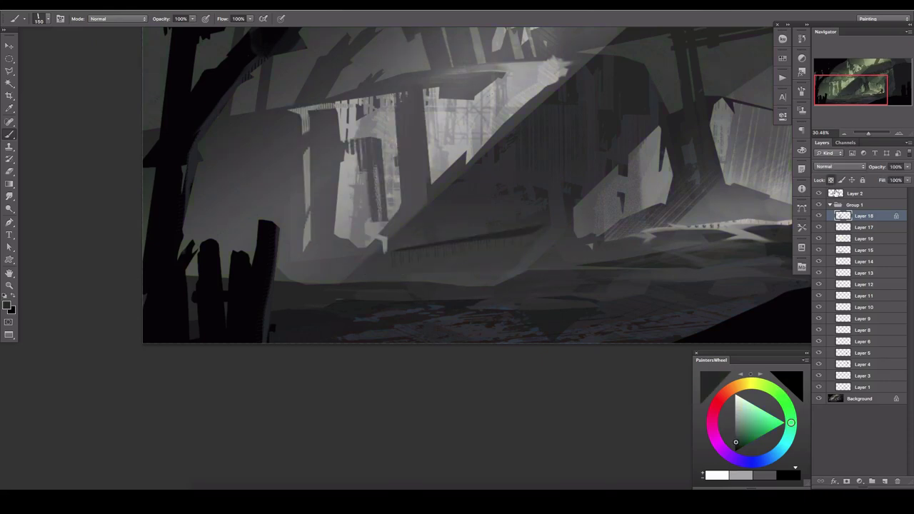
- Set the brush to 40% opacity, add Layer 19 and compare with Group 1 hidden
{"action": "key", "text": "4"}
{"action": "key", "text": "bracketright"}
{"action": "left_click", "coordinate": [484, 232], "text": "alt"}
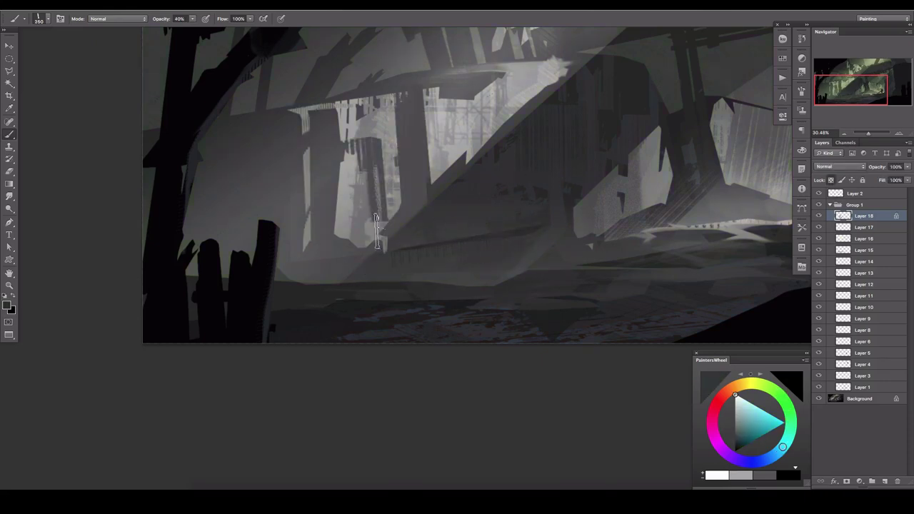
{"action": "left_click", "coordinate": [884, 481]}
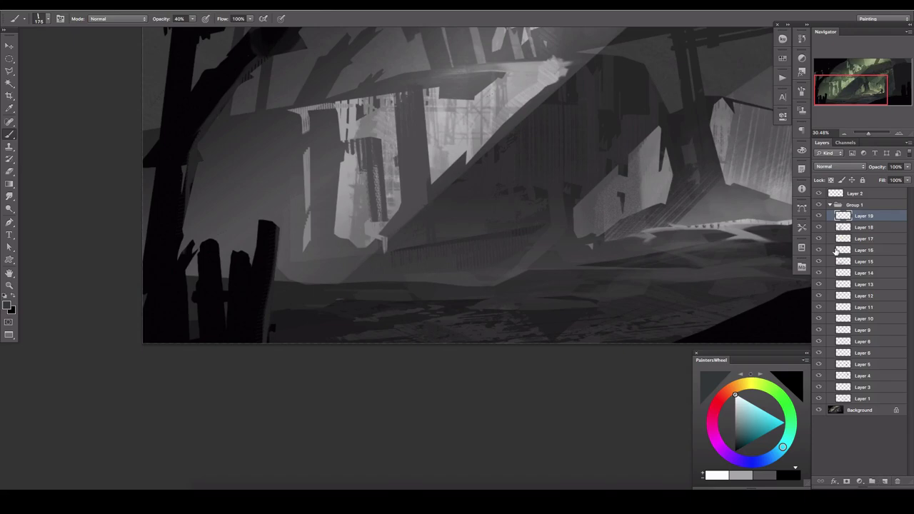
{"action": "scroll", "coordinate": [462, 263], "scroll_direction": "up", "scroll_amount": 3}
{"action": "scroll", "coordinate": [407, 265], "scroll_direction": "right", "scroll_amount": 4}
{"action": "key", "text": "l"}
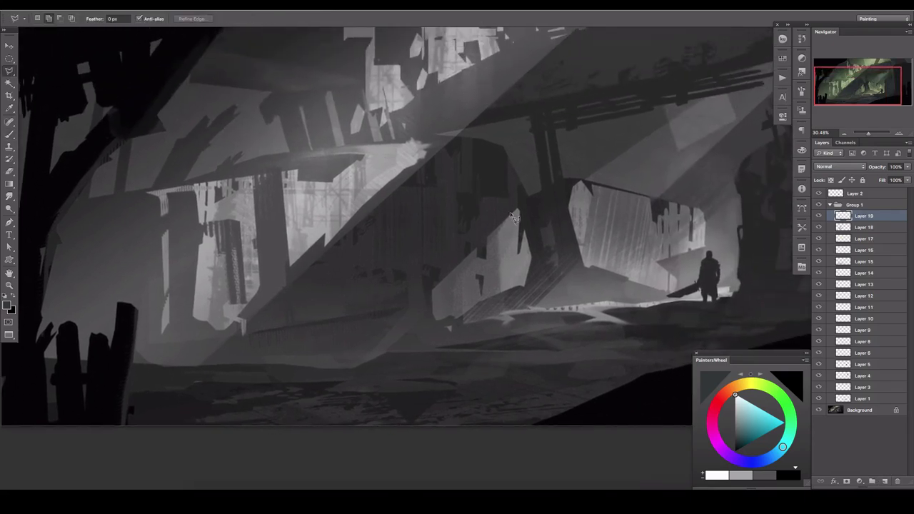
{"action": "left_click_drag", "start_coordinate": [868, 134], "coordinate": [866, 135]}
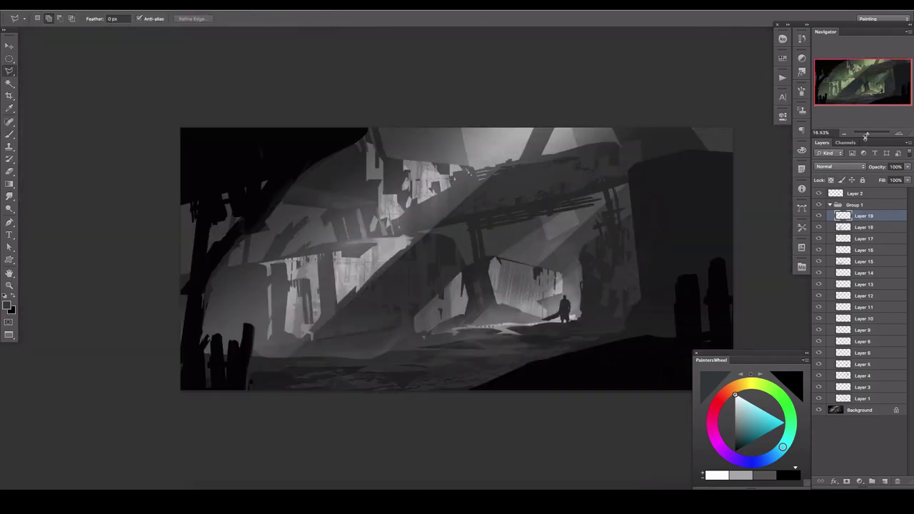
{"action": "left_click", "coordinate": [819, 204]}
- Add Layers 20 and 21 and draw a dark grey spike on the foreground floor
{"action": "left_click", "coordinate": [885, 482]}
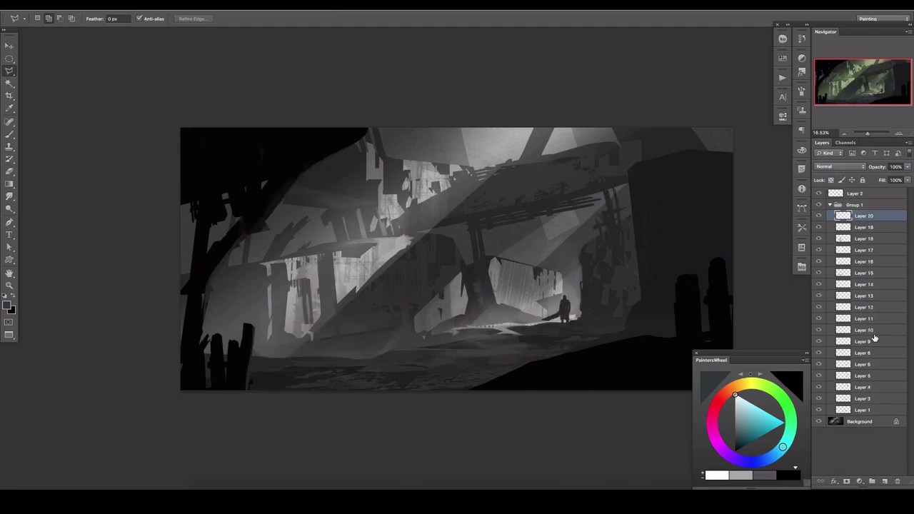
{"action": "left_click", "coordinate": [886, 481]}
{"action": "key", "text": "u"}
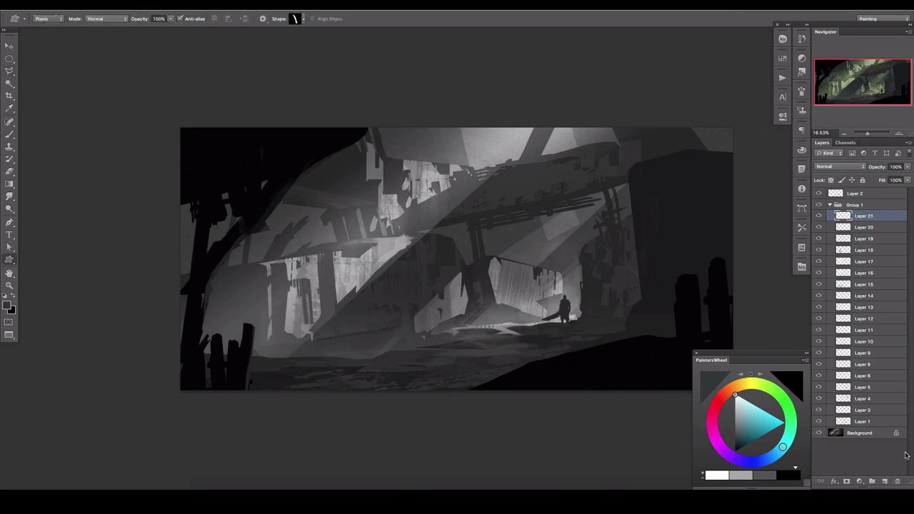
{"action": "left_click", "coordinate": [390, 362], "text": "alt"}
{"action": "left_click_drag", "start_coordinate": [399, 333], "coordinate": [389, 369]}
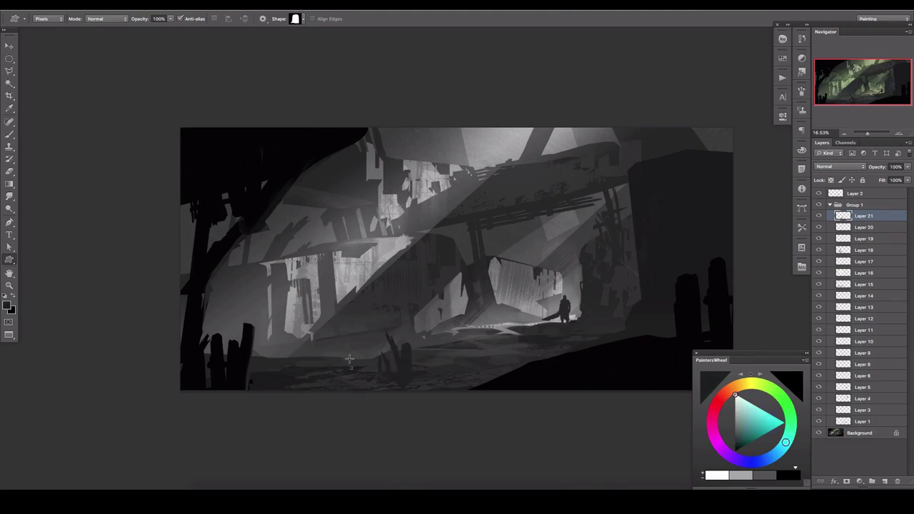
{"action": "left_click_drag", "start_coordinate": [300, 332], "coordinate": [208, 323]}
{"action": "mouse_move", "coordinate": [424, 265]}
{"action": "left_mouse_down"}
{"action": "mouse_move", "coordinate": [488, 297]}
{"action": "mouse_move", "coordinate": [530, 294]}
{"action": "left_mouse_up"}
{"action": "key", "text": "ctrl+shift+alt+n"}
{"action": "key", "text": "l"}
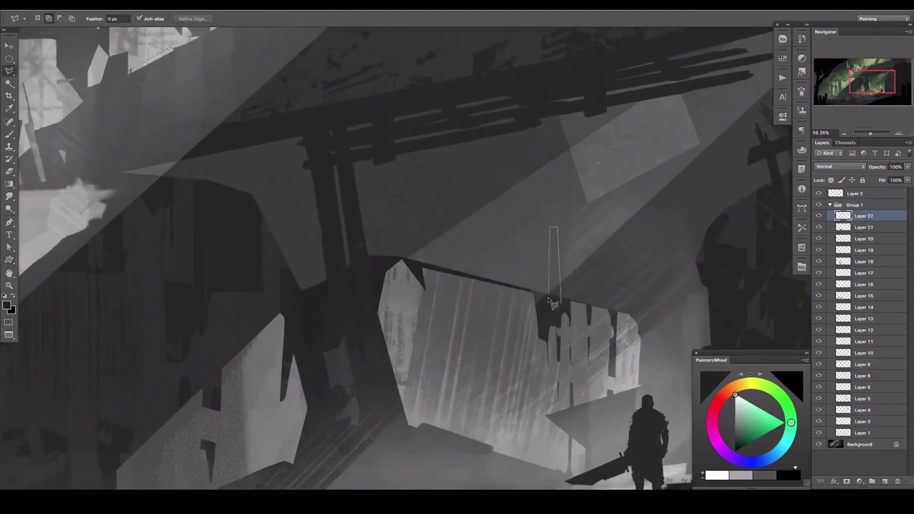
- Select dark uprights above the lit wall edge and fill them with near-black
{"action": "left_click", "coordinate": [535, 298]}
{"action": "left_click", "coordinate": [534, 254]}
{"action": "double_click", "coordinate": [543, 251]}
{"action": "key", "text": "b"}
{"action": "left_click", "coordinate": [529, 257], "text": "alt"}
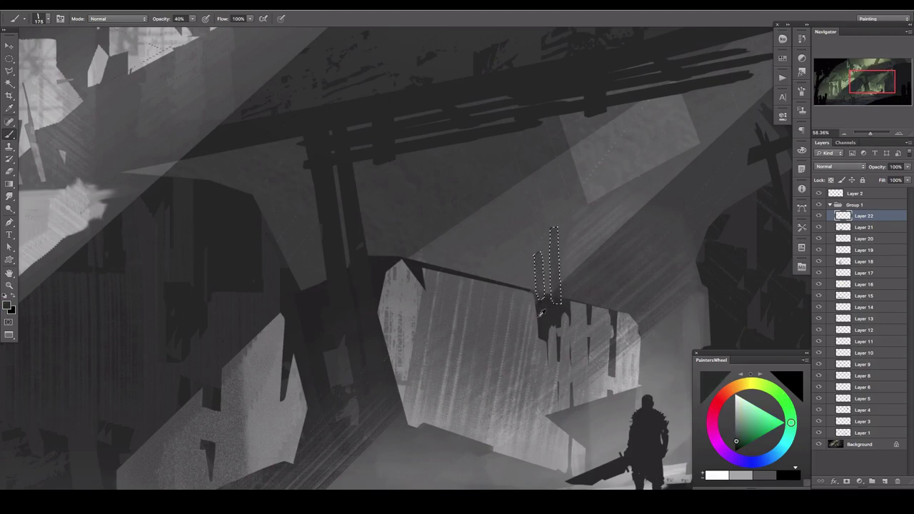
- On new Layer 23, draw a long dark bar and transform it across the wall
{"action": "key", "text": "ctrl+shift+alt+n"}
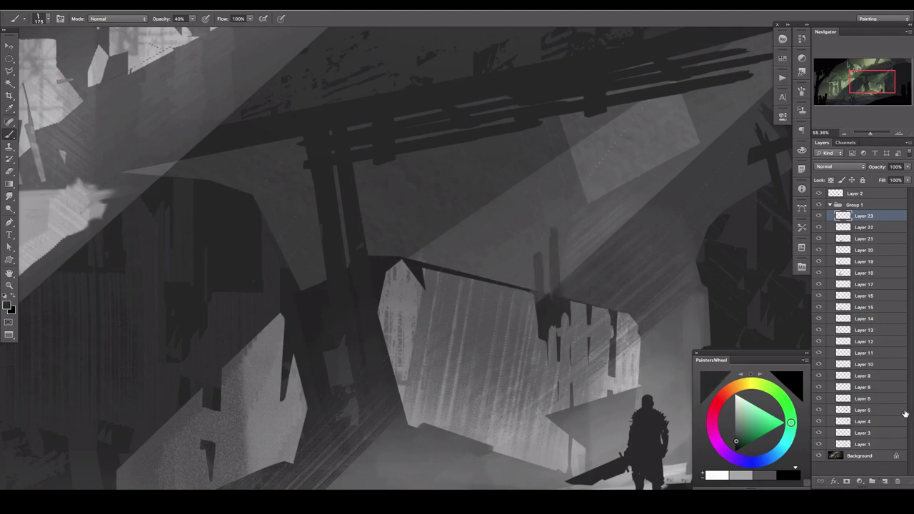
{"action": "key", "text": "u"}
{"action": "left_click_drag", "start_coordinate": [423, 265], "coordinate": [369, 159]}
{"action": "mouse_move", "coordinate": [524, 273]}
{"action": "left_mouse_down"}
{"action": "mouse_move", "coordinate": [484, 87]}
{"action": "mouse_move", "coordinate": [305, 142]}
{"action": "left_mouse_up"}
{"action": "key", "text": "v"}
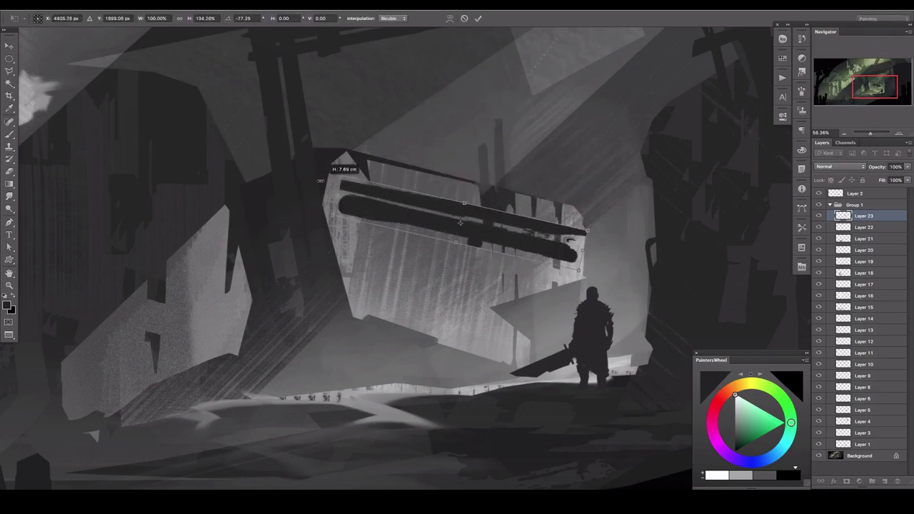
{"action": "key", "text": "Return"}
- Lock Layer 23's transparency and repaint the bar with lighter grey
{"action": "key", "text": "b"}
{"action": "key", "text": "/"}
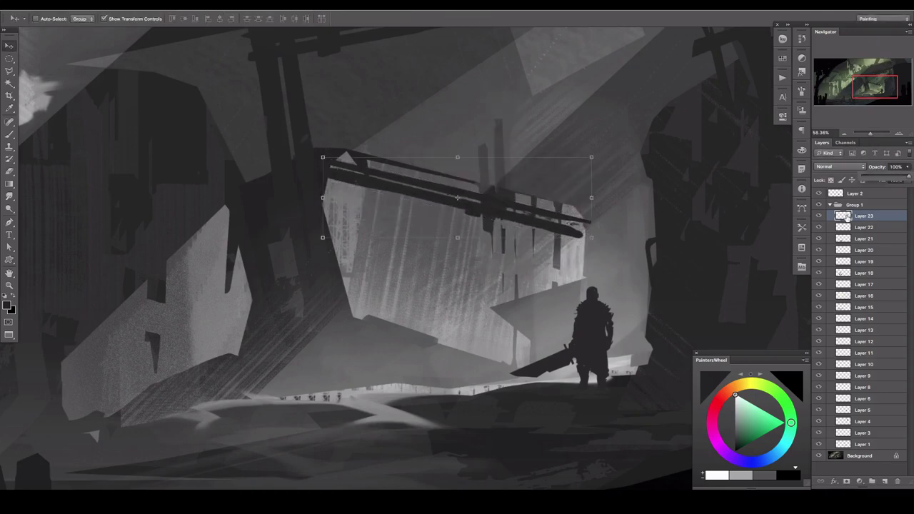
{"action": "left_click", "coordinate": [529, 251], "text": "alt"}
{"action": "left_click", "coordinate": [493, 179], "text": "alt"}
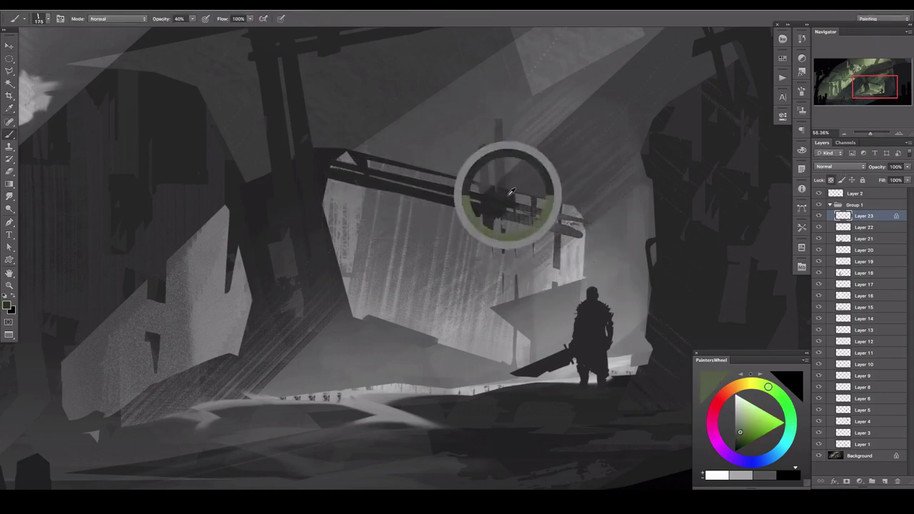
{"action": "left_click", "coordinate": [418, 233], "text": "alt"}
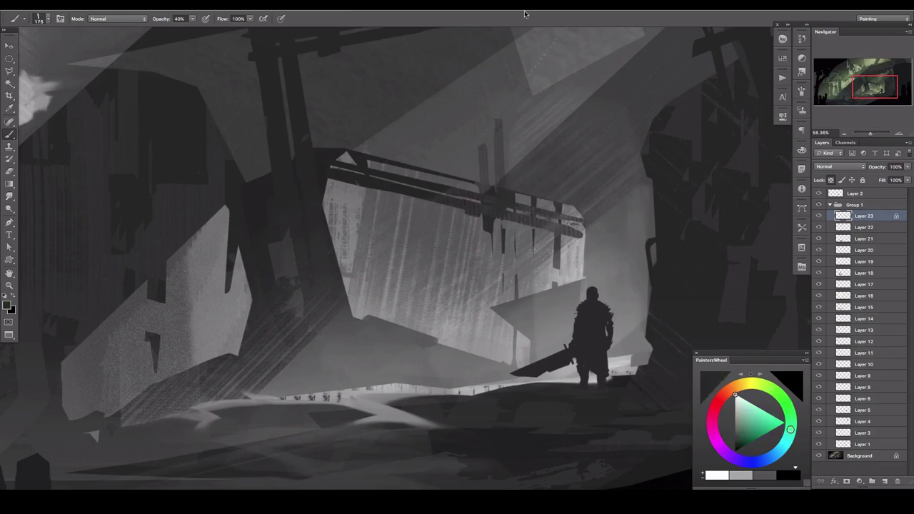
- Lasso a wall panel on Layer 24, paint its top edge dark, set opacity 74%
{"action": "key", "text": "l"}
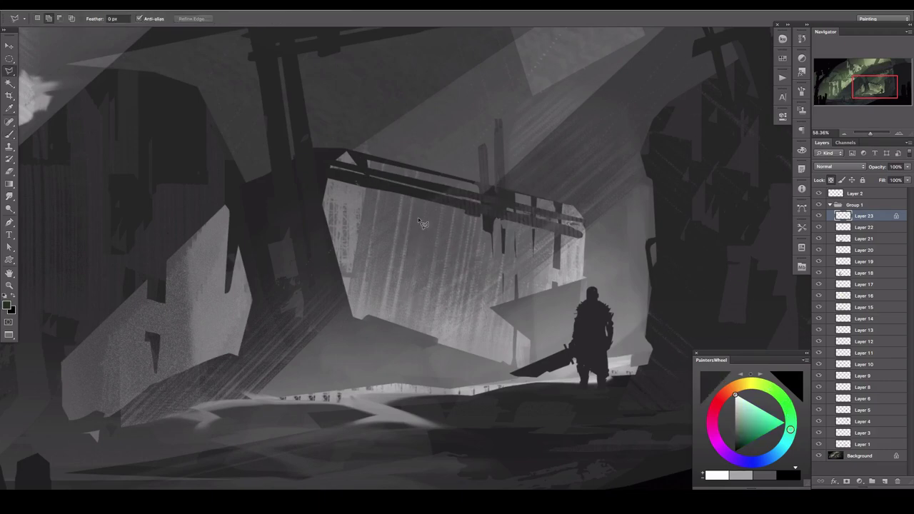
{"action": "left_click", "coordinate": [369, 206]}
{"action": "left_click", "coordinate": [418, 218]}
{"action": "left_click", "coordinate": [411, 294]}
{"action": "double_click", "coordinate": [367, 290]}
{"action": "key", "text": "b"}
{"action": "key", "text": "ctrl+shift+alt+n"}
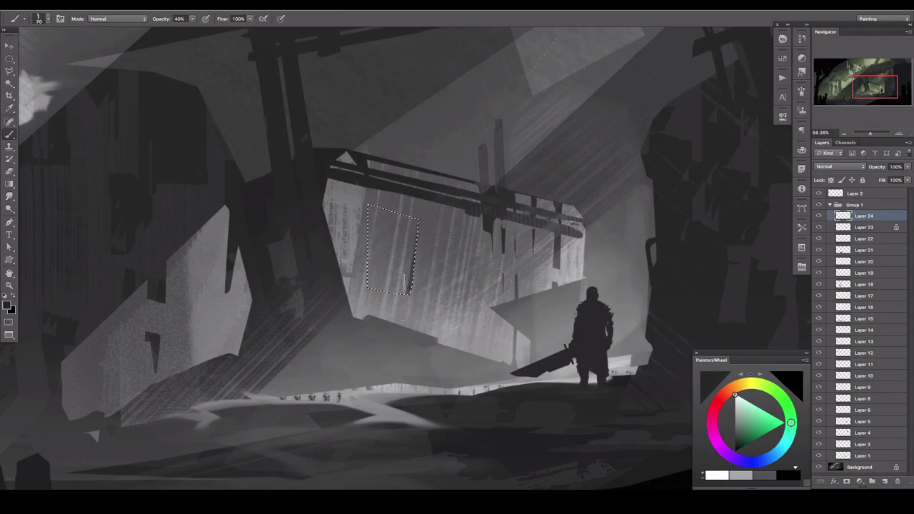
{"action": "left_click_drag", "start_coordinate": [411, 214], "coordinate": [396, 196]}
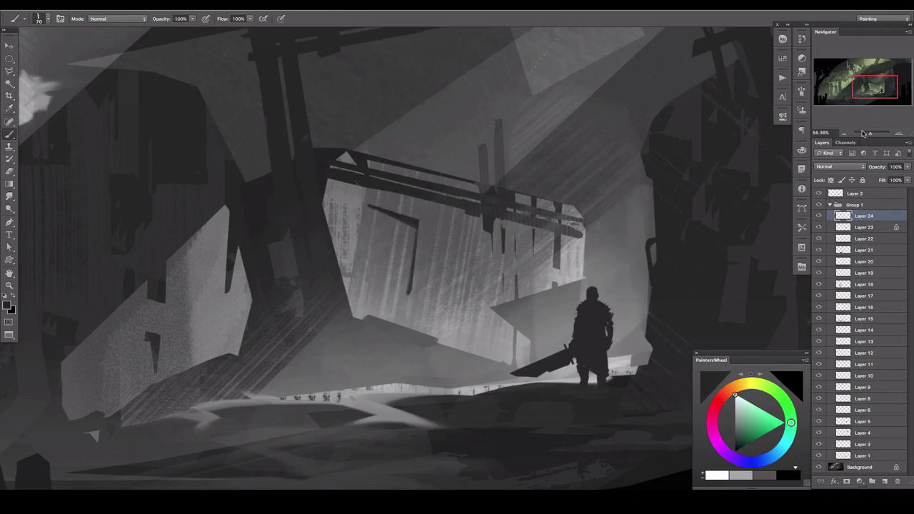
{"action": "left_click_drag", "start_coordinate": [862, 132], "coordinate": [854, 133]}
{"action": "left_click_drag", "start_coordinate": [896, 173], "coordinate": [878, 174]}
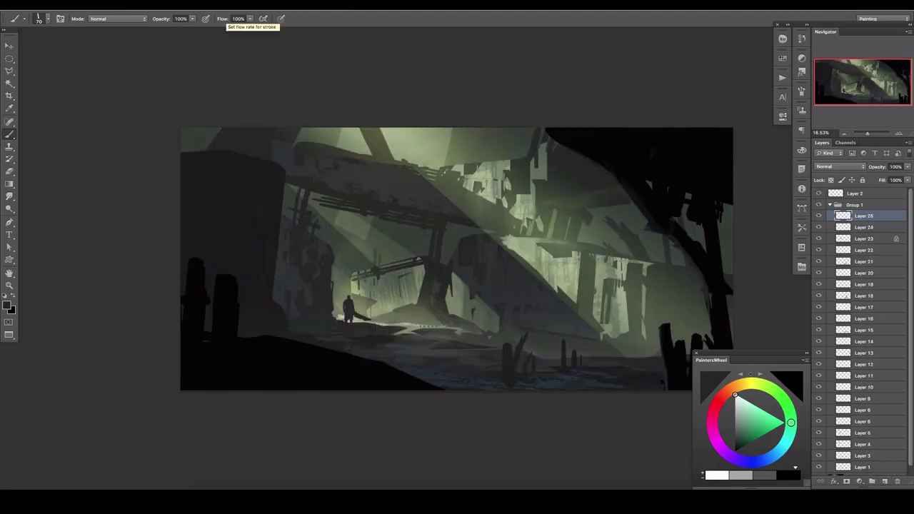
- Select bright areas by colour, paint them on new Layer 26 and lower its opacity
{"action": "left_click", "coordinate": [524, 250]}
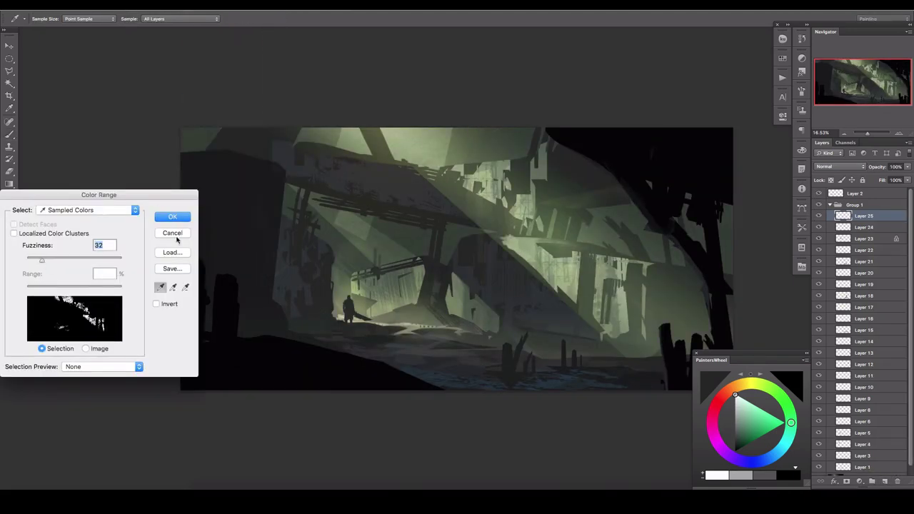
{"action": "key", "text": "Return"}
{"action": "key", "text": "b"}
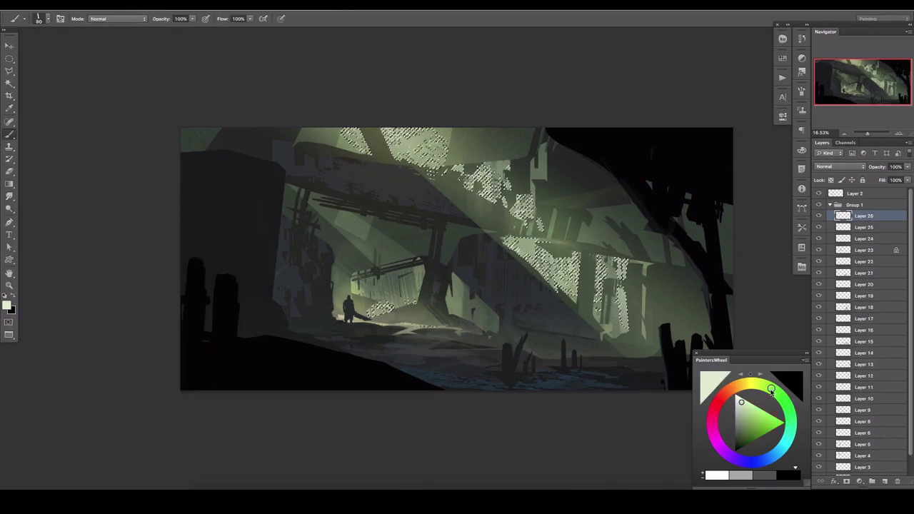
{"action": "left_click_drag", "start_coordinate": [771, 391], "coordinate": [729, 455]}
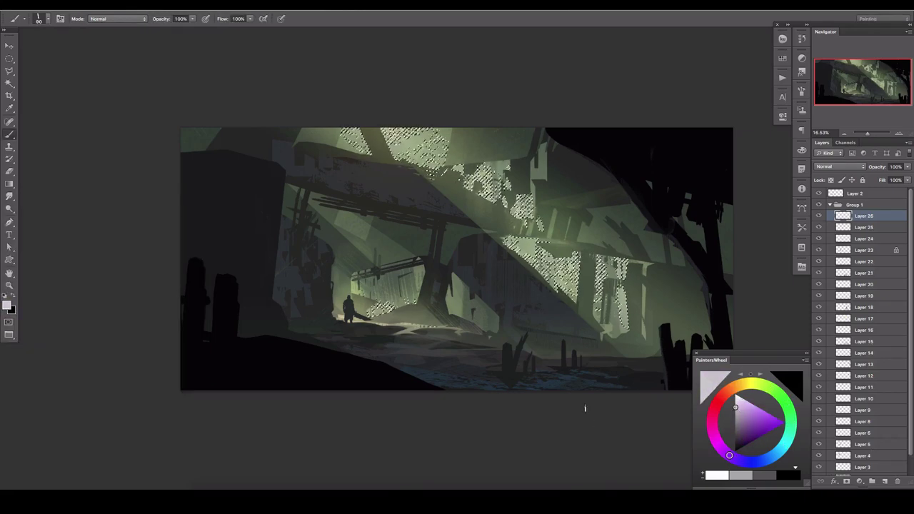
{"action": "key", "text": "bracketright"}
{"action": "key", "text": "bracketright"}
{"action": "key", "text": "bracketright"}
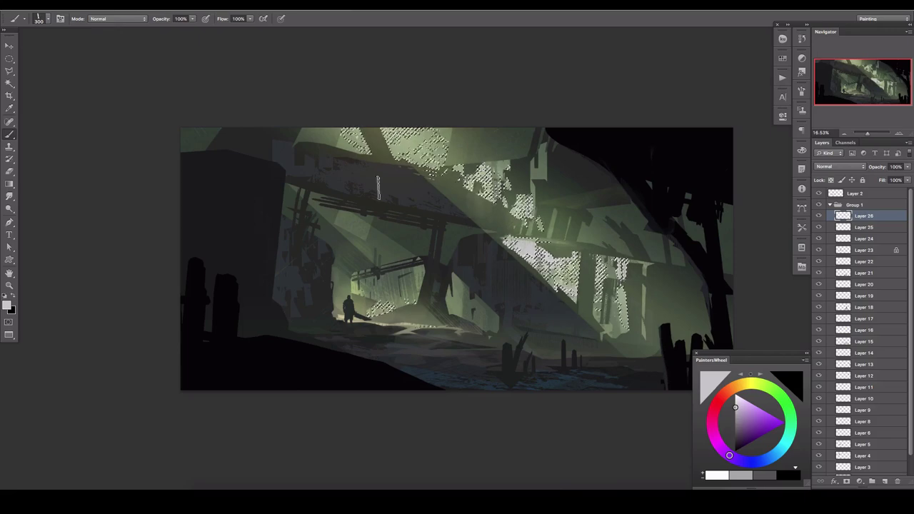
{"action": "key", "text": "bracketright"}
{"action": "key", "text": "bracketright"}
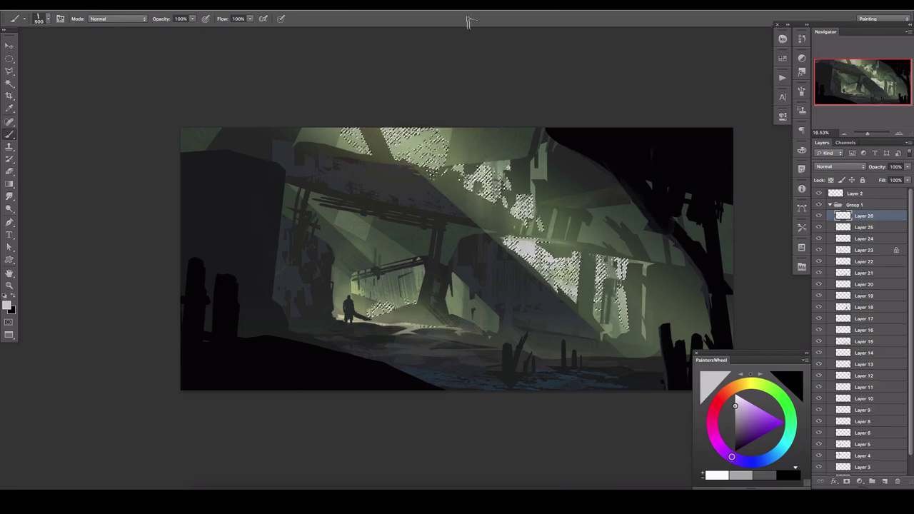
{"action": "left_click", "coordinate": [400, 143], "text": "alt"}
{"action": "key", "text": "bracketleft"}
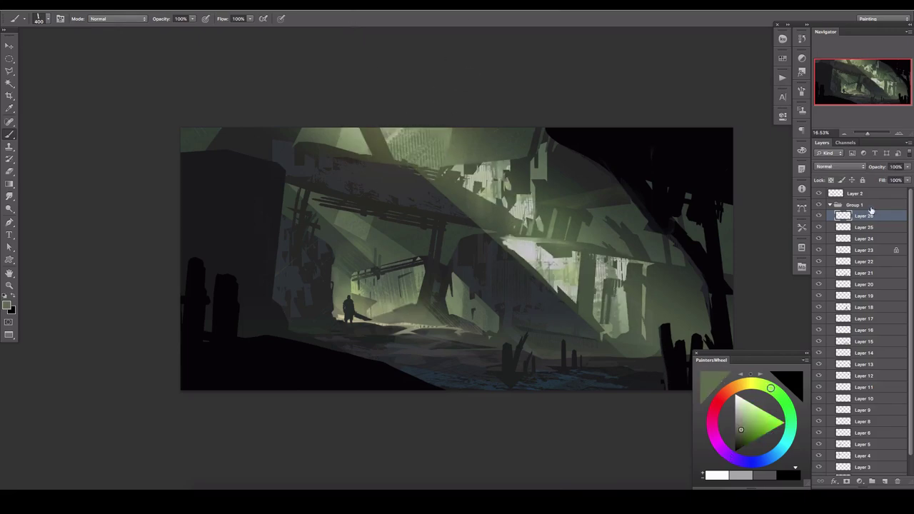
{"action": "left_click_drag", "start_coordinate": [907, 167], "coordinate": [882, 177]}
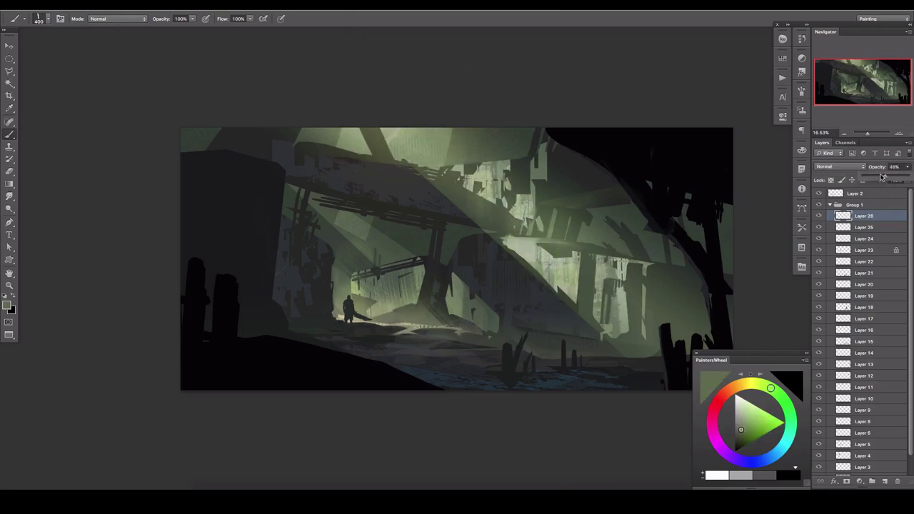
- Add Vibrance and Brightness/Contrast adjustment layers and tune the brightness
{"action": "left_click", "coordinate": [859, 481]}
{"action": "left_click", "coordinate": [868, 386]}
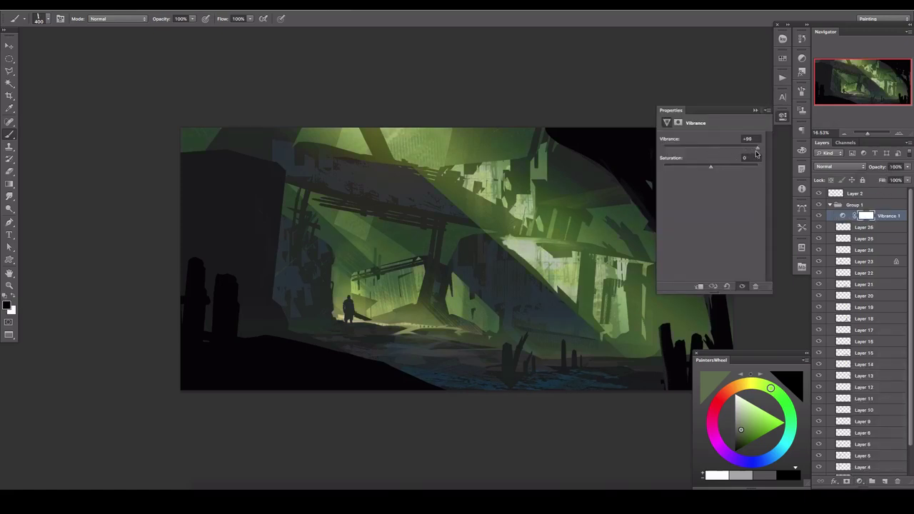
{"action": "left_click", "coordinate": [859, 482]}
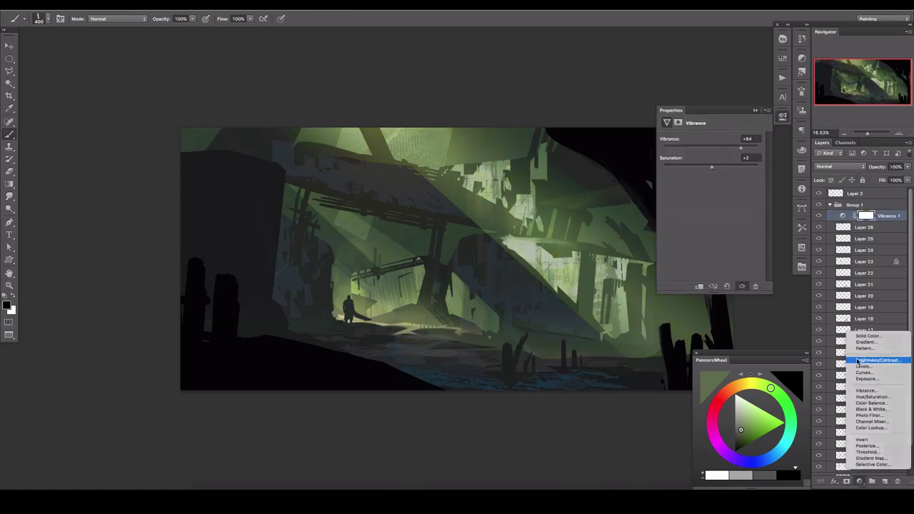
{"action": "left_click", "coordinate": [867, 361]}
{"action": "left_click_drag", "start_coordinate": [708, 164], "coordinate": [706, 165]}
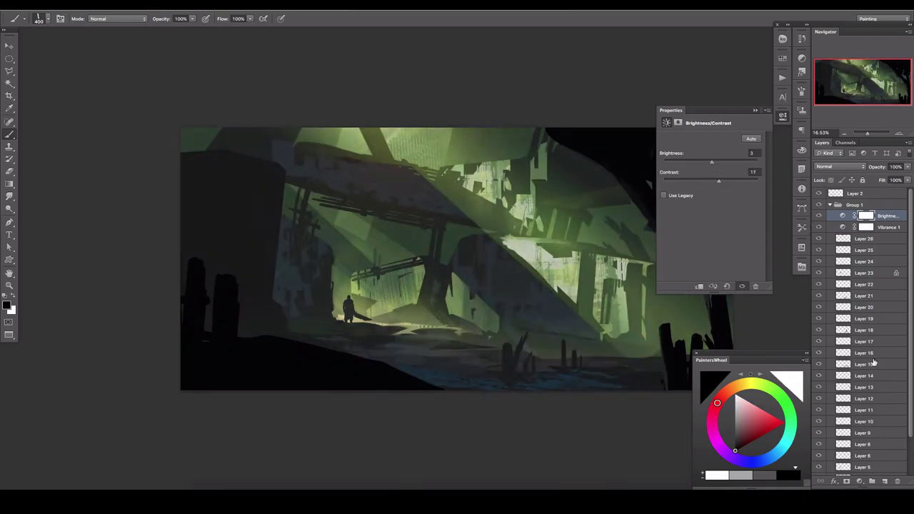
- Add a Color Lookup adjustment and try presets such as Crisp_Winter
{"action": "left_click", "coordinate": [859, 482]}
{"action": "left_click", "coordinate": [867, 426]}
{"action": "left_click", "coordinate": [705, 139]}
{"action": "left_click", "coordinate": [716, 165]}
{"action": "left_click", "coordinate": [706, 139]}
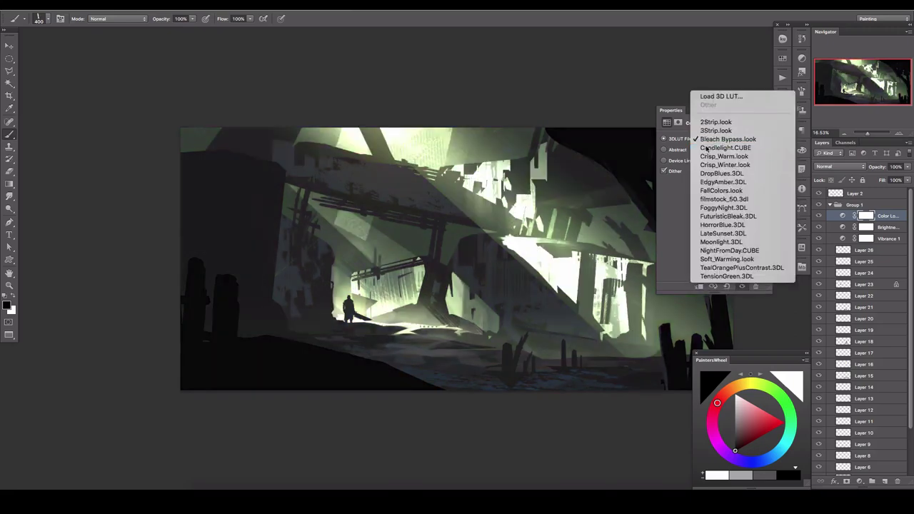
{"action": "left_click", "coordinate": [705, 149]}
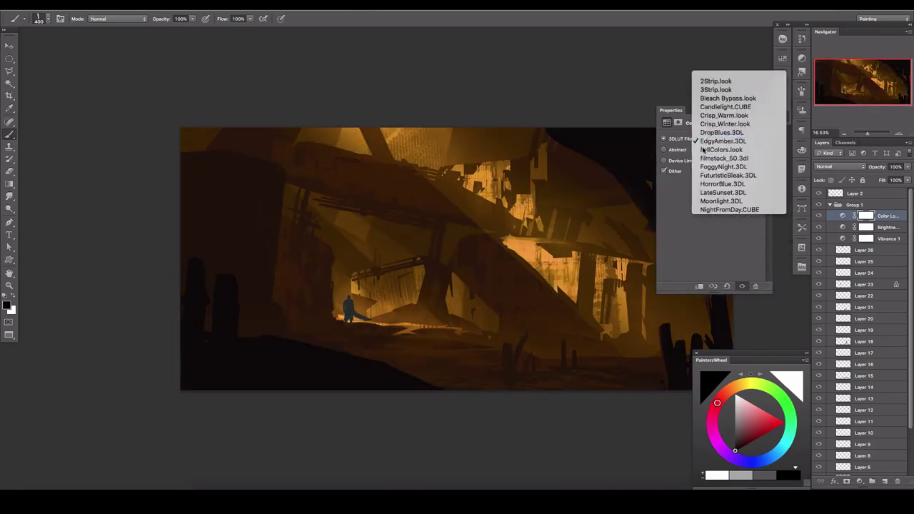
{"action": "left_click", "coordinate": [721, 150]}
{"action": "left_click", "coordinate": [819, 218]}
- Settle on the Soft_Warming lookup at 0% opacity and add empty Layer 27
{"action": "left_click", "coordinate": [834, 217]}
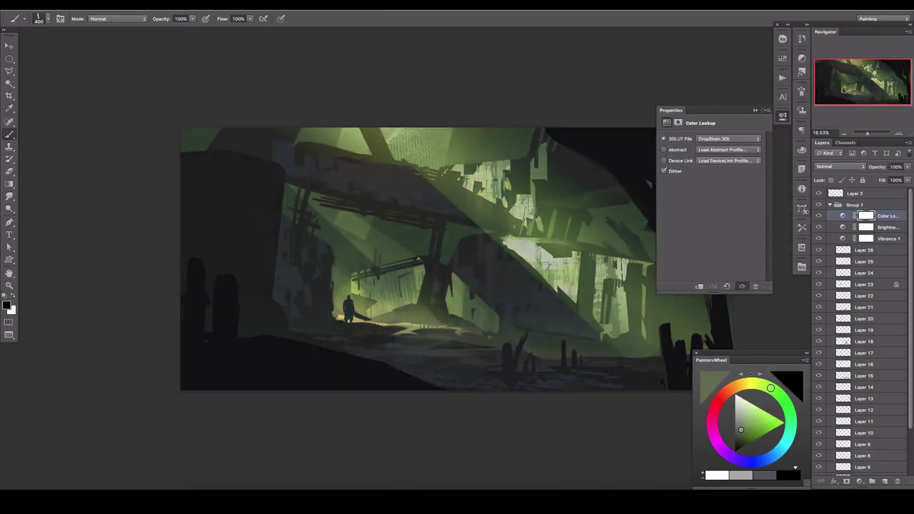
{"action": "left_click", "coordinate": [721, 138]}
{"action": "left_click", "coordinate": [711, 140]}
{"action": "left_click", "coordinate": [714, 150]}
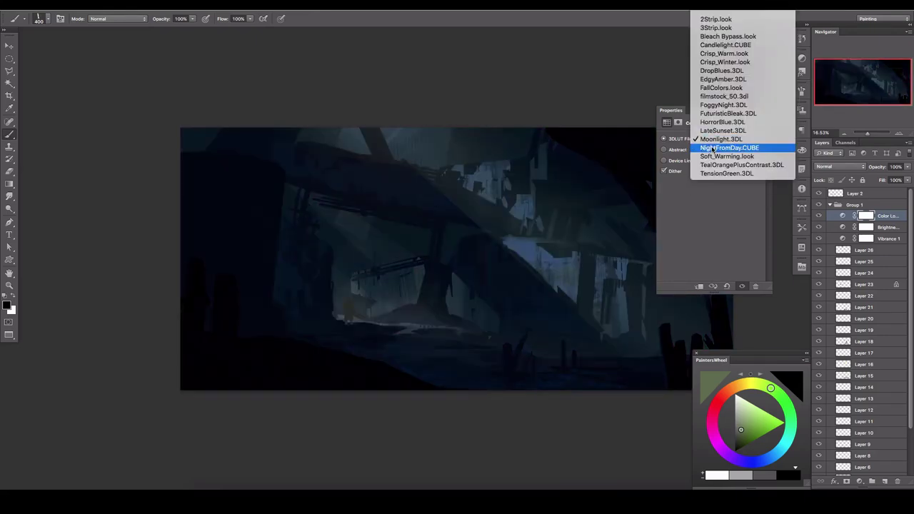
{"action": "left_click", "coordinate": [722, 146]}
{"action": "left_click_drag", "start_coordinate": [908, 166], "coordinate": [861, 180]}
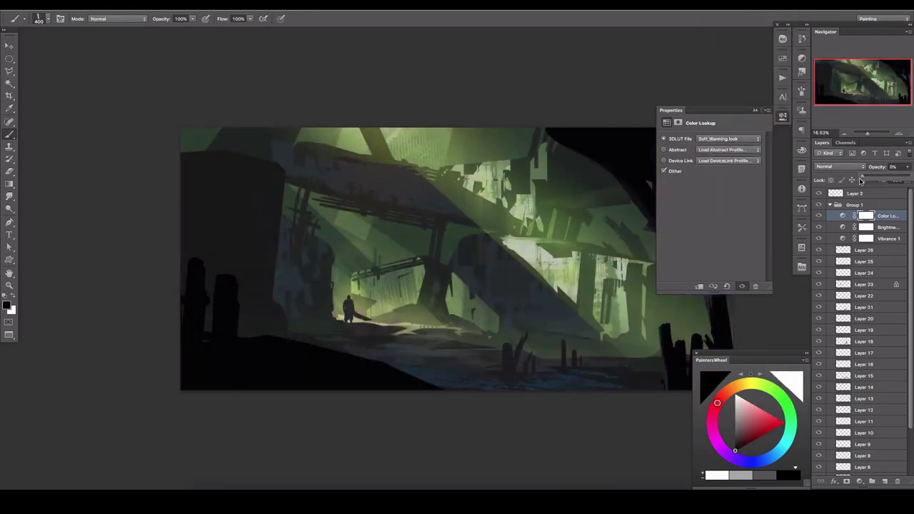
{"action": "left_click", "coordinate": [887, 481]}
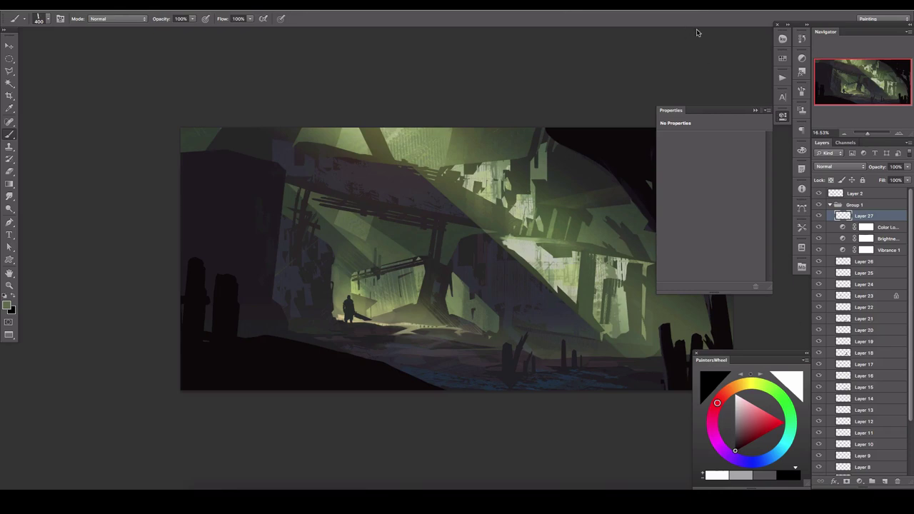
- Add a new empty layer and zoom in on the top of the painting
{"action": "left_click", "coordinate": [783, 115]}
{"action": "left_click", "coordinate": [886, 480]}
{"action": "key", "text": "ctrl+plus"}
{"action": "key", "text": "ctrl+plus"}
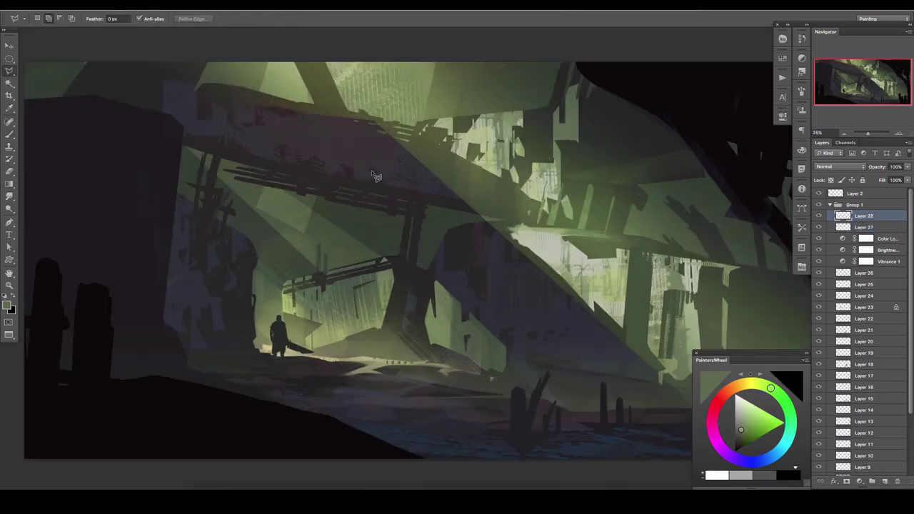
{"action": "key", "text": "l"}
{"action": "left_click_drag", "start_coordinate": [371, 170], "coordinate": [332, 229]}
{"action": "left_click_drag", "start_coordinate": [381, 250], "coordinate": [339, 152]}
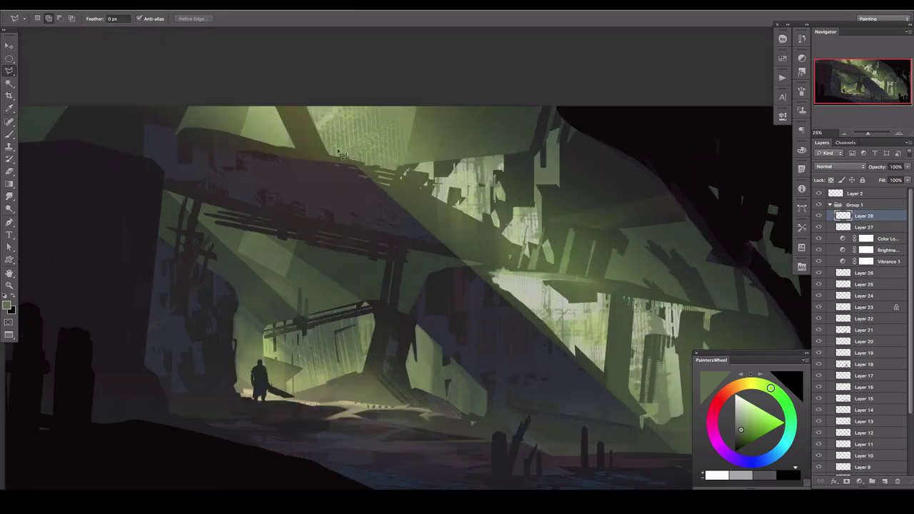
- Outline a diagonal beam shape and fill it with a light gradient
{"action": "left_click", "coordinate": [543, 324]}
{"action": "left_click", "coordinate": [620, 228]}
{"action": "left_click", "coordinate": [477, 87]}
{"action": "left_click", "coordinate": [346, 51]}
{"action": "left_click", "coordinate": [299, 100]}
{"action": "key", "text": "g"}
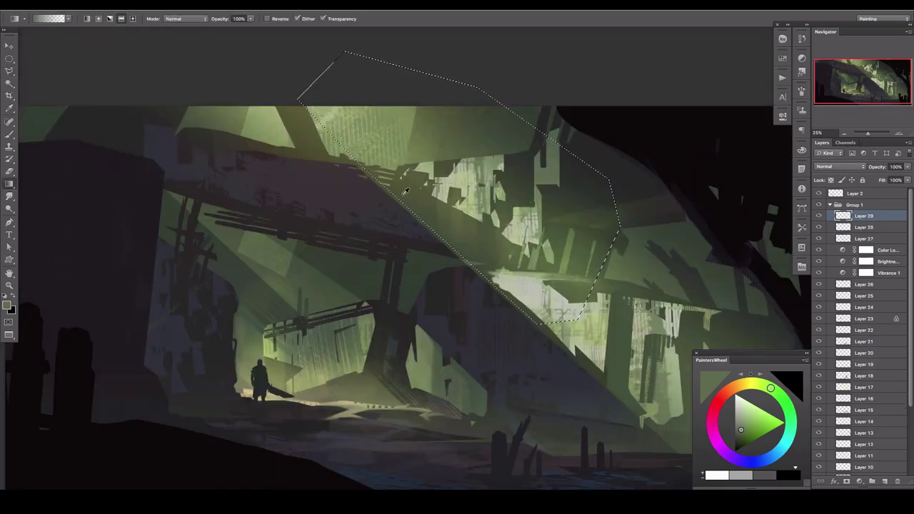
{"action": "left_click_drag", "start_coordinate": [318, 215], "coordinate": [500, 300]}
{"action": "key", "text": "ctrl+d"}
- Set the beam layer to Linear Dodge (Add) and choose a large soft eraser
{"action": "left_click", "coordinate": [840, 167]}
{"action": "left_click", "coordinate": [778, 221]}
{"action": "key", "text": "b"}
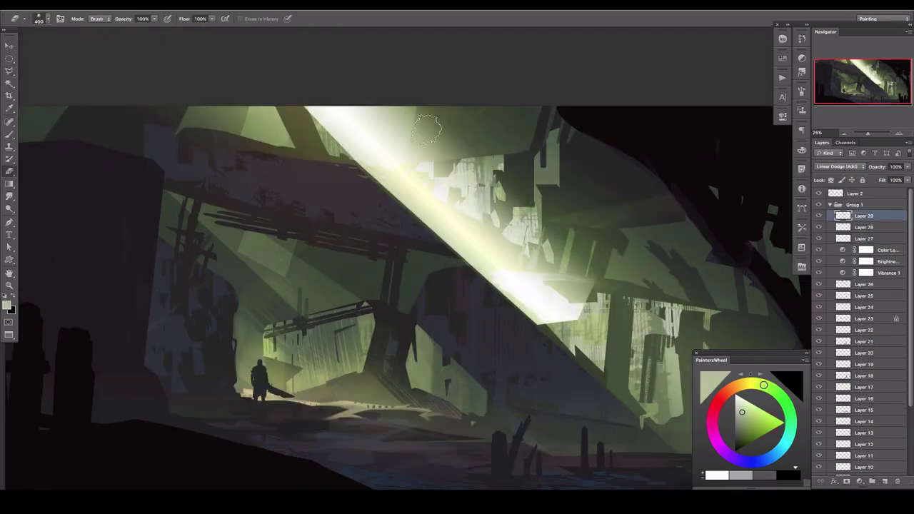
{"action": "left_click", "coordinate": [39, 18]}
{"action": "left_click", "coordinate": [84, 186]}
{"action": "key", "text": "Return"}
{"action": "key", "text": "bracketright"}
{"action": "key", "text": "bracketright"}
{"action": "key", "text": "bracketright"}
- Soften the beam's upper end by erasing and fade the layer's opacity
{"action": "scroll", "coordinate": [428, 204], "scroll_direction": "down", "scroll_amount": 2}
{"action": "key", "text": "bracketright"}
{"action": "key", "text": "bracketright"}
{"action": "key", "text": "bracketright"}
{"action": "key", "text": "bracketright"}
{"action": "key", "text": "bracketright"}
{"action": "key", "text": "bracketright"}
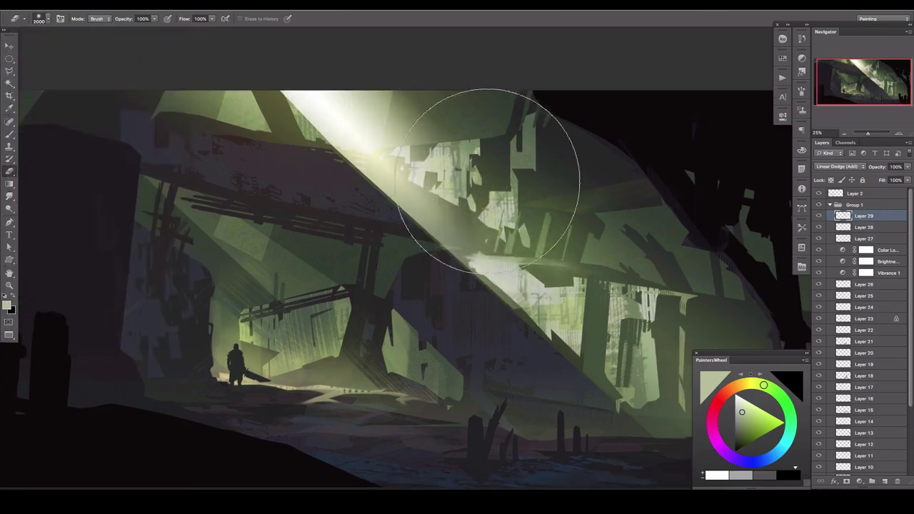
{"action": "key", "text": "bracketleft"}
{"action": "left_click", "coordinate": [818, 216]}
{"action": "mouse_move", "coordinate": [907, 167]}
{"action": "left_mouse_down"}
{"action": "mouse_move", "coordinate": [884, 168]}
{"action": "mouse_move", "coordinate": [883, 180]}
{"action": "left_mouse_up"}
{"action": "key", "text": "bracketleft"}
{"action": "key", "text": "bracketleft"}
{"action": "key", "text": "bracketleft"}
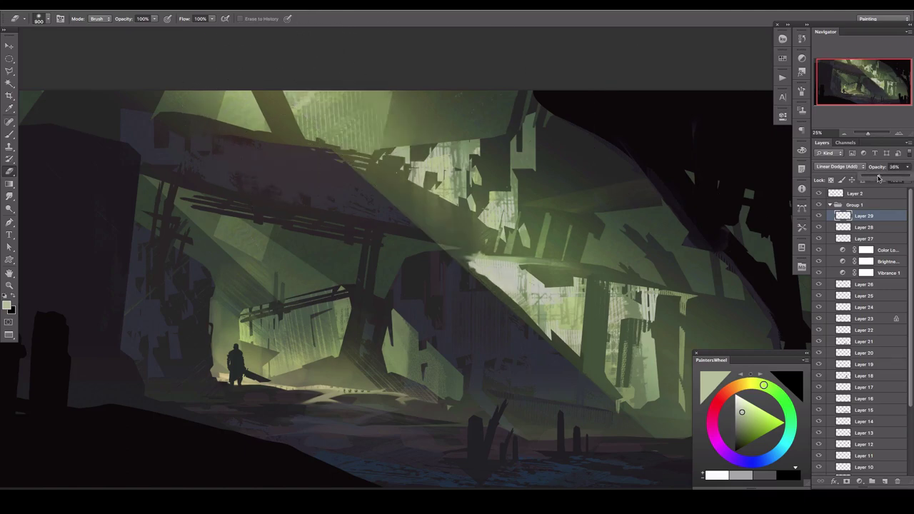
- Duplicate the beam layer and place the copy over the central walkway
{"action": "key", "text": "ctrl+j"}
{"action": "key", "text": "v"}
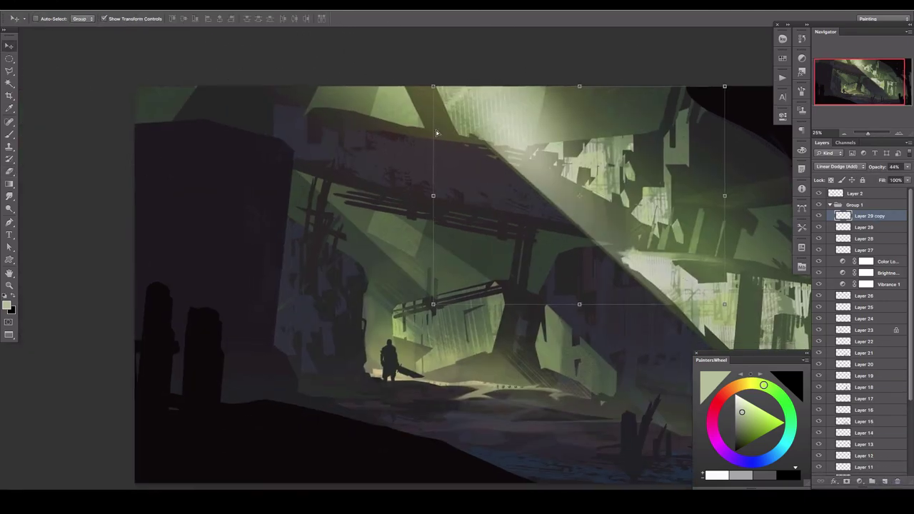
{"action": "mouse_move", "coordinate": [350, 120]}
{"action": "left_mouse_down"}
{"action": "mouse_move", "coordinate": [244, 101]}
{"action": "mouse_move", "coordinate": [490, 190]}
{"action": "left_mouse_up"}
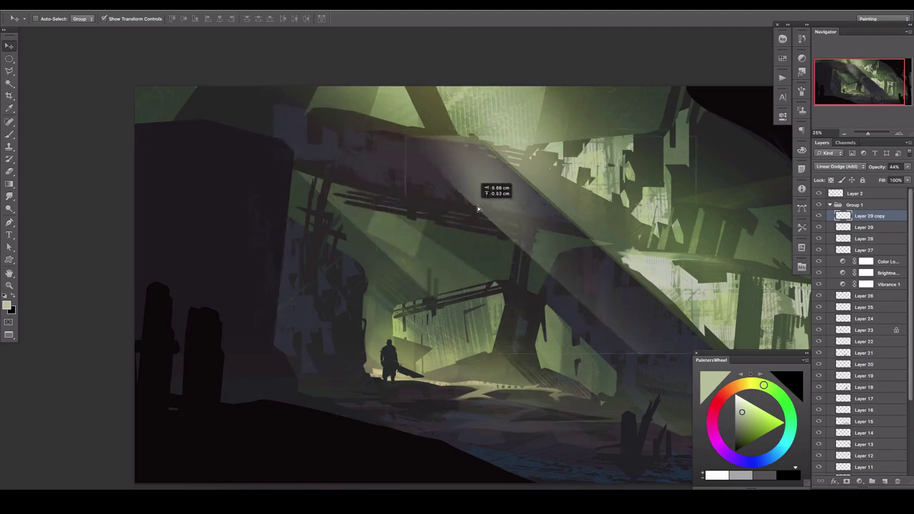
{"action": "key", "text": "ctrl+plus"}
{"action": "left_click_drag", "start_coordinate": [356, 140], "coordinate": [368, 225]}
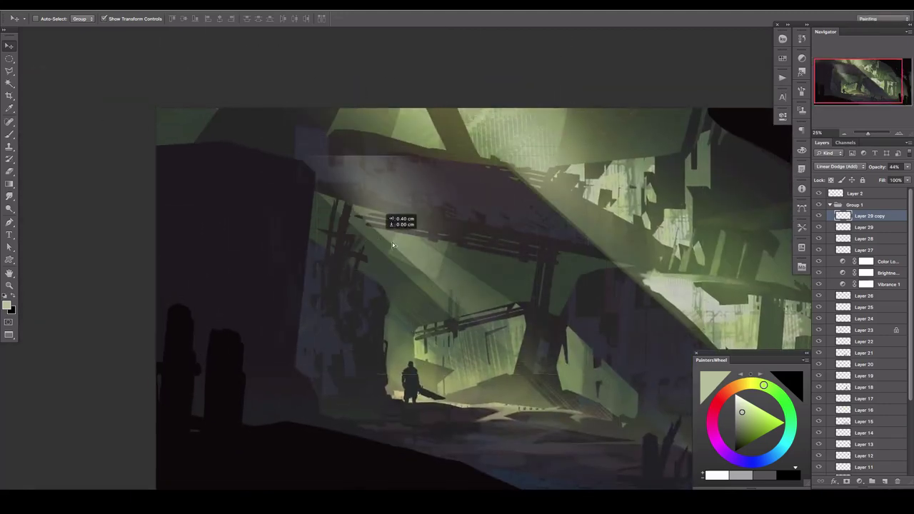
{"action": "mouse_move", "coordinate": [342, 217]}
{"action": "left_mouse_down"}
{"action": "mouse_move", "coordinate": [364, 226]}
{"action": "mouse_move", "coordinate": [380, 187]}
{"action": "left_mouse_up"}
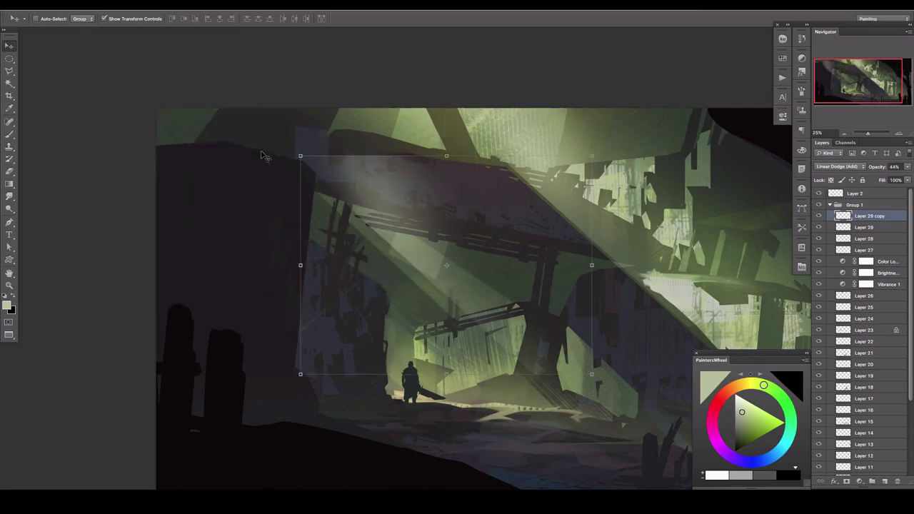
- Blend the beam copy by underlying brightness with Blend If, then add an empty layer
{"action": "key", "text": "b"}
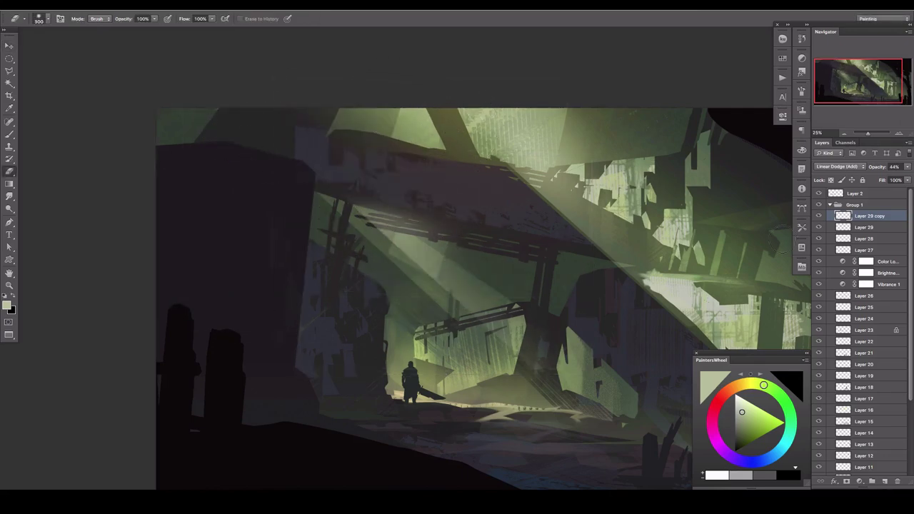
{"action": "double_click", "coordinate": [885, 216]}
{"action": "left_click_drag", "start_coordinate": [696, 454], "coordinate": [710, 455]}
{"action": "key", "text": "Return"}
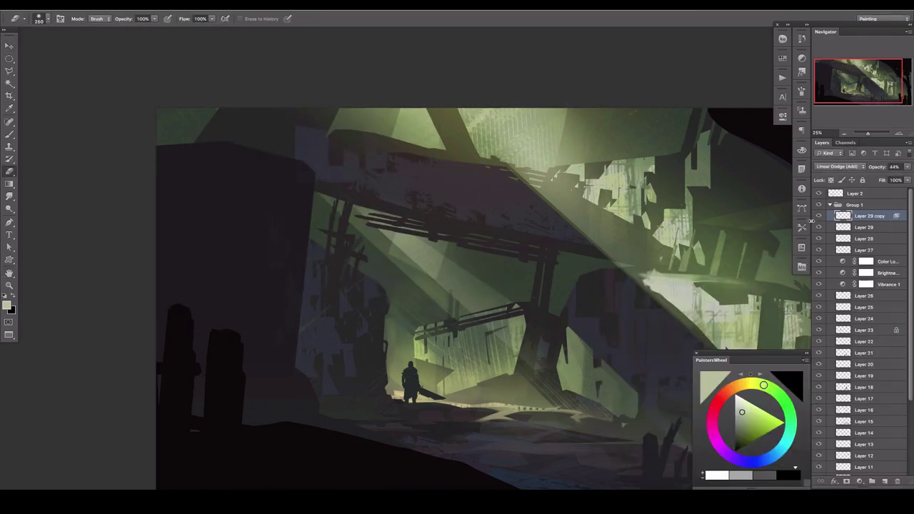
{"action": "key", "text": "bracketright"}
{"action": "key", "text": "bracketright"}
{"action": "key", "text": "bracketright"}
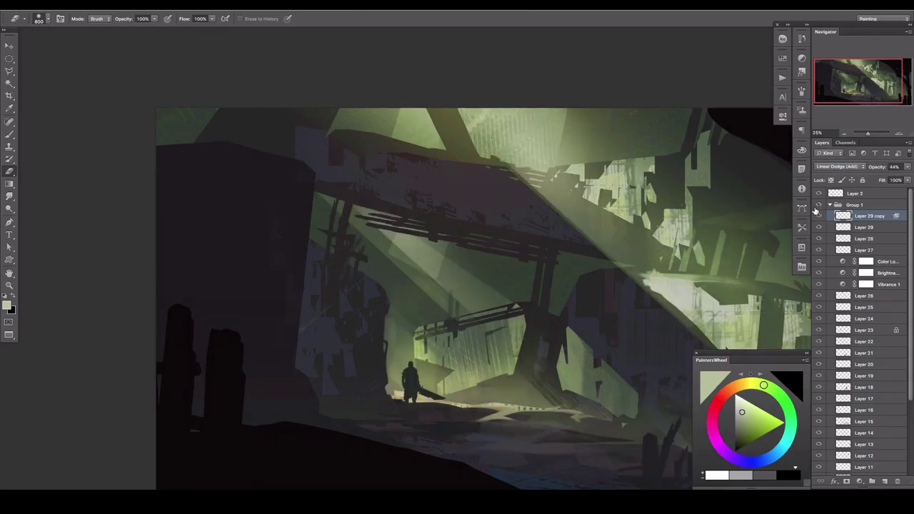
{"action": "key", "text": "ctrl+minus"}
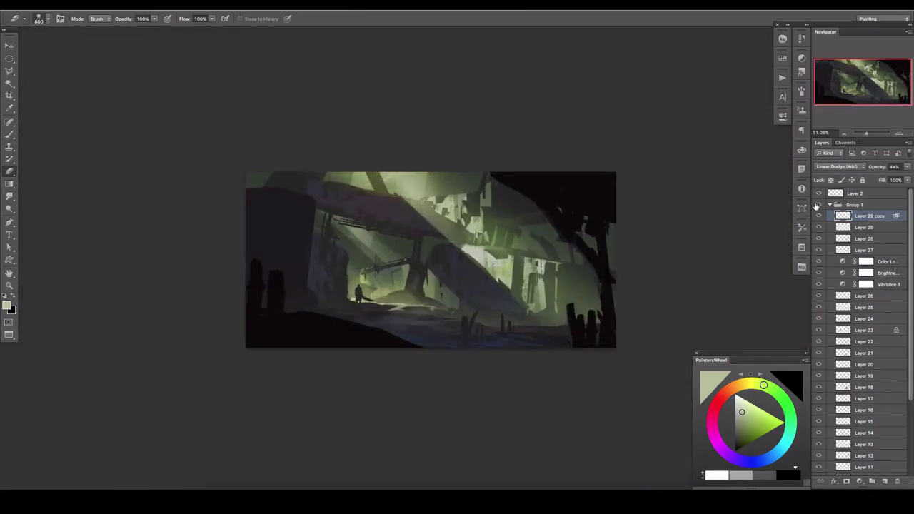
{"action": "left_click", "coordinate": [884, 480]}
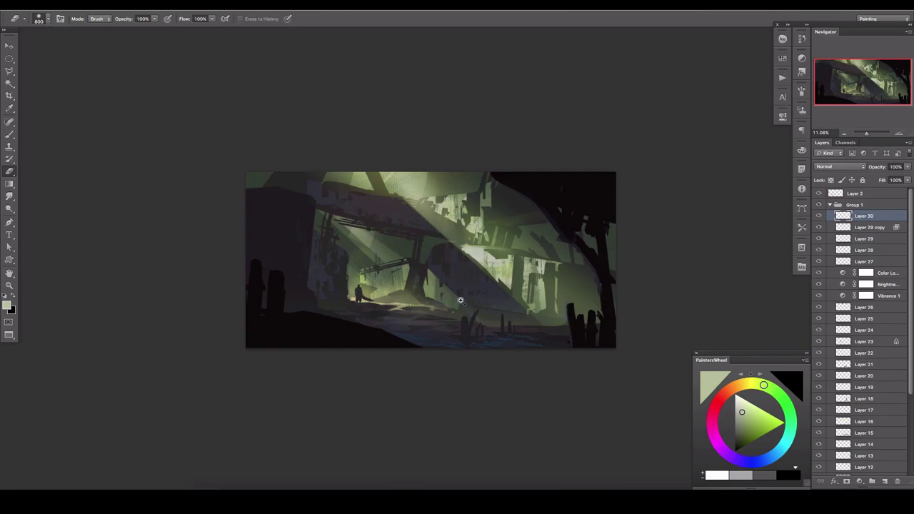
- Make a Color Range selection and add a new Linear Dodge (Add) highlight layer
{"action": "key", "text": "ctrl+plus"}
{"action": "key", "text": "ctrl+plus"}
{"action": "key", "text": "ctrl+plus"}
{"action": "key", "text": "ctrl+alt+shift+o"}
{"action": "left_click_drag", "start_coordinate": [99, 187], "coordinate": [186, 363]}
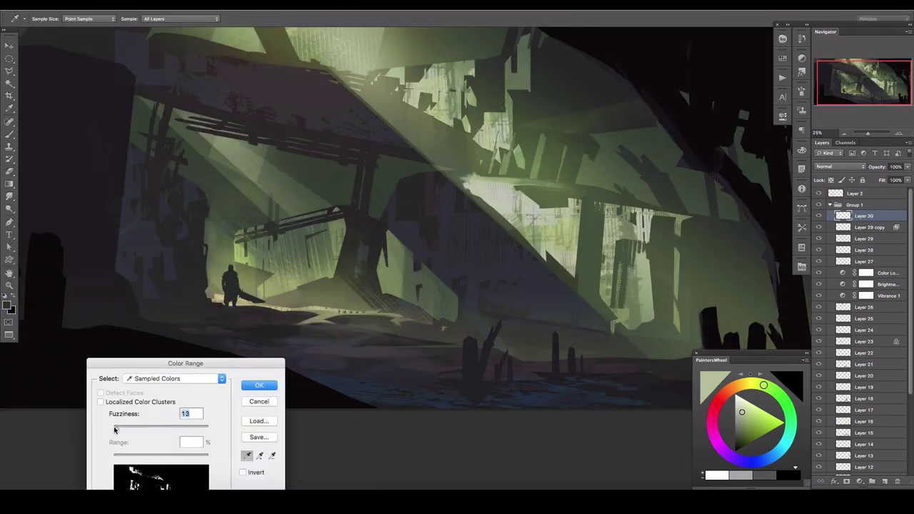
{"action": "key", "text": "Return"}
{"action": "left_click", "coordinate": [842, 166]}
{"action": "left_click", "coordinate": [835, 236]}
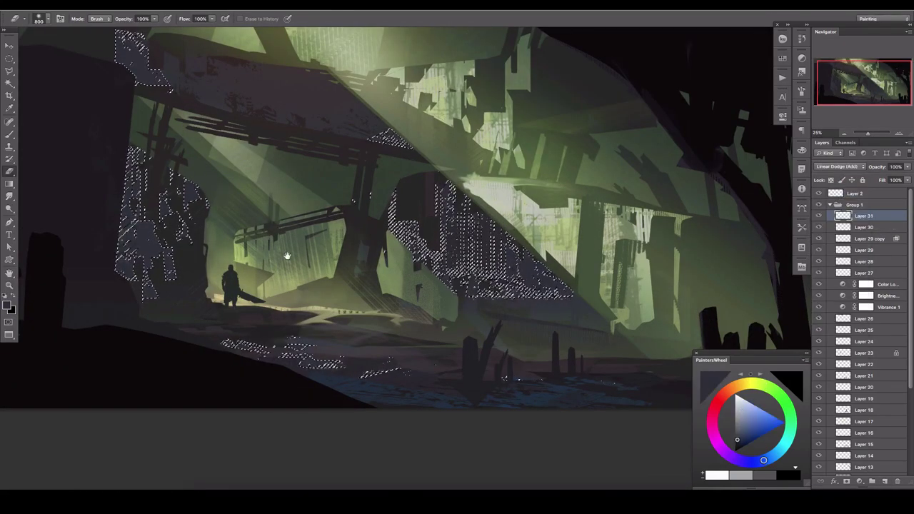
- Paint soft purple strokes at 30% over the left structure, then fade the layer opacity
{"action": "key", "text": "b"}
{"action": "key", "text": "bracketleft"}
{"action": "left_click", "coordinate": [207, 214], "text": "alt"}
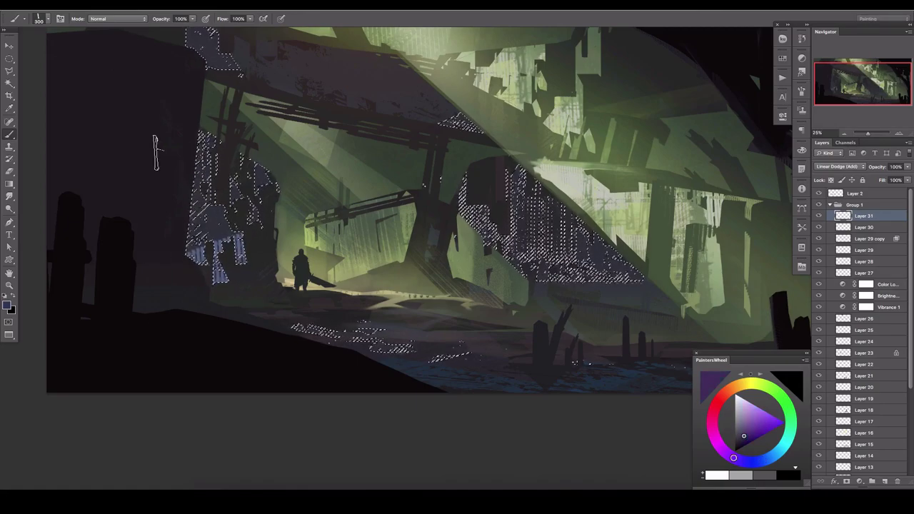
{"action": "left_click", "coordinate": [43, 18]}
{"action": "double_click", "coordinate": [28, 86]}
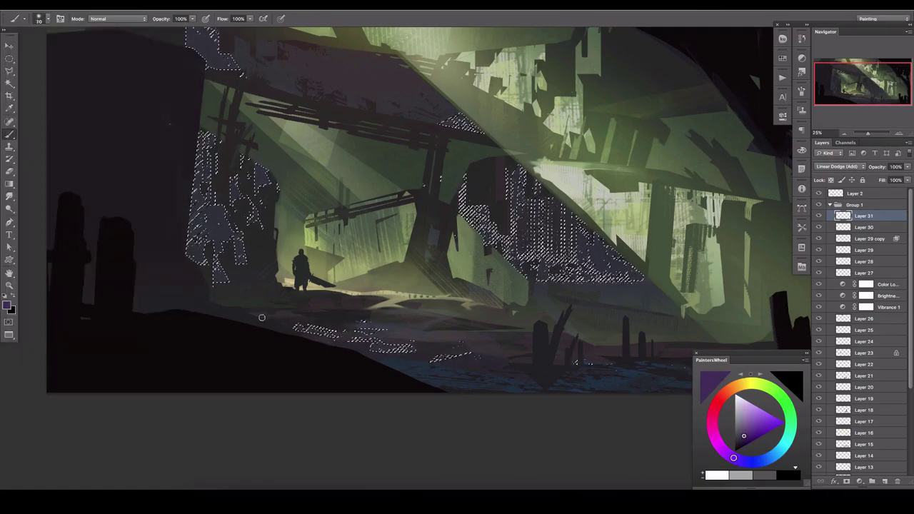
{"action": "left_click_drag", "start_coordinate": [350, 243], "coordinate": [193, 271]}
{"action": "left_click_drag", "start_coordinate": [186, 185], "coordinate": [224, 93]}
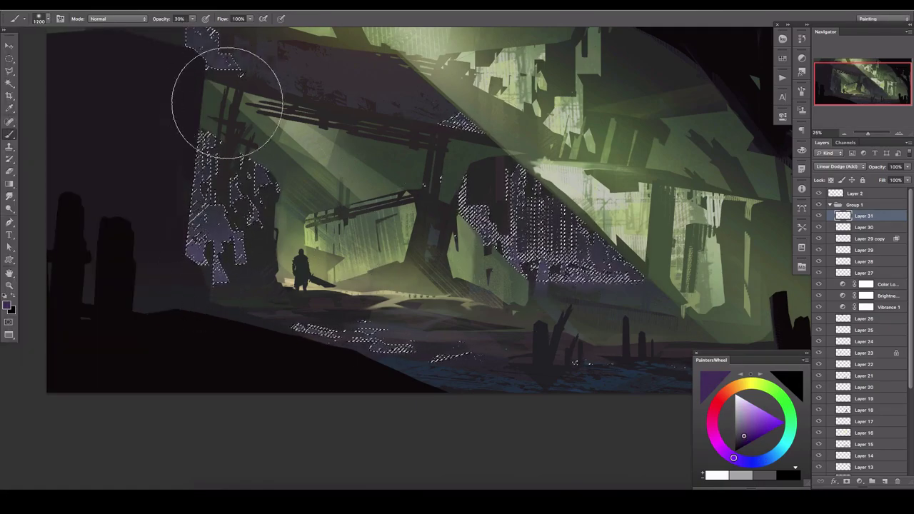
{"action": "key", "text": "ctrl+h"}
{"action": "key", "text": "3"}
{"action": "key", "text": "bracketright"}
{"action": "key", "text": "bracketright"}
{"action": "key", "text": "bracketright"}
{"action": "left_click_drag", "start_coordinate": [907, 167], "coordinate": [870, 180]}
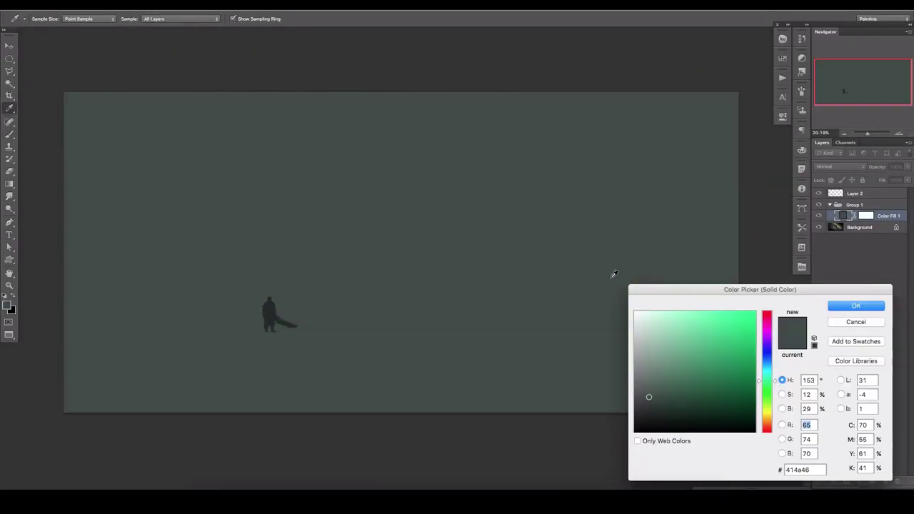
- Set the Color Fill layer to Lighten at low opacity, limit it with Blend If, and add Layer 3
{"action": "left_click", "coordinate": [826, 167]}
{"action": "left_click", "coordinate": [826, 220]}
{"action": "left_click", "coordinate": [908, 166]}
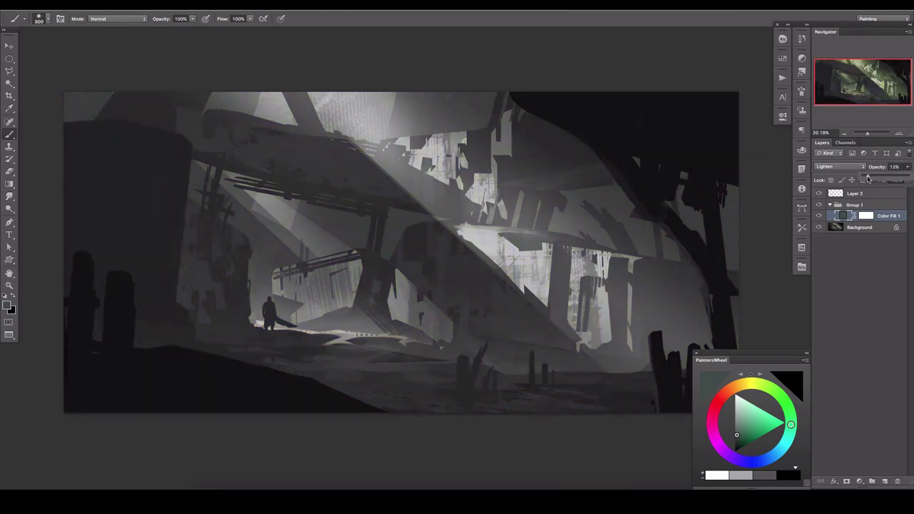
{"action": "double_click", "coordinate": [830, 217]}
{"action": "left_click_drag", "start_coordinate": [691, 455], "coordinate": [710, 457]}
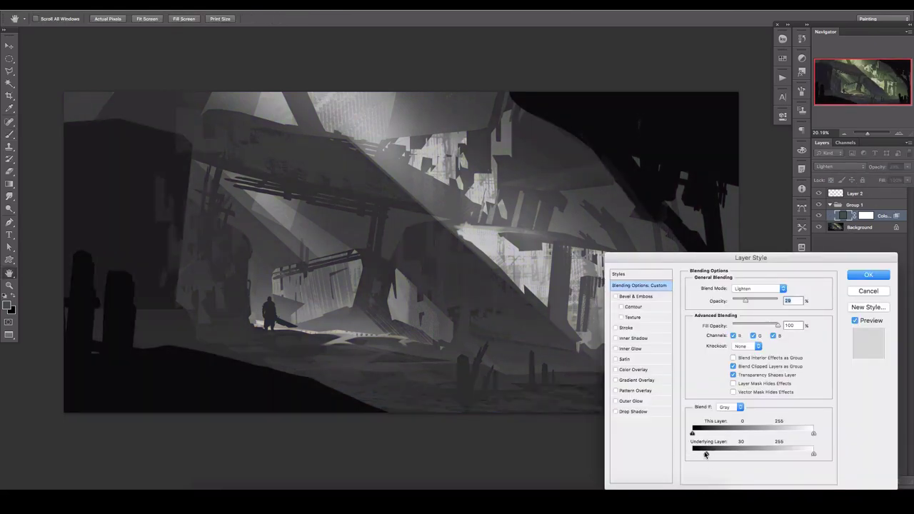
{"action": "key", "text": "Return"}
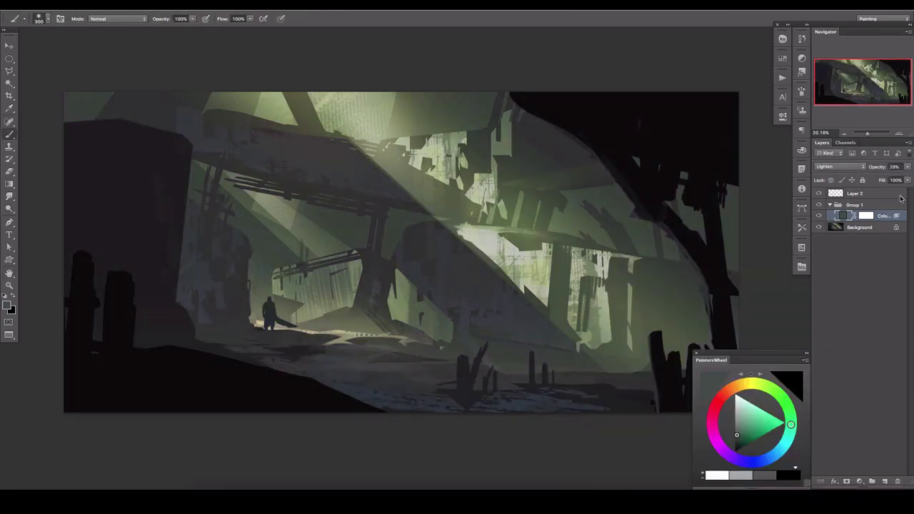
{"action": "left_click_drag", "start_coordinate": [861, 179], "coordinate": [866, 179]}
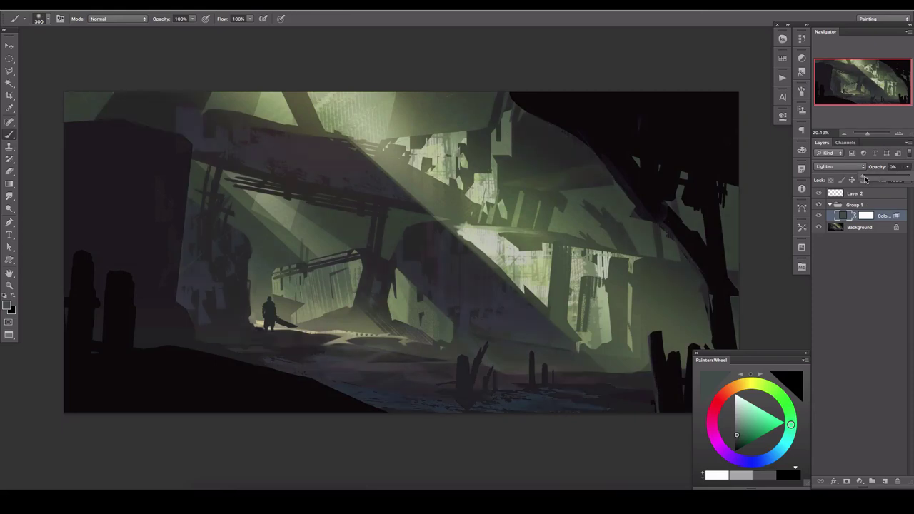
{"action": "left_click", "coordinate": [815, 220]}
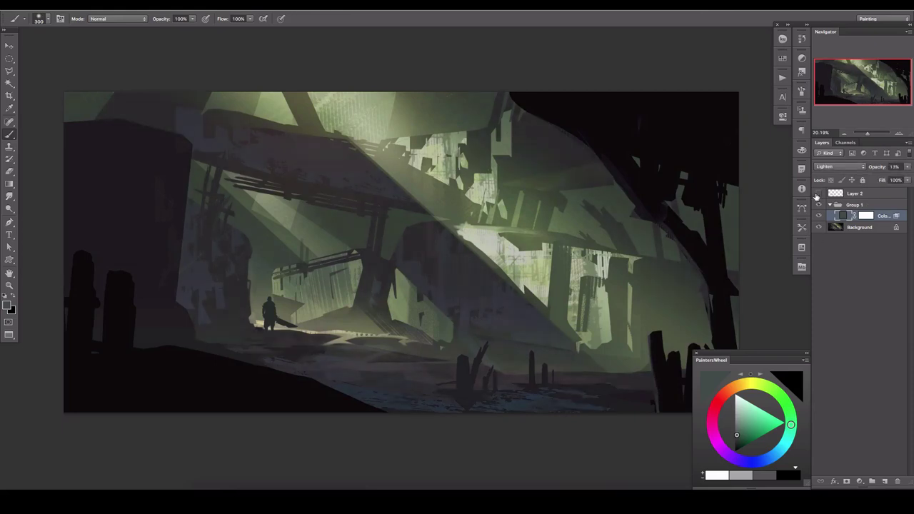
{"action": "left_click", "coordinate": [884, 481]}
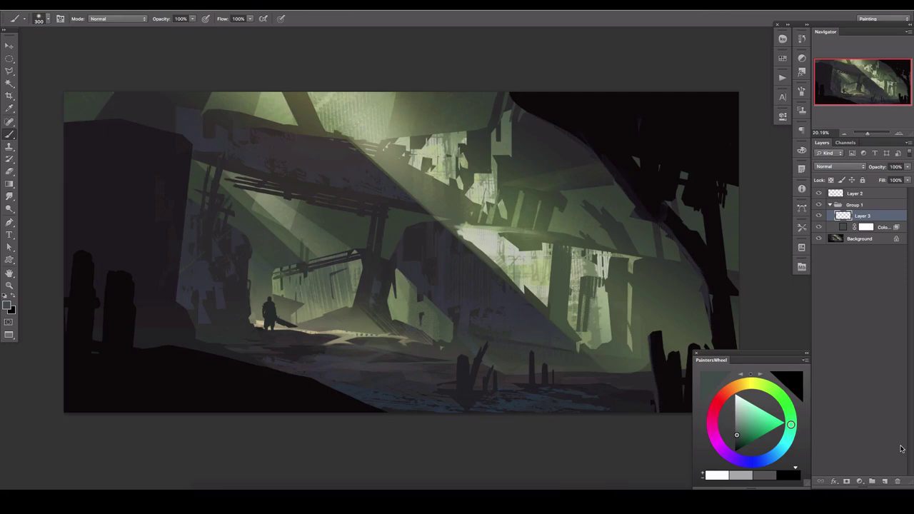
{"action": "key", "text": "Tab"}
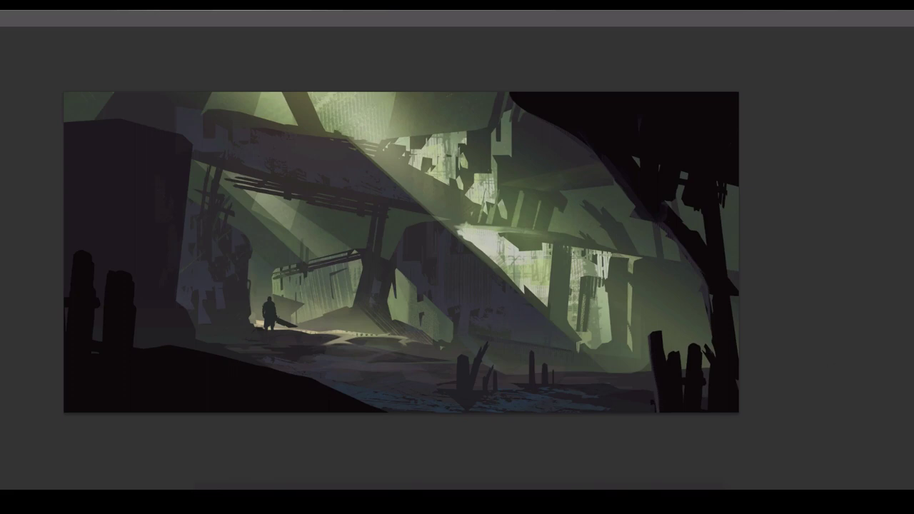
{"action": "key", "text": "Tab"}
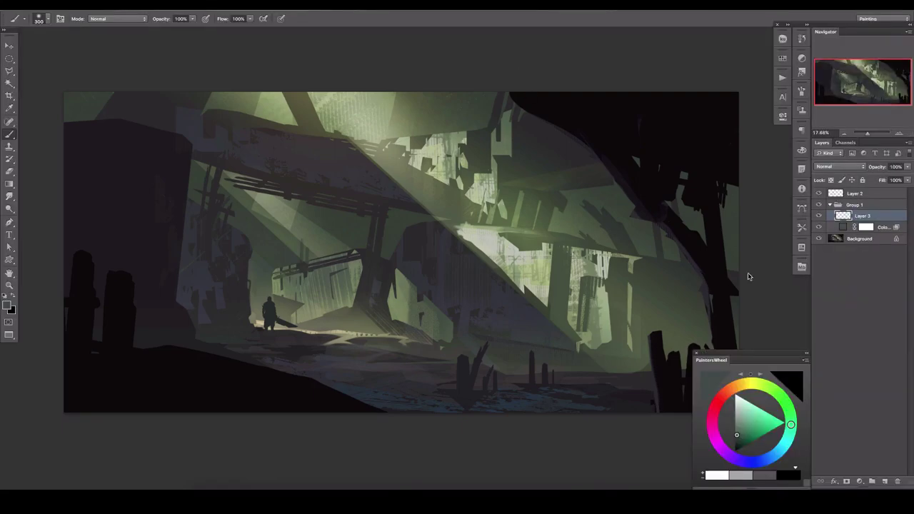
- On a new layer, darken a lassoed block of the upper structure with a gradient
{"action": "left_click", "coordinate": [885, 482]}
{"action": "scroll", "coordinate": [543, 188], "scroll_direction": "up", "scroll_amount": 5}
{"action": "key", "text": "l"}
{"action": "left_click", "coordinate": [557, 185]}
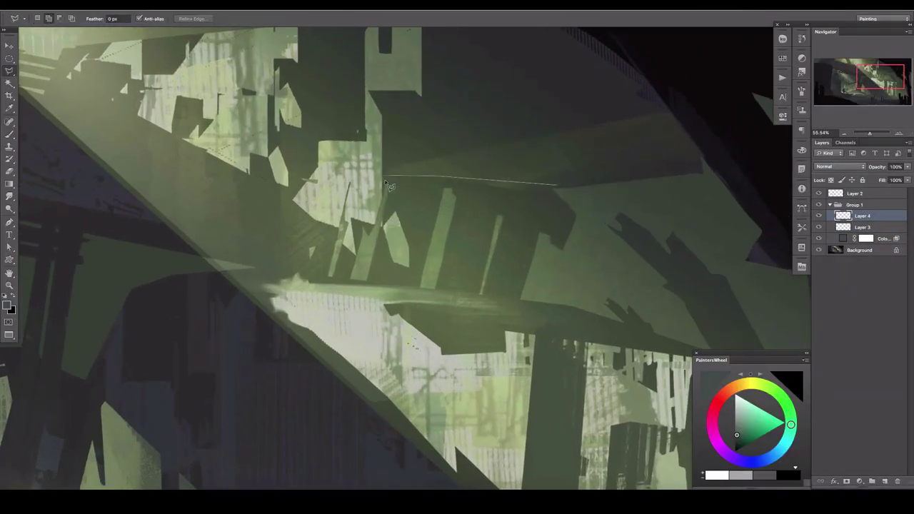
{"action": "left_click", "coordinate": [556, 185]}
{"action": "key", "text": "g"}
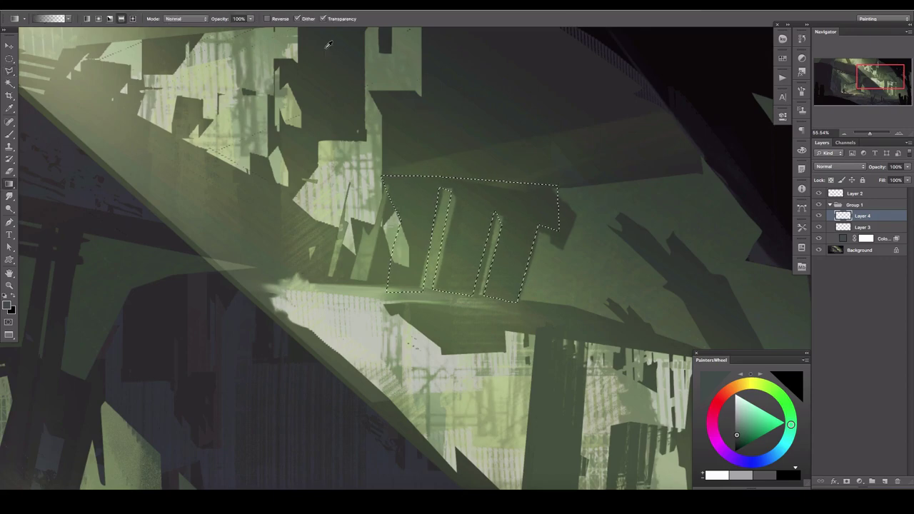
{"action": "left_click_drag", "start_coordinate": [536, 185], "coordinate": [536, 272]}
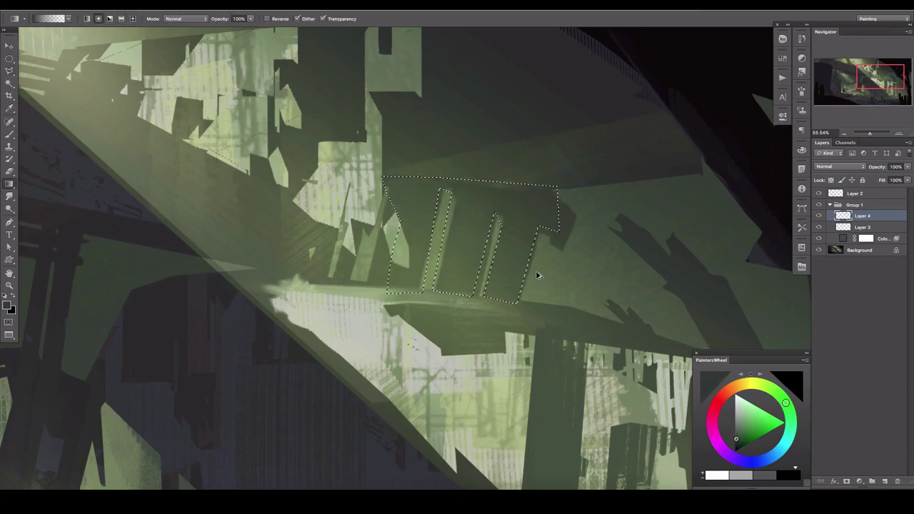
- Paint light strokes inside a triangular selection under the sloped beam
{"action": "left_click_drag", "start_coordinate": [399, 201], "coordinate": [465, 219]}
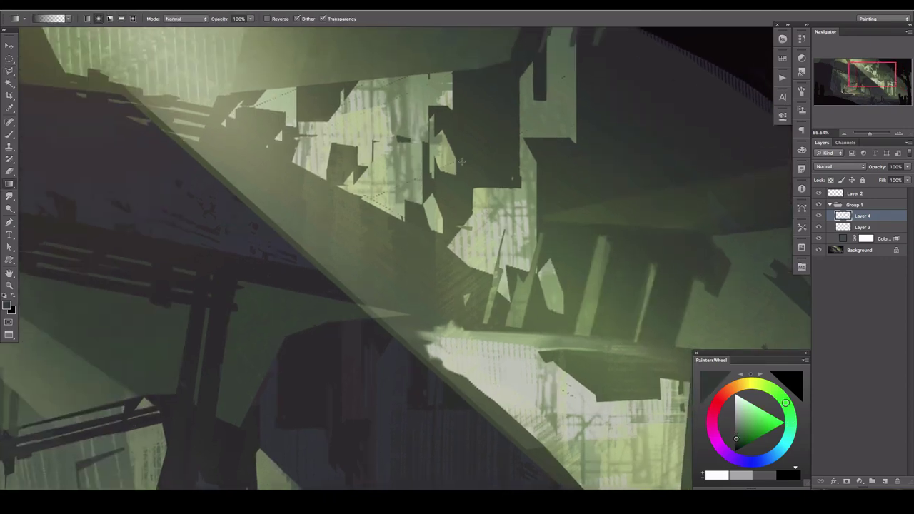
{"action": "left_click_drag", "start_coordinate": [402, 265], "coordinate": [371, 89]}
{"action": "key", "text": "l"}
{"action": "left_click", "coordinate": [314, 141]}
{"action": "left_click", "coordinate": [559, 379]}
{"action": "left_click", "coordinate": [570, 220]}
{"action": "left_click", "coordinate": [313, 142]}
{"action": "key", "text": "b"}
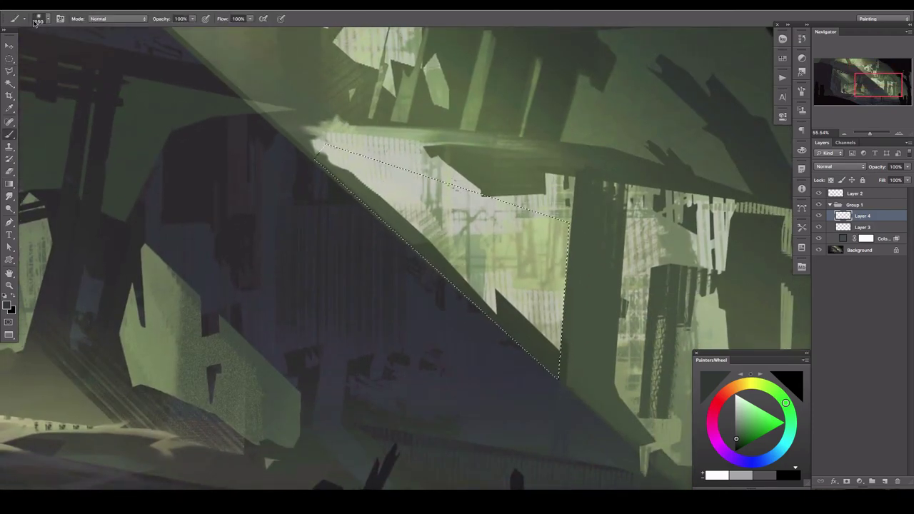
{"action": "right_click", "coordinate": [499, 286]}
{"action": "key", "text": "Return"}
{"action": "mouse_move", "coordinate": [543, 357]}
{"action": "left_mouse_down"}
{"action": "mouse_move", "coordinate": [336, 172]}
{"action": "mouse_move", "coordinate": [443, 278]}
{"action": "left_mouse_up"}
- Deselect and add more light strokes in the triangle with a slightly larger brush
{"action": "key", "text": "ctrl+d"}
{"action": "key", "text": "d"}
{"action": "key", "text": "bracketright"}
{"action": "left_click_drag", "start_coordinate": [439, 236], "coordinate": [480, 171]}
- Outline a selection under the lit beam and choose a light green colour
{"action": "key", "text": "l"}
{"action": "left_click", "coordinate": [416, 306]}
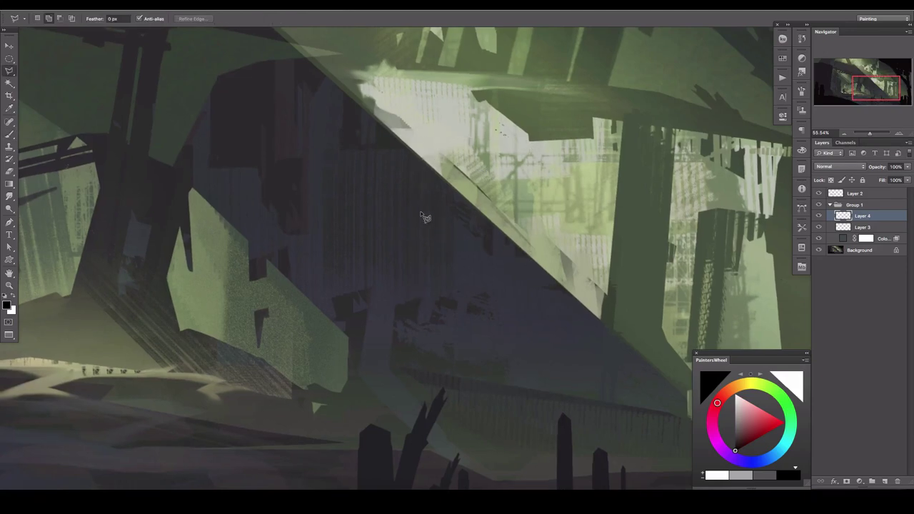
{"action": "left_click", "coordinate": [577, 243]}
{"action": "double_click", "coordinate": [432, 247]}
{"action": "key", "text": "b"}
{"action": "left_click", "coordinate": [422, 179], "text": "alt"}
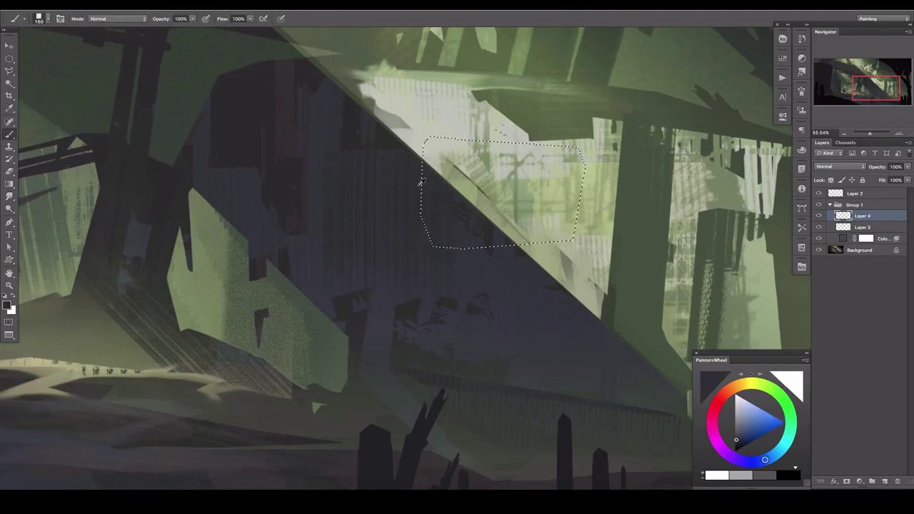
- Undo trial dark strokes and paint a light green rim along the structure edge
{"action": "mouse_move", "coordinate": [574, 157]}
{"action": "left_mouse_down"}
{"action": "mouse_move", "coordinate": [416, 157]}
{"action": "mouse_move", "coordinate": [568, 158]}
{"action": "mouse_move", "coordinate": [465, 160]}
{"action": "mouse_move", "coordinate": [514, 200]}
{"action": "left_mouse_up"}
{"action": "key", "text": "bracketright"}
{"action": "key", "text": "bracketright"}
{"action": "key", "text": "bracketright"}
{"action": "left_click", "coordinate": [431, 146], "text": "alt"}
{"action": "key", "text": "bracketright"}
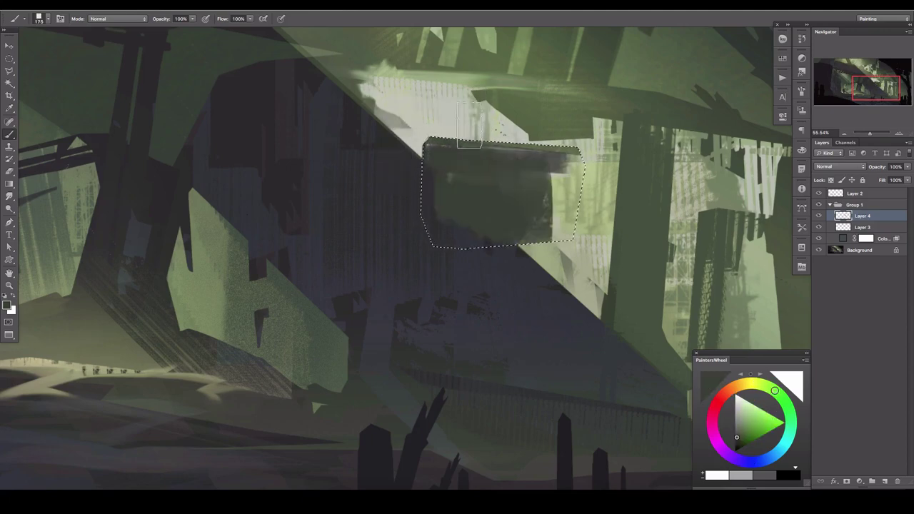
{"action": "key", "text": "ctrl+alt+z"}
{"action": "key", "text": "ctrl+alt+z"}
{"action": "key", "text": "ctrl+alt+z"}
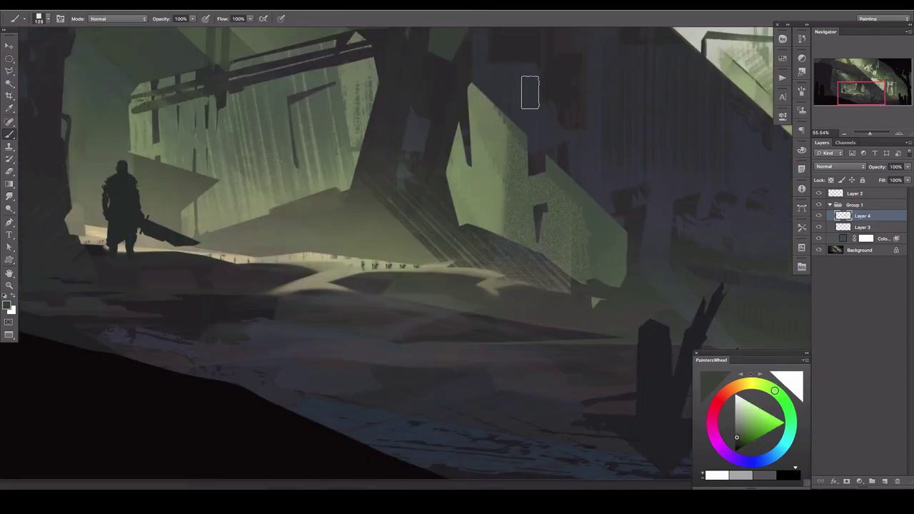
{"action": "left_click", "coordinate": [747, 404]}
{"action": "left_click_drag", "start_coordinate": [499, 231], "coordinate": [458, 223]}
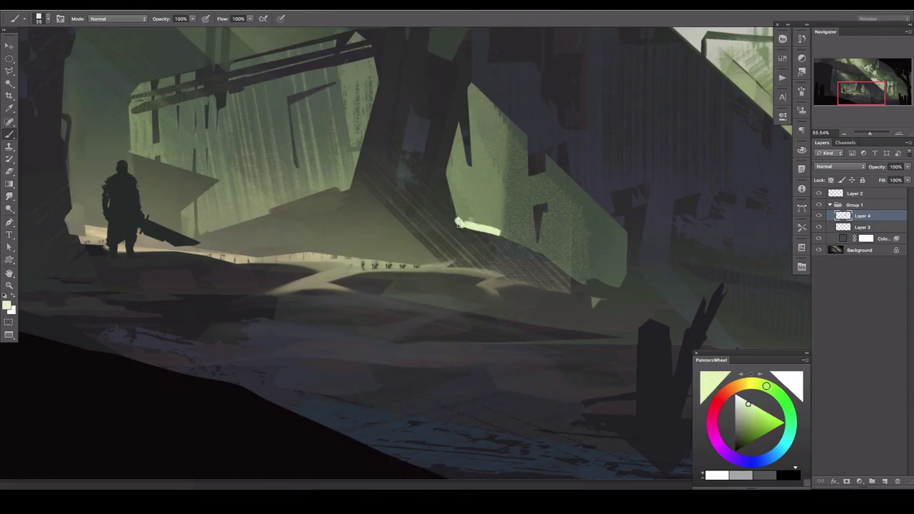
- Sample darker olive tones and outline a thin pillar selection
{"action": "left_click", "coordinate": [460, 214], "text": "alt"}
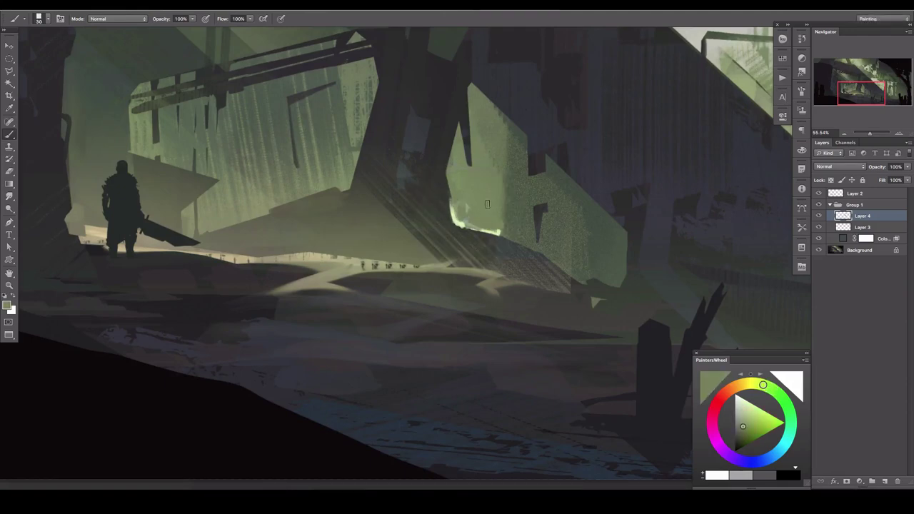
{"action": "left_click", "coordinate": [332, 207], "text": "alt"}
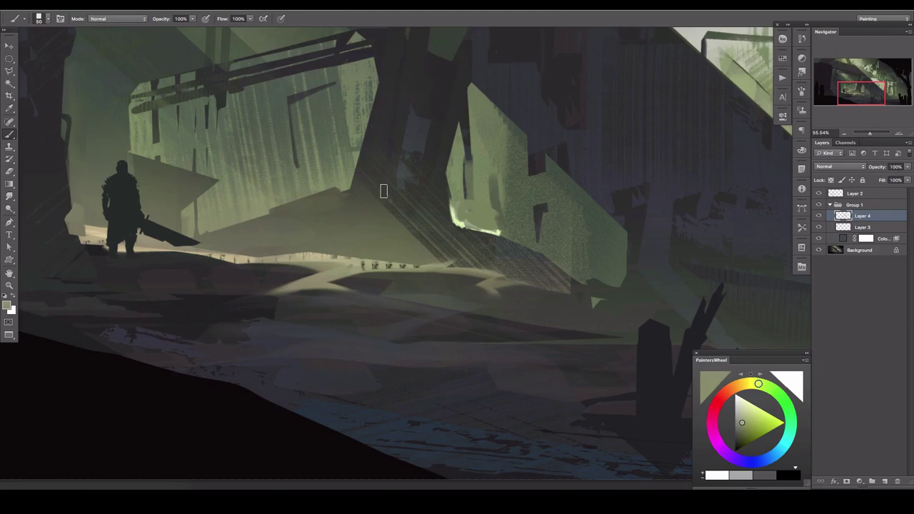
{"action": "left_click", "coordinate": [464, 210], "text": "alt"}
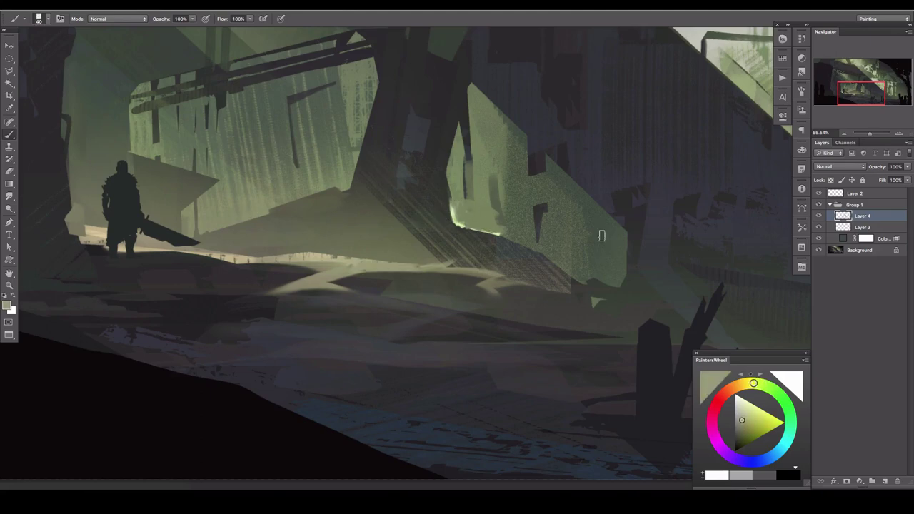
{"action": "left_click_drag", "start_coordinate": [601, 236], "coordinate": [512, 172]}
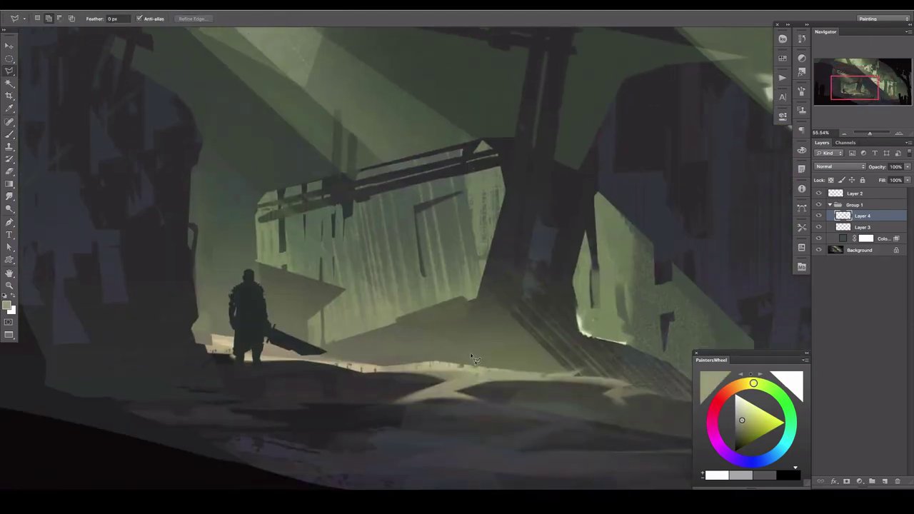
{"action": "left_click", "coordinate": [524, 116]}
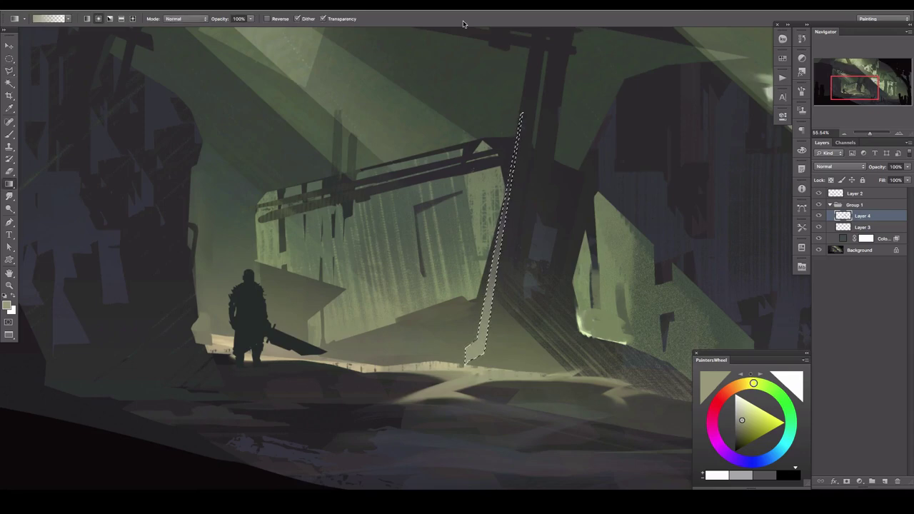
{"action": "left_click", "coordinate": [492, 366]}
{"action": "left_click", "coordinate": [504, 368]}
{"action": "double_click", "coordinate": [547, 148]}
{"action": "left_click_drag", "start_coordinate": [600, 280], "coordinate": [512, 209]}
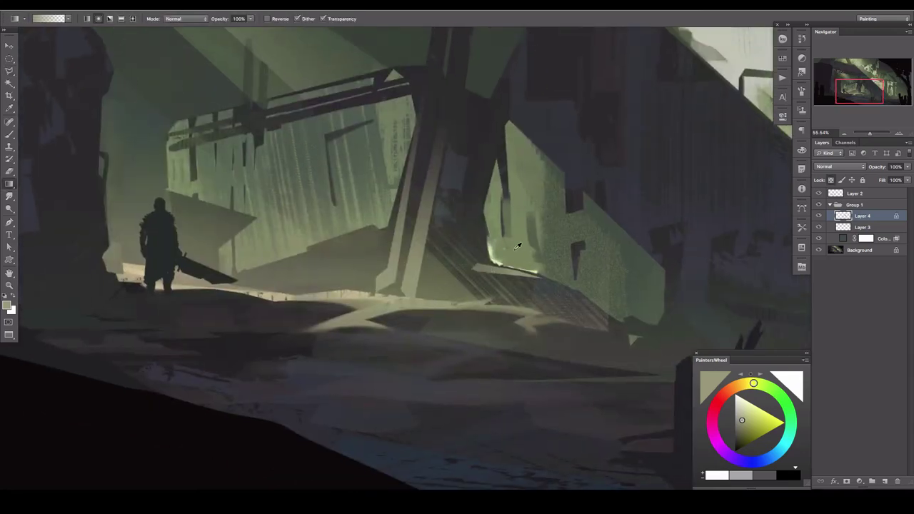
- Shade a thin strip along the left pillar with a gradient
{"action": "key", "text": "l"}
{"action": "mouse_move", "coordinate": [519, 245]}
{"action": "left_mouse_down"}
{"action": "mouse_move", "coordinate": [357, 196]}
{"action": "mouse_move", "coordinate": [367, 147]}
{"action": "mouse_move", "coordinate": [332, 306]}
{"action": "left_mouse_up"}
{"action": "double_click", "coordinate": [422, 191]}
{"action": "key", "text": "g"}
{"action": "key", "text": "l"}
{"action": "left_click_drag", "start_coordinate": [357, 106], "coordinate": [298, 310]}
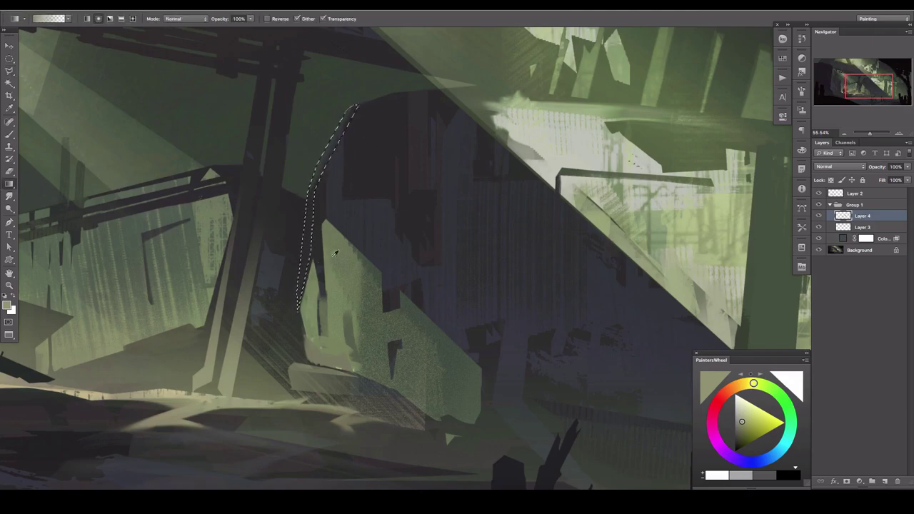
{"action": "mouse_move", "coordinate": [244, 212]}
{"action": "left_mouse_down"}
{"action": "mouse_move", "coordinate": [388, 281]}
{"action": "mouse_move", "coordinate": [489, 284]}
{"action": "mouse_move", "coordinate": [200, 336]}
{"action": "left_mouse_up"}
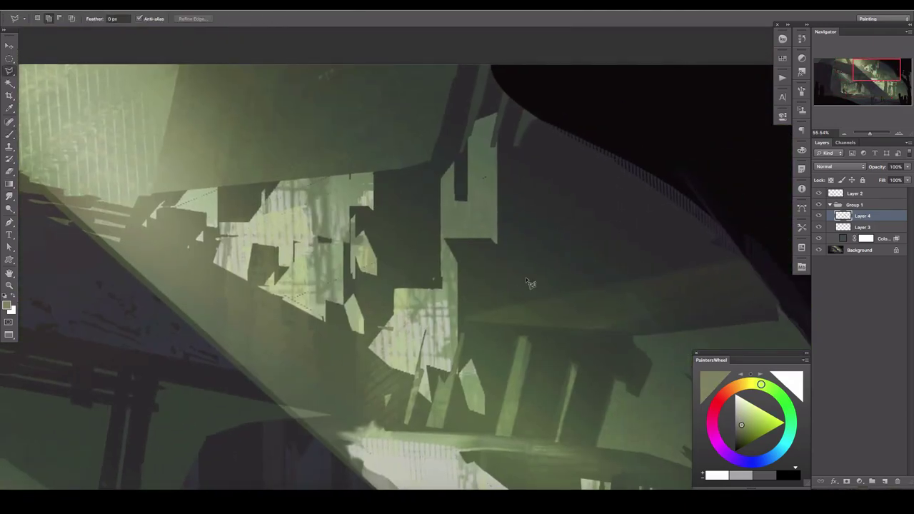
- Brush lighter paint inside a selection over the dark upper-right area
{"action": "key", "text": "l"}
{"action": "left_click", "coordinate": [494, 290]}
{"action": "left_click", "coordinate": [718, 249]}
{"action": "left_click", "coordinate": [718, 231]}
{"action": "left_click", "coordinate": [530, 108]}
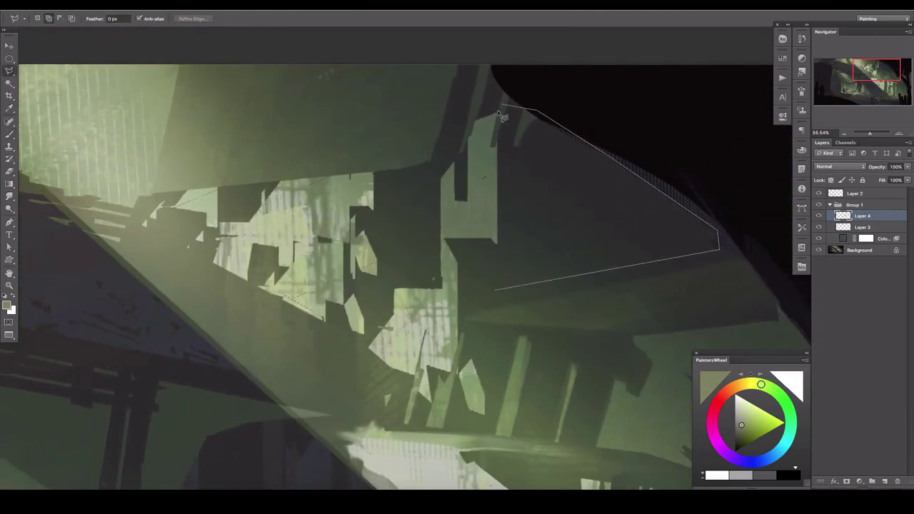
{"action": "left_click", "coordinate": [501, 111]}
{"action": "key", "text": "b"}
{"action": "mouse_move", "coordinate": [509, 306]}
{"action": "left_mouse_down"}
{"action": "mouse_move", "coordinate": [565, 137]}
{"action": "mouse_move", "coordinate": [493, 219]}
{"action": "mouse_move", "coordinate": [606, 259]}
{"action": "left_mouse_up"}
{"action": "left_click_drag", "start_coordinate": [450, 213], "coordinate": [489, 204]}
- Paint a selected block darker teal with a 250 brush, then return to 200
{"action": "key", "text": "l"}
{"action": "left_click", "coordinate": [409, 274]}
{"action": "key", "text": "b"}
{"action": "key", "text": "bracketright"}
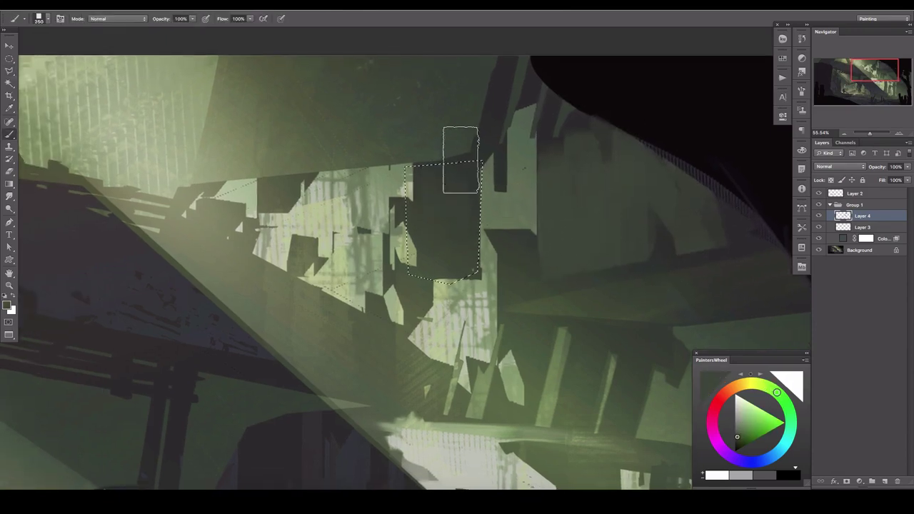
{"action": "left_click_drag", "start_coordinate": [461, 160], "coordinate": [450, 242]}
{"action": "left_click_drag", "start_coordinate": [545, 271], "coordinate": [398, 136]}
{"action": "key", "text": "bracketleft"}
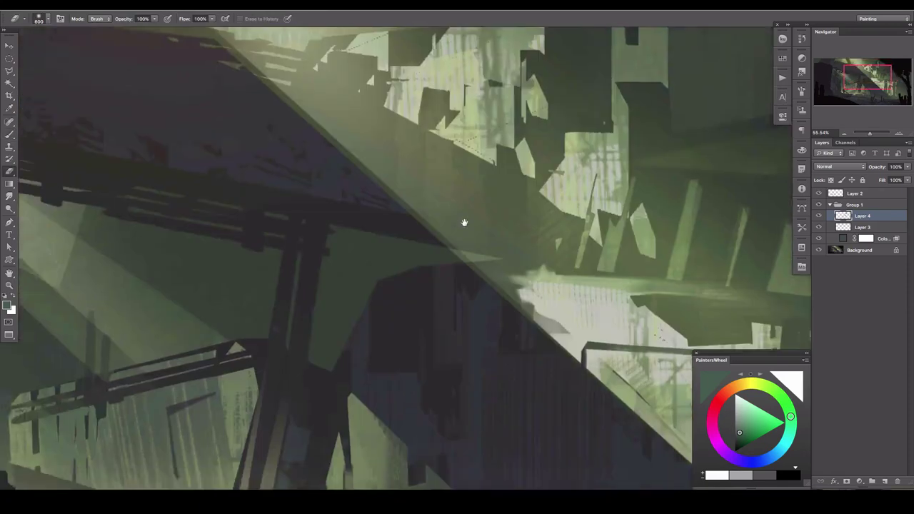
{"action": "left_click_drag", "start_coordinate": [465, 220], "coordinate": [435, 81]}
- Paint a light grey band along the overhead beam and erase part of it
{"action": "key", "text": "l"}
{"action": "left_click", "coordinate": [227, 143]}
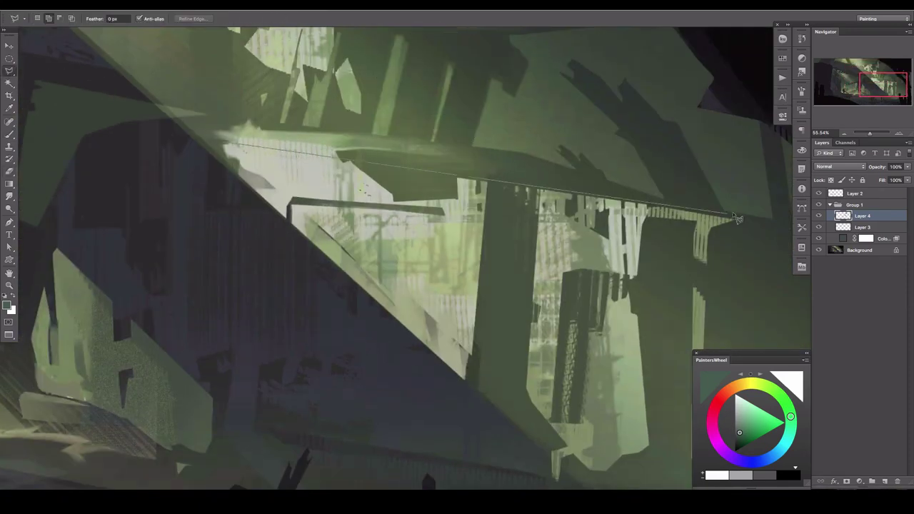
{"action": "left_click", "coordinate": [737, 218]}
{"action": "key", "text": "b"}
{"action": "left_click", "coordinate": [302, 167], "text": "alt"}
{"action": "mouse_move", "coordinate": [228, 135]}
{"action": "left_mouse_down"}
{"action": "mouse_move", "coordinate": [736, 211]}
{"action": "mouse_move", "coordinate": [631, 153]}
{"action": "left_mouse_up"}
{"action": "key", "text": "e"}
{"action": "left_click_drag", "start_coordinate": [432, 221], "coordinate": [440, 163]}
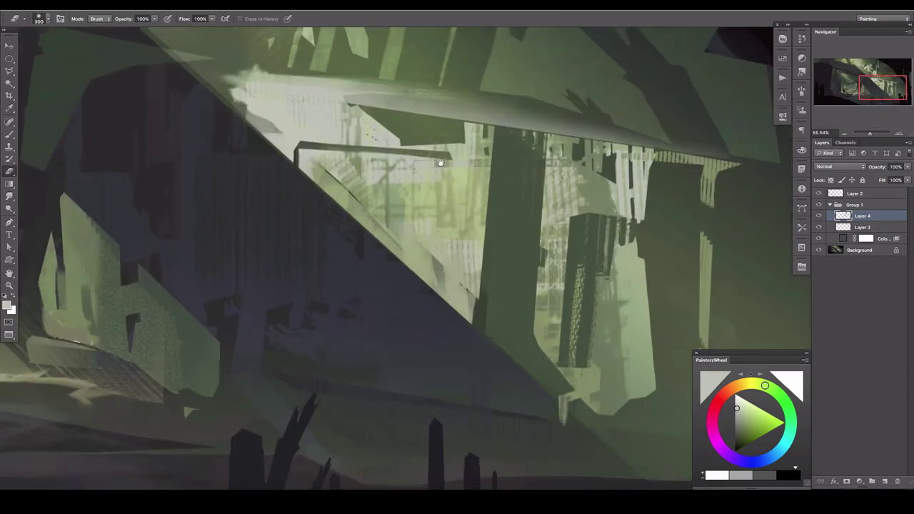
- Outline a thin strip down the pillar for painting
{"action": "key", "text": "l"}
{"action": "left_click", "coordinate": [530, 118]}
{"action": "left_click", "coordinate": [563, 130]}
{"action": "left_click", "coordinate": [531, 251]}
{"action": "left_click", "coordinate": [530, 119]}
{"action": "key", "text": "b"}
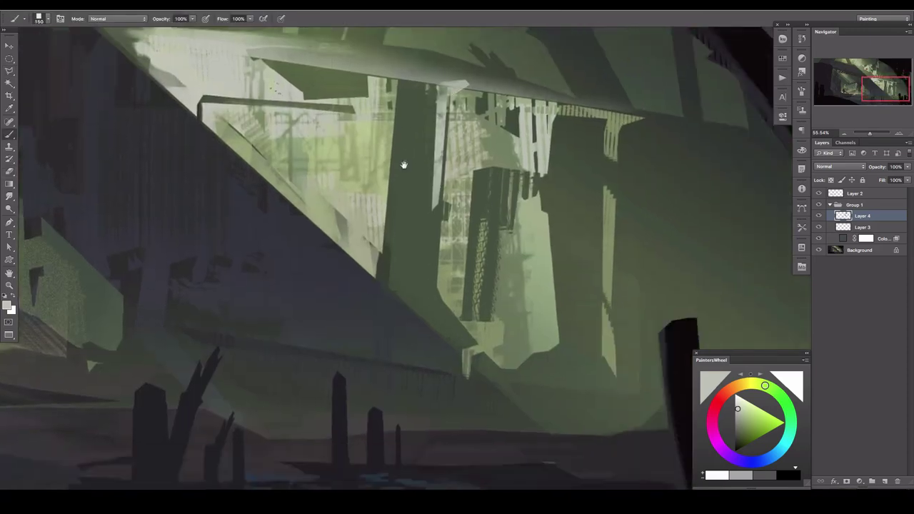
{"action": "scroll", "coordinate": [402, 159], "scroll_direction": "down", "scroll_amount": 5}
- Select a band across the lower rocks and pick a new paint colour
{"action": "key", "text": "l"}
{"action": "left_click", "coordinate": [631, 296]}
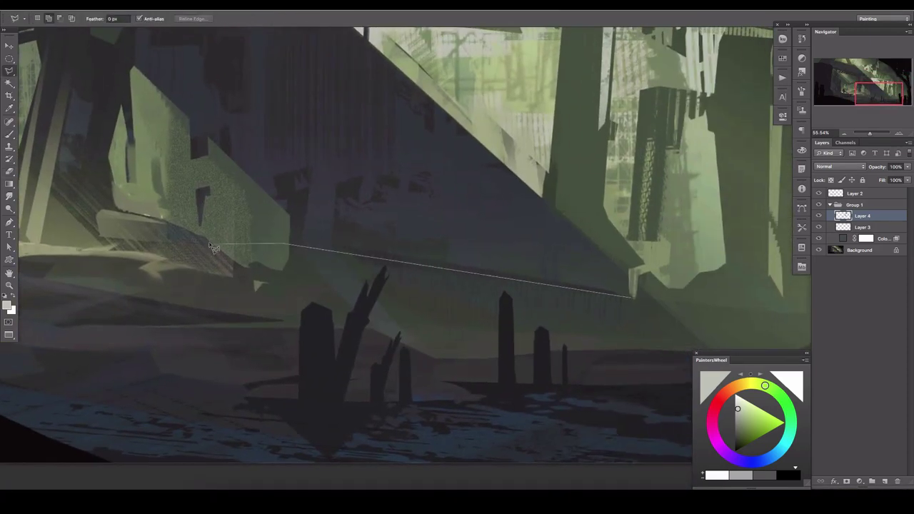
{"action": "left_click", "coordinate": [207, 245]}
{"action": "left_click", "coordinate": [204, 272]}
{"action": "left_click", "coordinate": [640, 353]}
{"action": "left_click", "coordinate": [631, 296]}
{"action": "key", "text": "b"}
{"action": "left_click", "coordinate": [407, 253], "text": "alt"}
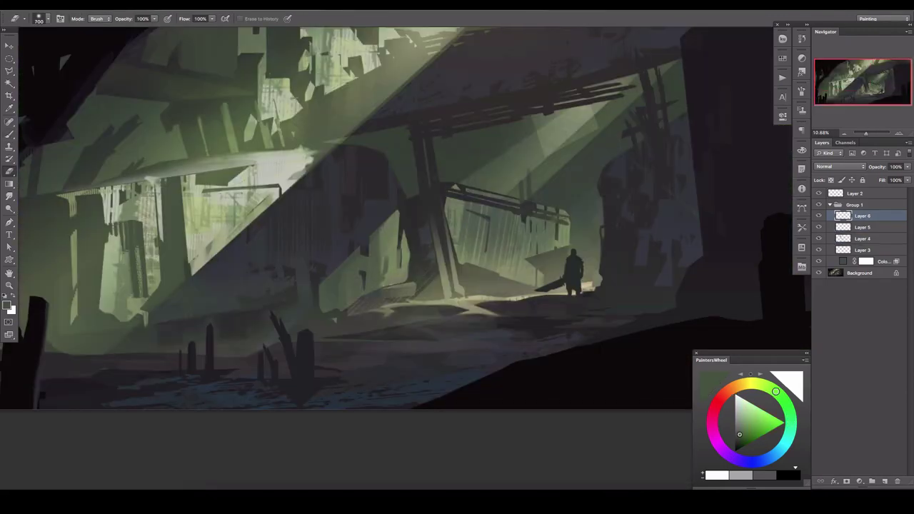
- Zoom in and paint a light grey strip along the green shape's edge
{"action": "scroll", "coordinate": [289, 152], "scroll_direction": "up", "scroll_amount": 2}
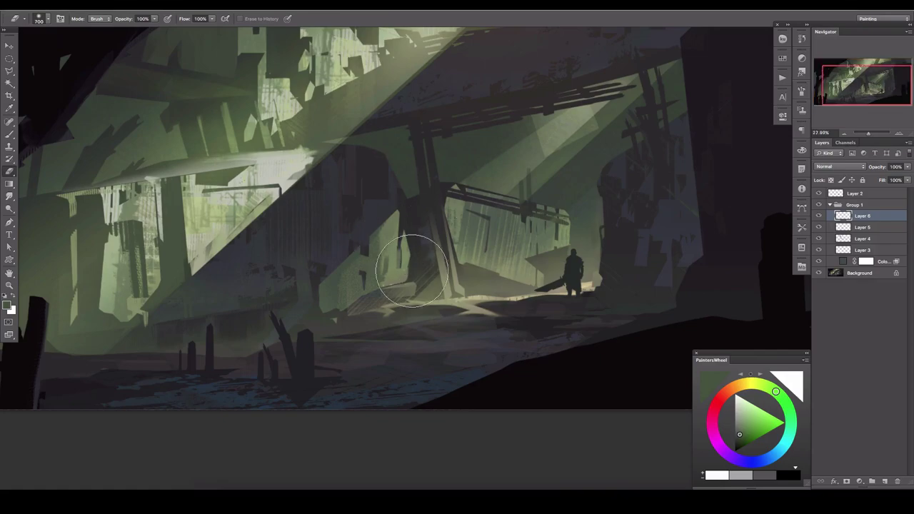
{"action": "scroll", "coordinate": [445, 238], "scroll_direction": "up", "scroll_amount": 3}
{"action": "scroll", "coordinate": [536, 215], "scroll_direction": "up", "scroll_amount": 5}
{"action": "scroll", "coordinate": [463, 250], "scroll_direction": "up", "scroll_amount": 3}
{"action": "key", "text": "l"}
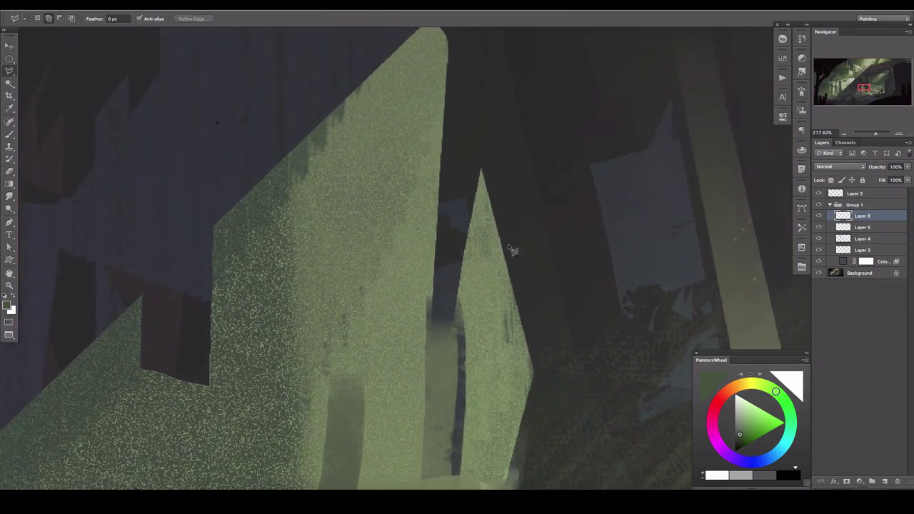
{"action": "left_click", "coordinate": [495, 241]}
{"action": "left_click", "coordinate": [545, 181]}
{"action": "double_click", "coordinate": [564, 350]}
{"action": "key", "text": "b"}
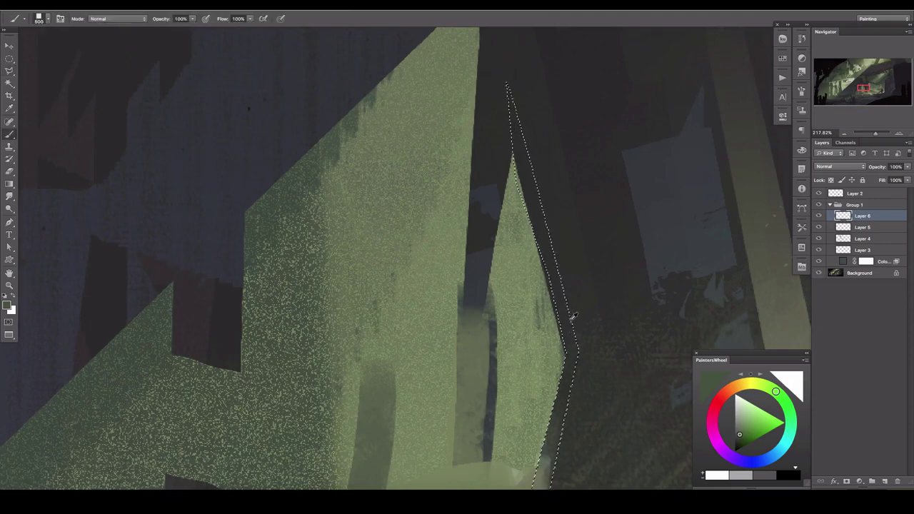
{"action": "left_click_drag", "start_coordinate": [512, 100], "coordinate": [564, 354]}
- Paint a light strip along the ledge inside a new lasso selection
{"action": "scroll", "coordinate": [514, 229], "scroll_direction": "down", "scroll_amount": 5}
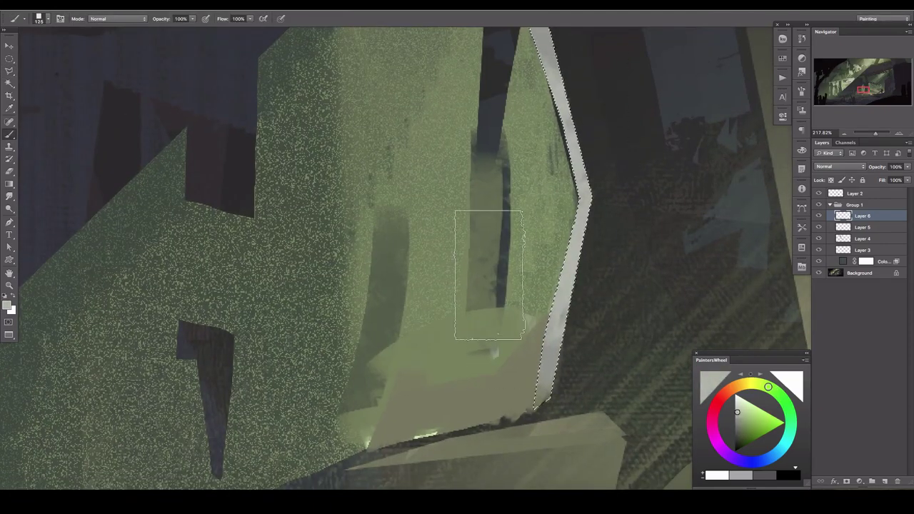
{"action": "key", "text": "ctrl+d"}
{"action": "scroll", "coordinate": [564, 193], "scroll_direction": "down", "scroll_amount": 5}
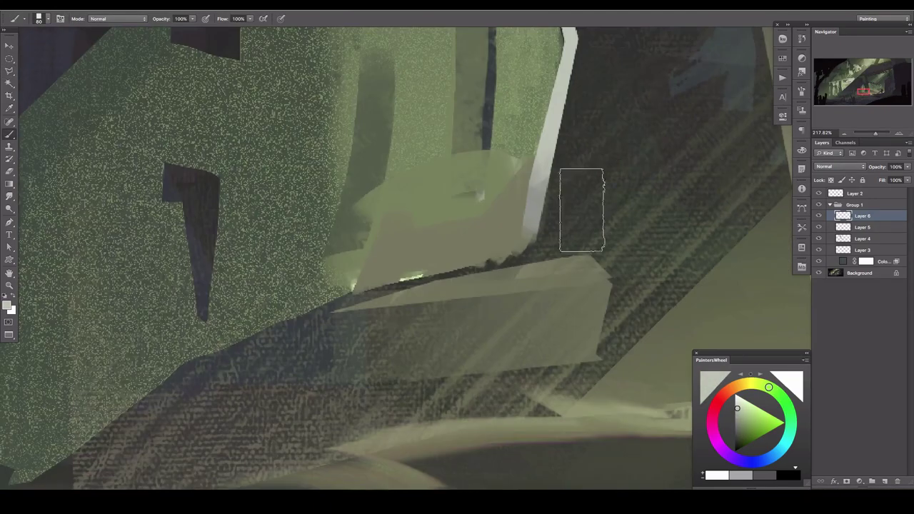
{"action": "key", "text": "l"}
{"action": "double_click", "coordinate": [556, 319]}
{"action": "key", "text": "b"}
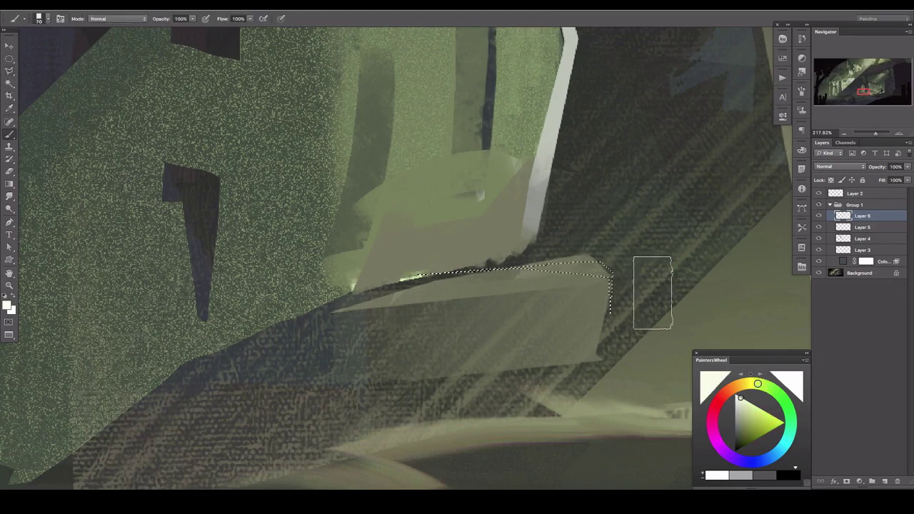
{"action": "left_click_drag", "start_coordinate": [615, 271], "coordinate": [435, 269]}
{"action": "left_click_drag", "start_coordinate": [389, 232], "coordinate": [654, 235]}
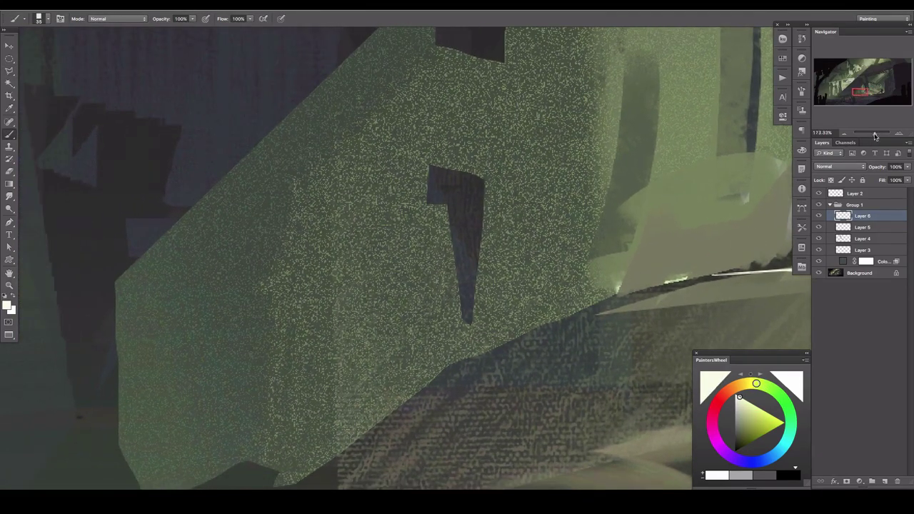
- Add a dark vertical stroke and a long dark horizontal line across the rock
{"action": "left_click_drag", "start_coordinate": [875, 133], "coordinate": [872, 133]}
{"action": "left_click", "coordinate": [451, 180], "text": "alt"}
{"action": "mouse_move", "coordinate": [407, 183]}
{"action": "left_mouse_down"}
{"action": "mouse_move", "coordinate": [414, 129]}
{"action": "mouse_move", "coordinate": [411, 288]}
{"action": "left_mouse_up"}
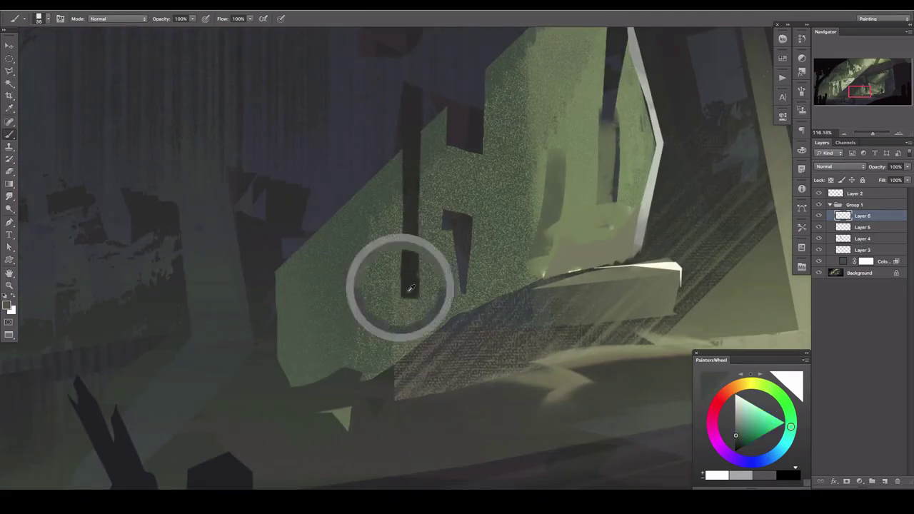
{"action": "left_click", "coordinate": [611, 330]}
{"action": "left_click", "coordinate": [225, 353], "text": "shift"}
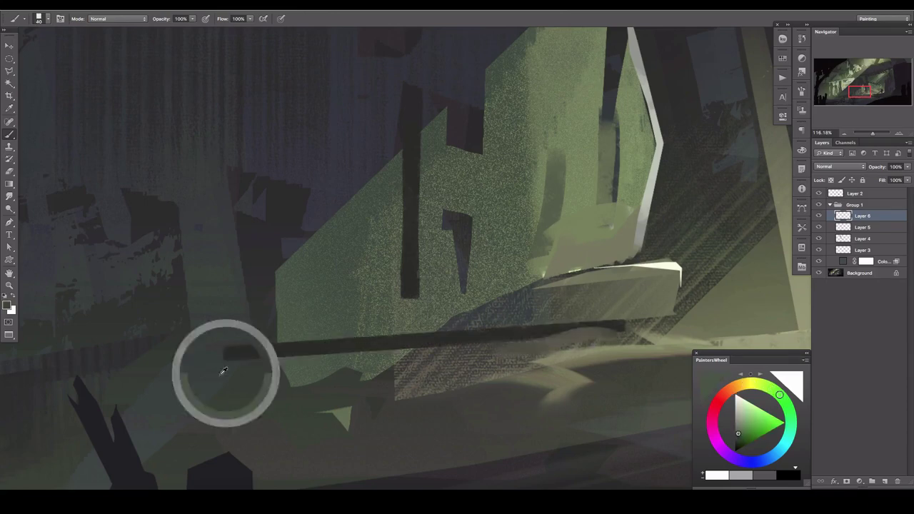
- Paint alternating dark and light green strokes around the rock's left side
{"action": "mouse_move", "coordinate": [251, 373]}
{"action": "left_mouse_down"}
{"action": "mouse_move", "coordinate": [312, 373]}
{"action": "mouse_move", "coordinate": [224, 361]}
{"action": "left_mouse_up"}
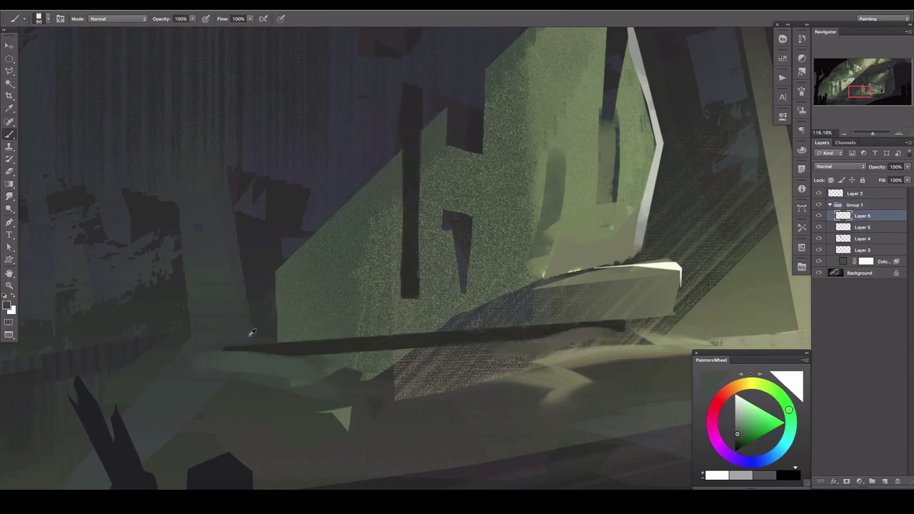
{"action": "left_click", "coordinate": [250, 307], "text": "alt"}
{"action": "left_click_drag", "start_coordinate": [275, 247], "coordinate": [286, 335]}
{"action": "left_click", "coordinate": [316, 271], "text": "alt"}
{"action": "left_click_drag", "start_coordinate": [337, 207], "coordinate": [314, 300]}
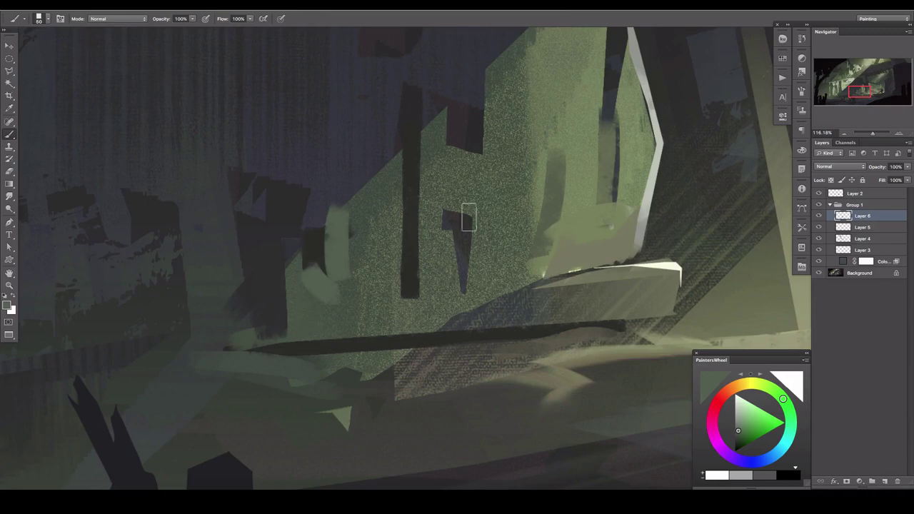
{"action": "left_click_drag", "start_coordinate": [468, 217], "coordinate": [439, 122]}
{"action": "left_click", "coordinate": [510, 271], "text": "alt"}
- Smudge and blend the ledge strokes, then fit the whole painting in view
{"action": "key", "text": "r"}
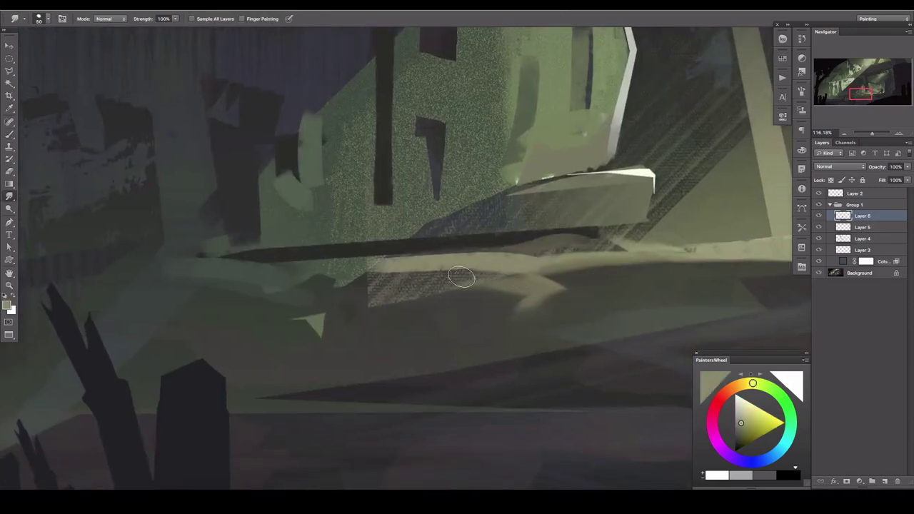
{"action": "left_click_drag", "start_coordinate": [461, 277], "coordinate": [264, 307]}
{"action": "left_click_drag", "start_coordinate": [414, 275], "coordinate": [493, 408]}
{"action": "left_click_drag", "start_coordinate": [480, 191], "coordinate": [579, 270]}
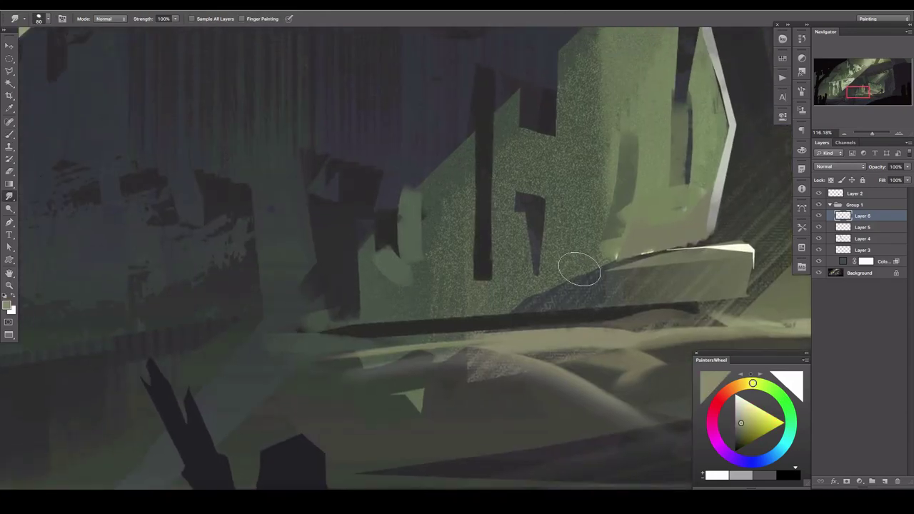
{"action": "key", "text": "ctrl+0"}
{"action": "key", "text": "ctrl+minus"}
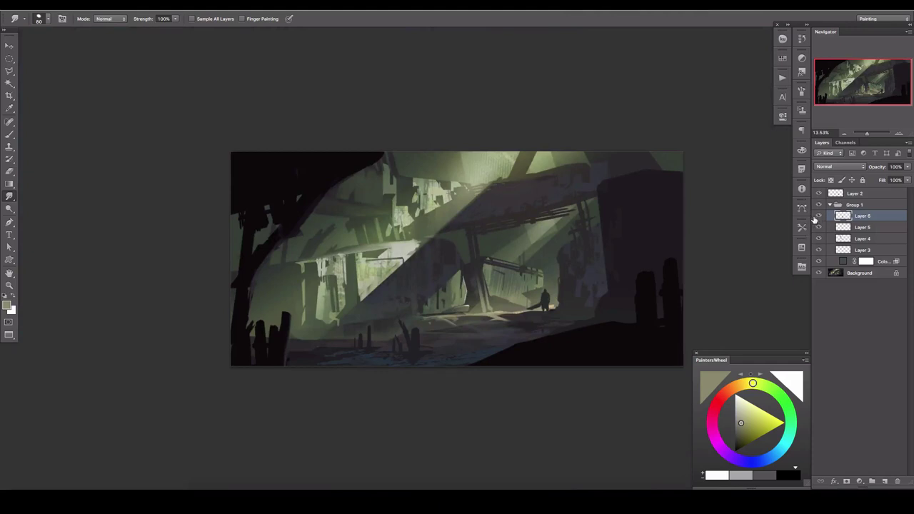
- Lower Layer 6 opacity to 82%, add an empty Layer 7, and preview without panels
{"action": "left_click_drag", "start_coordinate": [907, 166], "coordinate": [892, 182]}
{"action": "left_click", "coordinate": [818, 216]}
{"action": "left_click", "coordinate": [885, 481]}
{"action": "key", "text": "Tab"}
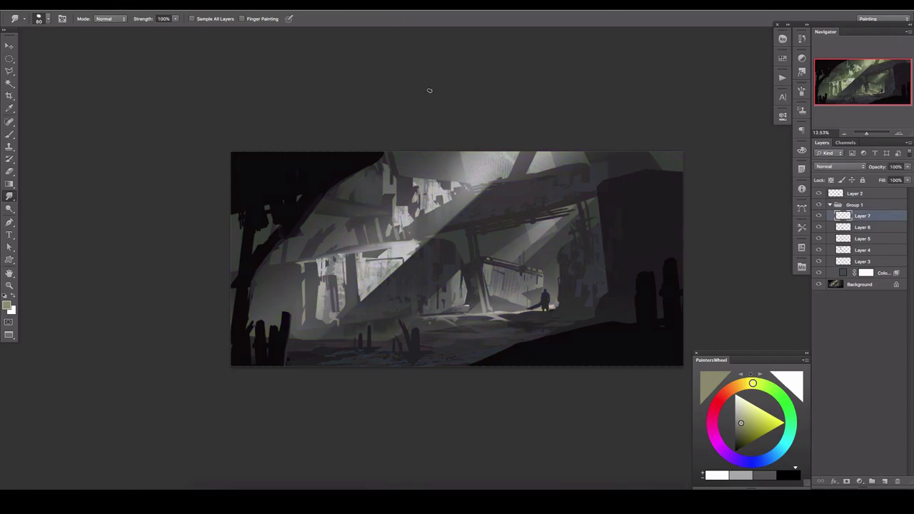
- Open Select > Color Range and set Fuzziness to 65
{"action": "left_click", "coordinate": [192, 3]}
{"action": "left_click", "coordinate": [214, 96]}
{"action": "left_click_drag", "start_coordinate": [116, 373], "coordinate": [171, 375]}
- Confirm the Color Range selection and add a Brightness/Contrast adjustment at Brightness 65 with lowered opacity
{"action": "key", "text": "Return"}
{"action": "left_click", "coordinate": [858, 482]}
{"action": "left_click", "coordinate": [867, 359]}
{"action": "left_click_drag", "start_coordinate": [710, 162], "coordinate": [757, 161]}
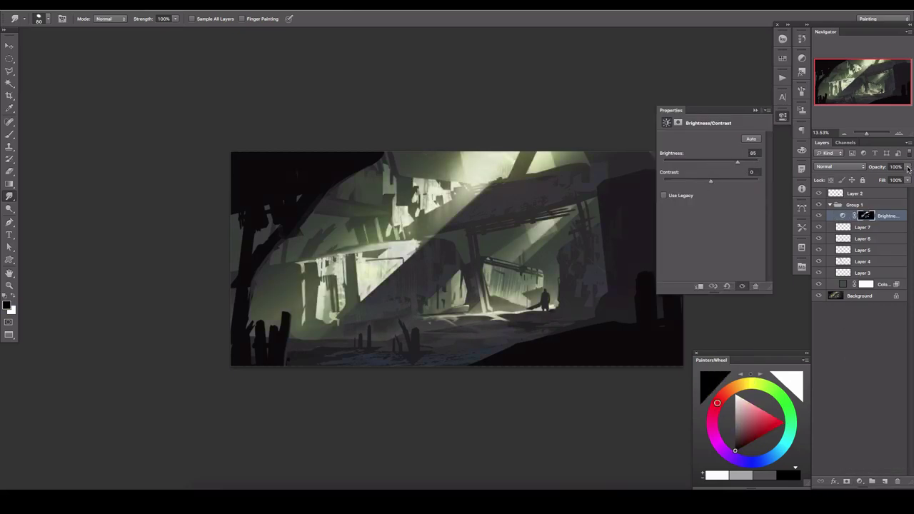
{"action": "left_click_drag", "start_coordinate": [908, 169], "coordinate": [884, 179]}
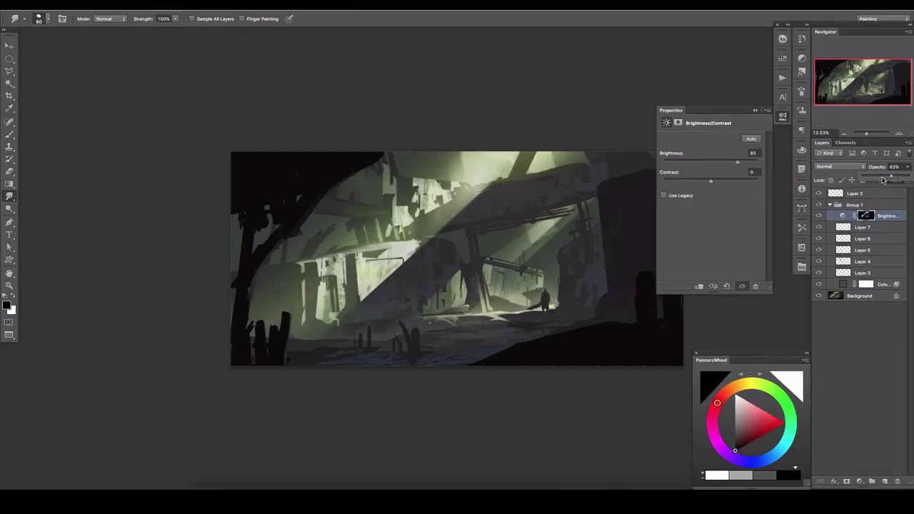
- Flip the canvas horizontally, bring the adjustment to 53% opacity, and hide the panels for review
{"action": "left_click", "coordinate": [783, 115]}
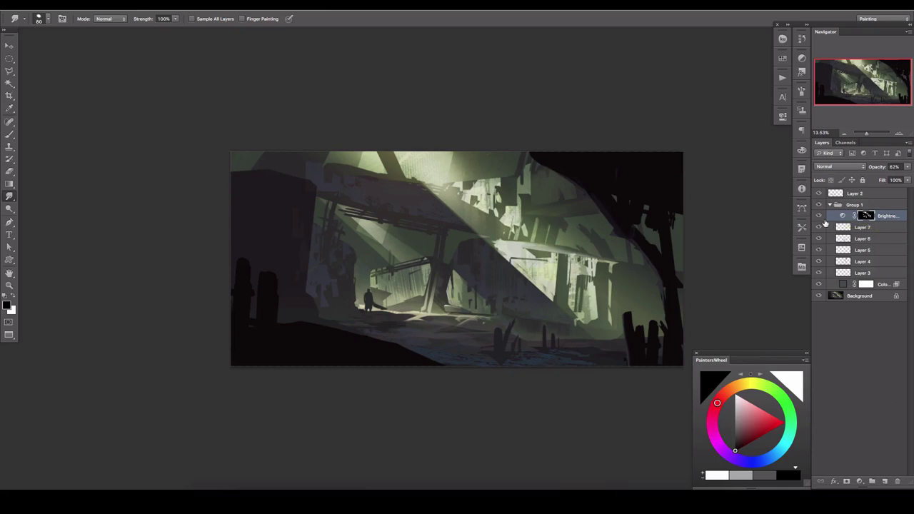
{"action": "left_click_drag", "start_coordinate": [908, 166], "coordinate": [872, 184]}
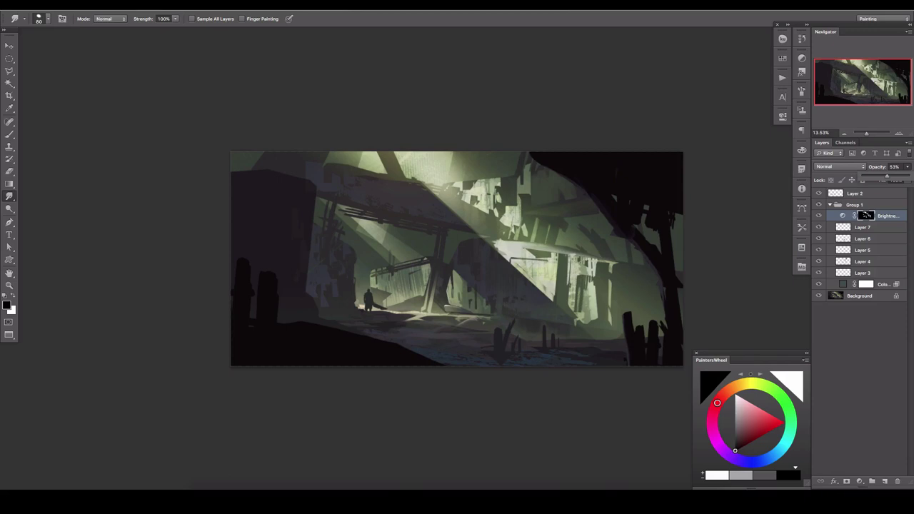
{"action": "key", "text": "Tab"}
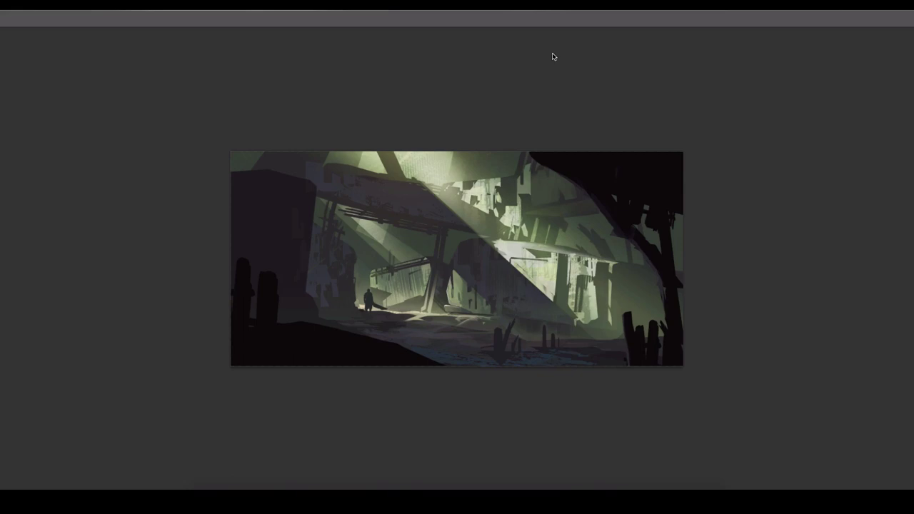
- Restore the panels and make a Color Range selection at Fuzziness 24
{"action": "key", "text": "Tab"}
{"action": "left_click", "coordinate": [189, 5]}
{"action": "left_click", "coordinate": [214, 125]}
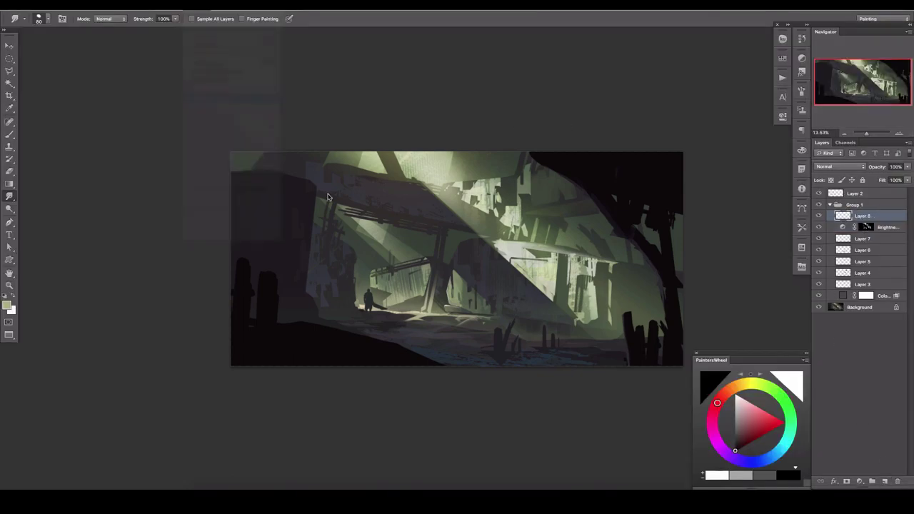
{"action": "left_click", "coordinate": [124, 373]}
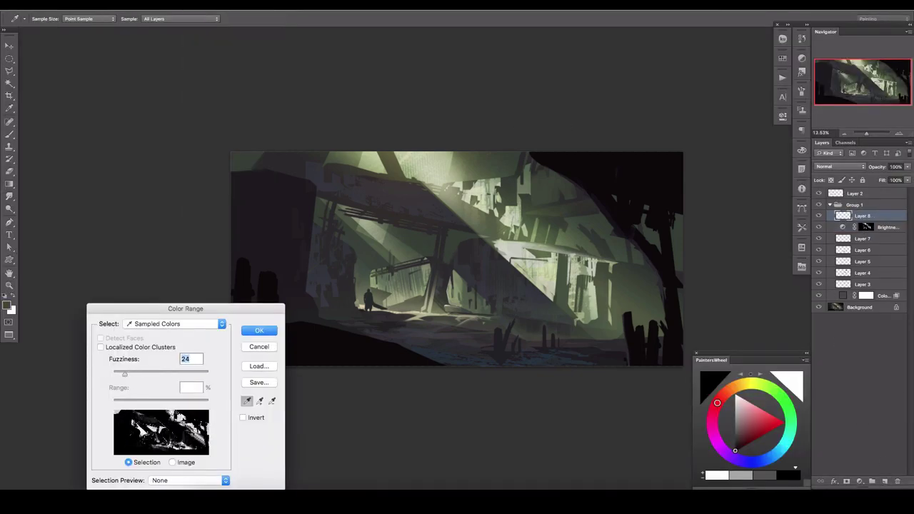
{"action": "key", "text": "Return"}
{"action": "left_click", "coordinate": [884, 482]}
- Resize the brush, clear the selection, add empty Layer 10, and zoom in with Polygonal Lasso active
{"action": "key", "text": "b"}
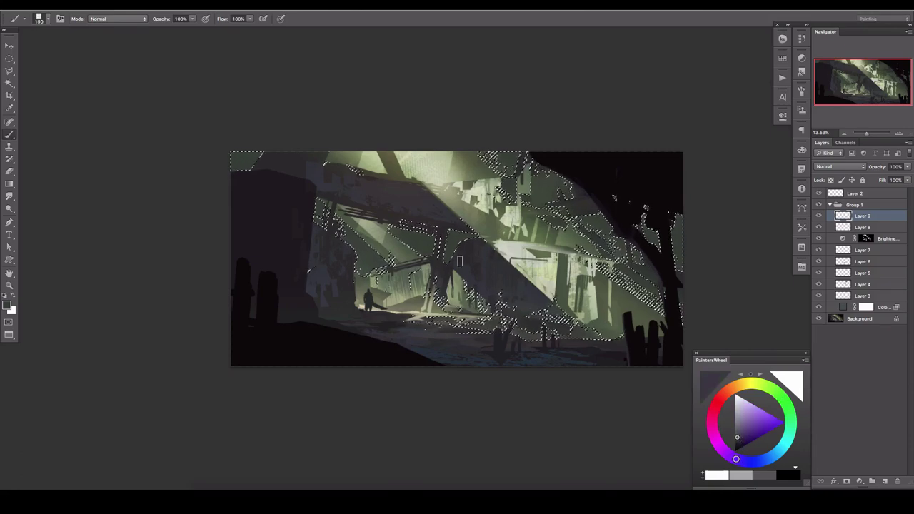
{"action": "key", "text": "bracketright"}
{"action": "key", "text": "bracketright"}
{"action": "key", "text": "bracketright"}
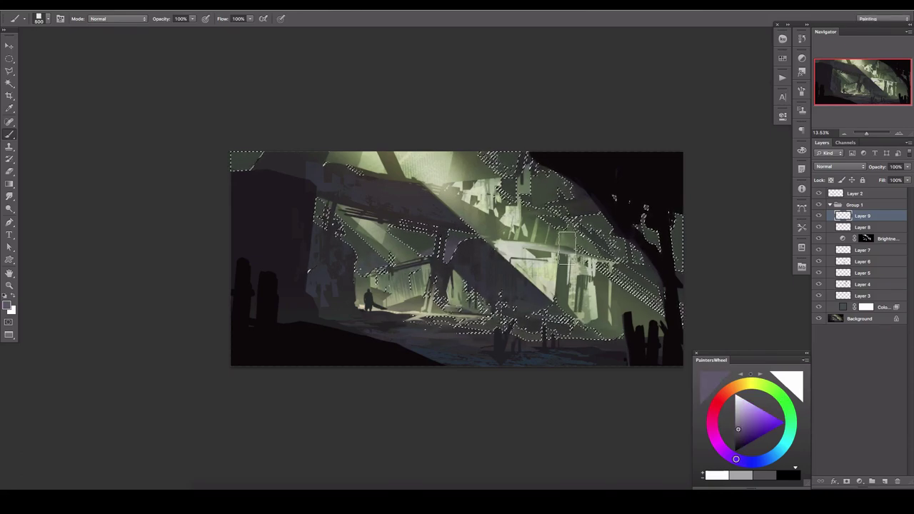
{"action": "key", "text": "bracketleft"}
{"action": "key", "text": "ctrl+h"}
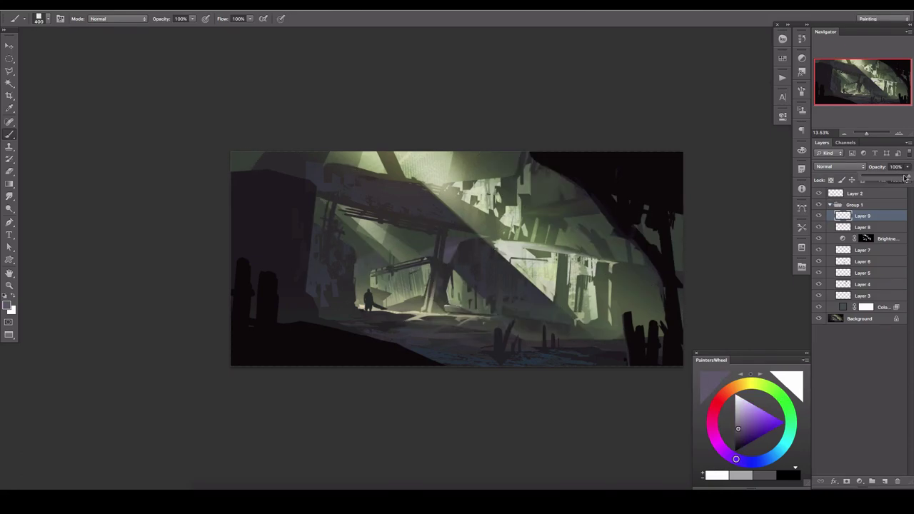
{"action": "left_click", "coordinate": [884, 481]}
{"action": "key", "text": "l"}
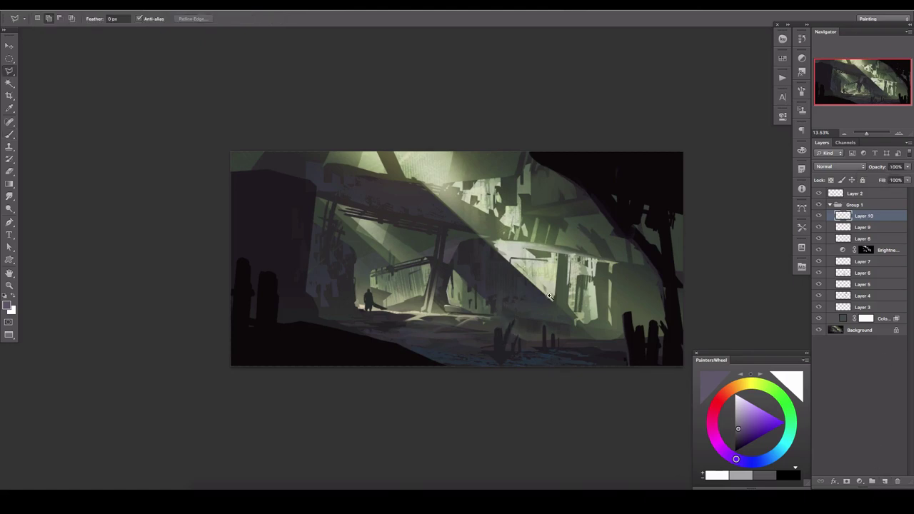
{"action": "scroll", "coordinate": [549, 296], "scroll_direction": "up", "scroll_amount": 3}
- Outline a tall pillar in the central structure and paint it light grey-green
{"action": "left_click", "coordinate": [466, 343]}
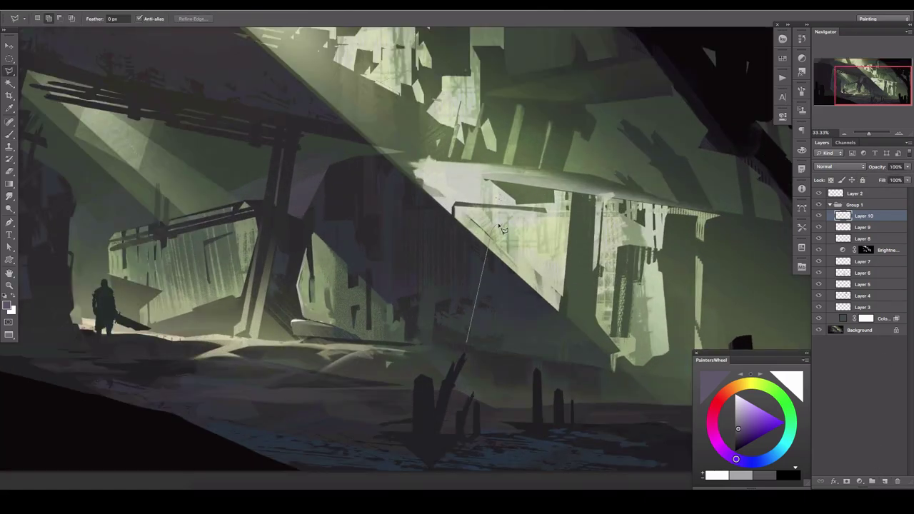
{"action": "left_click", "coordinate": [491, 350]}
{"action": "left_click", "coordinate": [465, 342]}
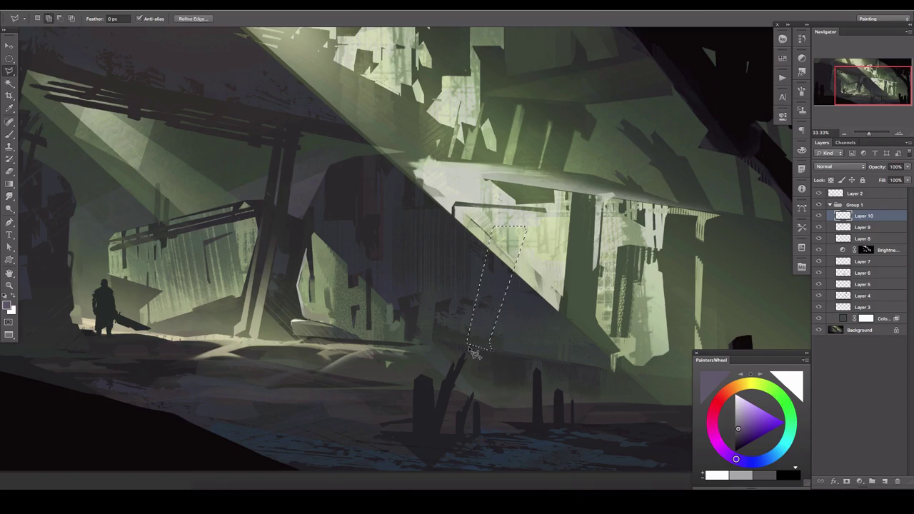
{"action": "key", "text": "b"}
{"action": "key", "text": "bracketleft"}
{"action": "key", "text": "bracketleft"}
{"action": "key", "text": "bracketleft"}
{"action": "left_click", "coordinate": [503, 214], "text": "alt"}
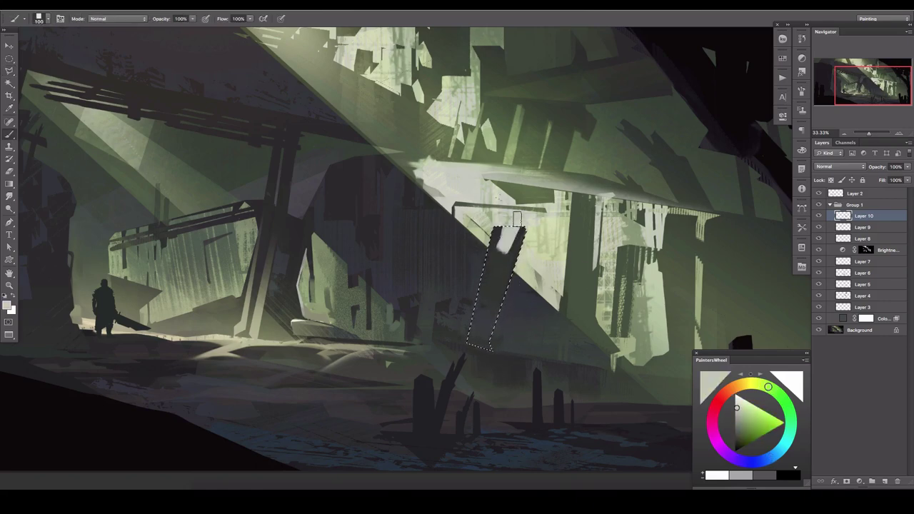
{"action": "left_click_drag", "start_coordinate": [500, 236], "coordinate": [485, 346]}
{"action": "left_click", "coordinate": [491, 243], "text": "alt"}
{"action": "key", "text": "ctrl+d"}
- Outline a spire rising from the structure and fill it with dark blue
{"action": "key", "text": "l"}
{"action": "left_click", "coordinate": [559, 312]}
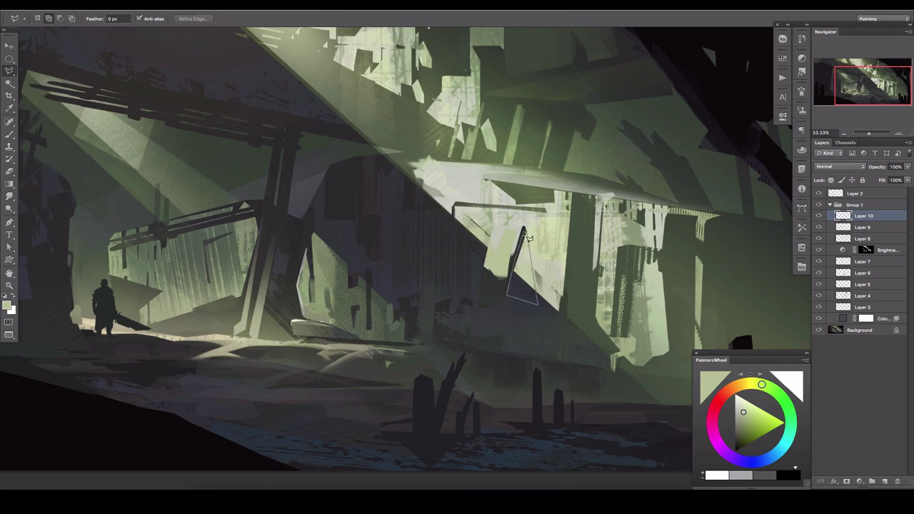
{"action": "key", "text": "b"}
{"action": "left_click", "coordinate": [528, 286], "text": "alt"}
{"action": "left_click_drag", "start_coordinate": [518, 243], "coordinate": [536, 303]}
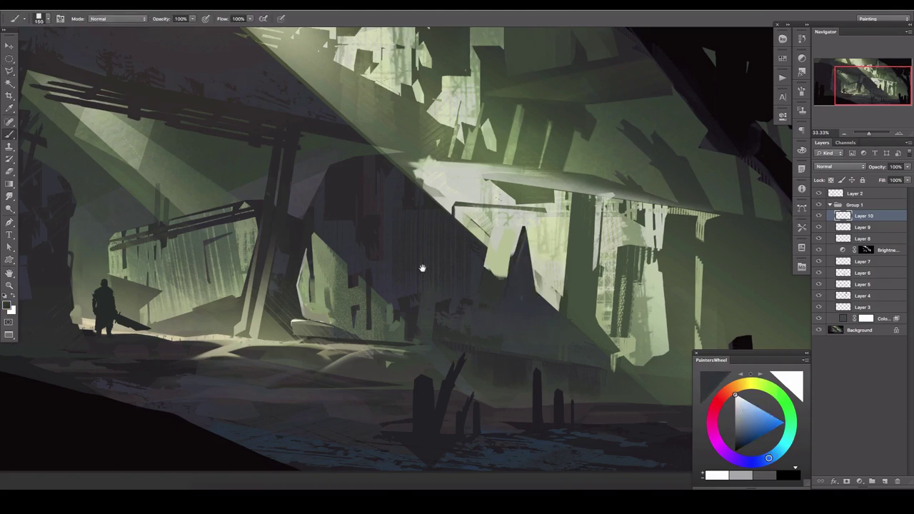
- Sample a light green and stamp custom debris shapes near the spire base on new Layer 11
{"action": "key", "text": "i"}
{"action": "left_click", "coordinate": [529, 248]}
{"action": "key", "text": "u"}
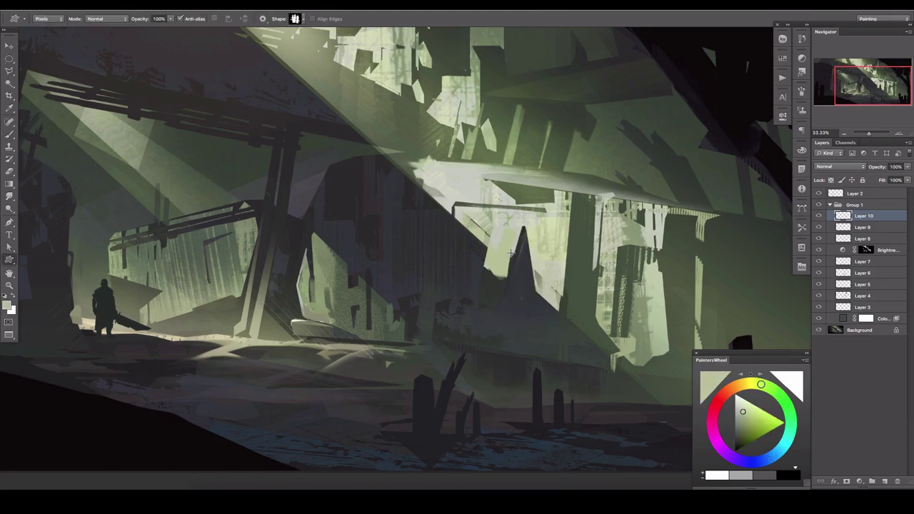
{"action": "left_click", "coordinate": [883, 483]}
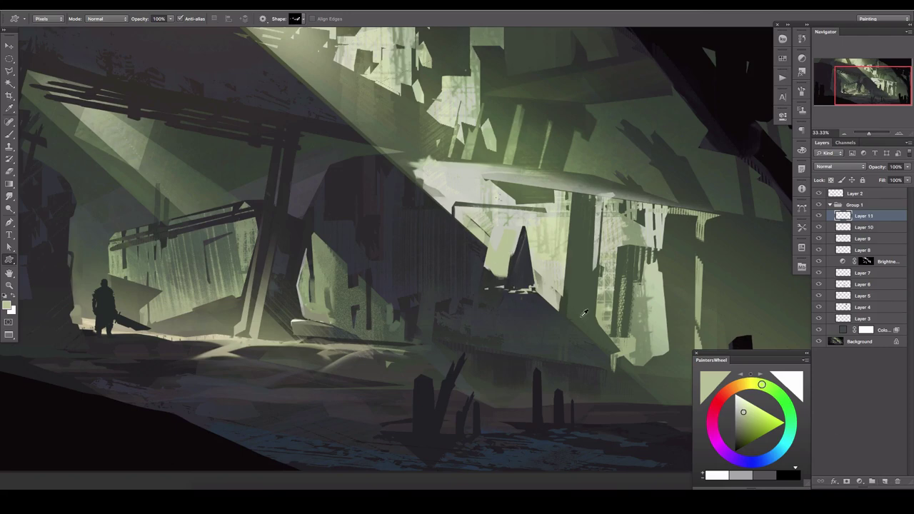
{"action": "left_click_drag", "start_coordinate": [565, 321], "coordinate": [505, 281]}
- Smudge the light debris shapes with an enlarged brush and prepare to erase a patch
{"action": "key", "text": "r"}
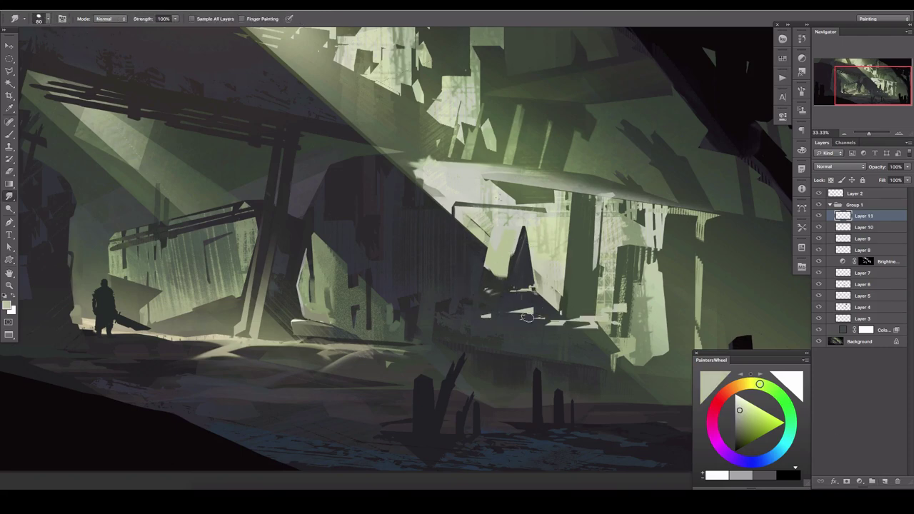
{"action": "mouse_move", "coordinate": [526, 317]}
{"action": "left_mouse_down"}
{"action": "mouse_move", "coordinate": [546, 330]}
{"action": "mouse_move", "coordinate": [614, 336]}
{"action": "left_mouse_up"}
{"action": "key", "text": "bracketright"}
{"action": "key", "text": "bracketright"}
{"action": "key", "text": "bracketright"}
{"action": "mouse_move", "coordinate": [526, 347]}
{"action": "left_mouse_down"}
{"action": "mouse_move", "coordinate": [498, 326]}
{"action": "mouse_move", "coordinate": [534, 343]}
{"action": "left_mouse_up"}
{"action": "key", "text": "l"}
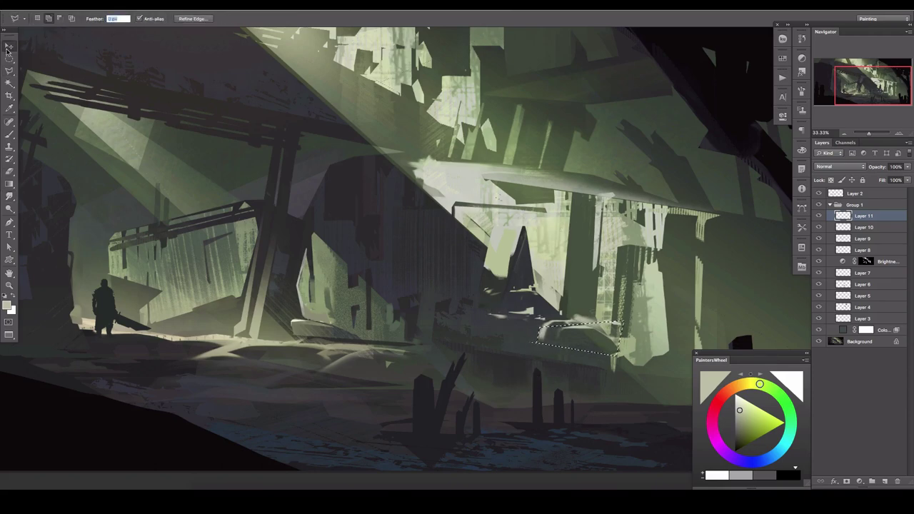
{"action": "key", "text": "ctrl+d"}
{"action": "left_click", "coordinate": [10, 171]}
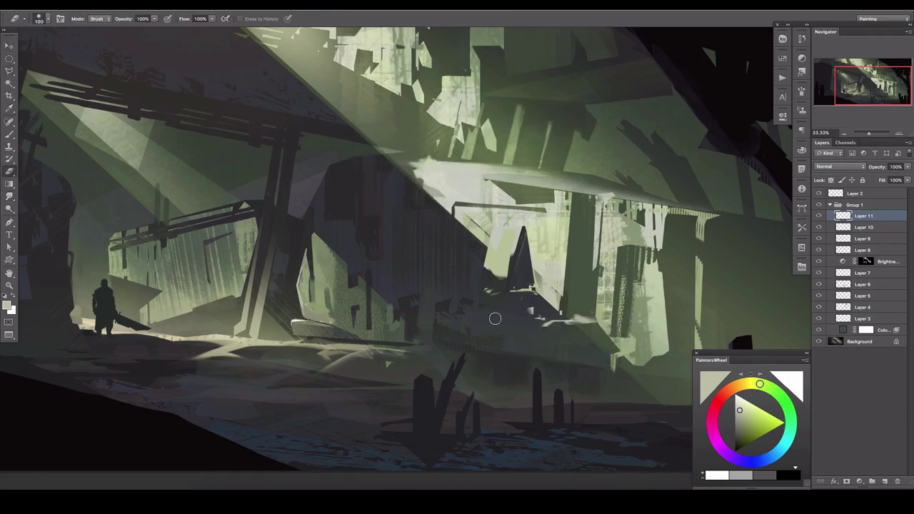
- On a new layer, select the shadows by Color Range and paint them bluish-purple
{"action": "left_click", "coordinate": [884, 481]}
{"action": "left_click", "coordinate": [193, 5]}
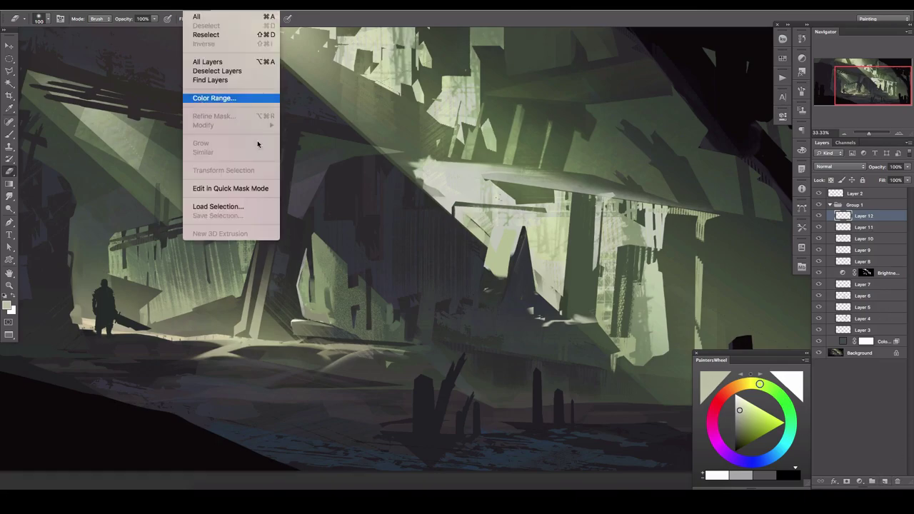
{"action": "left_click", "coordinate": [215, 95]}
{"action": "key", "text": "Return"}
{"action": "key", "text": "b"}
{"action": "key", "text": "bracketright"}
{"action": "key", "text": "bracketright"}
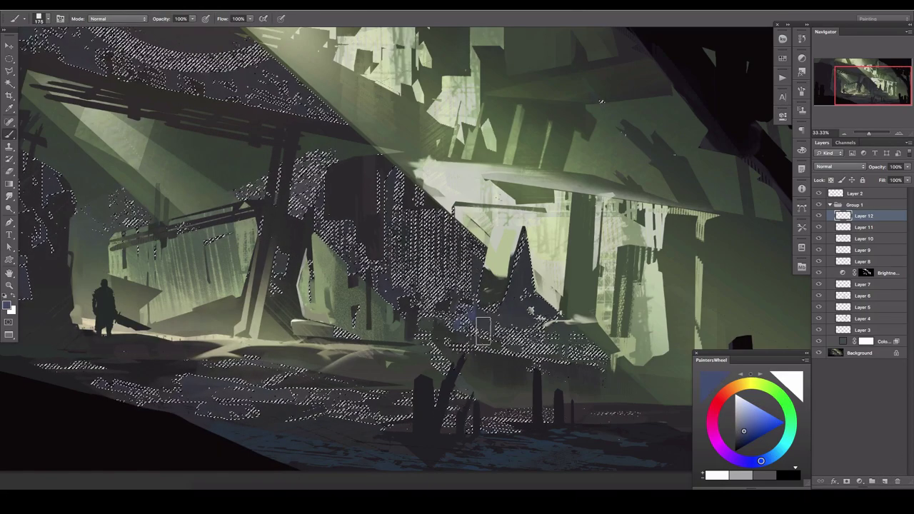
{"action": "left_click_drag", "start_coordinate": [400, 257], "coordinate": [493, 315]}
{"action": "left_click_drag", "start_coordinate": [186, 389], "coordinate": [442, 394]}
{"action": "key", "text": "ctrl+d"}
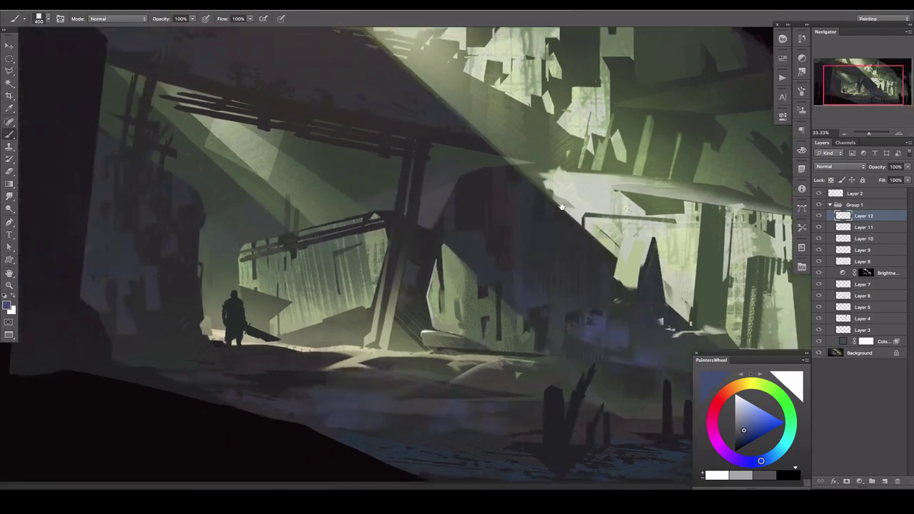
- Add Layers 13 and 14, set Layer 14 to Overlay, and paint orange streaks along the ground
{"action": "key", "text": "ctrl+shift+alt+n"}
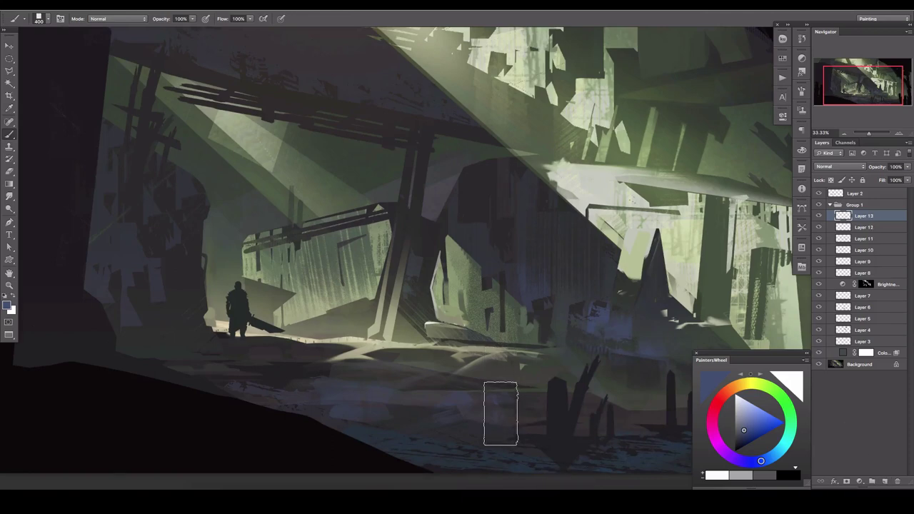
{"action": "left_click", "coordinate": [884, 481]}
{"action": "left_click", "coordinate": [840, 166]}
{"action": "left_click", "coordinate": [843, 257]}
{"action": "left_click", "coordinate": [735, 387]}
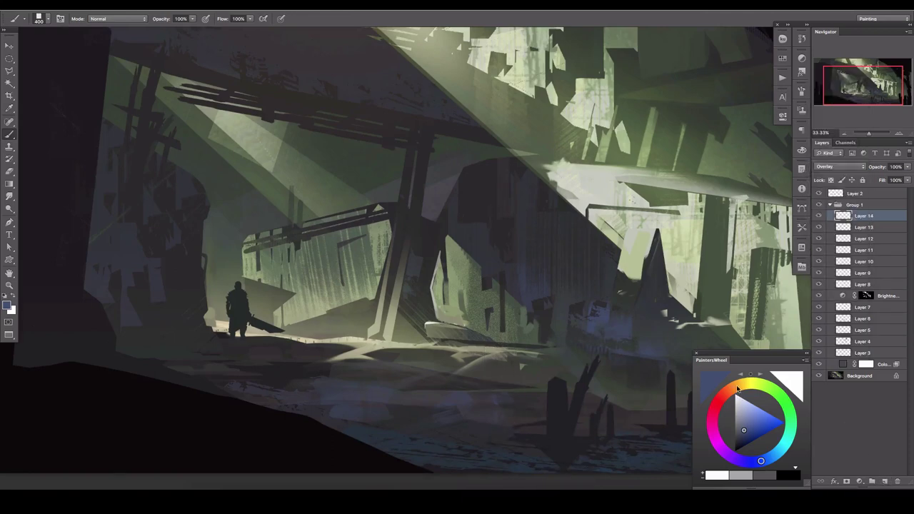
{"action": "left_click", "coordinate": [766, 421]}
{"action": "left_click_drag", "start_coordinate": [308, 256], "coordinate": [352, 247]}
{"action": "key", "text": "bracketleft"}
{"action": "key", "text": "bracketleft"}
{"action": "key", "text": "bracketleft"}
{"action": "left_click_drag", "start_coordinate": [560, 348], "coordinate": [311, 332]}
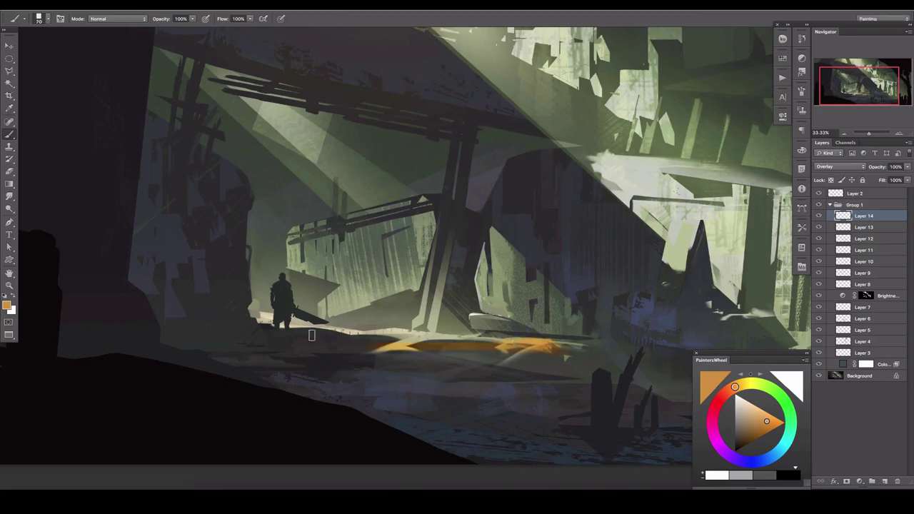
{"action": "left_click_drag", "start_coordinate": [410, 337], "coordinate": [354, 336]}
- Switch the orange layer to Vivid Light, smudge its strokes, and lower it to 15% opacity
{"action": "left_click", "coordinate": [840, 166]}
{"action": "left_click", "coordinate": [832, 201]}
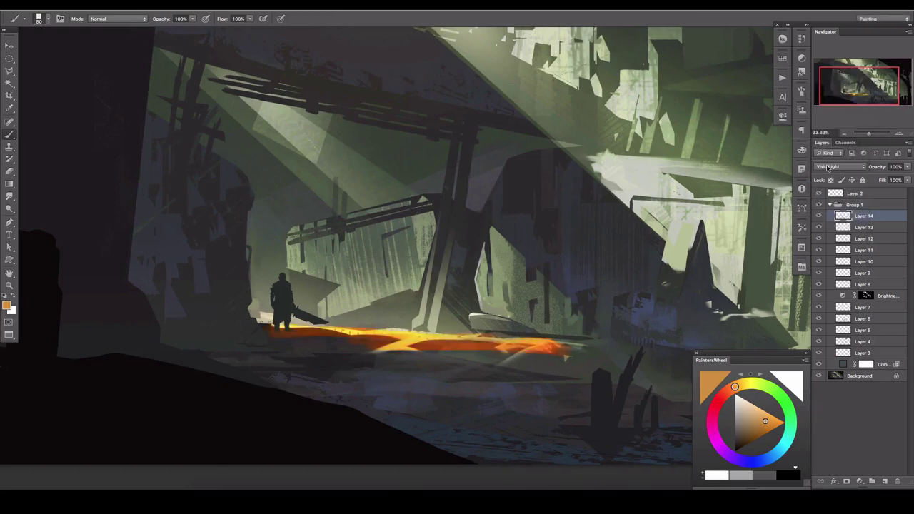
{"action": "left_click_drag", "start_coordinate": [907, 166], "coordinate": [880, 177]}
{"action": "key", "text": "r"}
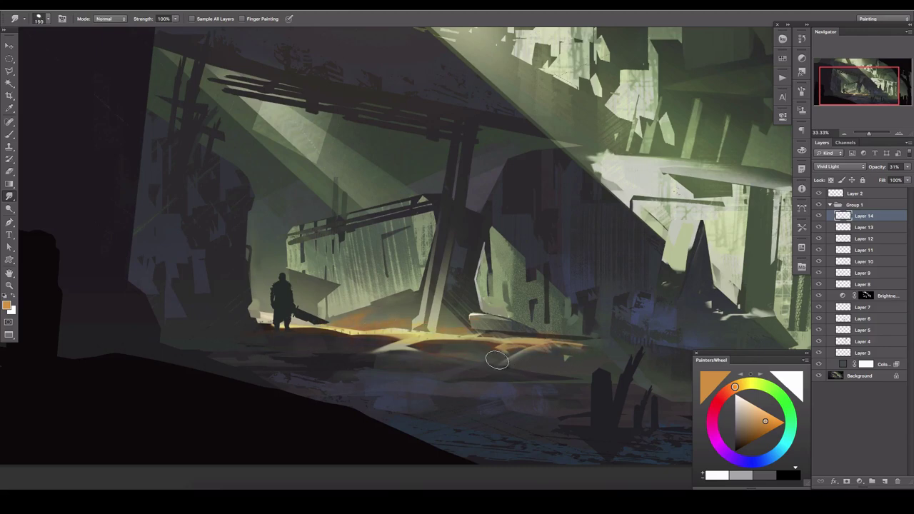
{"action": "key", "text": "]"}
{"action": "left_click_drag", "start_coordinate": [498, 360], "coordinate": [423, 363]}
{"action": "left_click", "coordinate": [907, 167]}
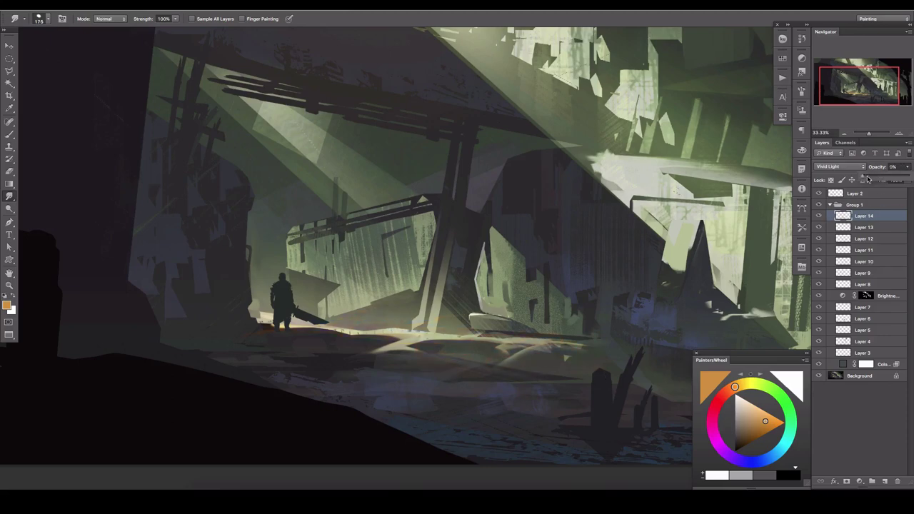
{"action": "left_click_drag", "start_coordinate": [880, 177], "coordinate": [865, 194]}
{"action": "left_click", "coordinate": [821, 207]}
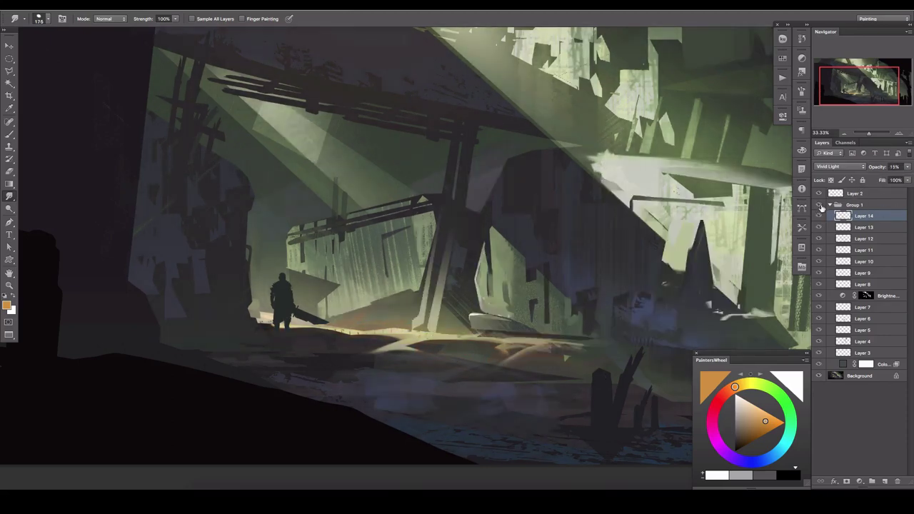
{"action": "scroll", "coordinate": [500, 286], "scroll_direction": "right", "scroll_amount": 10}
{"action": "key", "text": "ctrl+shift+alt+n"}
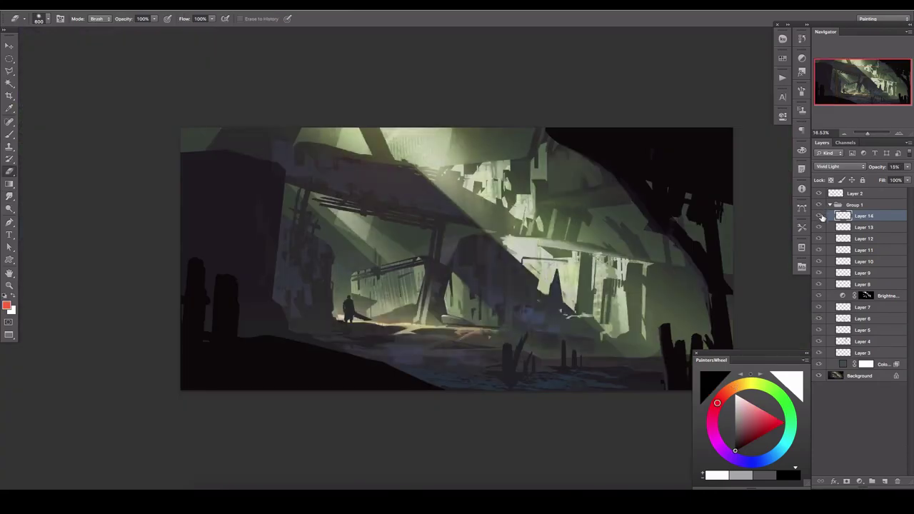
- Delete the orange Vivid Light layer and outline the area behind the figure on a new layer
{"action": "key", "text": "Delete"}
{"action": "left_click", "coordinate": [819, 215]}
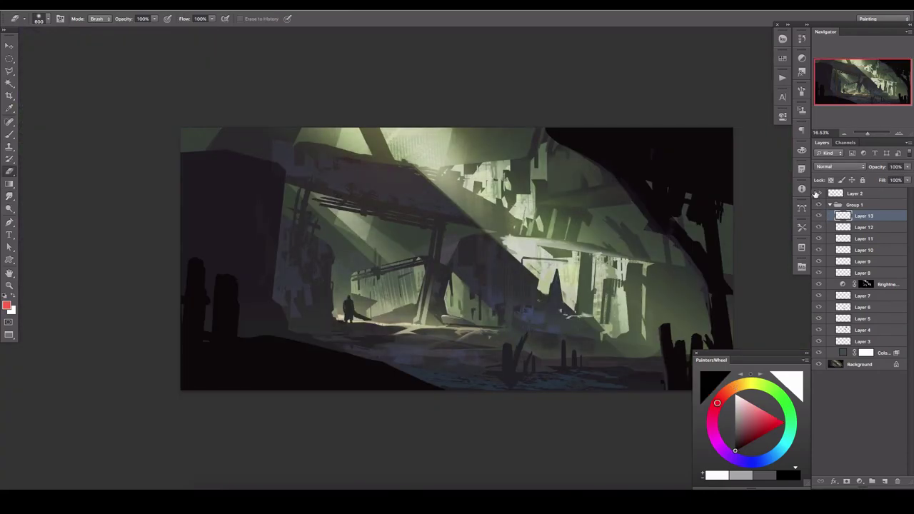
{"action": "key", "text": "ctrl+shift+alt+n"}
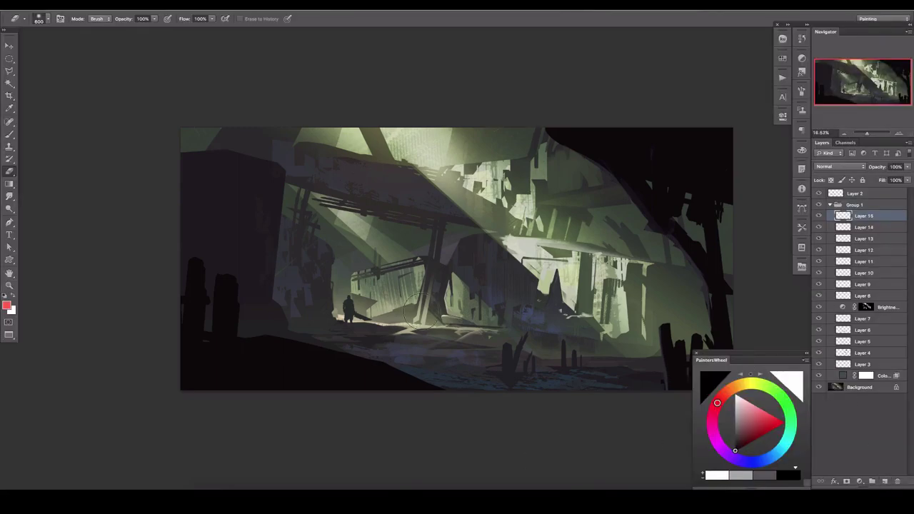
{"action": "left_click", "coordinate": [579, 341]}
{"action": "left_click", "coordinate": [341, 196]}
{"action": "left_click", "coordinate": [357, 320]}
- Fill the outlined area with a light bluish haze gradient and deselect
{"action": "key", "text": "ctrl+shift+alt+n"}
{"action": "key", "text": "g"}
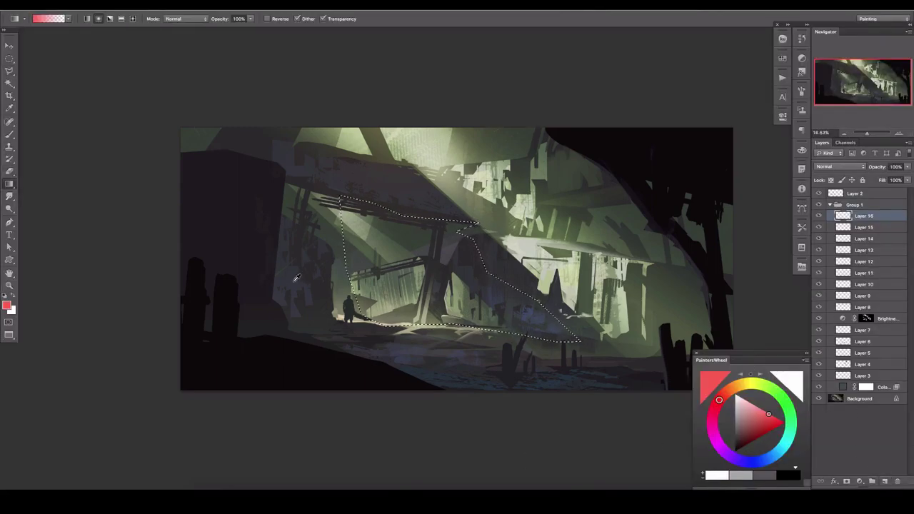
{"action": "key", "text": "d"}
{"action": "left_click", "coordinate": [739, 432]}
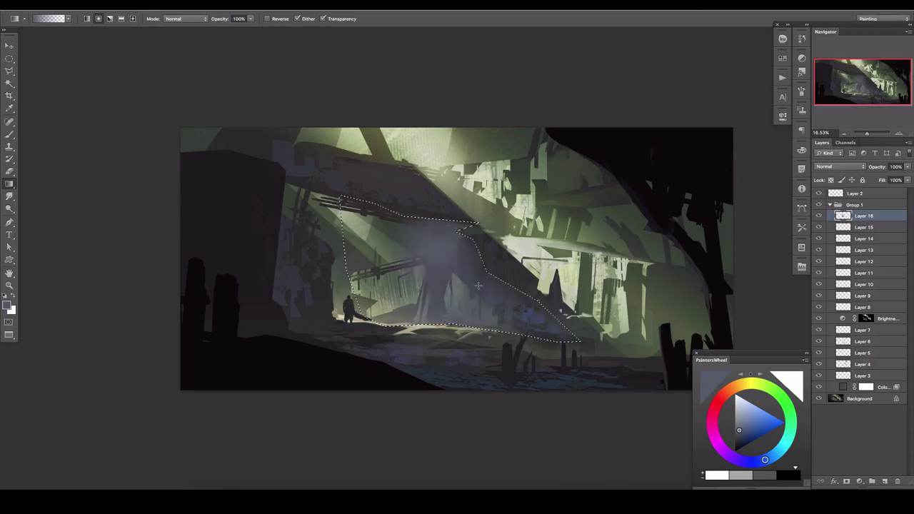
{"action": "left_click_drag", "start_coordinate": [443, 316], "coordinate": [414, 242]}
{"action": "key", "text": "ctrl+d"}
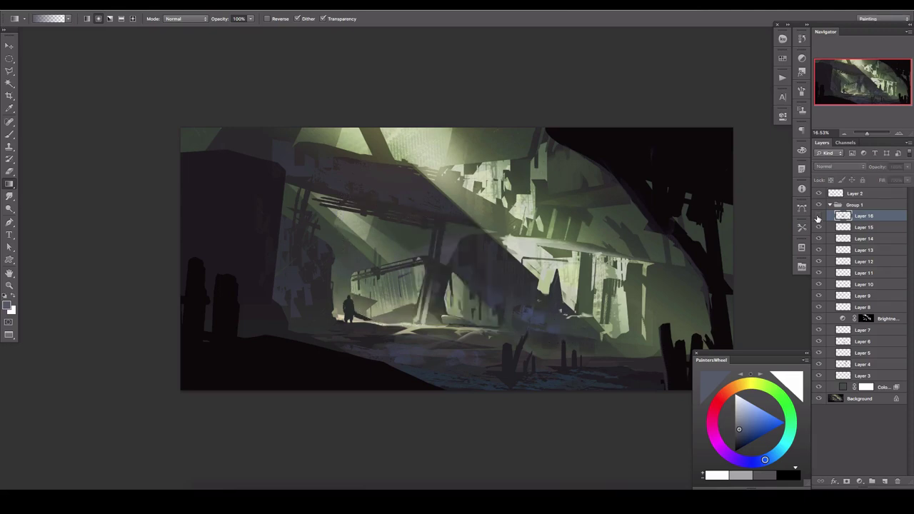
- Set the haze layer to Lighten at 35% opacity and merge the layers into Background
{"action": "left_click", "coordinate": [839, 166]}
{"action": "left_click", "coordinate": [831, 221]}
{"action": "left_click_drag", "start_coordinate": [894, 181], "coordinate": [878, 178]}
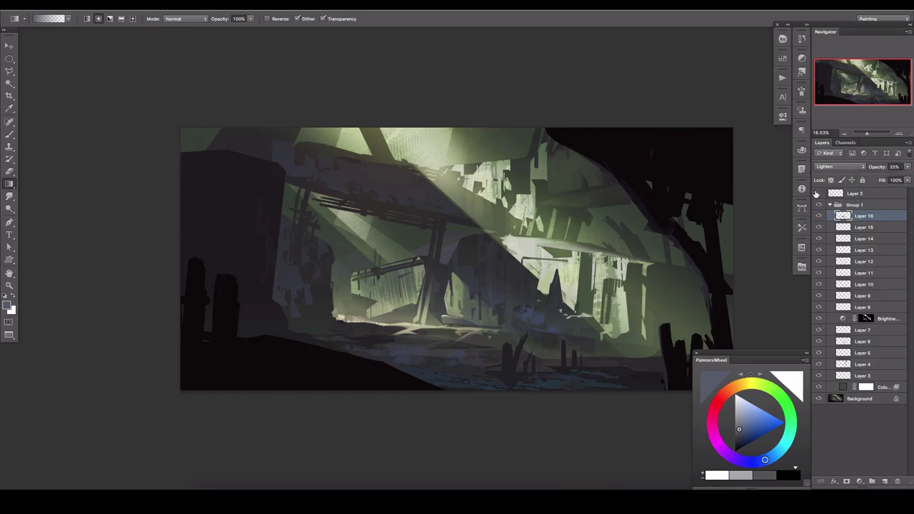
{"action": "right_click", "coordinate": [883, 226]}
{"action": "left_click", "coordinate": [836, 364]}
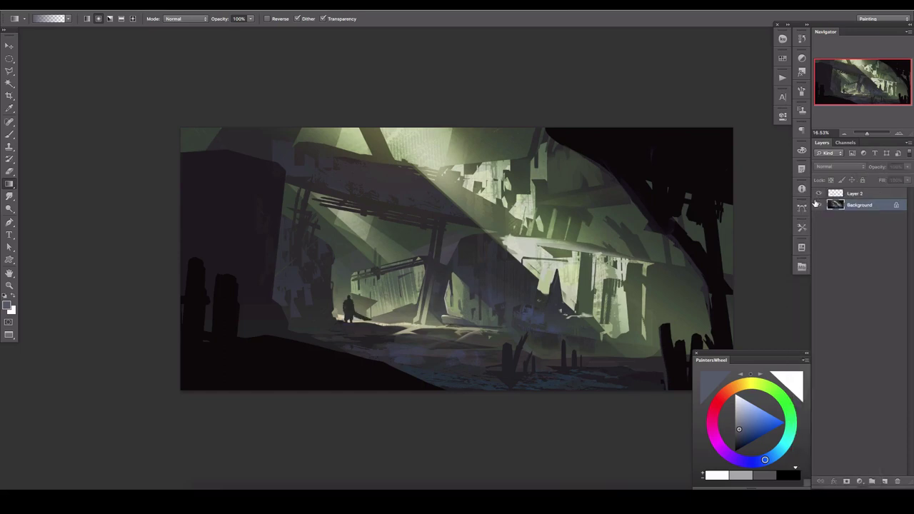
- Add a Hue-blended layer and a Vibrance adjustment set to +31
{"action": "left_click", "coordinate": [885, 481]}
{"action": "left_click", "coordinate": [839, 166]}
{"action": "left_click", "coordinate": [835, 313]}
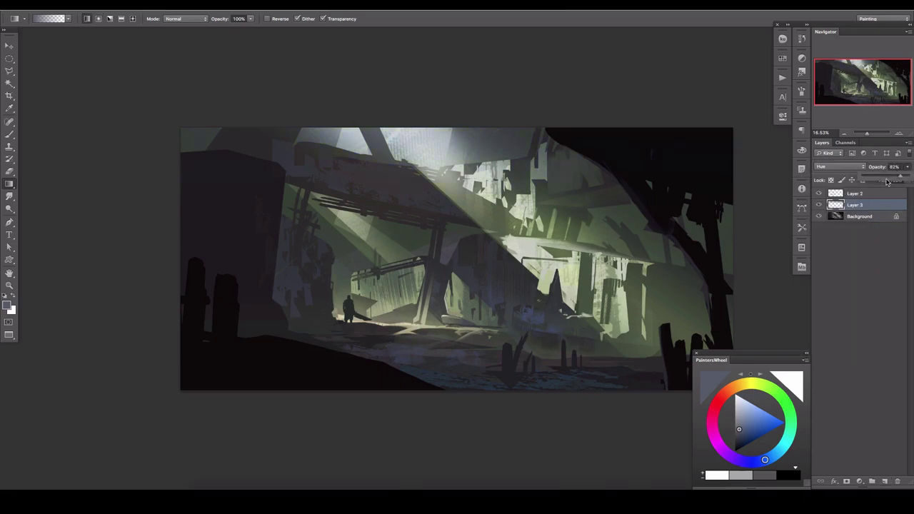
{"action": "left_click", "coordinate": [859, 481]}
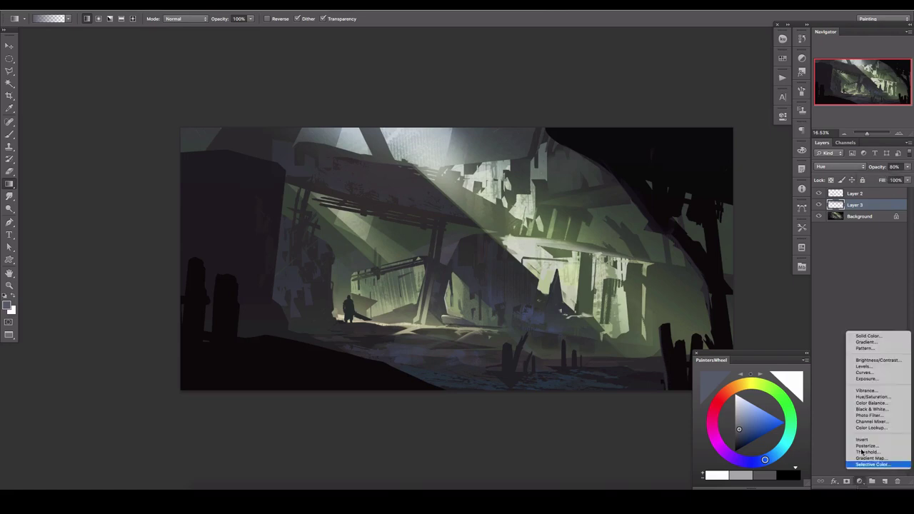
{"action": "left_click", "coordinate": [864, 390]}
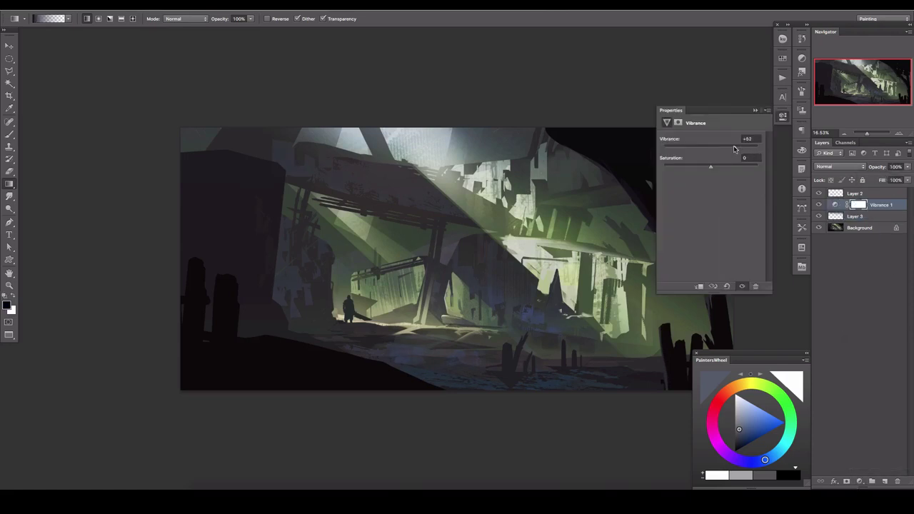
{"action": "left_click_drag", "start_coordinate": [734, 148], "coordinate": [726, 147]}
- Group the new layers into Group 1 and add a faint black Overlay gradient across the top on Layer 5
{"action": "left_click", "coordinate": [884, 481]}
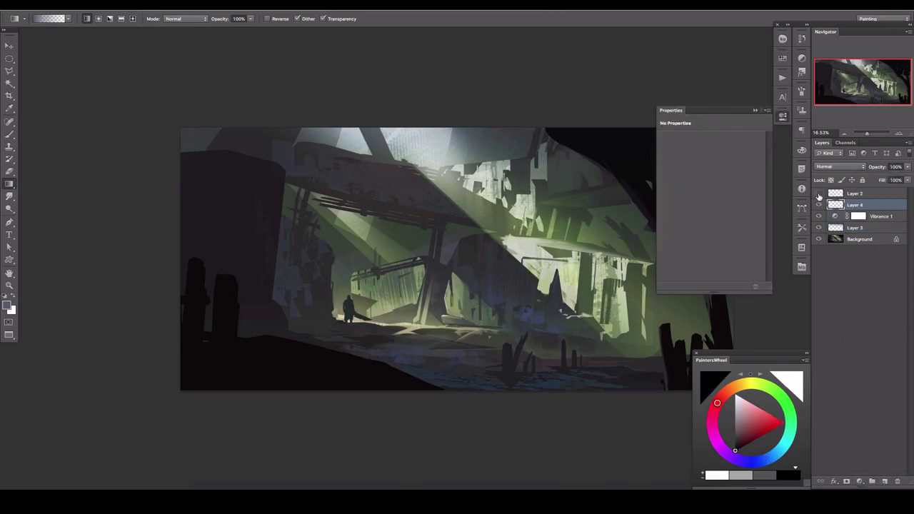
{"action": "key", "text": "ctrl+shift+alt+n"}
{"action": "key", "text": "ctrl+g"}
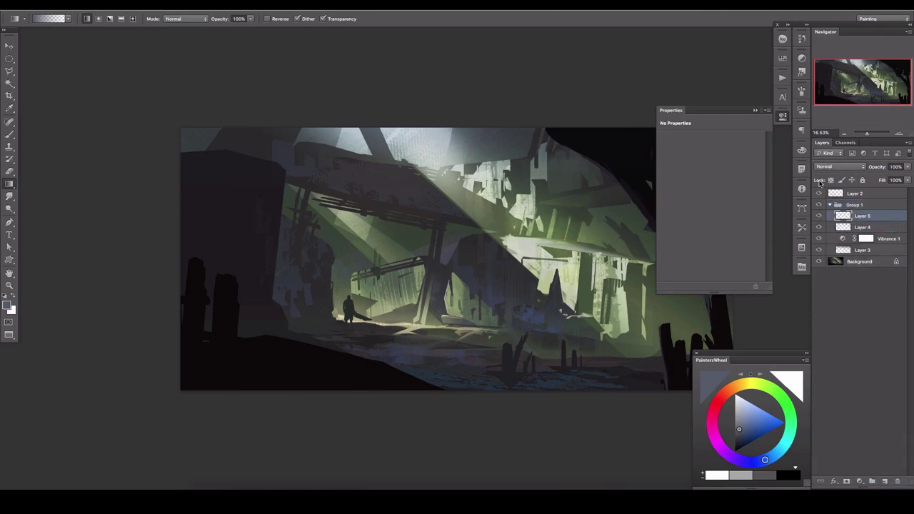
{"action": "left_click", "coordinate": [839, 166]}
{"action": "left_click", "coordinate": [832, 279]}
{"action": "key", "text": "d"}
{"action": "left_click_drag", "start_coordinate": [450, 125], "coordinate": [437, 168]}
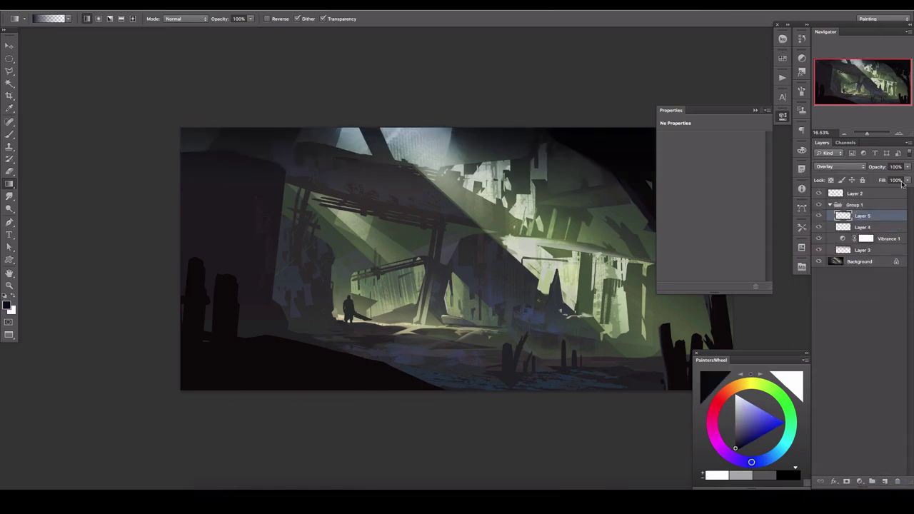
{"action": "left_click_drag", "start_coordinate": [902, 184], "coordinate": [865, 182]}
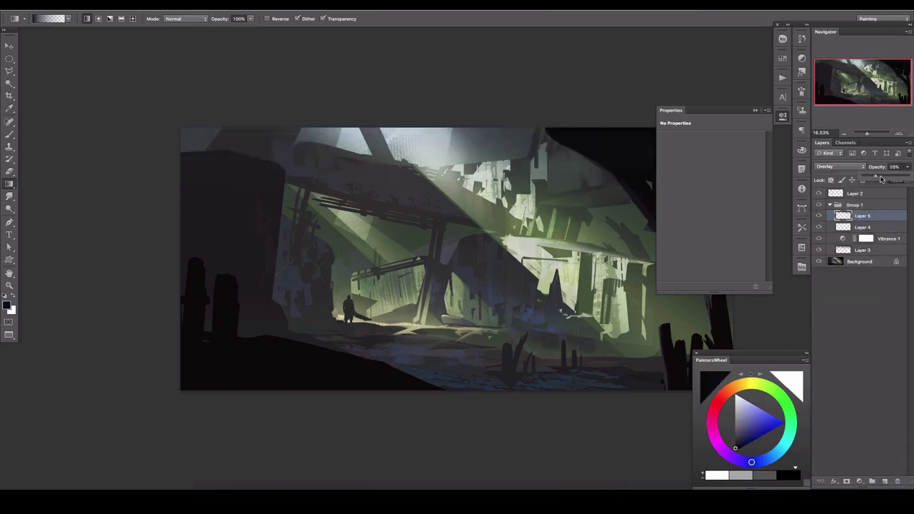
- Add Layer 6 inside Group 1 and briefly hide the interface to review the painting
{"action": "left_click", "coordinate": [885, 482]}
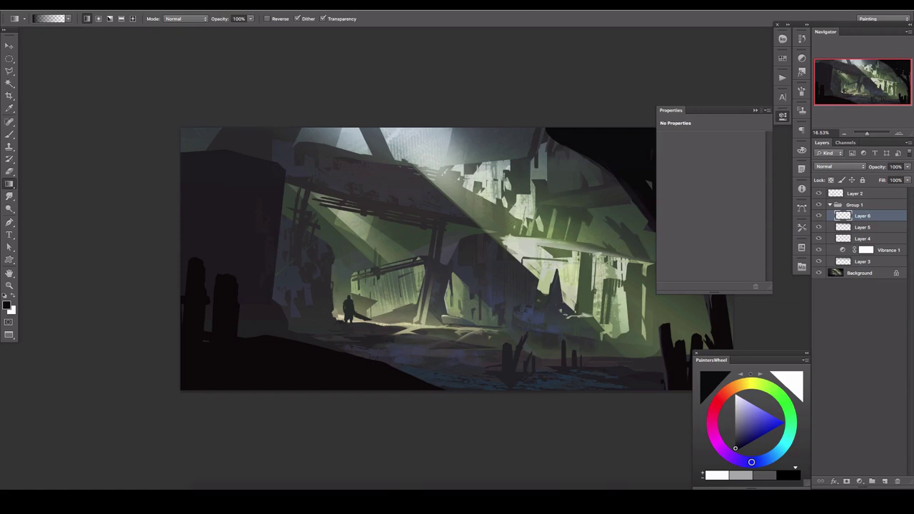
{"action": "key", "text": "Tab"}
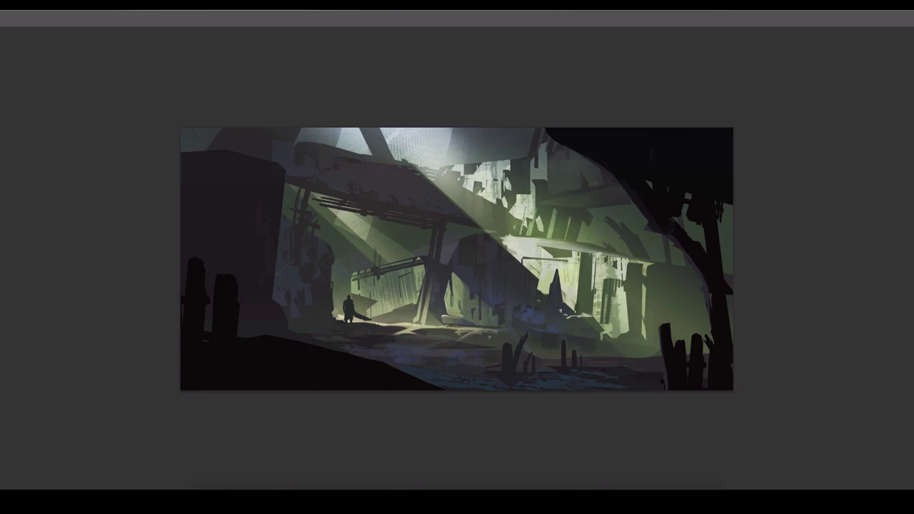
{"action": "key", "text": "Tab"}
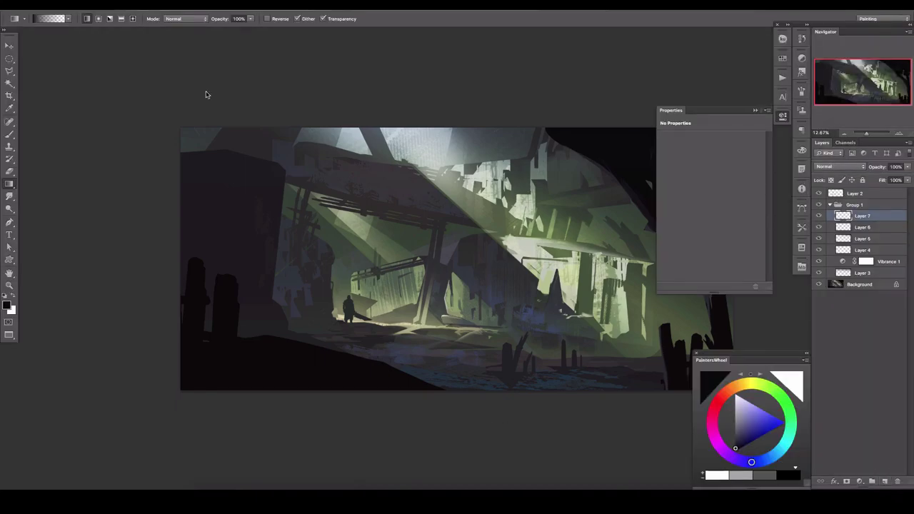
- Select lit areas with Color Range at fuzziness 31 and paint lighter strokes on a new layer
{"action": "left_click", "coordinate": [195, 4]}
{"action": "left_click", "coordinate": [215, 96]}
{"action": "left_click_drag", "start_coordinate": [124, 373], "coordinate": [127, 374]}
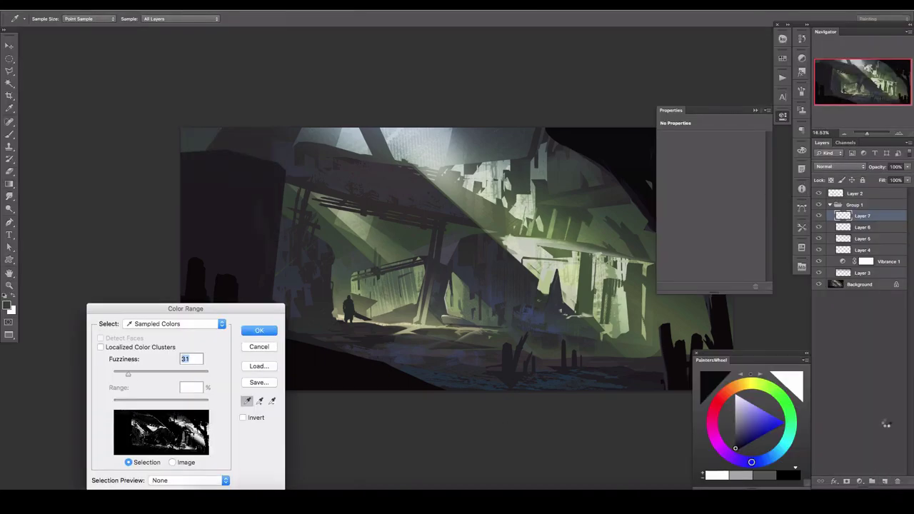
{"action": "key", "text": "Return"}
{"action": "key", "text": "ctrl+shift+alt+n"}
{"action": "key", "text": "b"}
{"action": "left_click_drag", "start_coordinate": [718, 403], "coordinate": [759, 463]}
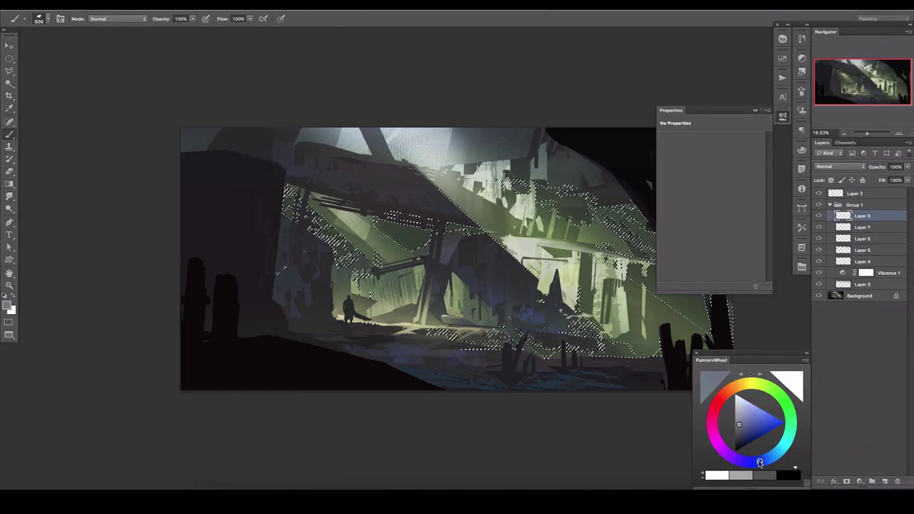
{"action": "mouse_move", "coordinate": [372, 213]}
{"action": "left_mouse_down"}
{"action": "mouse_move", "coordinate": [417, 212]}
{"action": "mouse_move", "coordinate": [457, 246]}
{"action": "left_mouse_up"}
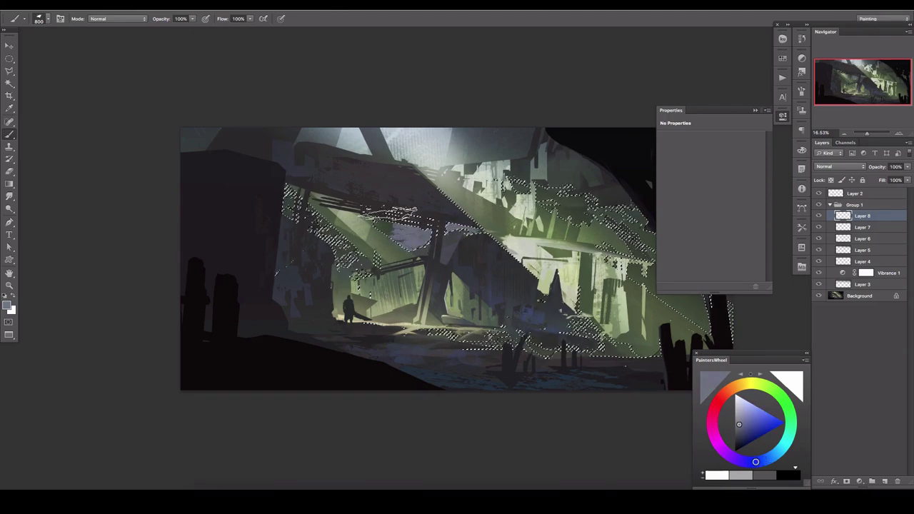
{"action": "key", "text": "ctrl+d"}
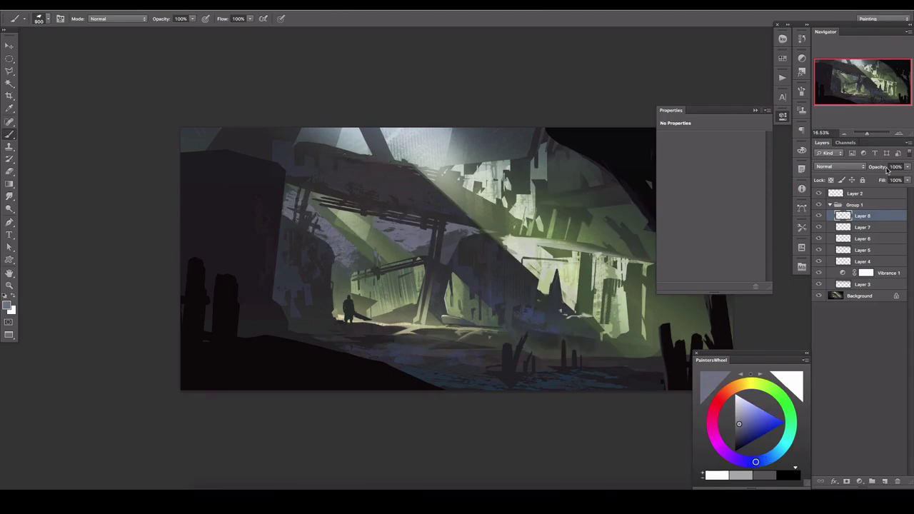
- Set Layer 8 to Lighten blending and lower its opacity to soften the strokes
{"action": "left_click", "coordinate": [826, 167]}
{"action": "left_click", "coordinate": [832, 230]}
{"action": "left_click", "coordinate": [907, 167]}
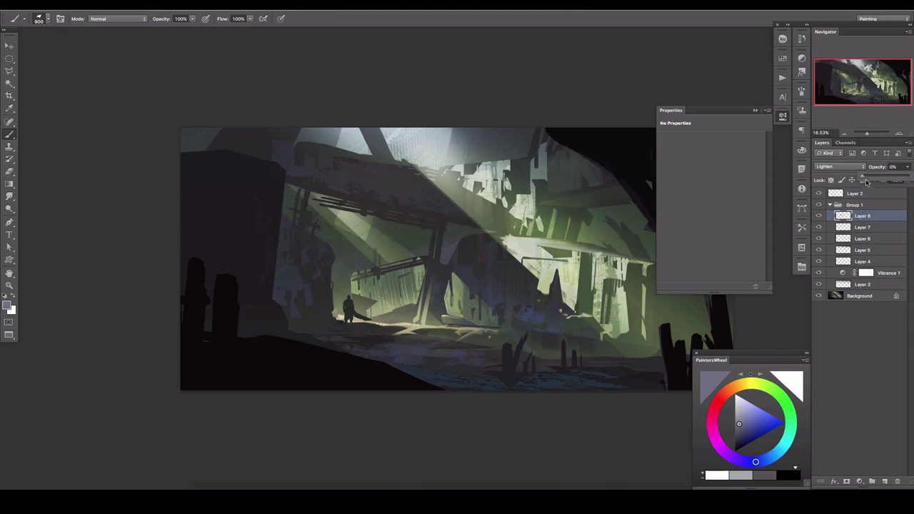
{"action": "mouse_move", "coordinate": [901, 177]}
{"action": "left_mouse_down"}
{"action": "mouse_move", "coordinate": [870, 179]}
{"action": "mouse_move", "coordinate": [880, 178]}
{"action": "left_mouse_up"}
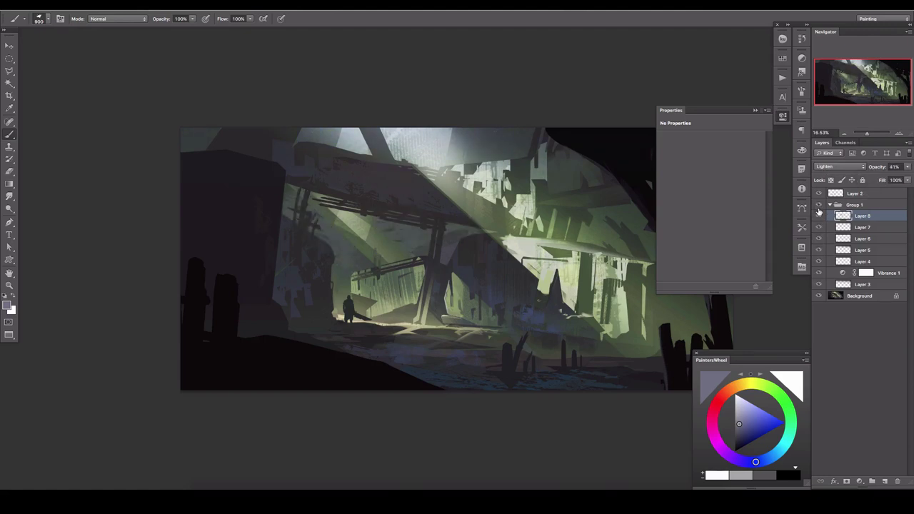
- Add Layer 9 and paint strokes inside a refined Color Range selection
{"action": "left_click", "coordinate": [883, 481]}
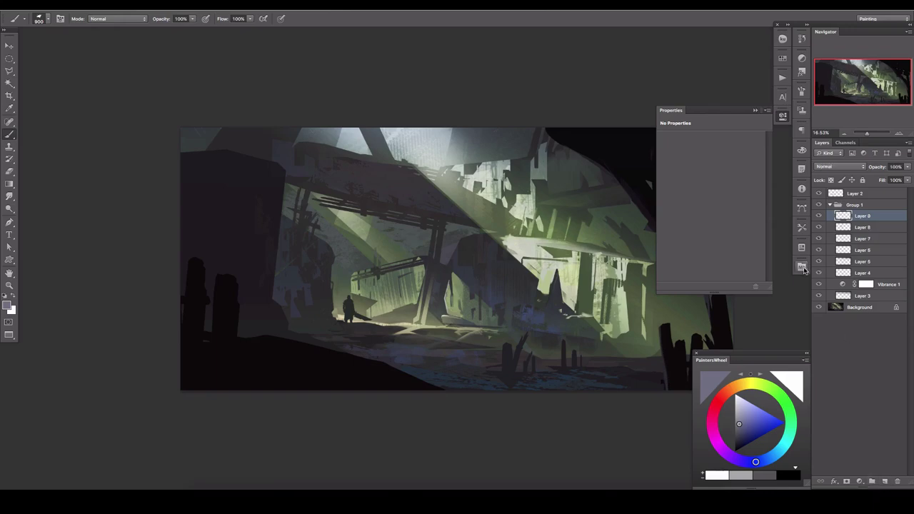
{"action": "left_click", "coordinate": [190, 11]}
{"action": "left_click", "coordinate": [215, 114]}
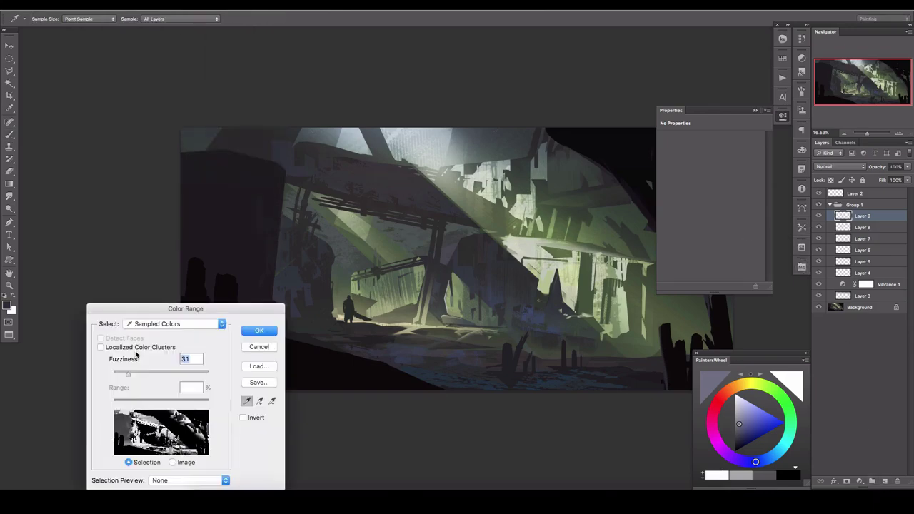
{"action": "left_click_drag", "start_coordinate": [136, 373], "coordinate": [123, 373]}
{"action": "key", "text": "Return"}
{"action": "key", "text": "b"}
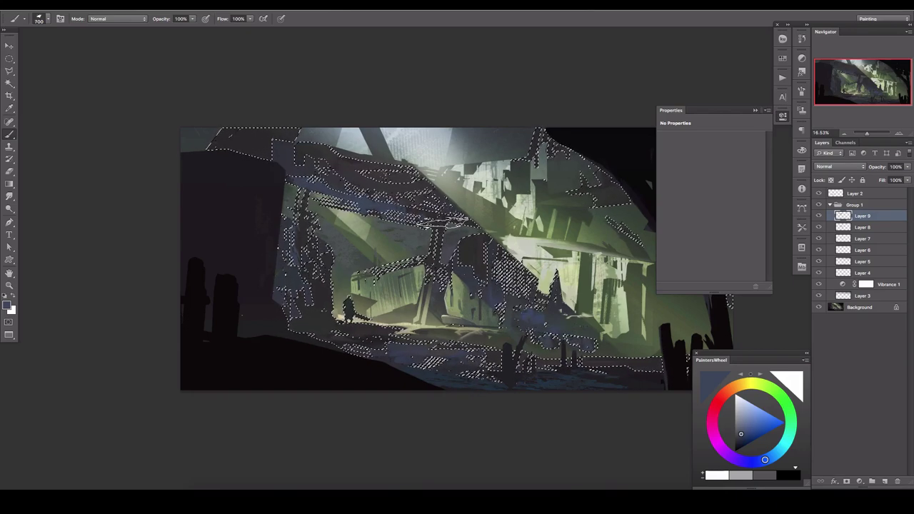
{"action": "key", "text": "ctrl+h"}
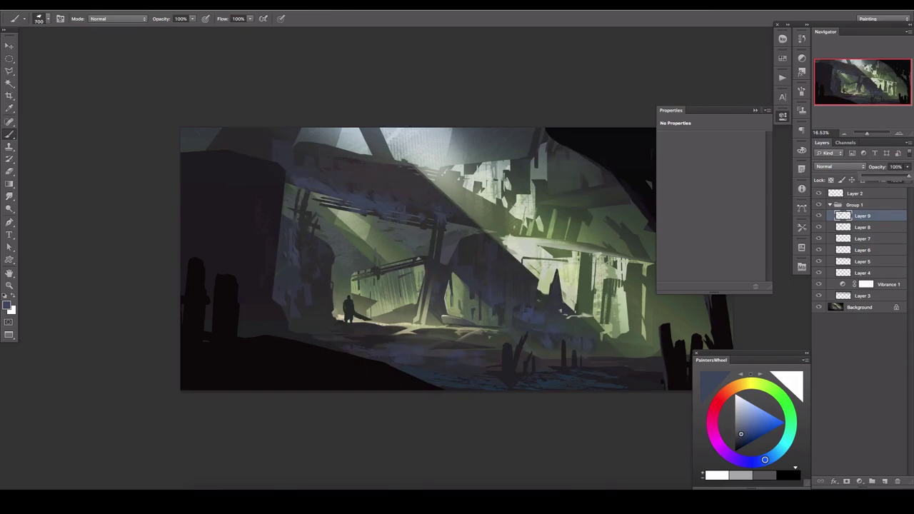
- Recolour Layer 9's strokes to saturated orange with Hue/Saturation
{"action": "left_click", "coordinate": [114, 4]}
{"action": "left_click", "coordinate": [229, 88]}
{"action": "mouse_move", "coordinate": [722, 343]}
{"action": "left_mouse_down"}
{"action": "mouse_move", "coordinate": [690, 348]}
{"action": "mouse_move", "coordinate": [760, 365]}
{"action": "left_mouse_up"}
{"action": "left_click_drag", "start_coordinate": [684, 339], "coordinate": [681, 341]}
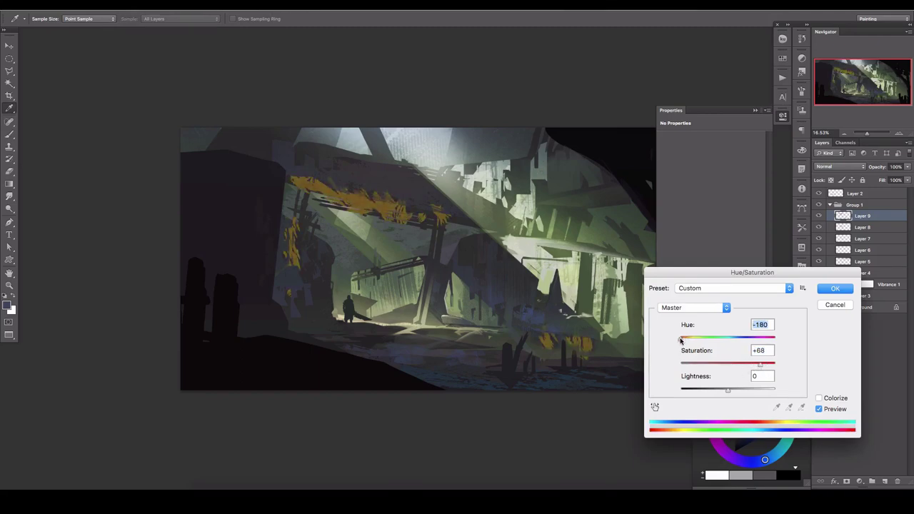
{"action": "left_click", "coordinate": [835, 289]}
- Set Layer 9 to Linear Dodge (Add) blending and fade it to 15% opacity
{"action": "left_click", "coordinate": [839, 167]}
{"action": "left_click", "coordinate": [829, 265]}
{"action": "left_click", "coordinate": [839, 166]}
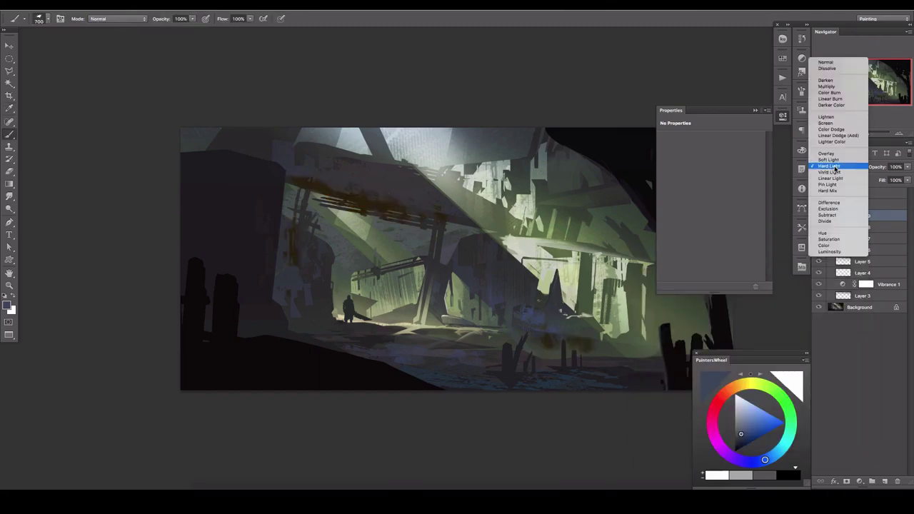
{"action": "left_click", "coordinate": [822, 163]}
{"action": "left_click", "coordinate": [907, 167]}
{"action": "left_click_drag", "start_coordinate": [904, 179], "coordinate": [869, 179]}
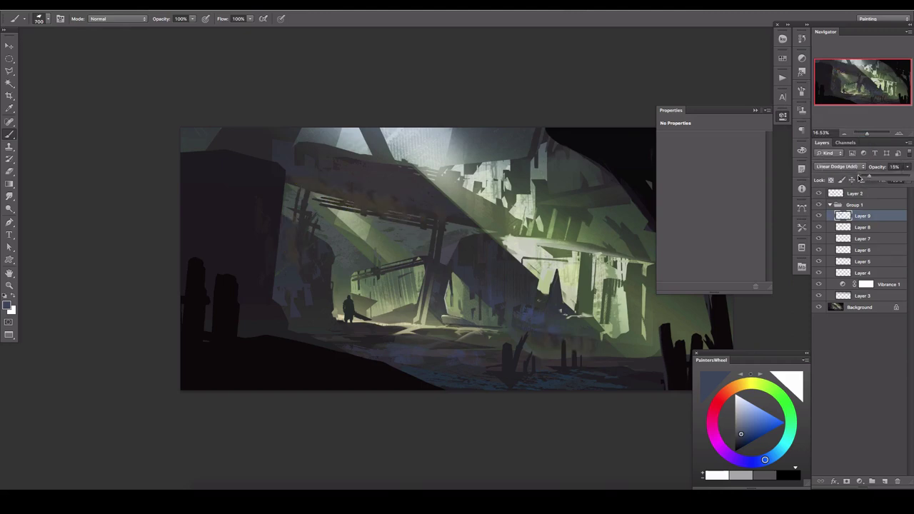
- Paint faded orange over Layer 9's beam strokes on new Layer 10, then add empty Layer 11
{"action": "left_click", "coordinate": [843, 216], "text": "ctrl"}
{"action": "key", "text": "ctrl+alt+shift+n"}
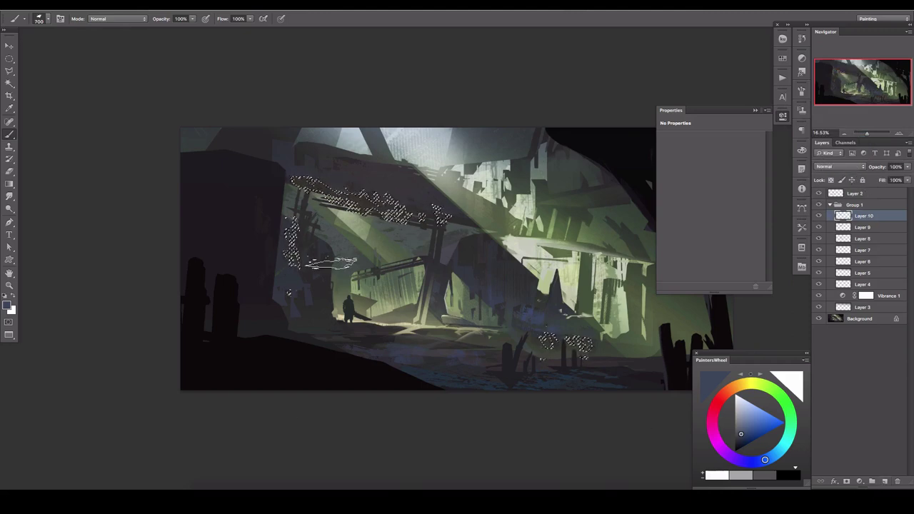
{"action": "left_click_drag", "start_coordinate": [300, 187], "coordinate": [436, 208]}
{"action": "key", "text": "ctrl+d"}
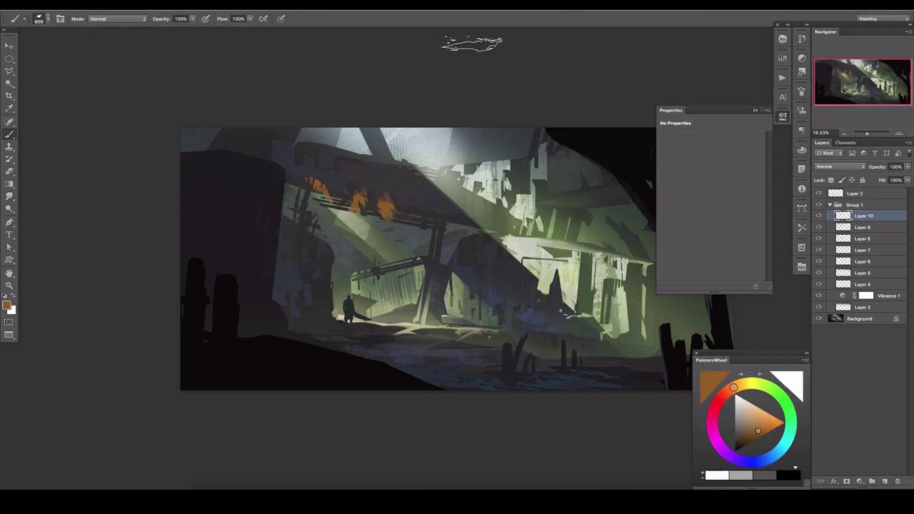
{"action": "left_click", "coordinate": [907, 166]}
{"action": "left_click_drag", "start_coordinate": [904, 179], "coordinate": [866, 179]}
{"action": "left_click", "coordinate": [818, 206]}
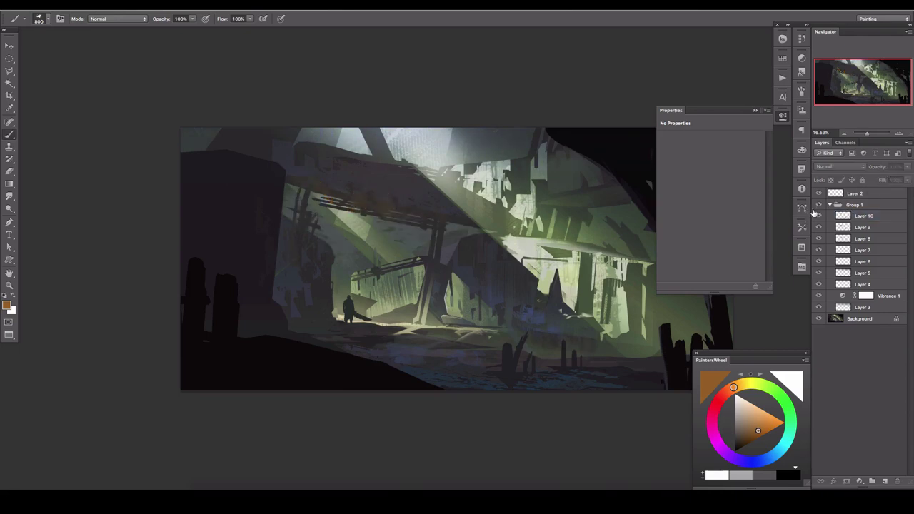
{"action": "left_click", "coordinate": [819, 205]}
{"action": "left_click", "coordinate": [819, 205]}
{"action": "left_click", "coordinate": [885, 481]}
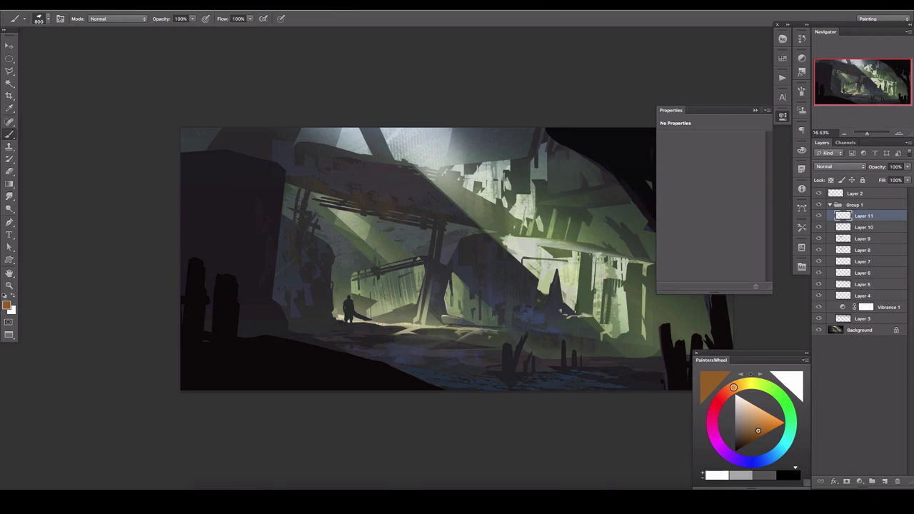
- Try a Brightness/Contrast adjustment on the painting, delete it, and review the painting without panels
{"action": "left_click", "coordinate": [859, 482]}
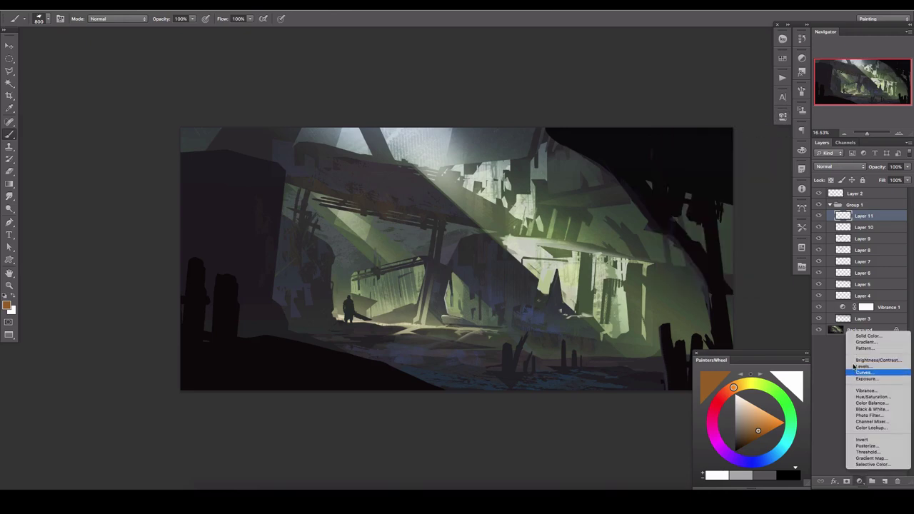
{"action": "left_click", "coordinate": [878, 370]}
{"action": "left_click_drag", "start_coordinate": [710, 181], "coordinate": [731, 181]}
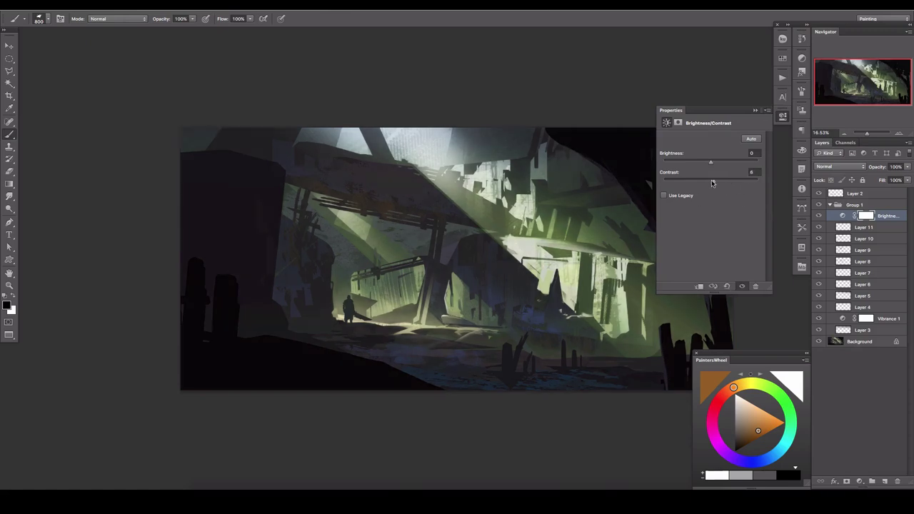
{"action": "key", "text": "Delete"}
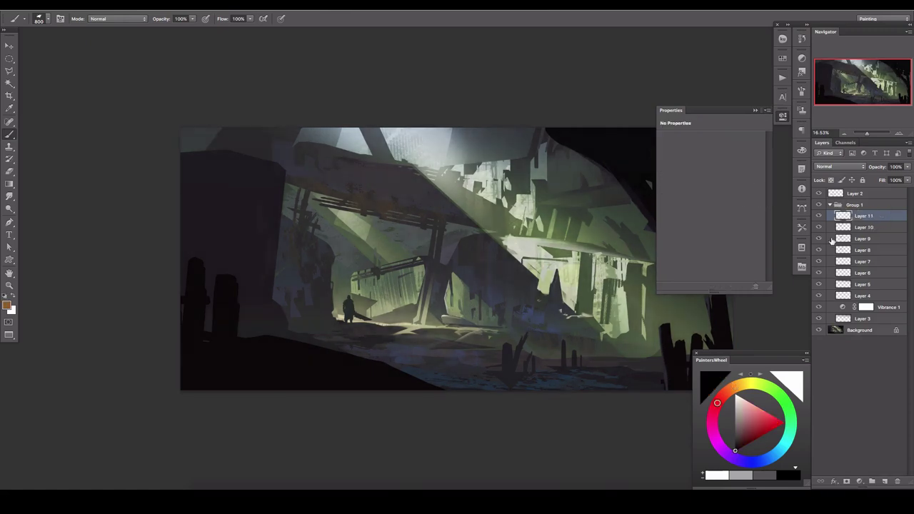
{"action": "key", "text": "Tab"}
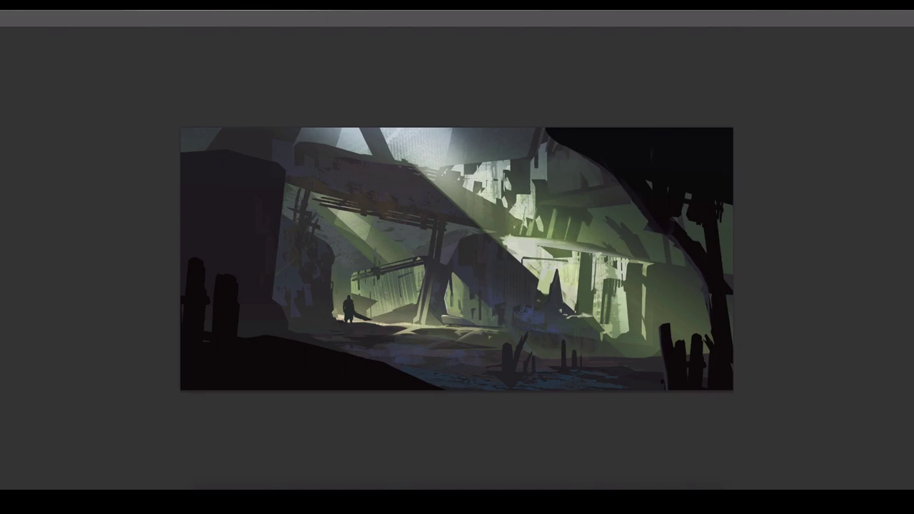
{"action": "key", "text": "Tab"}
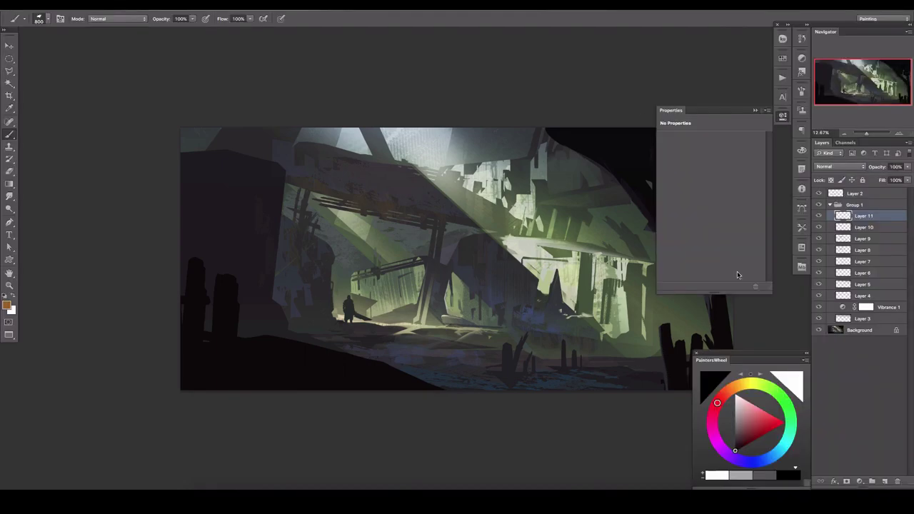
- Drop the train photo into the painting and lasso the carriage onto its own layer
{"action": "left_click", "coordinate": [783, 116]}
{"action": "left_click_drag", "start_coordinate": [457, 257], "coordinate": [468, 256]}
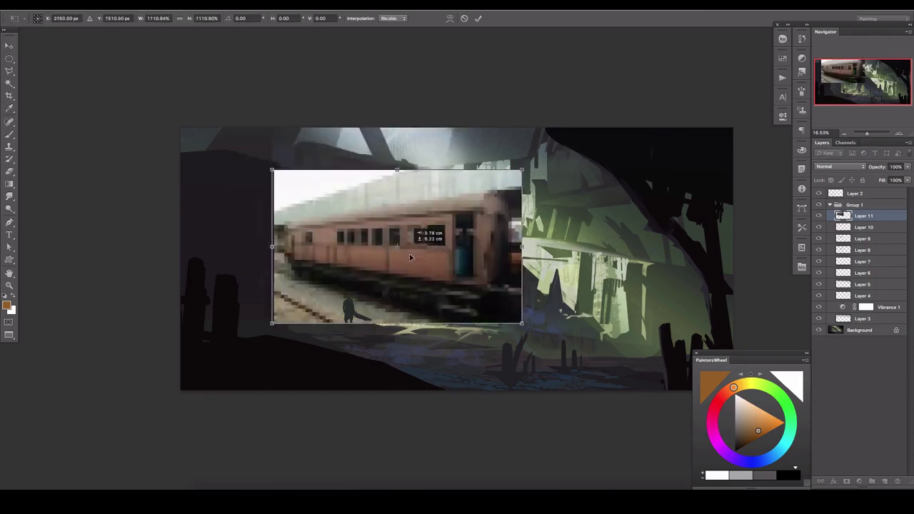
{"action": "key", "text": "l"}
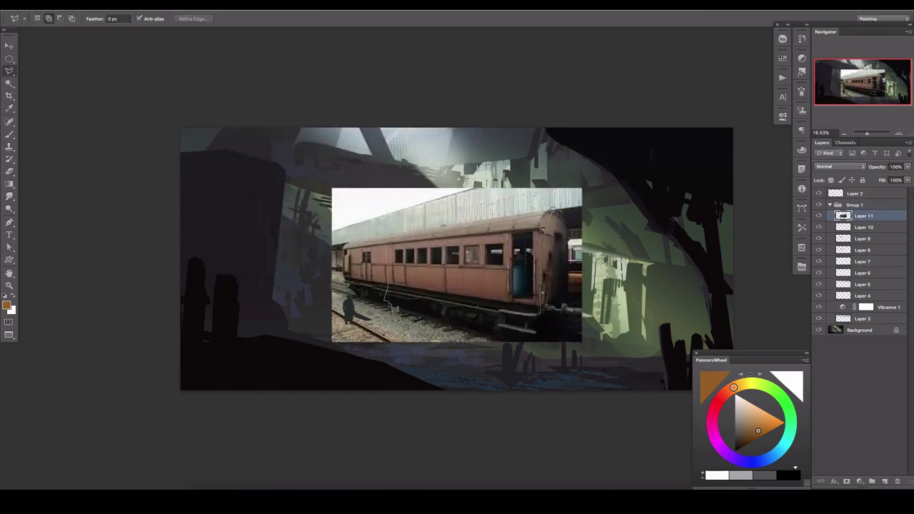
{"action": "key", "text": "ctrl+j"}
{"action": "left_click", "coordinate": [818, 239]}
- Add Brightness/Contrast adjustments to the cut-out train and brighten the carriage
{"action": "left_click", "coordinate": [859, 482]}
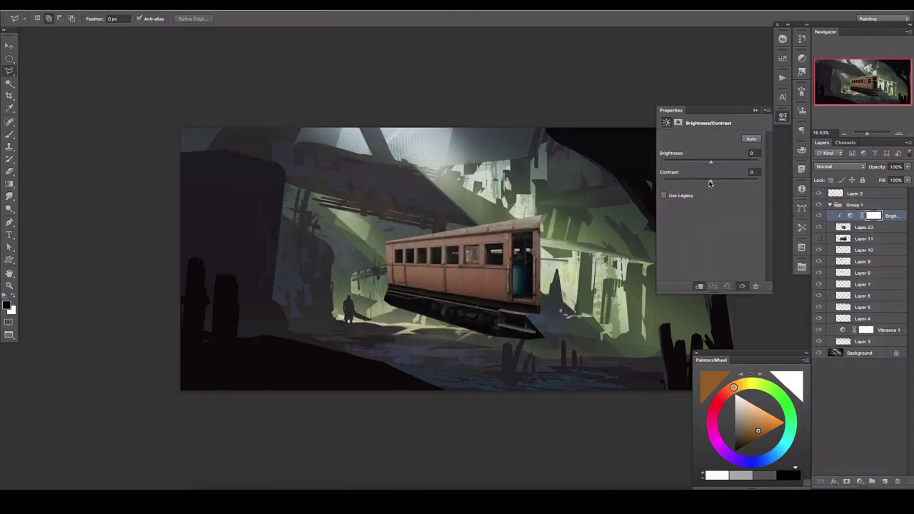
{"action": "left_click_drag", "start_coordinate": [709, 183], "coordinate": [736, 163]}
{"action": "left_click", "coordinate": [864, 227]}
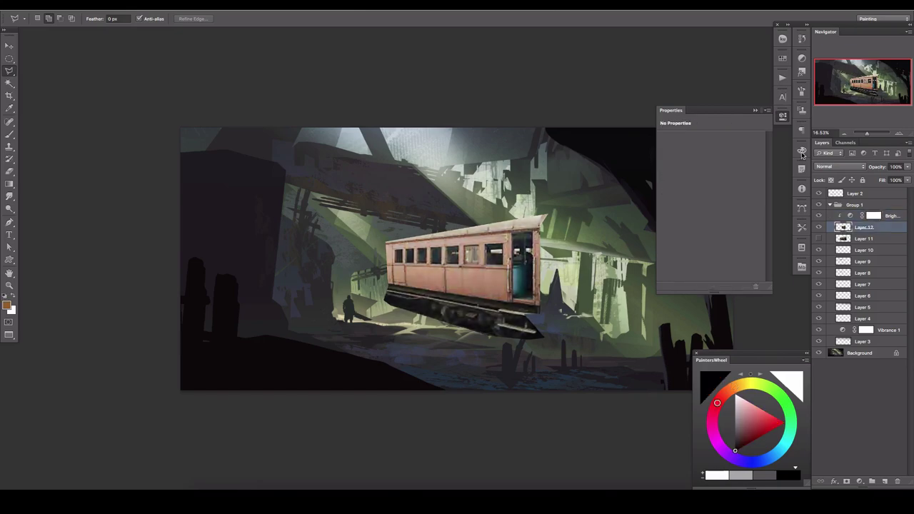
{"action": "left_click", "coordinate": [859, 482]}
{"action": "left_click", "coordinate": [872, 357]}
{"action": "mouse_move", "coordinate": [711, 162]}
{"action": "left_mouse_down"}
{"action": "mouse_move", "coordinate": [665, 162]}
{"action": "mouse_move", "coordinate": [721, 163]}
{"action": "left_mouse_up"}
{"action": "left_click", "coordinate": [867, 239]}
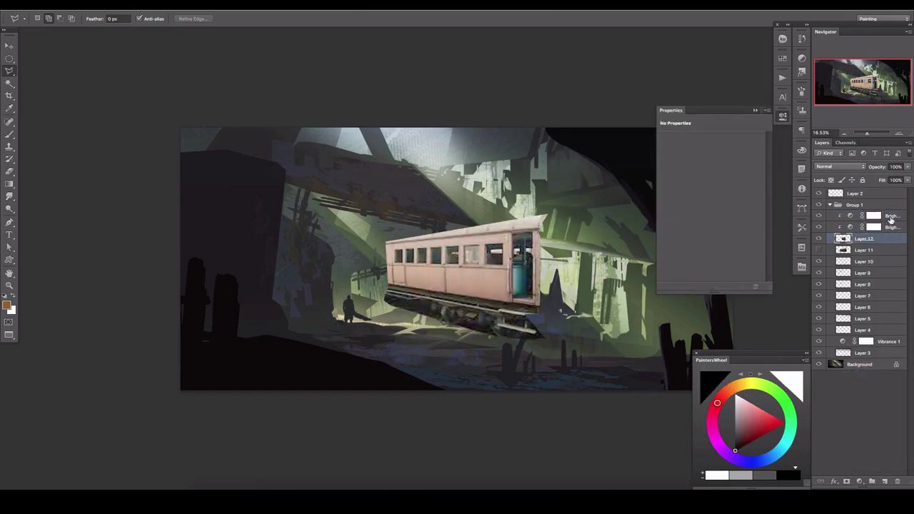
- Merge the Brightness/Contrast adjustment down into the train layer and zoom in on the train
{"action": "right_click", "coordinate": [890, 216]}
{"action": "key", "text": "Escape"}
{"action": "right_click", "coordinate": [890, 216]}
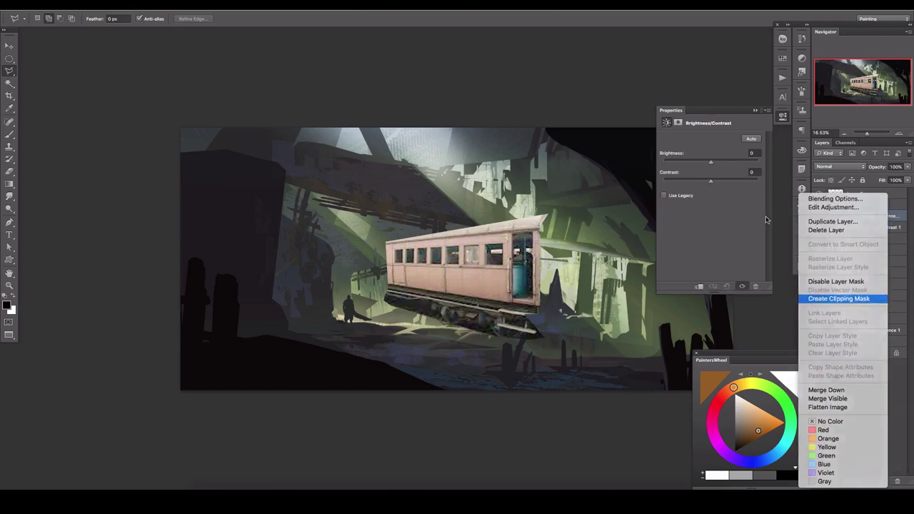
{"action": "key", "text": "Escape"}
{"action": "double_click", "coordinate": [878, 227]}
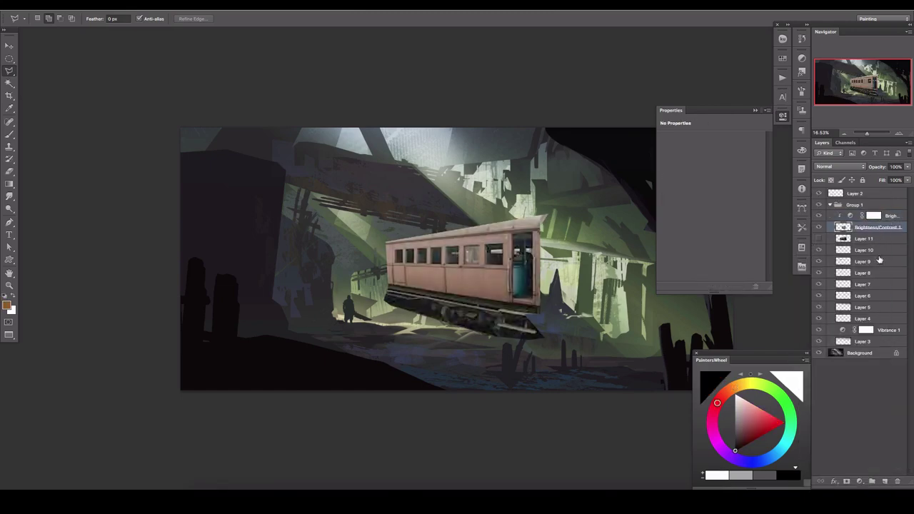
{"action": "right_click", "coordinate": [869, 194]}
{"action": "left_click", "coordinate": [843, 388]}
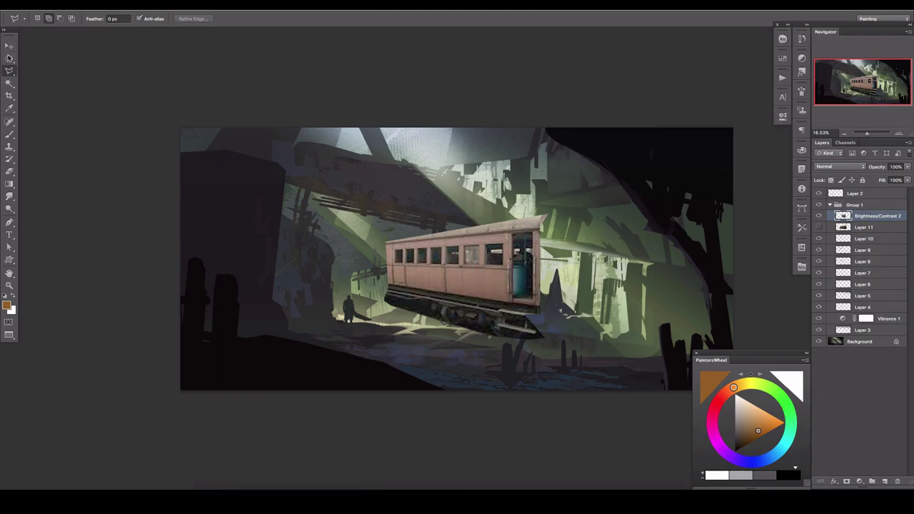
{"action": "key", "text": "v"}
{"action": "key", "text": "super+plus"}
- Open the Reduce Noise filter and cancel it without applying
{"action": "left_click", "coordinate": [227, 4]}
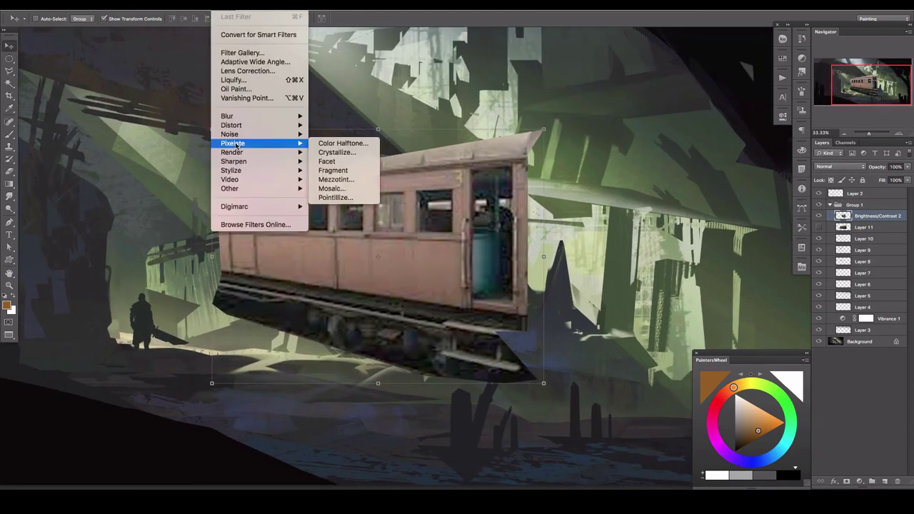
{"action": "left_click", "coordinate": [350, 172]}
{"action": "key", "text": "Escape"}
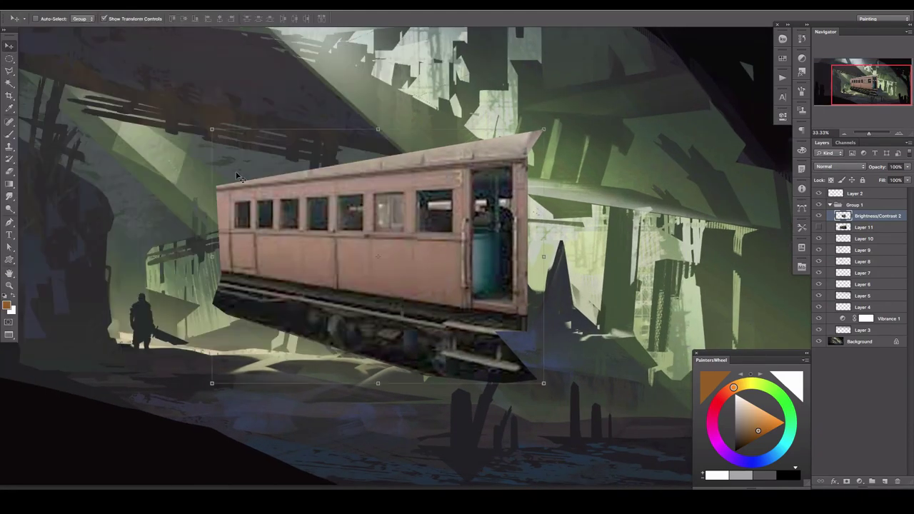
{"action": "scroll", "coordinate": [238, 176], "scroll_direction": "down", "scroll_amount": 3}
- Free Transform the train, rotating it to a tilt and skewing its sides into perspective
{"action": "right_click", "coordinate": [330, 113]}
{"action": "mouse_move", "coordinate": [314, 65]}
{"action": "left_mouse_down"}
{"action": "mouse_move", "coordinate": [345, 42]}
{"action": "mouse_move", "coordinate": [622, 266]}
{"action": "mouse_move", "coordinate": [645, 260]}
{"action": "left_mouse_up"}
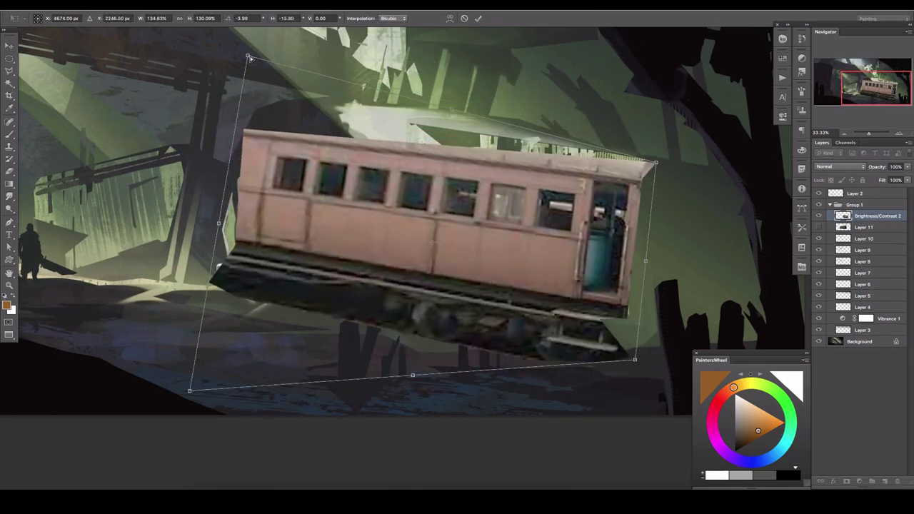
{"action": "left_click_drag", "start_coordinate": [249, 58], "coordinate": [235, 32]}
{"action": "mouse_move", "coordinate": [643, 257]}
{"action": "left_mouse_down"}
{"action": "mouse_move", "coordinate": [629, 244]}
{"action": "mouse_move", "coordinate": [625, 267]}
{"action": "left_mouse_up"}
{"action": "key", "text": "Return"}
- Test Lighten, darker modes and 81% opacity, settling on Hard Light at full opacity
{"action": "left_click", "coordinate": [839, 167]}
{"action": "left_click", "coordinate": [819, 234]}
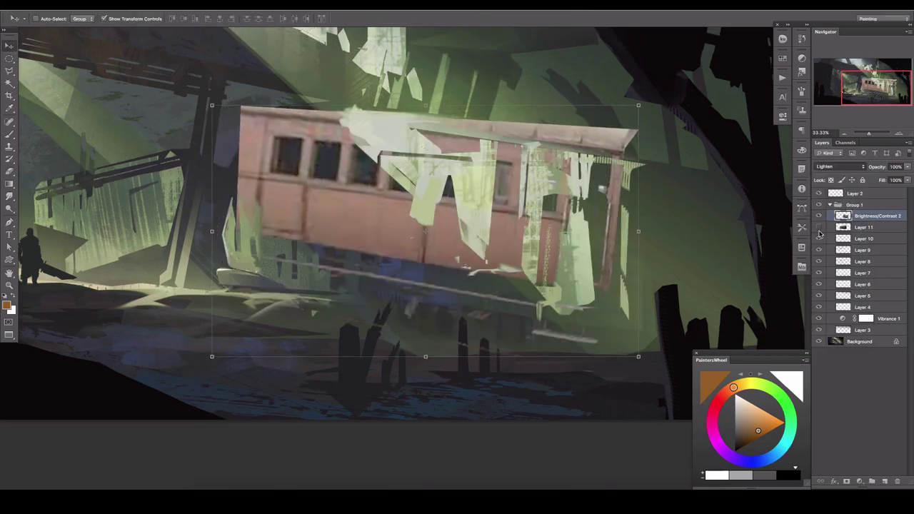
{"action": "left_click", "coordinate": [832, 166]}
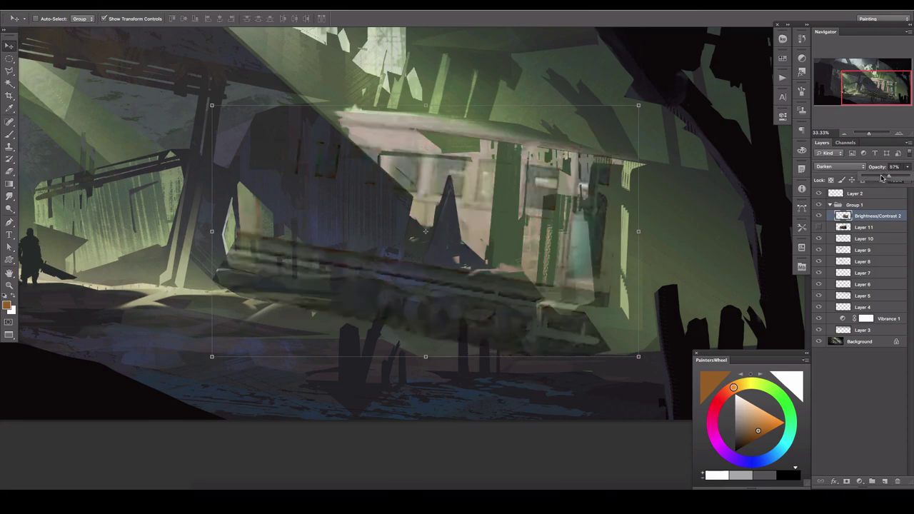
{"action": "left_click_drag", "start_coordinate": [907, 167], "coordinate": [889, 180]}
{"action": "key", "text": "ctrl+minus"}
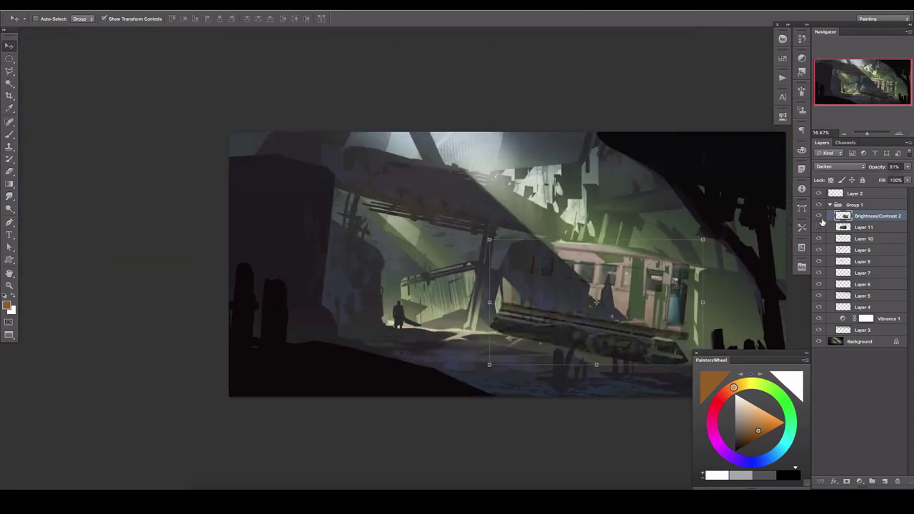
{"action": "key", "text": "0"}
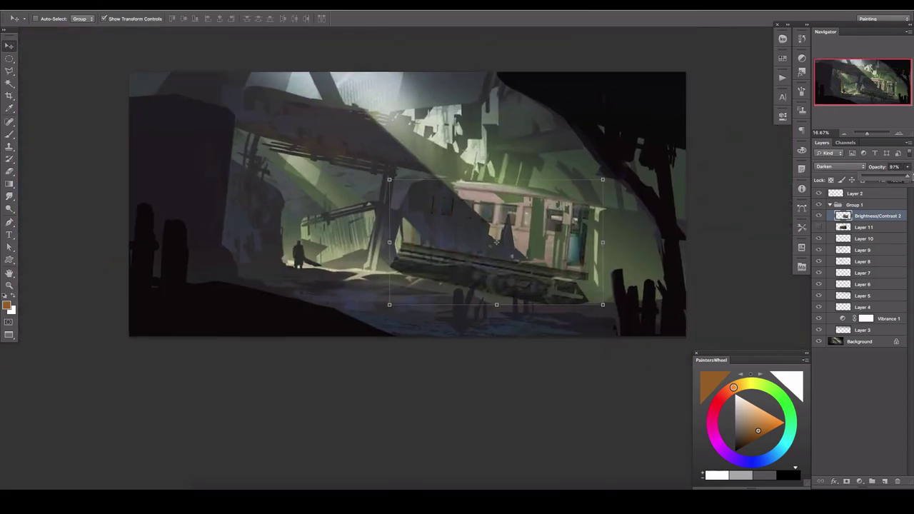
{"action": "left_click", "coordinate": [839, 166]}
{"action": "left_click", "coordinate": [828, 173]}
{"action": "left_click", "coordinate": [839, 166]}
{"action": "left_click", "coordinate": [828, 226]}
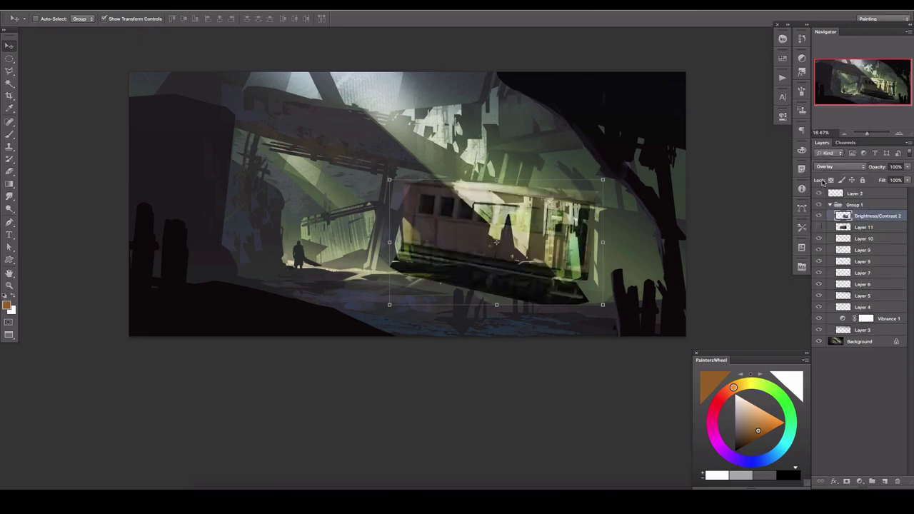
{"action": "left_click", "coordinate": [839, 166]}
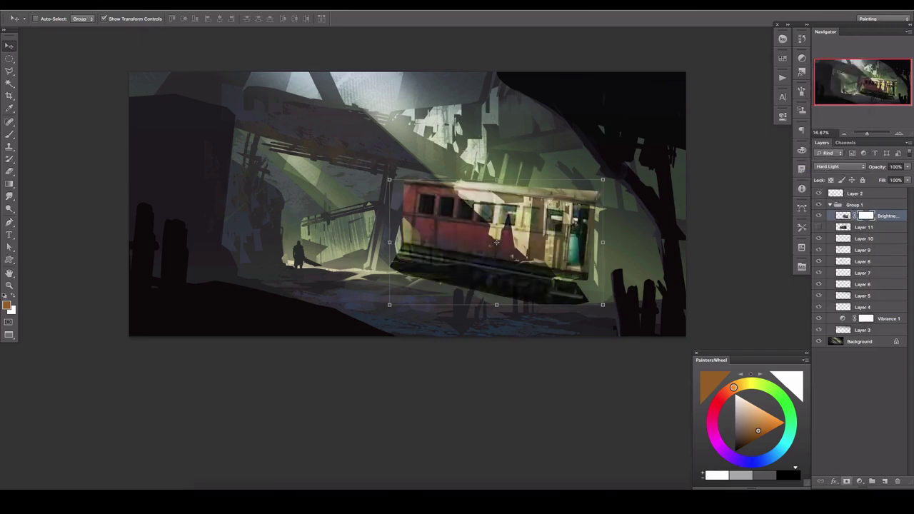
- Reset colours to black and white, pick a large brush preset, and duplicate the layer
{"action": "key", "text": "d"}
{"action": "key", "text": "b"}
{"action": "right_click", "coordinate": [83, 77]}
{"action": "scroll", "coordinate": [143, 272], "scroll_direction": "down", "scroll_amount": 2}
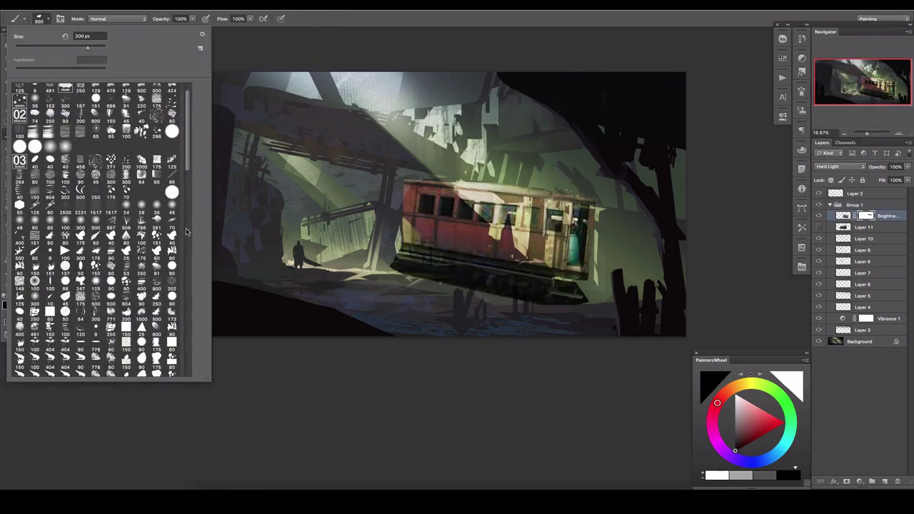
{"action": "scroll", "coordinate": [172, 293], "scroll_direction": "down", "scroll_amount": 2}
{"action": "scroll", "coordinate": [187, 249], "scroll_direction": "down", "scroll_amount": 5}
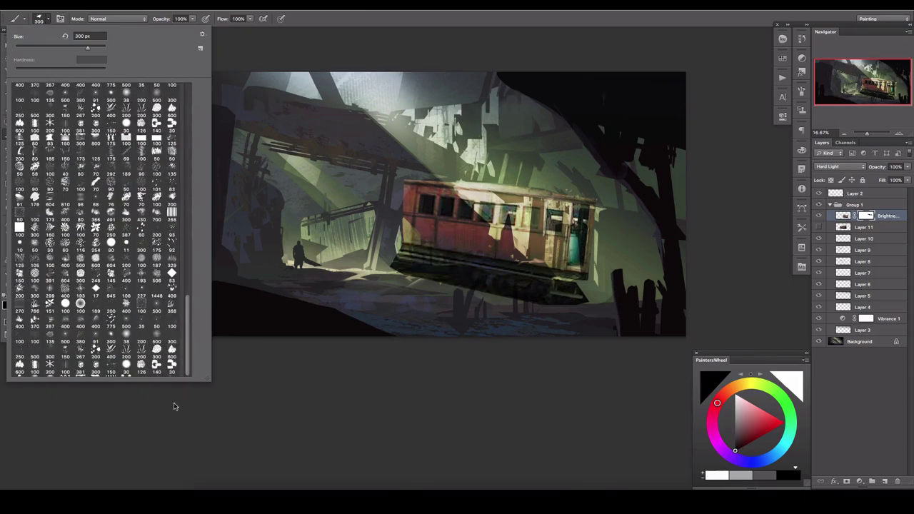
{"action": "key", "text": "Return"}
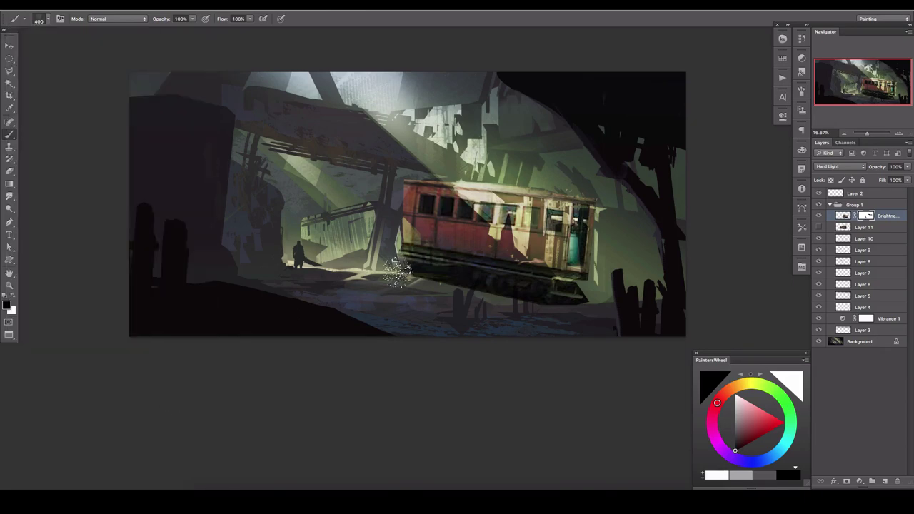
{"action": "key", "text": "bracketright"}
{"action": "key", "text": "bracketright"}
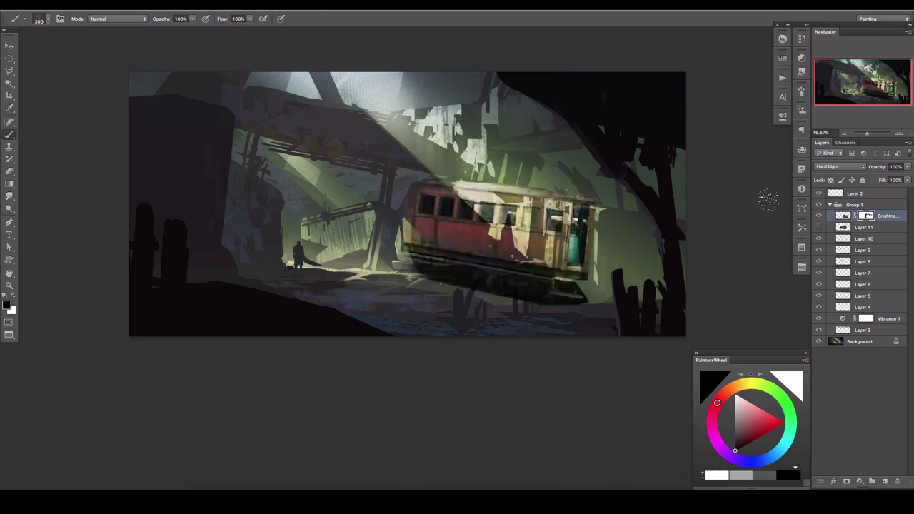
{"action": "key", "text": "ctrl+j"}
- Mask out the train's right half and dark hull in black, with layer opacity 53%
{"action": "left_click", "coordinate": [865, 227]}
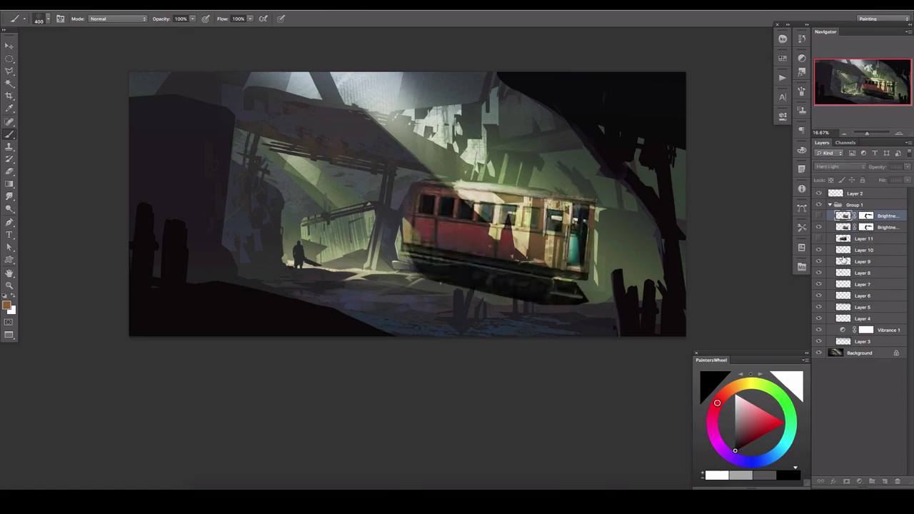
{"action": "key", "text": "d"}
{"action": "key", "text": "bracketleft"}
{"action": "left_click_drag", "start_coordinate": [578, 192], "coordinate": [500, 214]}
{"action": "mouse_move", "coordinate": [535, 243]}
{"action": "left_mouse_down"}
{"action": "mouse_move", "coordinate": [561, 295]}
{"action": "mouse_move", "coordinate": [407, 302]}
{"action": "mouse_move", "coordinate": [592, 316]}
{"action": "left_mouse_up"}
{"action": "left_click_drag", "start_coordinate": [528, 266], "coordinate": [421, 256]}
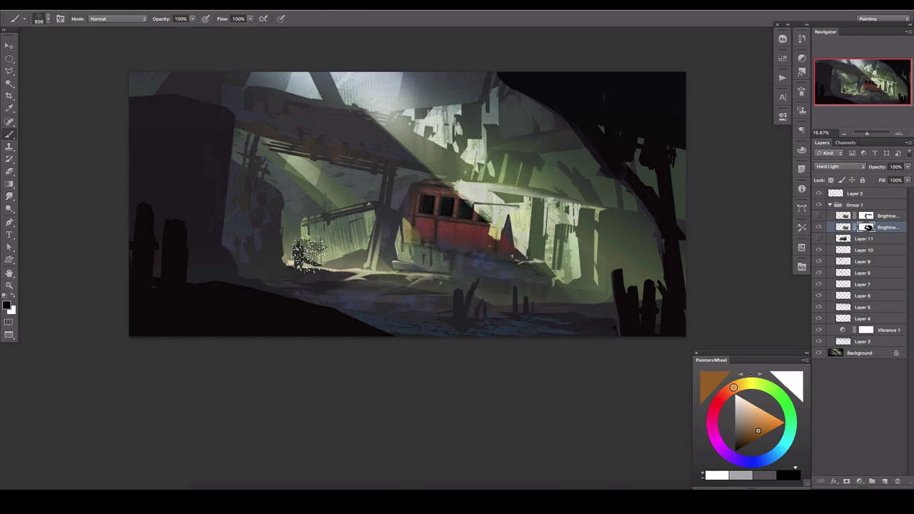
{"action": "left_click_drag", "start_coordinate": [846, 184], "coordinate": [879, 184]}
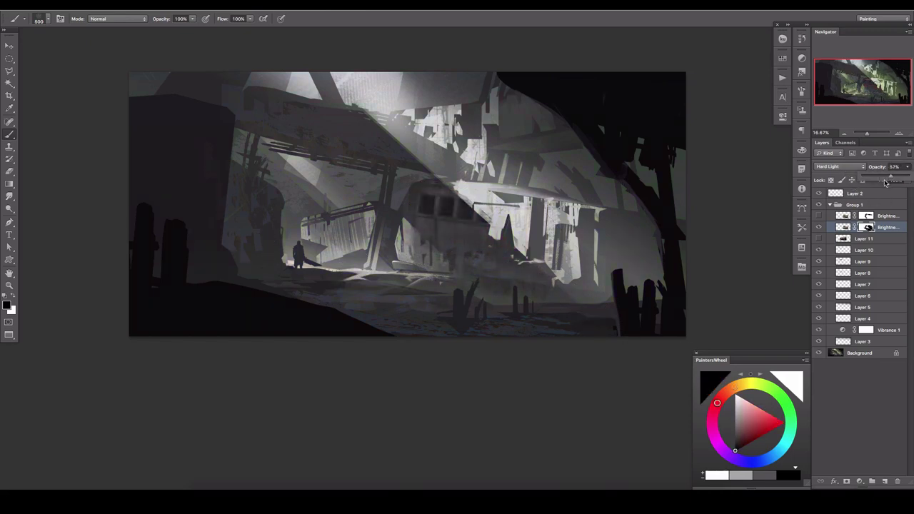
{"action": "left_click_drag", "start_coordinate": [849, 180], "coordinate": [886, 181]}
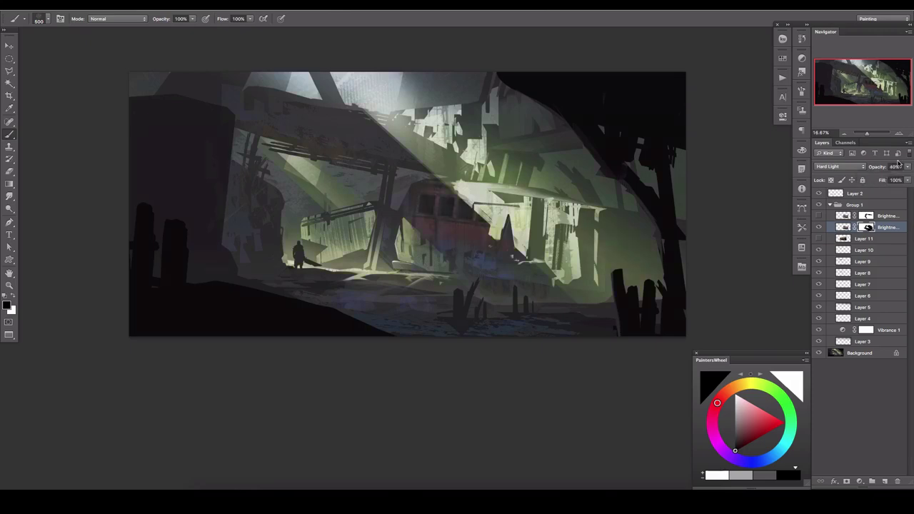
- On the top adjustment mask, paint speckled texture and mask out the tram's lower body
{"action": "scroll", "coordinate": [407, 214], "scroll_direction": "up", "scroll_amount": 2}
{"action": "left_click", "coordinate": [886, 215]}
{"action": "left_click_drag", "start_coordinate": [407, 272], "coordinate": [364, 286]}
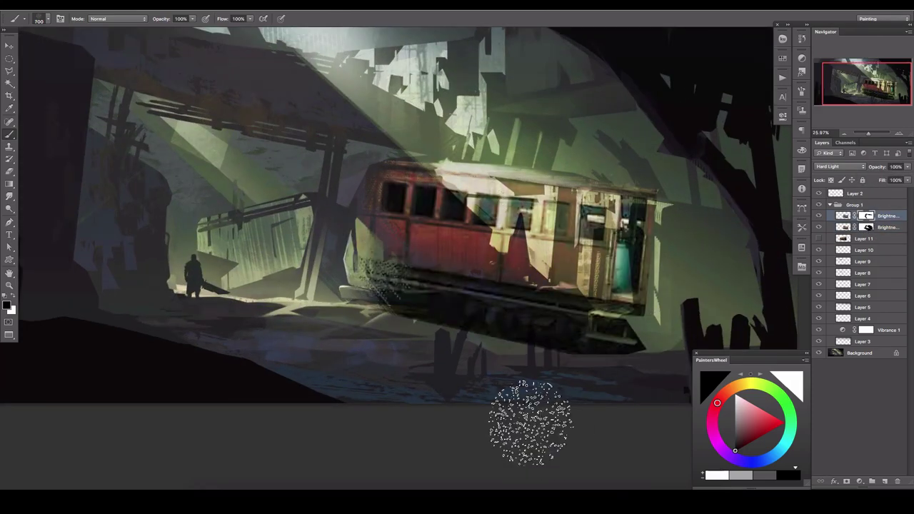
{"action": "key", "text": "bracketleft"}
{"action": "key", "text": "bracketleft"}
{"action": "key", "text": "bracketleft"}
{"action": "mouse_move", "coordinate": [408, 204]}
{"action": "left_mouse_down"}
{"action": "mouse_move", "coordinate": [559, 357]}
{"action": "mouse_move", "coordinate": [612, 355]}
{"action": "left_mouse_up"}
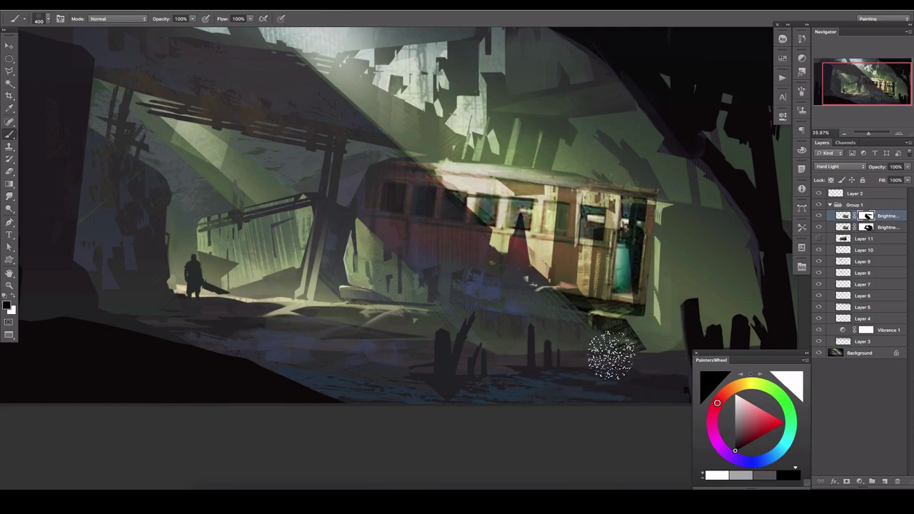
{"action": "left_click", "coordinate": [839, 166]}
{"action": "left_click", "coordinate": [832, 123]}
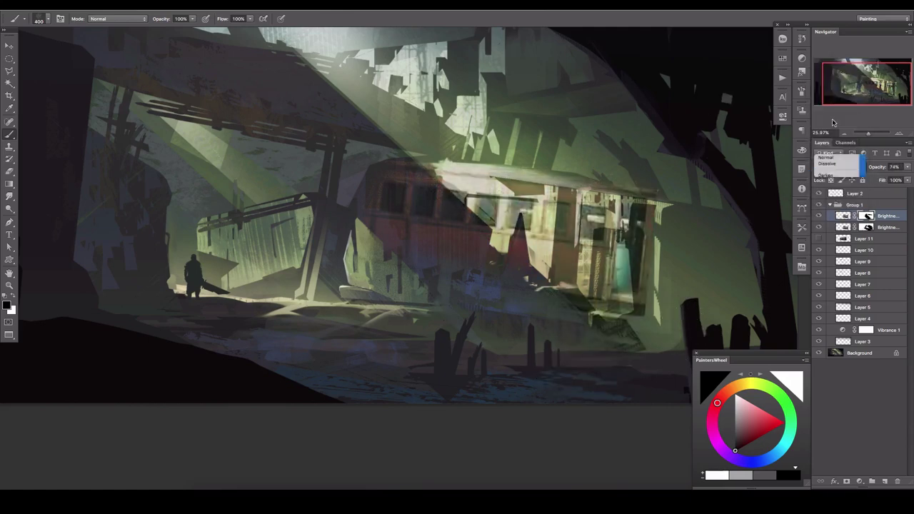
{"action": "key", "text": "ctrl+z"}
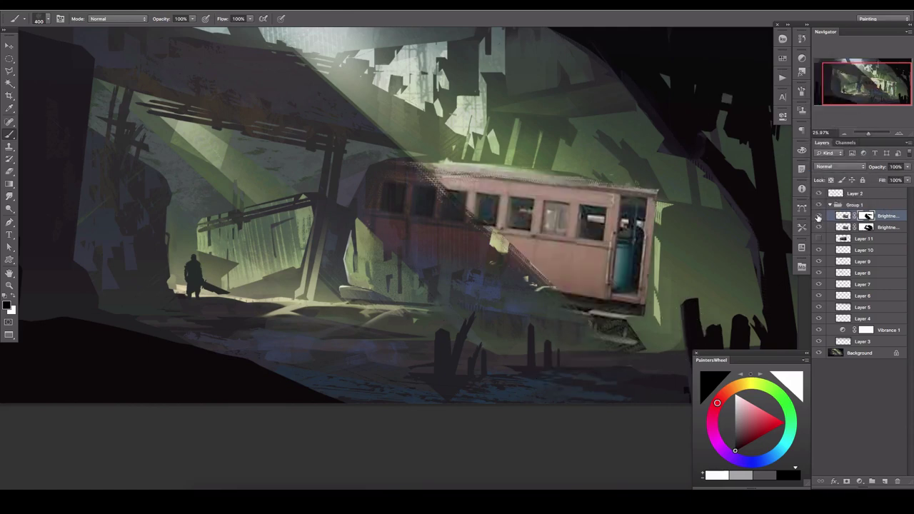
- Add a clipped Brightness/Contrast adjustment at brightness -24, contrast 66 on the tram
{"action": "left_click", "coordinate": [860, 480]}
{"action": "left_click", "coordinate": [876, 359]}
{"action": "right_click", "coordinate": [885, 216]}
{"action": "left_click", "coordinate": [836, 295]}
{"action": "mouse_move", "coordinate": [711, 161]}
{"action": "left_mouse_down"}
{"action": "mouse_move", "coordinate": [734, 161]}
{"action": "mouse_move", "coordinate": [702, 162]}
{"action": "mouse_move", "coordinate": [743, 181]}
{"action": "left_mouse_up"}
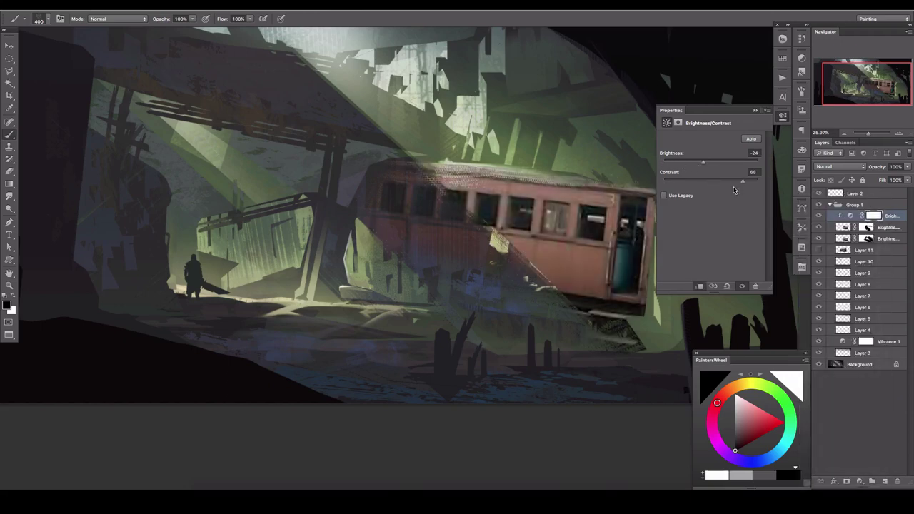
{"action": "left_click", "coordinate": [844, 227]}
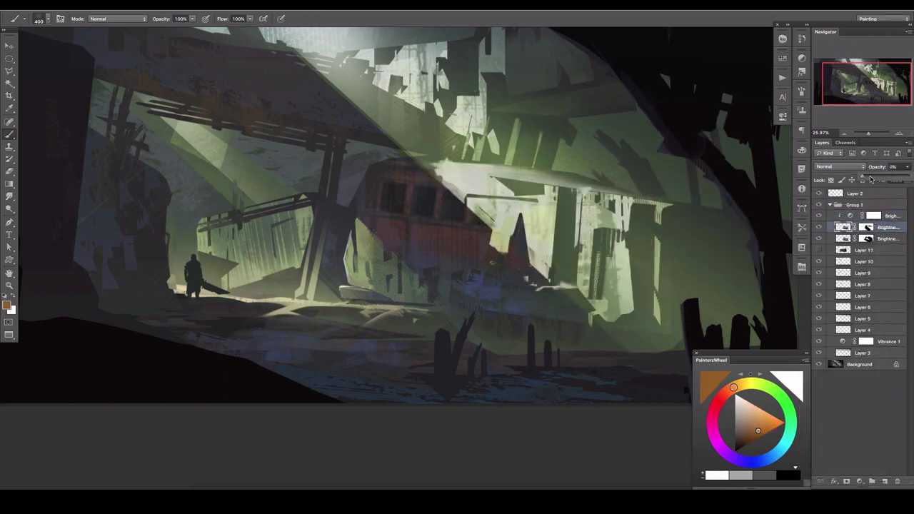
- Paint the mask black then white to reveal the tram's right windows and door
{"action": "key", "text": "bracketright"}
{"action": "key", "text": "bracketright"}
{"action": "key", "text": "bracketright"}
{"action": "mouse_move", "coordinate": [571, 200]}
{"action": "left_mouse_down"}
{"action": "mouse_move", "coordinate": [643, 250]}
{"action": "mouse_move", "coordinate": [644, 300]}
{"action": "left_mouse_up"}
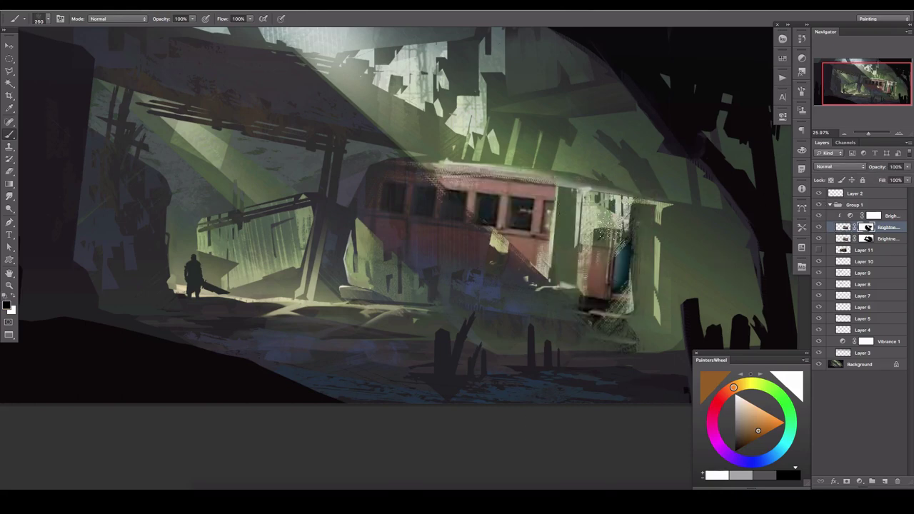
{"action": "left_click_drag", "start_coordinate": [610, 231], "coordinate": [657, 278]}
{"action": "key", "text": "x"}
{"action": "key", "text": "bracketright"}
{"action": "key", "text": "bracketright"}
{"action": "key", "text": "bracketright"}
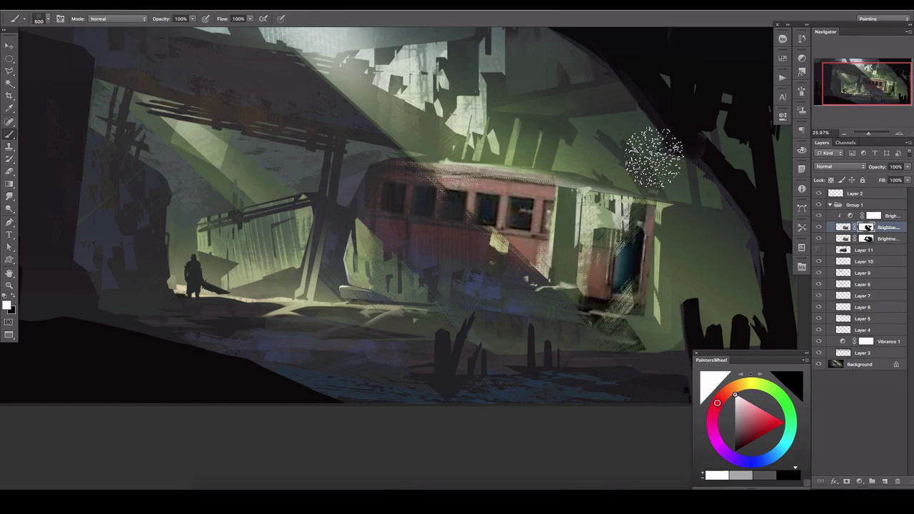
{"action": "mouse_move", "coordinate": [654, 157]}
{"action": "left_mouse_down"}
{"action": "mouse_move", "coordinate": [607, 286]}
{"action": "mouse_move", "coordinate": [571, 214]}
{"action": "mouse_move", "coordinate": [654, 157]}
{"action": "left_mouse_up"}
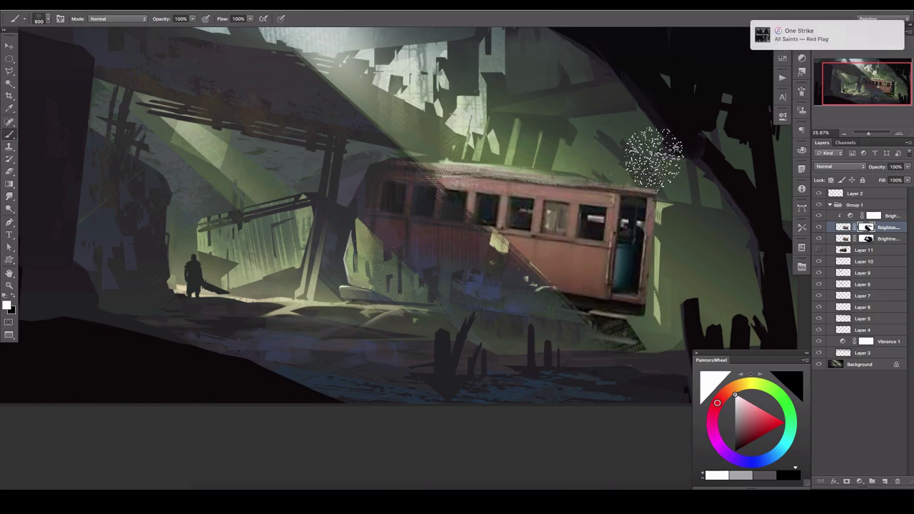
- Add a green Solid Color fill layer and move it above the Brightness layer
{"action": "left_click", "coordinate": [859, 481]}
{"action": "left_click", "coordinate": [874, 321]}
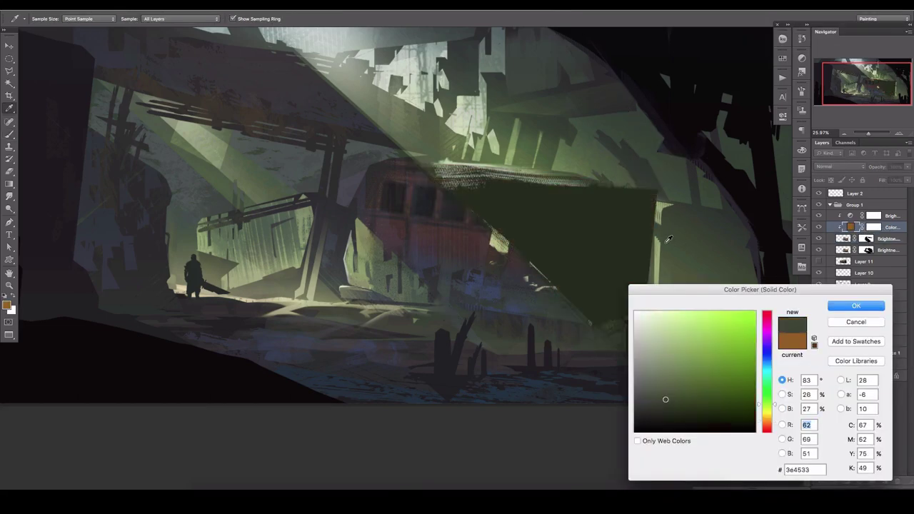
{"action": "key", "text": "Return"}
{"action": "mouse_move", "coordinate": [893, 177]}
{"action": "left_mouse_down"}
{"action": "mouse_move", "coordinate": [869, 180]}
{"action": "mouse_move", "coordinate": [888, 180]}
{"action": "left_mouse_up"}
{"action": "left_click", "coordinate": [868, 238]}
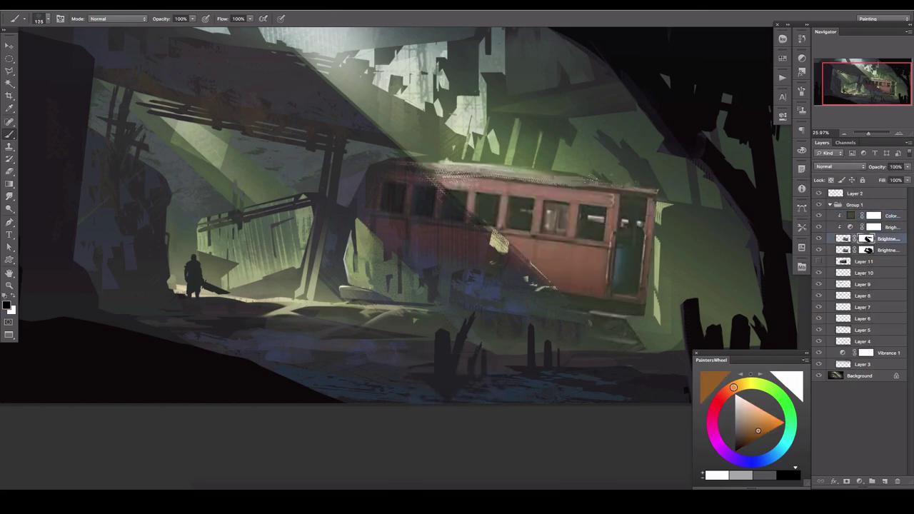
- Create Layer 12 and draw a polygonal lasso selection around the ground right of the tram
{"action": "key", "text": "ctrl+shift+alt+n"}
{"action": "key", "text": "l"}
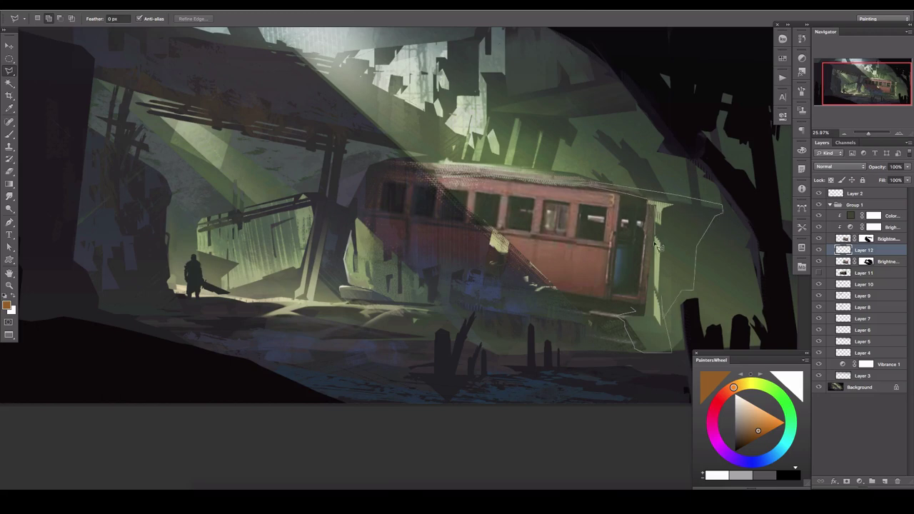
{"action": "double_click", "coordinate": [575, 182]}
{"action": "key", "text": "b"}
{"action": "left_click", "coordinate": [686, 279], "text": "alt"}
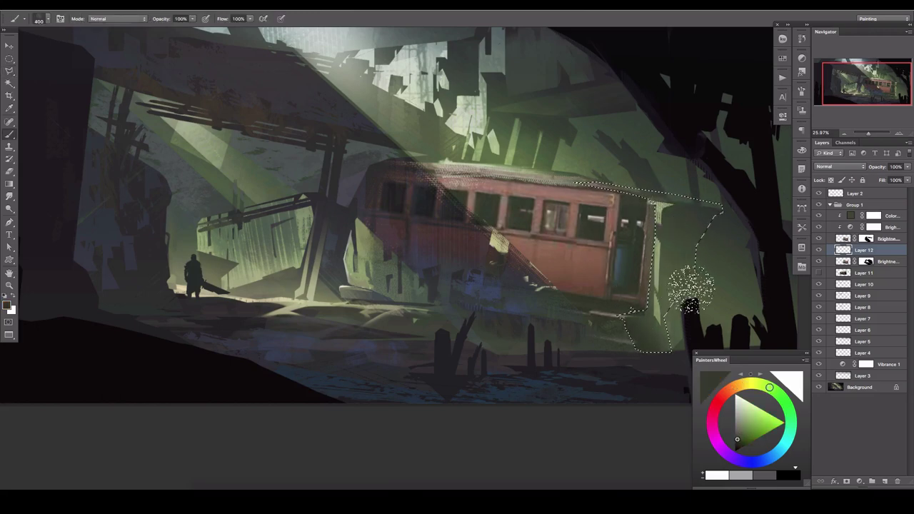
- Shrink the brush, toggle the tram group to compare, and add new Layer 13
{"action": "key", "text": "bracketleft"}
{"action": "left_click", "coordinate": [818, 205]}
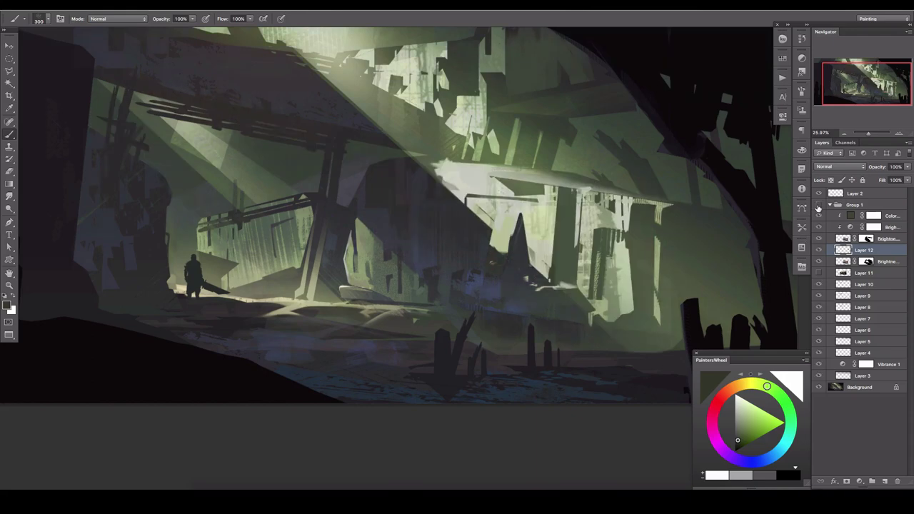
{"action": "left_click", "coordinate": [878, 215]}
{"action": "key", "text": "ctrl+shift+alt+n"}
{"action": "left_click", "coordinate": [175, 4]}
- Select the tram roof with Color Range, clear the selection, and flip the canvas horizontally
{"action": "left_click", "coordinate": [214, 94]}
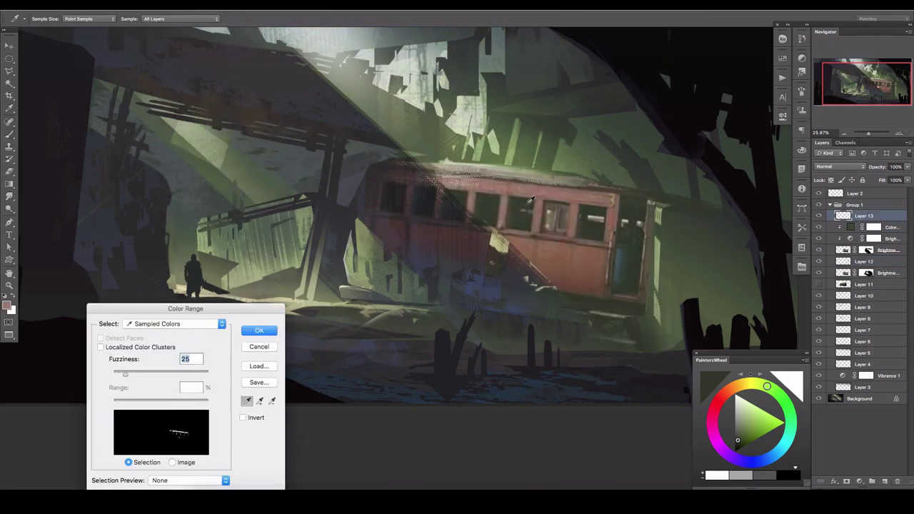
{"action": "key", "text": "Return"}
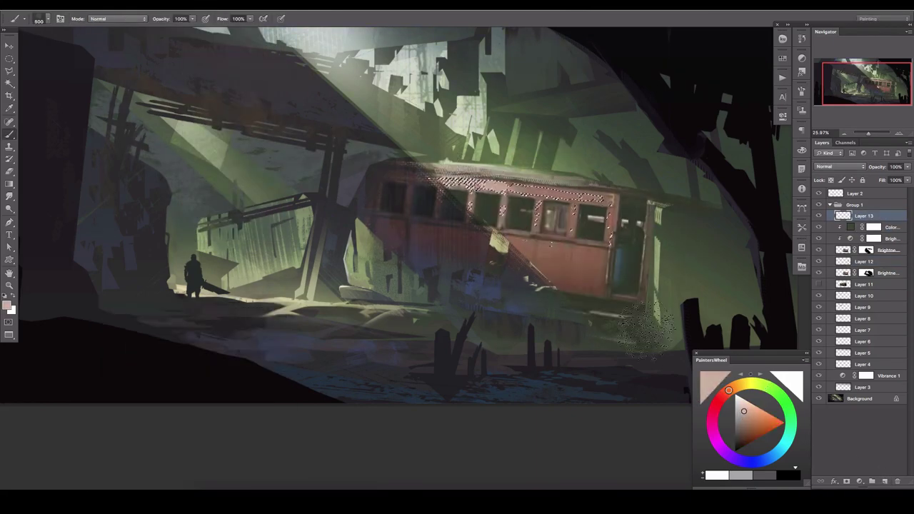
{"action": "key", "text": "ctrl+h"}
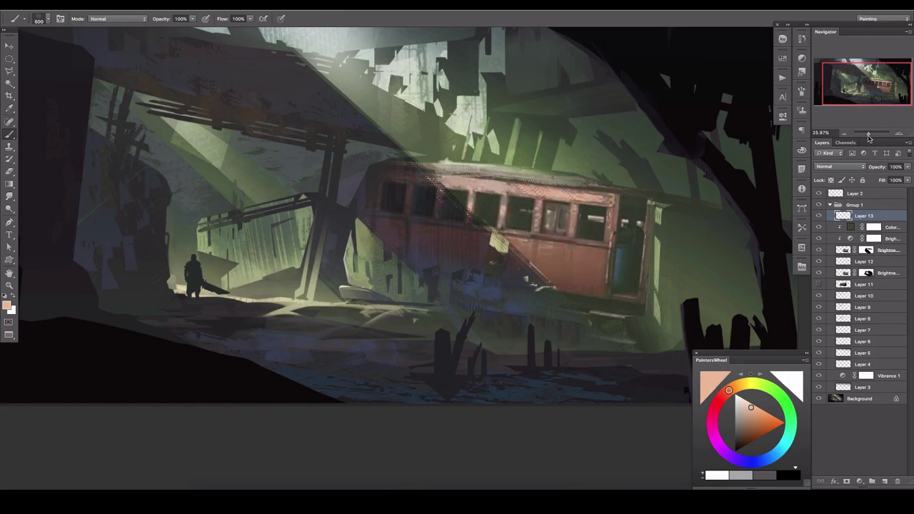
{"action": "key", "text": "ctrl+minus"}
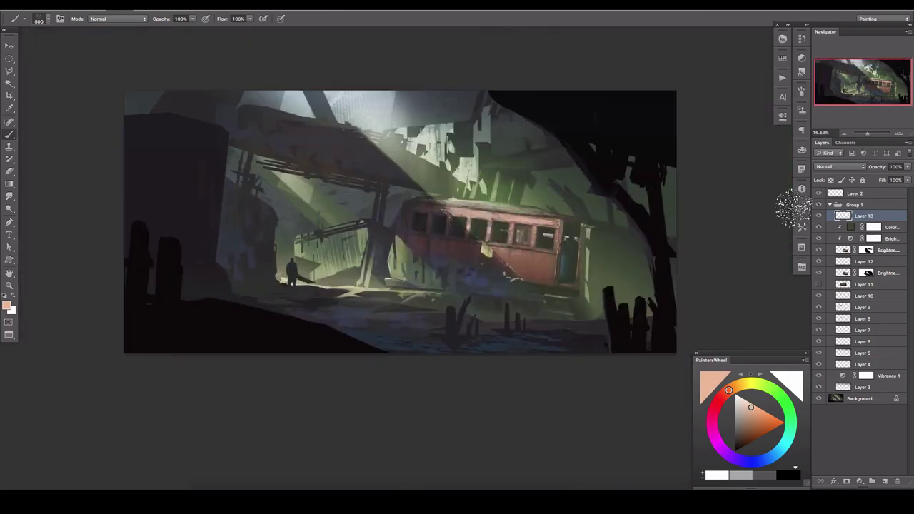
{"action": "key", "text": "h"}
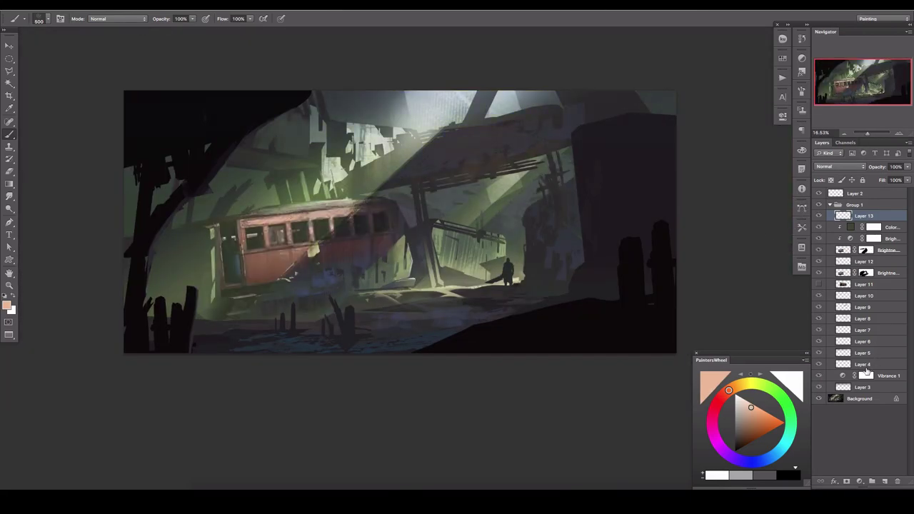
{"action": "left_click", "coordinate": [859, 481]}
- Selective Color: Reds less magenta; Greens less cyan, more black and magenta; then Brightness -21
{"action": "left_click", "coordinate": [855, 466]}
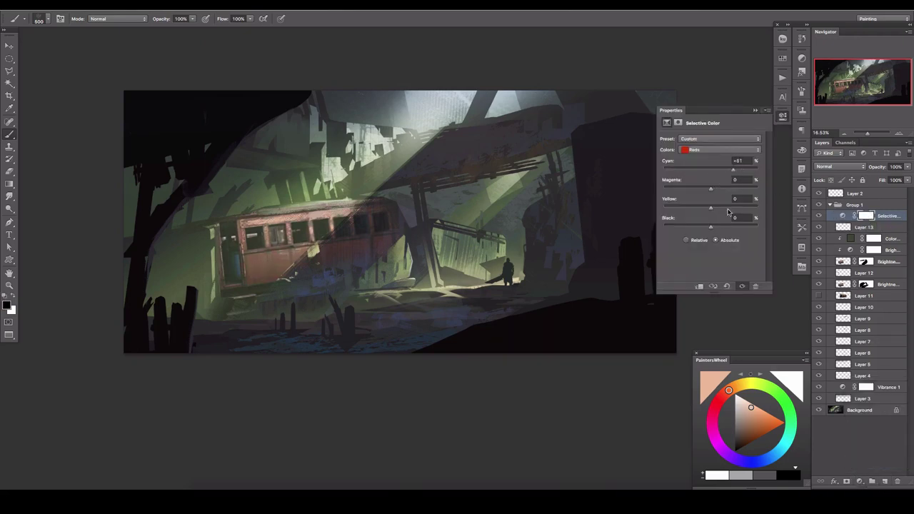
{"action": "mouse_move", "coordinate": [711, 191]}
{"action": "left_mouse_down"}
{"action": "mouse_move", "coordinate": [694, 193]}
{"action": "mouse_move", "coordinate": [710, 189]}
{"action": "mouse_move", "coordinate": [680, 213]}
{"action": "left_mouse_up"}
{"action": "left_click", "coordinate": [718, 149]}
{"action": "left_click_drag", "start_coordinate": [710, 169], "coordinate": [687, 169]}
{"action": "left_click_drag", "start_coordinate": [710, 226], "coordinate": [750, 230]}
{"action": "mouse_move", "coordinate": [664, 189]}
{"action": "left_mouse_down"}
{"action": "mouse_move", "coordinate": [751, 190]}
{"action": "mouse_move", "coordinate": [725, 194]}
{"action": "left_mouse_up"}
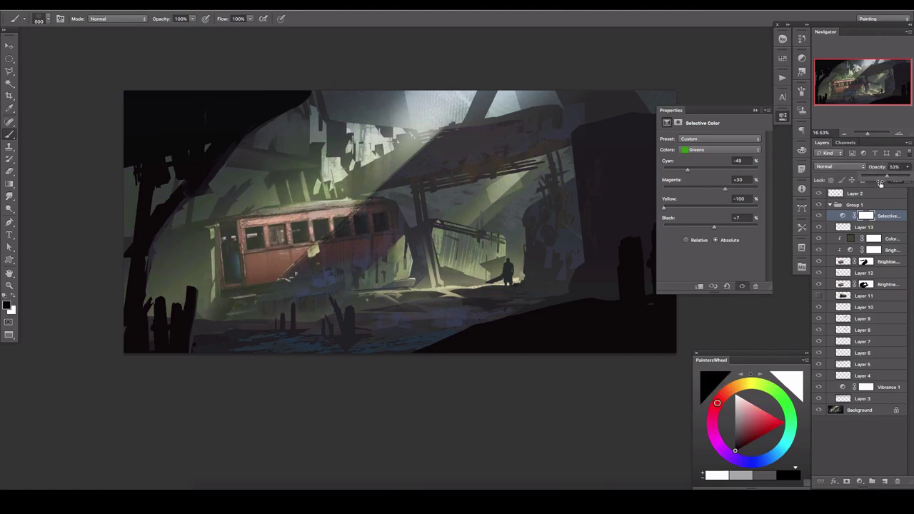
{"action": "left_click", "coordinate": [859, 482]}
{"action": "left_click_drag", "start_coordinate": [710, 161], "coordinate": [705, 165]}
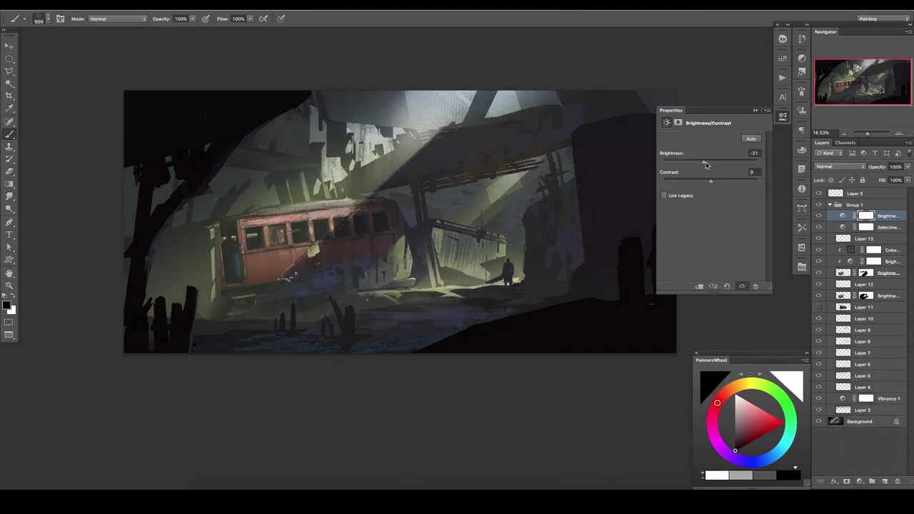
- Add a new layer, centre the tram in view, hide Layer 11 and select Layer 14
{"action": "left_click", "coordinate": [872, 482]}
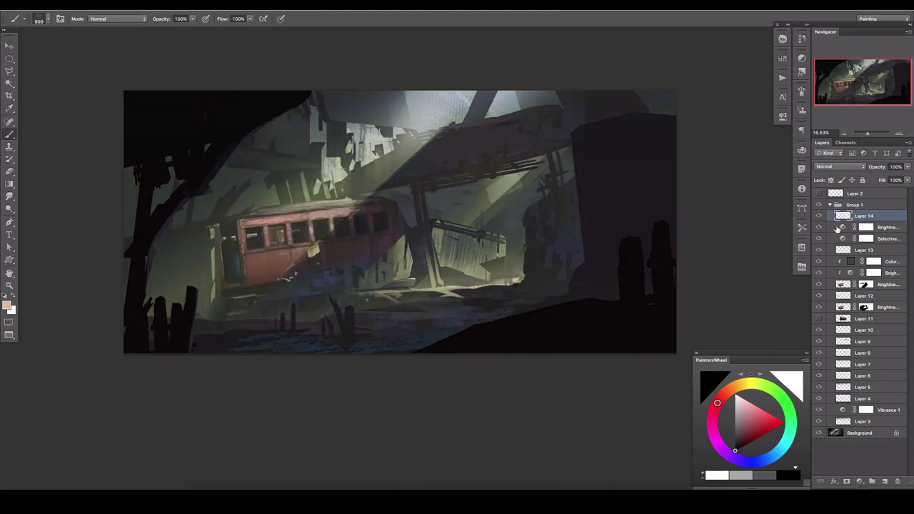
{"action": "scroll", "coordinate": [621, 203], "scroll_direction": "up", "scroll_amount": 1}
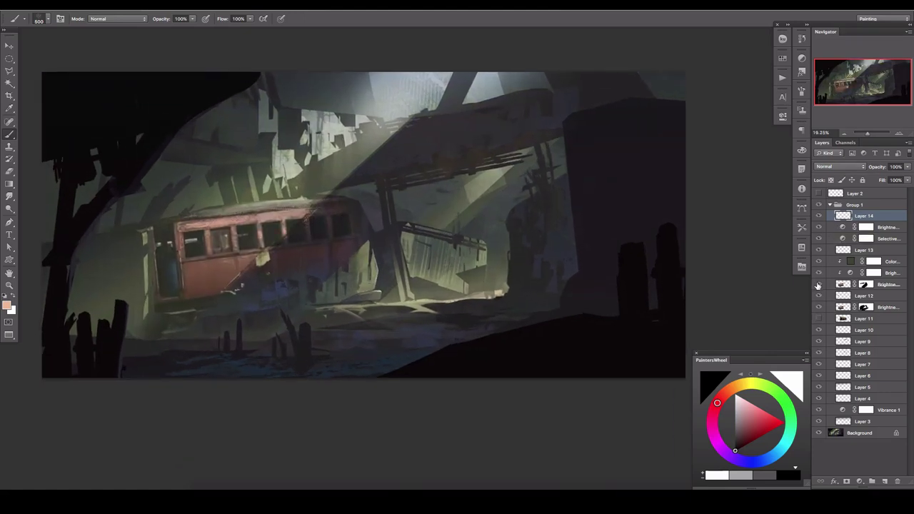
{"action": "left_click", "coordinate": [842, 284]}
{"action": "left_click_drag", "start_coordinate": [200, 96], "coordinate": [350, 76]}
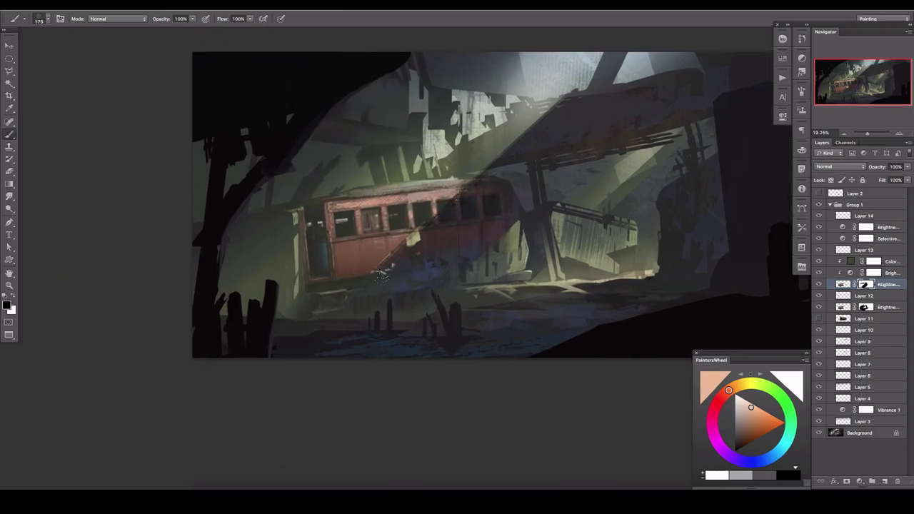
{"action": "left_click", "coordinate": [819, 317]}
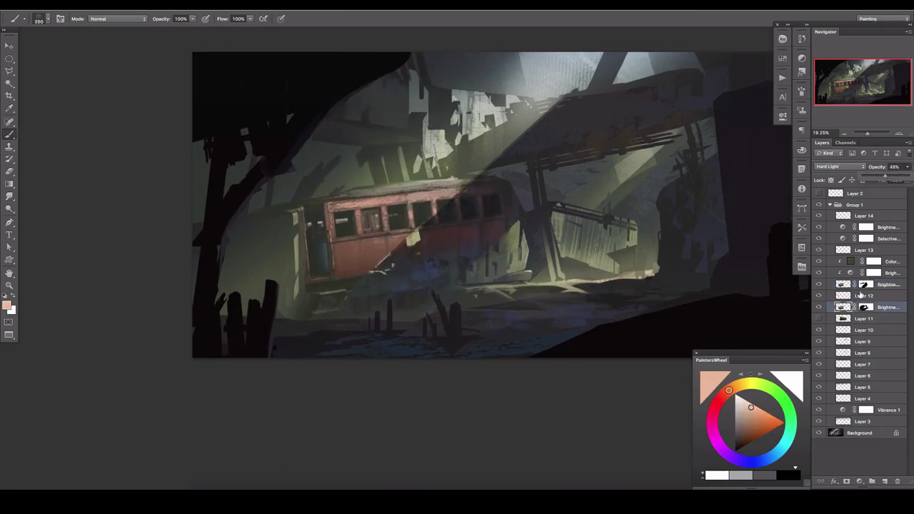
{"action": "left_click", "coordinate": [871, 217]}
- On a new layer, clone darker texture into a lassoed area under the tram's lit side
{"action": "key", "text": "ctrl+shift+alt+n"}
{"action": "key", "text": "l"}
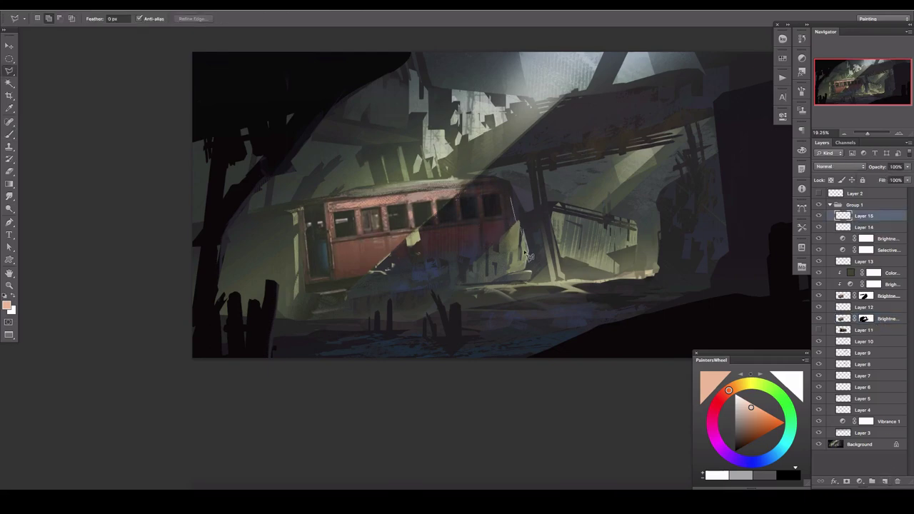
{"action": "left_click", "coordinate": [510, 201]}
{"action": "key", "text": "s"}
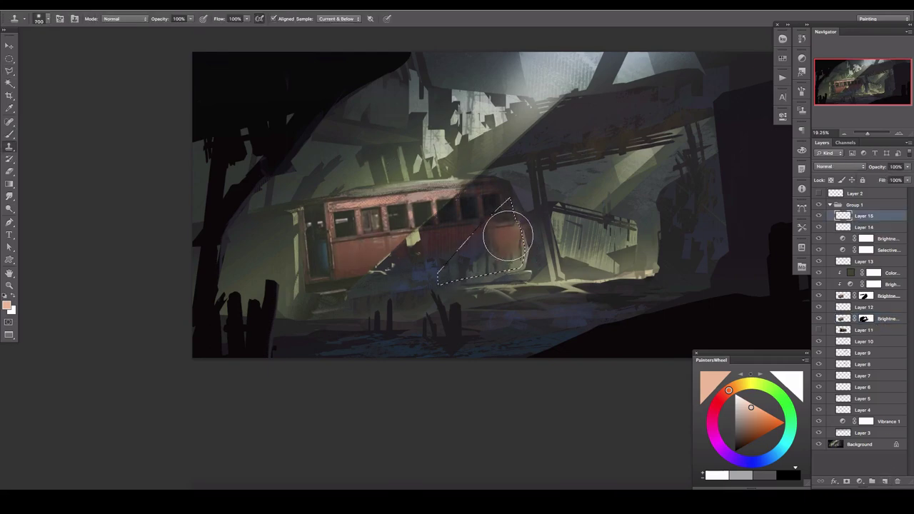
{"action": "left_click_drag", "start_coordinate": [509, 236], "coordinate": [499, 246]}
{"action": "key", "text": "ctrl+d"}
{"action": "key", "text": "l"}
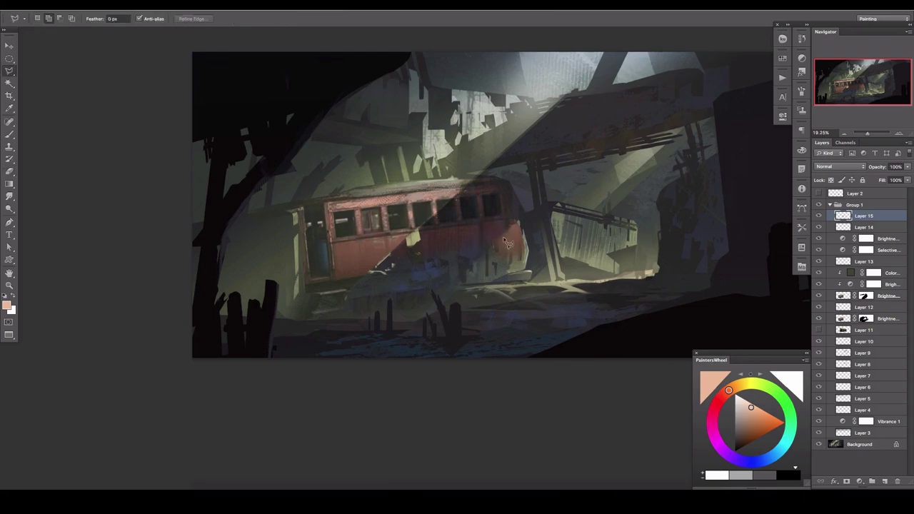
- Pick a darker brush colour and fade Layer 15 to 70% opacity
{"action": "key", "text": "b"}
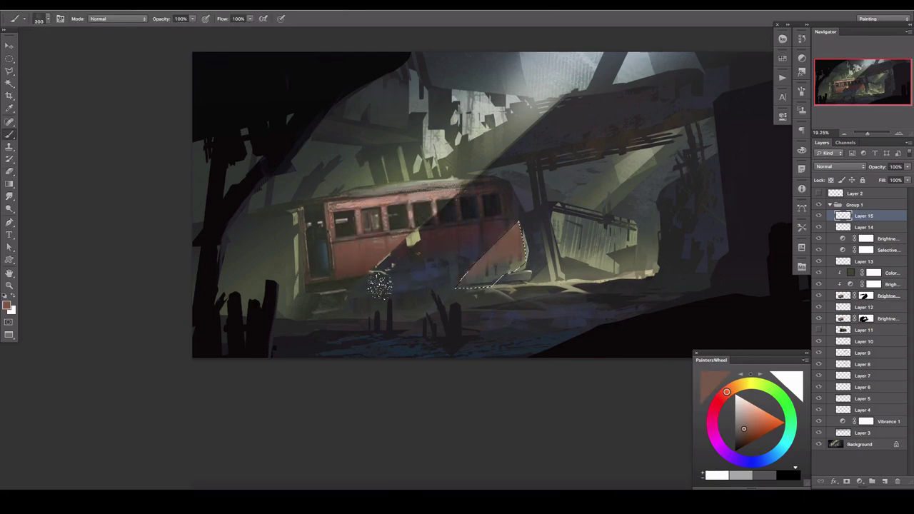
{"action": "left_click", "coordinate": [368, 300], "text": "alt"}
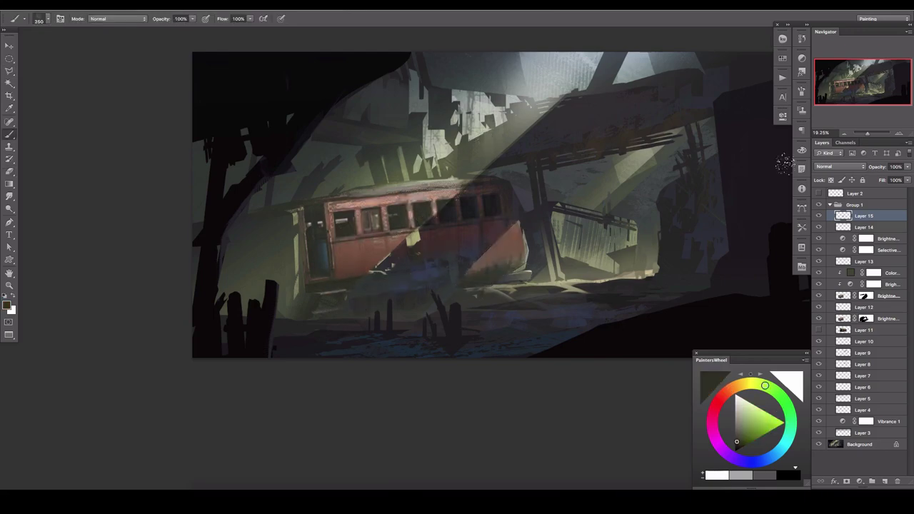
{"action": "left_click", "coordinate": [907, 166]}
{"action": "left_click_drag", "start_coordinate": [904, 178], "coordinate": [894, 178]}
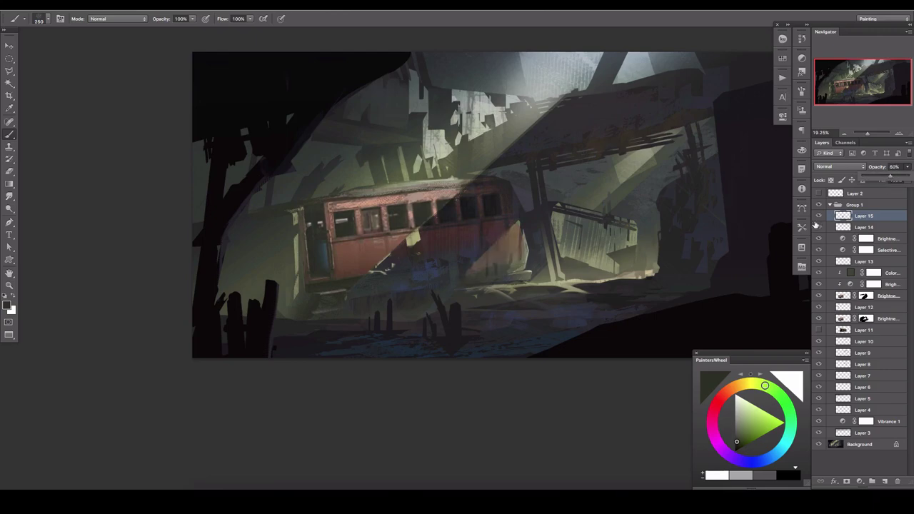
{"action": "scroll", "coordinate": [409, 200], "scroll_direction": "up", "scroll_amount": 3}
- On another new layer, polygon-select the shadowed underside of the carriage
{"action": "left_click", "coordinate": [448, 275], "text": "alt"}
{"action": "key", "text": "ctrl+shift+alt+n"}
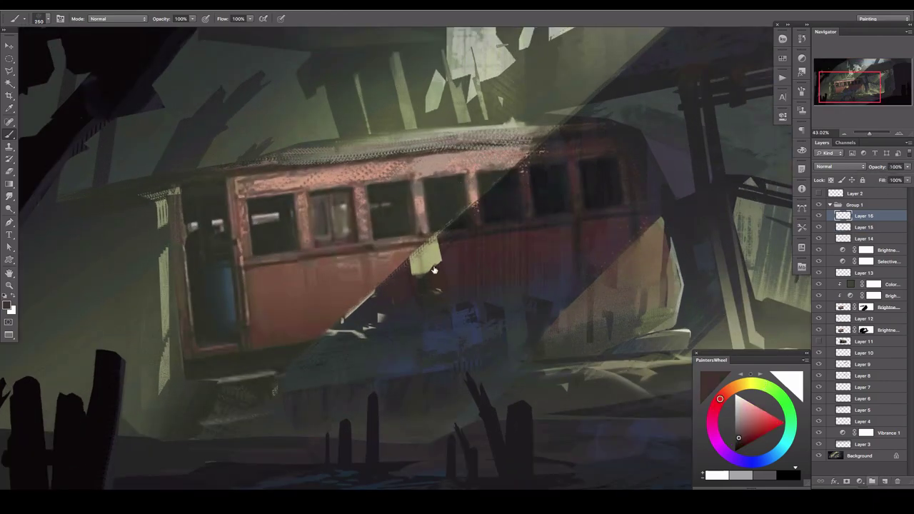
{"action": "key", "text": "bracketleft"}
{"action": "key", "text": "bracketleft"}
{"action": "key", "text": "bracketleft"}
{"action": "left_click", "coordinate": [348, 308], "text": "alt"}
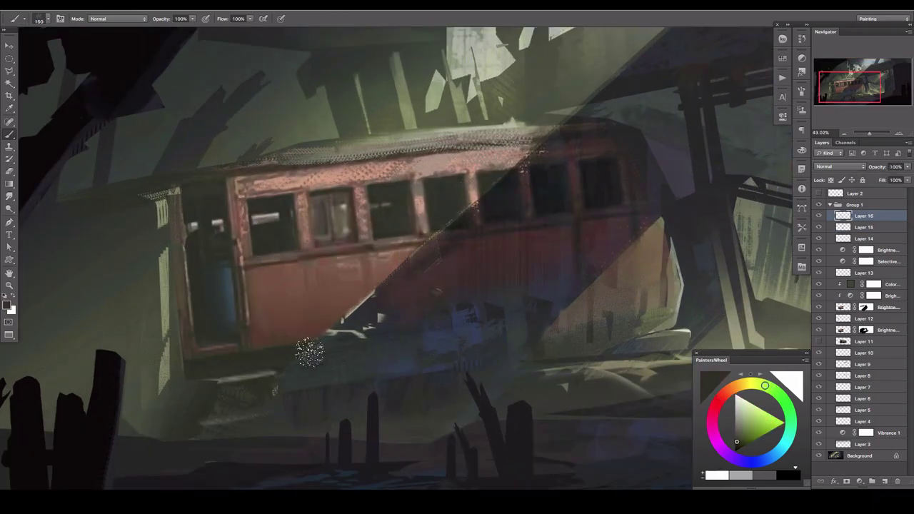
{"action": "key", "text": "l"}
{"action": "left_click", "coordinate": [300, 343]}
{"action": "left_click", "coordinate": [370, 395]}
{"action": "left_click", "coordinate": [261, 389]}
{"action": "double_click", "coordinate": [250, 372]}
- Paint darker tones into the underside, then dark maroon over the highlights below it
{"action": "key", "text": "b"}
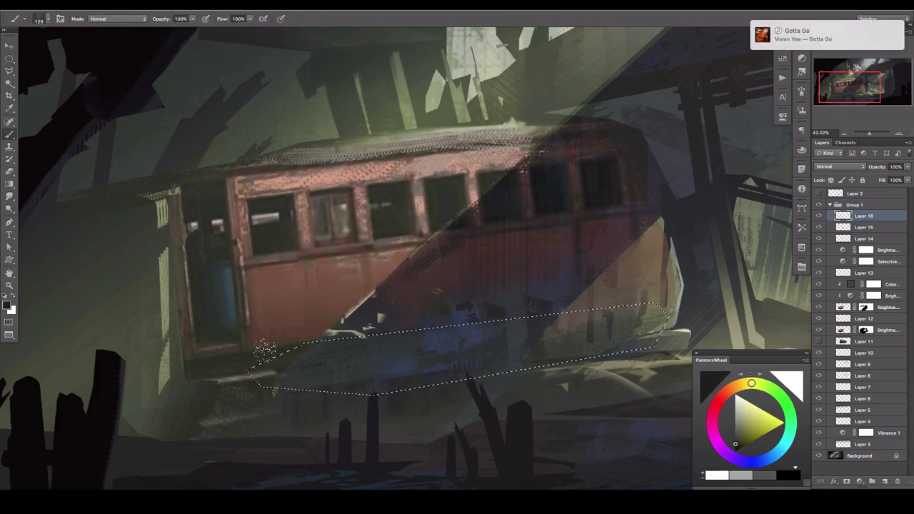
{"action": "left_click", "coordinate": [547, 317], "text": "alt"}
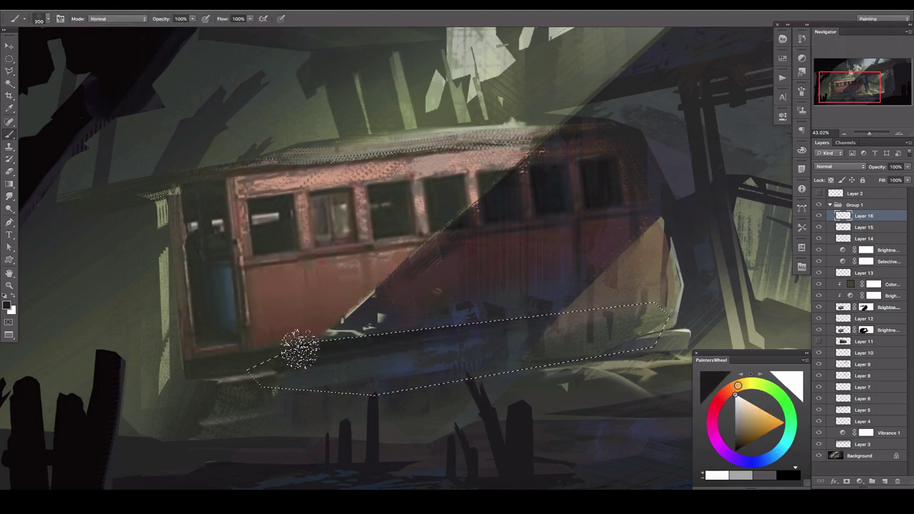
{"action": "left_click_drag", "start_coordinate": [514, 318], "coordinate": [285, 353]}
{"action": "key", "text": "ctrl+d"}
{"action": "key", "text": "bracketright"}
{"action": "key", "text": "bracketright"}
{"action": "left_click", "coordinate": [363, 306], "text": "alt"}
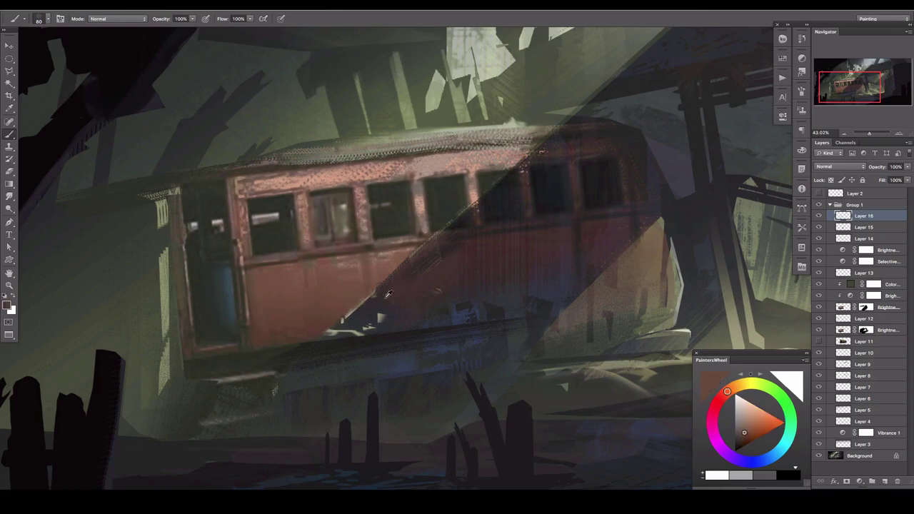
{"action": "left_click_drag", "start_coordinate": [382, 318], "coordinate": [335, 333]}
- Start a new polygon selection near the carriage and add a new empty layer
{"action": "scroll", "coordinate": [418, 210], "scroll_direction": "down", "scroll_amount": 5}
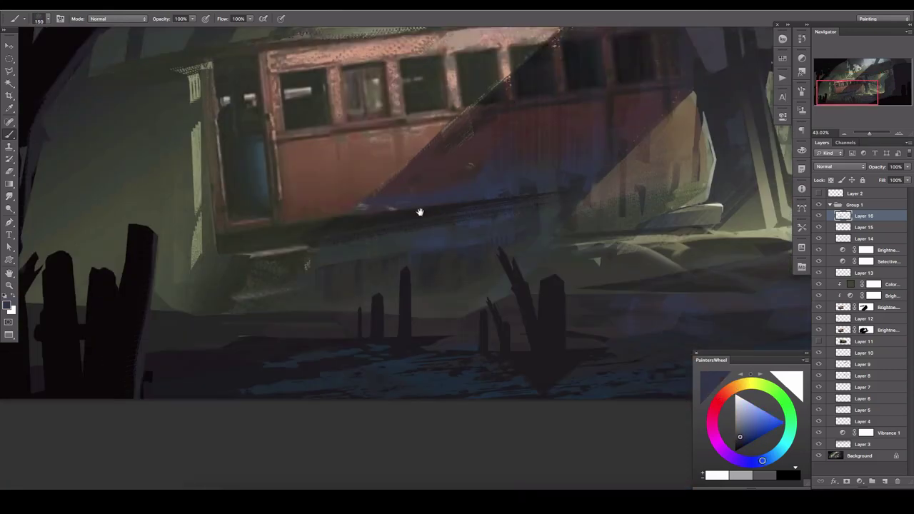
{"action": "scroll", "coordinate": [316, 259], "scroll_direction": "left", "scroll_amount": 5}
{"action": "key", "text": "l"}
{"action": "left_click", "coordinate": [525, 256]}
{"action": "left_click", "coordinate": [416, 272]}
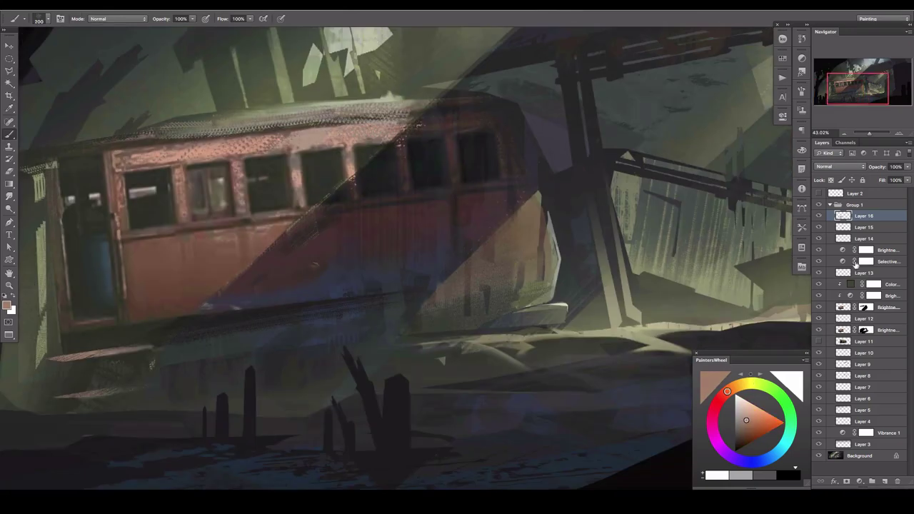
{"action": "left_click", "coordinate": [884, 481]}
- Fill the new layer with a merged copy of the painting via Image > Apply Image
{"action": "left_click", "coordinate": [108, 3]}
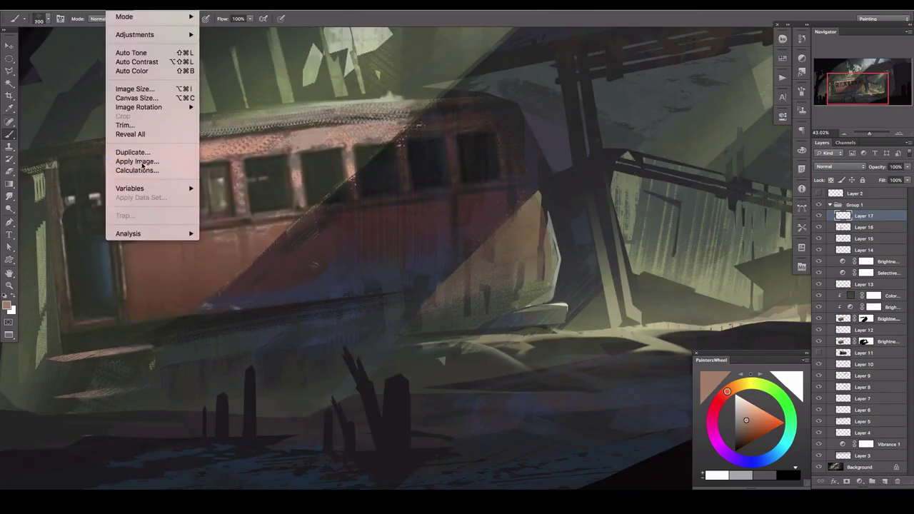
{"action": "left_click", "coordinate": [172, 164]}
{"action": "key", "text": "Return"}
- Copy the lassoed tram carriage to its own layer and shrink it toward the upper right
{"action": "key", "text": "l"}
{"action": "double_click", "coordinate": [457, 107]}
{"action": "key", "text": "ctrl+j"}
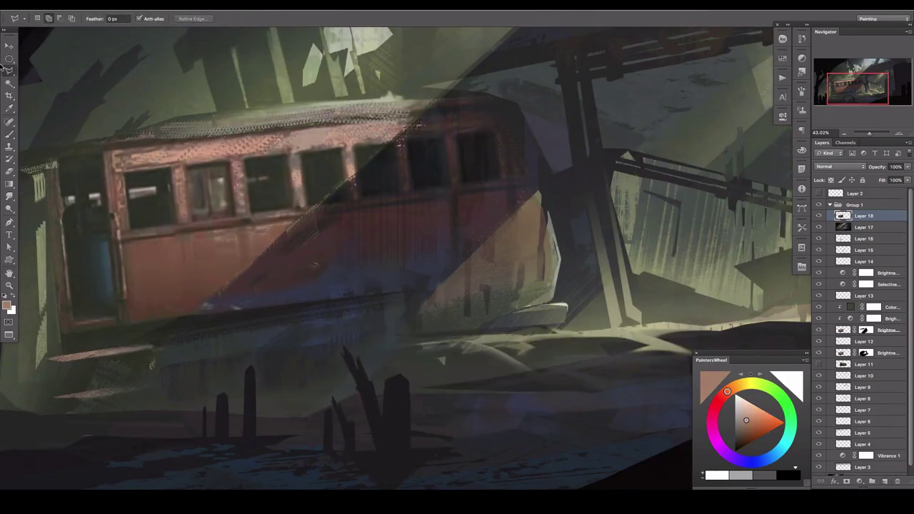
{"action": "key", "text": "v"}
{"action": "left_click_drag", "start_coordinate": [869, 132], "coordinate": [869, 135]}
{"action": "left_click_drag", "start_coordinate": [363, 289], "coordinate": [540, 189]}
{"action": "key", "text": "ctrl+t"}
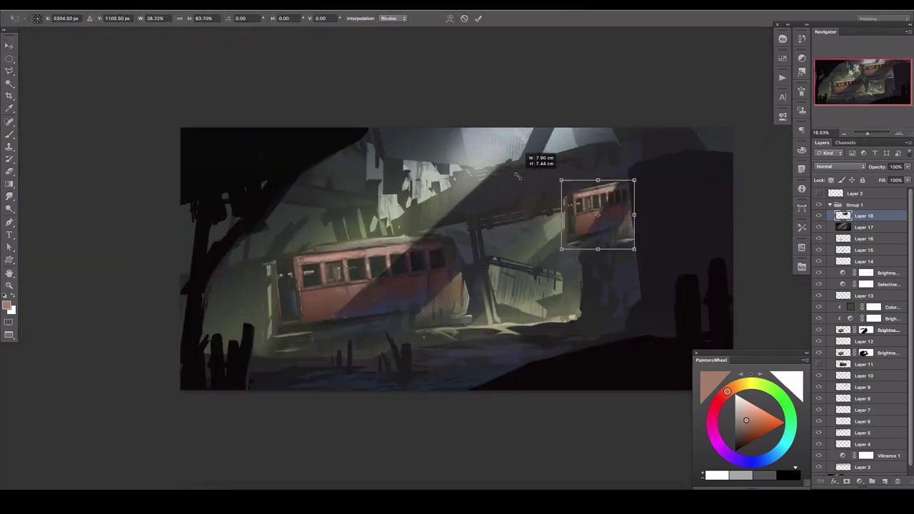
{"action": "left_click_drag", "start_coordinate": [439, 134], "coordinate": [538, 199]}
- Try Darken blending on the small carriage, reposition it, then return it to Normal
{"action": "left_click", "coordinate": [839, 167]}
{"action": "left_click", "coordinate": [829, 220]}
{"action": "left_click_drag", "start_coordinate": [585, 224], "coordinate": [423, 183]}
{"action": "key", "text": "Return"}
{"action": "left_click", "coordinate": [839, 166]}
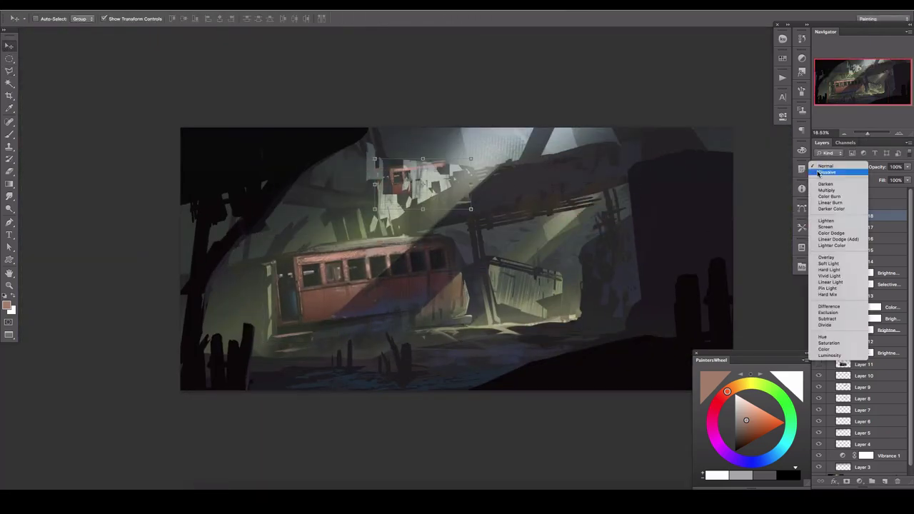
{"action": "left_click", "coordinate": [826, 184]}
{"action": "left_click", "coordinate": [839, 166]}
{"action": "left_click", "coordinate": [825, 146]}
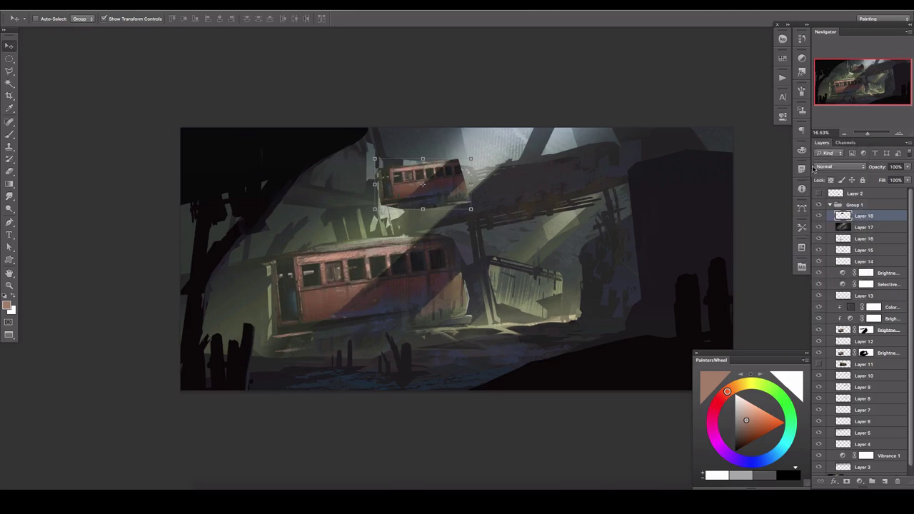
{"action": "scroll", "coordinate": [437, 205], "scroll_direction": "up", "scroll_amount": 2}
- Enlarge, reposition and skew the small carriage with Free Transform
{"action": "key", "text": "ctrl+t"}
{"action": "mouse_move", "coordinate": [395, 182]}
{"action": "left_mouse_down"}
{"action": "mouse_move", "coordinate": [423, 176]}
{"action": "mouse_move", "coordinate": [400, 164]}
{"action": "left_mouse_up"}
{"action": "right_click", "coordinate": [464, 147]}
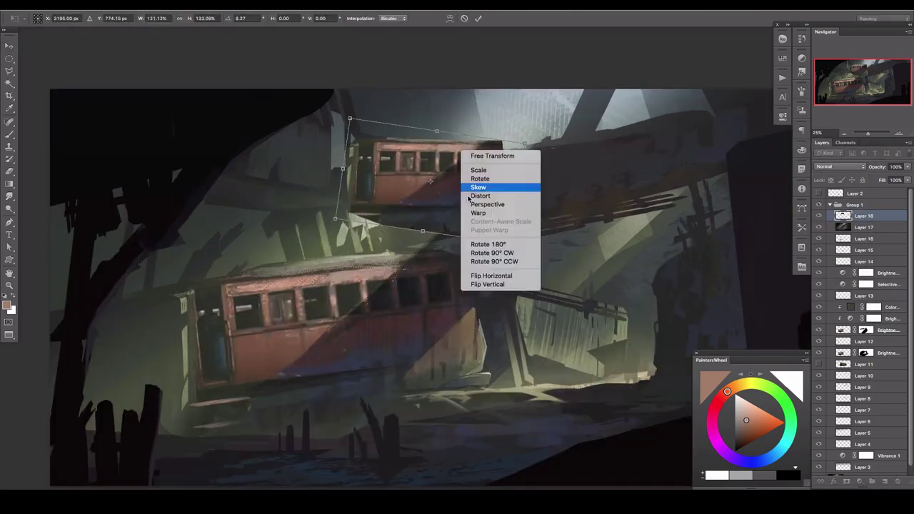
{"action": "left_click", "coordinate": [485, 183]}
{"action": "key", "text": "Return"}
- Add a layer mask and paint it with a textured brush to reveal the upper carriage
{"action": "key", "text": "b"}
{"action": "key", "text": "d"}
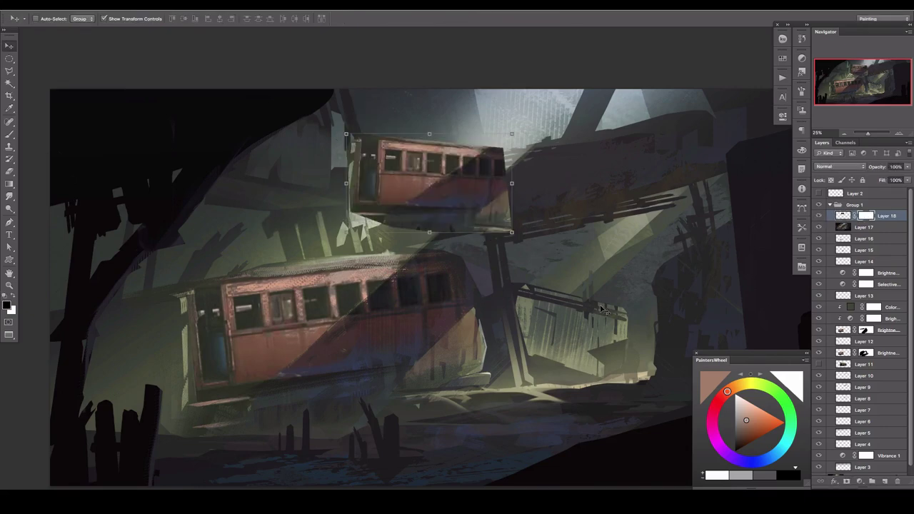
{"action": "key", "text": "bracketright"}
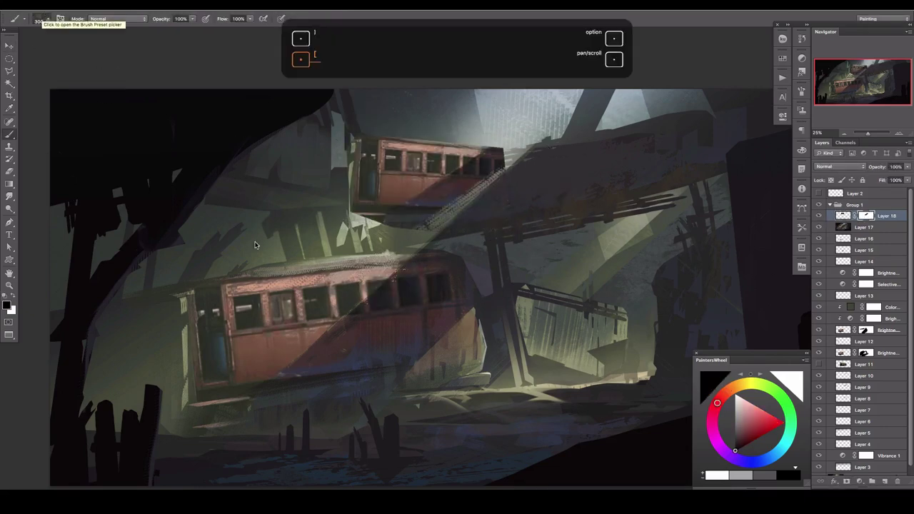
{"action": "left_click", "coordinate": [45, 18]}
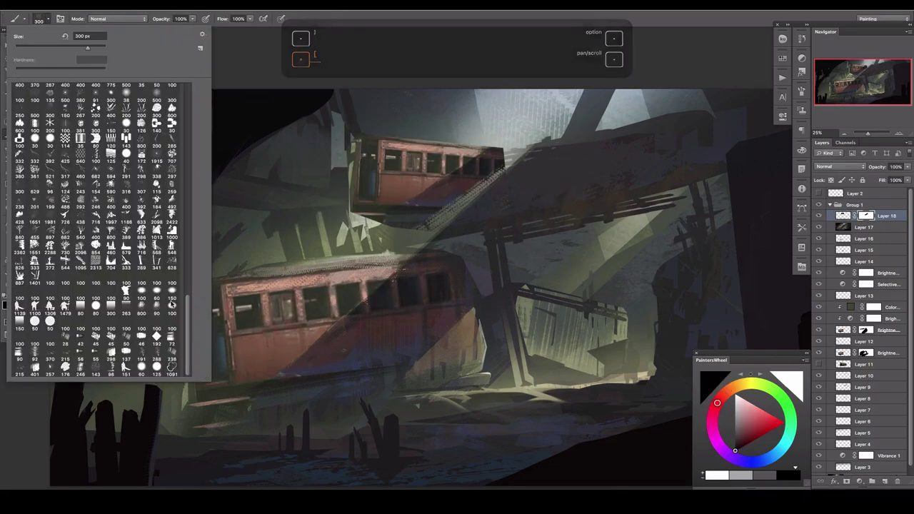
{"action": "double_click", "coordinate": [34, 352]}
{"action": "key", "text": "x"}
{"action": "left_click_drag", "start_coordinate": [500, 154], "coordinate": [407, 221]}
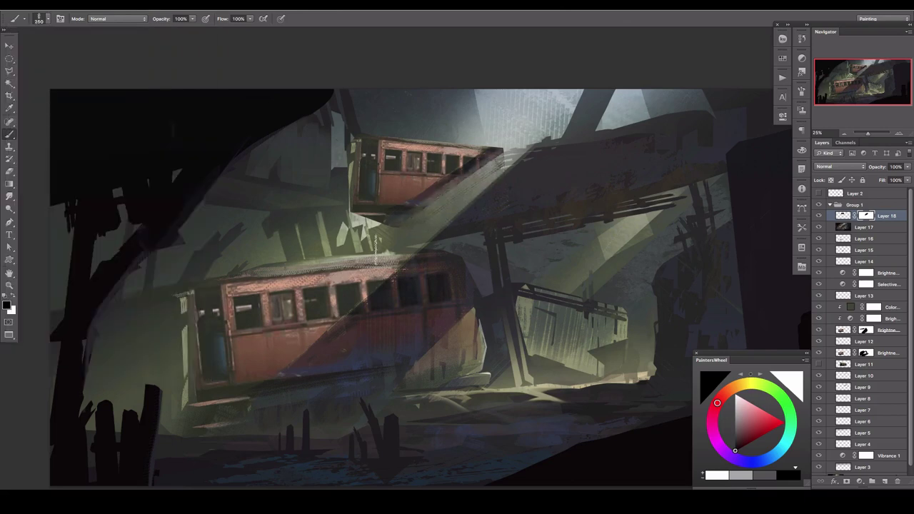
{"action": "key", "text": "bracketleft"}
{"action": "key", "text": "bracketleft"}
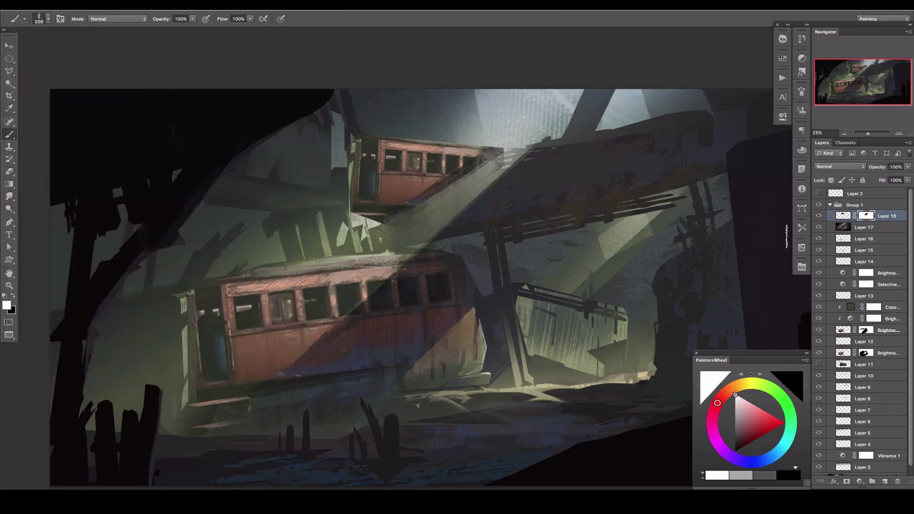
{"action": "key", "text": "x"}
- Stretch the upper carriage taller, undo recent strokes, and shrink the brush
{"action": "key", "text": "ctrl+t"}
{"action": "left_click_drag", "start_coordinate": [418, 153], "coordinate": [420, 133]}
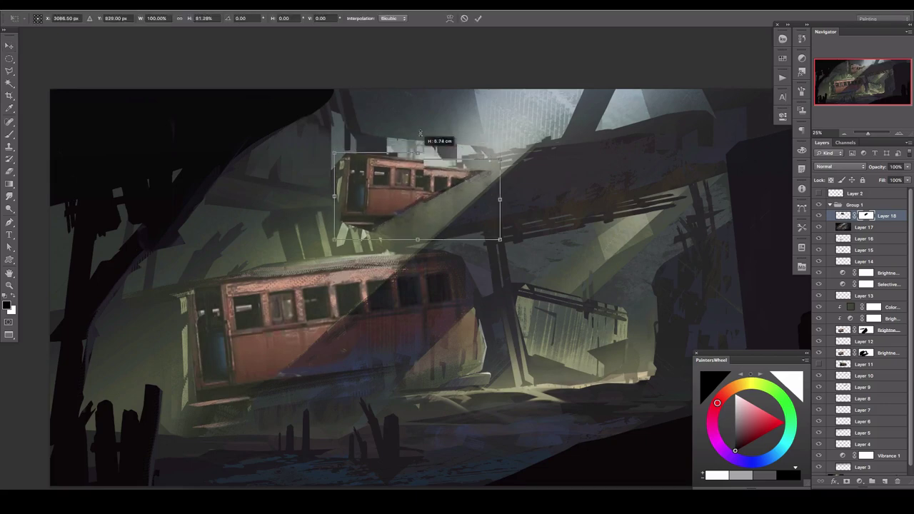
{"action": "key", "text": "Return"}
{"action": "key", "text": "b"}
{"action": "key", "text": "ctrl+z"}
{"action": "key", "text": "ctrl+z"}
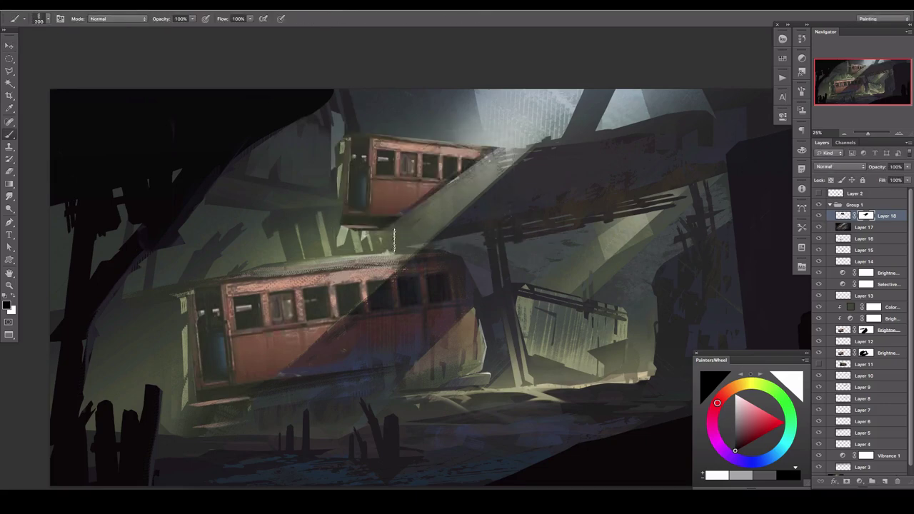
{"action": "key", "text": "ctrl+z"}
{"action": "key", "text": "ctrl+z"}
{"action": "key", "text": "bracketleft"}
{"action": "key", "text": "bracketleft"}
{"action": "key", "text": "bracketleft"}
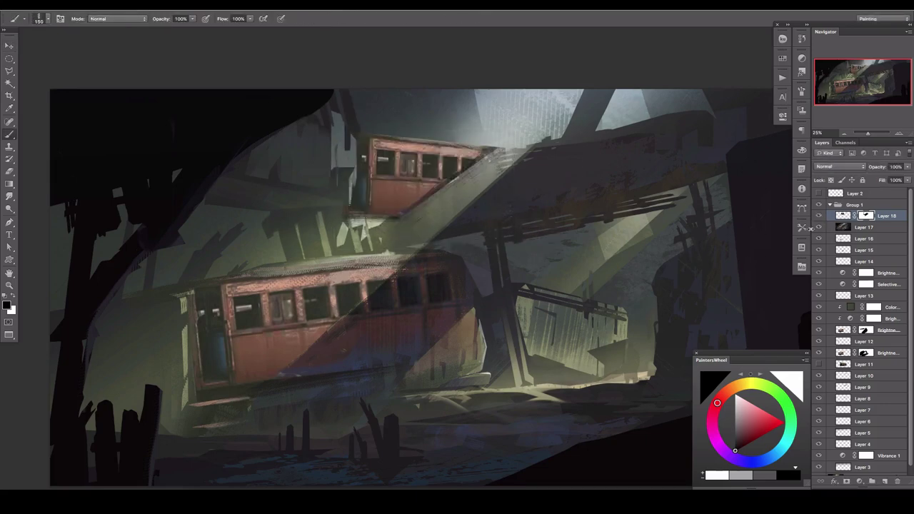
{"action": "key", "text": "ctrl+z"}
{"action": "key", "text": "ctrl+z"}
{"action": "key", "text": "bracketleft"}
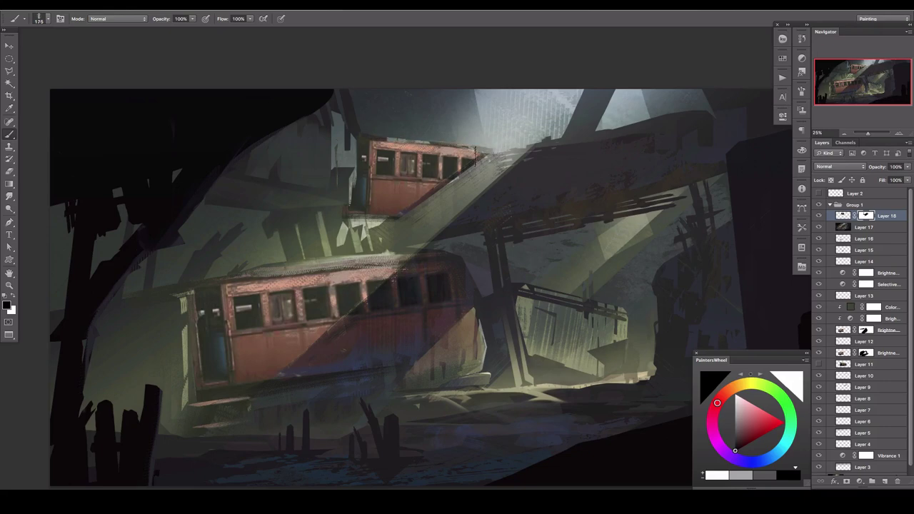
- Add a Brightness/Contrast adjustment clipped to the upper carriage layer
{"action": "left_click", "coordinate": [859, 481]}
{"action": "left_click", "coordinate": [871, 362]}
{"action": "right_click", "coordinate": [856, 216]}
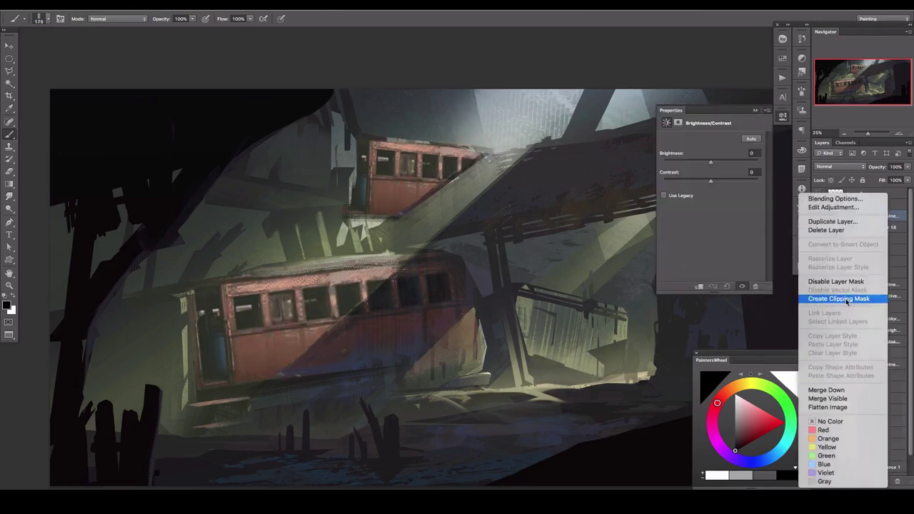
{"action": "left_click", "coordinate": [821, 298]}
{"action": "left_click", "coordinate": [666, 123]}
- Raise the clipped brightness to 139 and fade the upper carriage, checking in grayscale
{"action": "left_click_drag", "start_coordinate": [711, 163], "coordinate": [730, 167]}
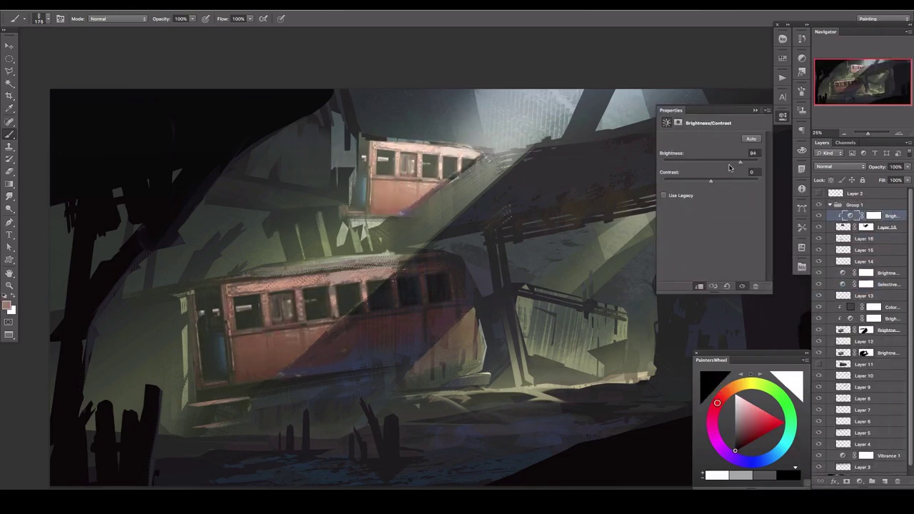
{"action": "key", "text": "ctrl+y"}
{"action": "left_click", "coordinate": [829, 227]}
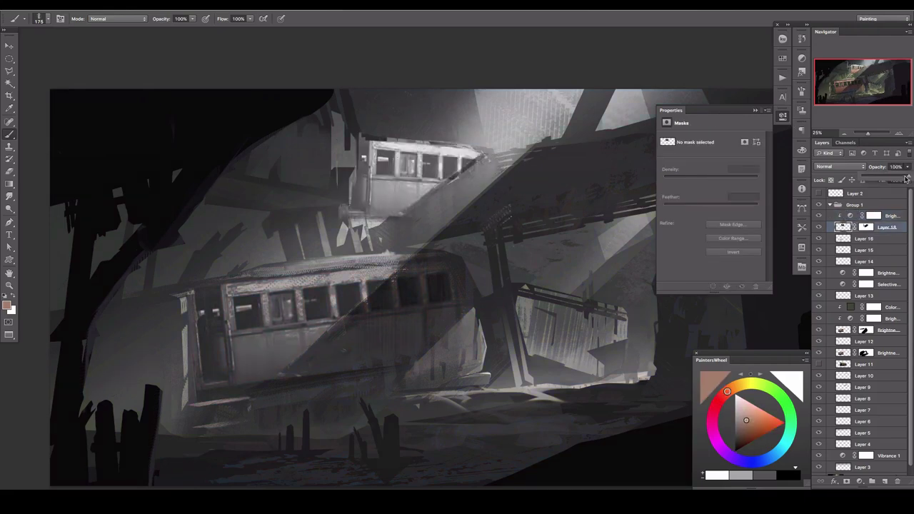
{"action": "mouse_move", "coordinate": [905, 179]}
{"action": "left_mouse_down"}
{"action": "mouse_move", "coordinate": [857, 183]}
{"action": "mouse_move", "coordinate": [901, 182]}
{"action": "left_mouse_up"}
{"action": "left_click", "coordinate": [829, 216]}
{"action": "mouse_move", "coordinate": [707, 168]}
{"action": "left_mouse_down"}
{"action": "mouse_move", "coordinate": [696, 177]}
{"action": "mouse_move", "coordinate": [745, 169]}
{"action": "mouse_move", "coordinate": [690, 170]}
{"action": "mouse_move", "coordinate": [712, 179]}
{"action": "left_mouse_up"}
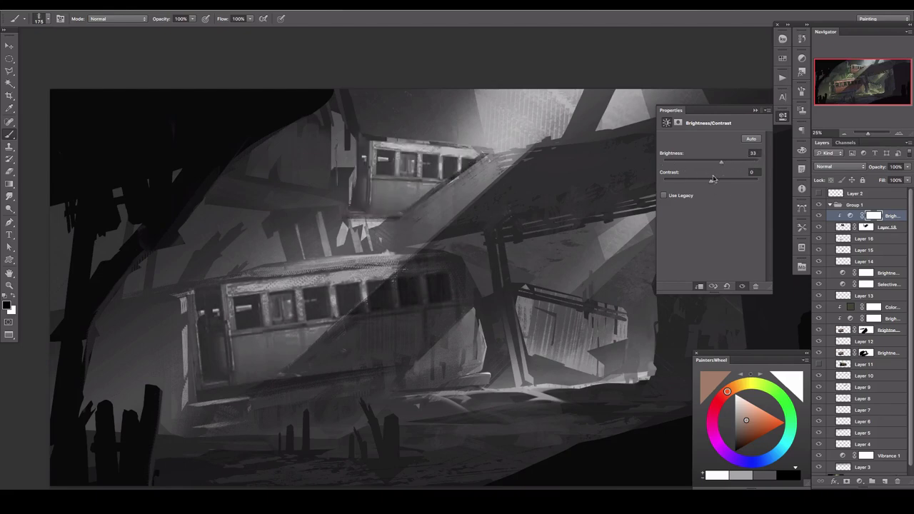
- Set the upper carriage to Darken at 76% opacity and duplicate it with its brightness layer
{"action": "left_click", "coordinate": [848, 224]}
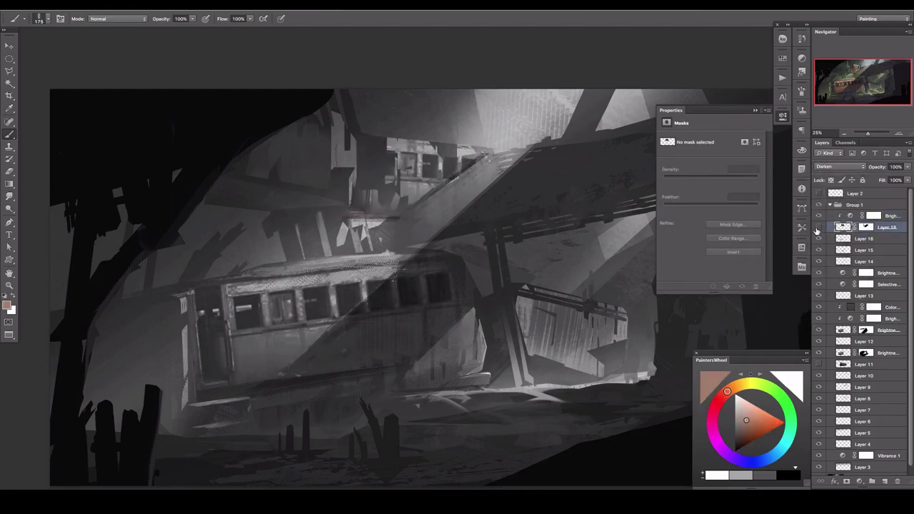
{"action": "left_click_drag", "start_coordinate": [907, 166], "coordinate": [900, 180]}
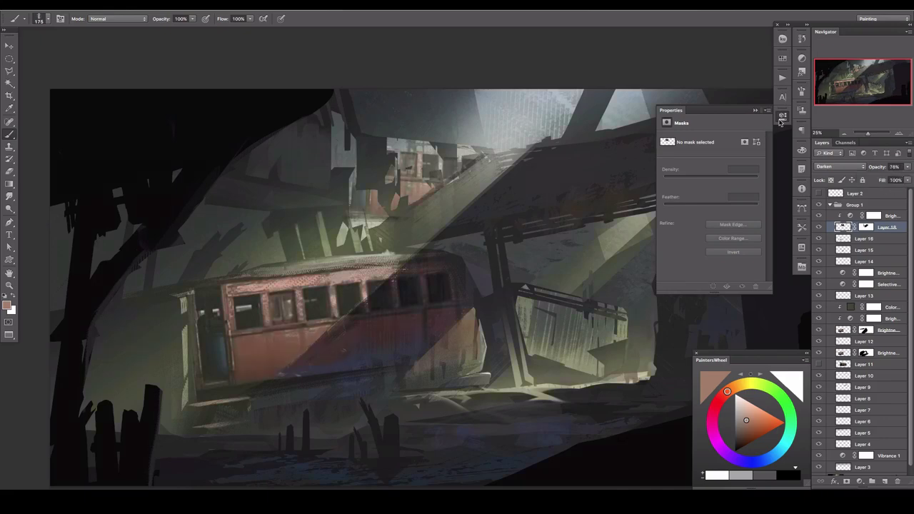
{"action": "left_click", "coordinate": [780, 121]}
{"action": "left_click", "coordinate": [848, 215], "text": "shift"}
{"action": "key", "text": "ctrl+j"}
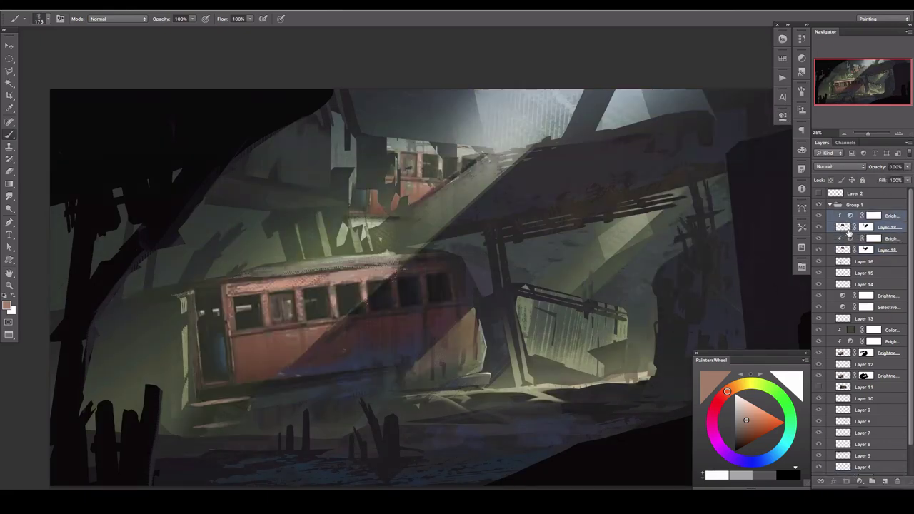
{"action": "right_click", "coordinate": [849, 233]}
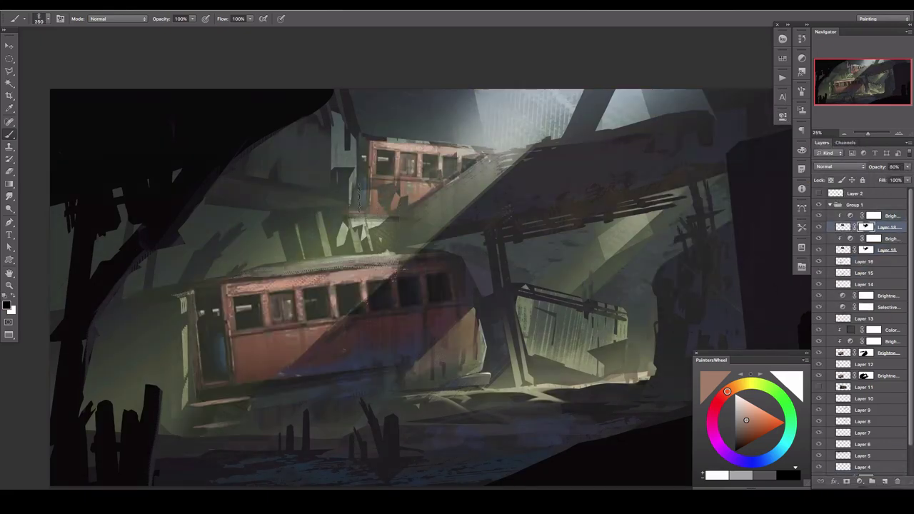
- Paint a dark figure on a new clipped Layer 19 and hide the panels
{"action": "key", "text": "ctrl+shift+alt+n"}
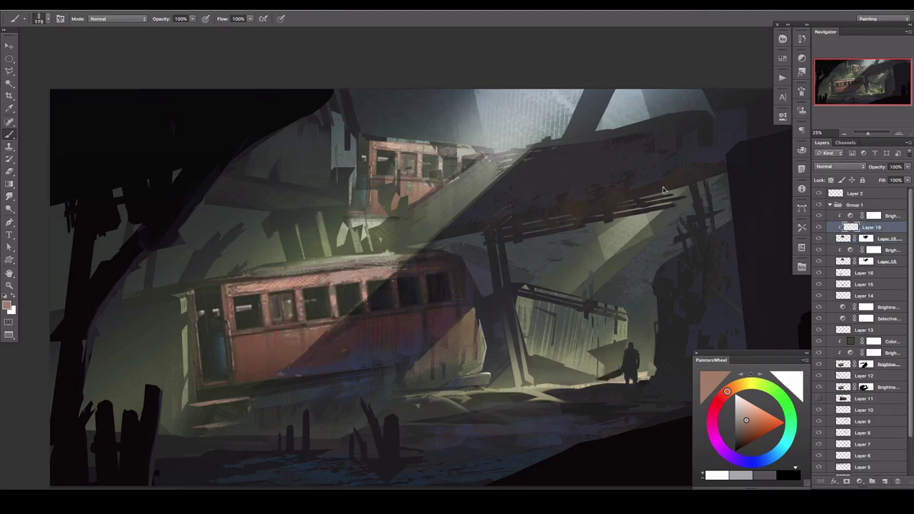
{"action": "left_click_drag", "start_coordinate": [663, 190], "coordinate": [456, 209]}
{"action": "key", "text": "Tab"}
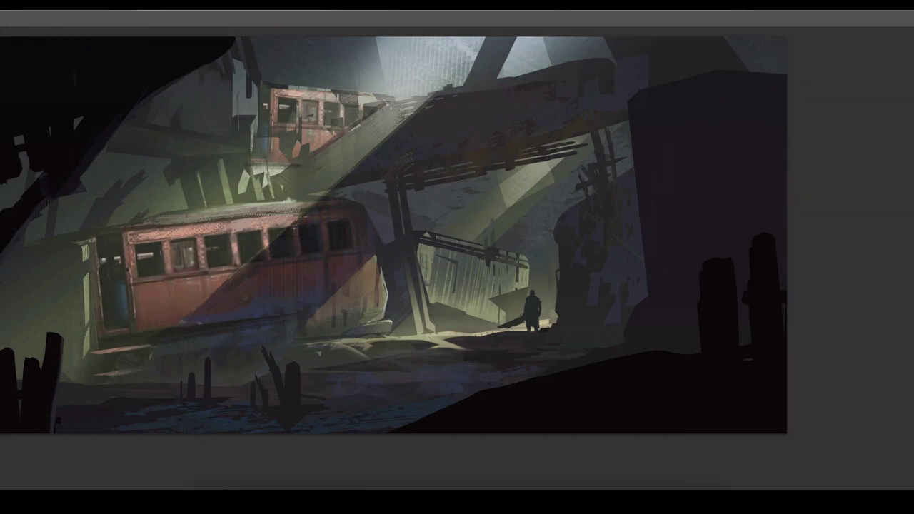
- Lasso a polygonal patch below the diagonal beam and paint it with dark green strokes
{"action": "key", "text": "Tab"}
{"action": "key", "text": "ctrl+plus"}
{"action": "key", "text": "ctrl+plus"}
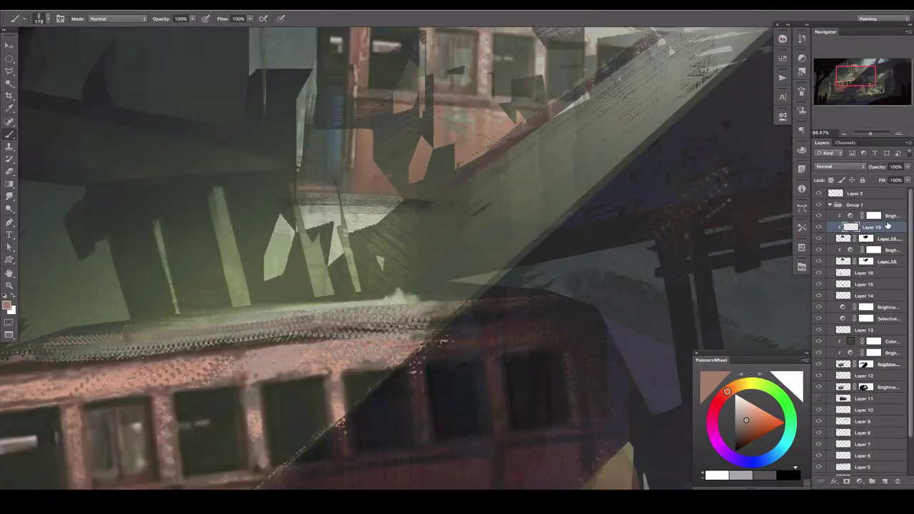
{"action": "key", "text": "ctrl+plus"}
{"action": "key", "text": "l"}
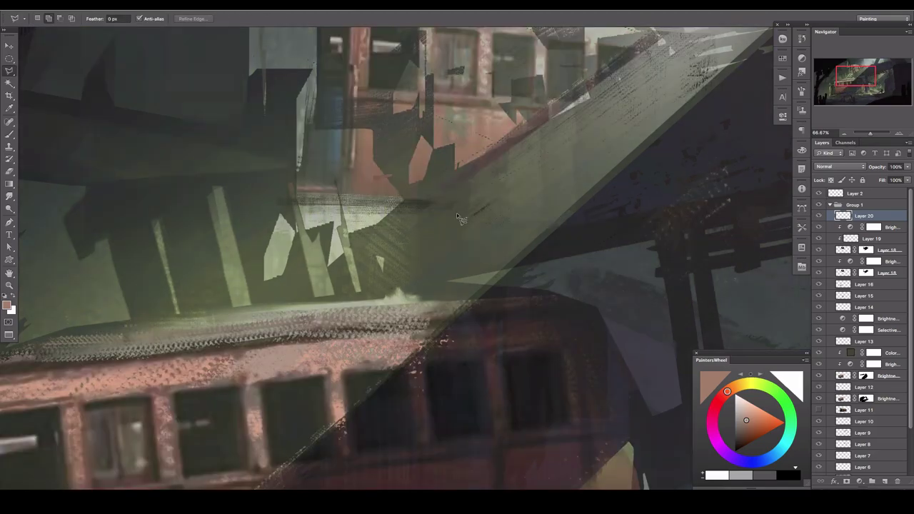
{"action": "left_click", "coordinate": [351, 255]}
{"action": "double_click", "coordinate": [436, 214]}
{"action": "key", "text": "b"}
{"action": "left_click", "coordinate": [321, 222], "text": "alt"}
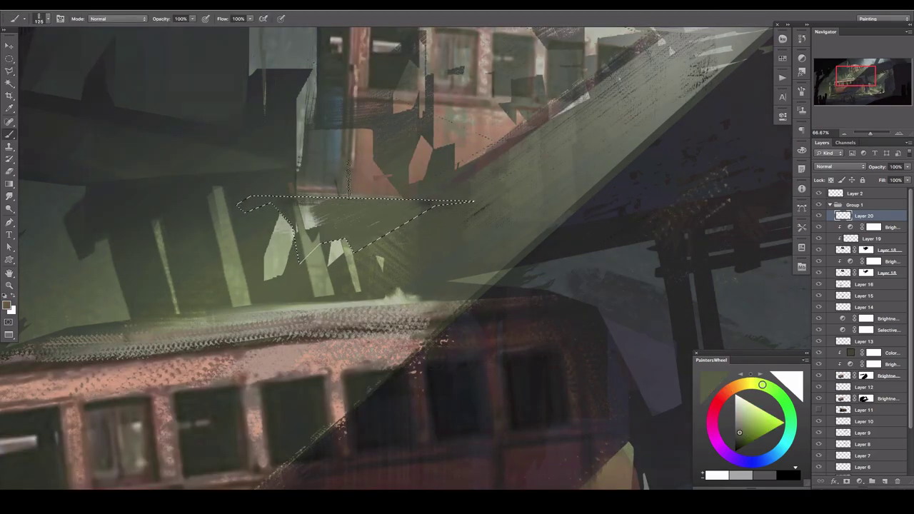
{"action": "left_click_drag", "start_coordinate": [272, 214], "coordinate": [428, 207]}
{"action": "mouse_move", "coordinate": [314, 228]}
{"action": "left_mouse_down"}
{"action": "mouse_move", "coordinate": [295, 183]}
{"action": "mouse_move", "coordinate": [421, 207]}
{"action": "left_mouse_up"}
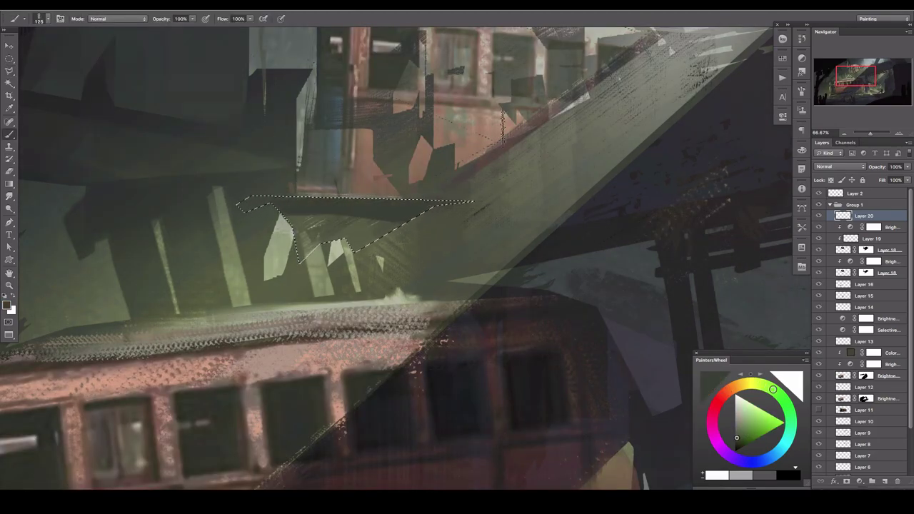
{"action": "key", "text": "ctrl+d"}
{"action": "key", "text": "e"}
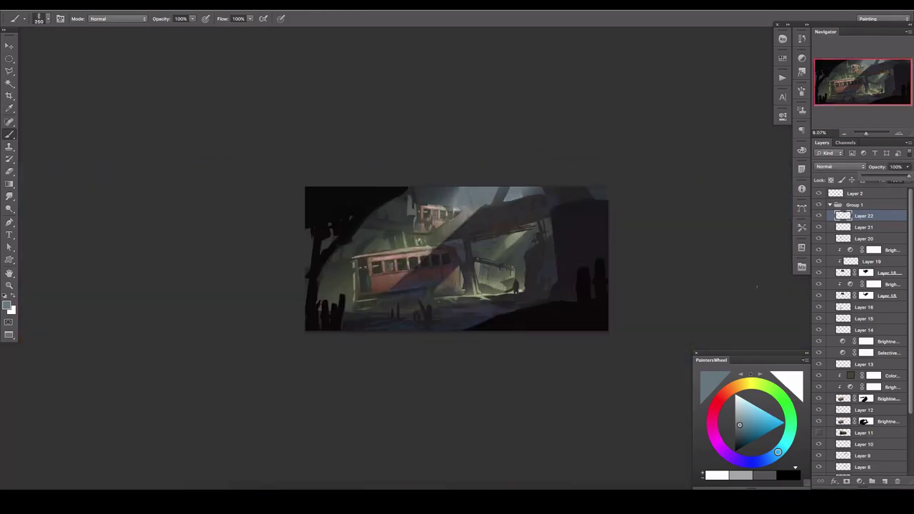
- Raise the layer to about 70% opacity and add a Color Balance adjustment (midtones +14, +13, -10)
{"action": "left_click_drag", "start_coordinate": [859, 182], "coordinate": [896, 180]}
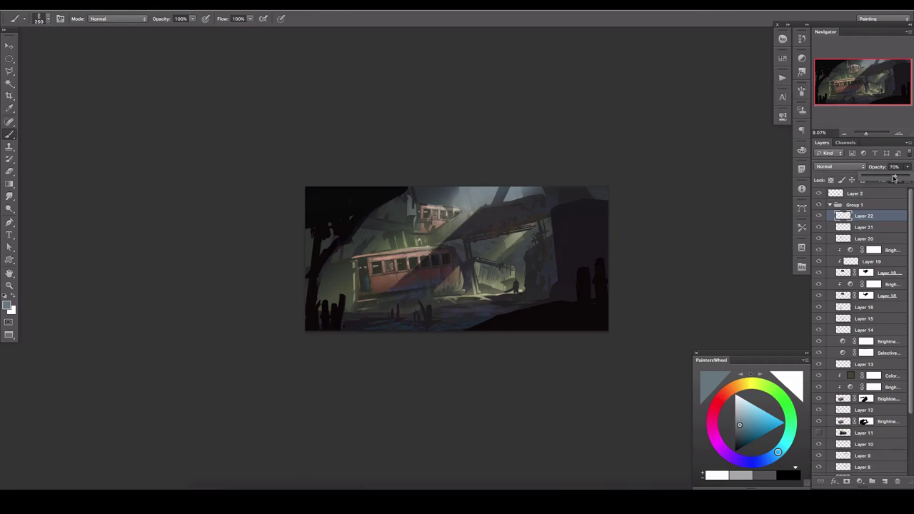
{"action": "left_click", "coordinate": [859, 481]}
{"action": "left_click", "coordinate": [877, 402]}
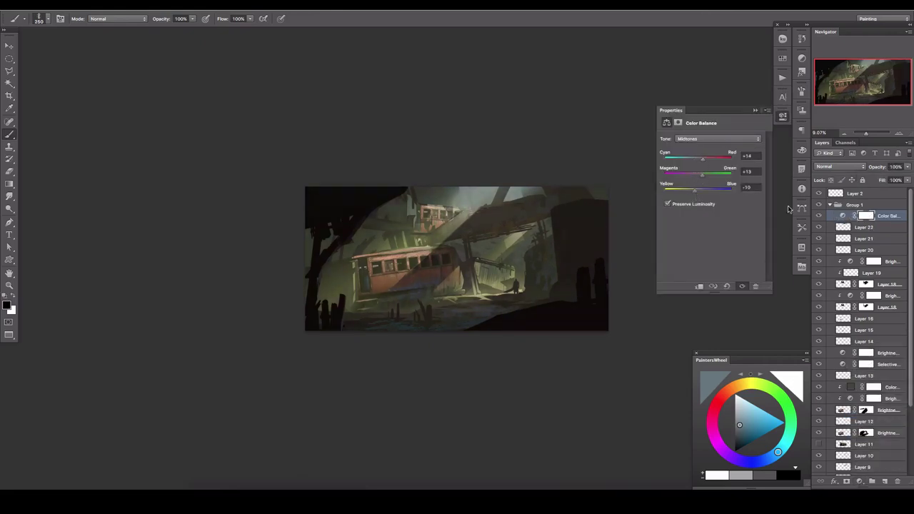
- Toggle Group 1 to compare before and after, then add an empty Layer 23
{"action": "left_click_drag", "start_coordinate": [865, 134], "coordinate": [868, 136]}
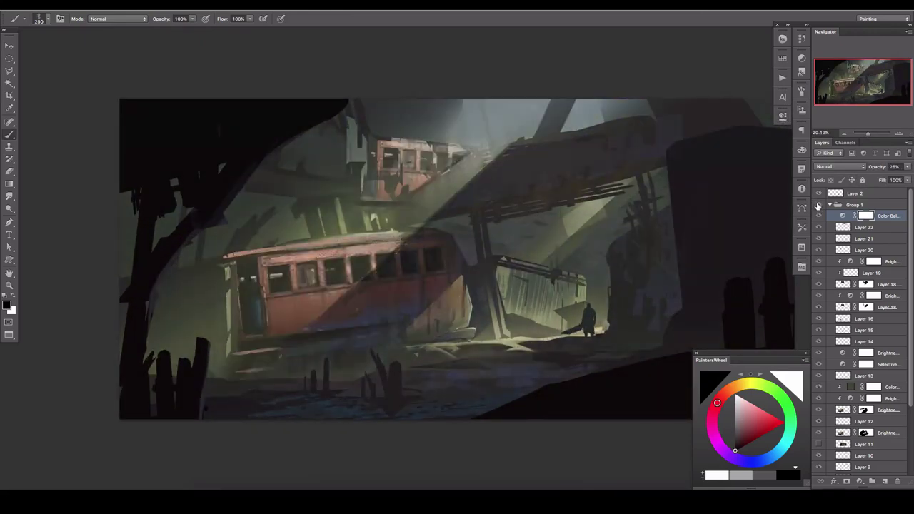
{"action": "left_click", "coordinate": [819, 205]}
{"action": "left_click", "coordinate": [818, 205]}
{"action": "left_click", "coordinate": [883, 481]}
{"action": "right_click", "coordinate": [828, 214]}
- Flatten the painting, mirror it horizontally, and copy the red carriage onto a new layer
{"action": "left_click", "coordinate": [814, 451]}
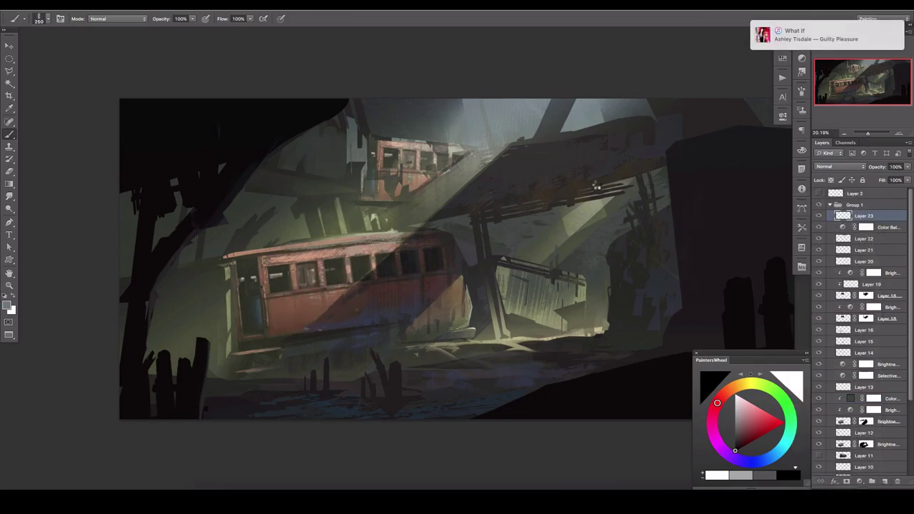
{"action": "key", "text": "ctrl+shift+h"}
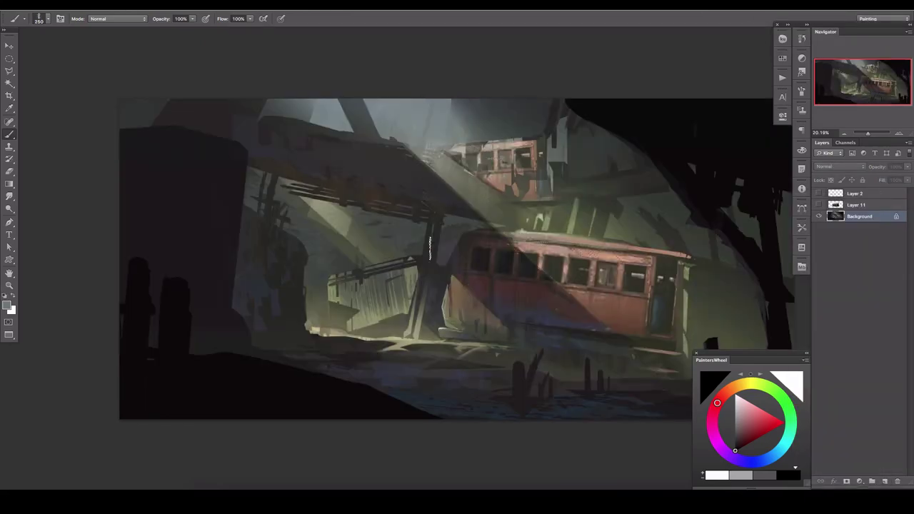
{"action": "key", "text": "l"}
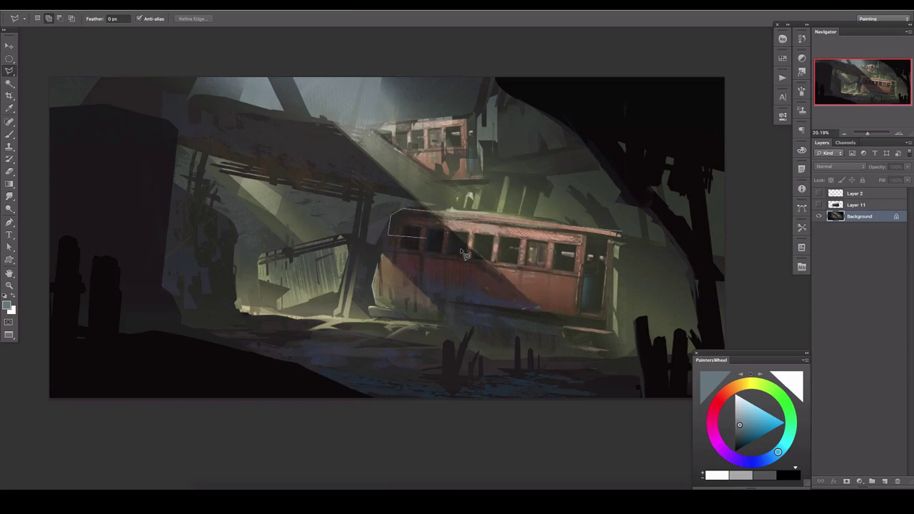
{"action": "left_click", "coordinate": [9, 46]}
{"action": "key", "text": "ctrl+j"}
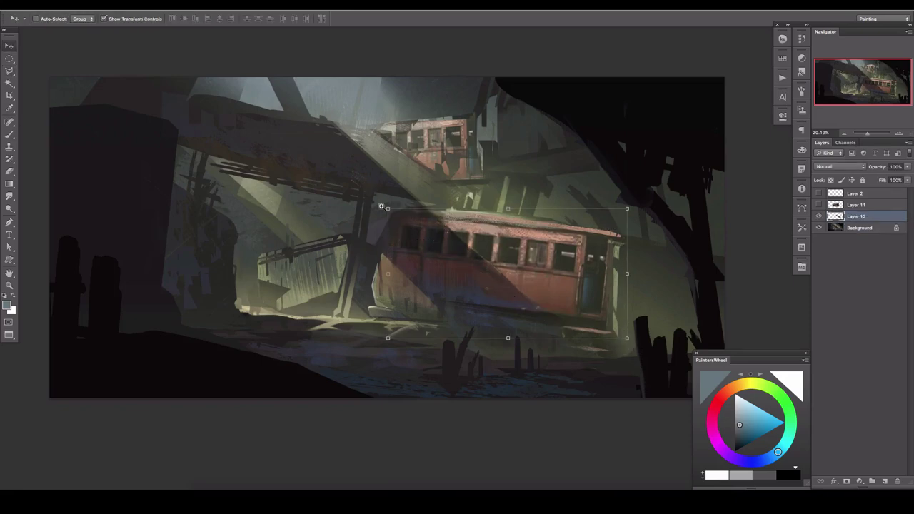
- Move the carriage copy left, shrink and rotate it, and begin distorting its perspective
{"action": "left_click_drag", "start_coordinate": [382, 206], "coordinate": [235, 214]}
{"action": "key", "text": "ctrl+plus"}
{"action": "key", "text": "ctrl+t"}
{"action": "mouse_move", "coordinate": [536, 326]}
{"action": "left_mouse_down"}
{"action": "mouse_move", "coordinate": [401, 259]}
{"action": "mouse_move", "coordinate": [473, 164]}
{"action": "left_mouse_up"}
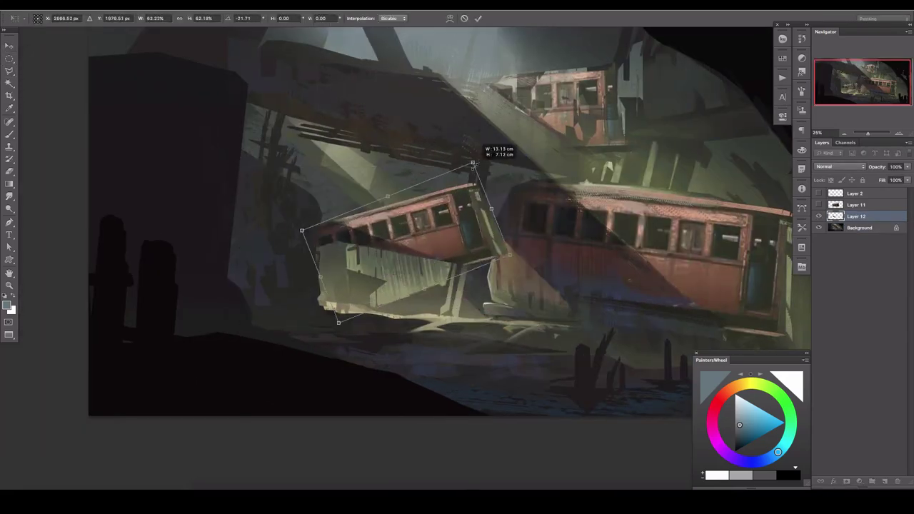
{"action": "right_click", "coordinate": [345, 248]}
{"action": "left_click", "coordinate": [367, 290]}
{"action": "left_click_drag", "start_coordinate": [389, 293], "coordinate": [454, 251]}
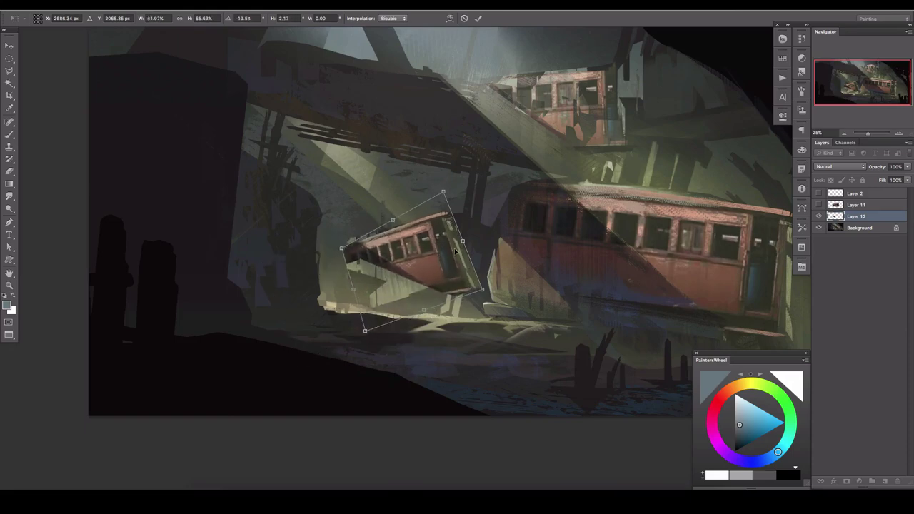
{"action": "left_click_drag", "start_coordinate": [482, 289], "coordinate": [479, 274]}
{"action": "left_click_drag", "start_coordinate": [342, 248], "coordinate": [357, 231]}
- Pull and stretch the copy's left corners outward and apply the distortion
{"action": "left_click_drag", "start_coordinate": [443, 191], "coordinate": [446, 198]}
{"action": "left_click_drag", "start_coordinate": [463, 241], "coordinate": [463, 243]}
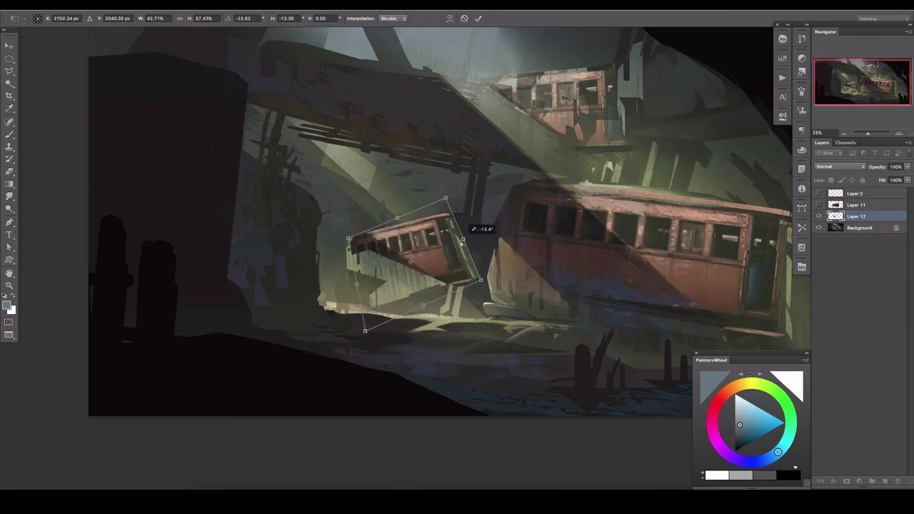
{"action": "left_click_drag", "start_coordinate": [348, 238], "coordinate": [339, 248]}
{"action": "left_click_drag", "start_coordinate": [365, 330], "coordinate": [344, 340]}
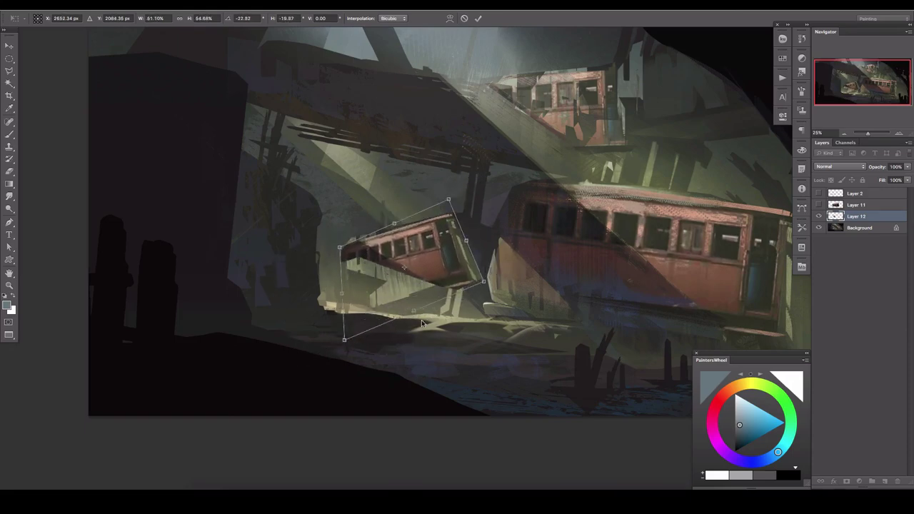
{"action": "left_click_drag", "start_coordinate": [421, 324], "coordinate": [334, 283]}
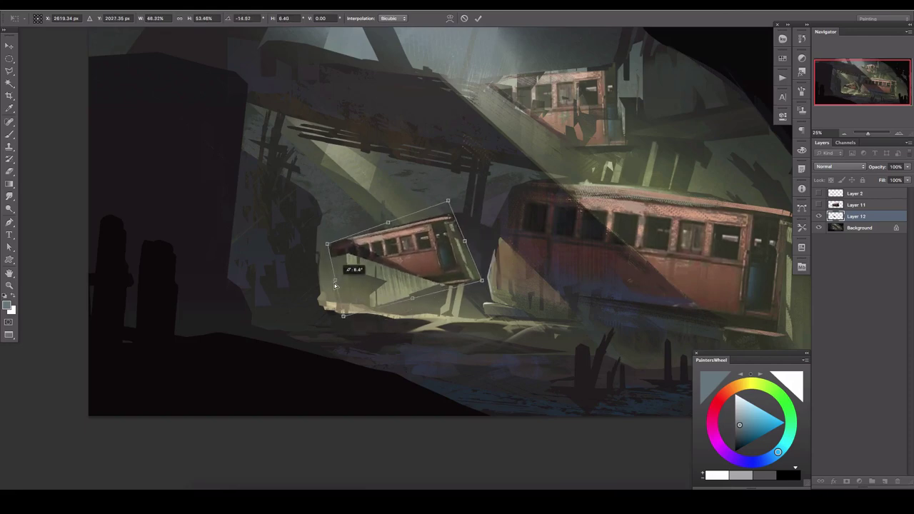
{"action": "left_click_drag", "start_coordinate": [327, 244], "coordinate": [300, 245]}
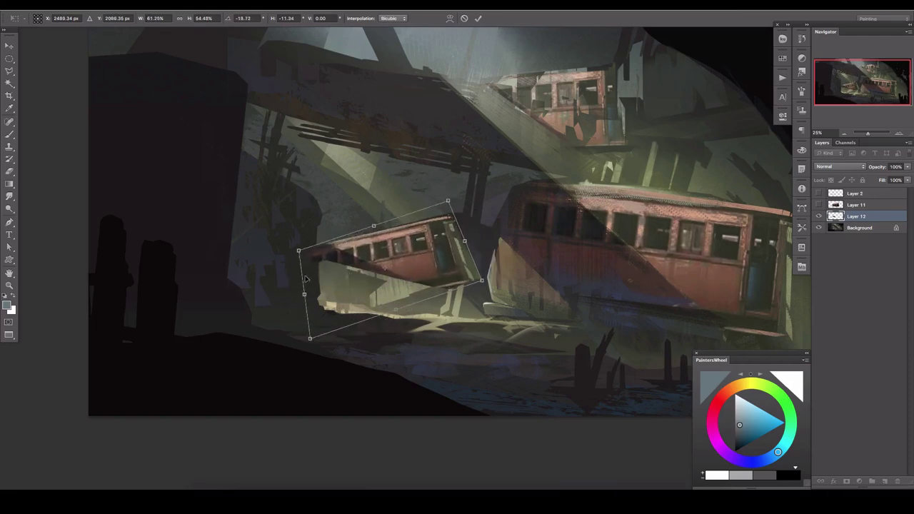
{"action": "left_click_drag", "start_coordinate": [343, 315], "coordinate": [324, 331]}
{"action": "key", "text": "Return"}
- Resize the carriage copy and tilt it to lean against the pillar
{"action": "key", "text": "ctrl+t"}
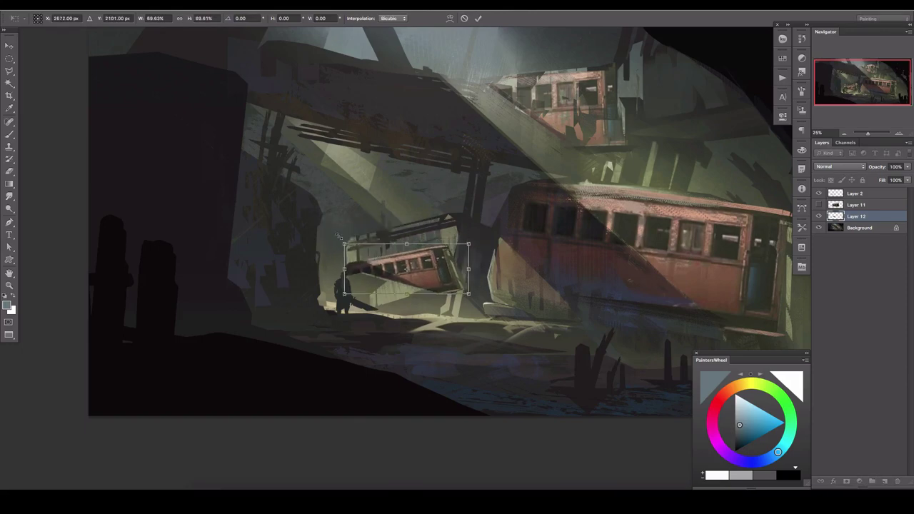
{"action": "mouse_move", "coordinate": [343, 272]}
{"action": "left_mouse_down"}
{"action": "mouse_move", "coordinate": [352, 263]}
{"action": "mouse_move", "coordinate": [339, 253]}
{"action": "left_mouse_up"}
{"action": "right_click", "coordinate": [418, 236]}
{"action": "left_click", "coordinate": [435, 263]}
{"action": "left_click_drag", "start_coordinate": [484, 286], "coordinate": [482, 294]}
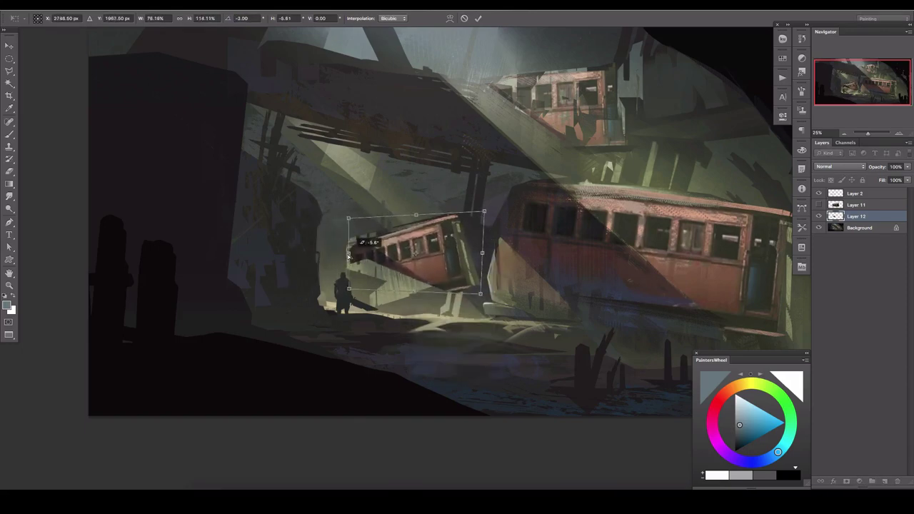
{"action": "key", "text": "Return"}
- Hide Layer 12 and begin a polygonal selection along the pillar edge
{"action": "left_click", "coordinate": [819, 215]}
{"action": "key", "text": "l"}
{"action": "left_click", "coordinate": [477, 172]}
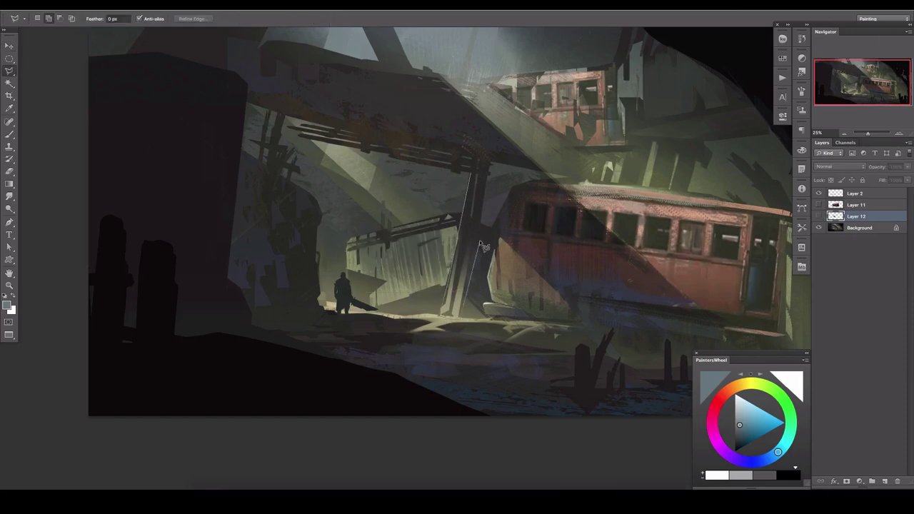
- Cut the pillar area out of Layer 12, then show it at about half opacity
{"action": "left_click", "coordinate": [483, 247]}
{"action": "left_click", "coordinate": [819, 216]}
{"action": "key", "text": "Delete"}
{"action": "key", "text": "ctrl+d"}
{"action": "left_click", "coordinate": [907, 166]}
{"action": "left_click_drag", "start_coordinate": [896, 177], "coordinate": [885, 177]}
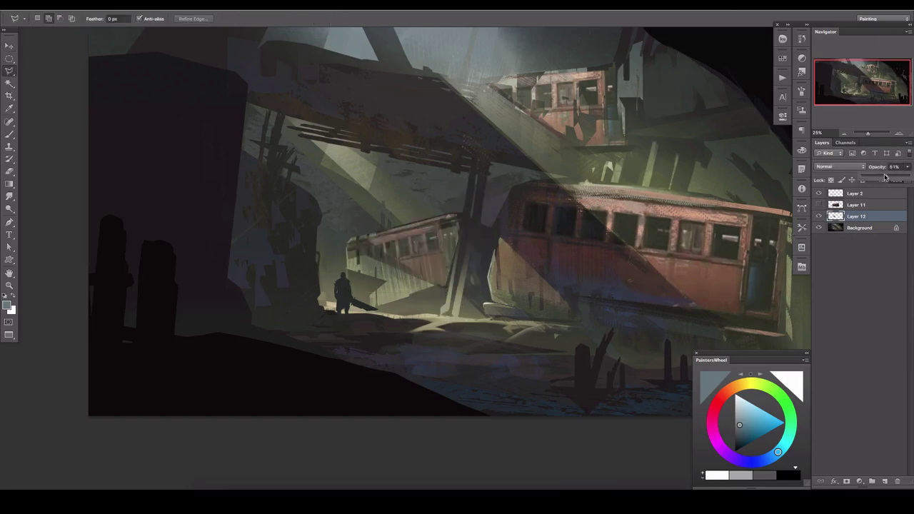
- Set the carriage layer to Lighten blending at 91% opacity
{"action": "left_click", "coordinate": [840, 166]}
{"action": "left_click", "coordinate": [842, 184]}
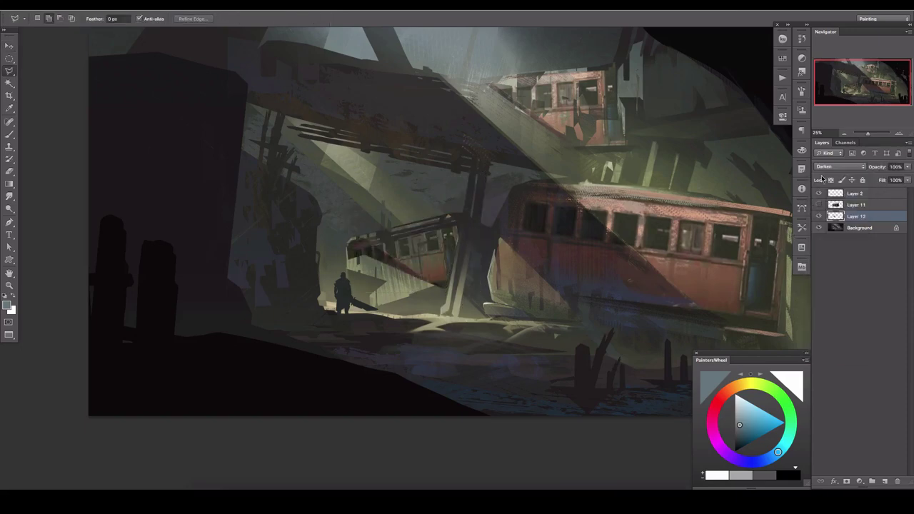
{"action": "left_click", "coordinate": [840, 166]}
{"action": "left_click", "coordinate": [870, 223]}
{"action": "left_click", "coordinate": [907, 166]}
{"action": "left_click_drag", "start_coordinate": [896, 177], "coordinate": [891, 177]}
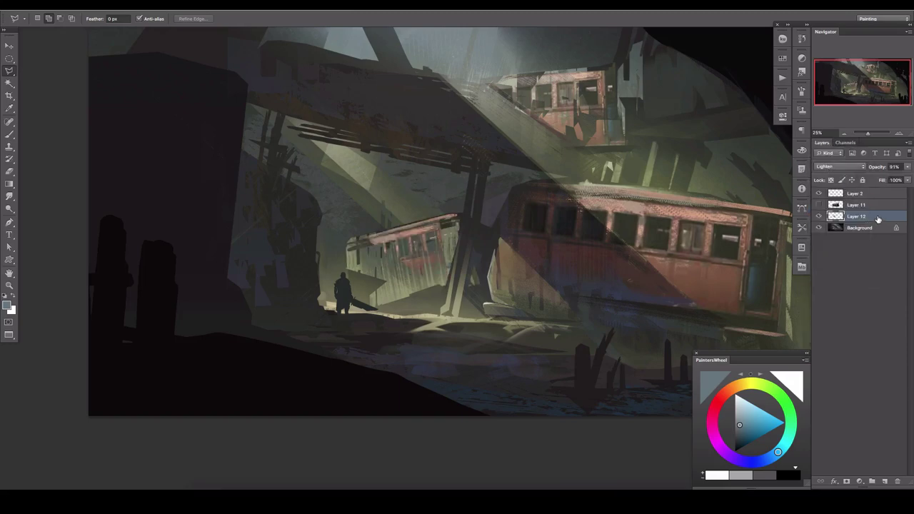
- Duplicate the carriage layer and set the copy to Darken blending
{"action": "key", "text": "ctrl+j"}
{"action": "left_click", "coordinate": [839, 166]}
{"action": "left_click", "coordinate": [835, 128]}
{"action": "key", "text": "b"}
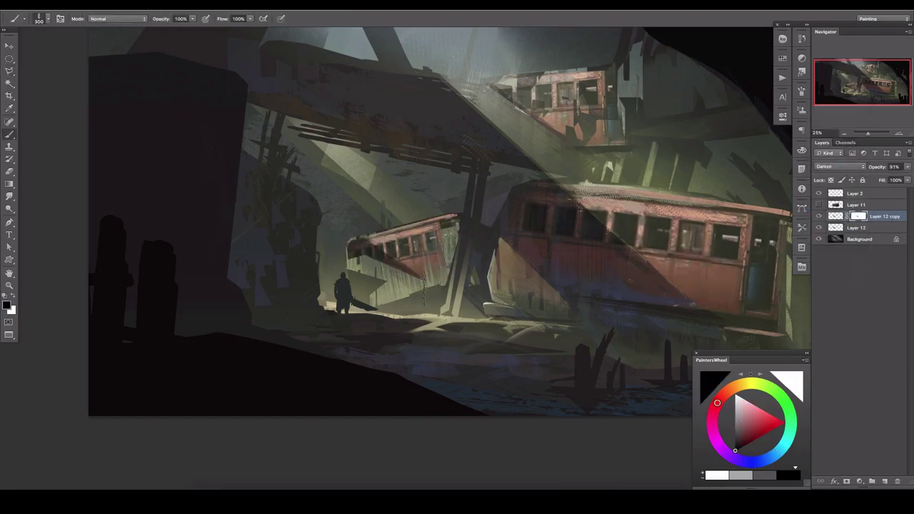
{"action": "left_click_drag", "start_coordinate": [907, 166], "coordinate": [868, 181]}
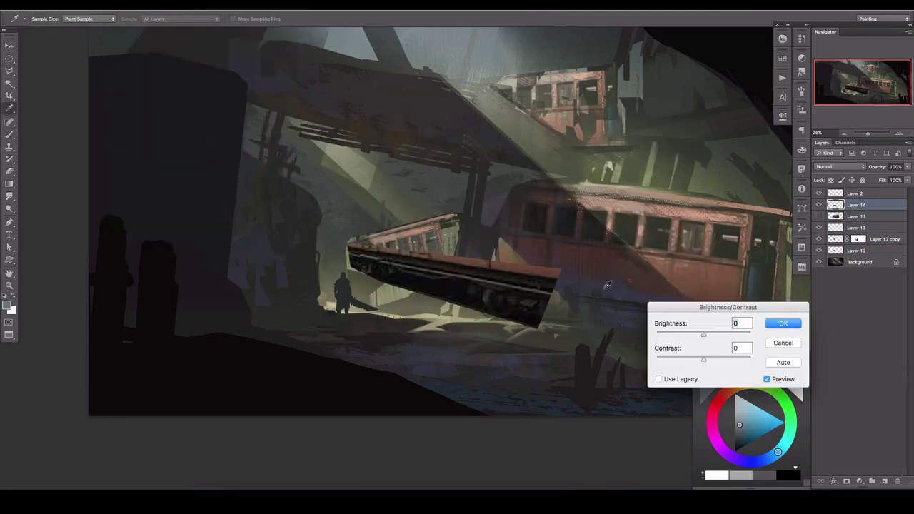
- Raise the carriage piece's brightness to 89 and skew it downward
{"action": "left_click_drag", "start_coordinate": [704, 332], "coordinate": [733, 335]}
{"action": "key", "text": "Return"}
{"action": "left_click", "coordinate": [839, 166]}
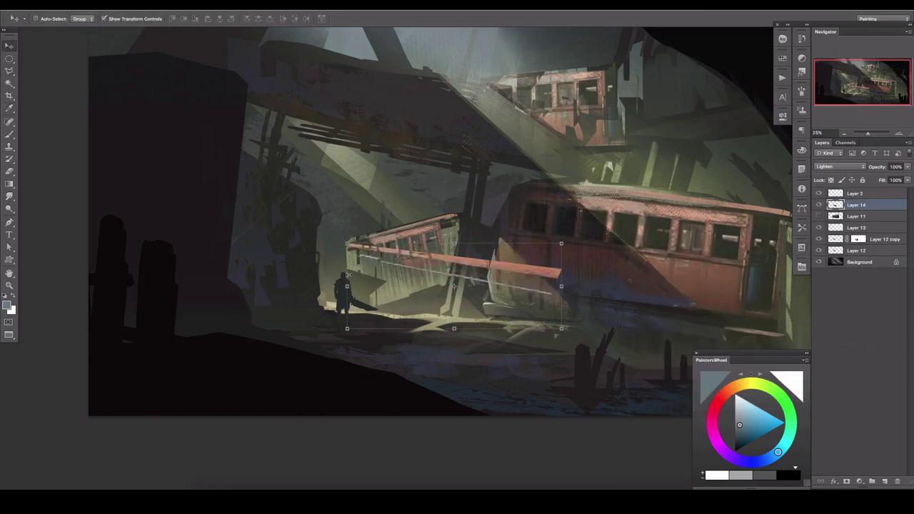
{"action": "key", "text": "ctrl+t"}
{"action": "right_click", "coordinate": [350, 276]}
{"action": "left_click", "coordinate": [371, 316]}
{"action": "left_click_drag", "start_coordinate": [422, 294], "coordinate": [342, 347]}
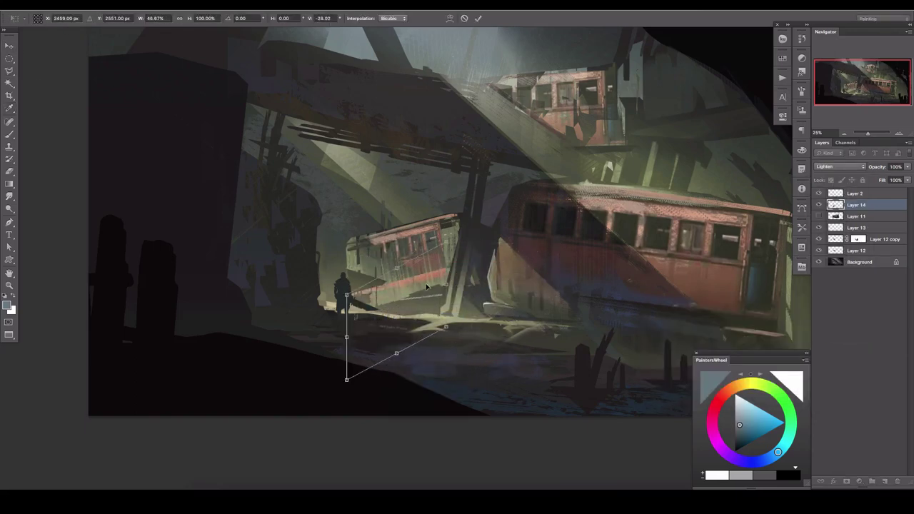
- Set Layer 14 to Darken and skew it to fit under the small carriage
{"action": "left_click", "coordinate": [840, 167]}
{"action": "left_click", "coordinate": [828, 130]}
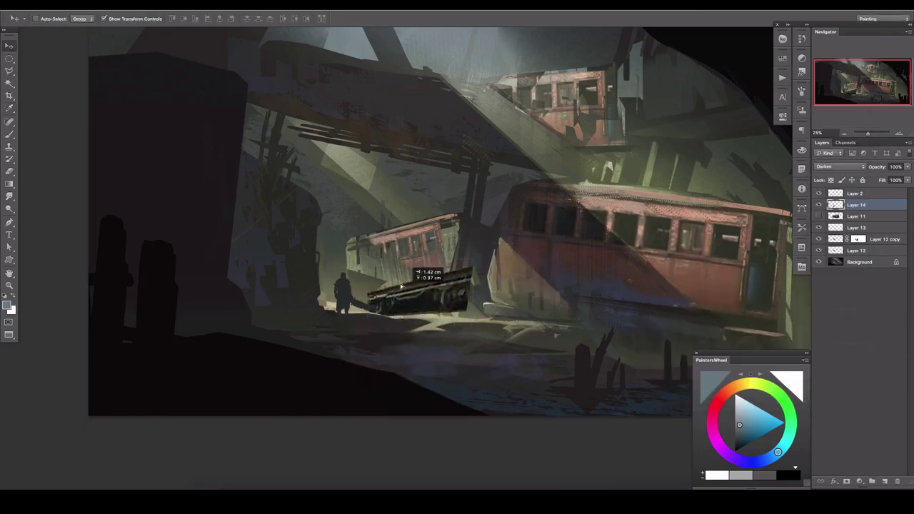
{"action": "mouse_move", "coordinate": [403, 292]}
{"action": "left_mouse_down"}
{"action": "mouse_move", "coordinate": [405, 308]}
{"action": "mouse_move", "coordinate": [402, 283]}
{"action": "left_mouse_up"}
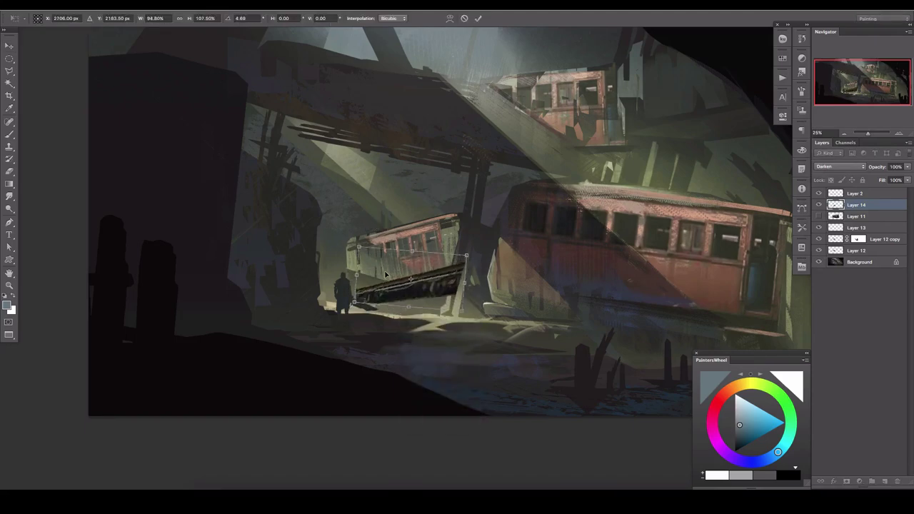
{"action": "key", "text": "Return"}
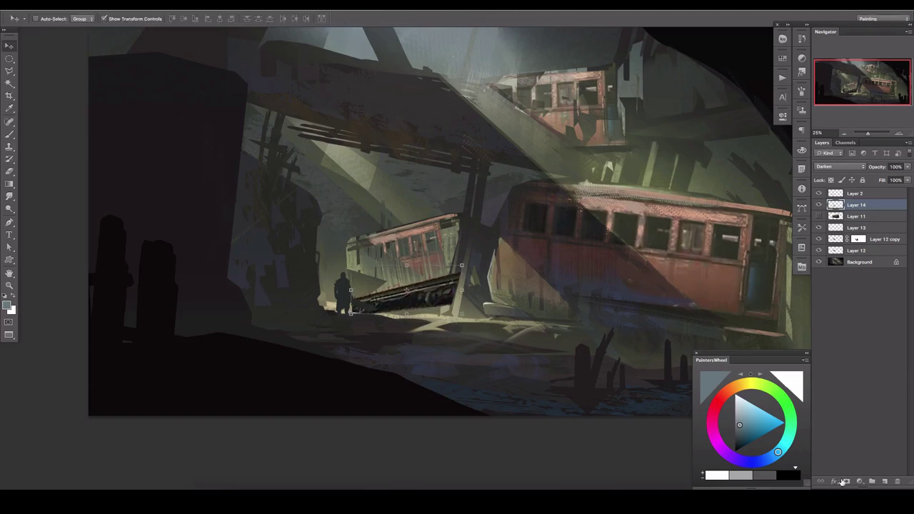
- Add a layer mask to Layer 14 and fade part of it with a black gradient
{"action": "left_click", "coordinate": [846, 481]}
{"action": "key", "text": "g"}
{"action": "key", "text": "d"}
{"action": "left_click_drag", "start_coordinate": [400, 307], "coordinate": [486, 235]}
- Lower Layer 14 to about half opacity, hide the figure layer, and add a new layer
{"action": "key", "text": "b"}
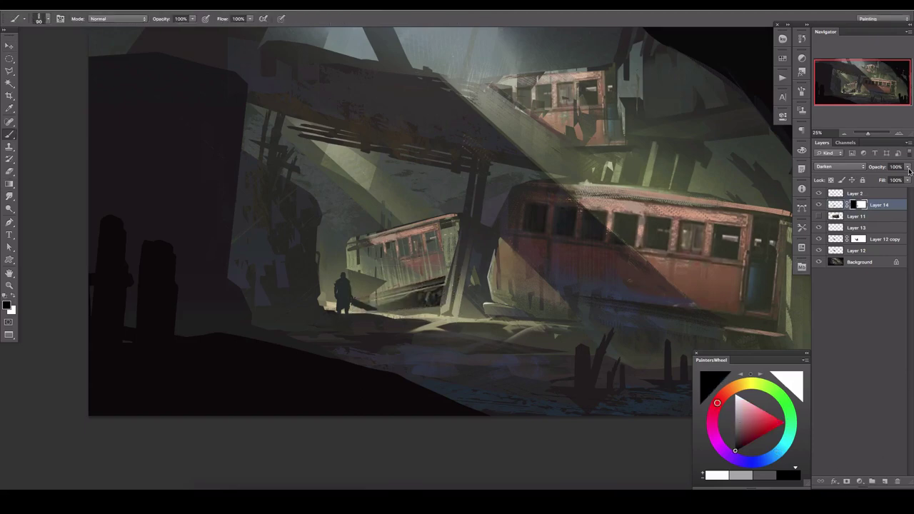
{"action": "mouse_move", "coordinate": [908, 168]}
{"action": "left_mouse_down"}
{"action": "mouse_move", "coordinate": [881, 179]}
{"action": "mouse_move", "coordinate": [899, 180]}
{"action": "left_mouse_up"}
{"action": "left_click", "coordinate": [818, 192]}
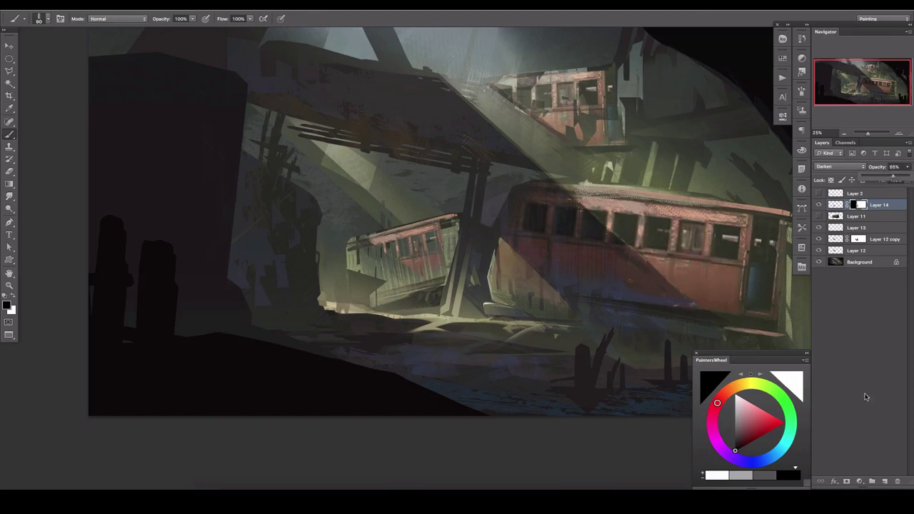
{"action": "left_click", "coordinate": [885, 482]}
- Zoom into the left-centre of the painting and pick a muted blue-grey colour
{"action": "left_click_drag", "start_coordinate": [300, 293], "coordinate": [329, 250]}
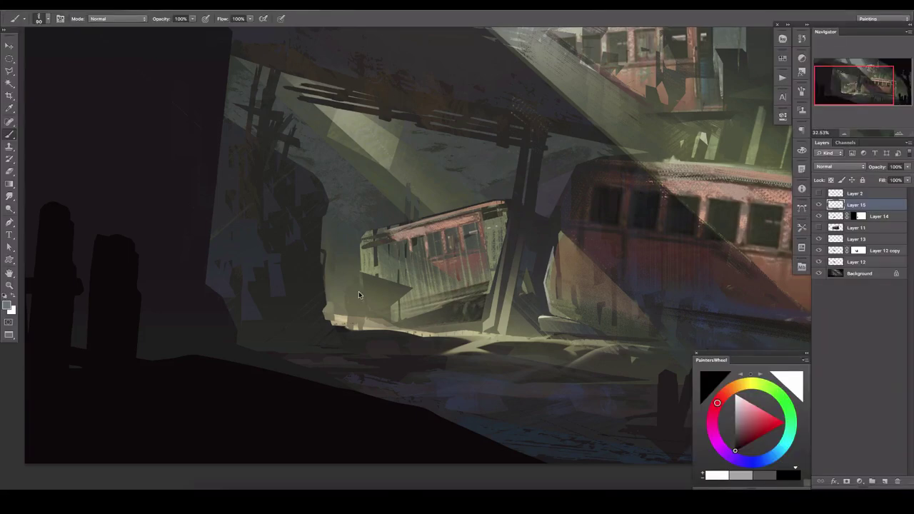
{"action": "scroll", "coordinate": [400, 265], "scroll_direction": "up", "scroll_amount": 2}
{"action": "left_click", "coordinate": [535, 217], "text": "alt"}
{"action": "key", "text": "l"}
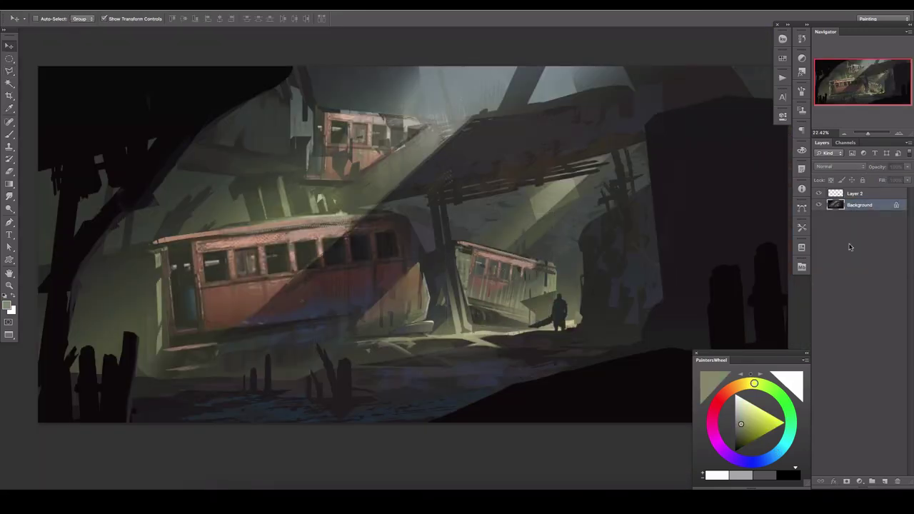
- Sample a light green-grey and paint a pale streak on the small carriage
{"action": "key", "text": "bracketright"}
{"action": "key", "text": "bracketright"}
{"action": "left_click", "coordinate": [549, 271], "text": "alt"}
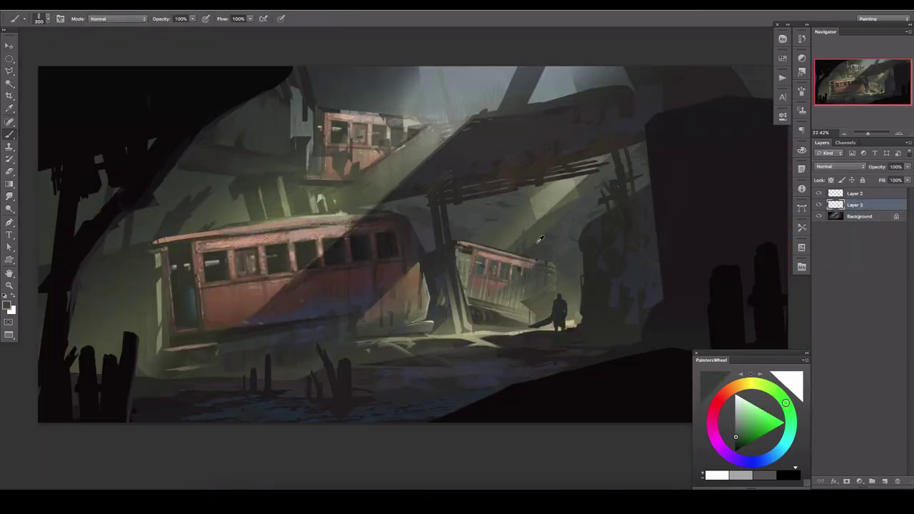
{"action": "key", "text": "bracketleft"}
{"action": "left_click", "coordinate": [500, 229], "text": "alt"}
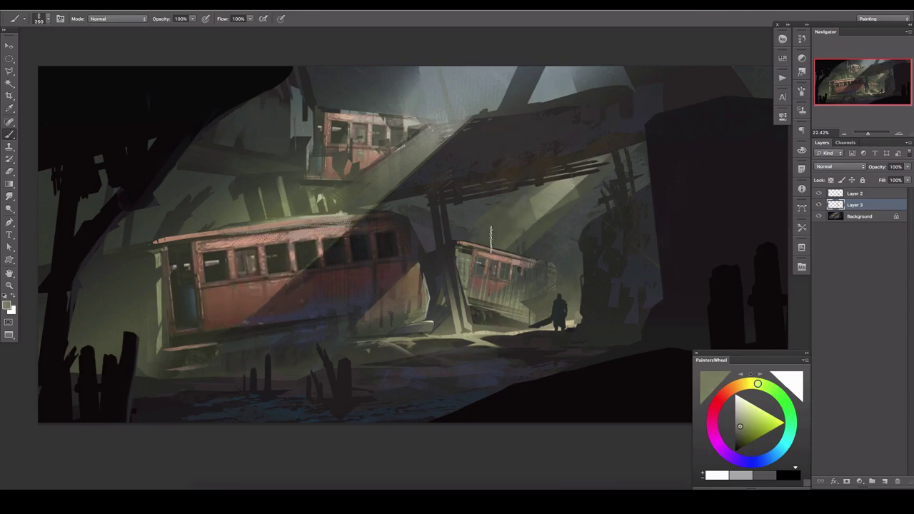
{"action": "key", "text": "bracketright"}
{"action": "left_click", "coordinate": [527, 293], "text": "alt"}
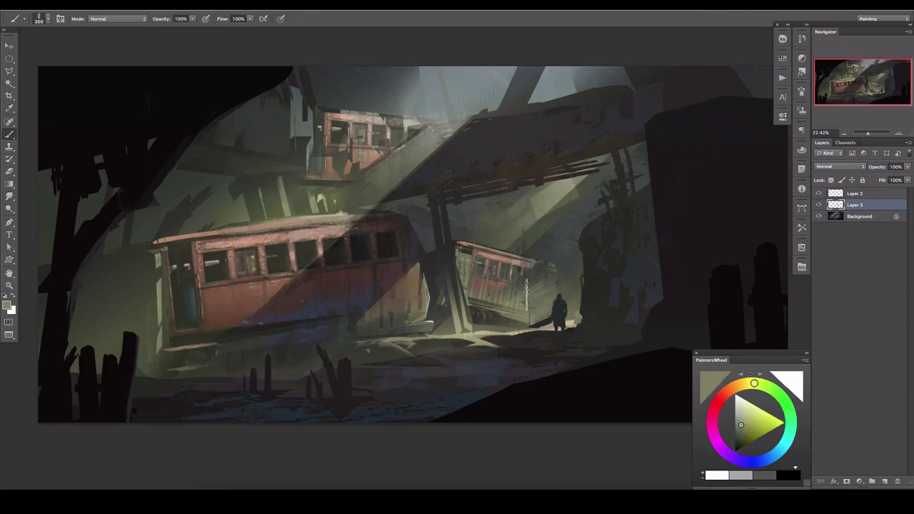
{"action": "left_click", "coordinate": [583, 252], "text": "alt"}
- Outline the small carriage with a polygonal selection and shade it near-black inside
{"action": "key", "text": "l"}
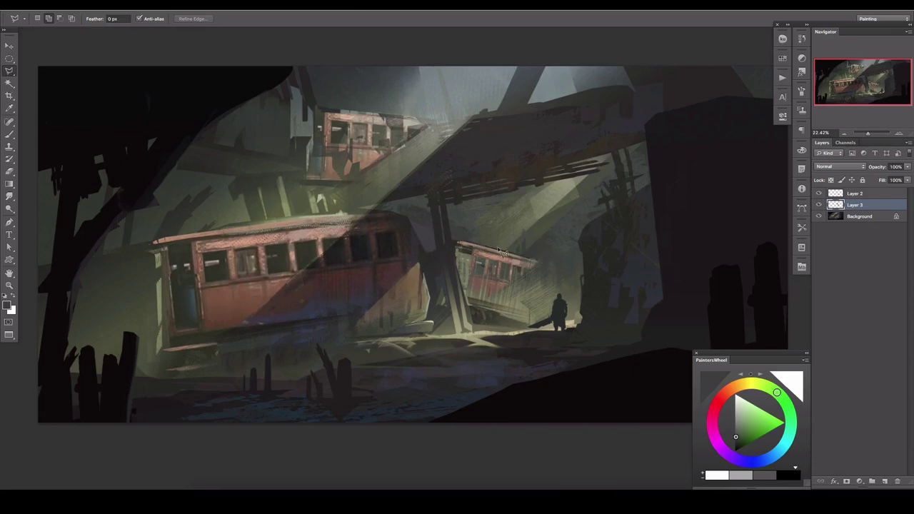
{"action": "left_click", "coordinate": [412, 230]}
{"action": "left_click", "coordinate": [442, 263]}
{"action": "double_click", "coordinate": [528, 319]}
{"action": "key", "text": "b"}
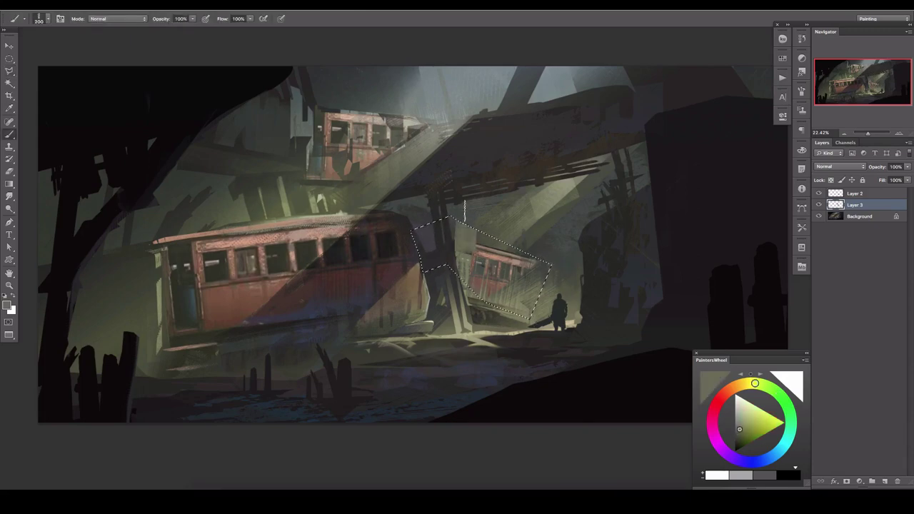
{"action": "left_click", "coordinate": [500, 272], "text": "alt"}
{"action": "left_click", "coordinate": [449, 278], "text": "alt"}
{"action": "left_click_drag", "start_coordinate": [457, 257], "coordinate": [453, 287]}
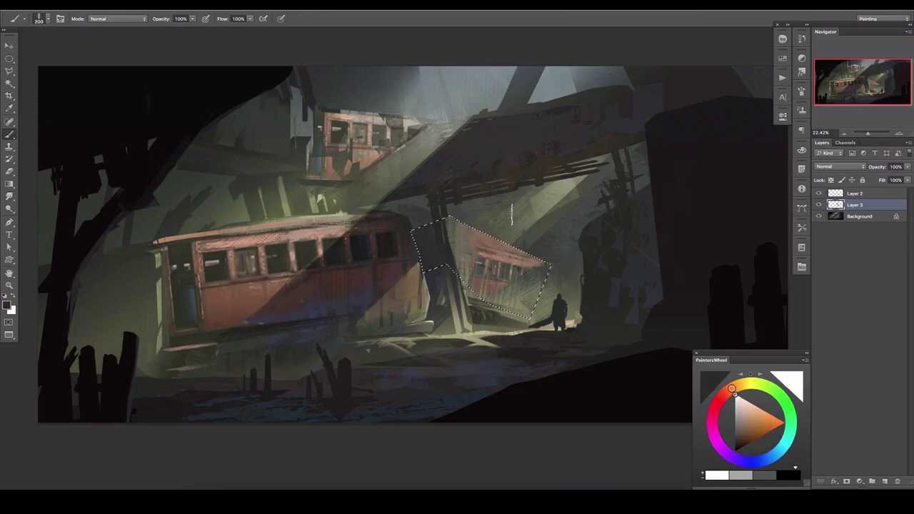
{"action": "key", "text": "ctrl+d"}
- Draw a new polygonal outline from the pillar around the small carriage
{"action": "key", "text": "l"}
{"action": "left_click", "coordinate": [445, 201]}
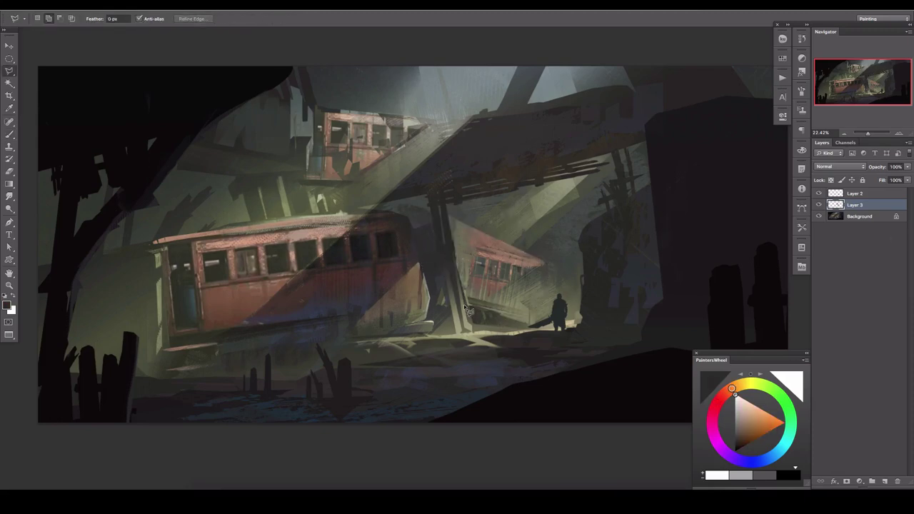
{"action": "left_click", "coordinate": [839, 218]}
- Copy the selected carriage to Layer 4 and distort it taller toward the pillar top and wider at right
{"action": "key", "text": "ctrl+j"}
{"action": "key", "text": "v"}
{"action": "left_click_drag", "start_coordinate": [848, 202], "coordinate": [850, 205]}
{"action": "right_click", "coordinate": [480, 261]}
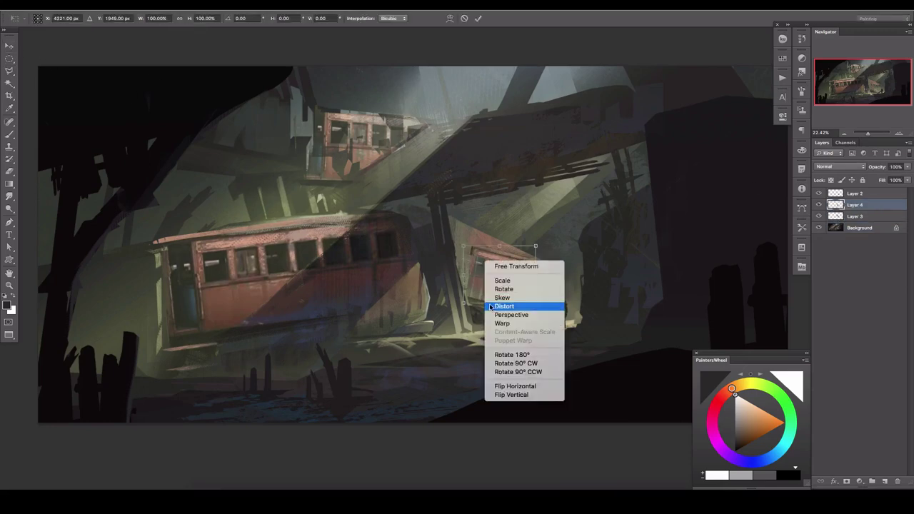
{"action": "left_click", "coordinate": [499, 306]}
{"action": "left_click_drag", "start_coordinate": [464, 246], "coordinate": [441, 211]}
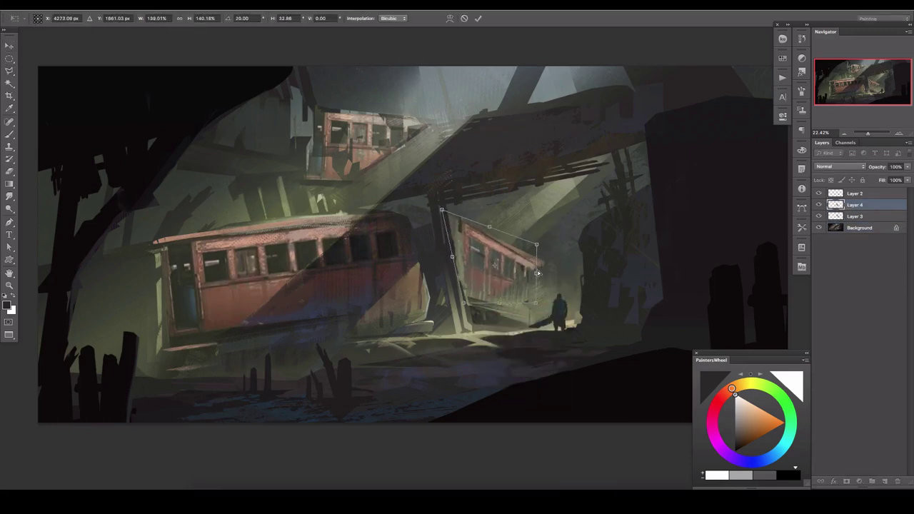
{"action": "left_click_drag", "start_coordinate": [536, 246], "coordinate": [540, 222]}
{"action": "left_click_drag", "start_coordinate": [441, 211], "coordinate": [444, 223]}
{"action": "left_click_drag", "start_coordinate": [540, 317], "coordinate": [563, 323]}
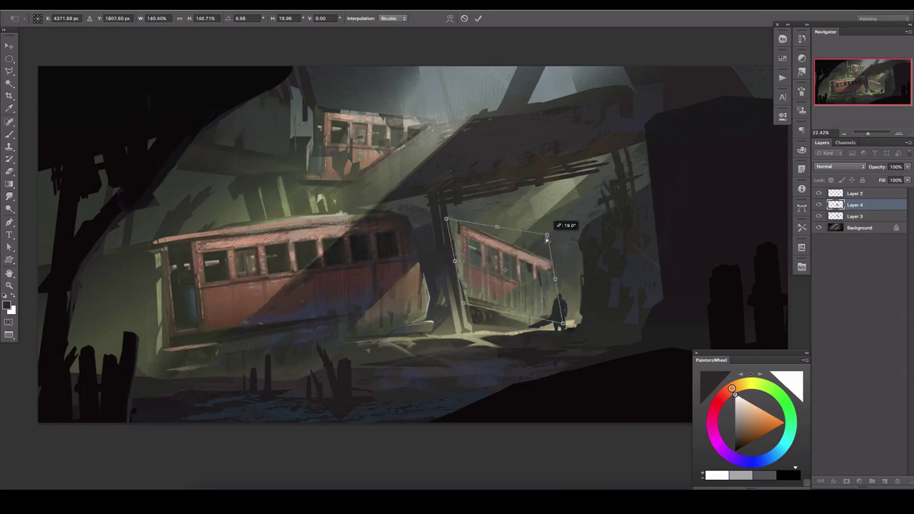
{"action": "key", "text": "Return"}
- Mirror the painting horizontally, hide the figure layer, and zoom in on the carriages
{"action": "key", "text": "ctrl+shift+h"}
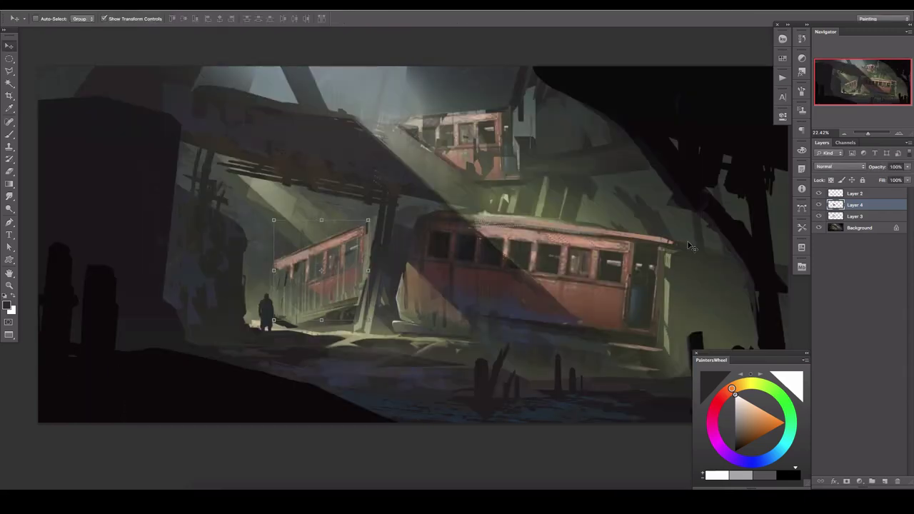
{"action": "left_click", "coordinate": [819, 193]}
{"action": "left_click", "coordinate": [885, 480]}
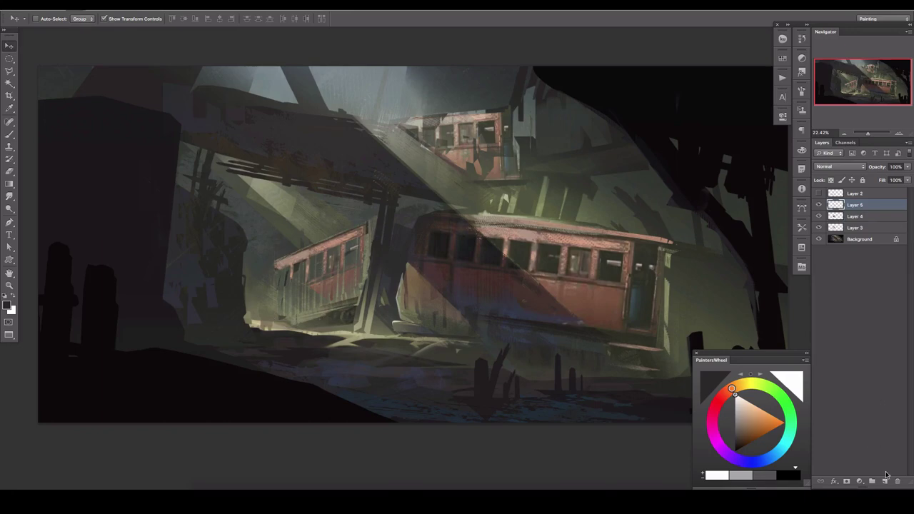
{"action": "key", "text": "ctrl+plus"}
{"action": "key", "text": "b"}
{"action": "key", "text": "ctrl+plus"}
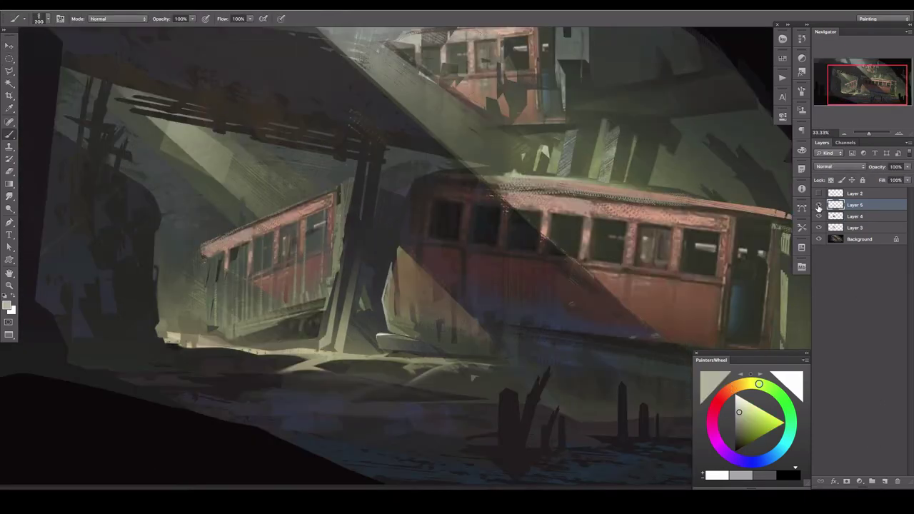
{"action": "key", "text": "Delete"}
- Centre the small carriage in view, show the figure layer again, and add a new layer
{"action": "left_click_drag", "start_coordinate": [267, 189], "coordinate": [438, 189]}
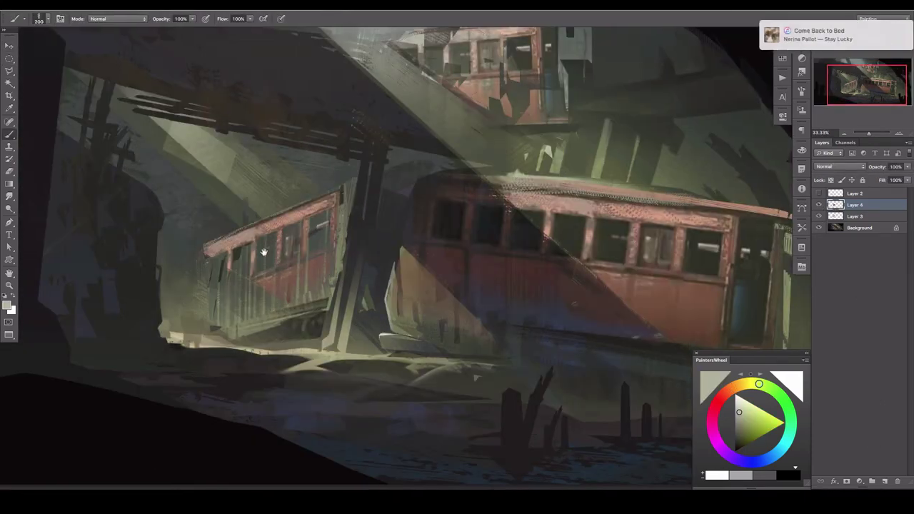
{"action": "key", "text": "l"}
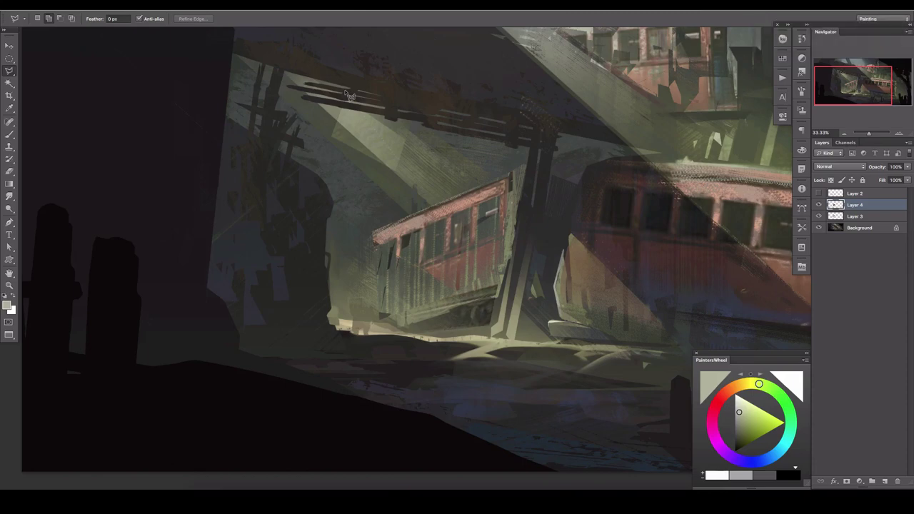
{"action": "left_click", "coordinate": [819, 194]}
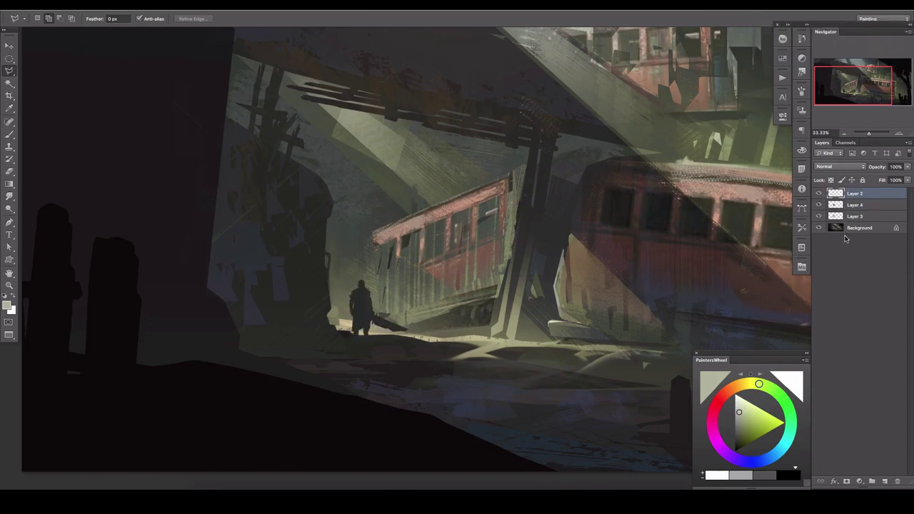
{"action": "left_click", "coordinate": [873, 481]}
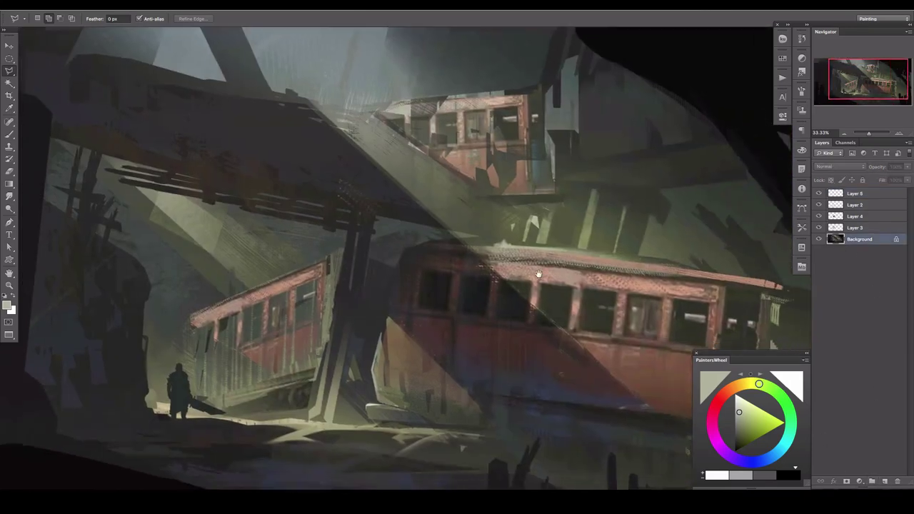
- Copy a carriage piece to a new layer and move it up onto the bridge
{"action": "left_click_drag", "start_coordinate": [539, 273], "coordinate": [415, 230]}
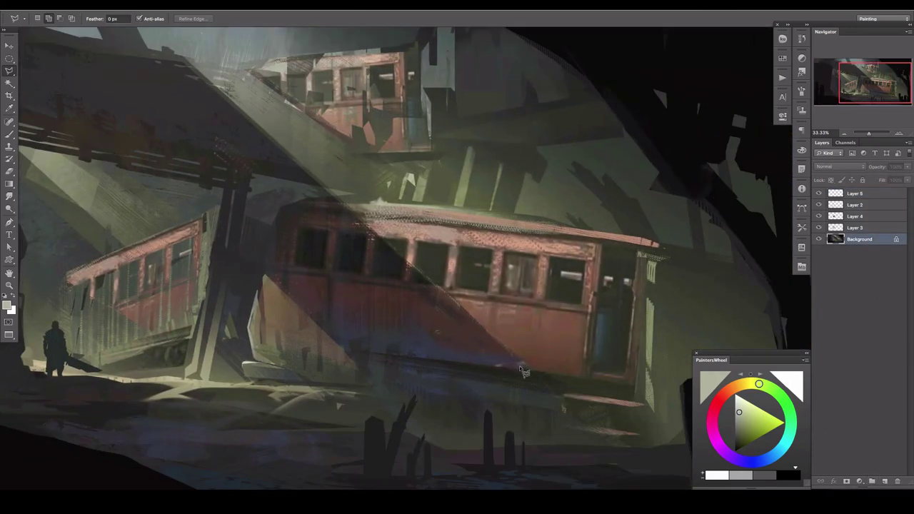
{"action": "double_click", "coordinate": [305, 294]}
{"action": "key", "text": "ctrl+j"}
{"action": "key", "text": "v"}
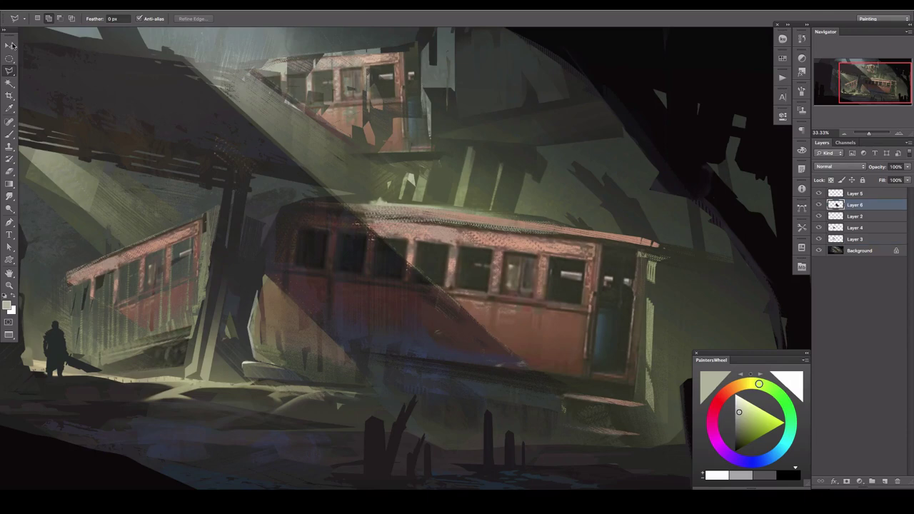
{"action": "left_click_drag", "start_coordinate": [305, 294], "coordinate": [318, 99]}
- Scale, rotate and skew the piece along the deck, then set it to Darken
{"action": "key", "text": "ctrl+t"}
{"action": "left_click_drag", "start_coordinate": [604, 347], "coordinate": [473, 298]}
{"action": "right_click", "coordinate": [367, 190]}
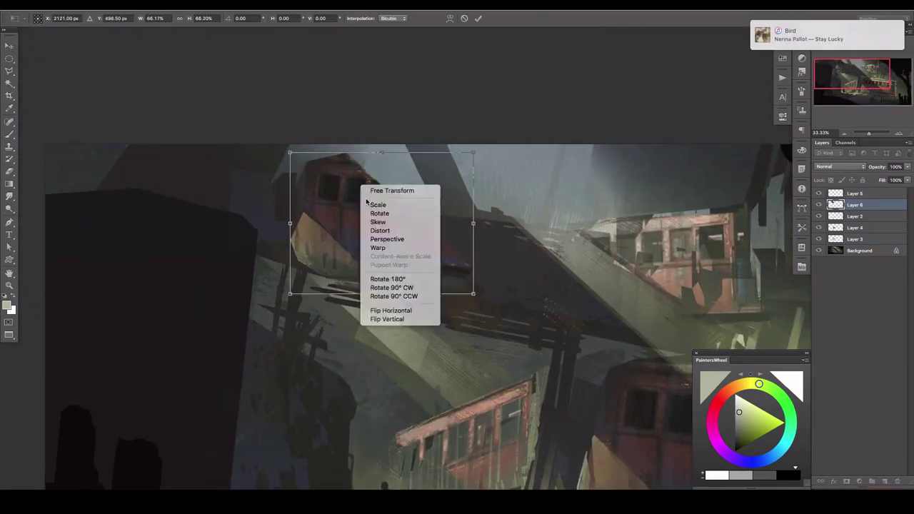
{"action": "left_click_drag", "start_coordinate": [380, 155], "coordinate": [262, 290]}
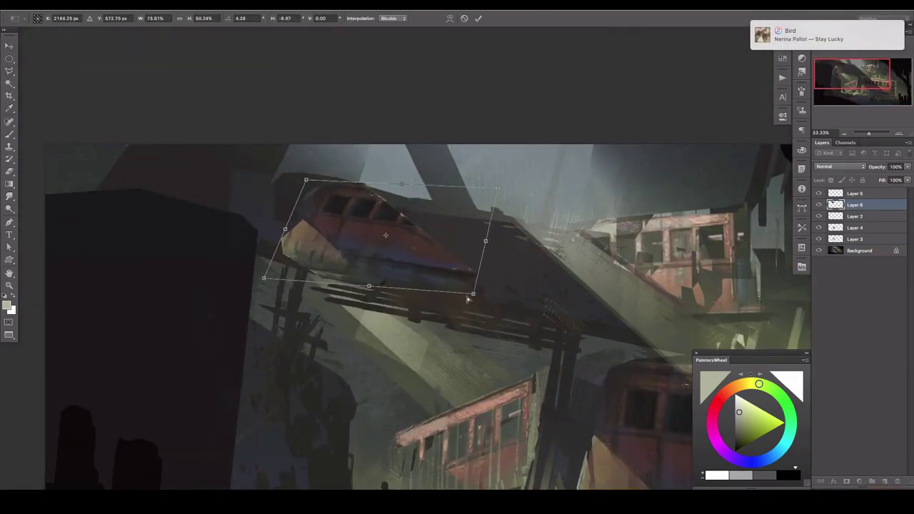
{"action": "key", "text": "Return"}
{"action": "left_click_drag", "start_coordinate": [319, 235], "coordinate": [370, 259]}
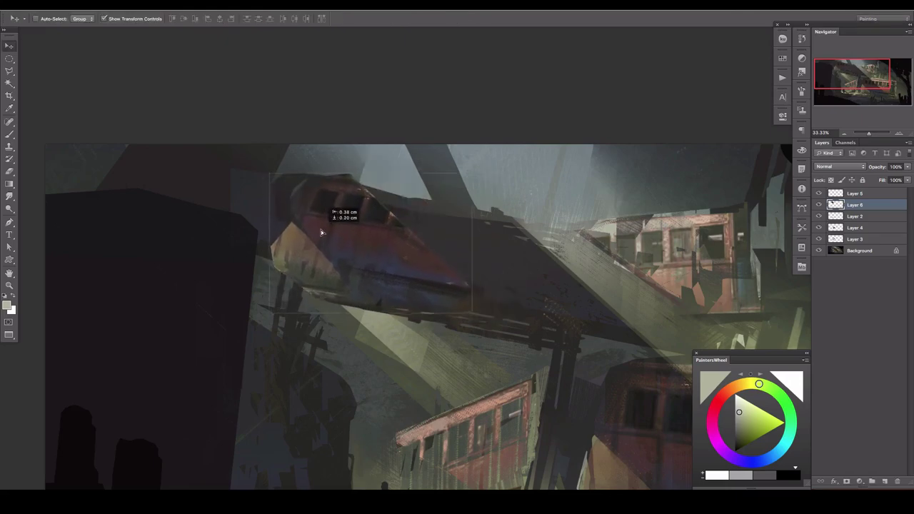
{"action": "left_click", "coordinate": [839, 166]}
{"action": "left_click", "coordinate": [828, 187]}
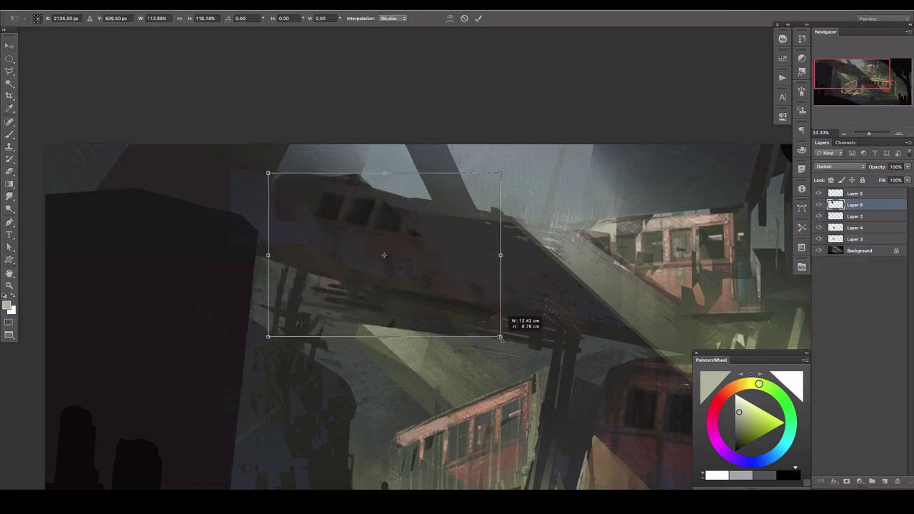
- Distort a corner of the darkened piece to sit on the deck
{"action": "key", "text": "b"}
{"action": "key", "text": "ctrl+t"}
{"action": "right_click", "coordinate": [317, 197]}
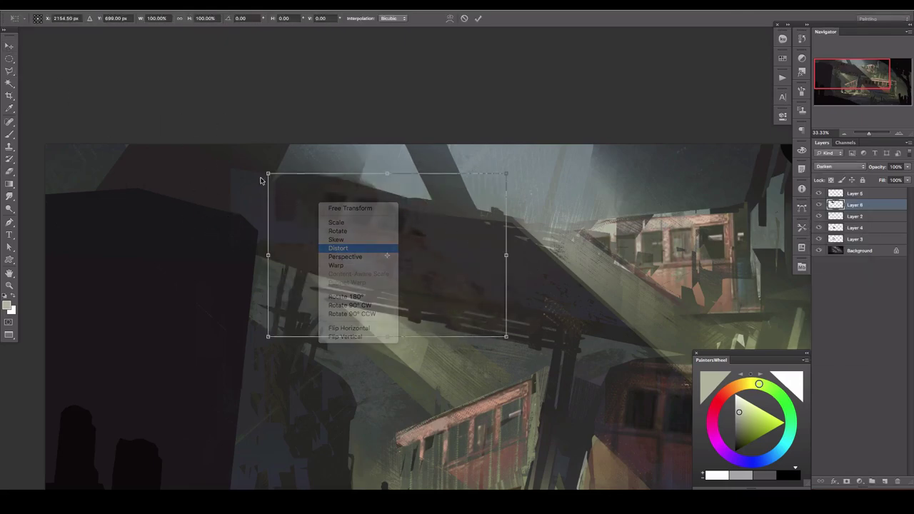
{"action": "left_click", "coordinate": [357, 249]}
{"action": "left_click_drag", "start_coordinate": [505, 165], "coordinate": [507, 179]}
{"action": "key", "text": "Return"}
- Duplicate the piece, shift the copy along the deck at 56% opacity, and add a layer
{"action": "key", "text": "v"}
{"action": "key", "text": "ctrl+j"}
{"action": "left_click_drag", "start_coordinate": [332, 258], "coordinate": [448, 283]}
{"action": "left_click", "coordinate": [907, 166]}
{"action": "left_click_drag", "start_coordinate": [902, 176], "coordinate": [889, 177]}
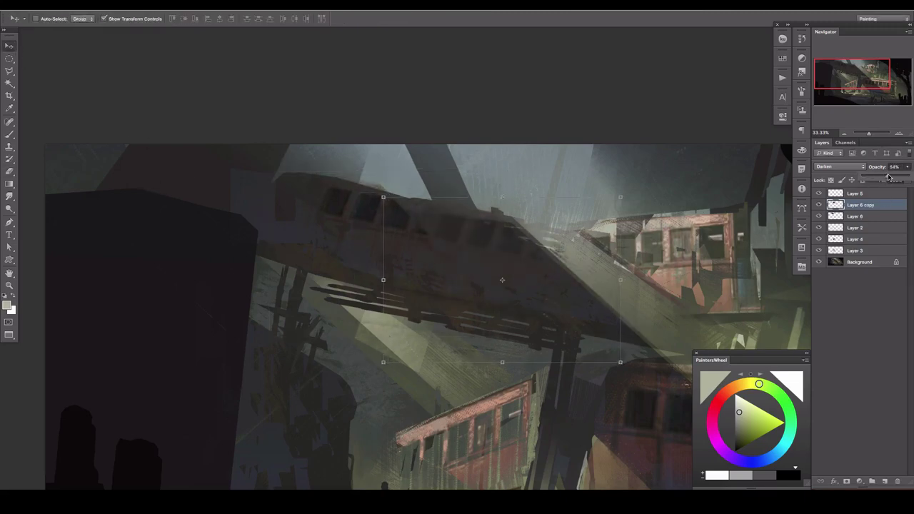
{"action": "left_click", "coordinate": [884, 481]}
- On a new layer, paint dark post silhouettes inside a polygonal outline above the carriage roof
{"action": "key", "text": "b"}
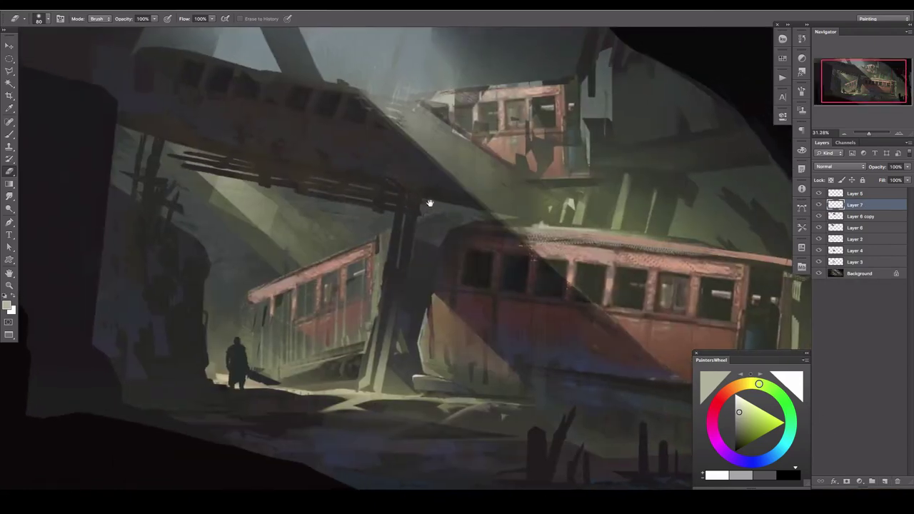
{"action": "scroll", "coordinate": [385, 208], "scroll_direction": "up", "scroll_amount": 5}
{"action": "key", "text": "ctrl+shift+alt+n"}
{"action": "key", "text": "l"}
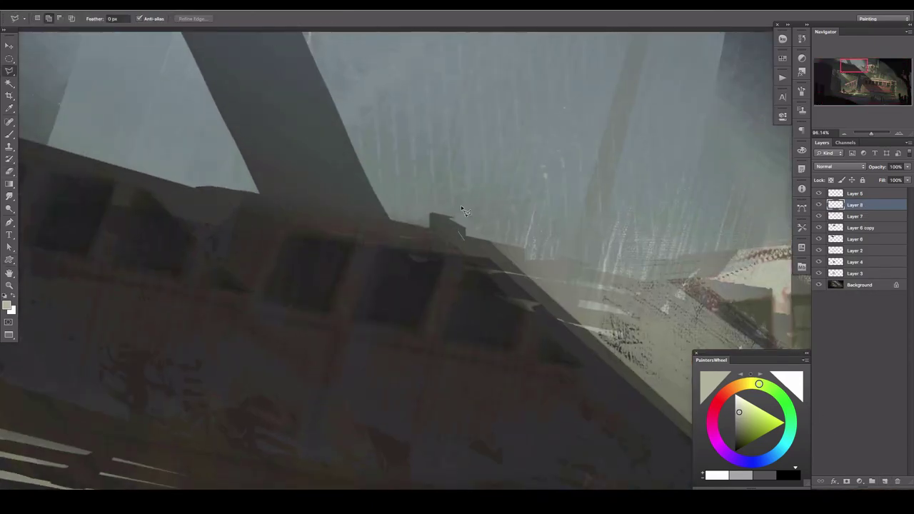
{"action": "left_click", "coordinate": [386, 230]}
{"action": "left_click", "coordinate": [360, 192]}
{"action": "left_click", "coordinate": [376, 112]}
{"action": "double_click", "coordinate": [379, 191]}
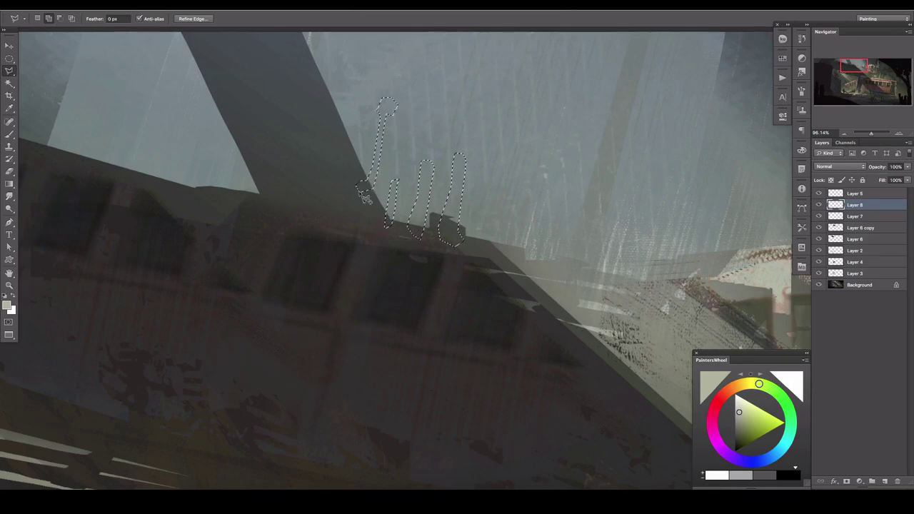
{"action": "key", "text": "b"}
{"action": "left_click_drag", "start_coordinate": [382, 115], "coordinate": [453, 229]}
- Position the pole copy near the carriages and merge the tram layers down into Layer 7
{"action": "key", "text": "ctrl+d"}
{"action": "key", "text": "e"}
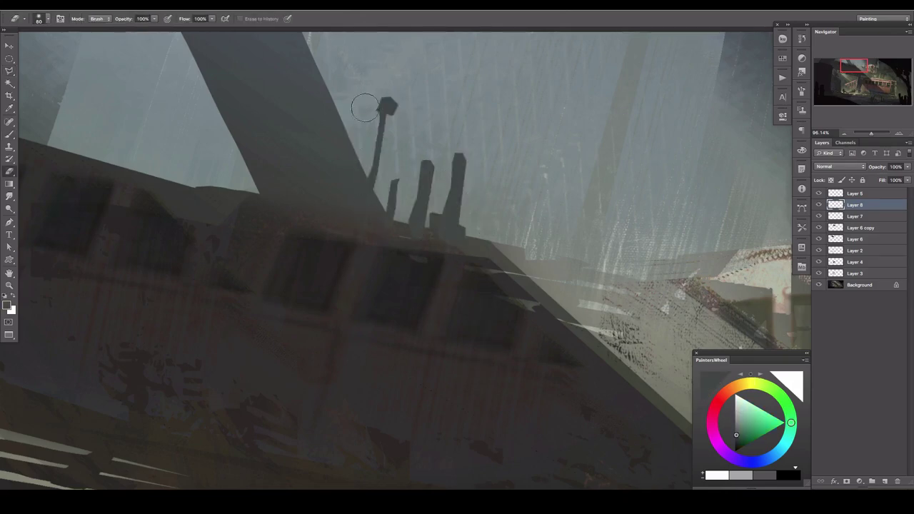
{"action": "key", "text": "v"}
{"action": "left_click_drag", "start_coordinate": [361, 106], "coordinate": [371, 171], "text": "alt"}
{"action": "left_click_drag", "start_coordinate": [870, 133], "coordinate": [869, 133]}
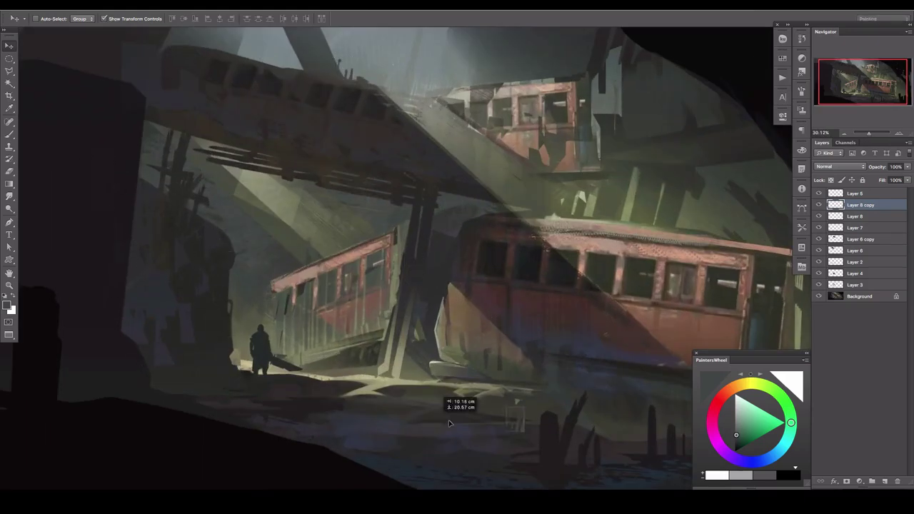
{"action": "key", "text": "ctrl+e"}
{"action": "key", "text": "ctrl+e"}
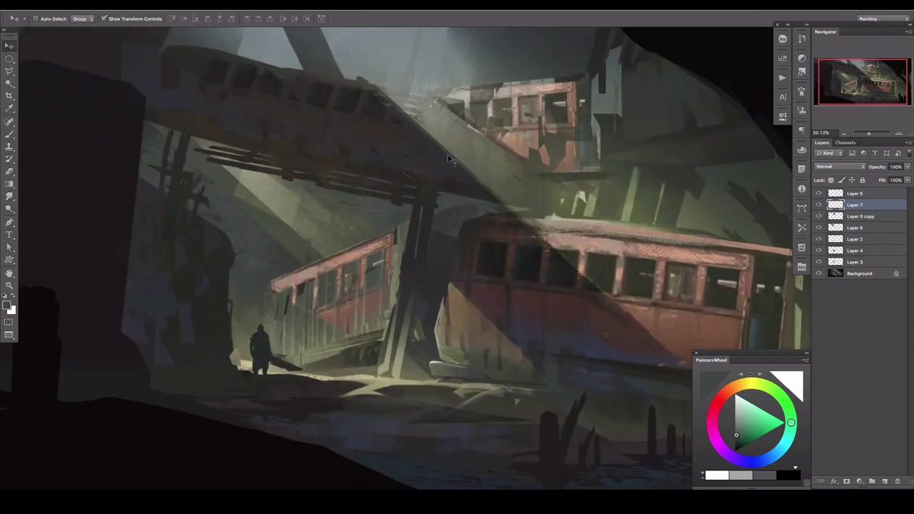
{"action": "key", "text": "ctrl+plus"}
- Brush reddish-brown sampled from the tram into the selected slanted tram front
{"action": "key", "text": "l"}
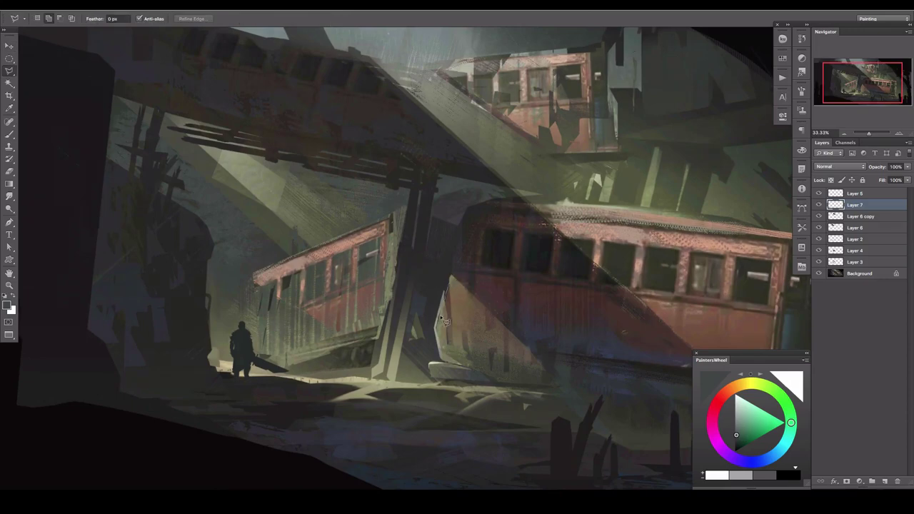
{"action": "left_click", "coordinate": [449, 279]}
{"action": "key", "text": "b"}
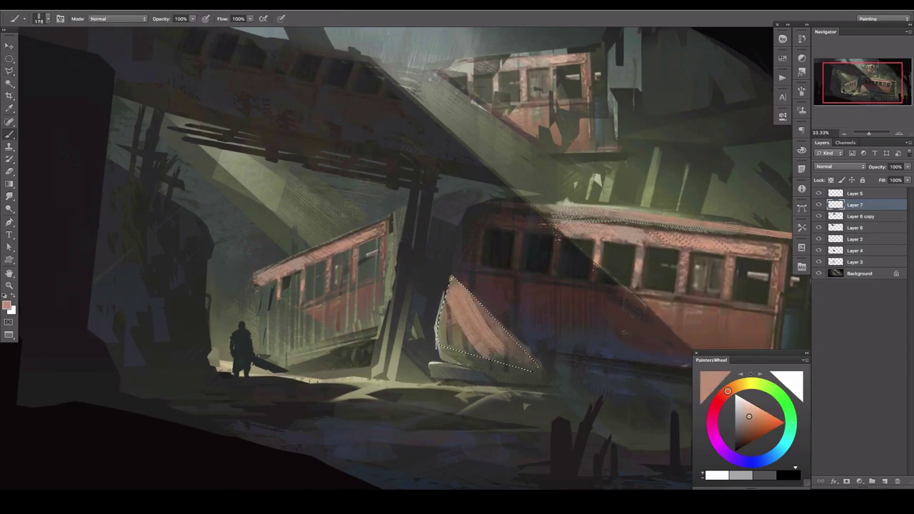
{"action": "left_click", "coordinate": [740, 326], "text": "alt"}
{"action": "left_click_drag", "start_coordinate": [472, 300], "coordinate": [514, 357]}
{"action": "left_click_drag", "start_coordinate": [446, 286], "coordinate": [532, 364]}
{"action": "left_click_drag", "start_coordinate": [442, 328], "coordinate": [493, 285]}
{"action": "key", "text": "ctrl+d"}
- Set the eraser to full opacity at size 175 and fade Layer 7 to 78% opacity
{"action": "key", "text": "e"}
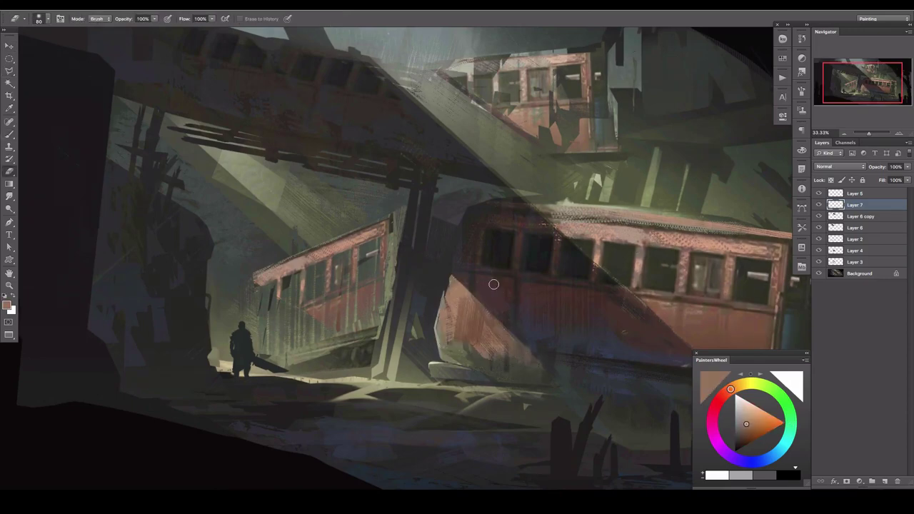
{"action": "key", "text": "0"}
{"action": "key", "text": "bracketright"}
{"action": "key", "text": "bracketright"}
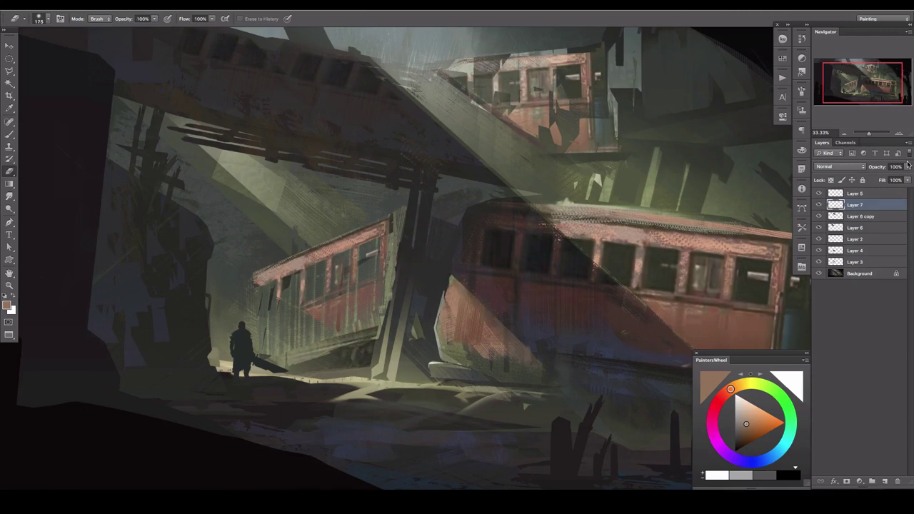
{"action": "left_click_drag", "start_coordinate": [908, 167], "coordinate": [901, 178]}
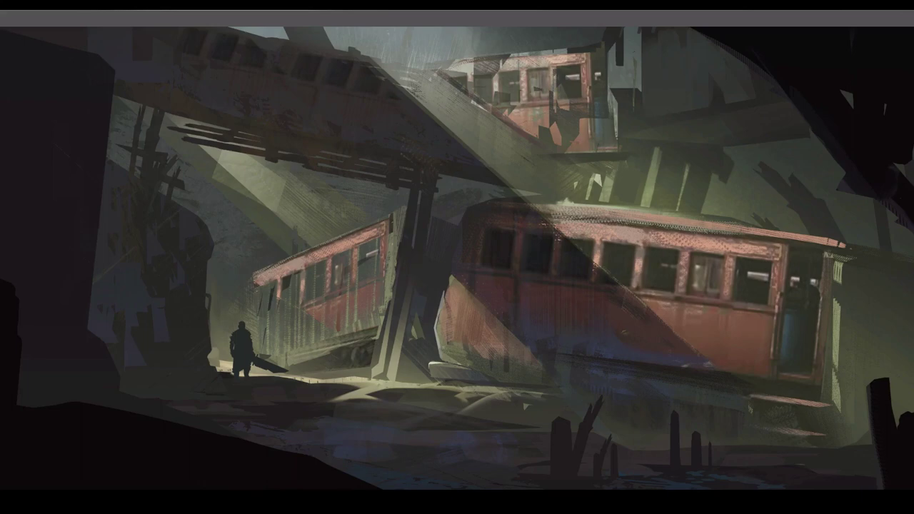
{"action": "key", "text": "Tab"}
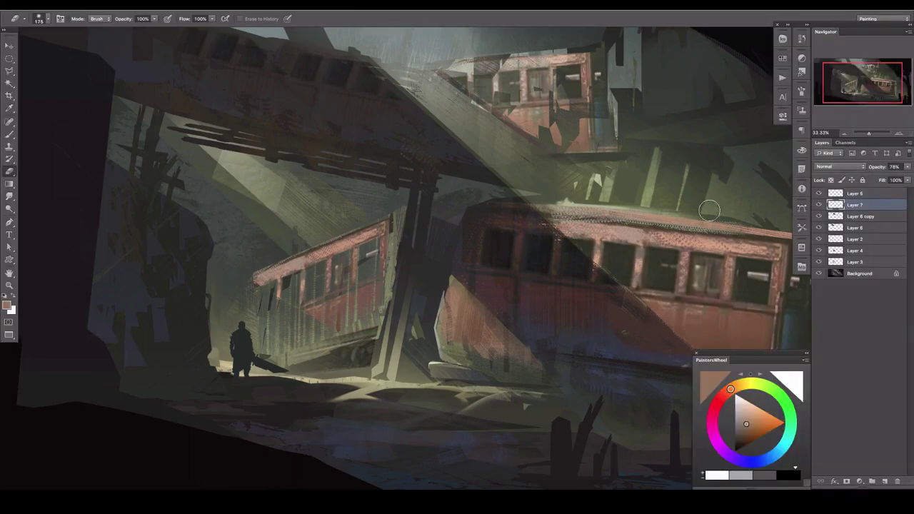
{"action": "left_click_drag", "start_coordinate": [871, 133], "coordinate": [867, 135]}
- On a new layer, Color Range-select the dark areas and block in lower-left foreground shapes
{"action": "left_click", "coordinate": [884, 481]}
{"action": "left_click", "coordinate": [214, 133]}
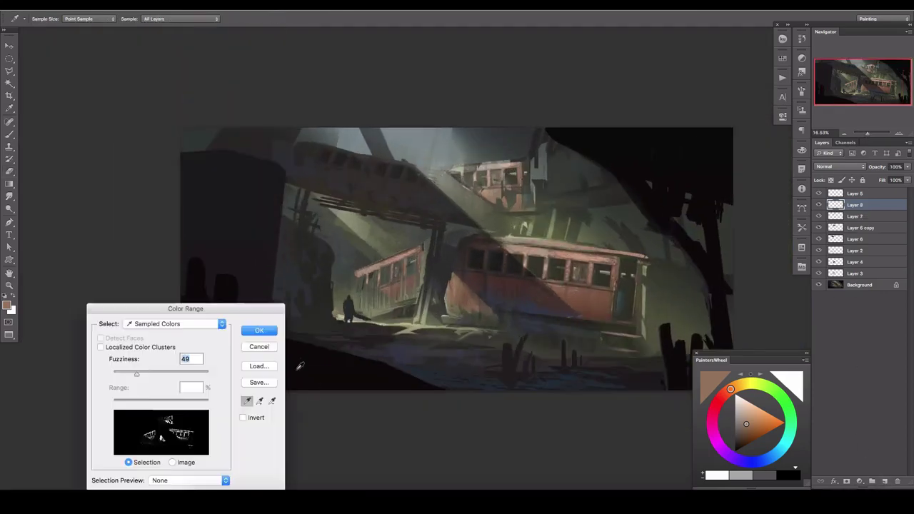
{"action": "left_click", "coordinate": [328, 252]}
{"action": "key", "text": "Return"}
{"action": "mouse_move", "coordinate": [408, 286]}
{"action": "left_mouse_down"}
{"action": "mouse_move", "coordinate": [484, 338]}
{"action": "mouse_move", "coordinate": [183, 188]}
{"action": "left_mouse_up"}
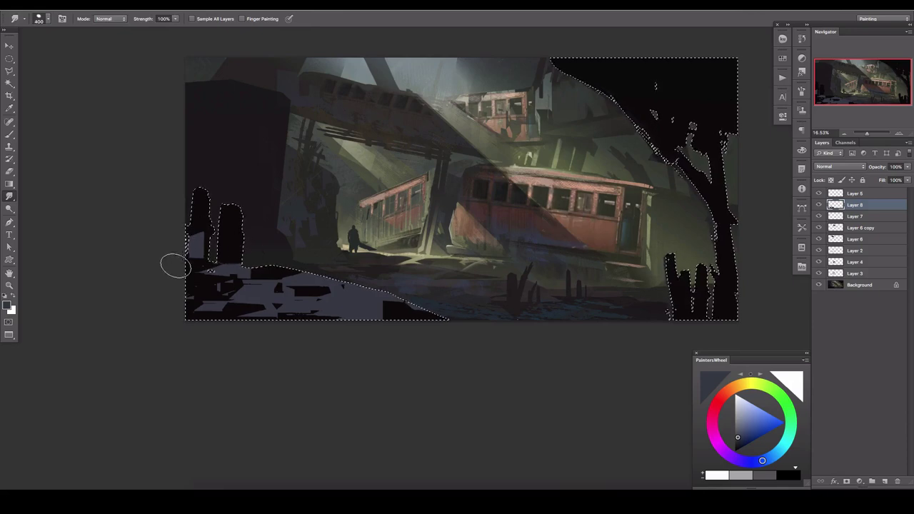
- Paint pale strokes over the foreground shapes and smudge them into streaks at size 200
{"action": "key", "text": "b"}
{"action": "left_click_drag", "start_coordinate": [245, 307], "coordinate": [350, 307]}
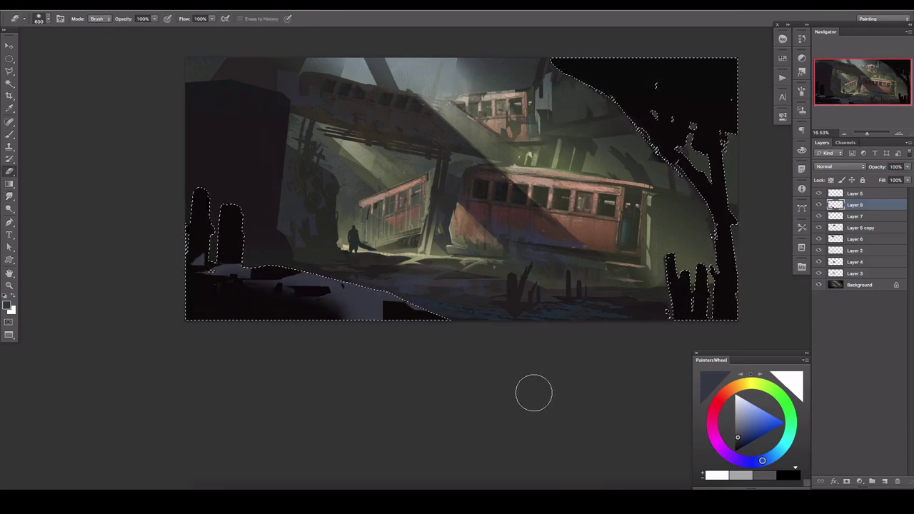
{"action": "key", "text": "r"}
{"action": "mouse_move", "coordinate": [221, 292]}
{"action": "left_mouse_down"}
{"action": "mouse_move", "coordinate": [230, 320]}
{"action": "mouse_move", "coordinate": [307, 302]}
{"action": "mouse_move", "coordinate": [188, 285]}
{"action": "left_mouse_up"}
{"action": "key", "text": "bracketleft"}
{"action": "key", "text": "ctrl+d"}
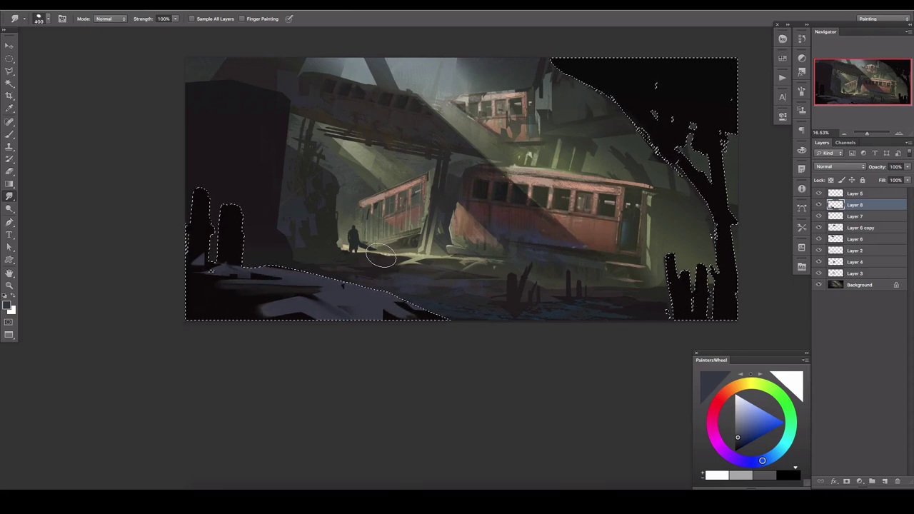
- Add a layer mask to Layer 8 and fade its pale streaks to 68% opacity
{"action": "key", "text": "e"}
{"action": "left_click", "coordinate": [846, 481]}
{"action": "key", "text": "b"}
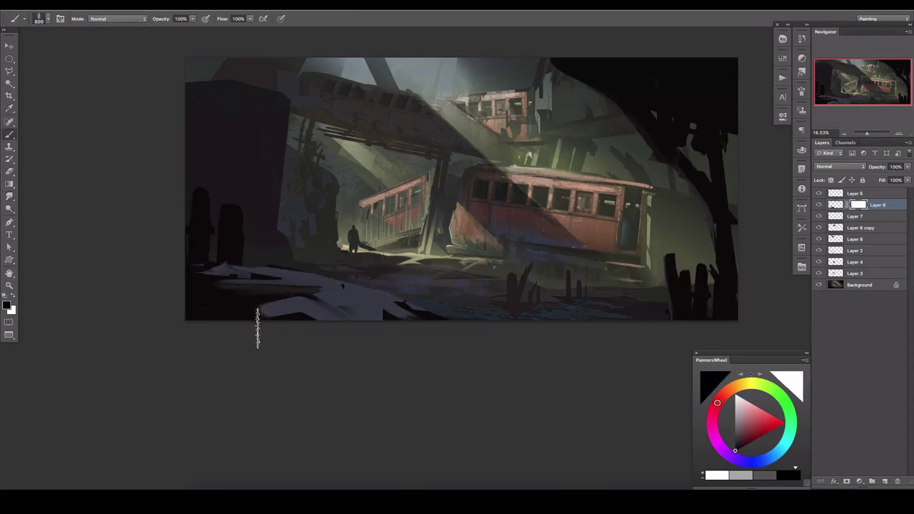
{"action": "left_click_drag", "start_coordinate": [906, 166], "coordinate": [893, 180]}
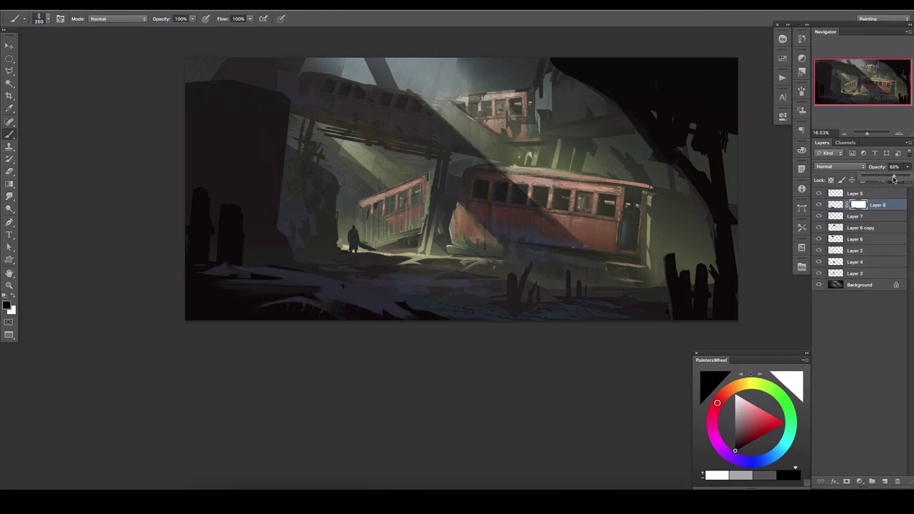
- Bring Layer 2 to the top of the stack and add a new Layer 9
{"action": "key", "text": "alt+["}
{"action": "key", "text": "alt+["}
{"action": "key", "text": "alt+["}
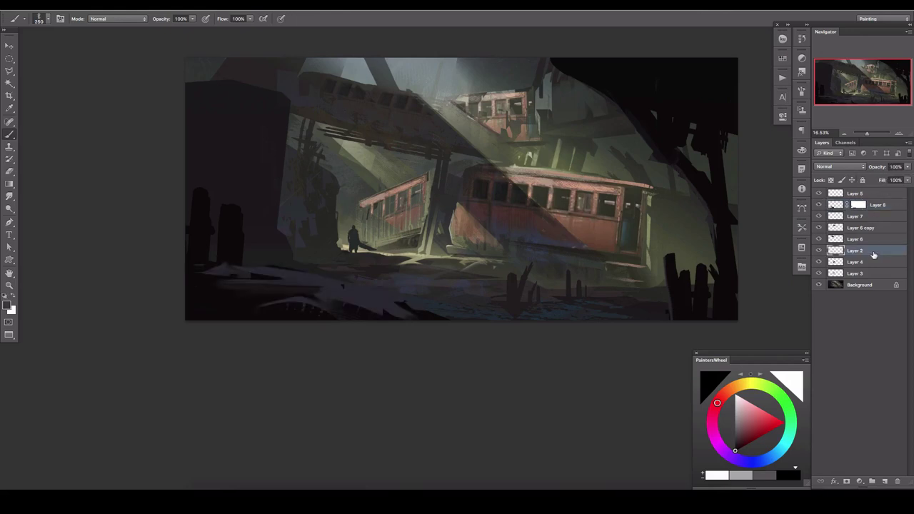
{"action": "key", "text": "ctrl+shift+]"}
{"action": "key", "text": "alt+["}
{"action": "key", "text": "ctrl+shift+alt+n"}
- Lasso and fill a dark spiked helmet on the standing figure, then fit the painting on screen
{"action": "key", "text": "alt+]"}
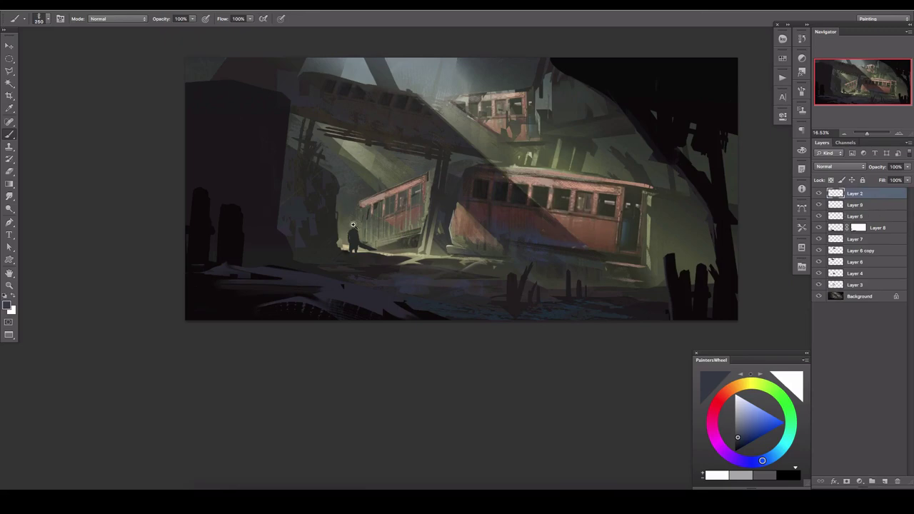
{"action": "scroll", "coordinate": [353, 224], "scroll_direction": "up", "scroll_amount": 5}
{"action": "key", "text": "l"}
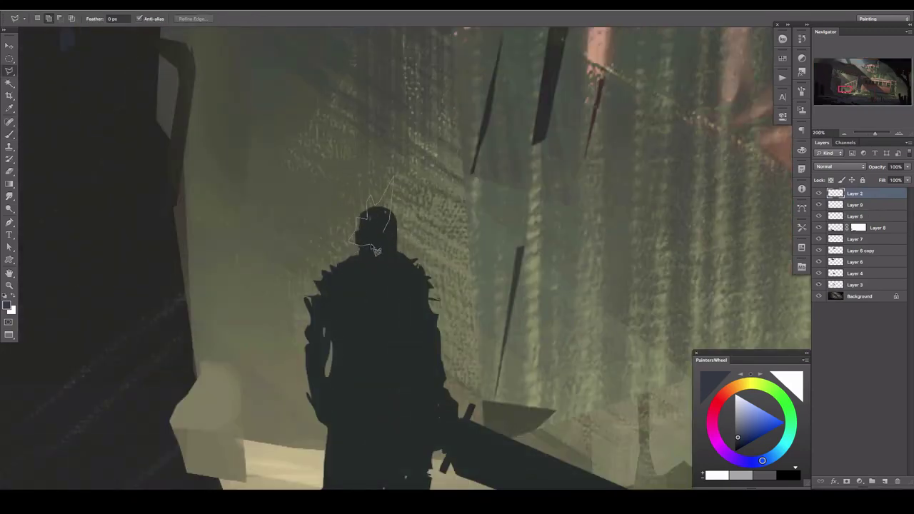
{"action": "double_click", "coordinate": [397, 236]}
{"action": "key", "text": "alt+BackSpace"}
{"action": "key", "text": "ctrl+d"}
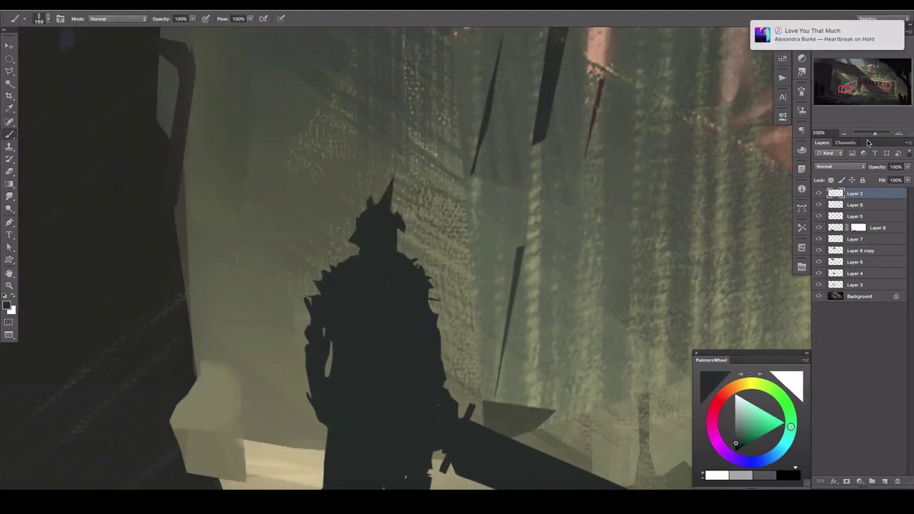
{"action": "key", "text": "ctrl+0"}
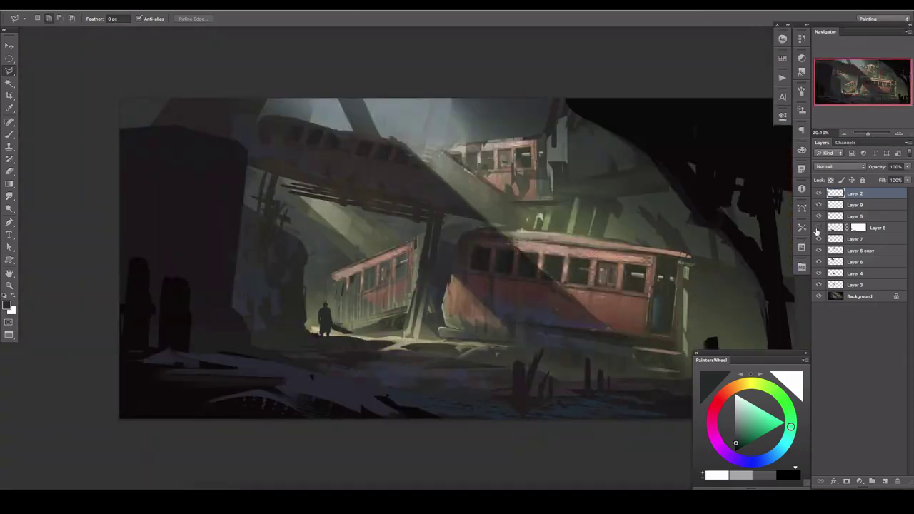
- Add a new layer and zoom in on the upper-left trams and sky
{"action": "left_click", "coordinate": [884, 481]}
{"action": "scroll", "coordinate": [581, 367], "scroll_direction": "right", "scroll_amount": 4}
{"action": "scroll", "coordinate": [581, 367], "scroll_direction": "down", "scroll_amount": 2}
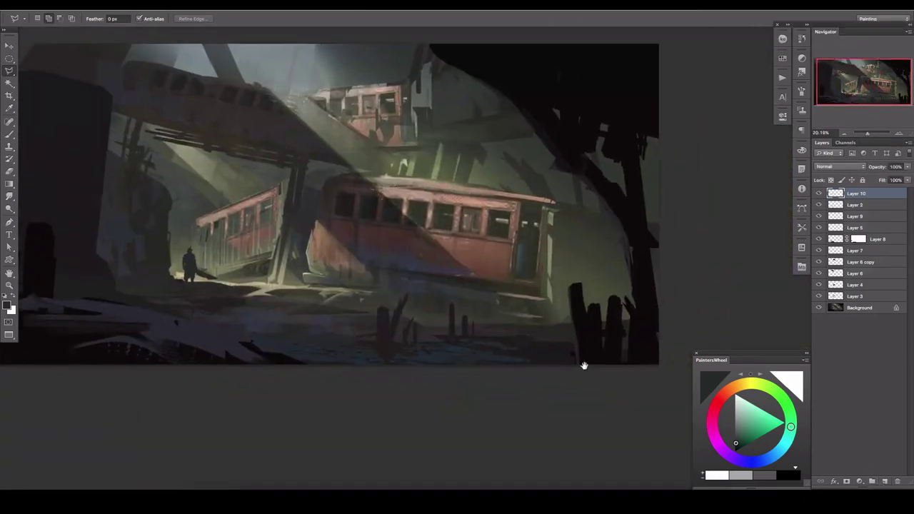
{"action": "key", "text": "XF86AudioMute"}
{"action": "key", "text": "ctrl+plus"}
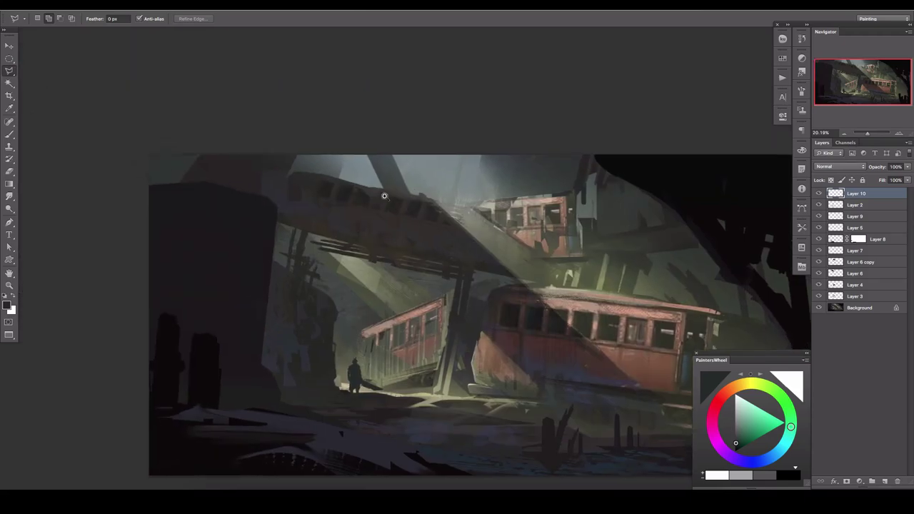
{"action": "key", "text": "ctrl+plus"}
{"action": "left_click_drag", "start_coordinate": [427, 339], "coordinate": [348, 131]}
{"action": "left_click_drag", "start_coordinate": [495, 145], "coordinate": [402, 174]}
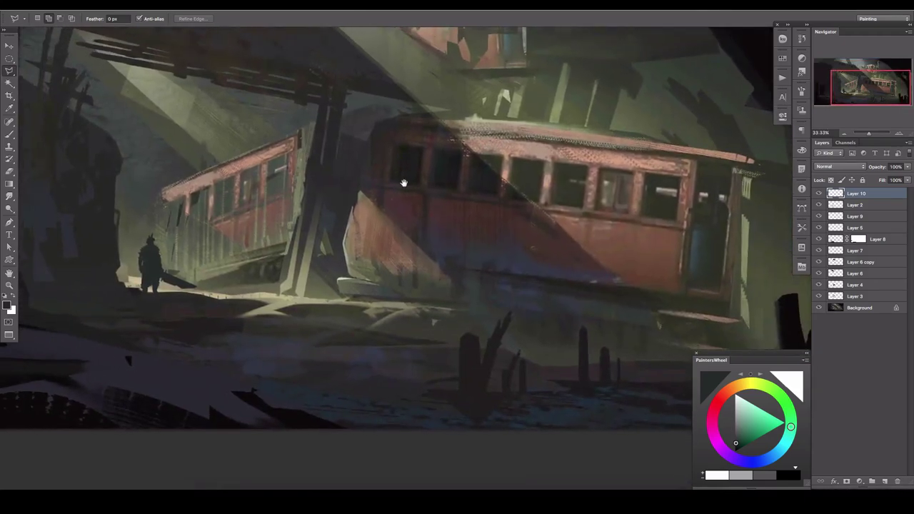
{"action": "left_click_drag", "start_coordinate": [458, 174], "coordinate": [479, 205]}
{"action": "mouse_move", "coordinate": [748, 51]}
{"action": "left_mouse_down"}
{"action": "mouse_move", "coordinate": [421, 209]}
{"action": "mouse_move", "coordinate": [353, 173]}
{"action": "left_mouse_up"}
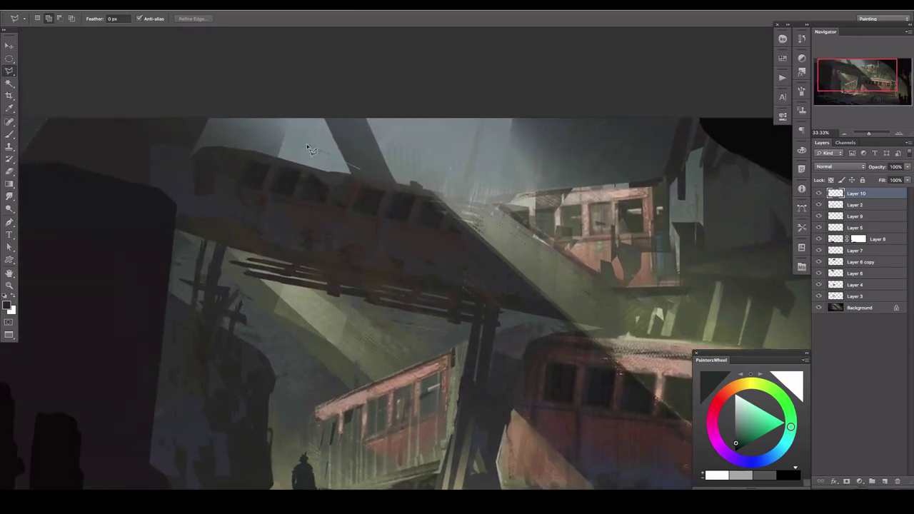
- Outline and fill dark truss cross-braces above the bridge
{"action": "left_click", "coordinate": [314, 139]}
{"action": "key", "text": "b"}
{"action": "left_click_drag", "start_coordinate": [314, 140], "coordinate": [309, 151]}
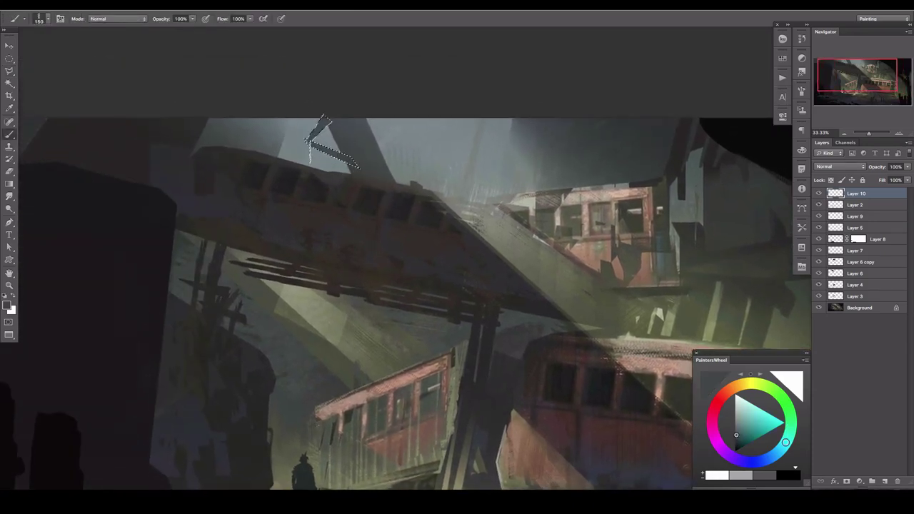
{"action": "key", "text": "l"}
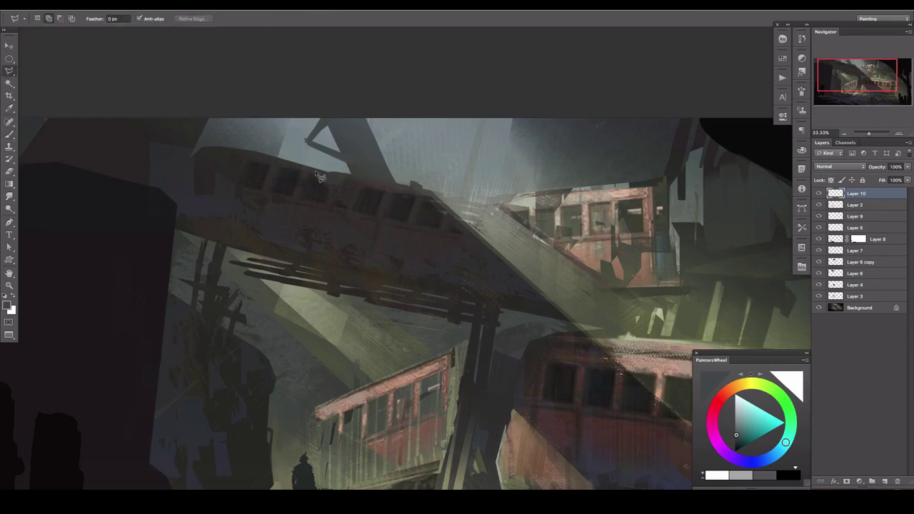
{"action": "double_click", "coordinate": [320, 130]}
{"action": "key", "text": "alt+BackSpace"}
{"action": "key", "text": "ctrl+d"}
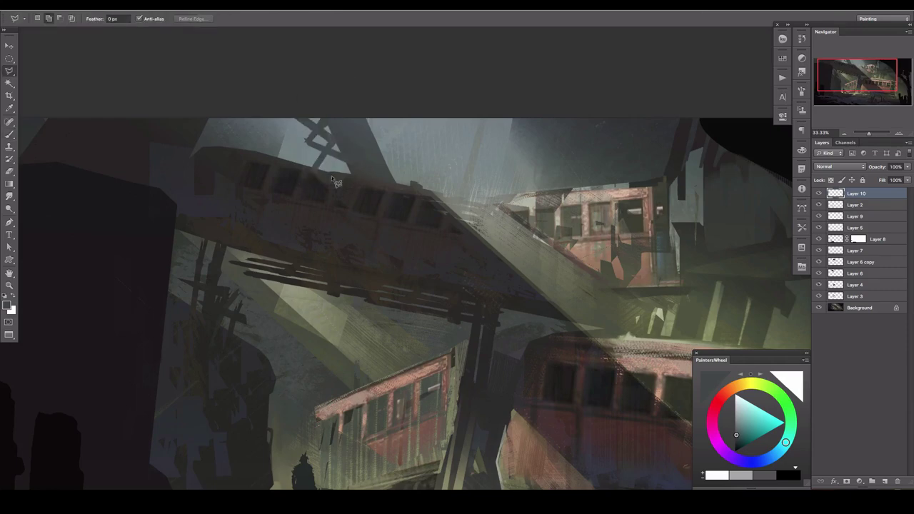
- Paint the truss edge strip and add lighter accents with a size 200 brush
{"action": "left_click", "coordinate": [303, 172]}
{"action": "key", "text": "b"}
{"action": "left_click_drag", "start_coordinate": [305, 146], "coordinate": [307, 171]}
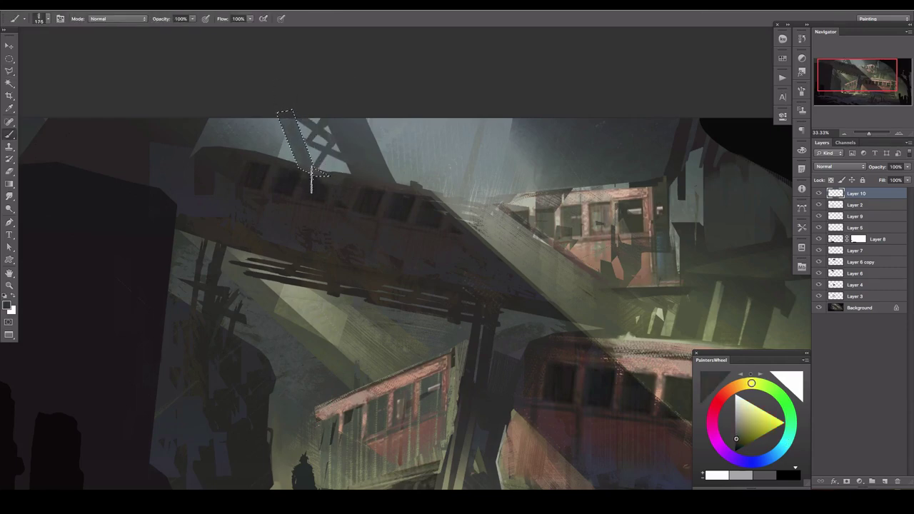
{"action": "left_click", "coordinate": [174, 128], "text": "alt"}
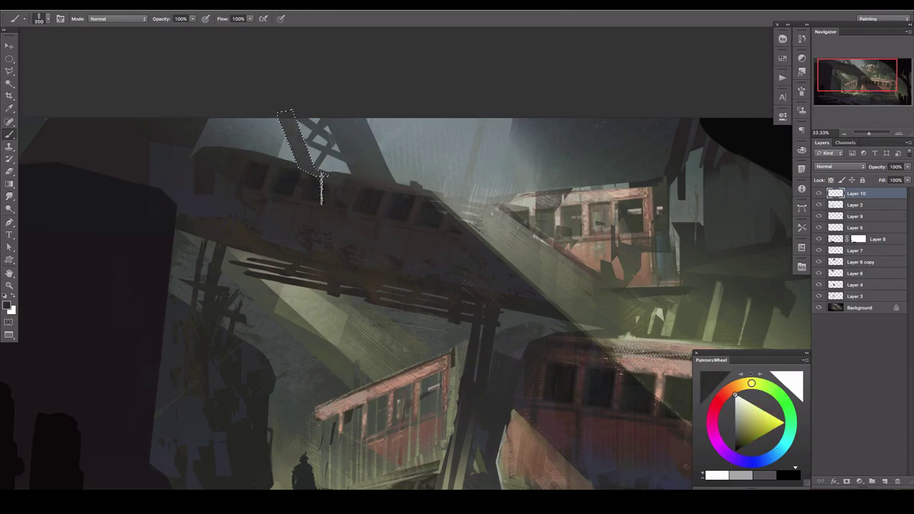
{"action": "key", "text": "bracketright"}
{"action": "left_click_drag", "start_coordinate": [321, 146], "coordinate": [307, 118]}
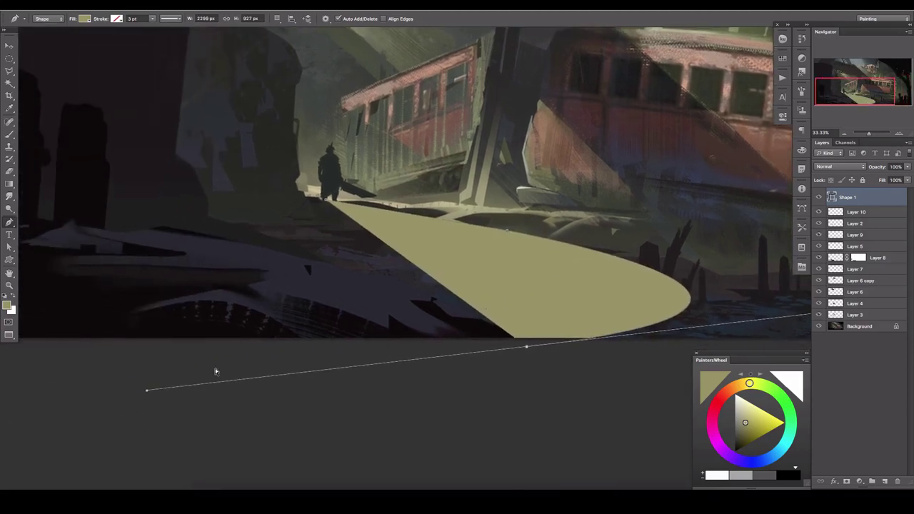
- Finish drawing the curved light-beam shape across the ground
{"action": "key", "text": "ctrl+z"}
{"action": "left_click_drag", "start_coordinate": [527, 347], "coordinate": [471, 410]}
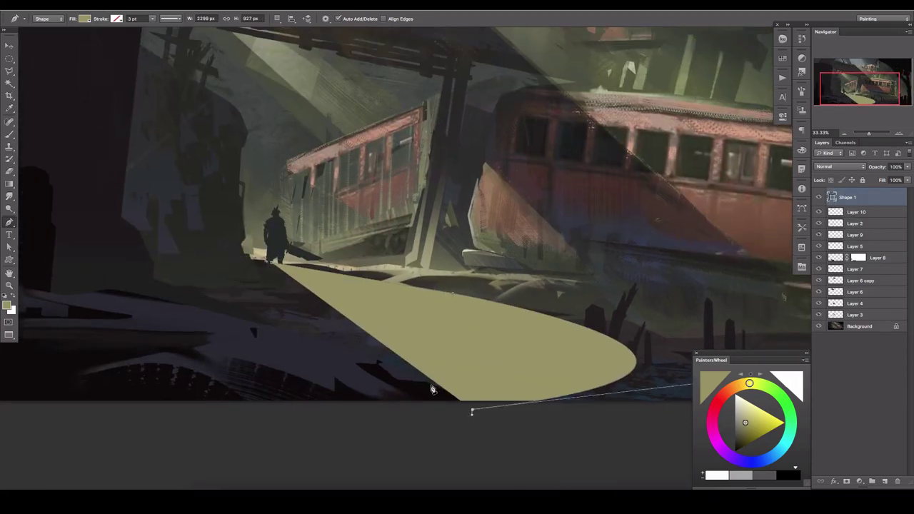
{"action": "mouse_move", "coordinate": [557, 295]}
{"action": "left_mouse_down"}
{"action": "mouse_move", "coordinate": [553, 308]}
{"action": "mouse_move", "coordinate": [517, 308]}
{"action": "left_mouse_up"}
{"action": "mouse_move", "coordinate": [161, 383]}
{"action": "left_mouse_down"}
{"action": "mouse_move", "coordinate": [233, 382]}
{"action": "mouse_move", "coordinate": [241, 359]}
{"action": "mouse_move", "coordinate": [435, 347]}
{"action": "mouse_move", "coordinate": [335, 235]}
{"action": "left_mouse_up"}
- Duplicate the curved light shape and move the copy beside the original
{"action": "key", "text": "ctrl+j"}
{"action": "key", "text": "v"}
{"action": "left_click_drag", "start_coordinate": [258, 361], "coordinate": [457, 390]}
{"action": "key", "text": "Return"}
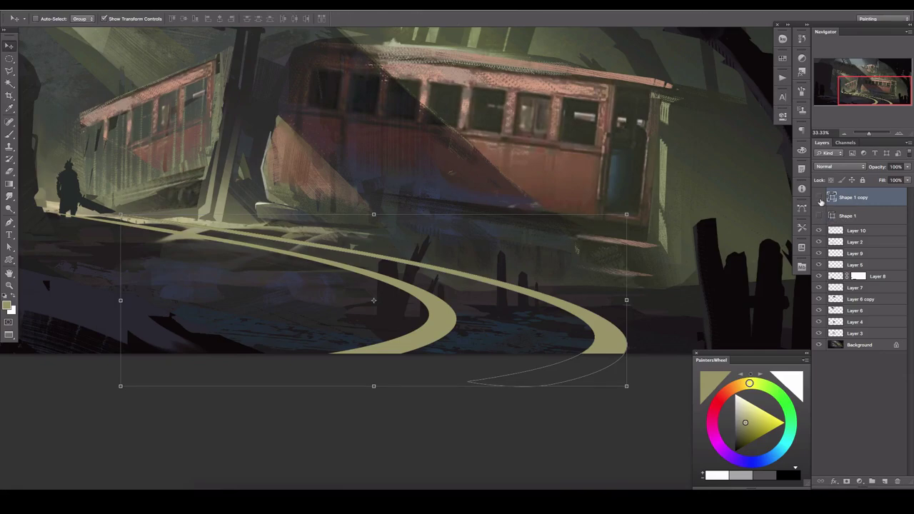
- Group both curve layers into masked Group 1 and invert the mask to reveal the beams
{"action": "key", "text": "Return"}
{"action": "left_click", "coordinate": [877, 217], "text": "shift"}
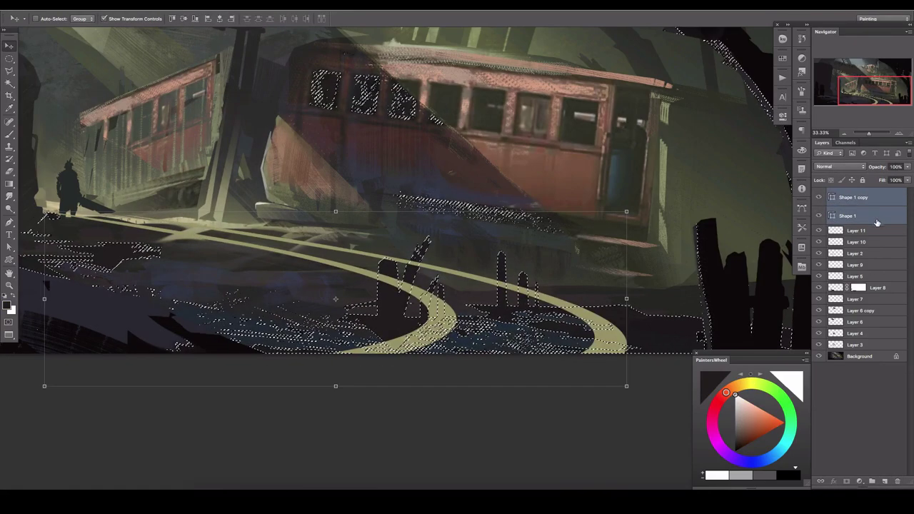
{"action": "key", "text": "ctrl+g"}
{"action": "left_click", "coordinate": [846, 482]}
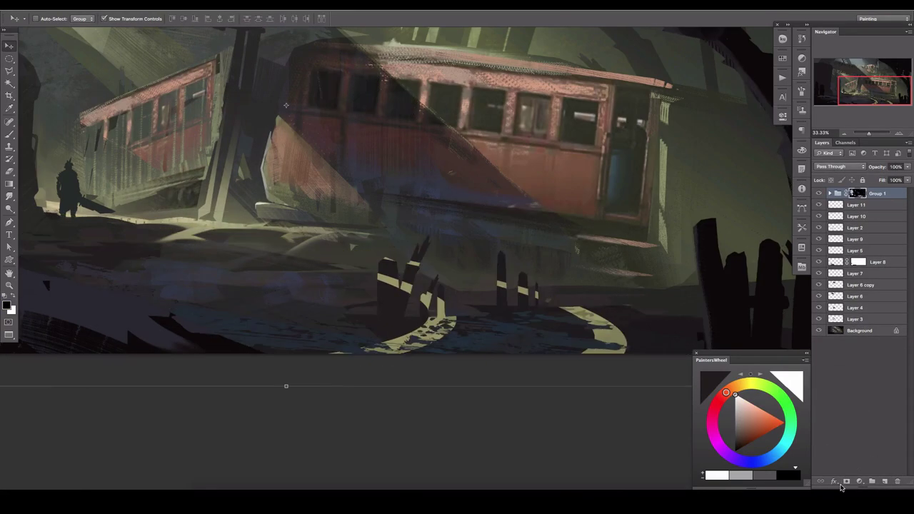
{"action": "key", "text": "ctrl+i"}
- Brighten the lower curved rail in white on Group 1's mask and add Layer 12
{"action": "key", "text": "b"}
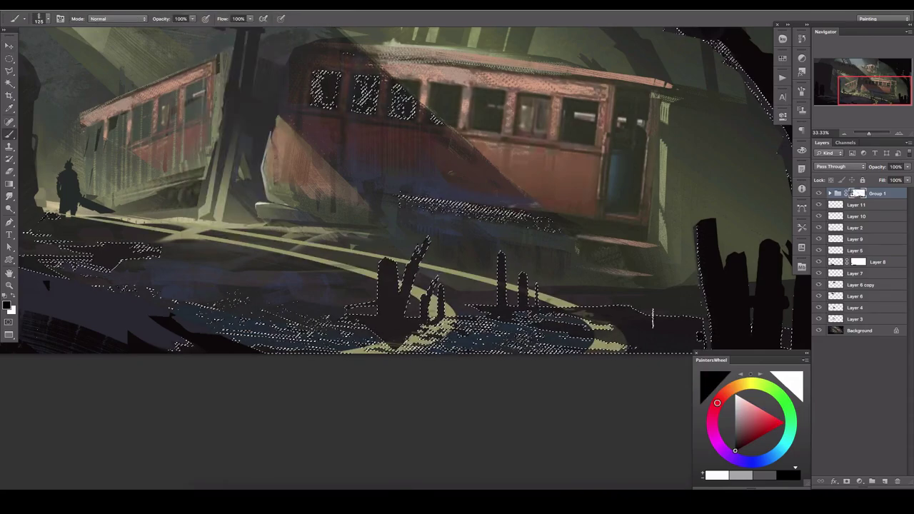
{"action": "key", "text": "bracketright"}
{"action": "key", "text": "bracketright"}
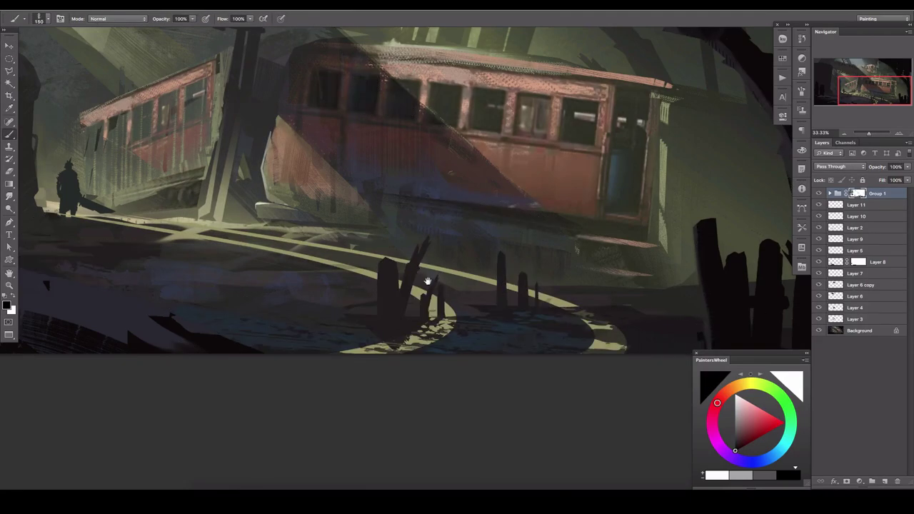
{"action": "key", "text": "x"}
{"action": "left_click_drag", "start_coordinate": [448, 305], "coordinate": [357, 350]}
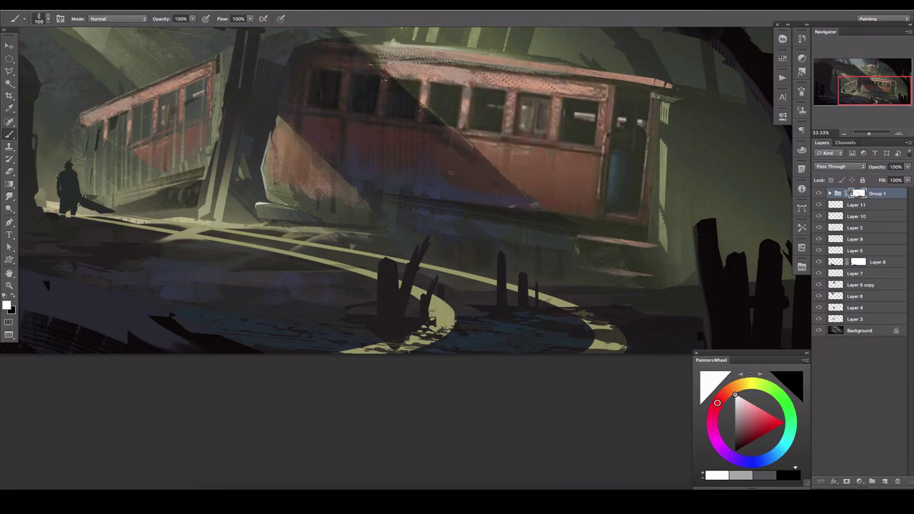
{"action": "key", "text": "x"}
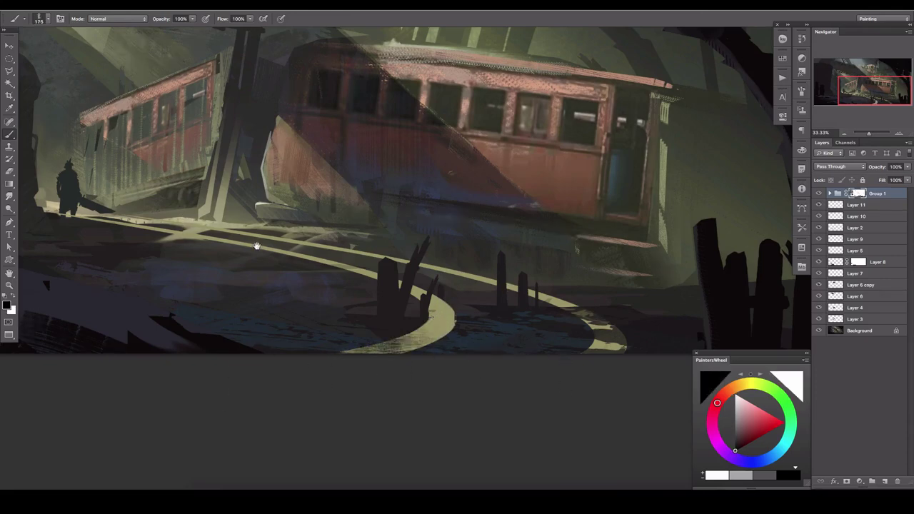
{"action": "left_click_drag", "start_coordinate": [256, 246], "coordinate": [401, 288]}
{"action": "key", "text": "ctrl+shift+alt+n"}
- Sample dark brown and pale yellow, then smudge the dark ground near the figure
{"action": "left_click", "coordinate": [351, 278], "text": "alt"}
{"action": "key", "text": "bracketleft"}
{"action": "key", "text": "bracketleft"}
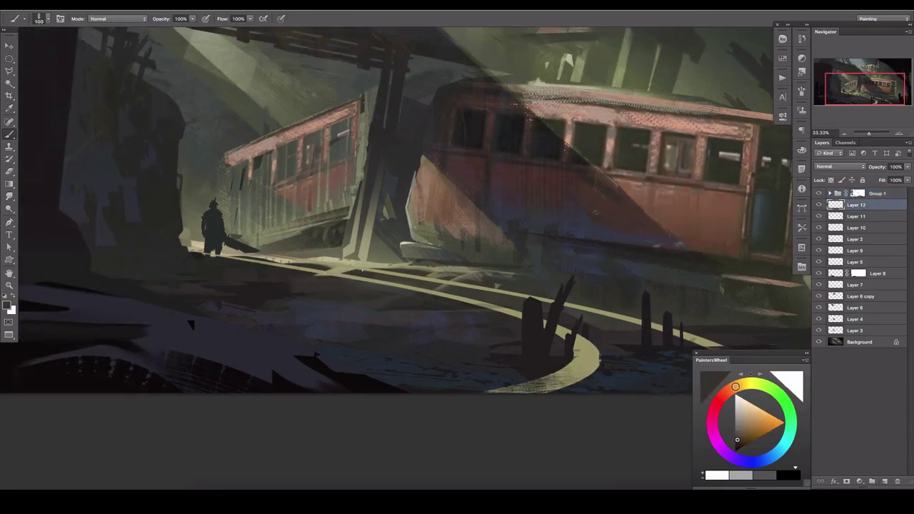
{"action": "key", "text": "u"}
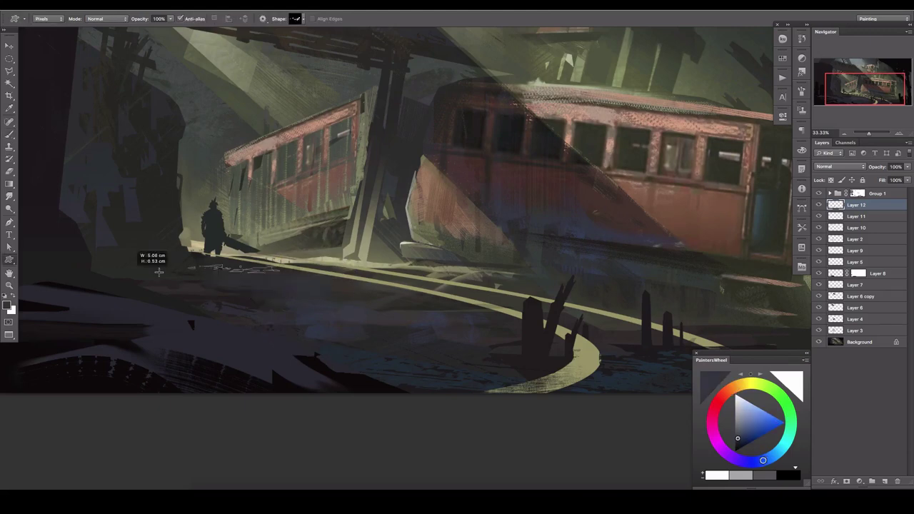
{"action": "left_click", "coordinate": [451, 278], "text": "alt"}
{"action": "key", "text": "d"}
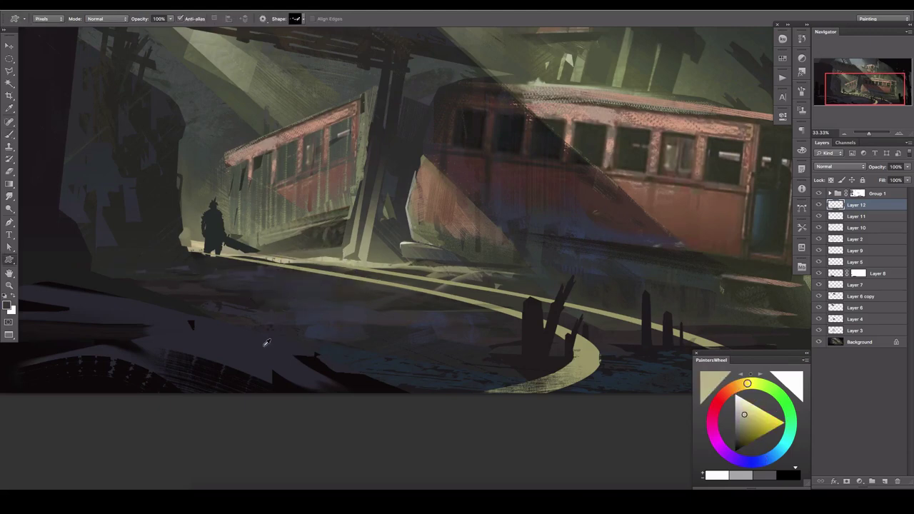
{"action": "key", "text": "r"}
{"action": "key", "text": "bracketleft"}
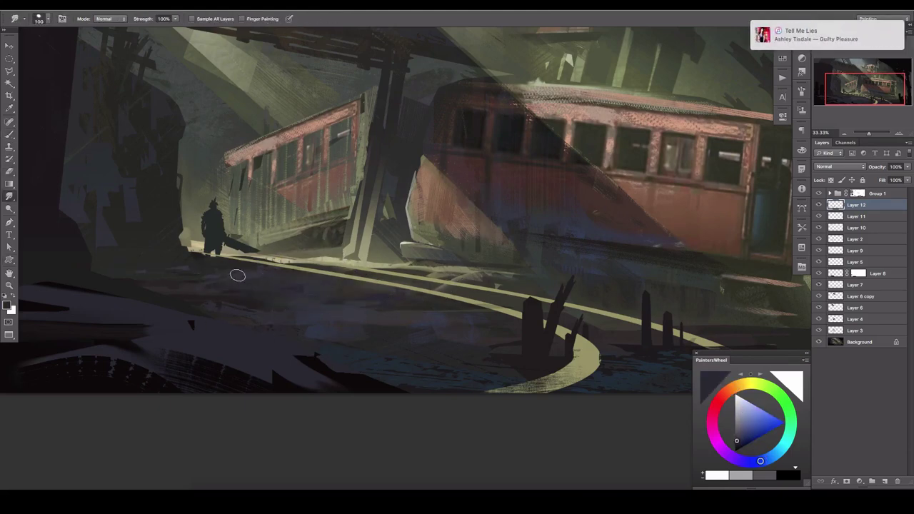
{"action": "mouse_move", "coordinate": [235, 265]}
{"action": "left_mouse_down"}
{"action": "mouse_move", "coordinate": [347, 307]}
{"action": "mouse_move", "coordinate": [253, 336]}
{"action": "mouse_move", "coordinate": [329, 307]}
{"action": "left_mouse_up"}
- Lock Layer 12's transparency and brush light strokes across the ground
{"action": "left_click", "coordinate": [830, 180]}
{"action": "key", "text": "b"}
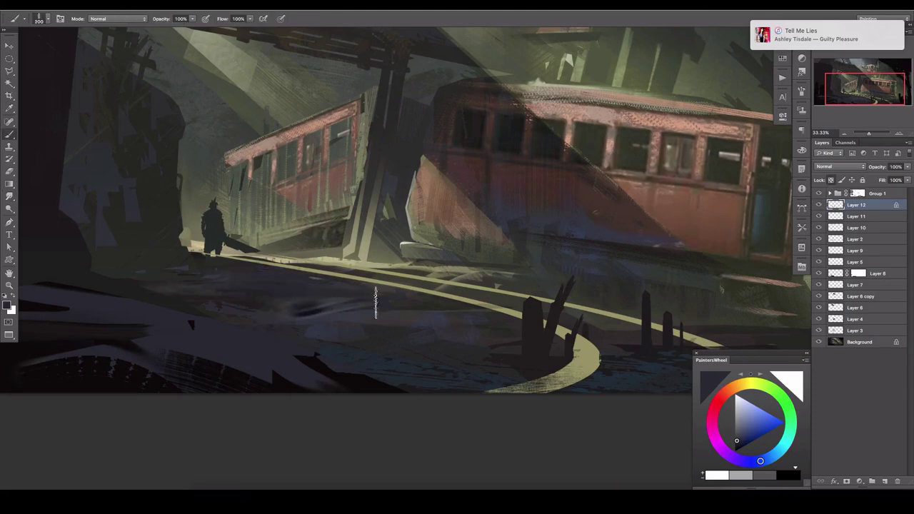
{"action": "left_click_drag", "start_coordinate": [393, 285], "coordinate": [236, 280]}
{"action": "key", "text": "bracketright"}
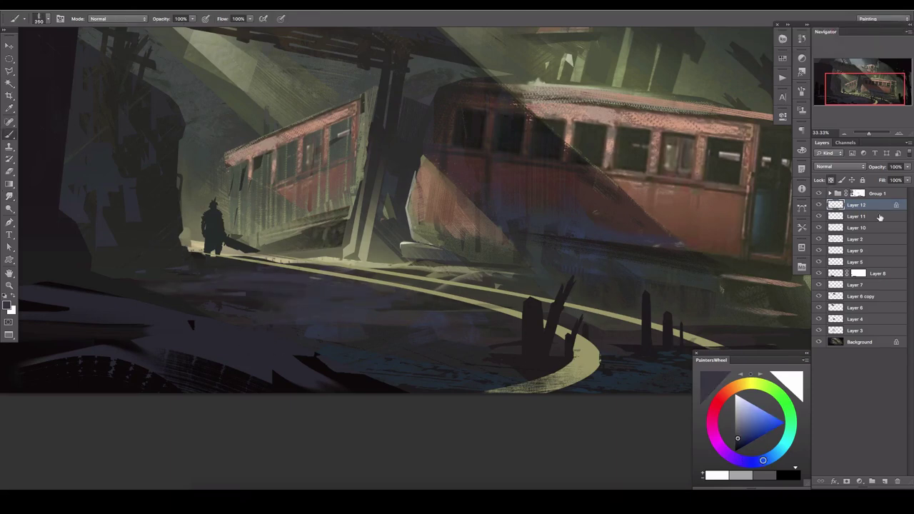
- Zoom out, flip the canvas horizontally, and add new Layer 13
{"action": "key", "text": "ctrl+minus"}
{"action": "key", "text": "ctrl+minus"}
{"action": "key", "text": "ctrl+minus"}
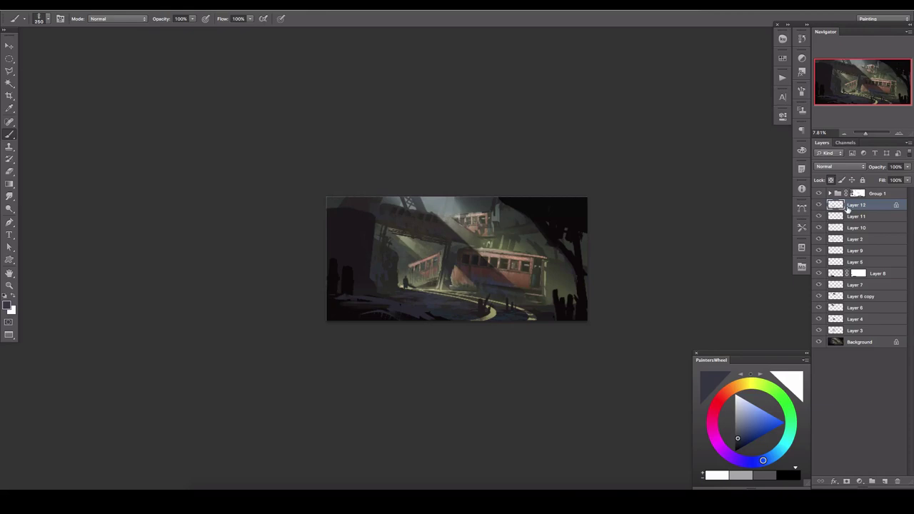
{"action": "key", "text": "h"}
{"action": "scroll", "coordinate": [507, 289], "scroll_direction": "up", "scroll_amount": 5}
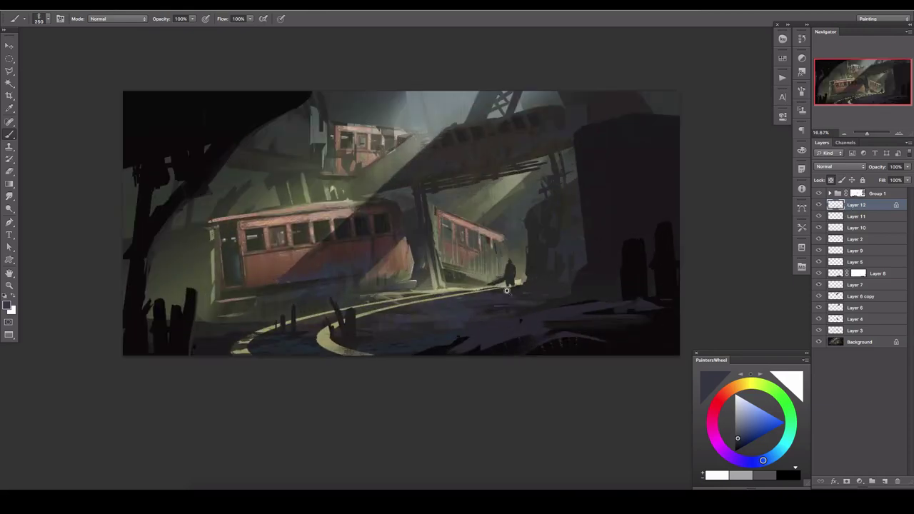
{"action": "key", "text": "ctrl+shift+alt+n"}
- Clip Layer 13 to the group and darken the lit curved path at the bottom
{"action": "right_click", "coordinate": [878, 193]}
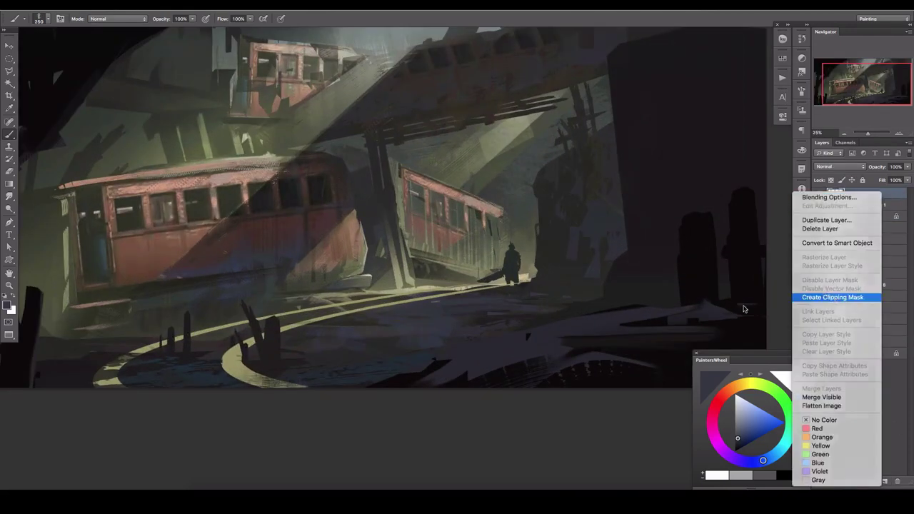
{"action": "left_click", "coordinate": [836, 298]}
{"action": "key", "text": "bracketright"}
{"action": "key", "text": "bracketright"}
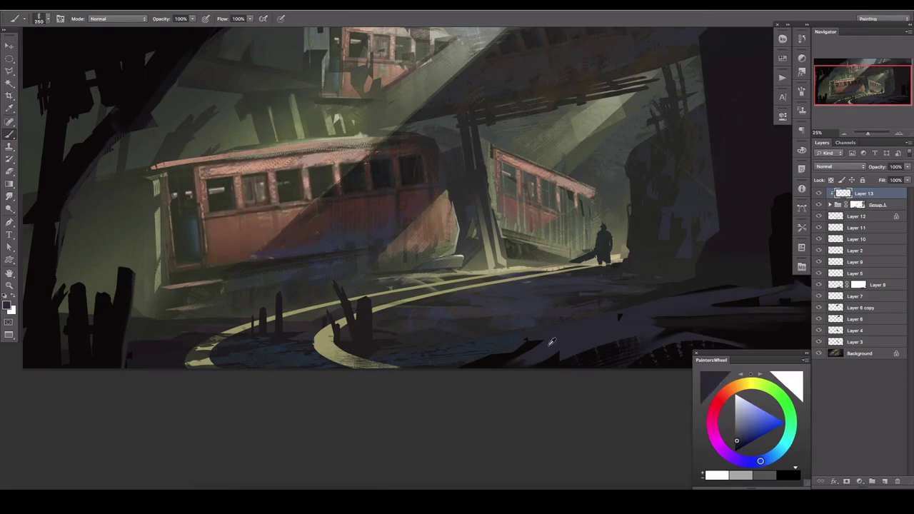
{"action": "left_click_drag", "start_coordinate": [207, 357], "coordinate": [400, 350]}
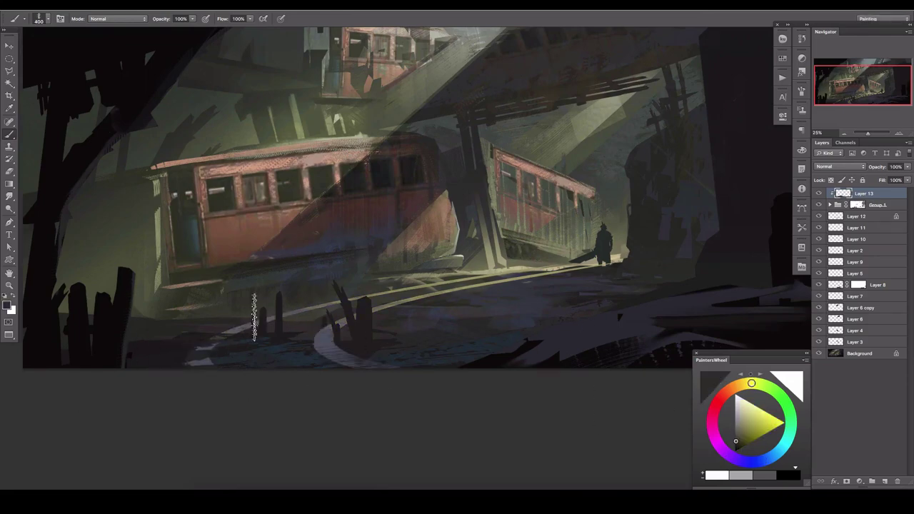
{"action": "left_click", "coordinate": [379, 288], "text": "alt"}
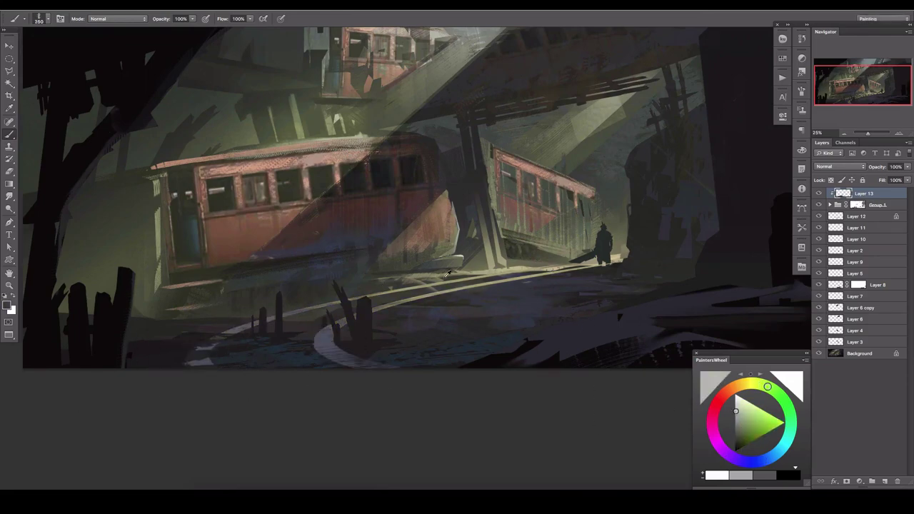
{"action": "left_click", "coordinate": [428, 289], "text": "alt"}
{"action": "key", "text": "bracketleft"}
{"action": "left_click", "coordinate": [310, 312], "text": "alt"}
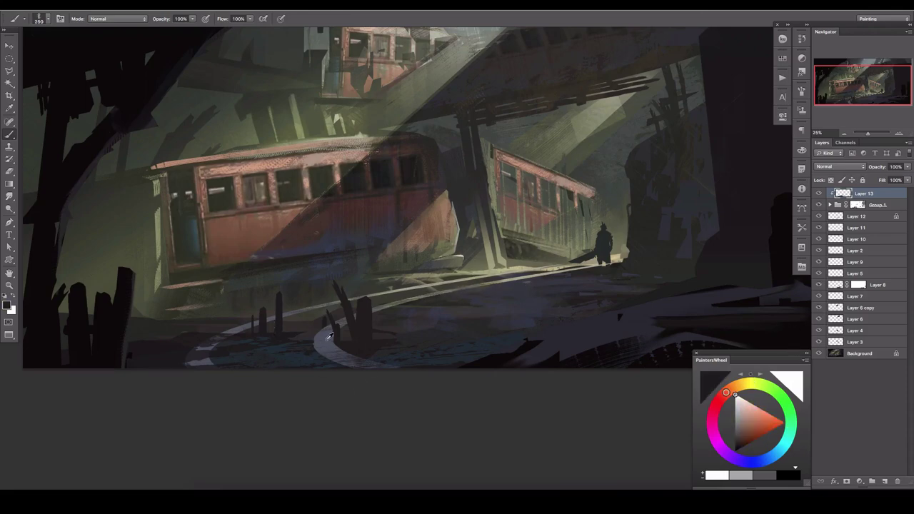
{"action": "key", "text": "bracketleft"}
- Paint white on Group 1's mask to reveal a light curve along the bottom edge
{"action": "left_click", "coordinate": [215, 353], "text": "alt"}
{"action": "key", "text": "alt+bracketleft"}
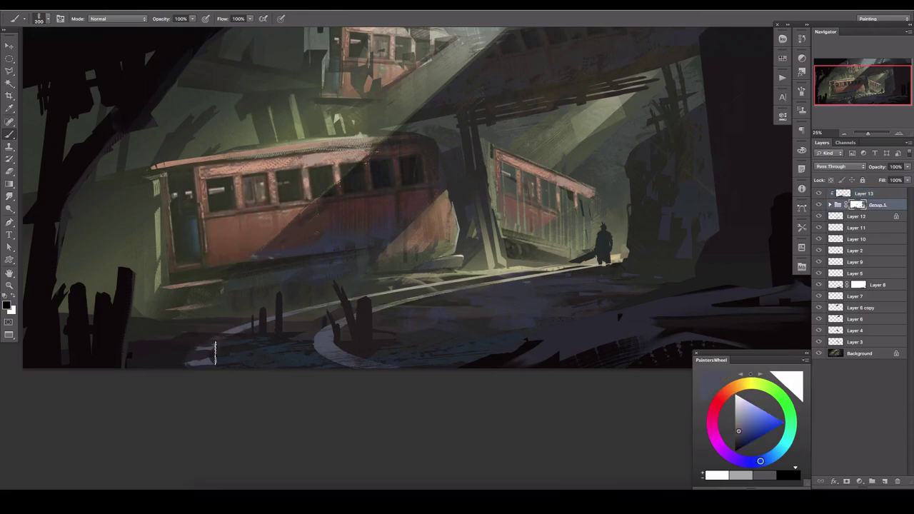
{"action": "key", "text": "x"}
{"action": "left_click_drag", "start_coordinate": [230, 335], "coordinate": [168, 400]}
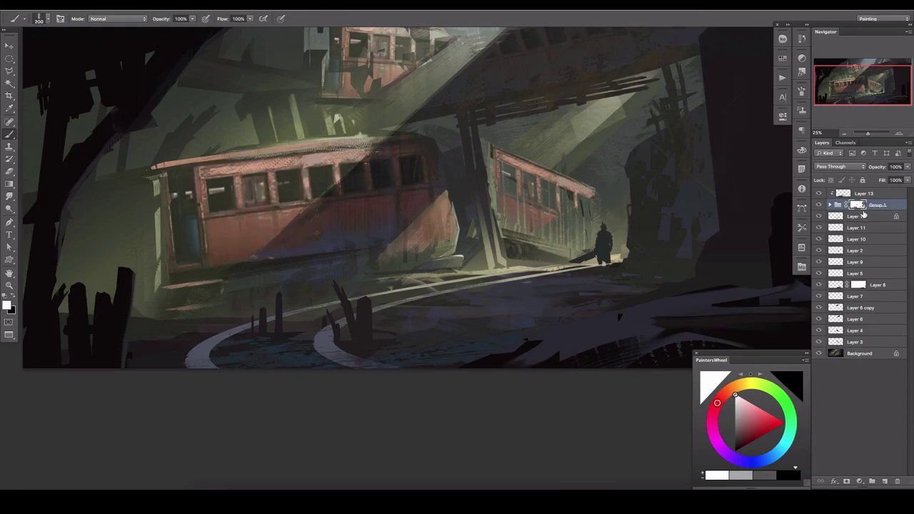
- On Layer 13, grey over the white bottom-left curve with a sampled dark colour
{"action": "left_click", "coordinate": [863, 194]}
{"action": "key", "text": "x"}
{"action": "key", "text": "bracketright"}
{"action": "left_click", "coordinate": [216, 357], "text": "alt"}
{"action": "mouse_move", "coordinate": [193, 360]}
{"action": "left_mouse_down"}
{"action": "mouse_move", "coordinate": [226, 331]}
{"action": "mouse_move", "coordinate": [282, 336]}
{"action": "left_mouse_up"}
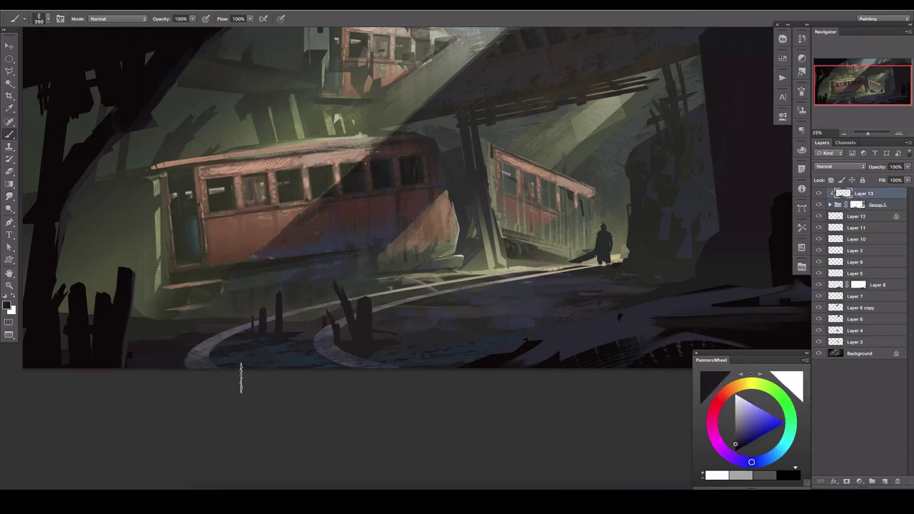
- Add new Layers 14 and 15 above the stack
{"action": "left_click", "coordinate": [882, 481]}
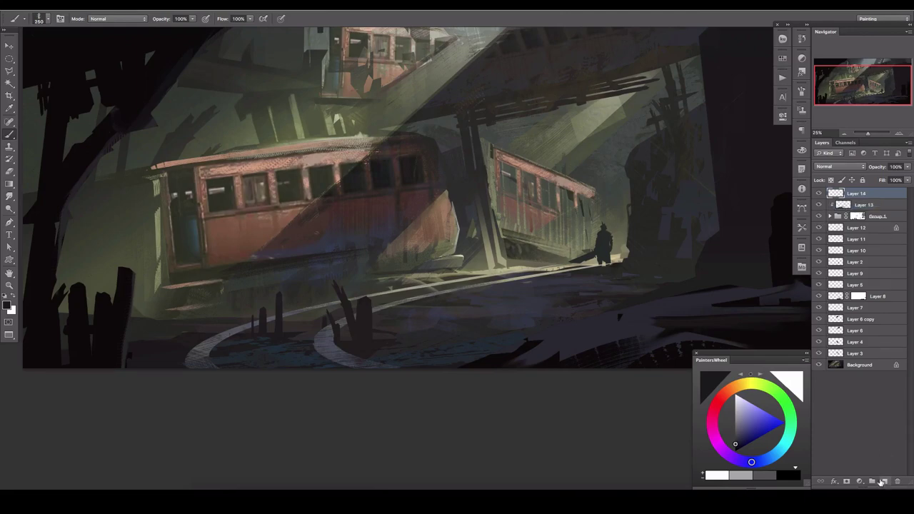
{"action": "left_click", "coordinate": [835, 297]}
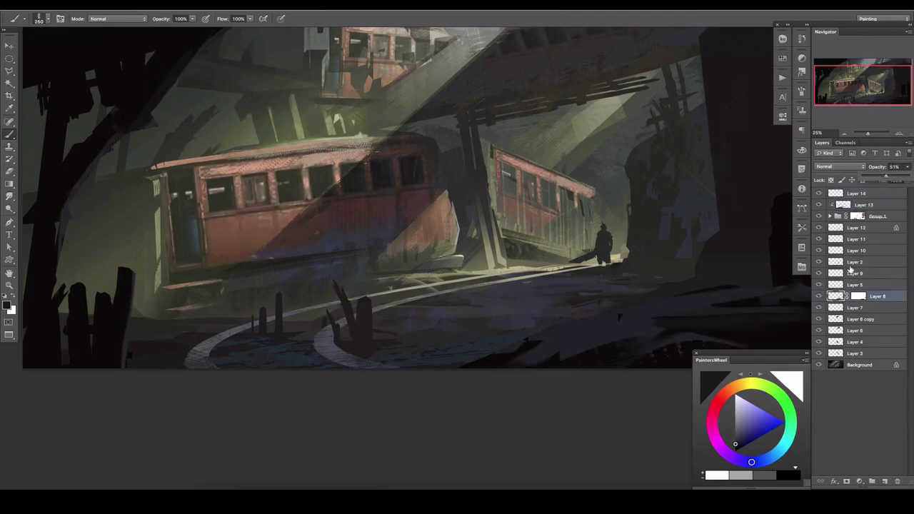
{"action": "left_click", "coordinate": [854, 194]}
{"action": "key", "text": "ctrl+shift+alt+n"}
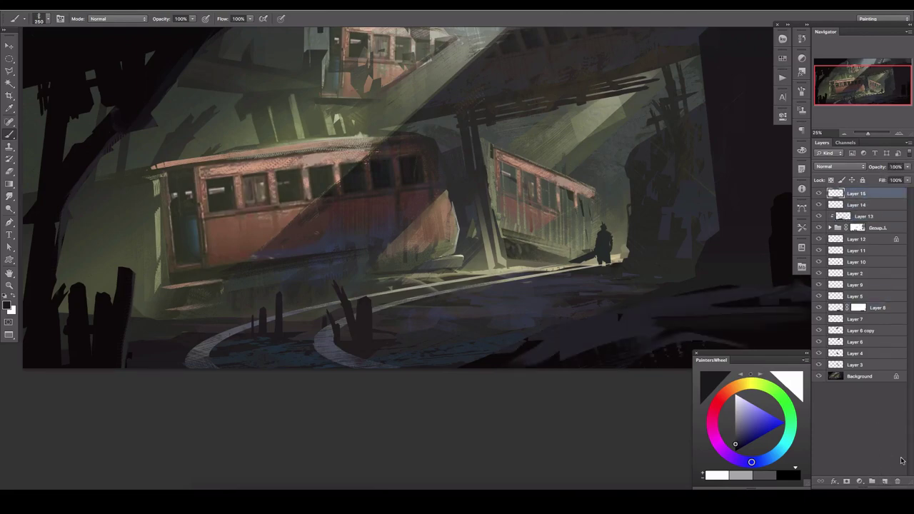
{"action": "left_click_drag", "start_coordinate": [531, 246], "coordinate": [454, 257]}
- Create Group 2 with Layer 16 and draw a dark custom rock shape under the bridge truss
{"action": "left_click", "coordinate": [871, 481]}
{"action": "left_click", "coordinate": [882, 481]}
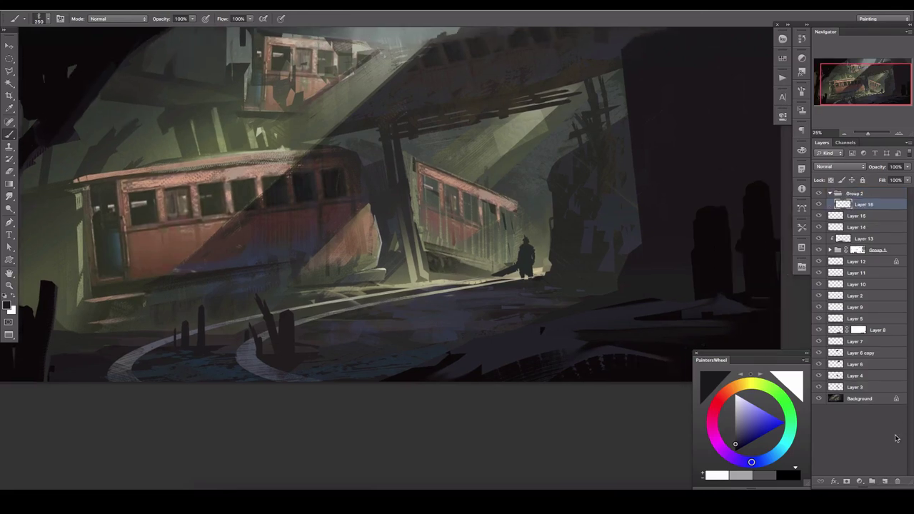
{"action": "scroll", "coordinate": [347, 263], "scroll_direction": "up", "scroll_amount": 3}
{"action": "scroll", "coordinate": [348, 262], "scroll_direction": "up", "scroll_amount": 5}
{"action": "key", "text": "u"}
{"action": "right_click", "coordinate": [275, 232]}
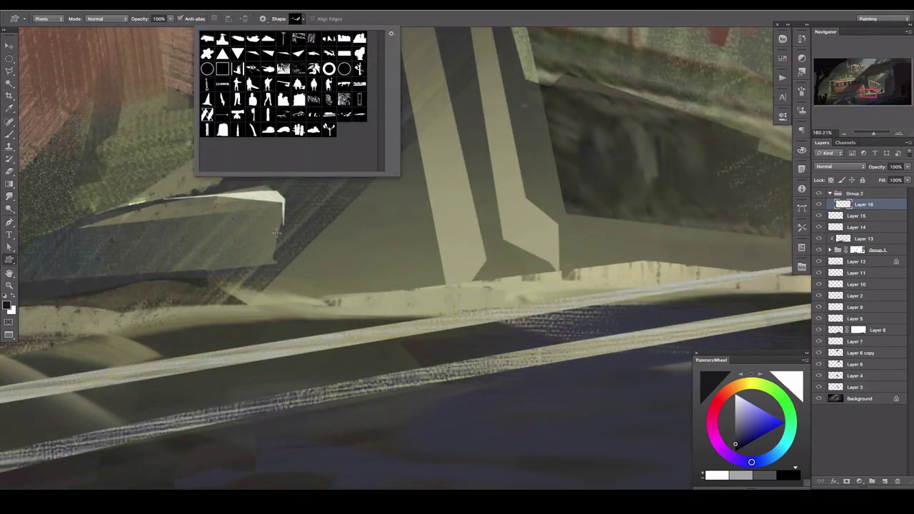
{"action": "left_click", "coordinate": [284, 131]}
{"action": "left_click_drag", "start_coordinate": [282, 307], "coordinate": [549, 195]}
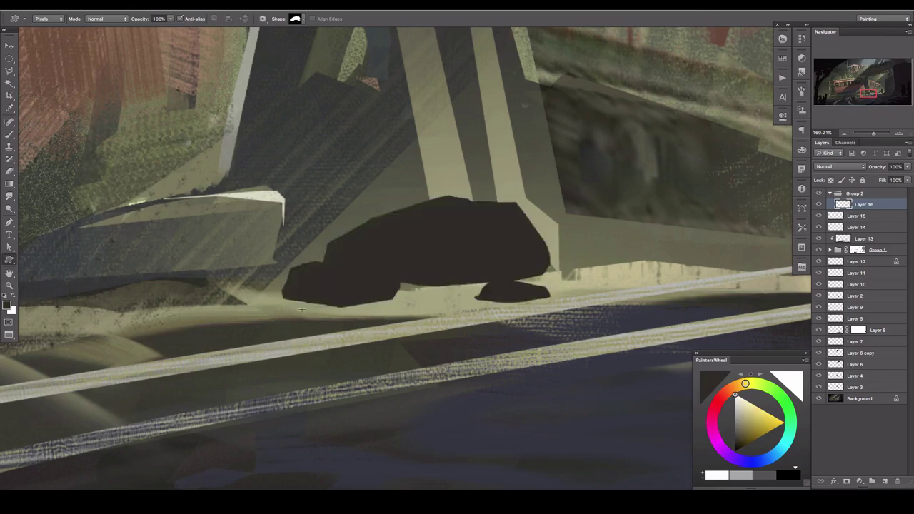
- Draw a second dark rock to the right, trying and then removing fence-post shapes
{"action": "left_click_drag", "start_coordinate": [604, 245], "coordinate": [482, 245]}
{"action": "left_click_drag", "start_coordinate": [432, 215], "coordinate": [598, 277]}
{"action": "key", "text": "period"}
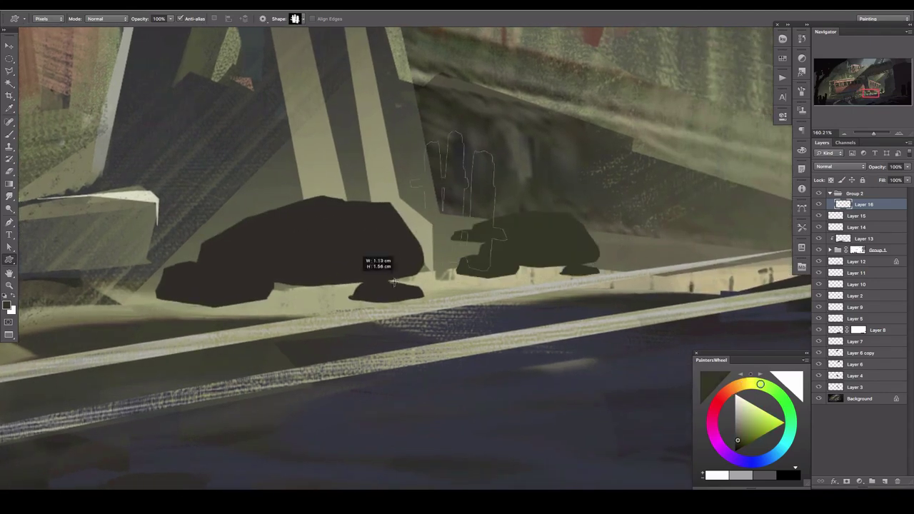
{"action": "left_click_drag", "start_coordinate": [360, 257], "coordinate": [464, 197]}
{"action": "key", "text": "ctrl+z"}
{"action": "left_click_drag", "start_coordinate": [121, 303], "coordinate": [245, 120]}
{"action": "left_click_drag", "start_coordinate": [285, 214], "coordinate": [435, 207]}
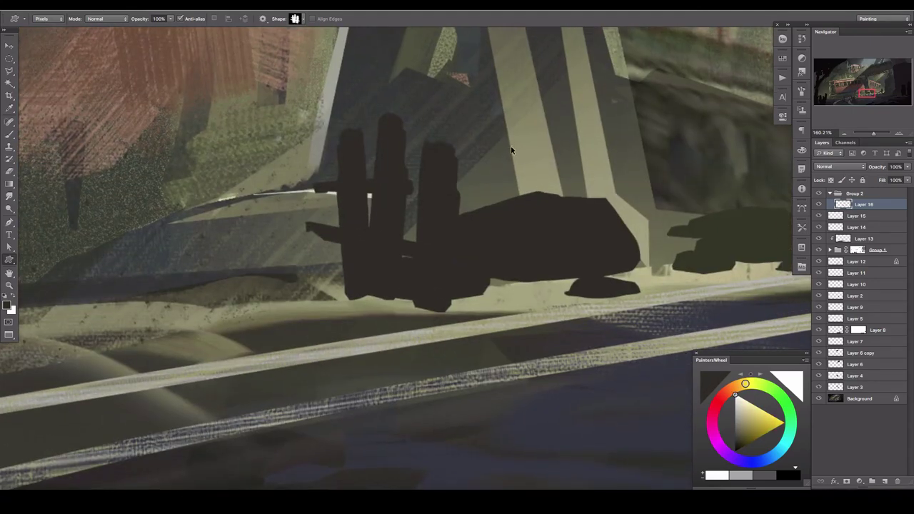
{"action": "key", "text": "ctrl+z"}
- Lock Layer 16's transparency and gradient-lighten the bottoms of the left and right rocks
{"action": "left_click", "coordinate": [830, 180]}
{"action": "key", "text": "g"}
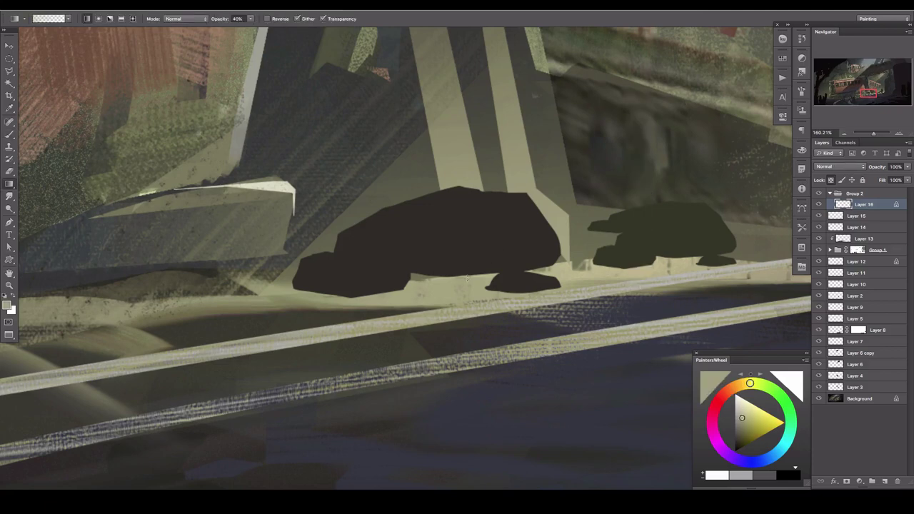
{"action": "left_click_drag", "start_coordinate": [493, 293], "coordinate": [493, 246]}
{"action": "left_click_drag", "start_coordinate": [658, 248], "coordinate": [661, 229]}
- Sample green and darker tones, then lasso a four-sided selection around the rock face
{"action": "key", "text": "b"}
{"action": "left_click", "coordinate": [565, 265], "text": "alt"}
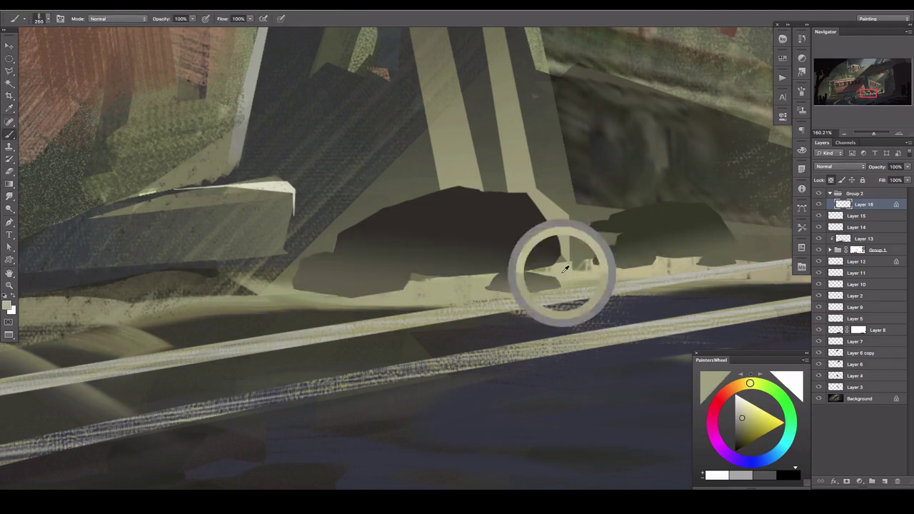
{"action": "left_click", "coordinate": [377, 249], "text": "alt"}
{"action": "key", "text": "l"}
{"action": "left_click", "coordinate": [487, 254]}
{"action": "left_click", "coordinate": [459, 218]}
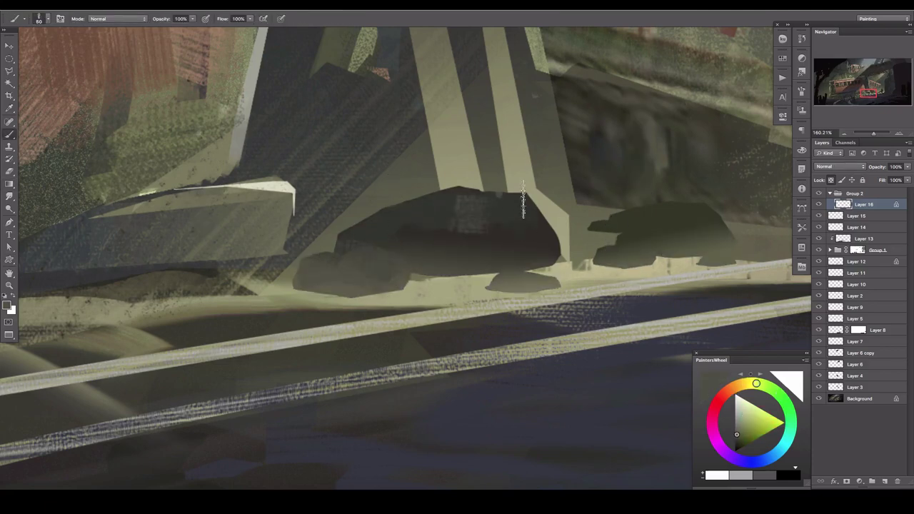
{"action": "left_click", "coordinate": [527, 193]}
{"action": "double_click", "coordinate": [552, 262]}
- Brush the rocks beneath the tram lighter with hatched texture, then zoom out to 20%
{"action": "key", "text": "b"}
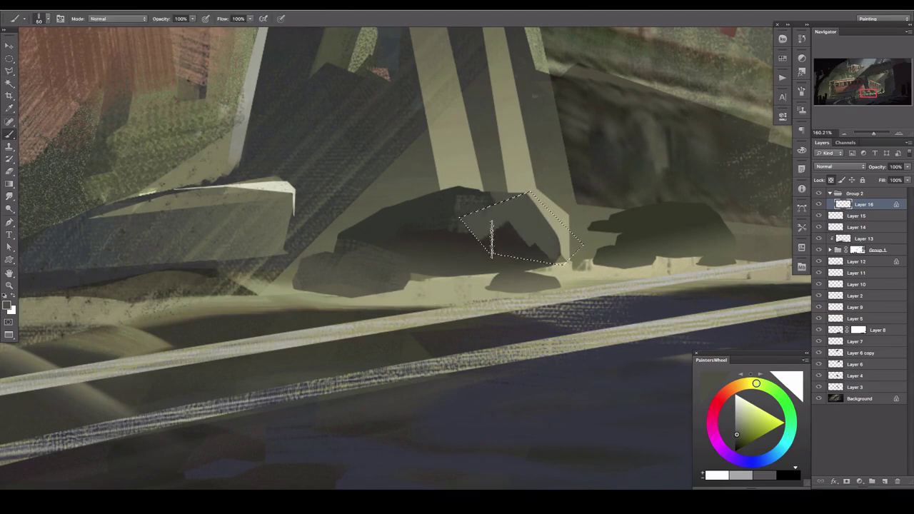
{"action": "left_click_drag", "start_coordinate": [490, 224], "coordinate": [528, 242]}
{"action": "left_click_drag", "start_coordinate": [597, 184], "coordinate": [431, 249]}
{"action": "left_click_drag", "start_coordinate": [450, 282], "coordinate": [560, 282]}
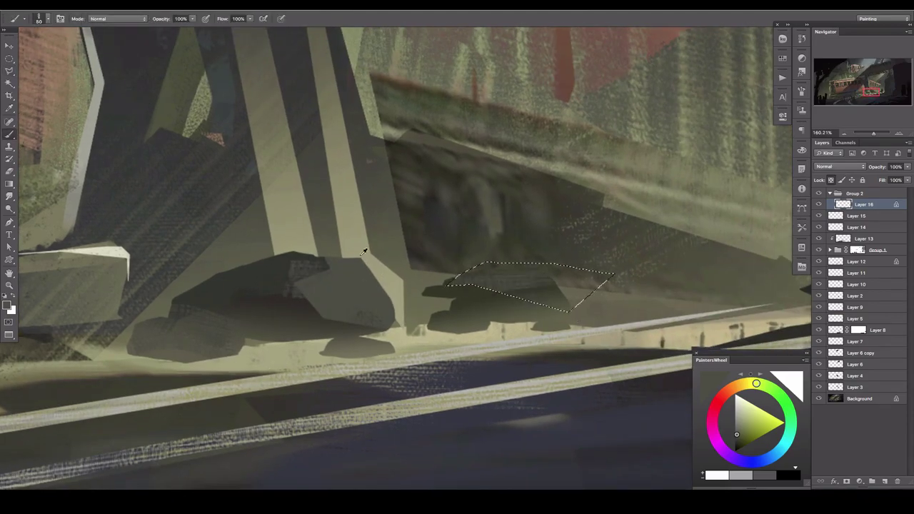
{"action": "left_click_drag", "start_coordinate": [871, 135], "coordinate": [866, 134]}
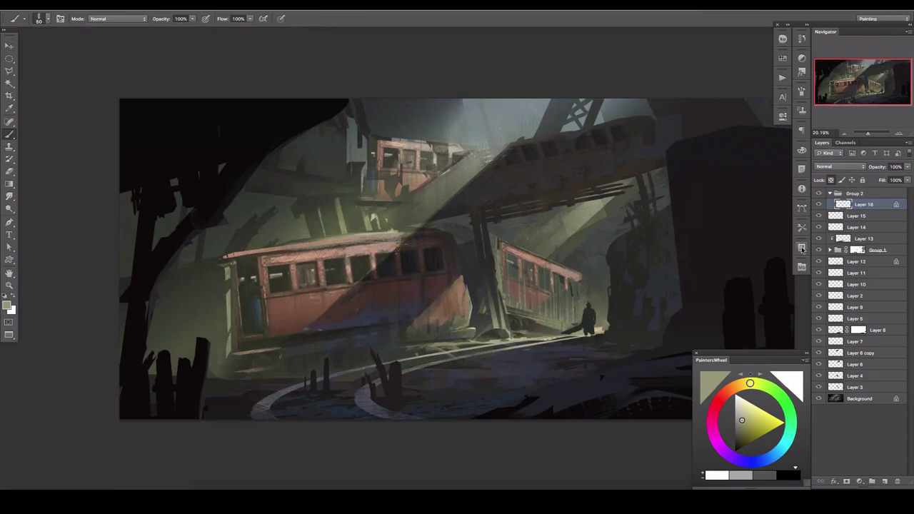
- Flip the canvas horizontally and add a layer mask to Layer 16 with black paint ready
{"action": "left_click_drag", "start_coordinate": [462, 455], "coordinate": [396, 416]}
{"action": "key", "text": "ctrl+shift+h"}
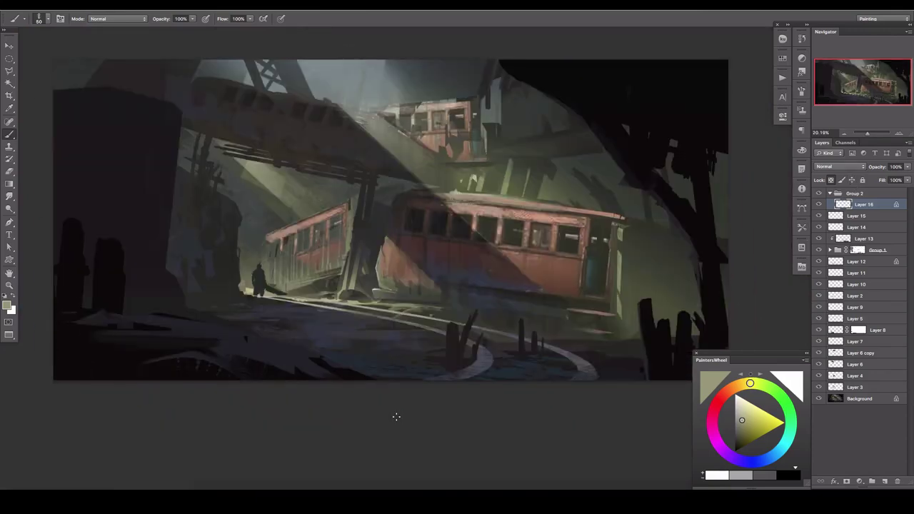
{"action": "key", "text": "ctrl+alt+m"}
{"action": "key", "text": "bracketright"}
{"action": "key", "text": "bracketright"}
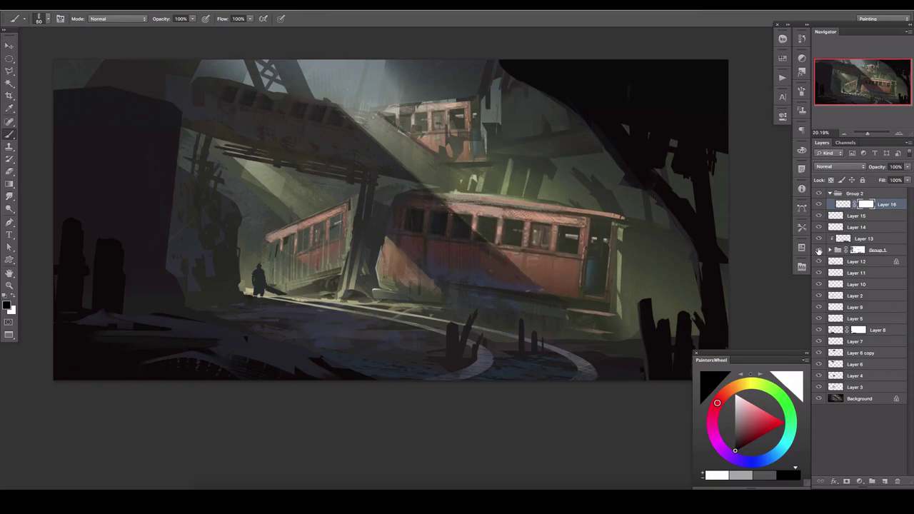
- Move Layer 2 to the top, group and hide it, and Merge Visible into Layer 3
{"action": "left_click_drag", "start_coordinate": [855, 296], "coordinate": [856, 200]}
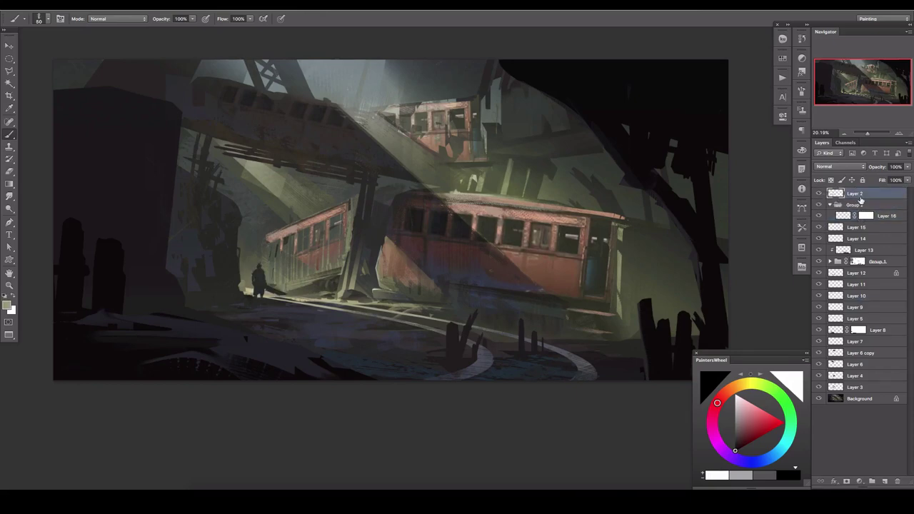
{"action": "key", "text": "ctrl+g"}
{"action": "left_click", "coordinate": [819, 194]}
{"action": "left_click", "coordinate": [829, 193]}
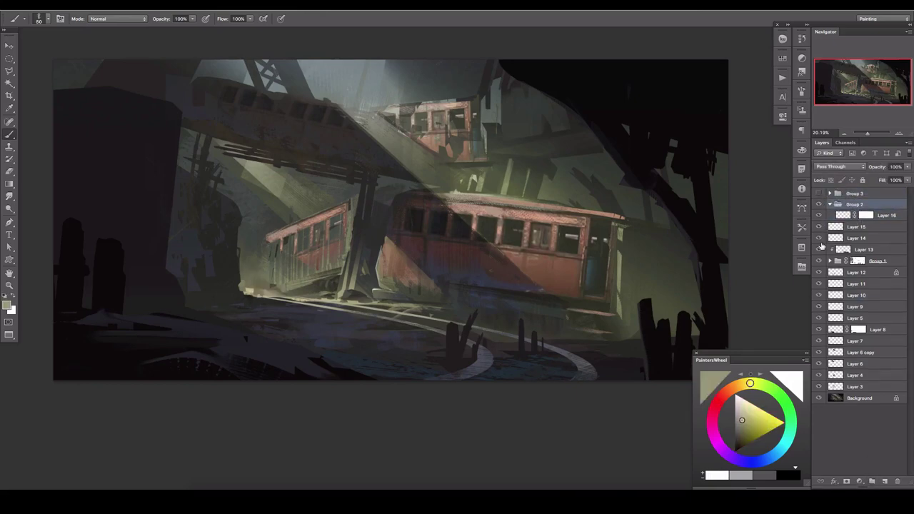
{"action": "right_click", "coordinate": [853, 227]}
{"action": "left_click", "coordinate": [814, 399]}
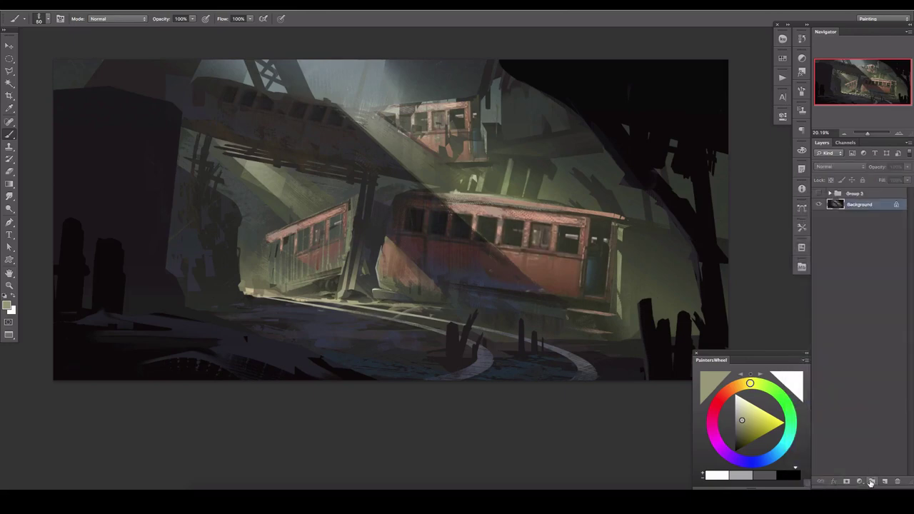
- Lasso the front tram's right edge and paint it with a dusty pink highlight
{"action": "key", "text": "l"}
{"action": "left_click", "coordinate": [620, 222]}
{"action": "double_click", "coordinate": [622, 330]}
{"action": "key", "text": "b"}
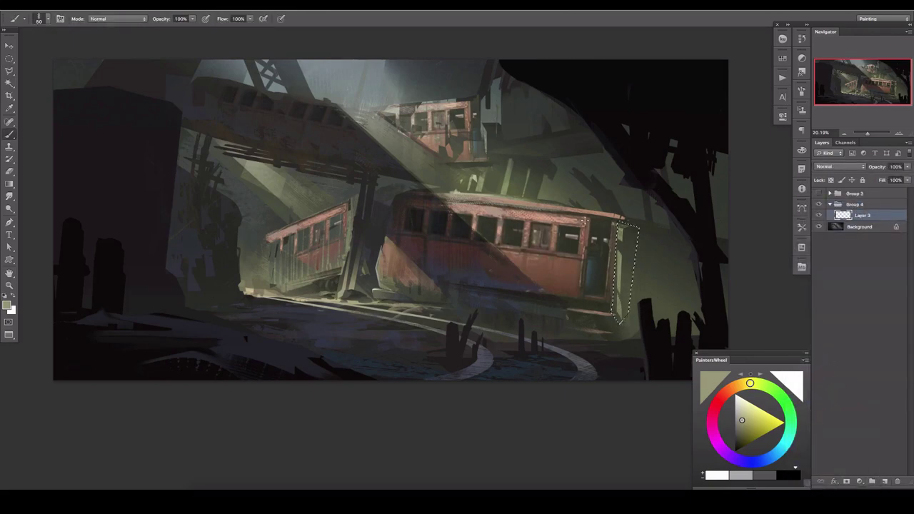
{"action": "left_click", "coordinate": [589, 214], "text": "alt"}
{"action": "left_click_drag", "start_coordinate": [616, 318], "coordinate": [619, 230]}
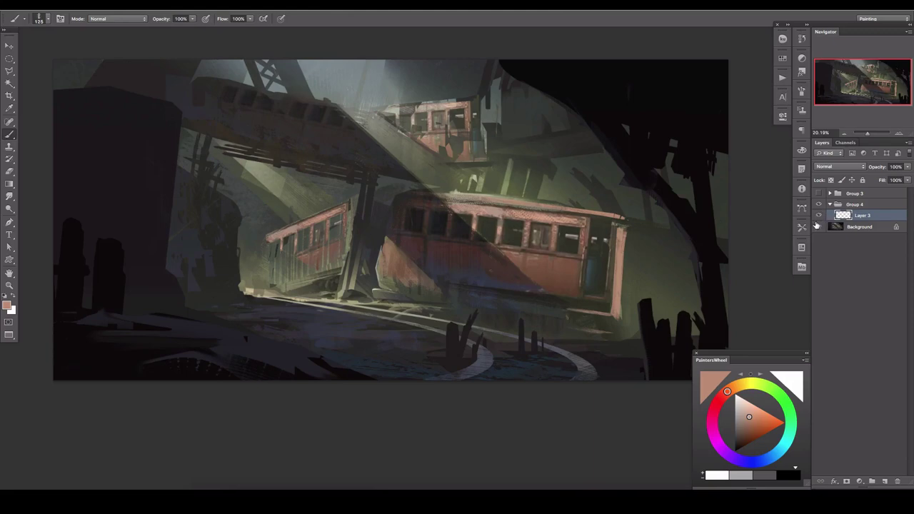
- Check Layer 3's layer style settings and add a new empty Layer 4 above it
{"action": "double_click", "coordinate": [878, 215]}
{"action": "left_click_drag", "start_coordinate": [754, 261], "coordinate": [792, 291]}
{"action": "key", "text": "Return"}
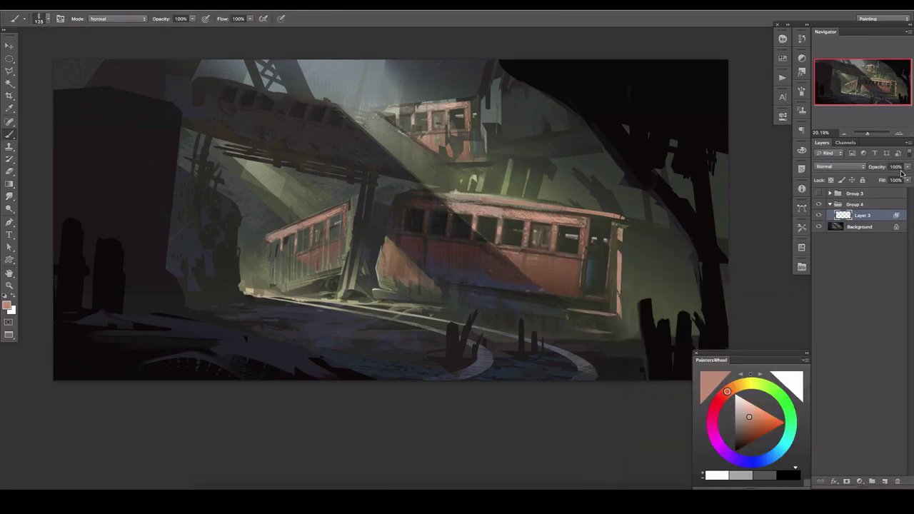
{"action": "left_click", "coordinate": [883, 481]}
- Select around the upper truss, pick a grey-blue colour, and add new Layer 5
{"action": "key", "text": "u"}
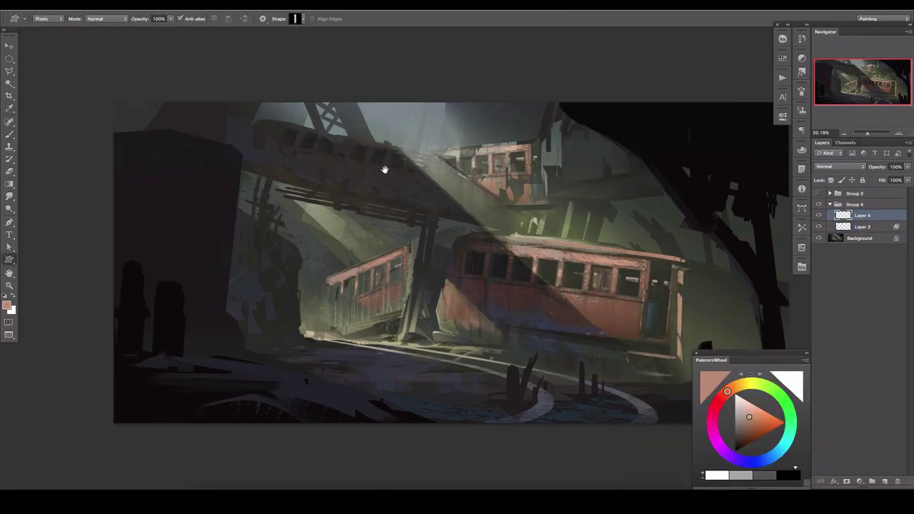
{"action": "left_click", "coordinate": [384, 152]}
{"action": "left_click", "coordinate": [364, 91]}
{"action": "left_click", "coordinate": [352, 100]}
{"action": "key", "text": "b"}
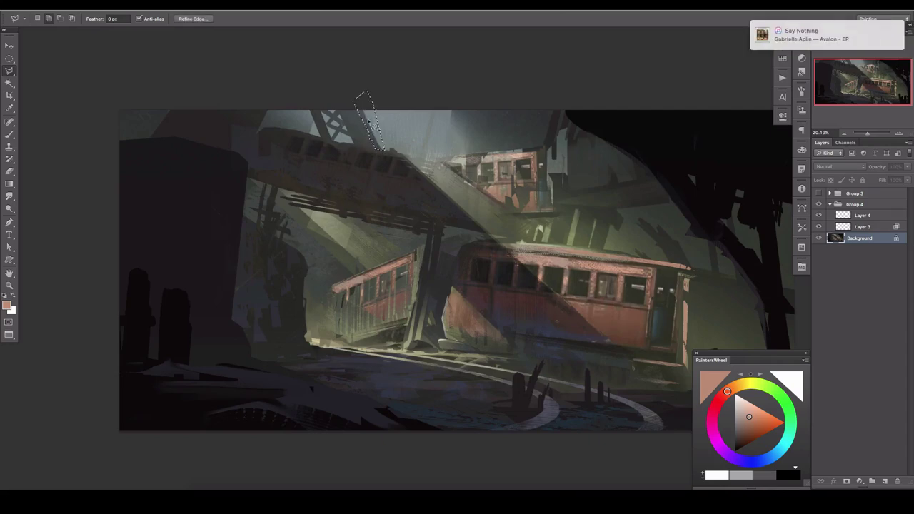
{"action": "left_click", "coordinate": [376, 167], "text": "alt"}
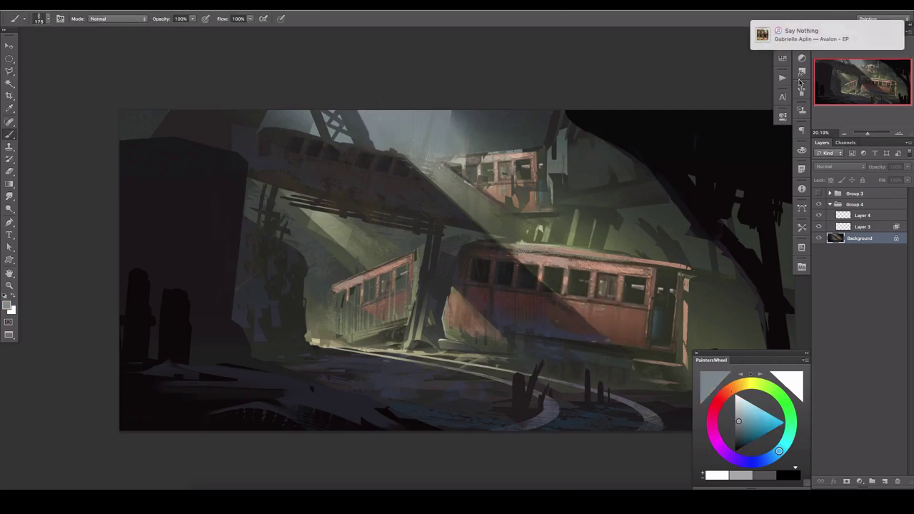
{"action": "key", "text": "ctrl+shift+alt+n"}
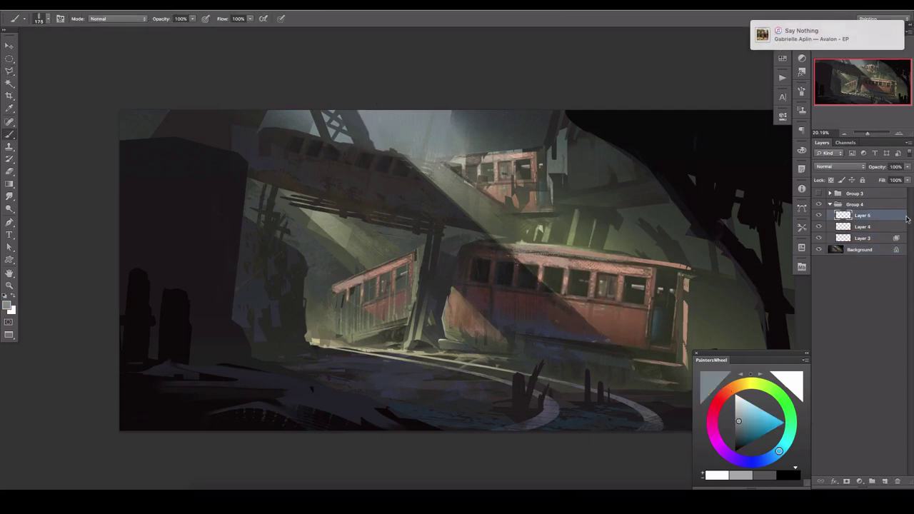
{"action": "left_click", "coordinate": [860, 481]}
- Add a Selective Color adjustment, tweaking Magentas, Cyans, Greens (cyan +45) and Yellows
{"action": "left_click", "coordinate": [851, 466]}
{"action": "left_click", "coordinate": [698, 149]}
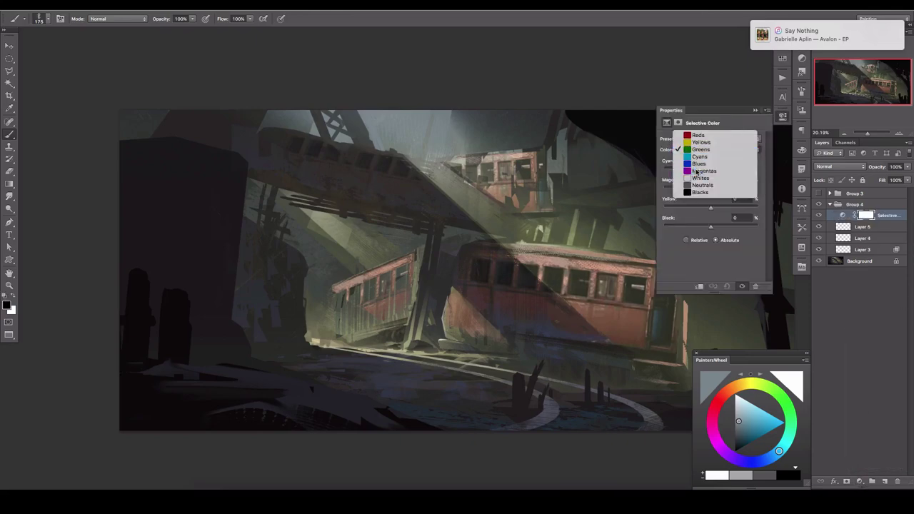
{"action": "left_click", "coordinate": [695, 171]}
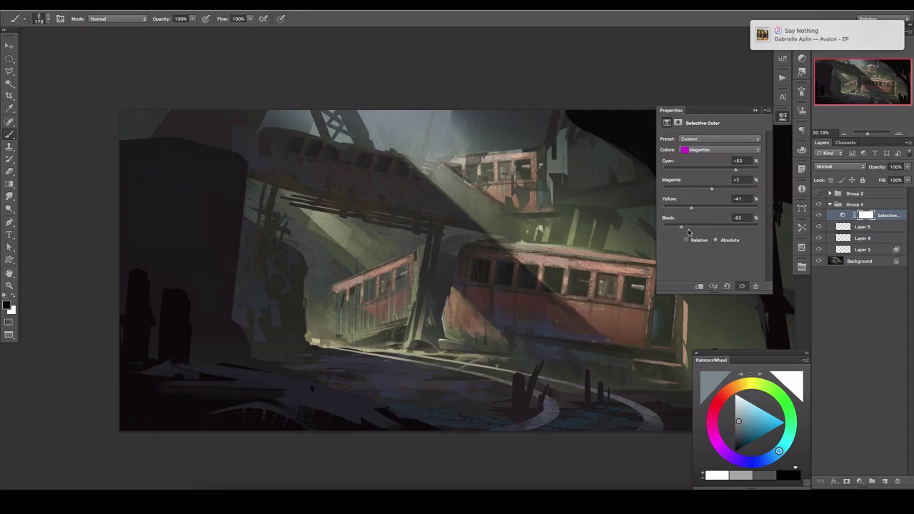
{"action": "left_click", "coordinate": [698, 152]}
{"action": "left_click", "coordinate": [696, 135]}
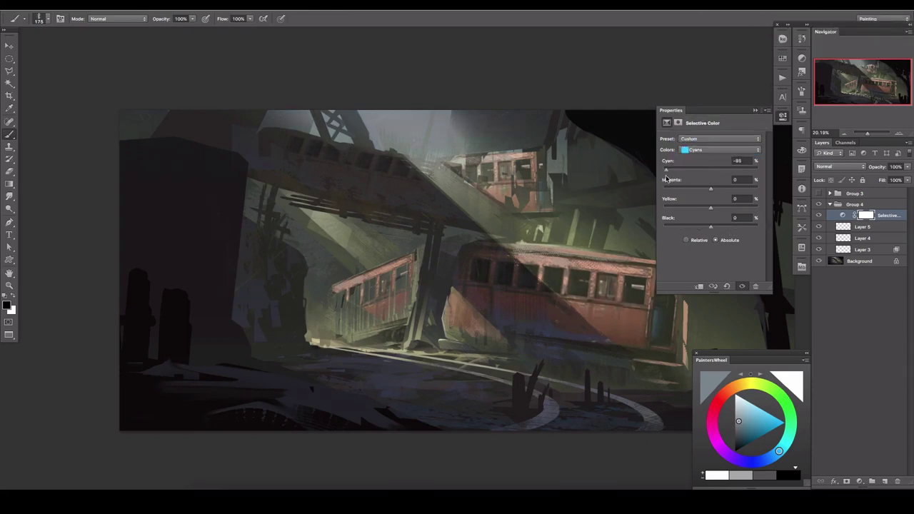
{"action": "left_click", "coordinate": [698, 149]}
{"action": "left_click_drag", "start_coordinate": [710, 170], "coordinate": [739, 172]}
{"action": "left_click", "coordinate": [719, 149]}
- Add a Solid Color fill layer in a dark purplish grey
{"action": "left_click", "coordinate": [782, 115]}
{"action": "left_click", "coordinate": [859, 481]}
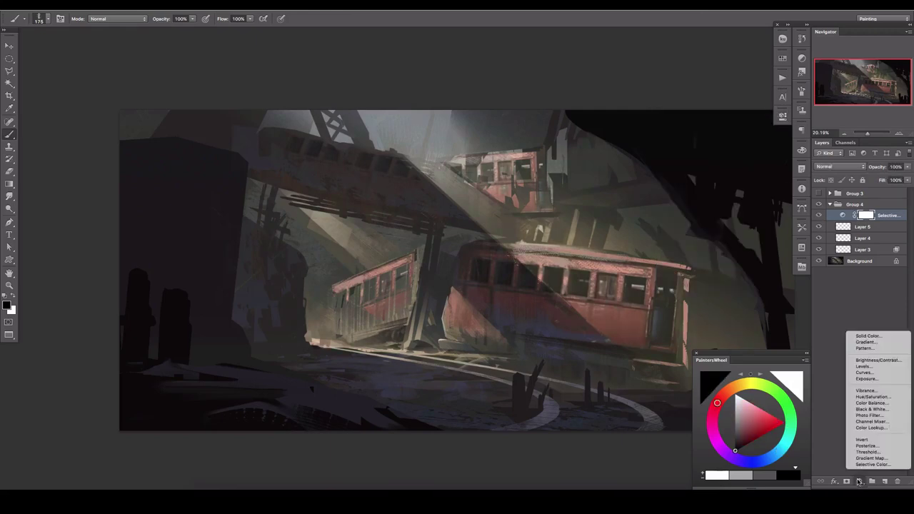
{"action": "left_click", "coordinate": [856, 333]}
{"action": "left_click_drag", "start_coordinate": [764, 350], "coordinate": [764, 347]}
{"action": "left_click", "coordinate": [665, 379]}
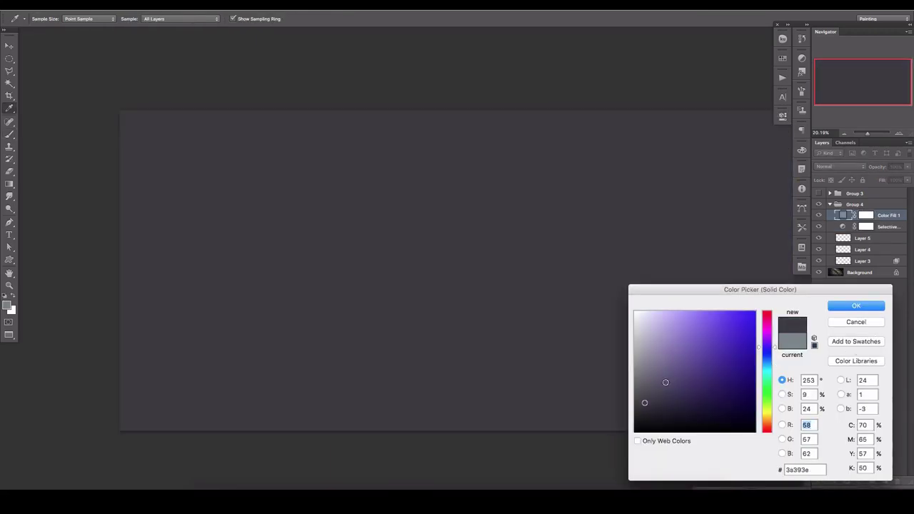
- Set the fill layer to Hue blend at 13% opacity and flip the canvas back
{"action": "left_click", "coordinate": [856, 305]}
{"action": "key", "text": "b"}
{"action": "left_click", "coordinate": [840, 166]}
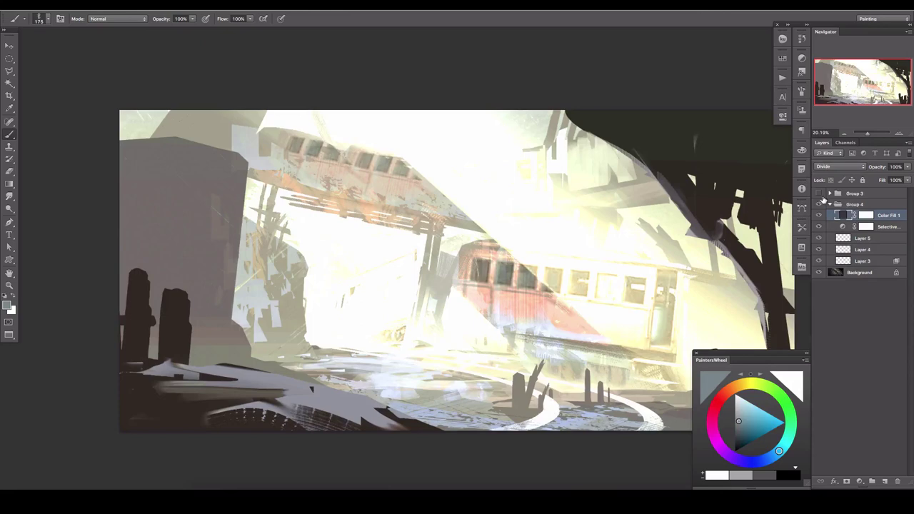
{"action": "left_click", "coordinate": [823, 336]}
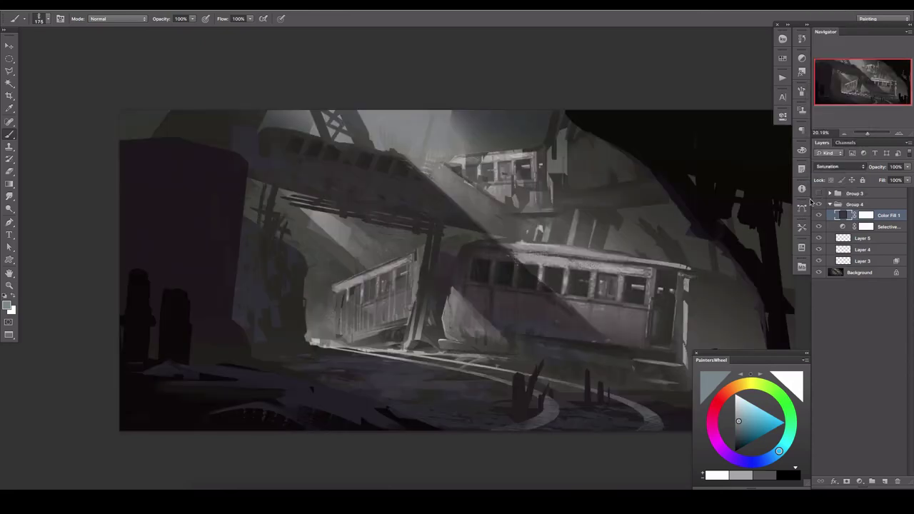
{"action": "double_click", "coordinate": [834, 218]}
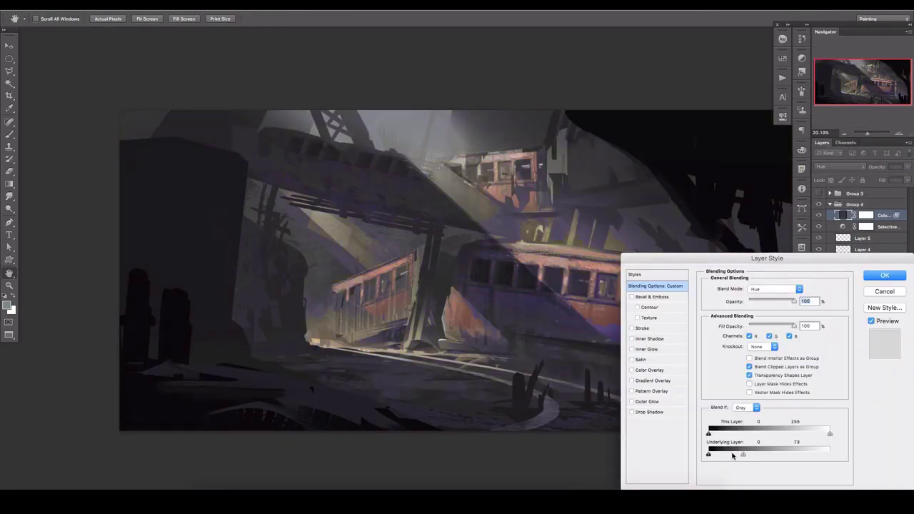
{"action": "left_click", "coordinate": [864, 276]}
{"action": "left_click_drag", "start_coordinate": [906, 167], "coordinate": [867, 178]}
{"action": "key", "text": "ctrl+shift+h"}
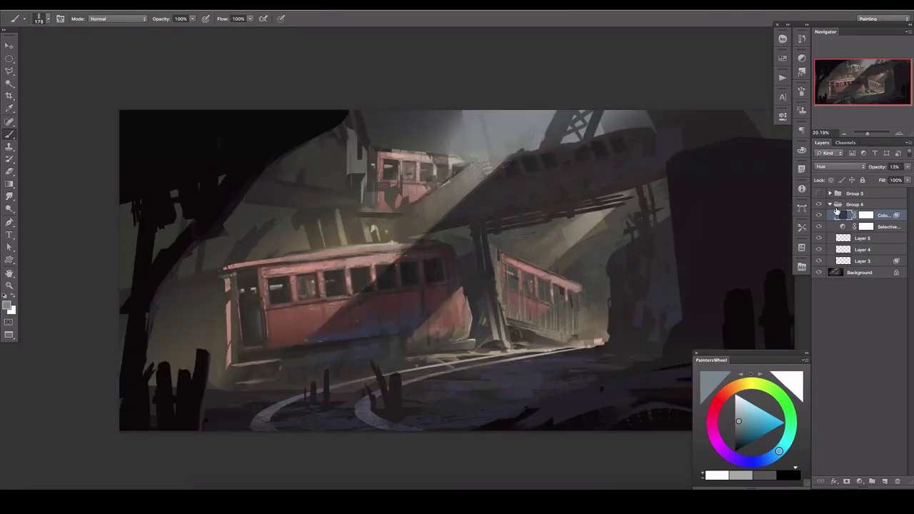
- Add Layer 6 and group it with the adjustment layers into Group 5
{"action": "left_click", "coordinate": [885, 482]}
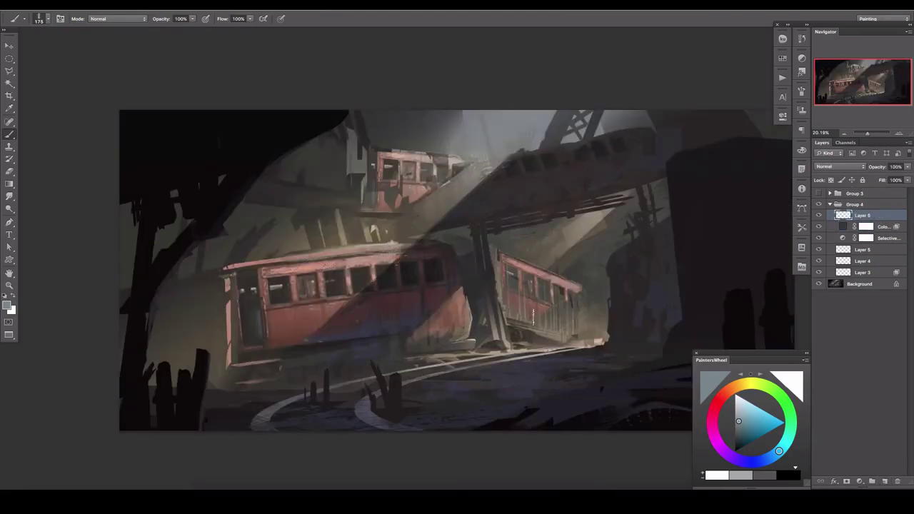
{"action": "right_click", "coordinate": [883, 278]}
{"action": "left_click", "coordinate": [821, 391]}
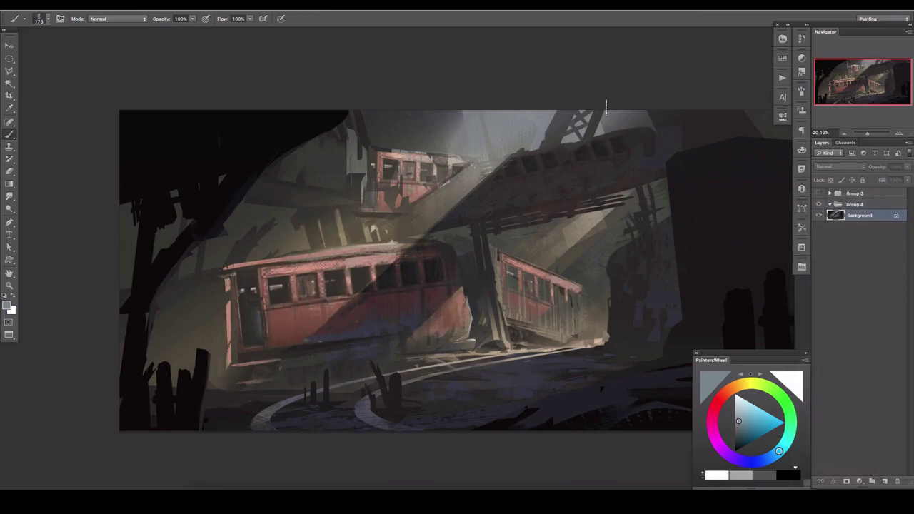
{"action": "key", "text": "ctrl+z"}
{"action": "left_click", "coordinate": [881, 239], "text": "shift"}
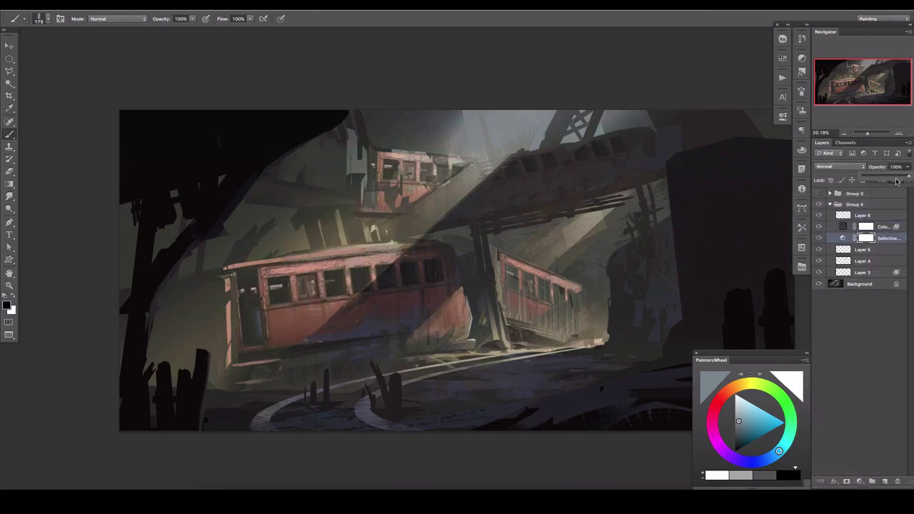
{"action": "key", "text": "ctrl+g"}
- Lasso a straight-edged selection across the upper part of the painting
{"action": "key", "text": "l"}
{"action": "left_click", "coordinate": [661, 130]}
{"action": "left_click", "coordinate": [477, 174]}
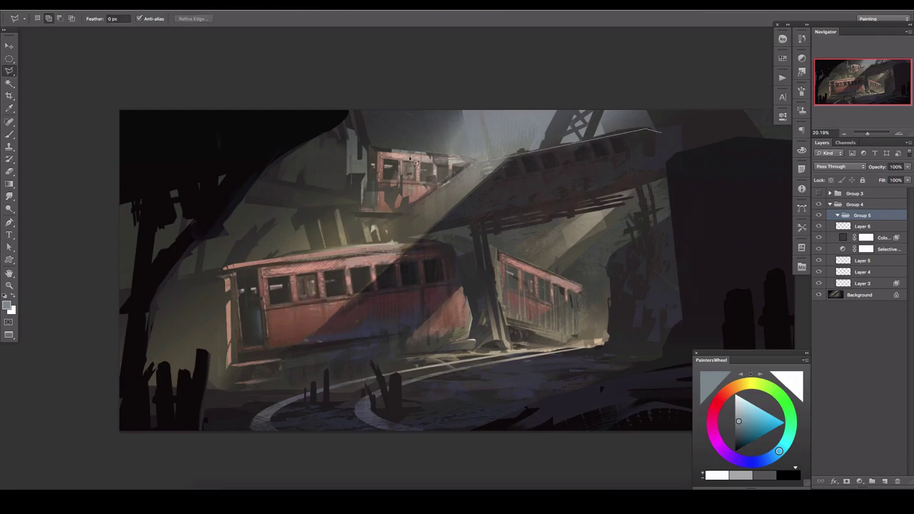
{"action": "double_click", "coordinate": [361, 104]}
- Add a masked Brightness/Contrast at −59 and 26% opacity, show Group 3, add Layer 7
{"action": "left_click", "coordinate": [859, 482]}
{"action": "left_click", "coordinate": [867, 372]}
{"action": "left_click_drag", "start_coordinate": [710, 162], "coordinate": [693, 165]}
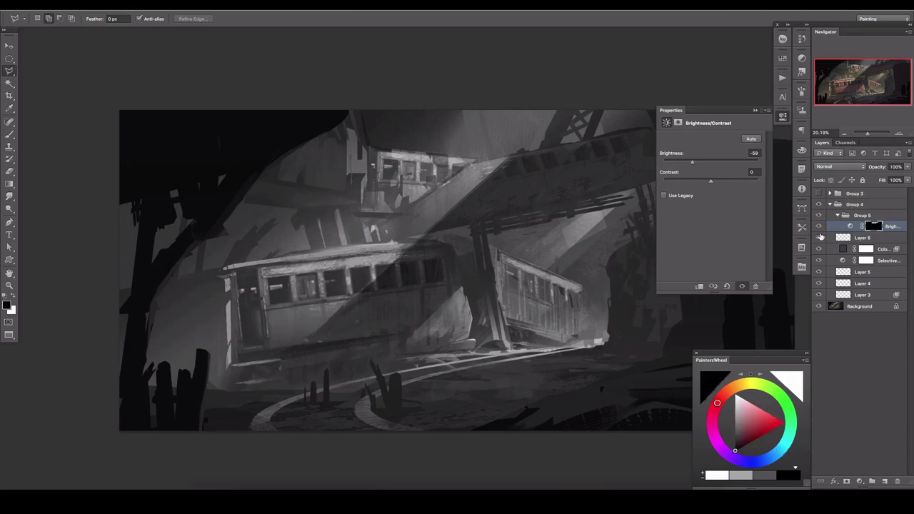
{"action": "left_click_drag", "start_coordinate": [907, 166], "coordinate": [877, 182]}
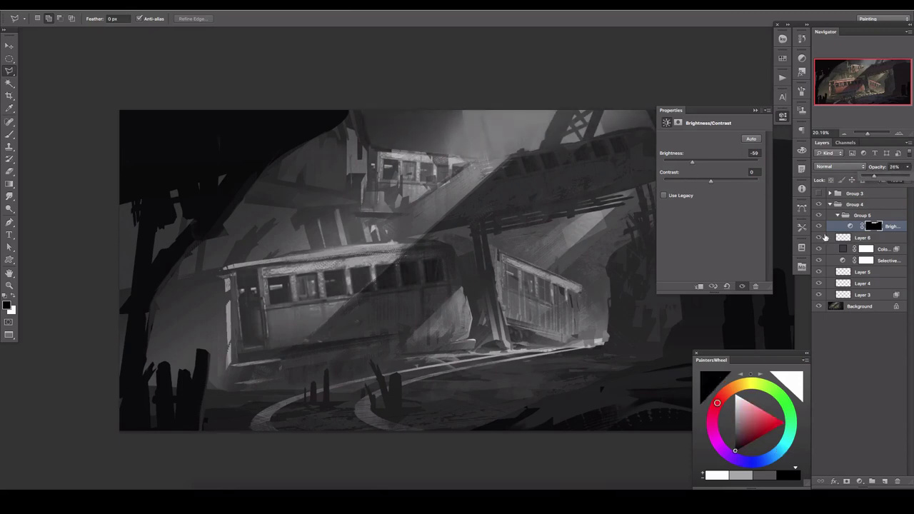
{"action": "left_click", "coordinate": [837, 197]}
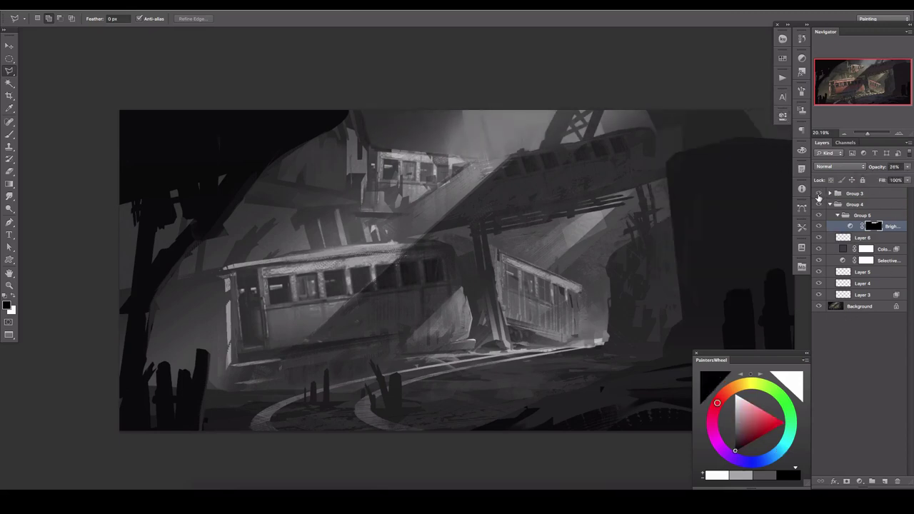
{"action": "left_click", "coordinate": [818, 195]}
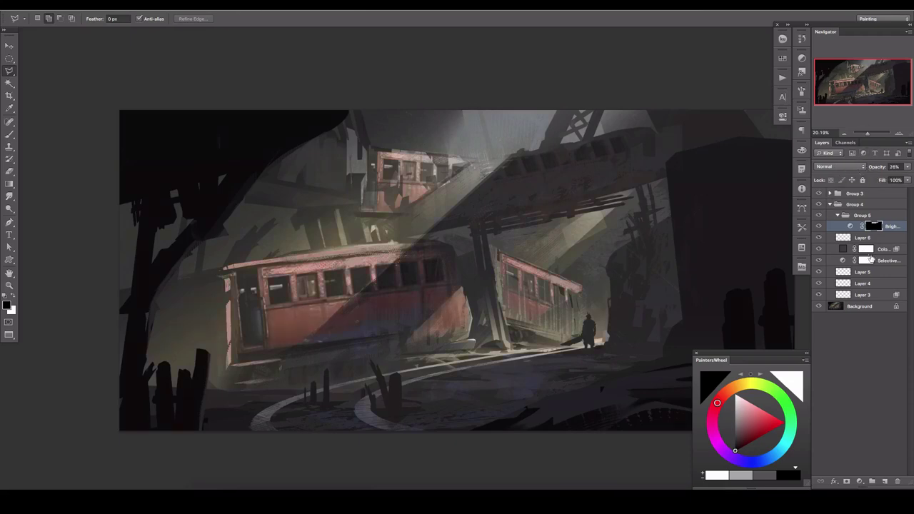
{"action": "left_click", "coordinate": [885, 483]}
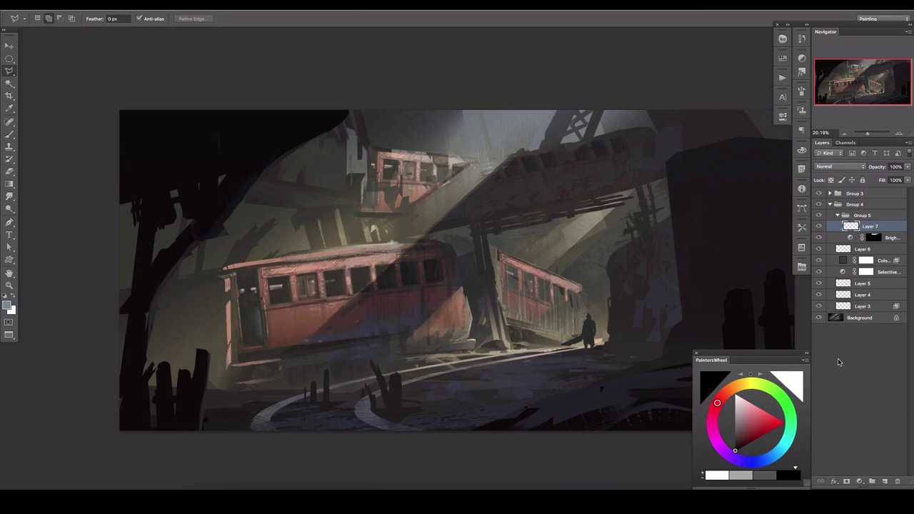
- Zoom in and paint the left train car's door edge darker inside a polygonal selection
{"action": "key", "text": "ctrl+plus"}
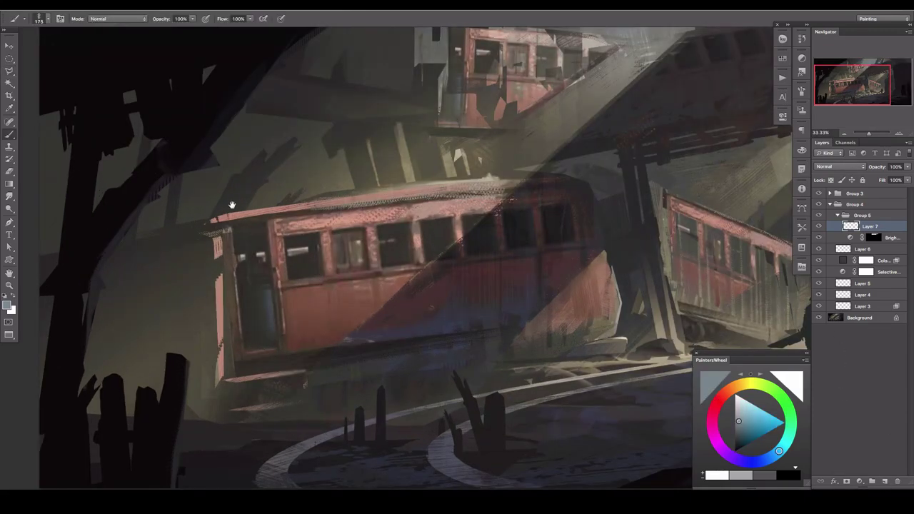
{"action": "key", "text": "ctrl+plus"}
{"action": "left_click", "coordinate": [330, 223]}
{"action": "left_click", "coordinate": [355, 368]}
{"action": "double_click", "coordinate": [336, 374]}
{"action": "key", "text": "b"}
{"action": "left_click_drag", "start_coordinate": [335, 225], "coordinate": [344, 374]}
{"action": "key", "text": "ctrl+d"}
- Sample a dark brown from the painting, add Layer 8, and preview the canvas without panels
{"action": "key", "text": "l"}
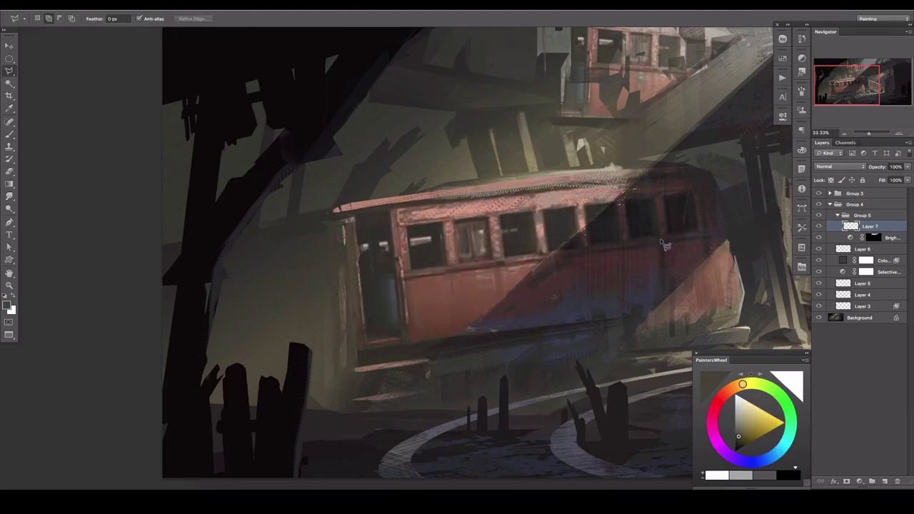
{"action": "key", "text": "i"}
{"action": "left_click", "coordinate": [500, 272]}
{"action": "key", "text": "l"}
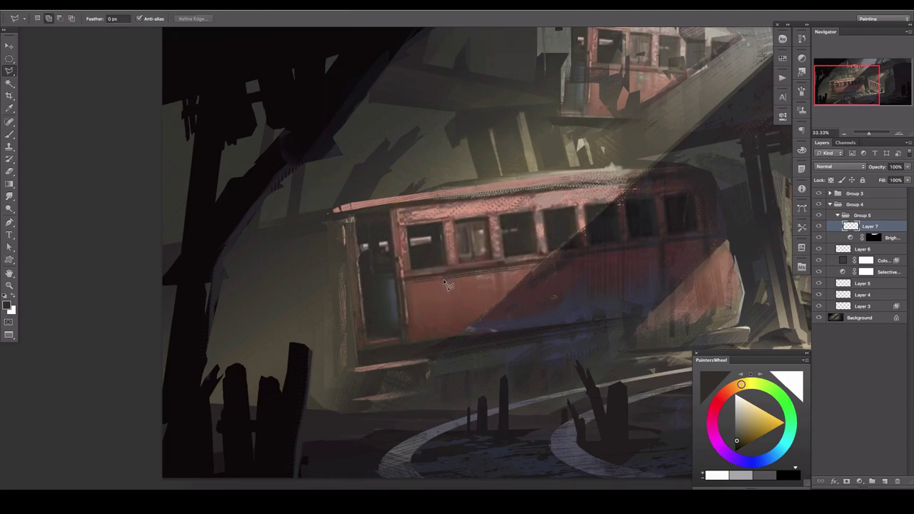
{"action": "key", "text": "v"}
{"action": "left_click", "coordinate": [825, 215]}
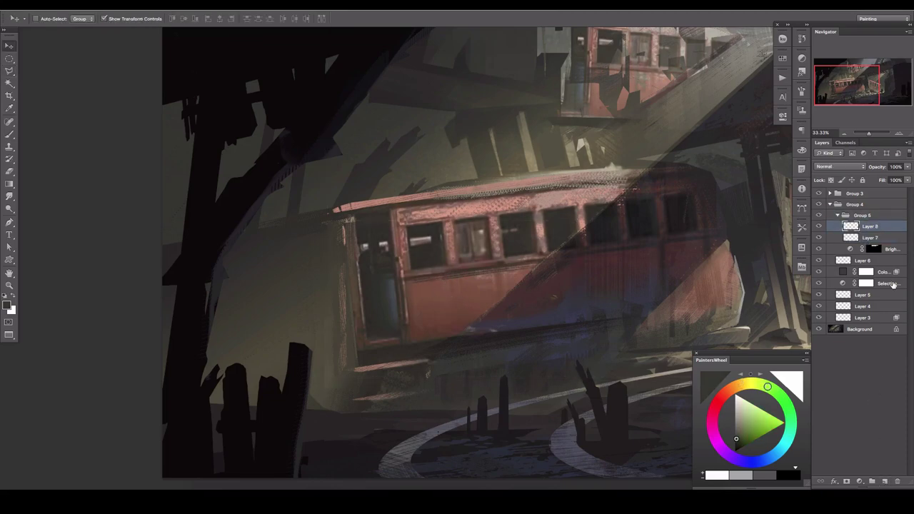
{"action": "key", "text": "Tab"}
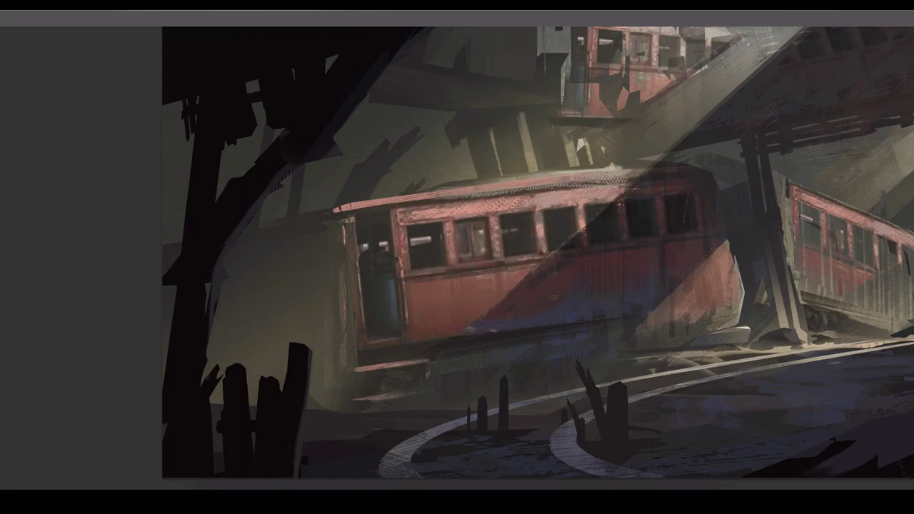
{"action": "key", "text": "Tab"}
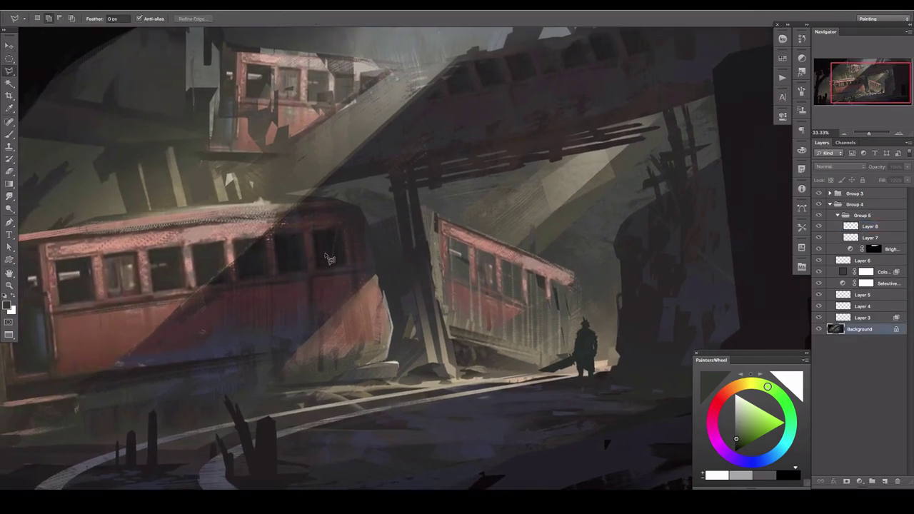
- Copy the selected train car to a new layer and transform it into place on the right
{"action": "key", "text": "ctrl+j"}
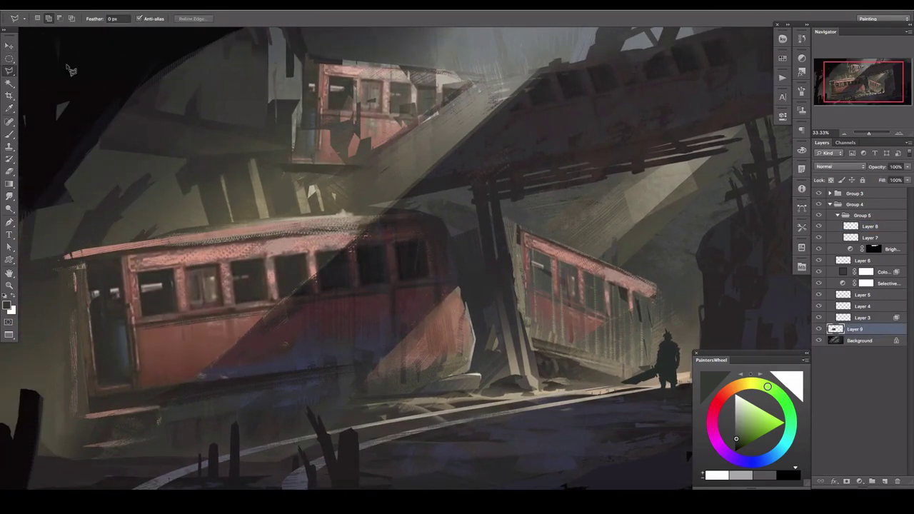
{"action": "key", "text": "ctrl+t"}
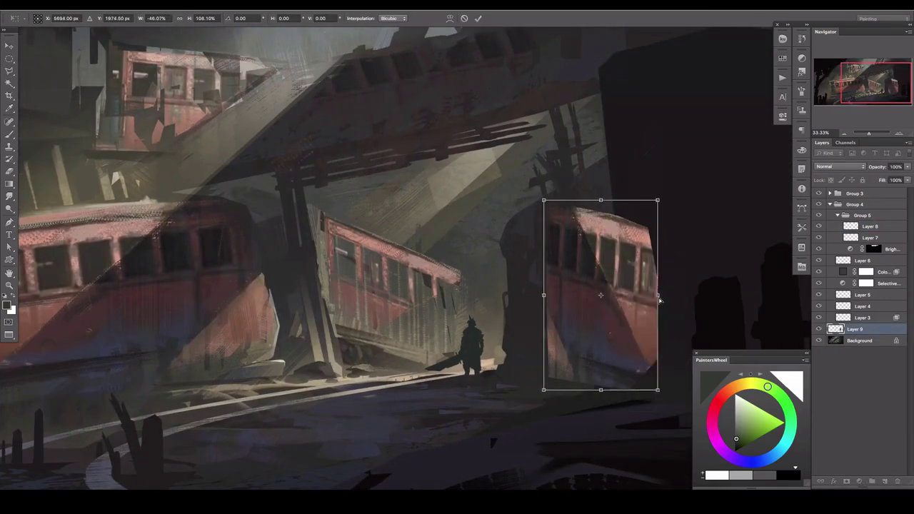
{"action": "mouse_move", "coordinate": [612, 348]}
{"action": "left_mouse_down"}
{"action": "mouse_move", "coordinate": [633, 388]}
{"action": "mouse_move", "coordinate": [576, 249]}
{"action": "mouse_move", "coordinate": [657, 245]}
{"action": "mouse_move", "coordinate": [638, 135]}
{"action": "left_mouse_up"}
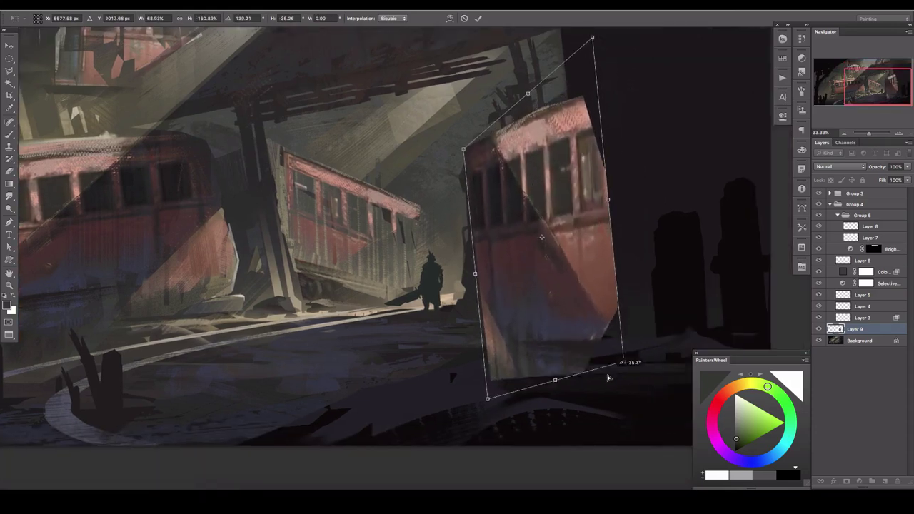
{"action": "mouse_move", "coordinate": [612, 374]}
{"action": "left_mouse_down"}
{"action": "mouse_move", "coordinate": [510, 351]}
{"action": "mouse_move", "coordinate": [600, 212]}
{"action": "mouse_move", "coordinate": [537, 203]}
{"action": "left_mouse_up"}
{"action": "left_click_drag", "start_coordinate": [475, 147], "coordinate": [511, 218]}
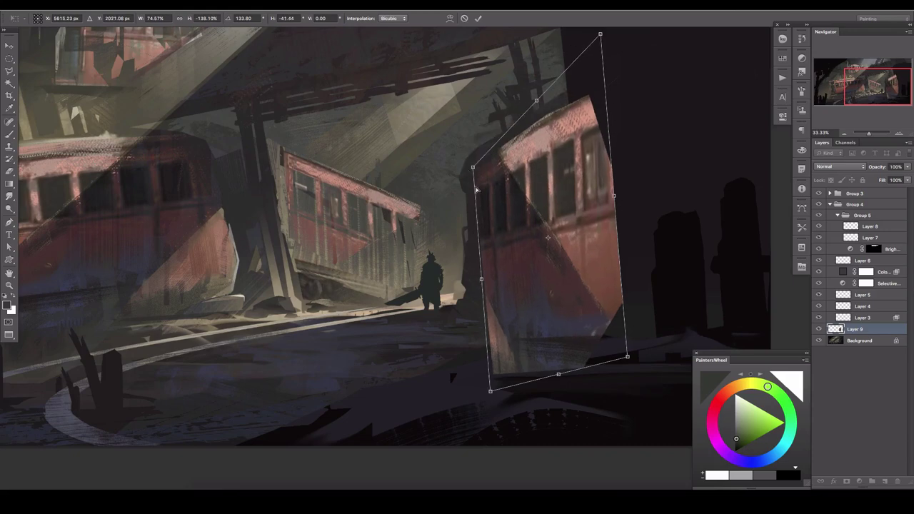
{"action": "key", "text": "Return"}
{"action": "left_click_drag", "start_coordinate": [528, 185], "coordinate": [530, 188]}
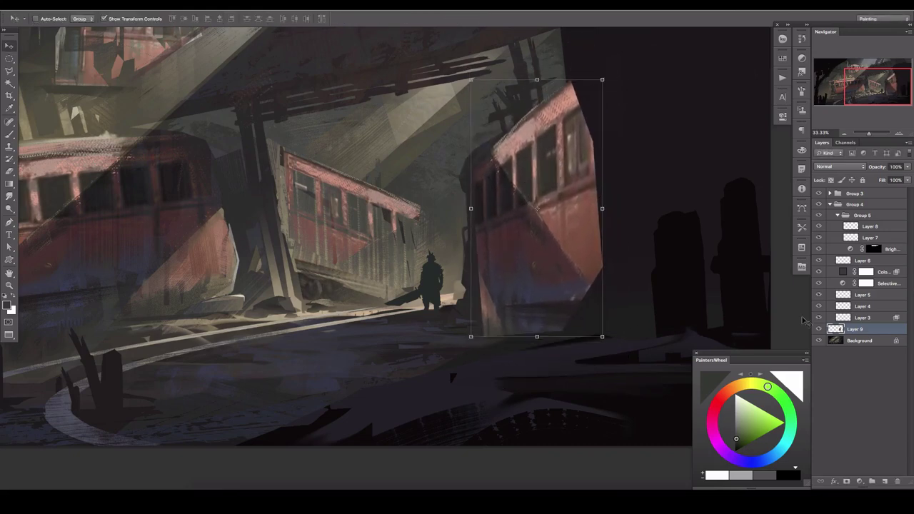
- Mask out part of the copied car and hide its right edge, brush enlarged to 400
{"action": "key", "text": "b"}
{"action": "left_click_drag", "start_coordinate": [583, 52], "coordinate": [611, 138]}
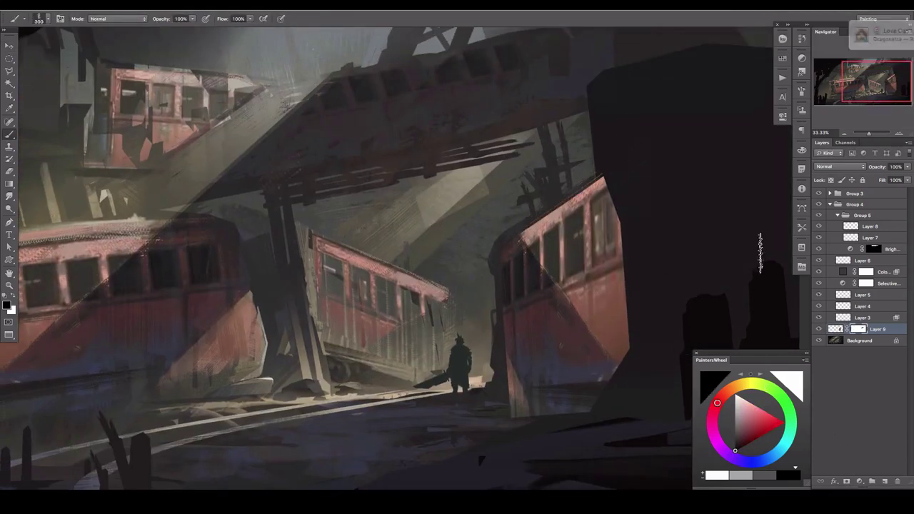
{"action": "left_click_drag", "start_coordinate": [660, 208], "coordinate": [650, 400]}
{"action": "key", "text": "bracketright"}
{"action": "key", "text": "bracketright"}
{"action": "left_click", "coordinate": [819, 329]}
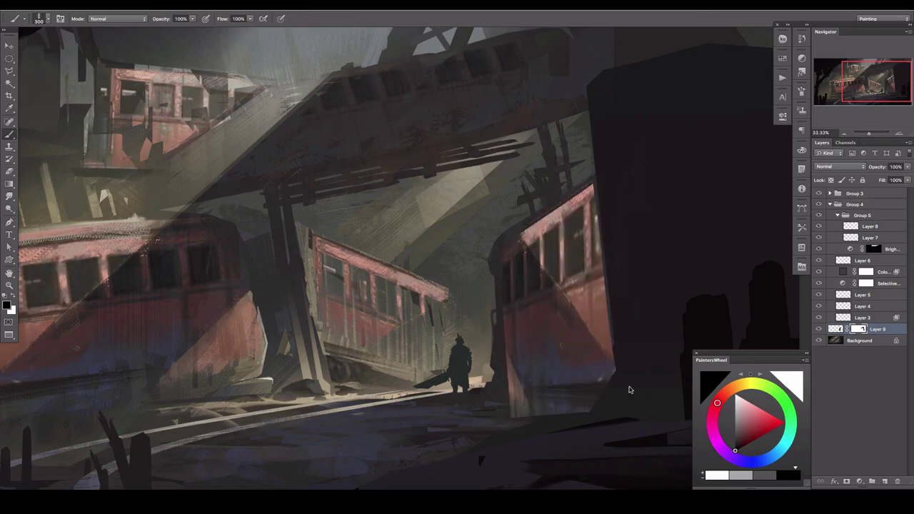
{"action": "key", "text": "bracketright"}
{"action": "left_click", "coordinate": [818, 329]}
{"action": "key", "text": "bracketright"}
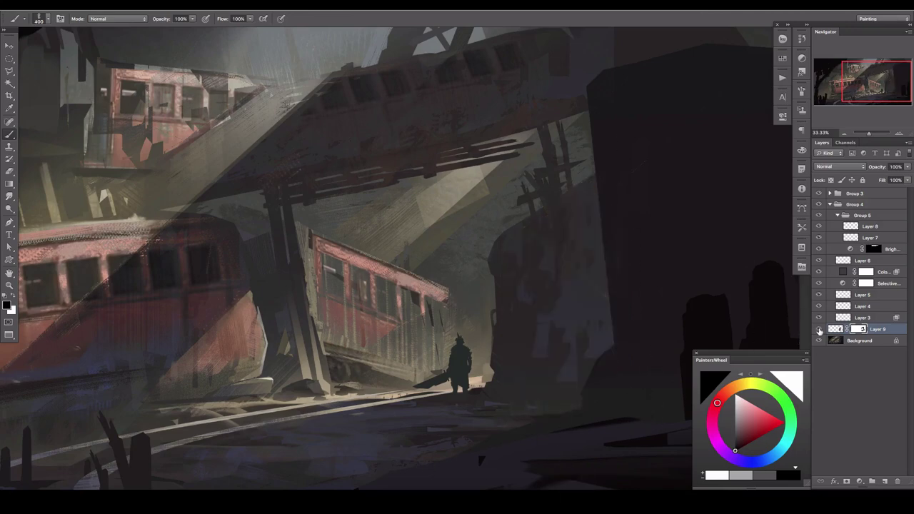
- Clip a Brightness/Contrast adjustment at brightness -79 to the copied car layer
{"action": "left_click", "coordinate": [860, 482]}
{"action": "left_click", "coordinate": [861, 357]}
{"action": "right_click", "coordinate": [864, 329]}
{"action": "left_click", "coordinate": [853, 299]}
{"action": "left_click_drag", "start_coordinate": [710, 162], "coordinate": [685, 163]}
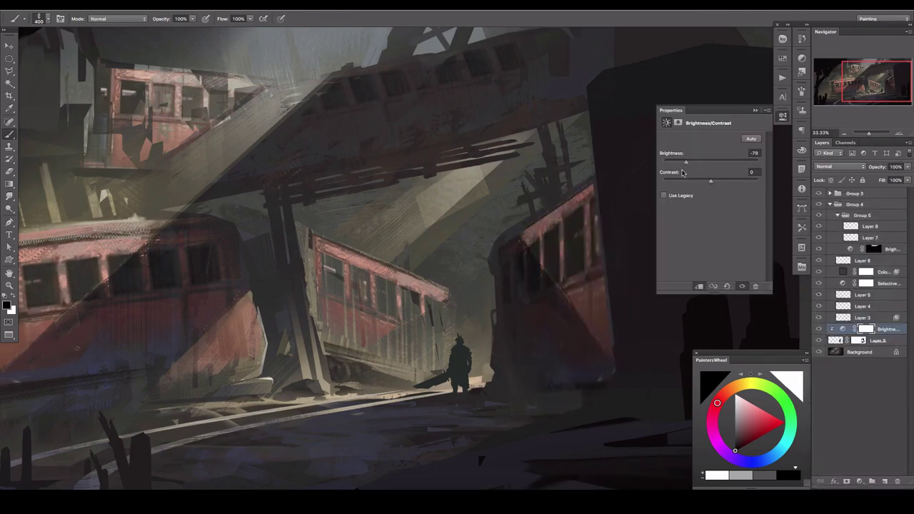
{"action": "left_click", "coordinate": [856, 341]}
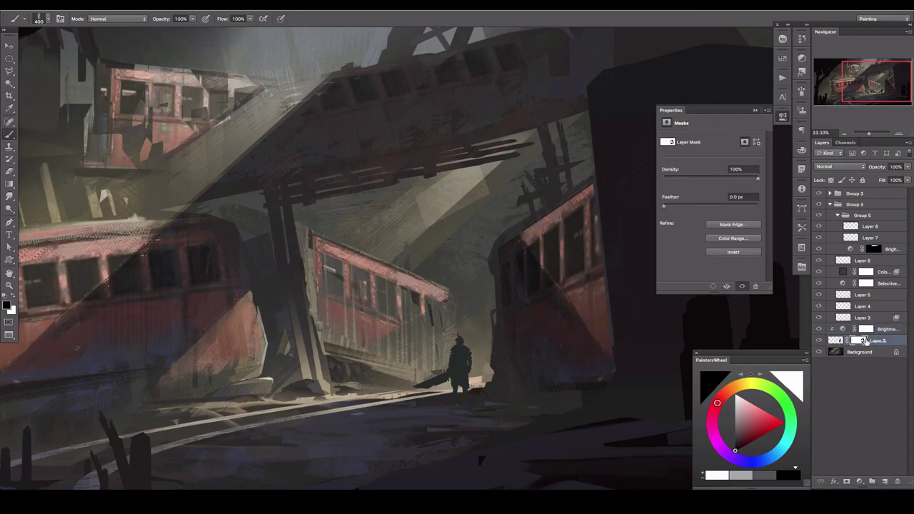
- Paint dark strokes on Layer 10 set to Darken at 51% opacity, then add Layer 11 above Layer 8
{"action": "left_click", "coordinate": [884, 481]}
{"action": "key", "text": "bracketleft"}
{"action": "left_click", "coordinate": [559, 321], "text": "alt"}
{"action": "mouse_move", "coordinate": [559, 320]}
{"action": "left_mouse_down"}
{"action": "mouse_move", "coordinate": [550, 214]}
{"action": "mouse_move", "coordinate": [588, 161]}
{"action": "left_mouse_up"}
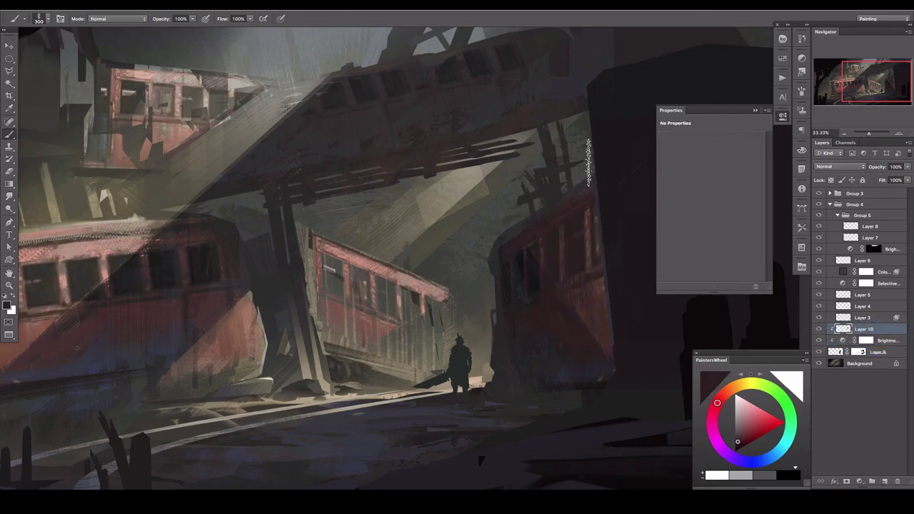
{"action": "left_click", "coordinate": [841, 166]}
{"action": "left_click", "coordinate": [832, 187]}
{"action": "left_click", "coordinate": [841, 167]}
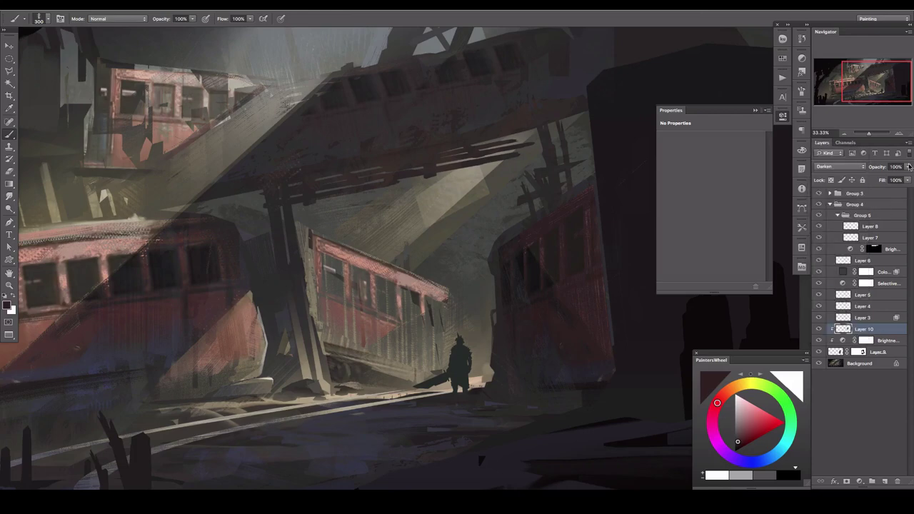
{"action": "left_click_drag", "start_coordinate": [908, 166], "coordinate": [887, 185]}
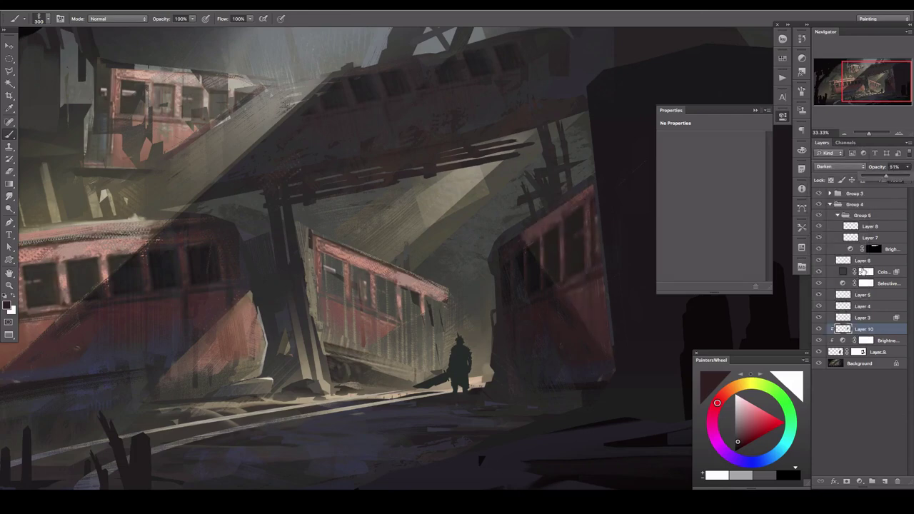
{"action": "left_click", "coordinate": [863, 226]}
{"action": "left_click", "coordinate": [884, 481]}
- Bring the right train and figure into view and add Layers 12 and 13
{"action": "scroll", "coordinate": [618, 302], "scroll_direction": "up", "scroll_amount": 3}
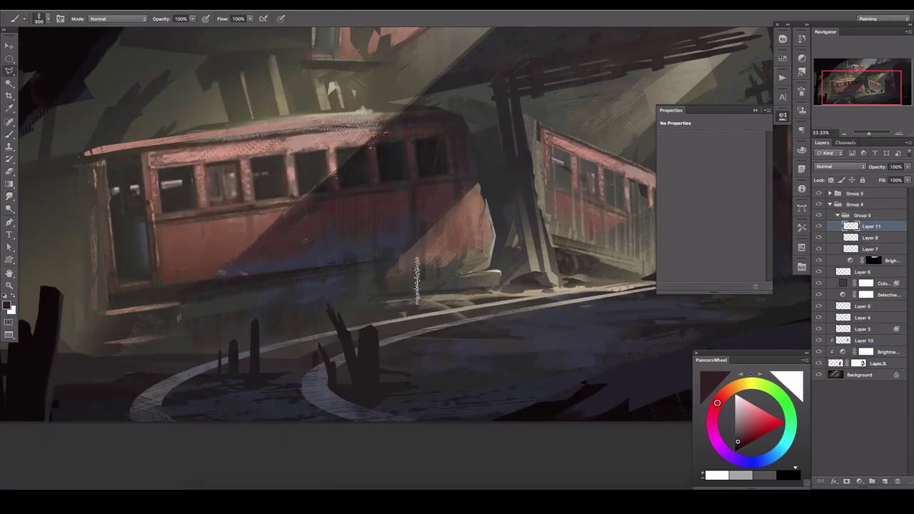
{"action": "key", "text": "l"}
{"action": "mouse_move", "coordinate": [618, 303]}
{"action": "left_mouse_down"}
{"action": "mouse_move", "coordinate": [469, 319]}
{"action": "mouse_move", "coordinate": [571, 291]}
{"action": "left_mouse_up"}
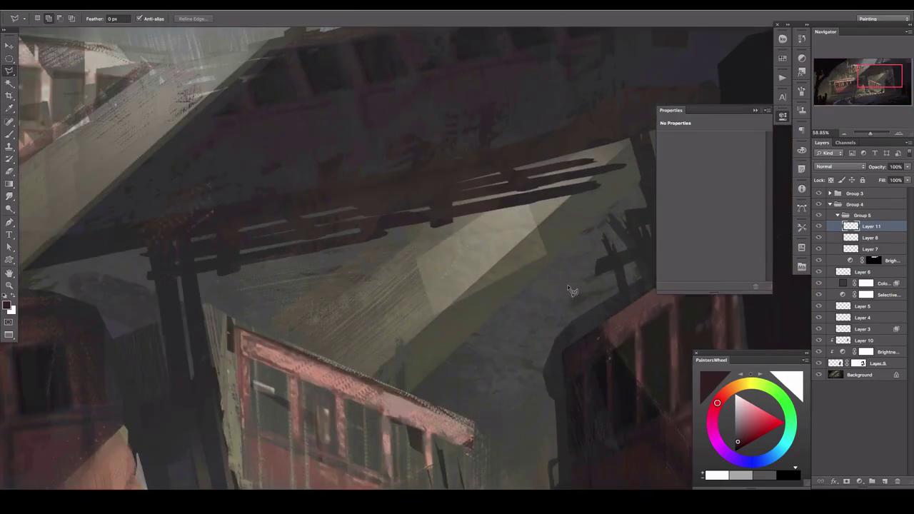
{"action": "double_click", "coordinate": [885, 481]}
{"action": "left_click_drag", "start_coordinate": [534, 200], "coordinate": [544, 153]}
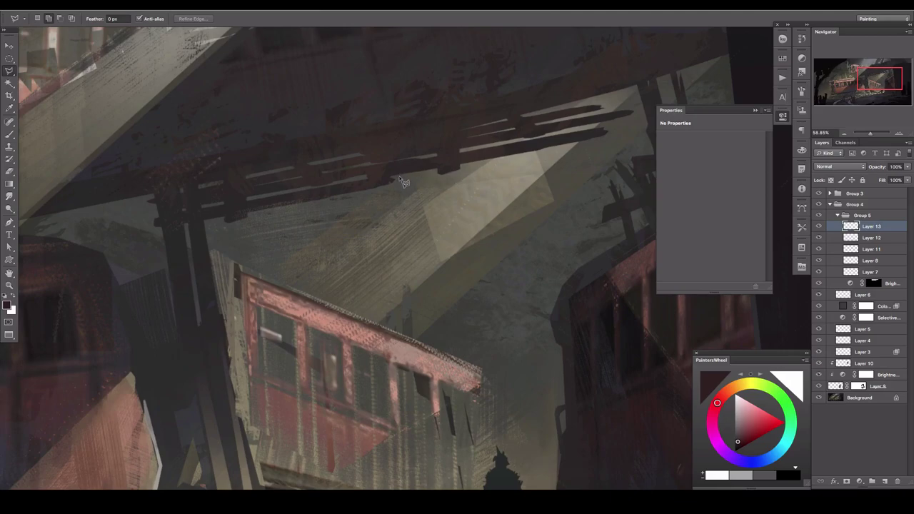
{"action": "scroll", "coordinate": [405, 187], "scroll_direction": "down", "scroll_amount": 5}
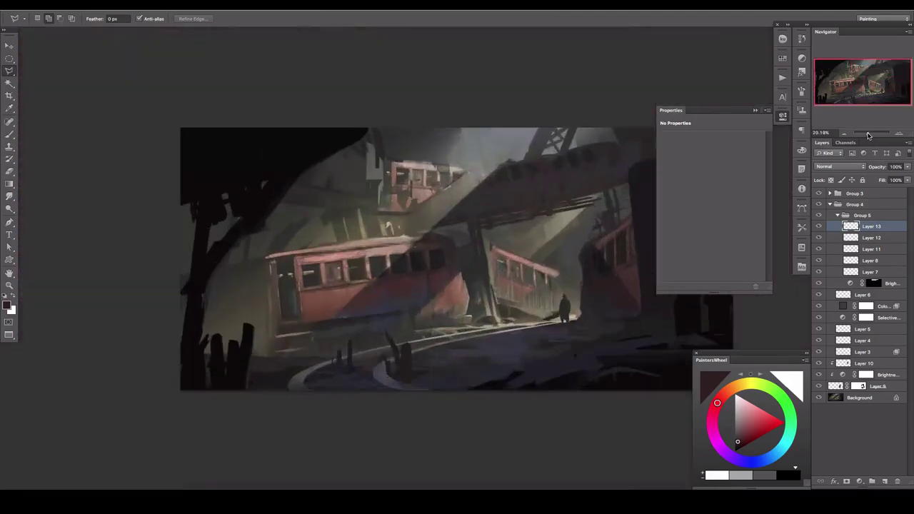
{"action": "scroll", "coordinate": [550, 158], "scroll_direction": "right", "scroll_amount": 5}
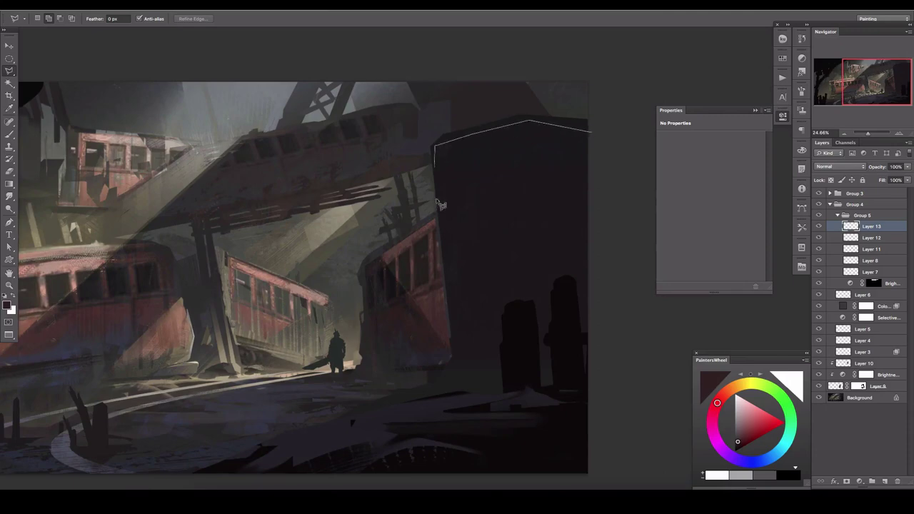
- Paint the dark shape right of the train darker within a polygonal selection
{"action": "left_click", "coordinate": [532, 333]}
{"action": "left_click", "coordinate": [643, 341]}
{"action": "left_click", "coordinate": [590, 131]}
{"action": "key", "text": "b"}
{"action": "left_click_drag", "start_coordinate": [455, 228], "coordinate": [531, 309]}
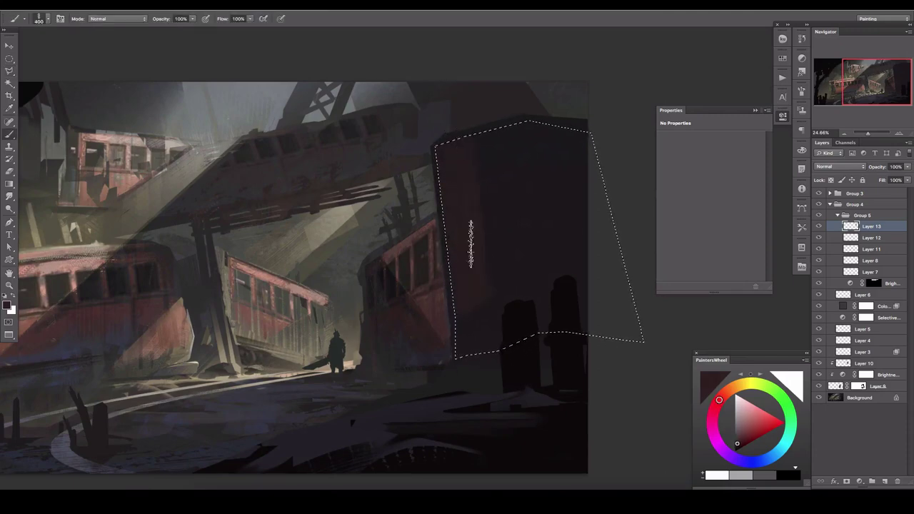
{"action": "left_click", "coordinate": [552, 250], "text": "alt"}
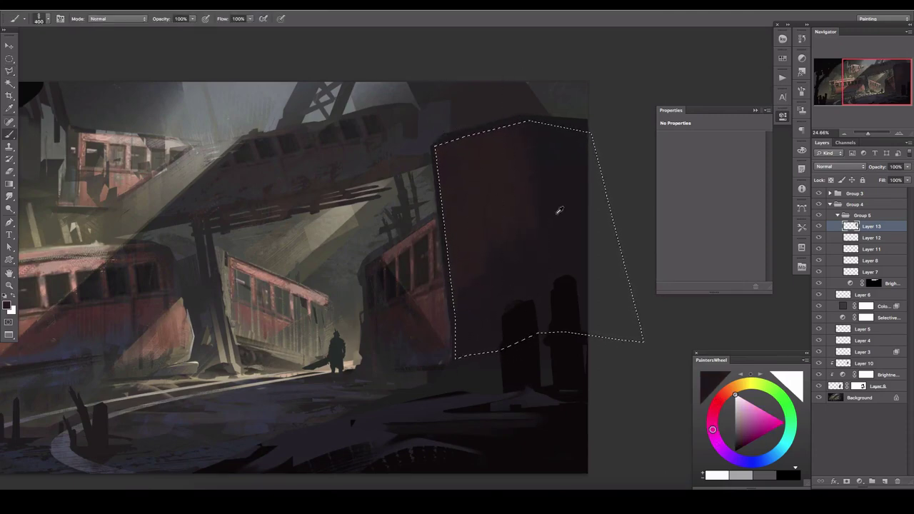
- Fit the painting in the window, select the ground area, and add a new layer
{"action": "key", "text": "ctrl+0"}
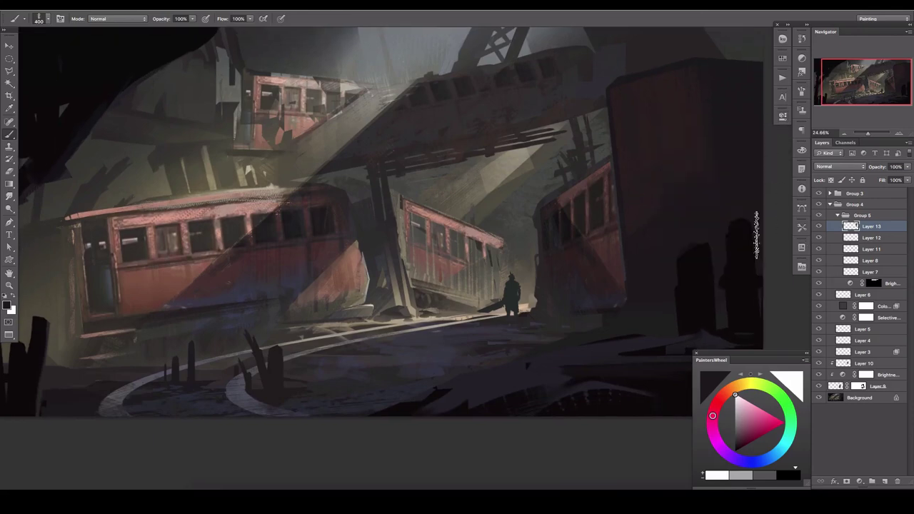
{"action": "left_click_drag", "start_coordinate": [414, 284], "coordinate": [511, 262]}
{"action": "key", "text": "l"}
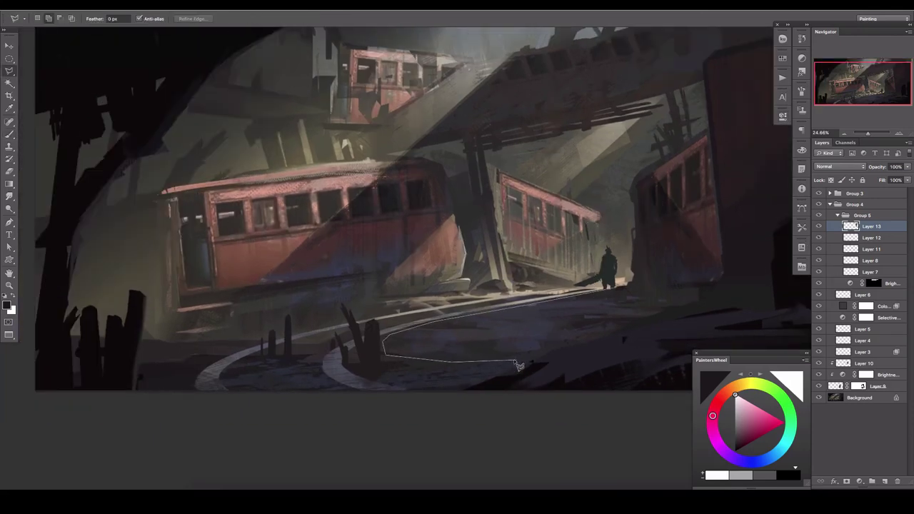
{"action": "left_click", "coordinate": [699, 299]}
{"action": "double_click", "coordinate": [612, 289]}
{"action": "key", "text": "ctrl+shift+alt+n"}
- Paint dark blue-grey and violet tones over the selected ground in front of the figure
{"action": "key", "text": "b"}
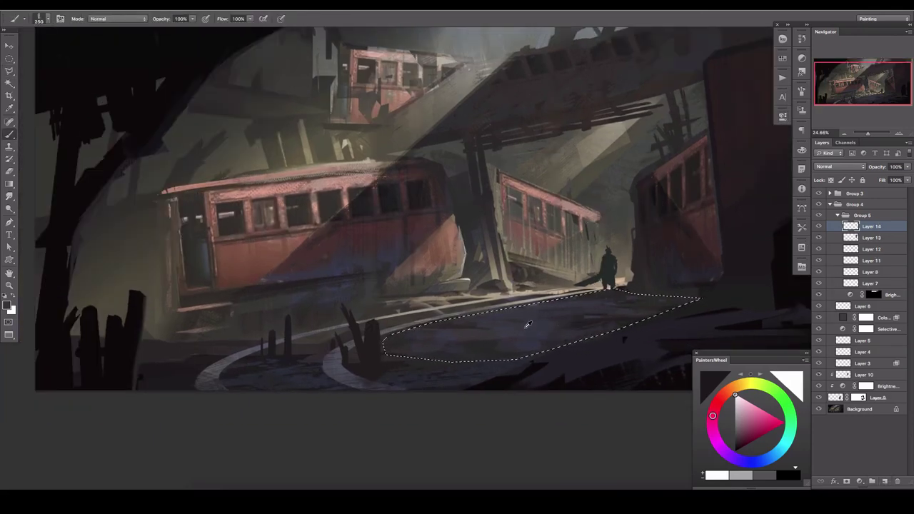
{"action": "left_click", "coordinate": [542, 325], "text": "alt"}
{"action": "key", "text": "bracketleft"}
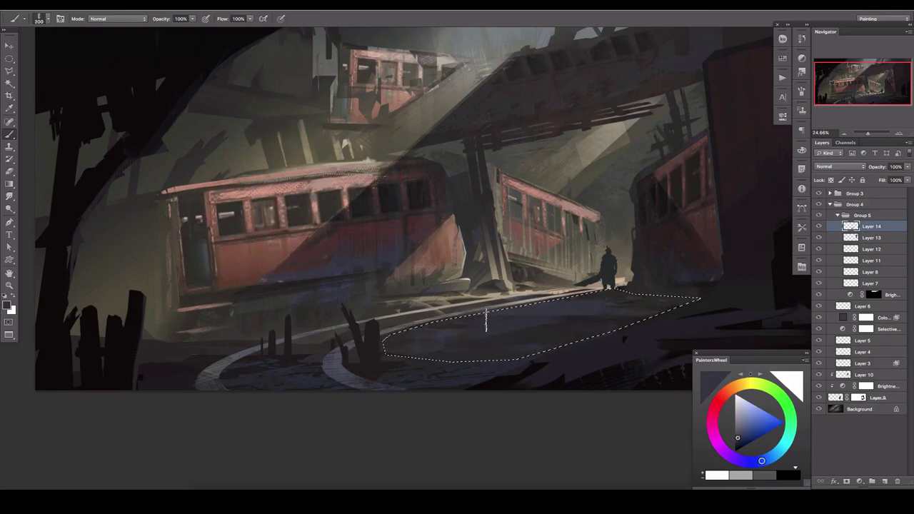
{"action": "key", "text": "bracketleft"}
{"action": "key", "text": "bracketleft"}
{"action": "key", "text": "bracketleft"}
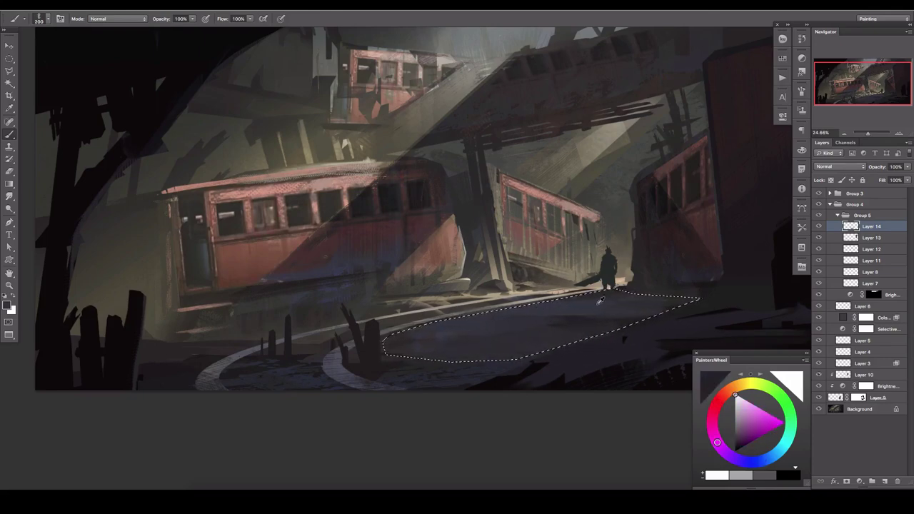
{"action": "left_click", "coordinate": [552, 301], "text": "alt"}
{"action": "key", "text": "bracketright"}
{"action": "key", "text": "bracketright"}
{"action": "left_click_drag", "start_coordinate": [552, 301], "coordinate": [405, 335]}
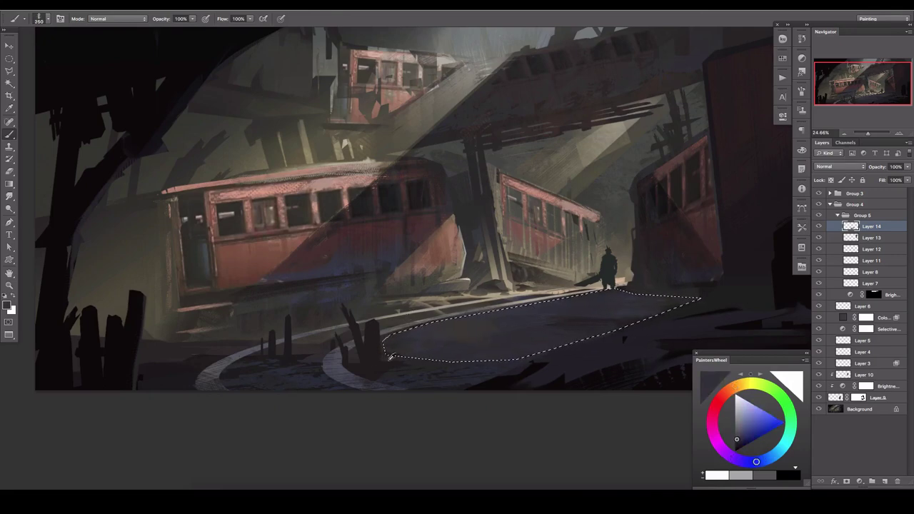
{"action": "left_click", "coordinate": [412, 319], "text": "alt"}
{"action": "key", "text": "ctrl+d"}
- Mirror the canvas to check composition, lower the ground layer to about half opacity, add a layer
{"action": "left_click_drag", "start_coordinate": [867, 134], "coordinate": [858, 138]}
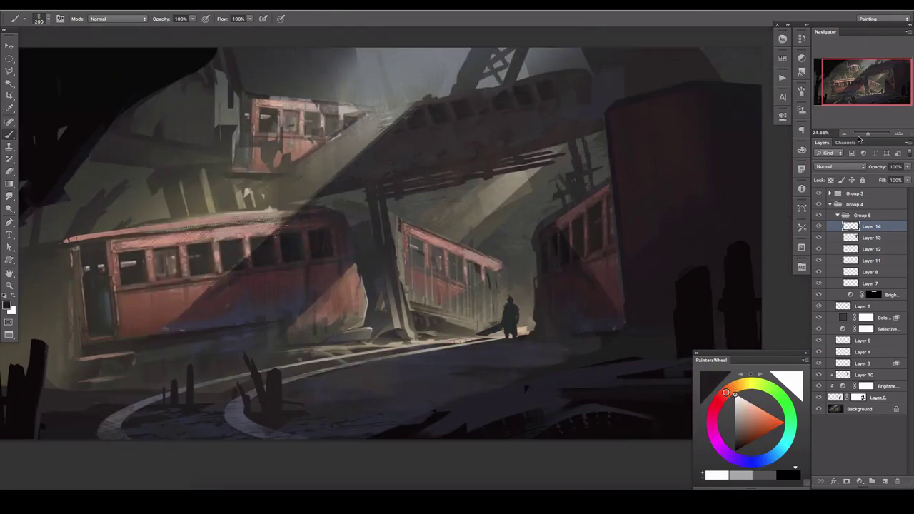
{"action": "key", "text": "h"}
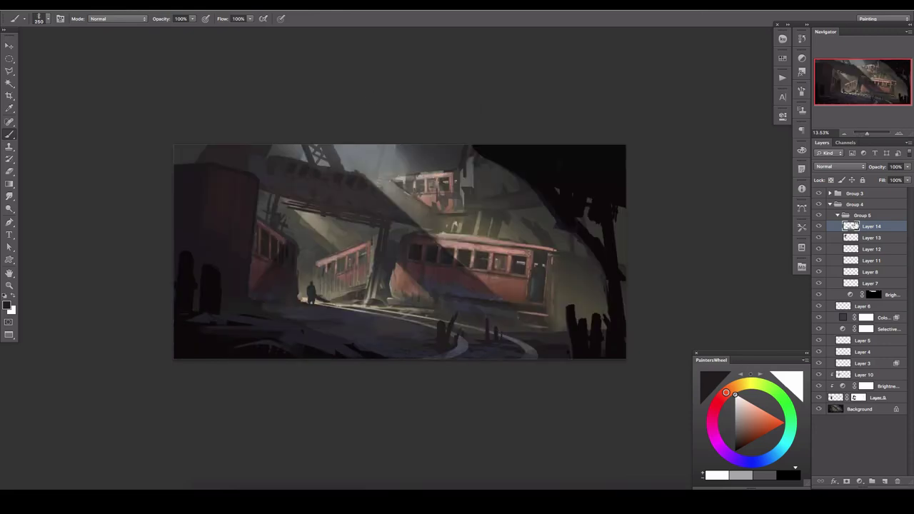
{"action": "left_click_drag", "start_coordinate": [907, 166], "coordinate": [896, 178]}
{"action": "left_click", "coordinate": [822, 227]}
{"action": "left_click", "coordinate": [883, 482]}
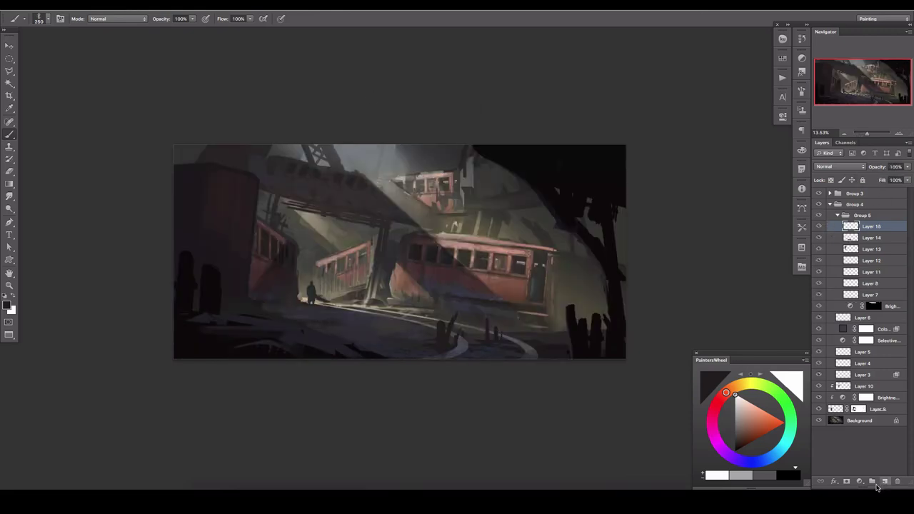
{"action": "left_click_drag", "start_coordinate": [323, 317], "coordinate": [354, 308]}
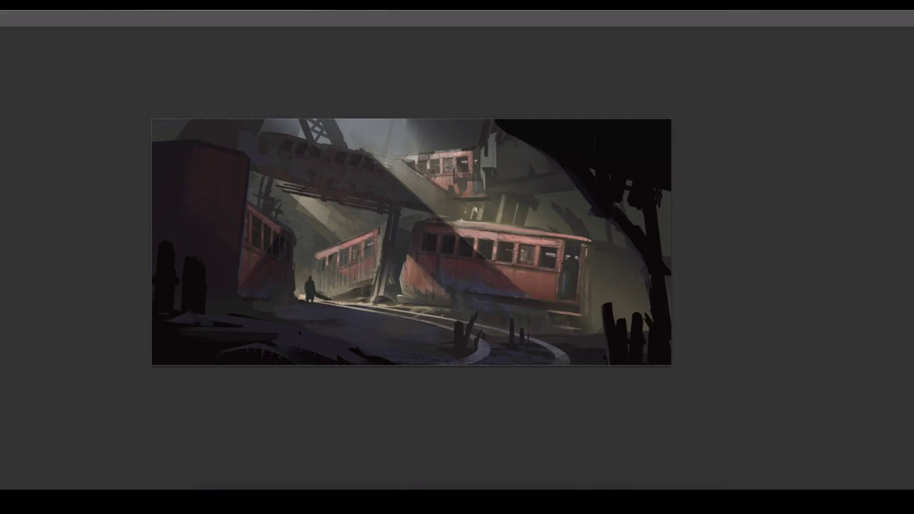
{"action": "key", "text": "Tab"}
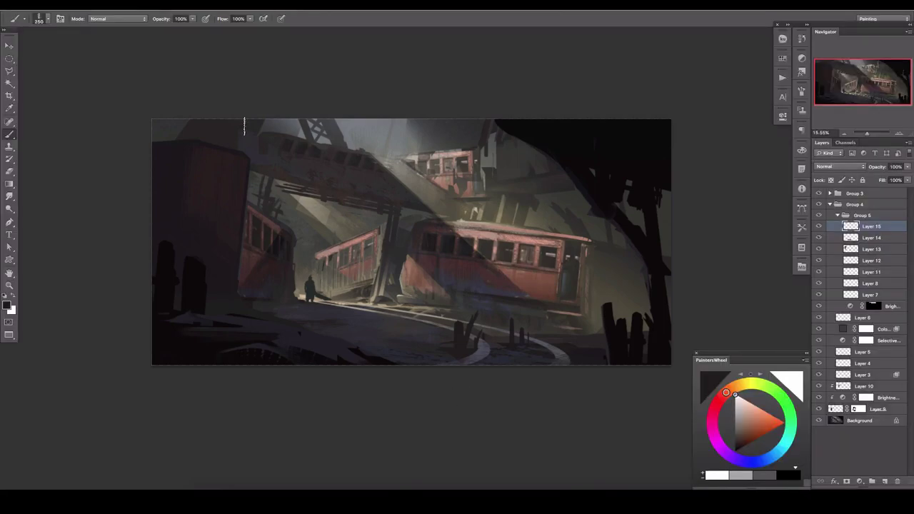
- On a new layer, paint a pink lit edge in a lassoed sliver beside the upper train car
{"action": "scroll", "coordinate": [499, 150], "scroll_direction": "up", "scroll_amount": 3}
{"action": "scroll", "coordinate": [496, 128], "scroll_direction": "up", "scroll_amount": 3}
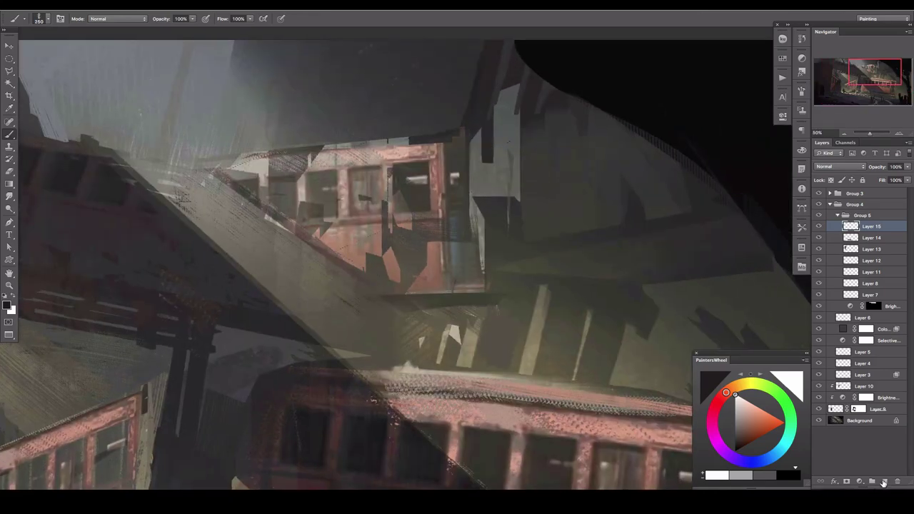
{"action": "key", "text": "ctrl+shift+alt+n"}
{"action": "key", "text": "l"}
{"action": "mouse_move", "coordinate": [475, 264]}
{"action": "left_mouse_down"}
{"action": "mouse_move", "coordinate": [499, 89]}
{"action": "mouse_move", "coordinate": [493, 207]}
{"action": "left_mouse_up"}
{"action": "key", "text": "b"}
{"action": "left_click", "coordinate": [571, 418], "text": "alt"}
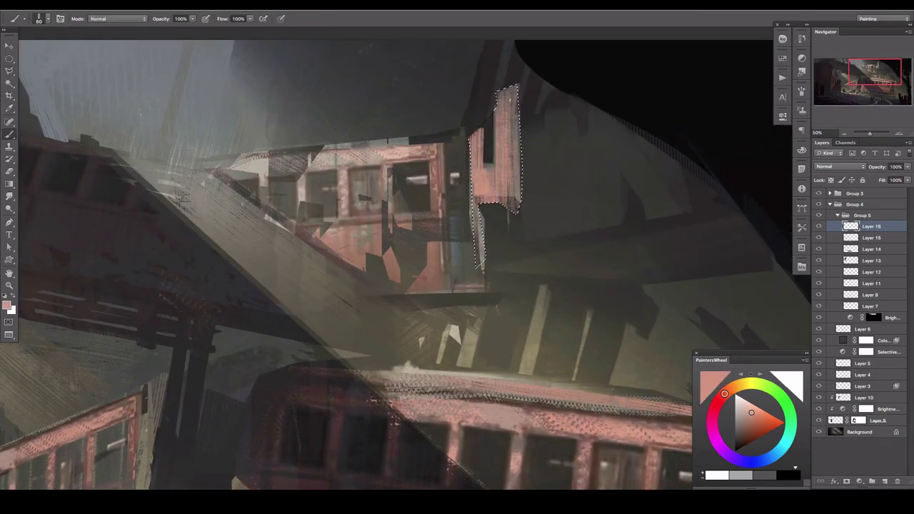
{"action": "key", "text": "ctrl+d"}
{"action": "key", "text": "e"}
{"action": "scroll", "coordinate": [553, 194], "scroll_direction": "down", "scroll_amount": 10}
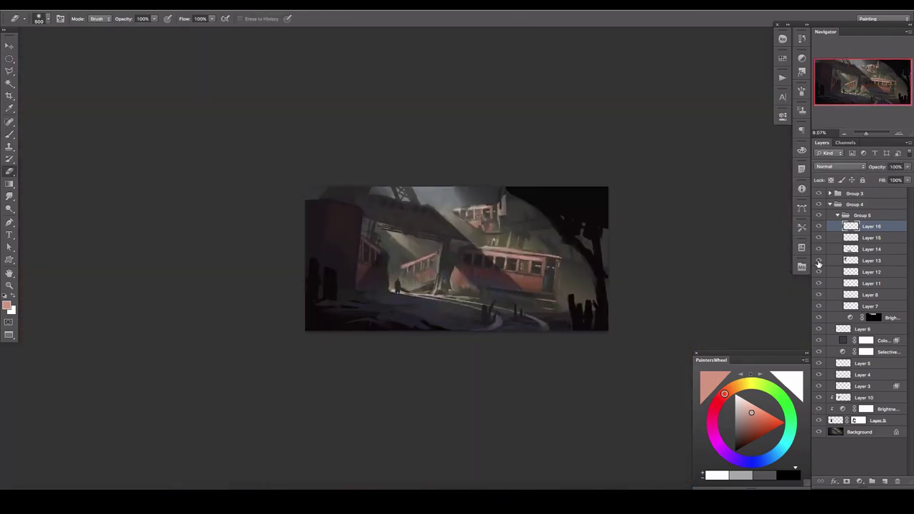
- Add a new layer with black paint colour and reduce its opacity
{"action": "left_click", "coordinate": [878, 477]}
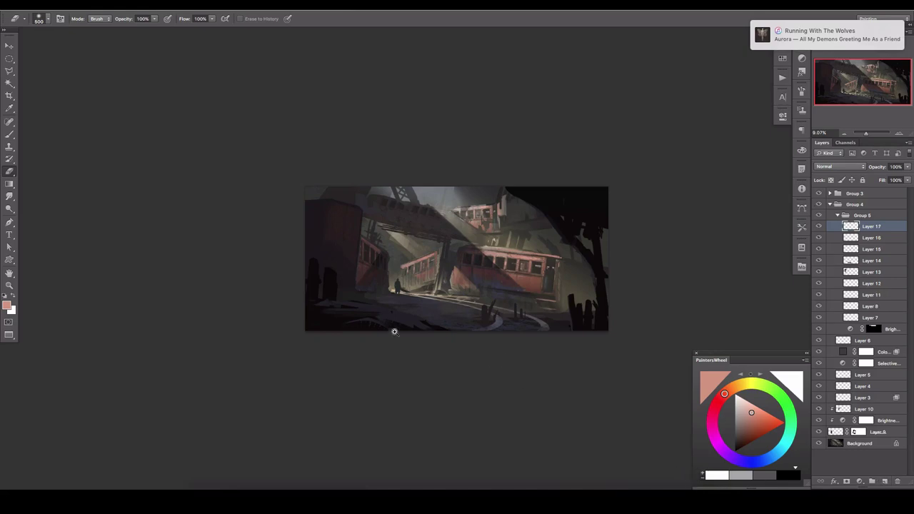
{"action": "scroll", "coordinate": [386, 332], "scroll_direction": "up", "scroll_amount": 3}
{"action": "key", "text": "b"}
{"action": "key", "text": "d"}
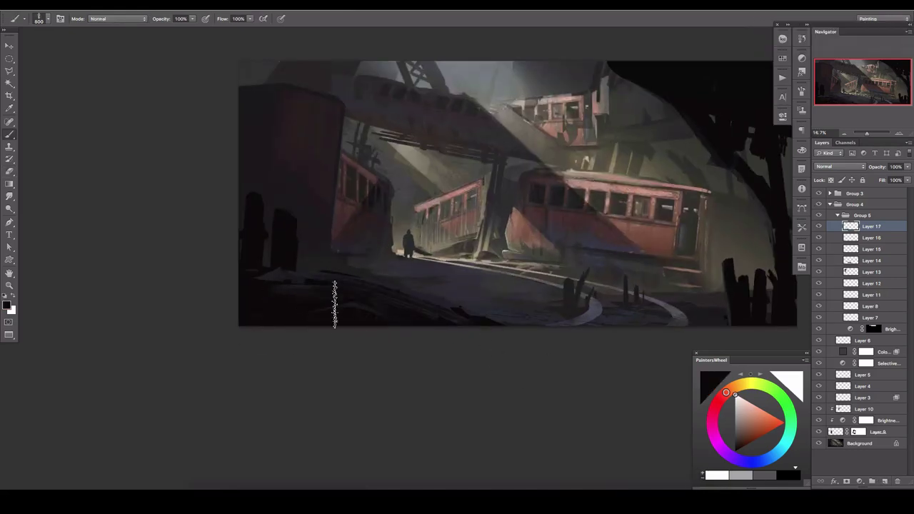
{"action": "left_click_drag", "start_coordinate": [907, 167], "coordinate": [871, 182]}
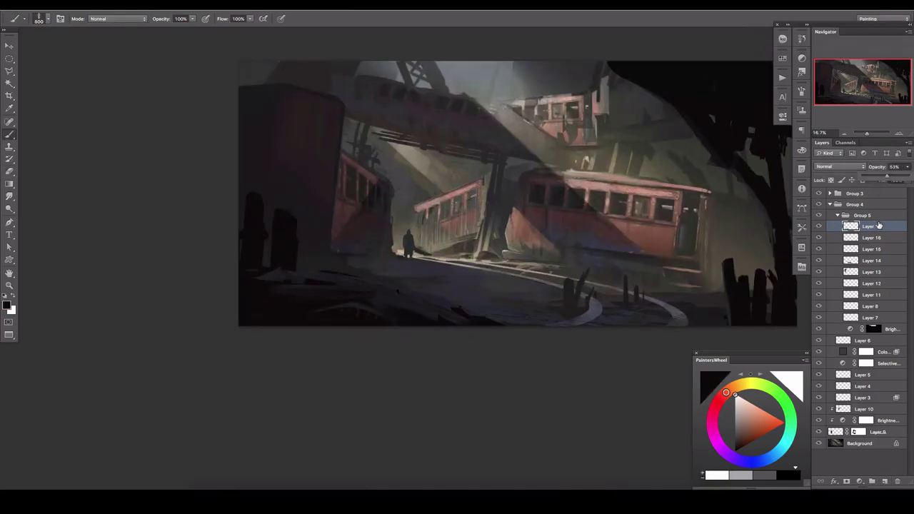
{"action": "scroll", "coordinate": [339, 183], "scroll_direction": "up", "scroll_amount": 2}
- Paint dark reddish vertical streaks on the train car's side within a quadrilateral selection
{"action": "key", "text": "l"}
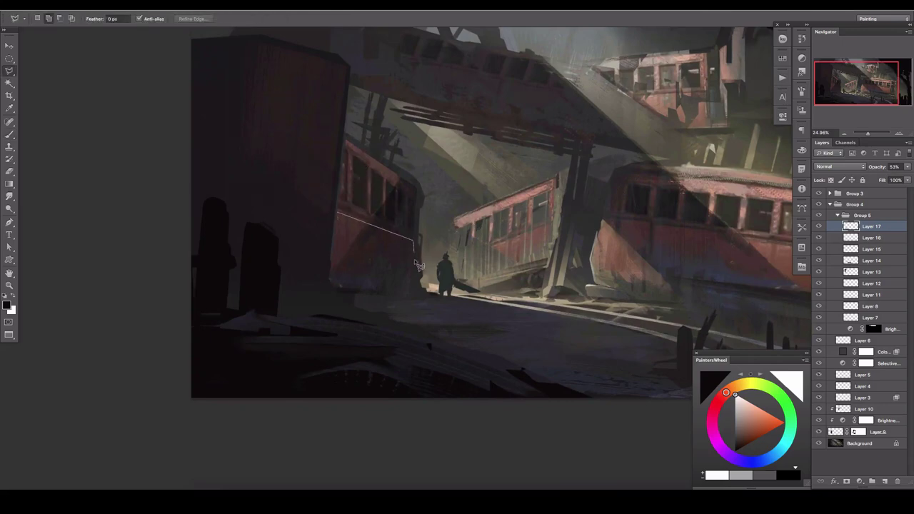
{"action": "left_click", "coordinate": [415, 287]}
{"action": "double_click", "coordinate": [330, 280]}
{"action": "key", "text": "b"}
{"action": "left_click", "coordinate": [355, 316], "text": "alt"}
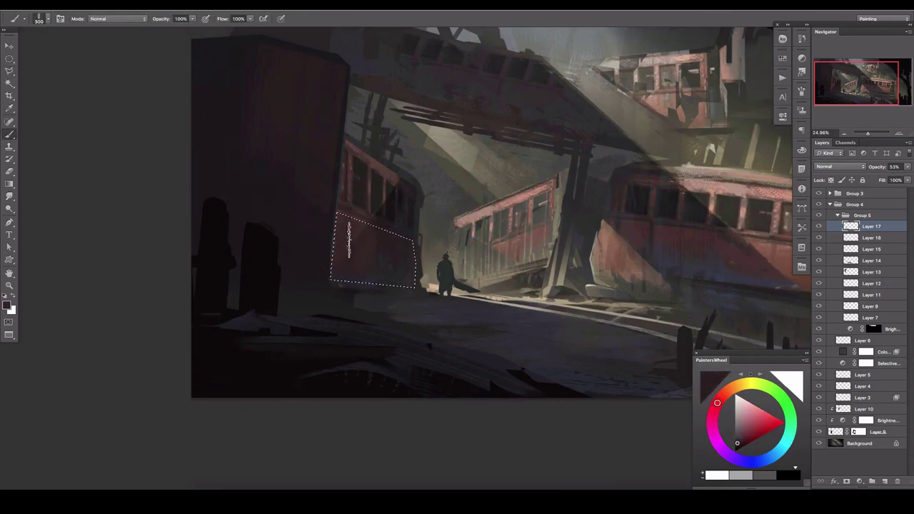
{"action": "left_click", "coordinate": [884, 482]}
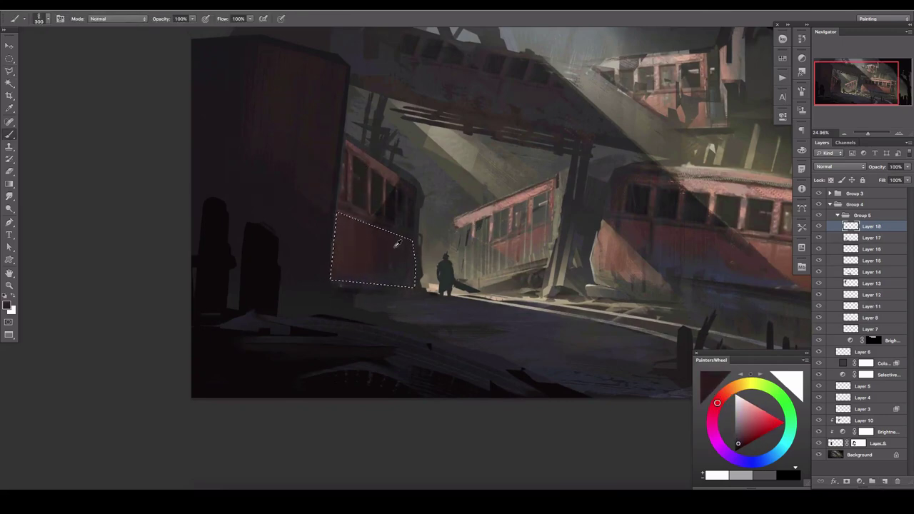
{"action": "left_click_drag", "start_coordinate": [397, 244], "coordinate": [362, 147]}
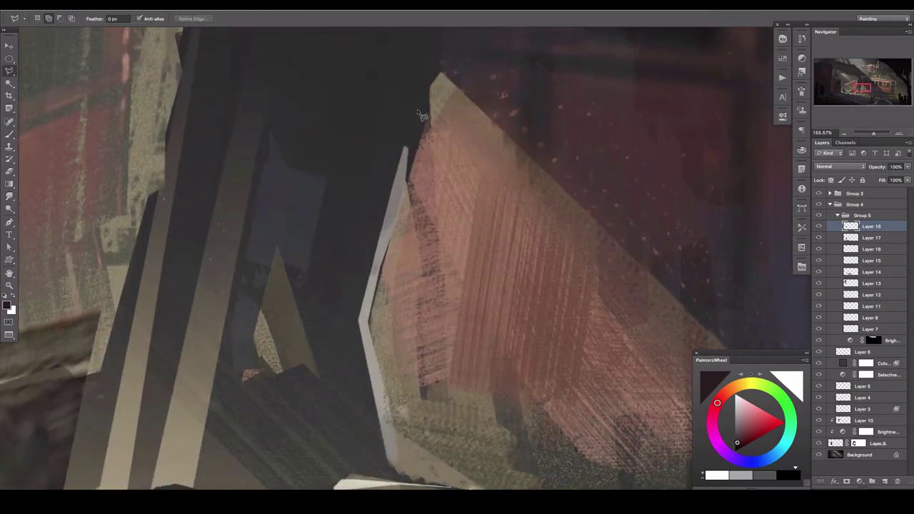
- Paint salmon pink highlights across the lit pillar panel
{"action": "key", "text": "b"}
{"action": "left_click", "coordinate": [756, 416]}
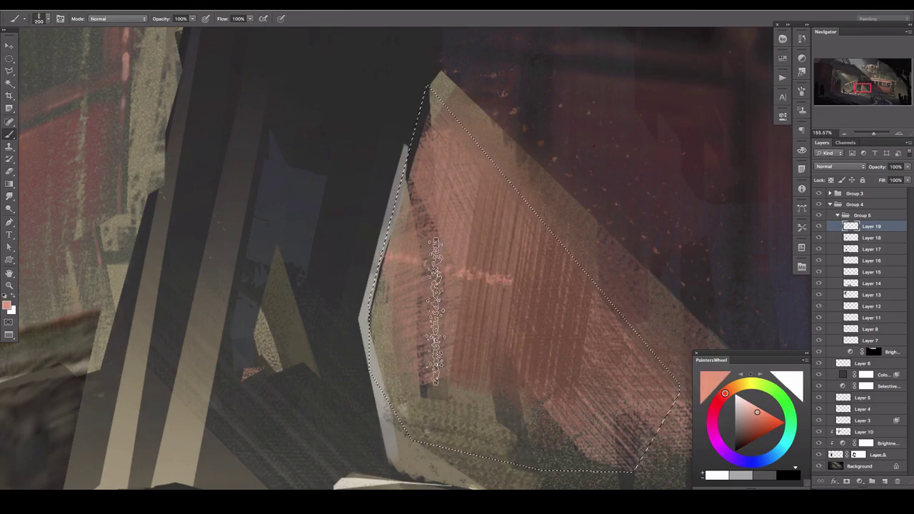
{"action": "left_click_drag", "start_coordinate": [424, 214], "coordinate": [400, 343]}
{"action": "left_click_drag", "start_coordinate": [400, 285], "coordinate": [500, 278]}
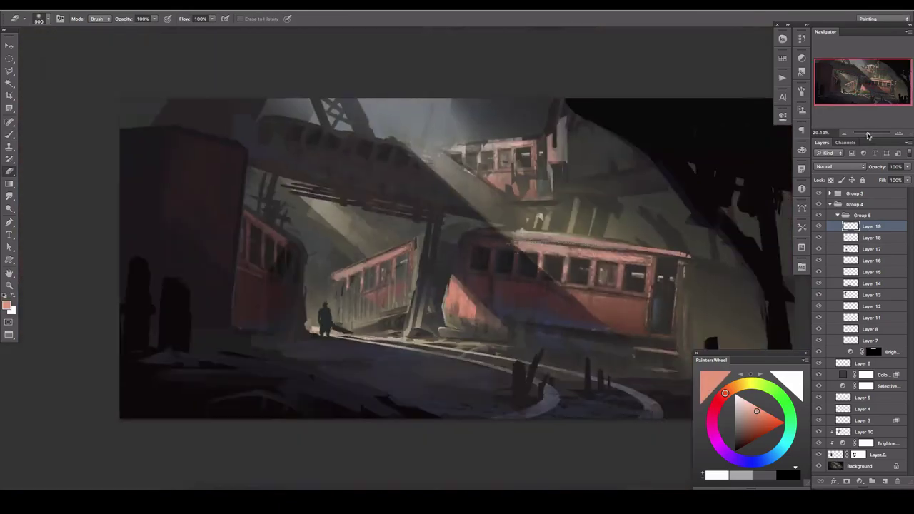
- Mirror the canvas horizontally, fade Layer 19 to about 70%, and add Layer 20
{"action": "left_click_drag", "start_coordinate": [867, 134], "coordinate": [864, 134]}
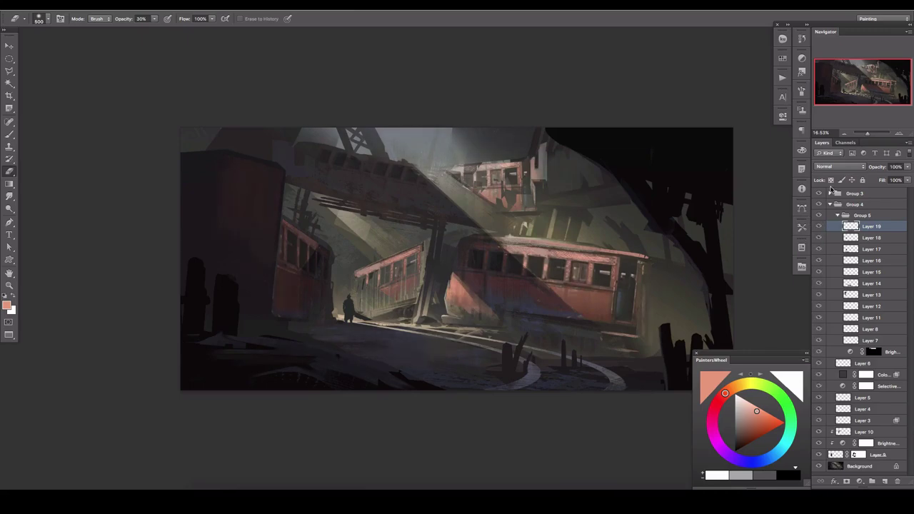
{"action": "key", "text": "ctrl+shift+h"}
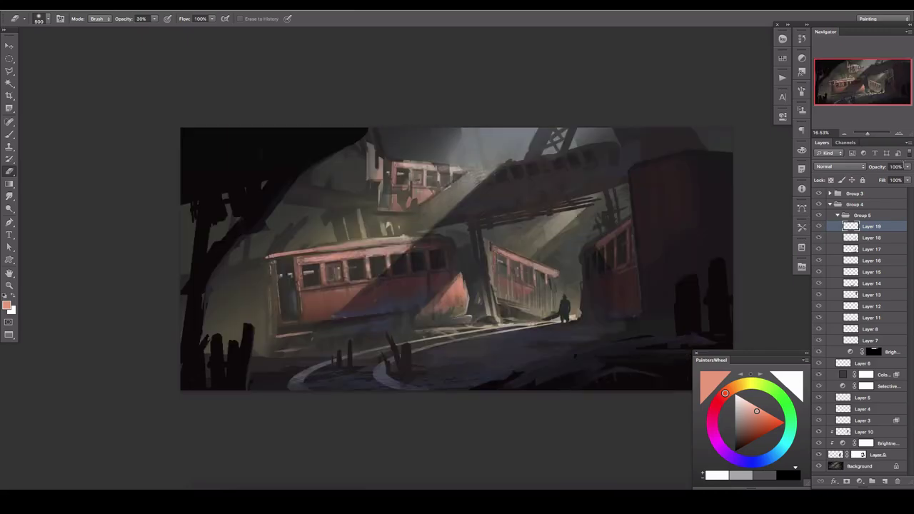
{"action": "left_click_drag", "start_coordinate": [905, 166], "coordinate": [887, 180]}
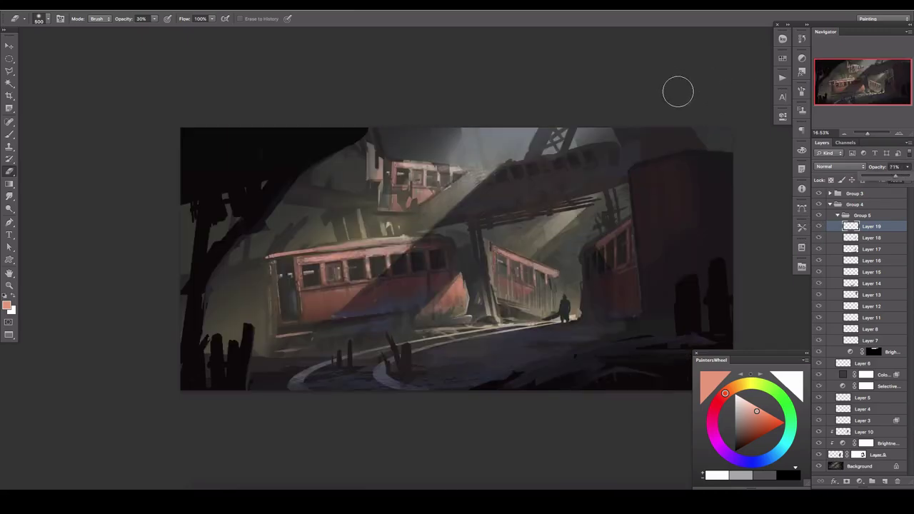
{"action": "left_click", "coordinate": [885, 482]}
{"action": "key", "text": "l"}
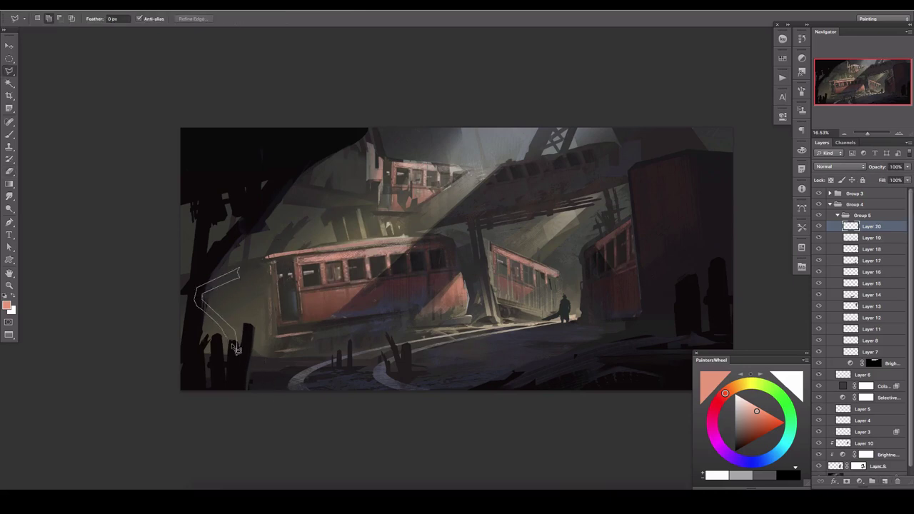
- Fill black branch shapes, duplicate the layer, flip it horizontally and move it left
{"action": "double_click", "coordinate": [240, 384]}
{"action": "key", "text": "b"}
{"action": "key", "text": "d"}
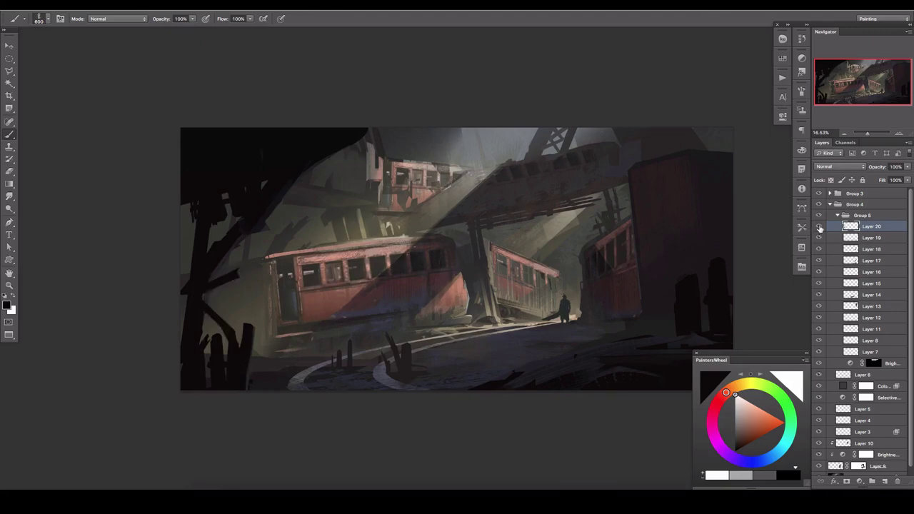
{"action": "key", "text": "ctrl+j"}
{"action": "left_click", "coordinate": [91, 4]}
{"action": "left_click", "coordinate": [241, 326]}
{"action": "key", "text": "v"}
{"action": "left_click_drag", "start_coordinate": [190, 293], "coordinate": [204, 319]}
- Select the crossed X branch strokes and transform them lower and rotated
{"action": "key", "text": "l"}
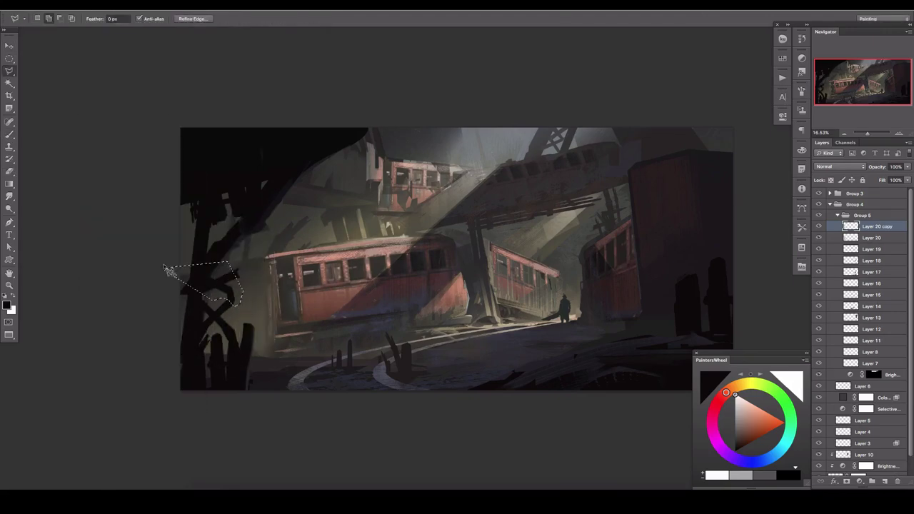
{"action": "left_click", "coordinate": [168, 272]}
{"action": "key", "text": "ctrl+t"}
{"action": "mouse_move", "coordinate": [211, 286]}
{"action": "left_mouse_down"}
{"action": "mouse_move", "coordinate": [222, 330]}
{"action": "mouse_move", "coordinate": [150, 355]}
{"action": "left_mouse_up"}
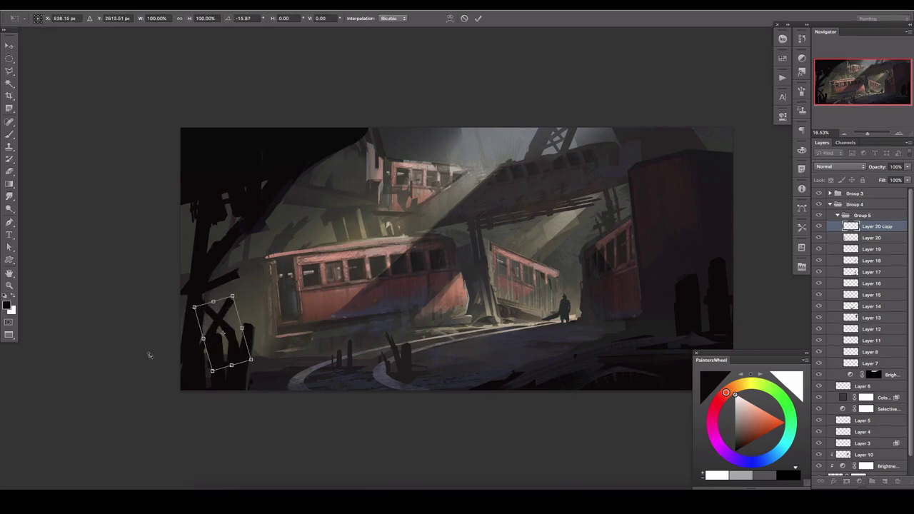
{"action": "key", "text": "Return"}
- Turn a copy into an angled branch near the upper-left car, merge it, and add Layer 21
{"action": "key", "text": "v"}
{"action": "mouse_move", "coordinate": [221, 335]}
{"action": "left_mouse_down", "text": "alt"}
{"action": "mouse_move", "coordinate": [653, 343]}
{"action": "mouse_move", "coordinate": [796, 296]}
{"action": "left_mouse_up", "text": "alt"}
{"action": "left_click_drag", "start_coordinate": [714, 214], "coordinate": [671, 129]}
{"action": "left_click_drag", "start_coordinate": [543, 107], "coordinate": [422, 97]}
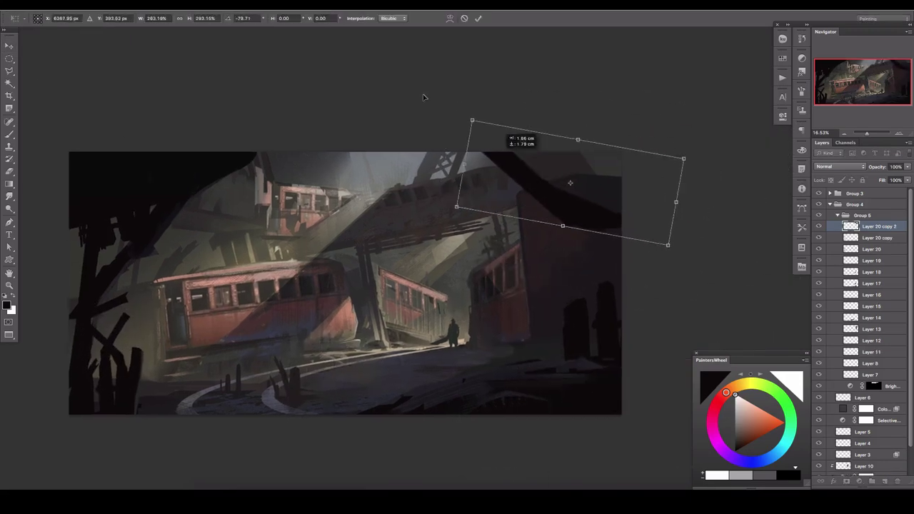
{"action": "mouse_move", "coordinate": [550, 186]}
{"action": "left_mouse_down"}
{"action": "mouse_move", "coordinate": [175, 139]}
{"action": "mouse_move", "coordinate": [250, 89]}
{"action": "mouse_move", "coordinate": [293, 139]}
{"action": "mouse_move", "coordinate": [271, 137]}
{"action": "left_mouse_up"}
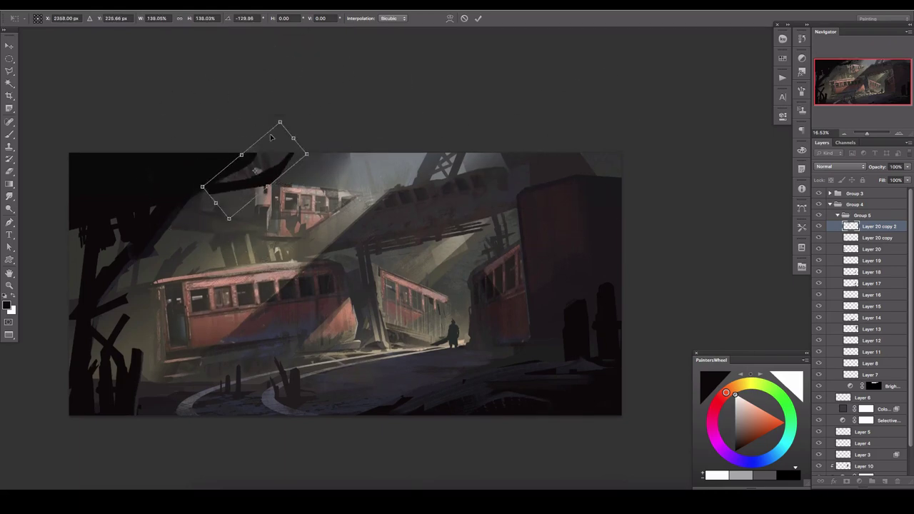
{"action": "key", "text": "Return"}
{"action": "key", "text": "ctrl+e"}
{"action": "left_click", "coordinate": [884, 482]}
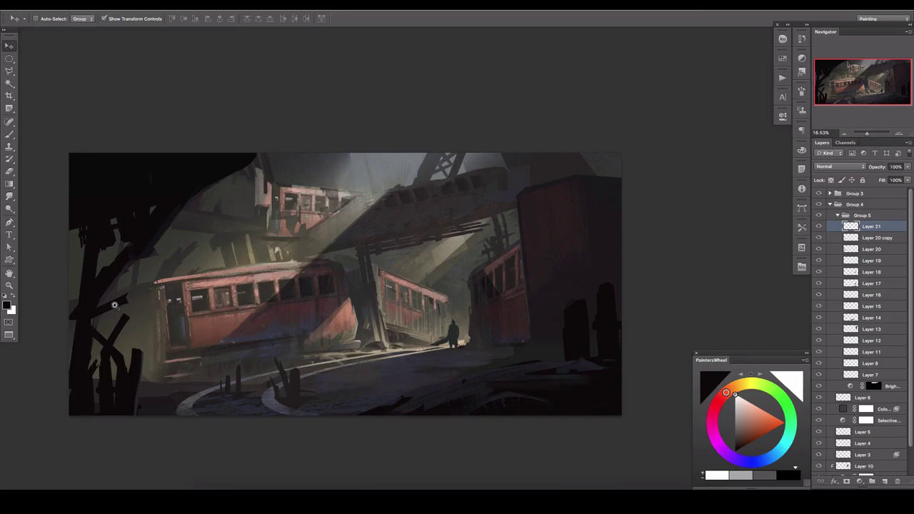
{"action": "scroll", "coordinate": [155, 282], "scroll_direction": "up", "scroll_amount": 5}
- Fill the front car's roof band with a reddish gradient on a new layer
{"action": "key", "text": "g"}
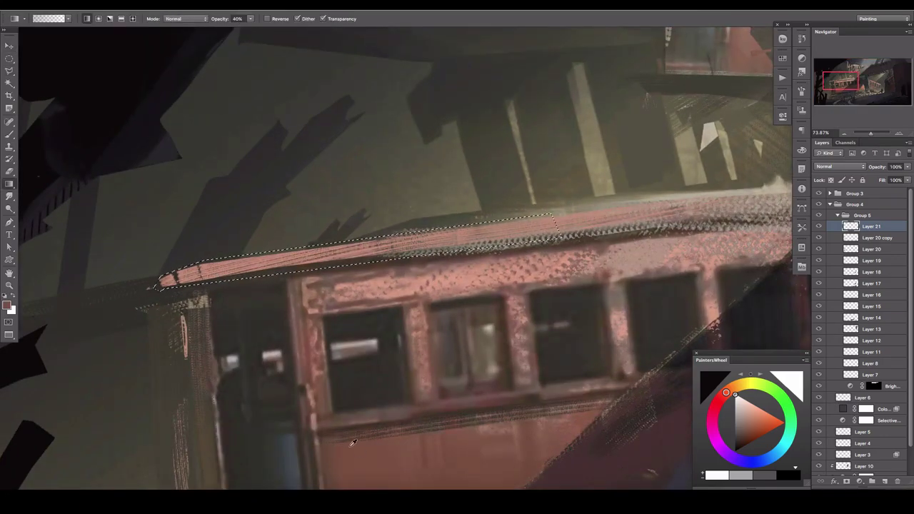
{"action": "left_click", "coordinate": [352, 443], "text": "alt"}
{"action": "key", "text": "ctrl+shift+alt+n"}
{"action": "key", "text": "0"}
{"action": "left_click_drag", "start_coordinate": [164, 282], "coordinate": [223, 123]}
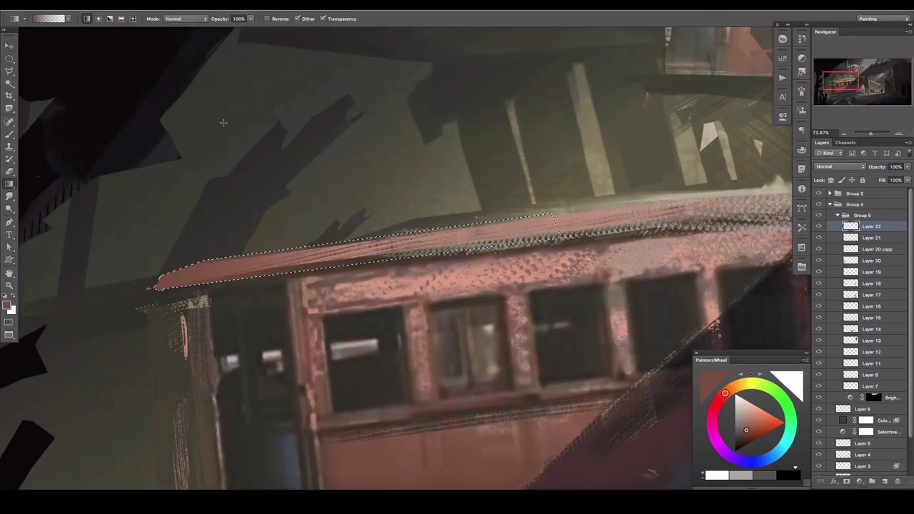
{"action": "key", "text": "ctrl+d"}
- On a new layer, polygonal-lasso a long stripe along the car's side plus an L-shaped end
{"action": "key", "text": "ctrl+shift+alt+n"}
{"action": "key", "text": "l"}
{"action": "left_click_drag", "start_coordinate": [442, 471], "coordinate": [376, 316]}
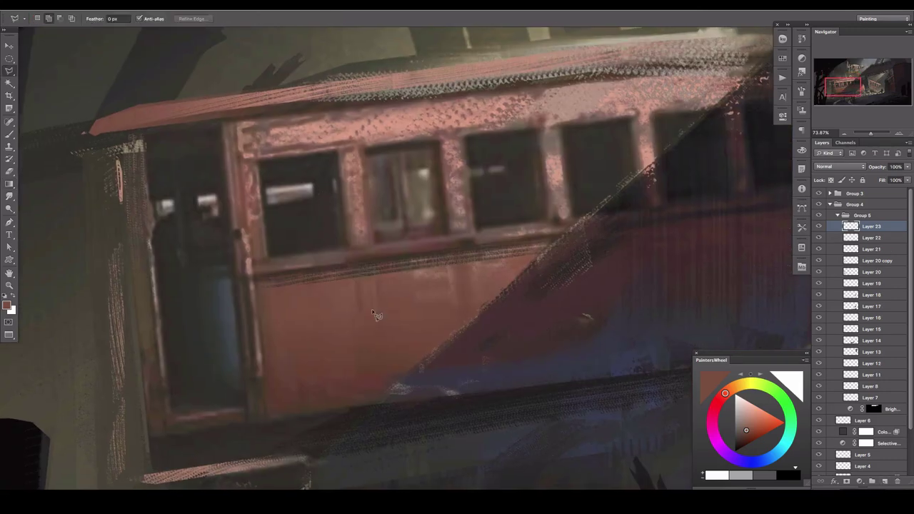
{"action": "left_click", "coordinate": [268, 391]}
{"action": "left_click", "coordinate": [287, 325]}
{"action": "scroll", "coordinate": [643, 286], "scroll_direction": "right", "scroll_amount": 3}
{"action": "left_click", "coordinate": [714, 248]}
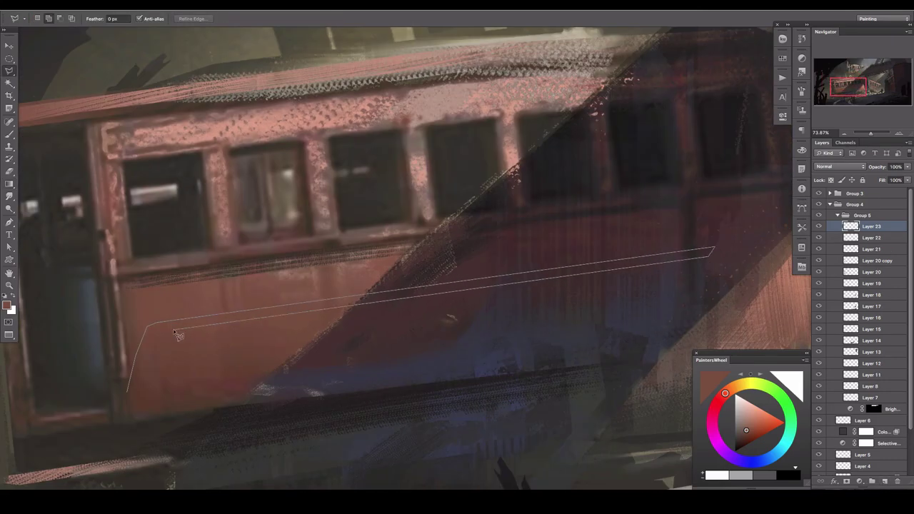
{"action": "left_click", "coordinate": [690, 270]}
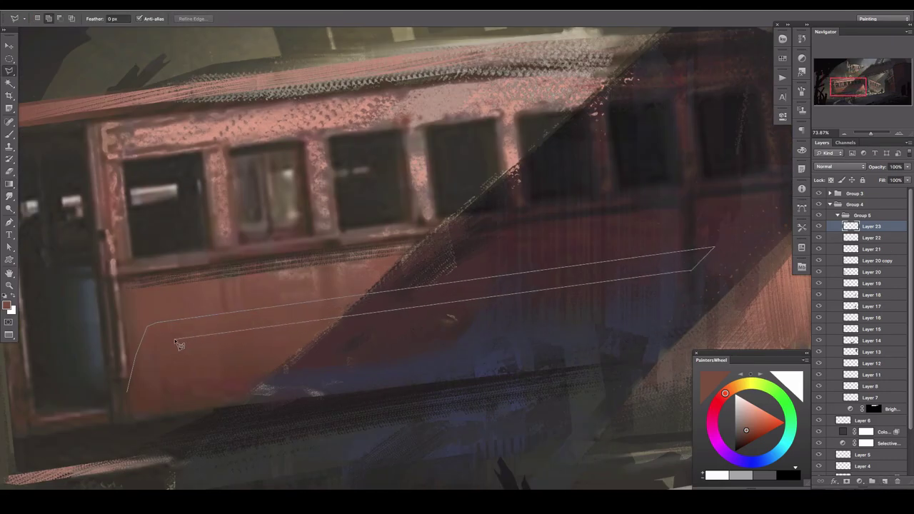
{"action": "double_click", "coordinate": [146, 391]}
{"action": "left_click", "coordinate": [130, 392], "text": "shift"}
{"action": "left_click", "coordinate": [195, 390]}
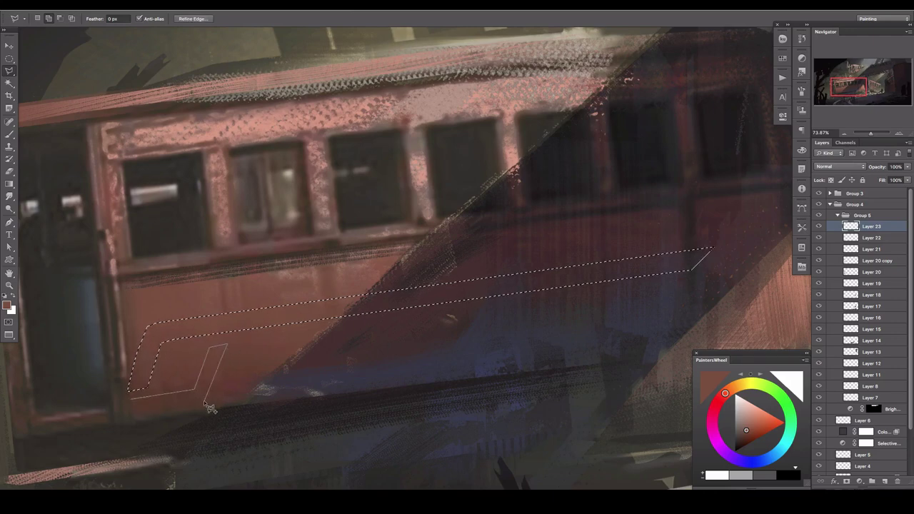
{"action": "left_click", "coordinate": [132, 413]}
- Brush light grey into the L-shaped end and long side stripe on a new layer
{"action": "key", "text": "b"}
{"action": "key", "text": "ctrl+shift+alt+n"}
{"action": "left_click", "coordinate": [736, 418]}
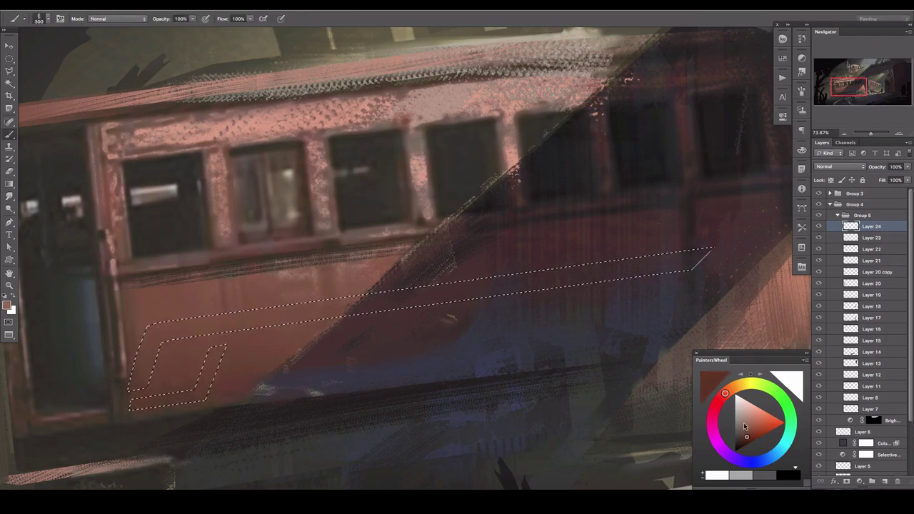
{"action": "mouse_move", "coordinate": [157, 343]}
{"action": "left_mouse_down"}
{"action": "mouse_move", "coordinate": [225, 371]}
{"action": "mouse_move", "coordinate": [190, 273]}
{"action": "left_mouse_up"}
{"action": "key", "text": "bracketleft"}
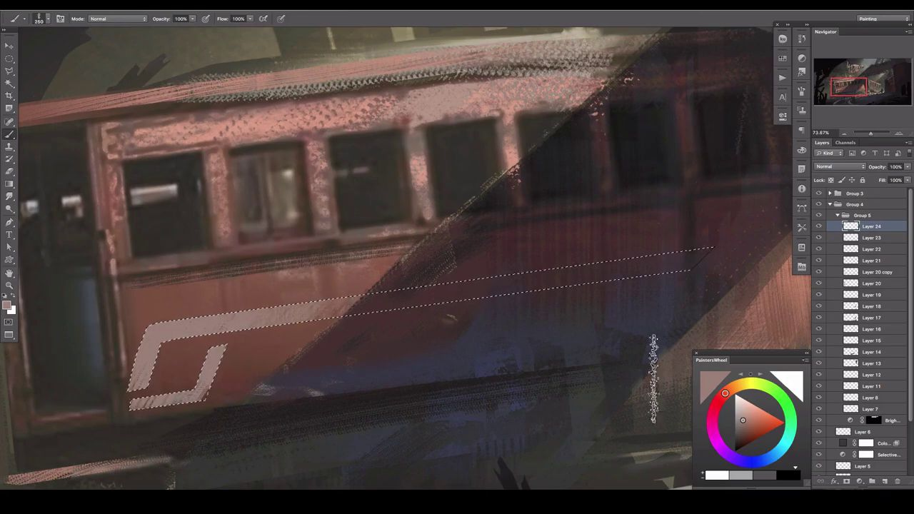
{"action": "key", "text": "bracketleft"}
{"action": "key", "text": "bracketleft"}
{"action": "key", "text": "bracketleft"}
{"action": "mouse_move", "coordinate": [515, 243]}
{"action": "left_mouse_down"}
{"action": "mouse_move", "coordinate": [365, 346]}
{"action": "mouse_move", "coordinate": [544, 365]}
{"action": "left_mouse_up"}
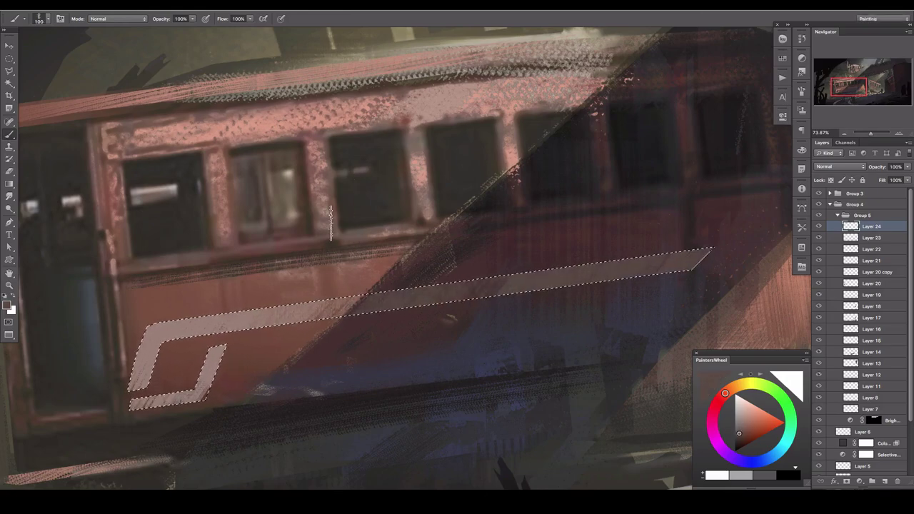
{"action": "key", "text": "ctrl+d"}
{"action": "left_click_drag", "start_coordinate": [870, 133], "coordinate": [866, 133]}
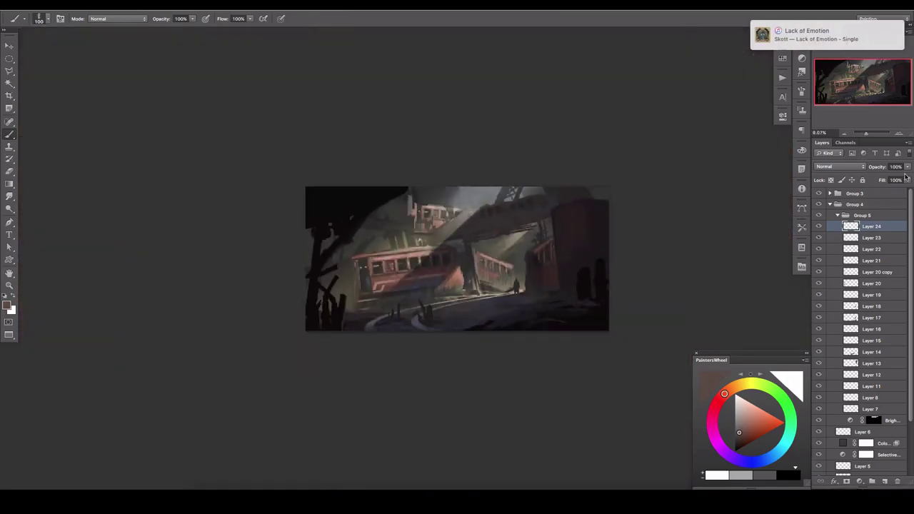
- Lower the stripe layer's opacity, add a layer mask, and create empty Layer 25 above
{"action": "left_click_drag", "start_coordinate": [876, 182], "coordinate": [886, 178]}
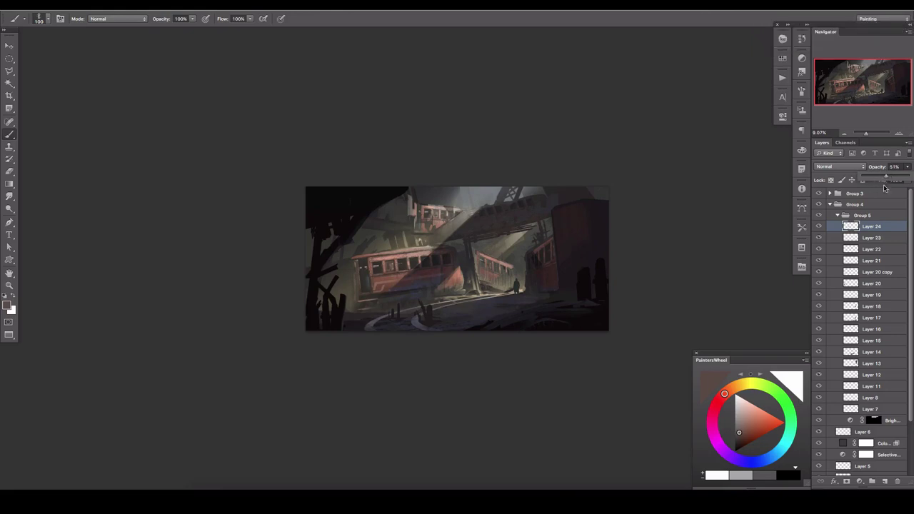
{"action": "left_click", "coordinate": [847, 481]}
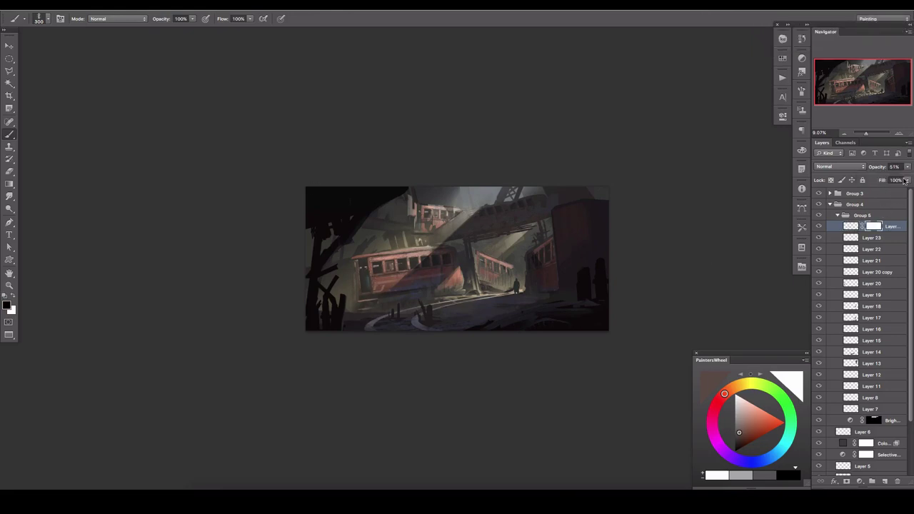
{"action": "left_click_drag", "start_coordinate": [905, 180], "coordinate": [891, 178]}
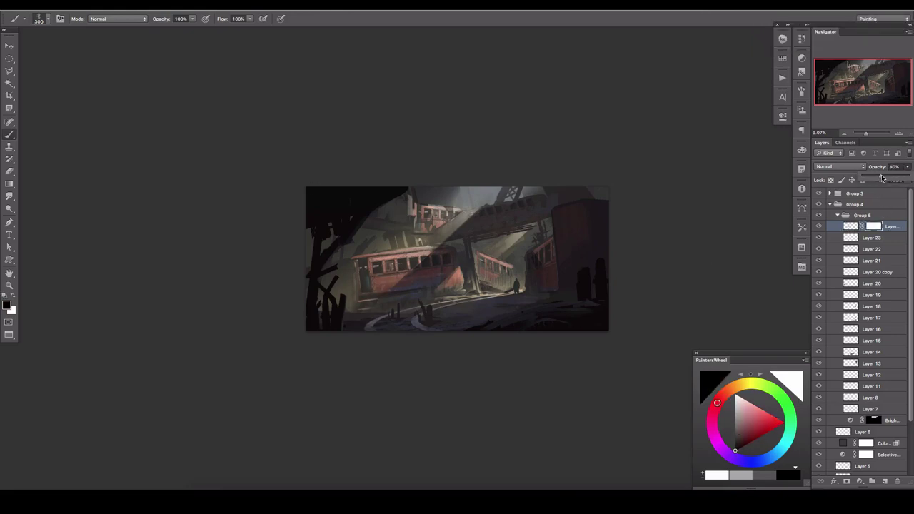
{"action": "left_click", "coordinate": [884, 483]}
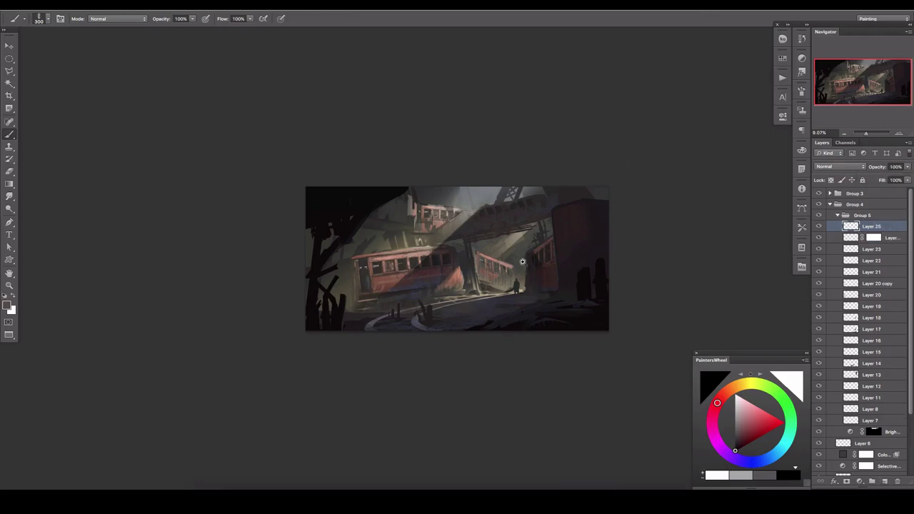
{"action": "scroll", "coordinate": [522, 261], "scroll_direction": "up", "scroll_amount": 3}
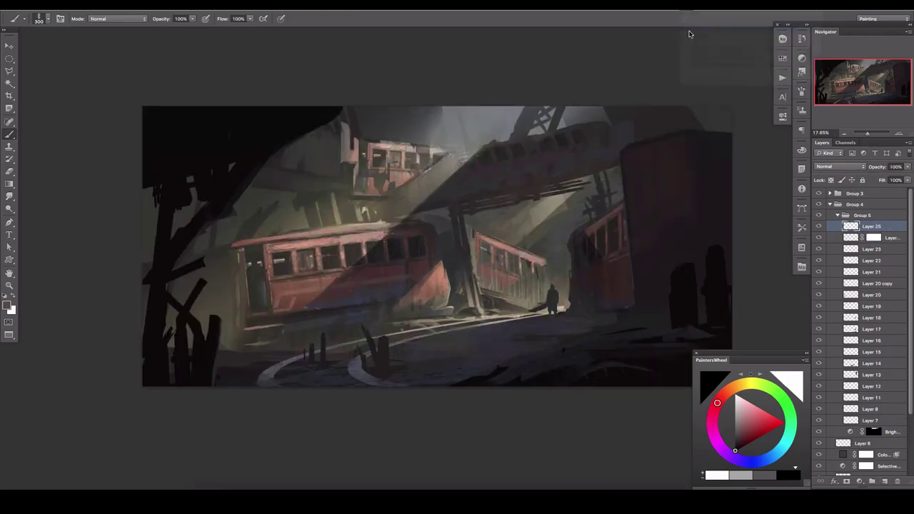